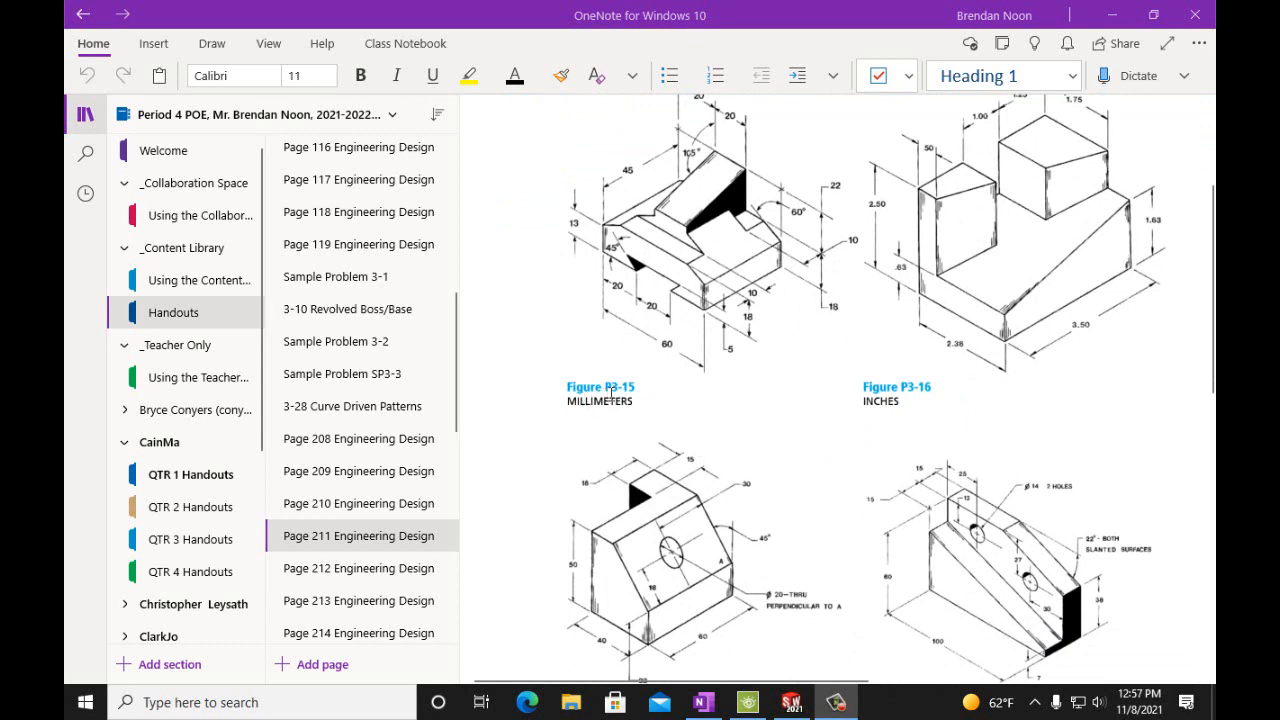
Examine the dimensioned drawings in Figures P3-15 to P3-18 on the Page 211 Engineering Design handout
{"action": "scroll", "coordinate": [936, 410], "scroll_direction": "down", "scroll_amount": 3}
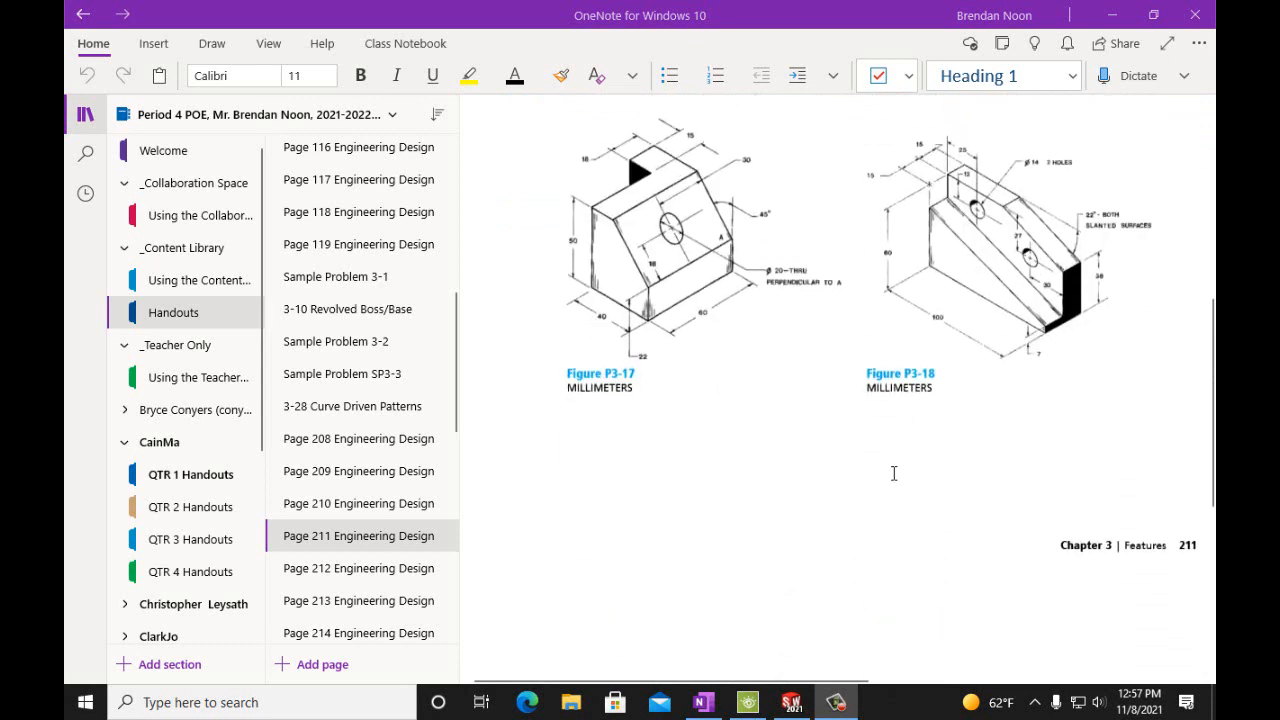
{"action": "scroll", "coordinate": [894, 471], "scroll_direction": "up", "scroll_amount": 1}
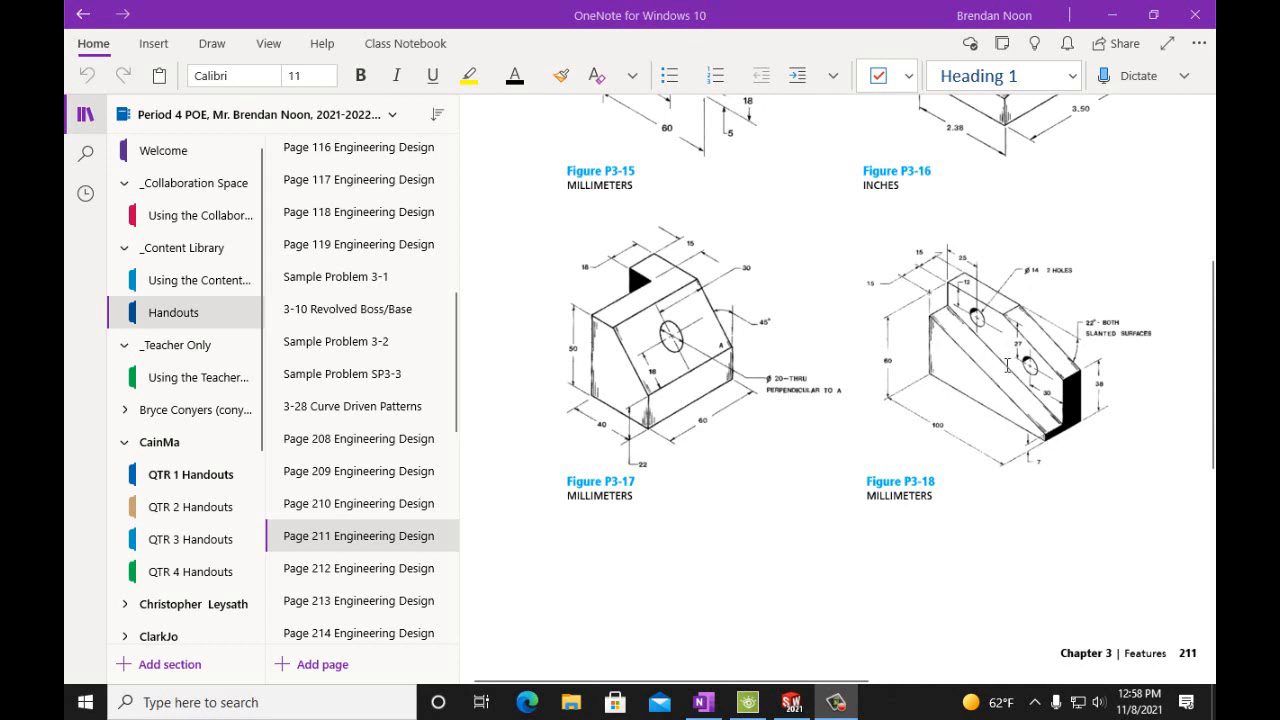
{"action": "scroll", "coordinate": [959, 383], "scroll_direction": "up", "scroll_amount": 3}
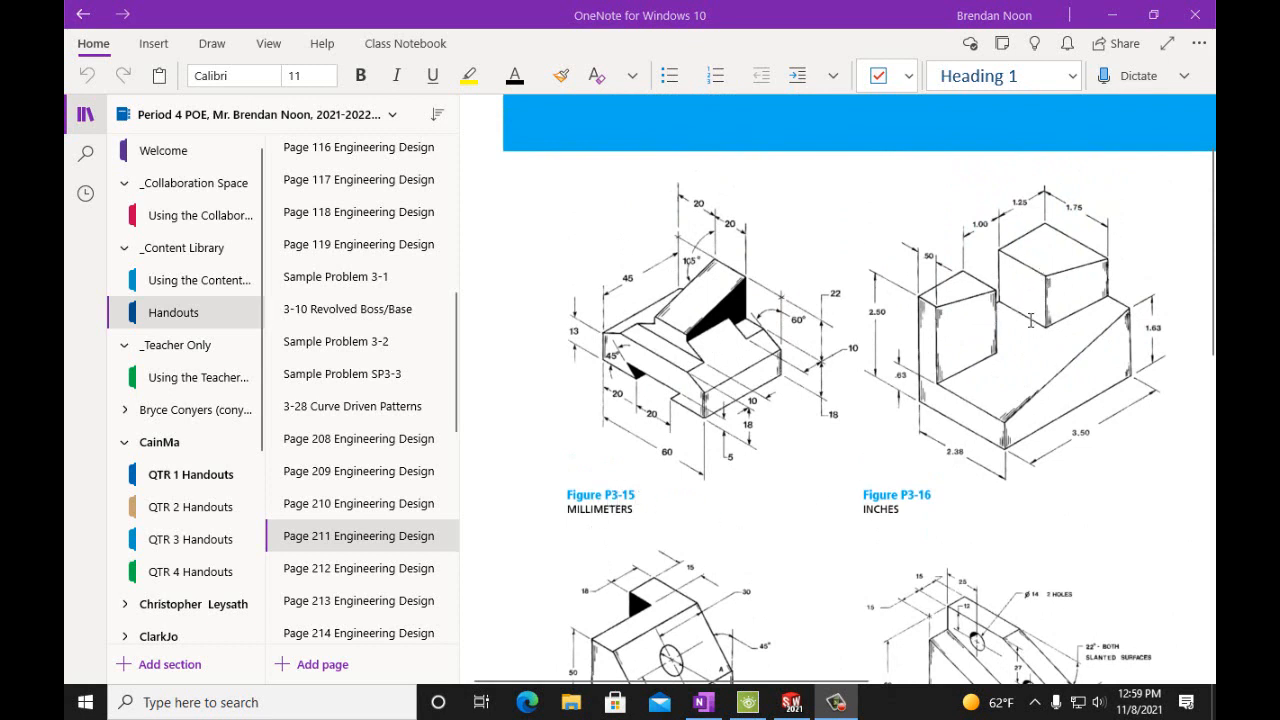
{"action": "scroll", "coordinate": [1030, 321], "scroll_direction": "down", "scroll_amount": 3}
{"action": "scroll", "coordinate": [1067, 360], "scroll_direction": "up", "scroll_amount": 2}
{"action": "scroll", "coordinate": [1067, 360], "scroll_direction": "down", "scroll_amount": 3}
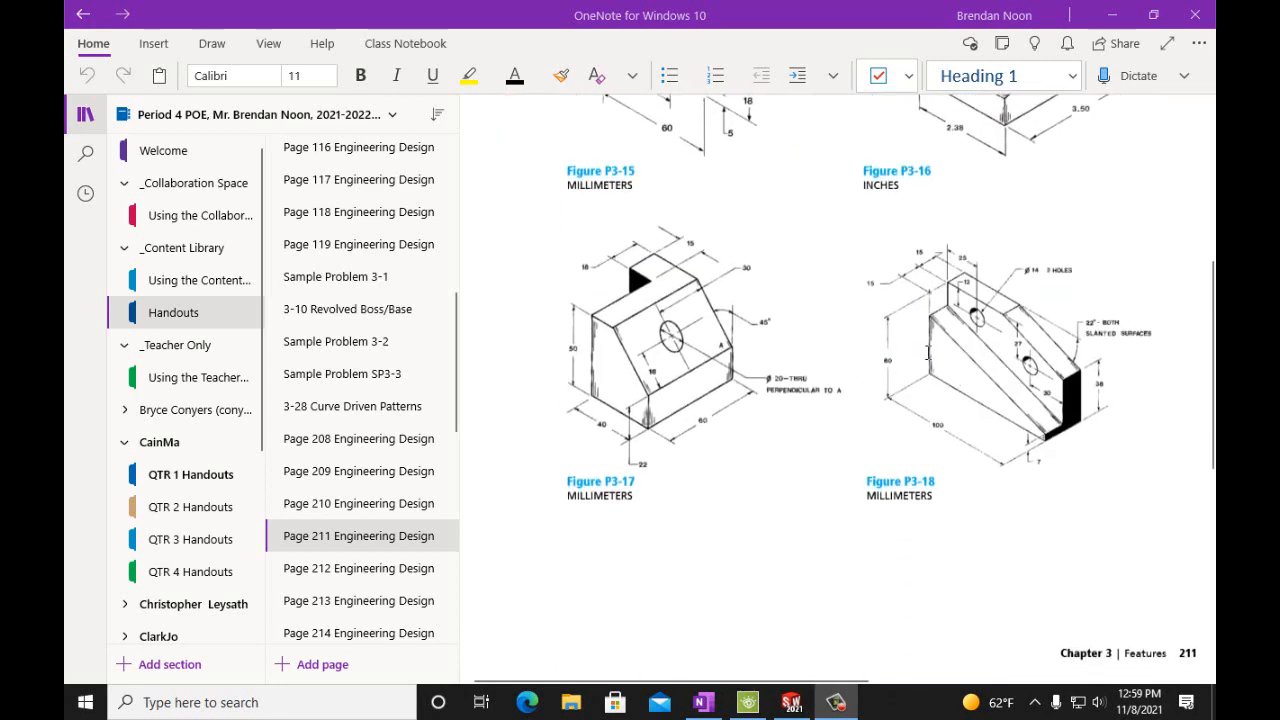
{"action": "scroll", "coordinate": [713, 355], "scroll_direction": "up", "scroll_amount": 5}
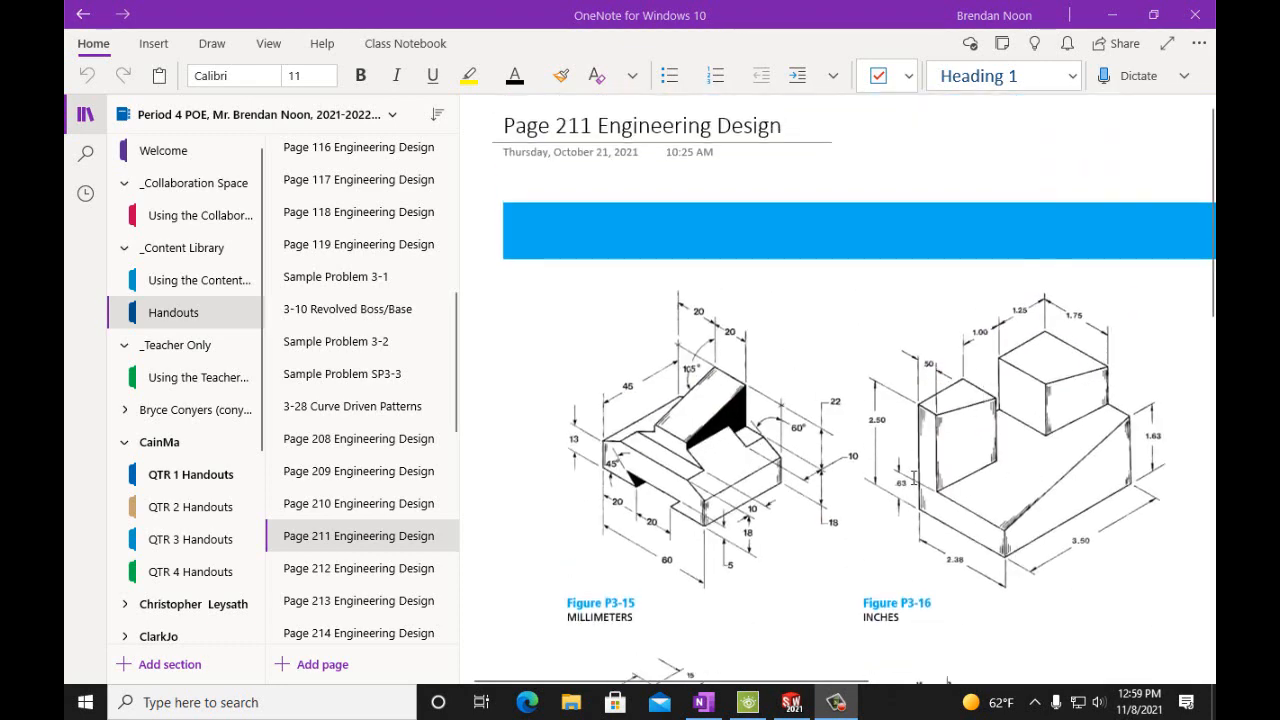
{"action": "scroll", "coordinate": [824, 478], "scroll_direction": "down", "scroll_amount": 4}
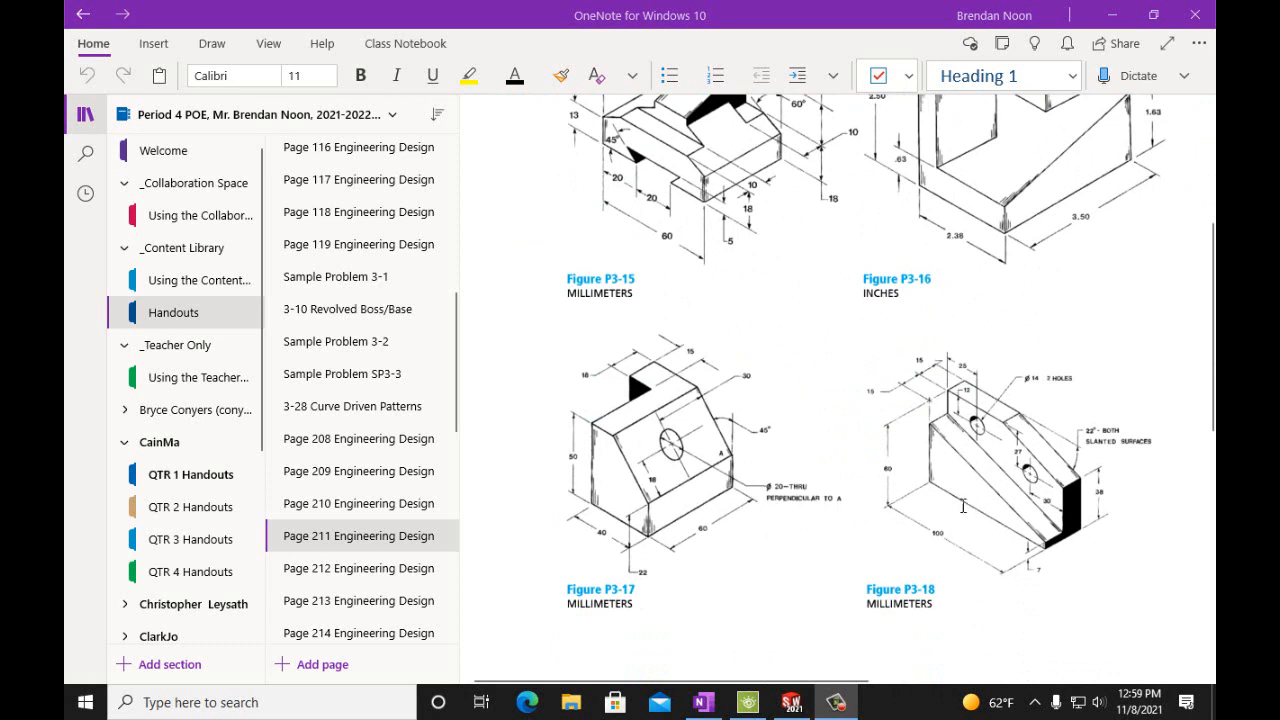
{"action": "scroll", "coordinate": [950, 500], "scroll_direction": "up", "scroll_amount": 4}
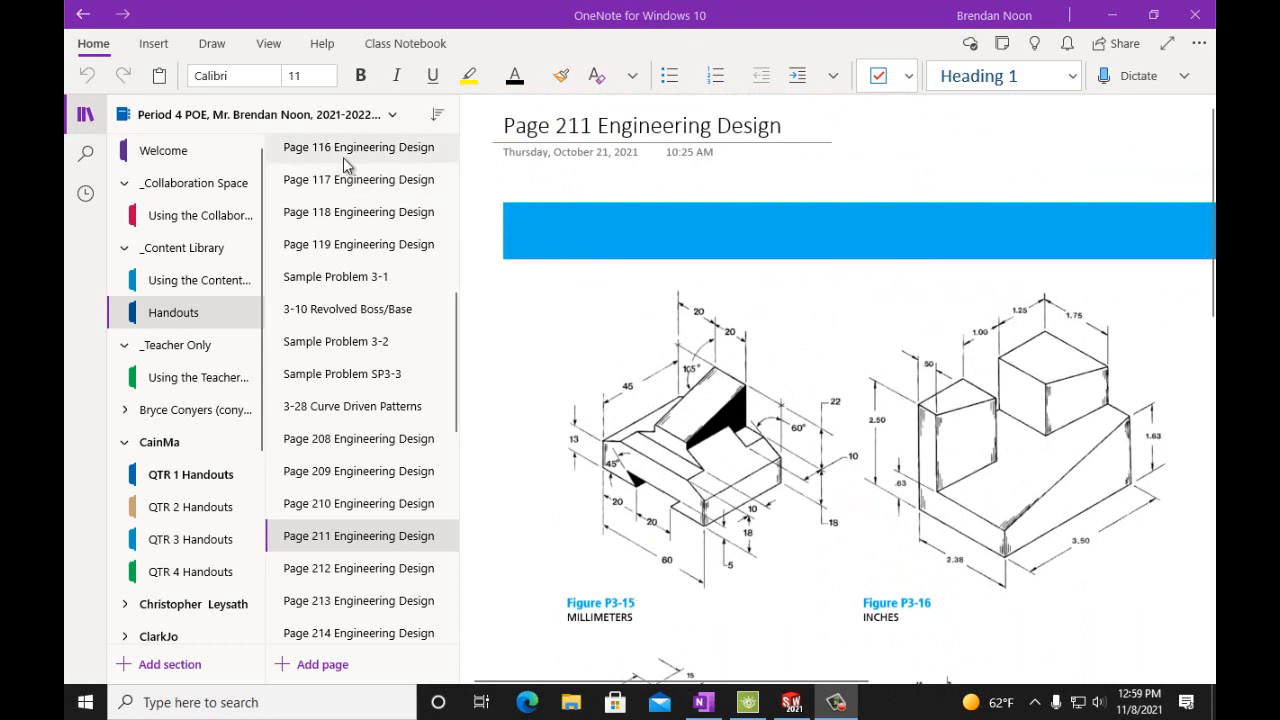
Enlarge Figure P3-15 on the handout and restore the notebook to a smaller window with the figure in view
{"action": "left_click", "coordinate": [268, 43]}
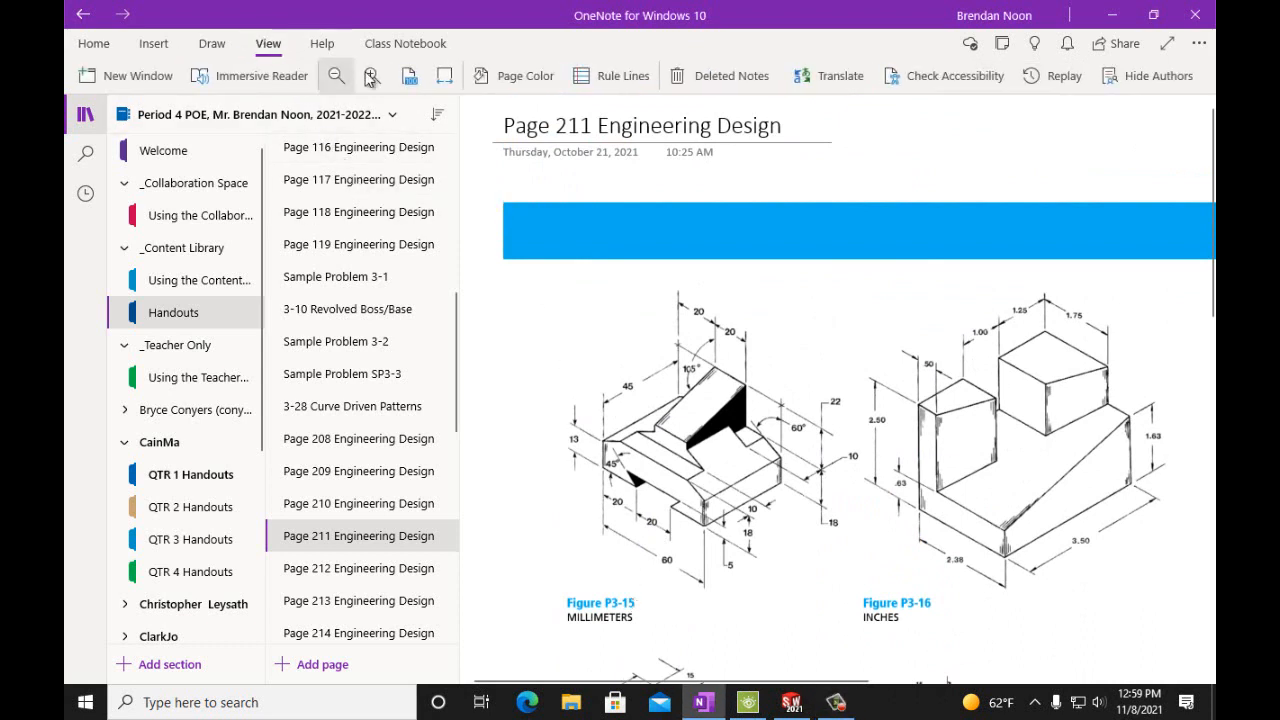
{"action": "left_click", "coordinate": [371, 77]}
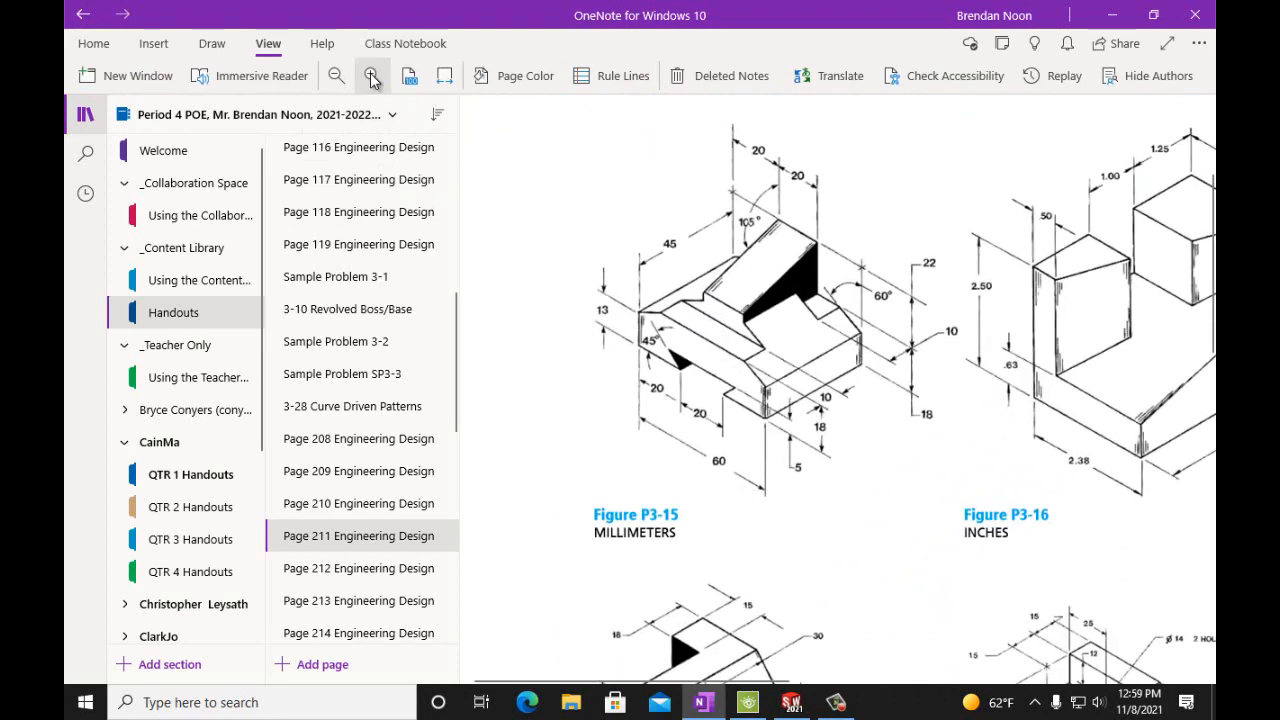
{"action": "left_click", "coordinate": [371, 77]}
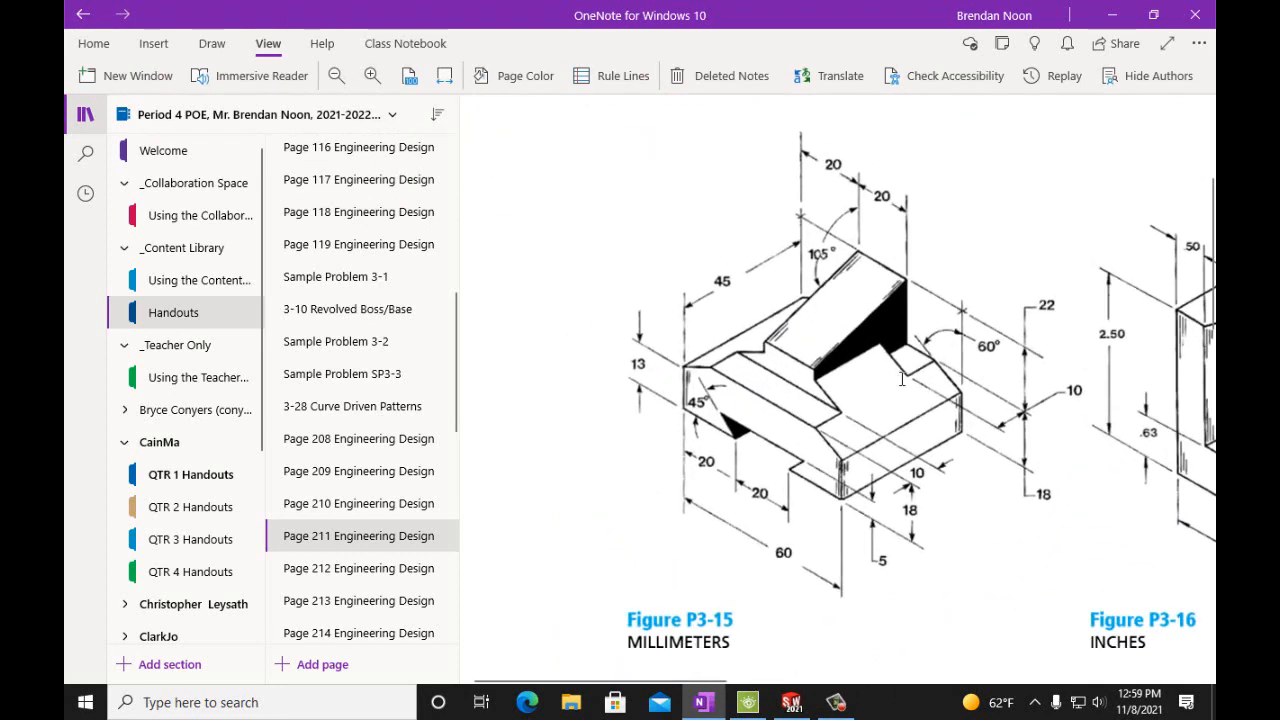
{"action": "left_click", "coordinate": [1153, 14]}
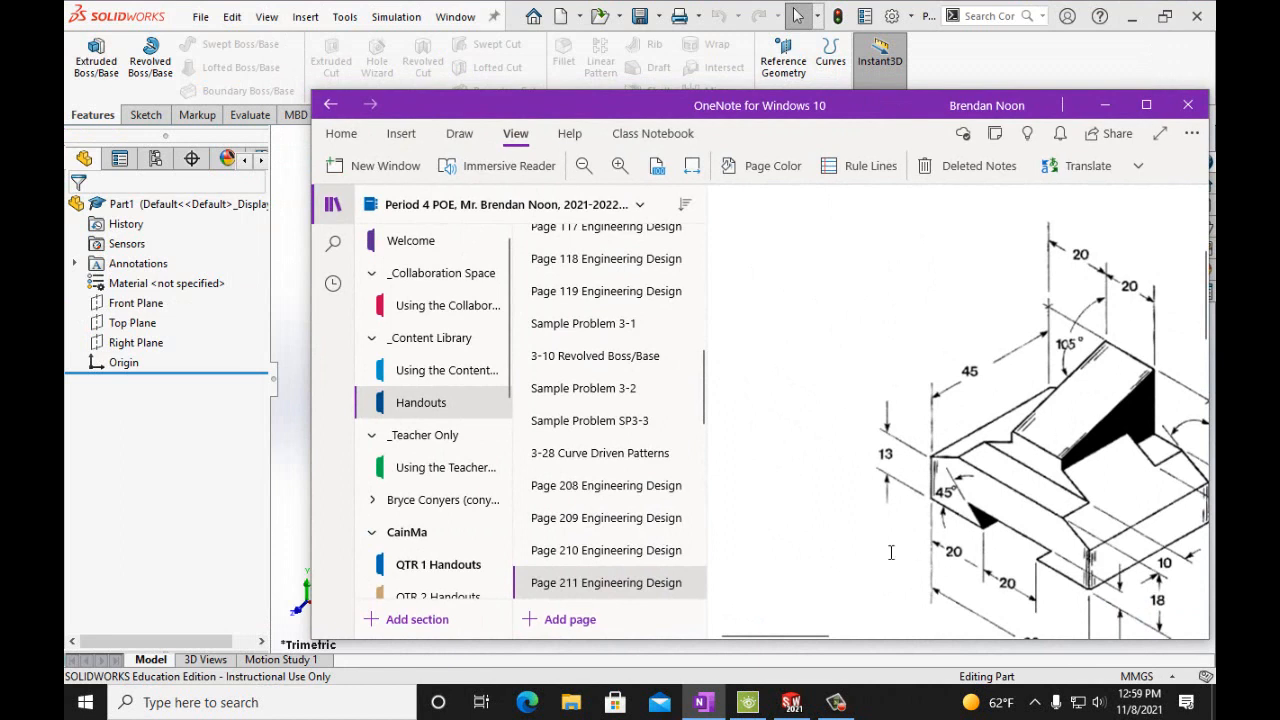
{"action": "mouse_move", "coordinate": [785, 636]}
{"action": "left_mouse_down"}
{"action": "mouse_move", "coordinate": [817, 641]}
{"action": "mouse_move", "coordinate": [795, 641]}
{"action": "left_mouse_up"}
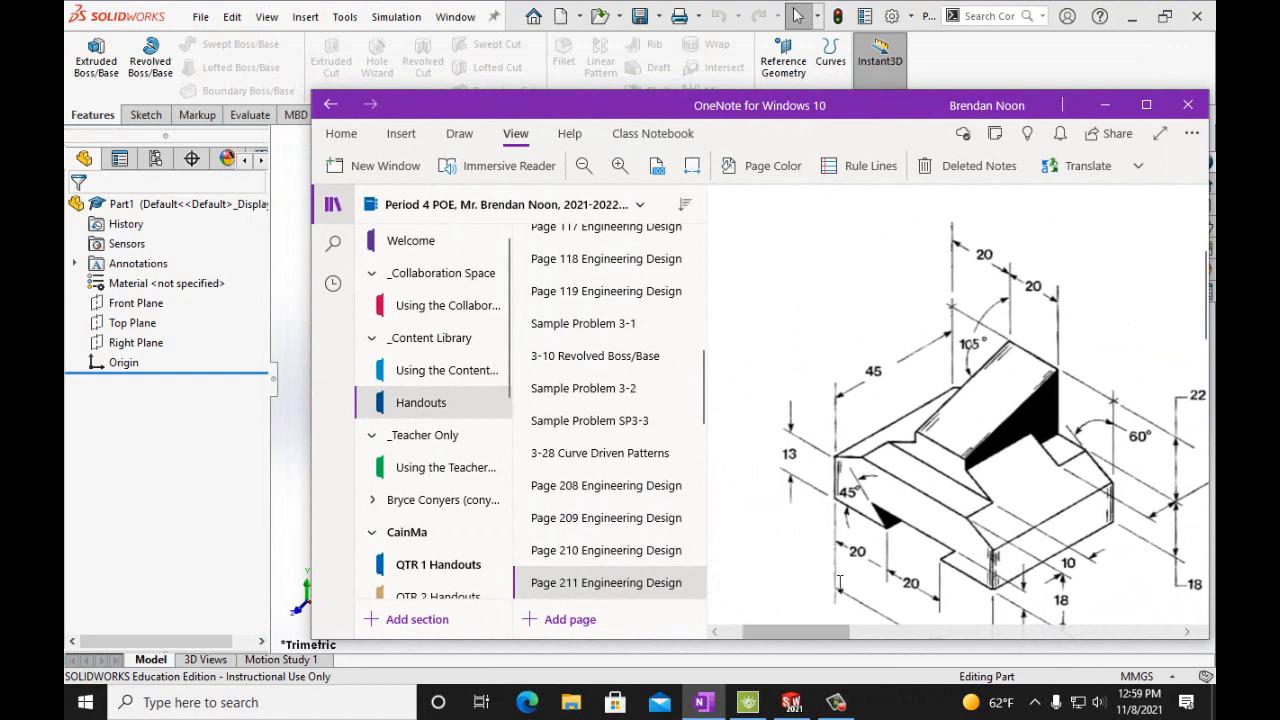
{"action": "scroll", "coordinate": [840, 582], "scroll_direction": "down", "scroll_amount": 2}
{"action": "scroll", "coordinate": [840, 582], "scroll_direction": "down", "scroll_amount": 1}
{"action": "scroll", "coordinate": [840, 582], "scroll_direction": "up", "scroll_amount": 2}
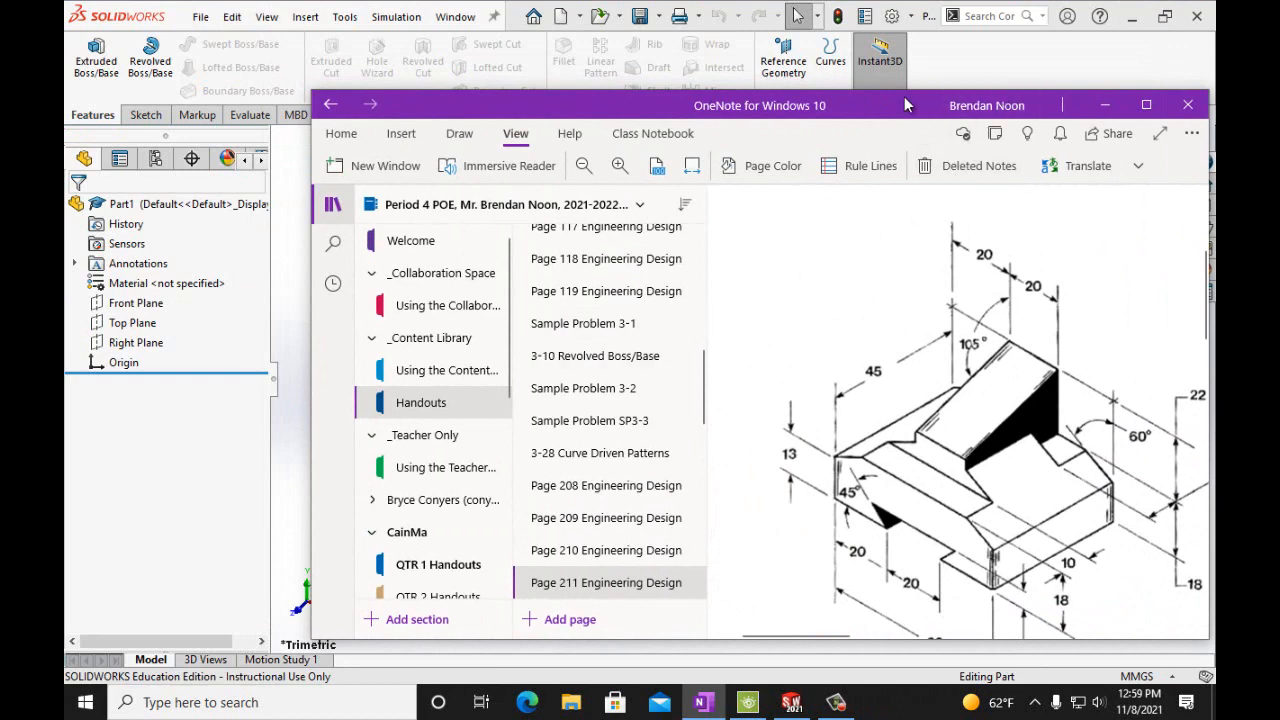
Move and heighten the notebook window, switch to SOLIDWORKS and narrow its window so Figure P3-15 shows beside it
{"action": "left_click_drag", "start_coordinate": [906, 105], "coordinate": [907, 63]}
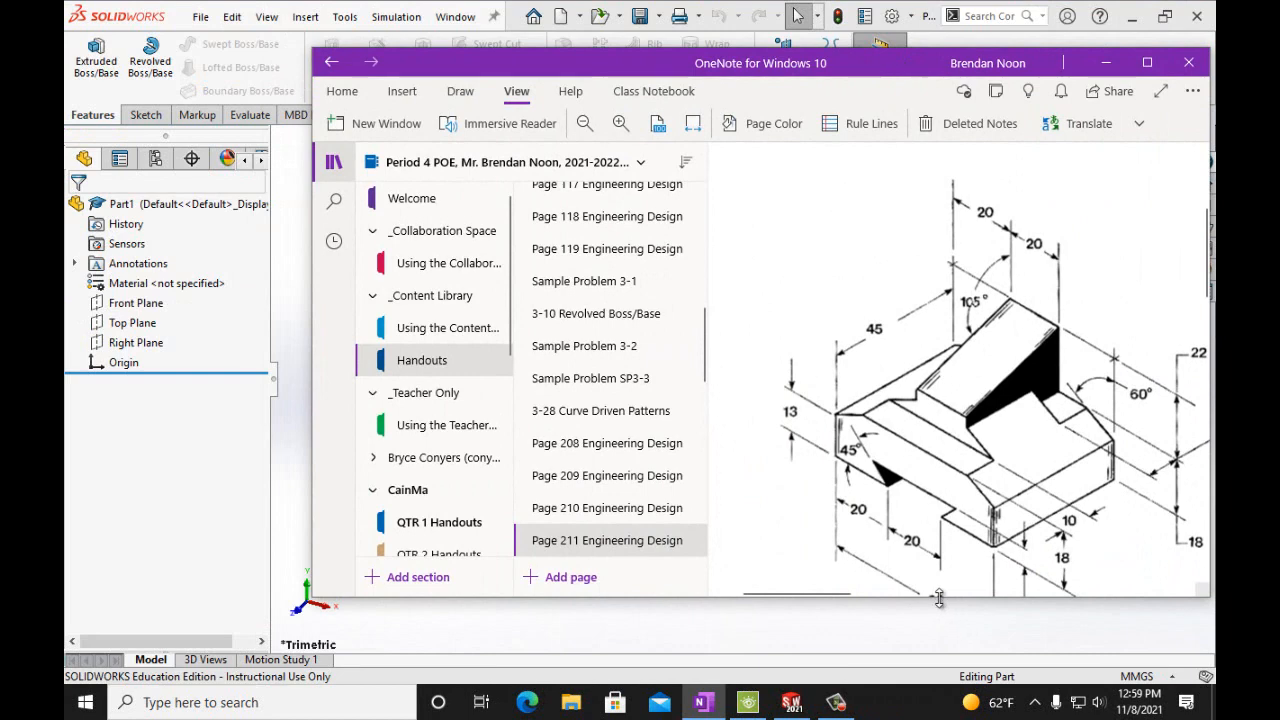
{"action": "left_click_drag", "start_coordinate": [939, 598], "coordinate": [949, 655]}
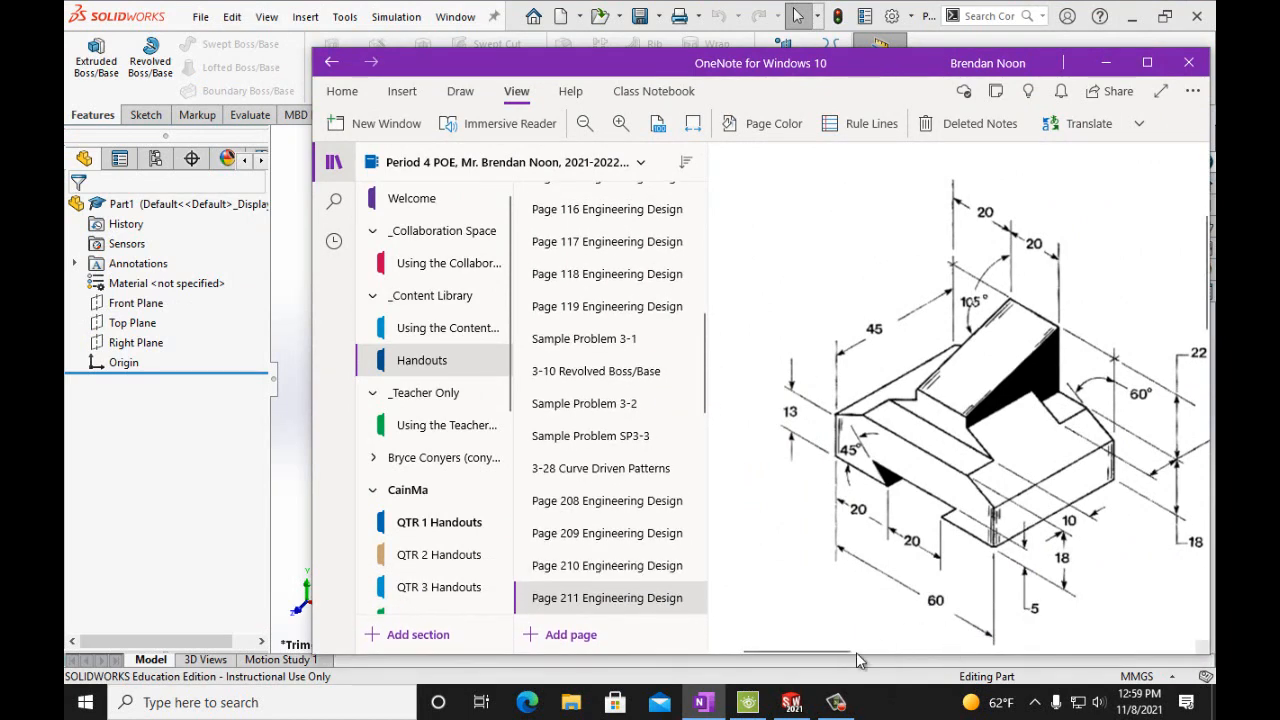
{"action": "left_click_drag", "start_coordinate": [845, 652], "coordinate": [851, 650]}
{"action": "left_click", "coordinate": [183, 449]}
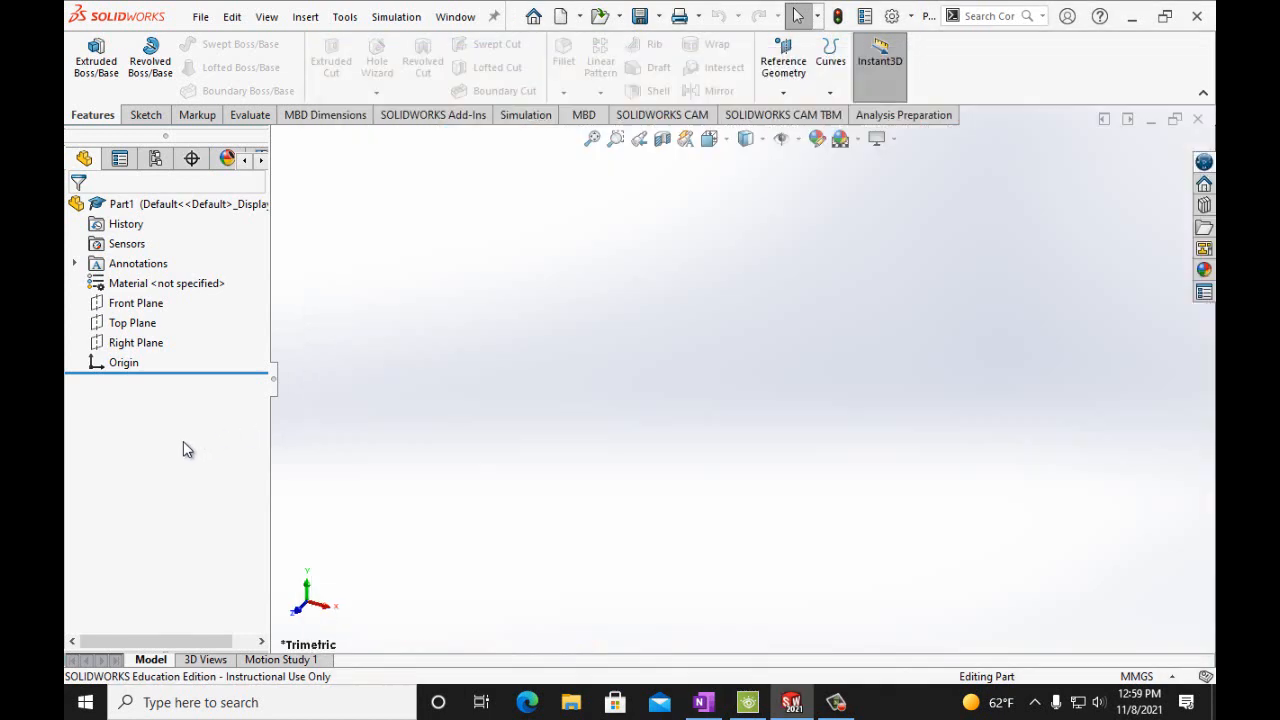
{"action": "left_click", "coordinate": [1165, 16]}
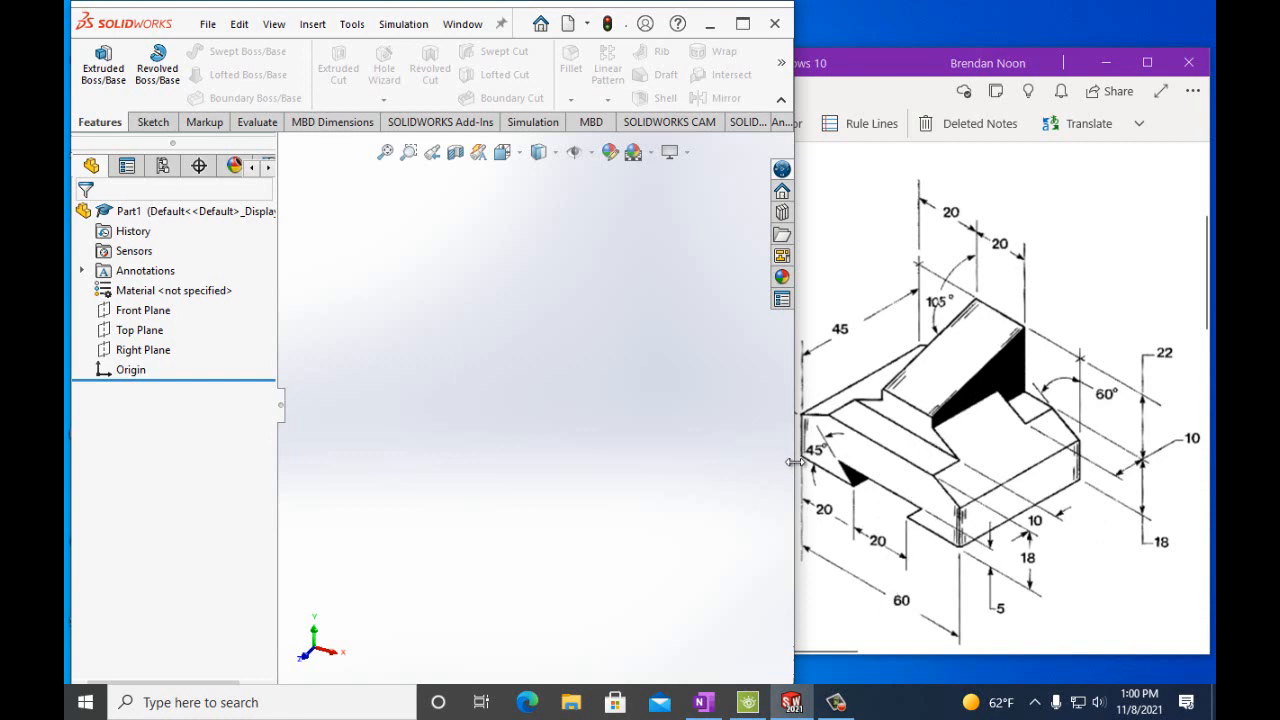
{"action": "left_click_drag", "start_coordinate": [794, 462], "coordinate": [756, 457]}
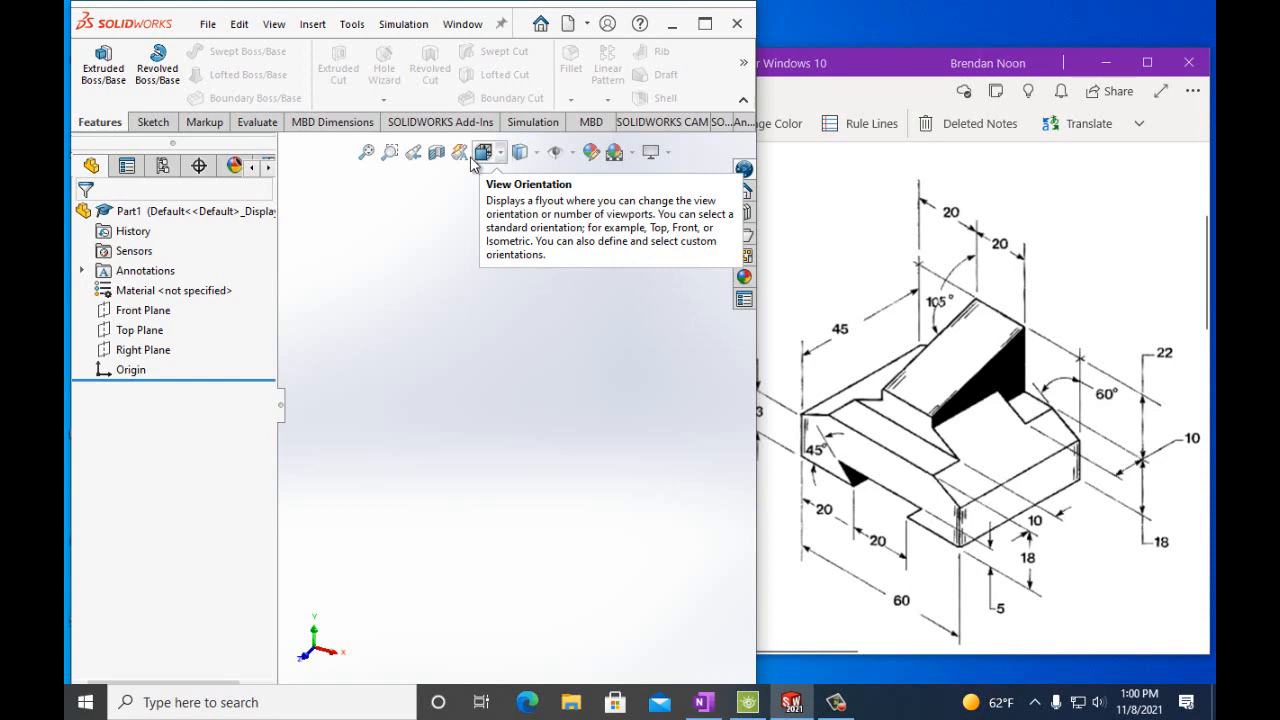
Sketch on the Front Plane a vertical line about 37 mm long and a horizontal line about 23.5 mm long from the origin
{"action": "left_click", "coordinate": [150, 311]}
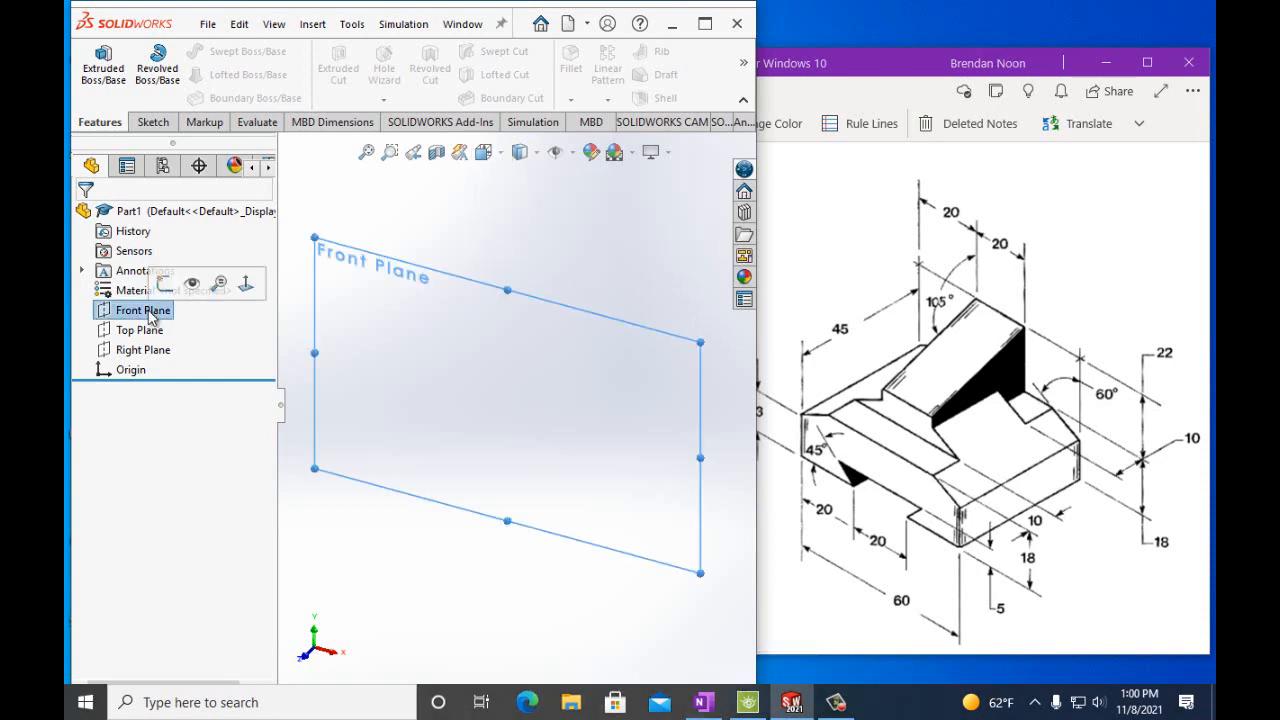
{"action": "left_click", "coordinate": [152, 122]}
{"action": "left_click", "coordinate": [97, 60]}
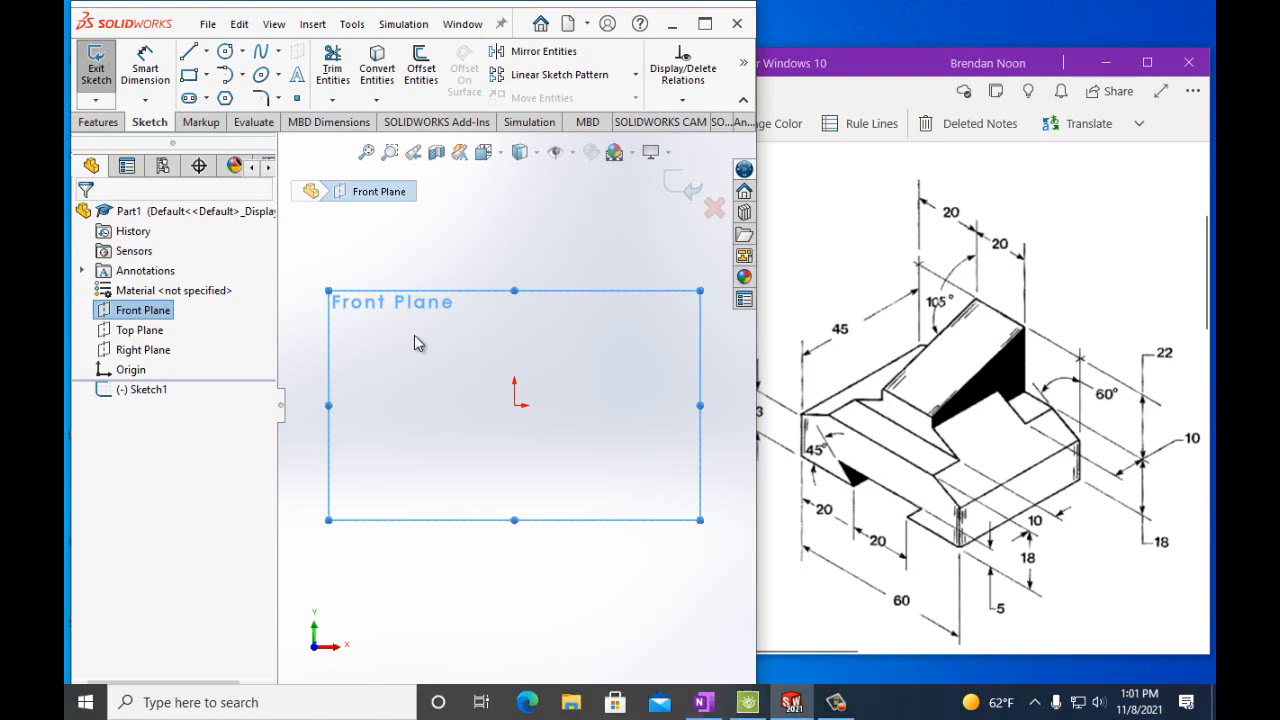
{"action": "left_click", "coordinate": [187, 53]}
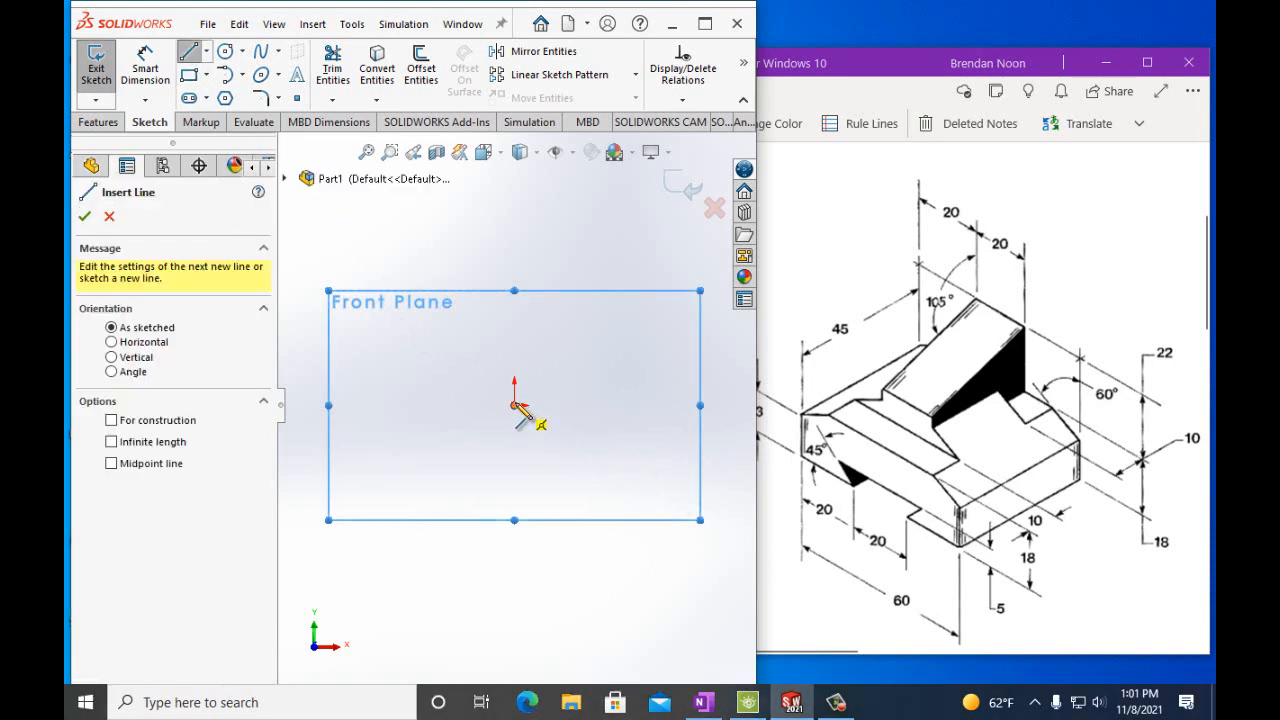
{"action": "left_click_drag", "start_coordinate": [515, 406], "coordinate": [515, 328]}
{"action": "left_click_drag", "start_coordinate": [516, 406], "coordinate": [564, 405]}
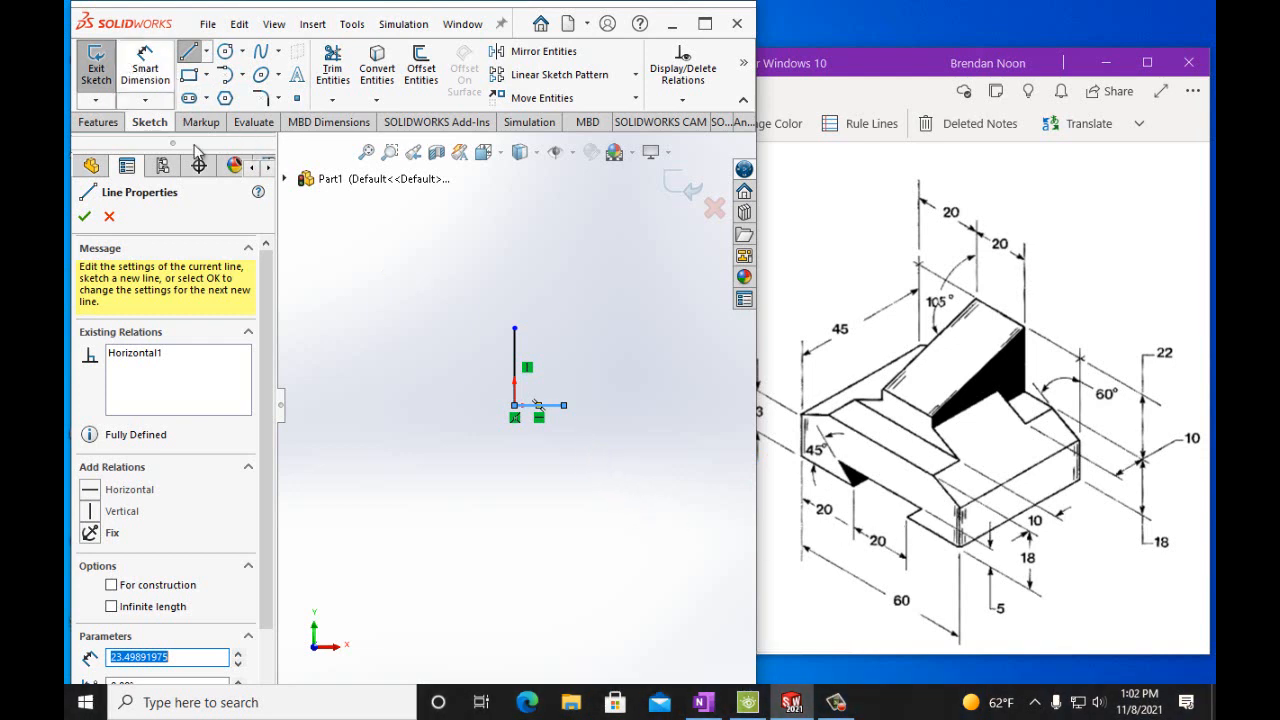
Check Figure P3-15 in the notebook, return to SOLIDWORKS and dimension the sketch's vertical line to 13 mm
{"action": "left_click", "coordinate": [140, 72]}
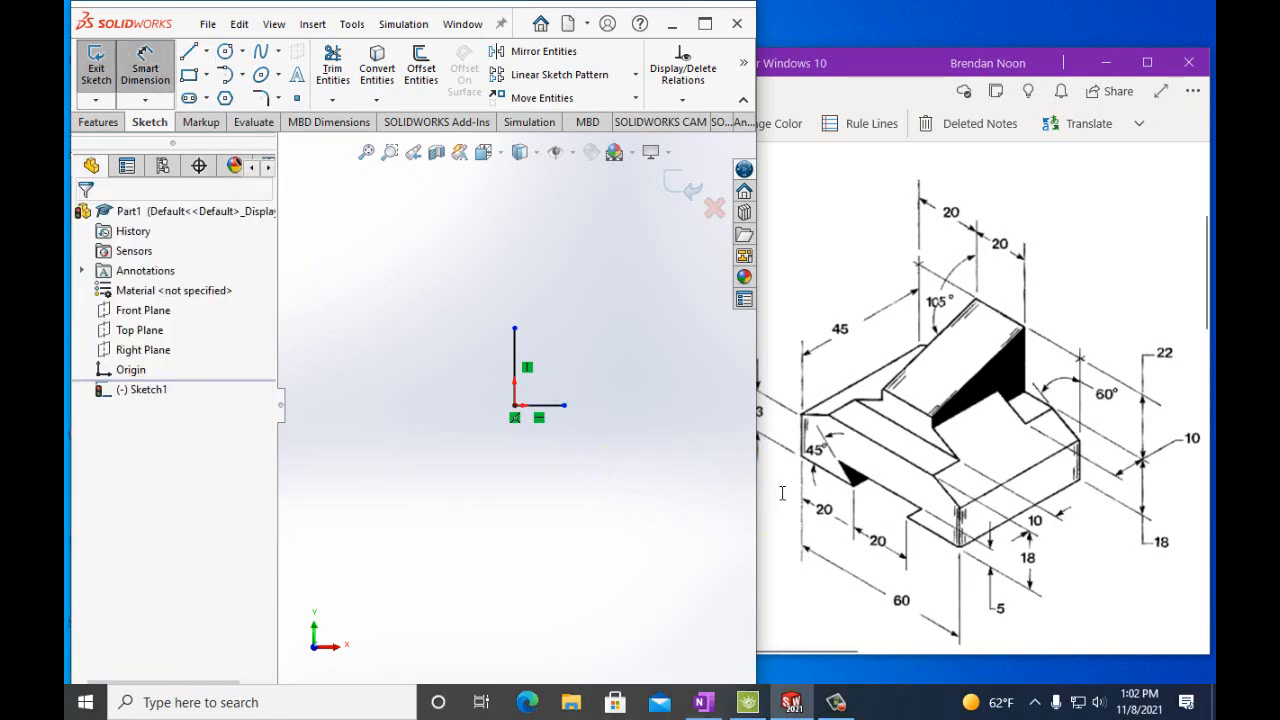
{"action": "left_click", "coordinate": [782, 488]}
{"action": "scroll", "coordinate": [884, 550], "scroll_direction": "down", "scroll_amount": 2}
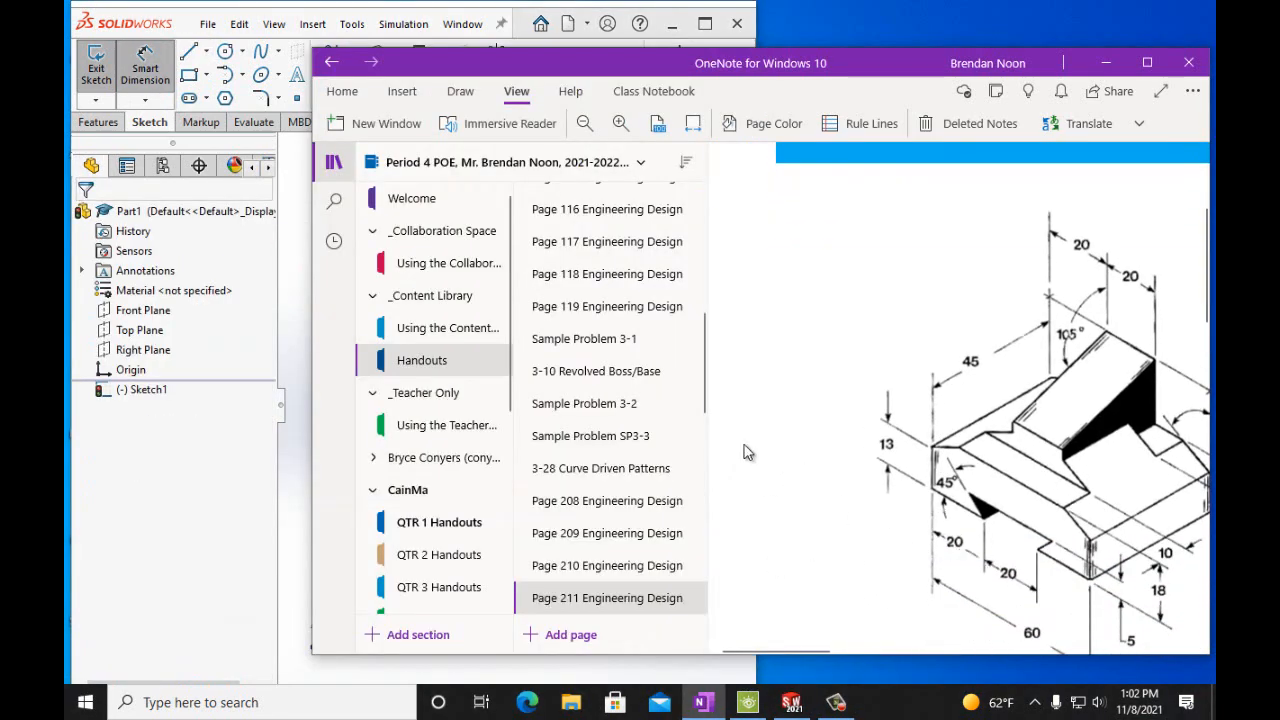
{"action": "left_click", "coordinate": [186, 27]}
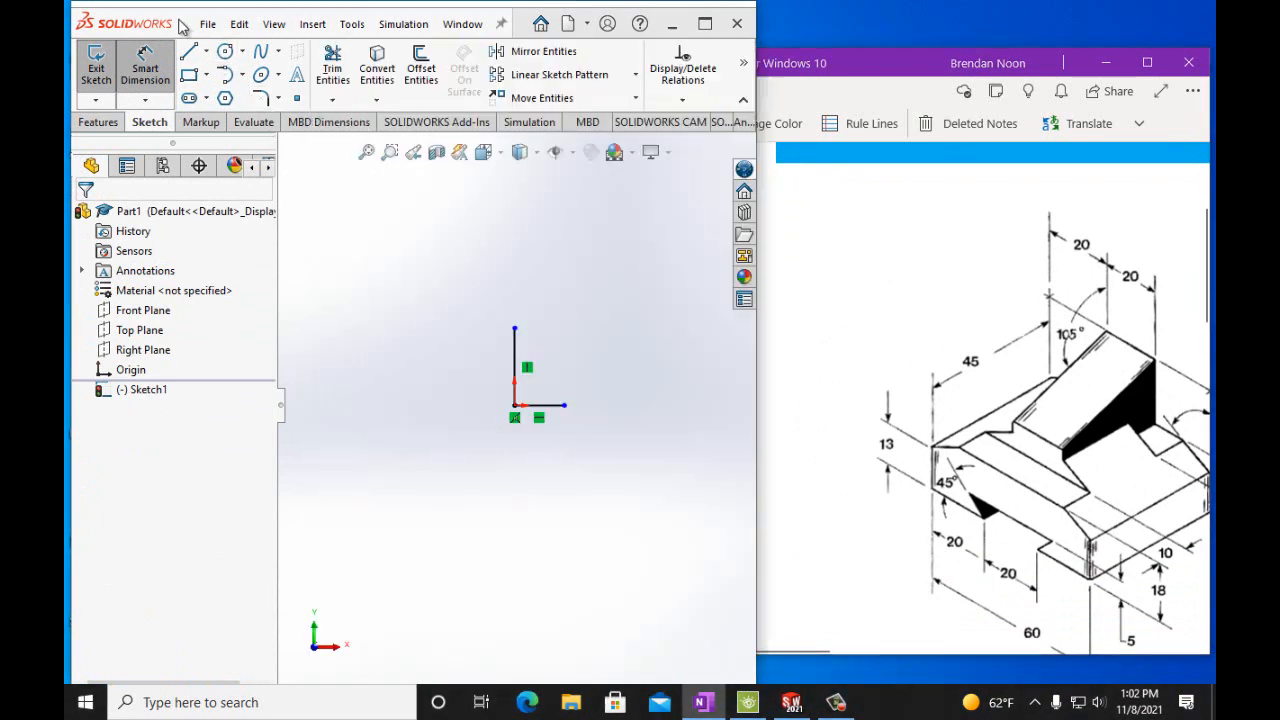
{"action": "left_click", "coordinate": [515, 347]}
{"action": "left_click", "coordinate": [425, 347]}
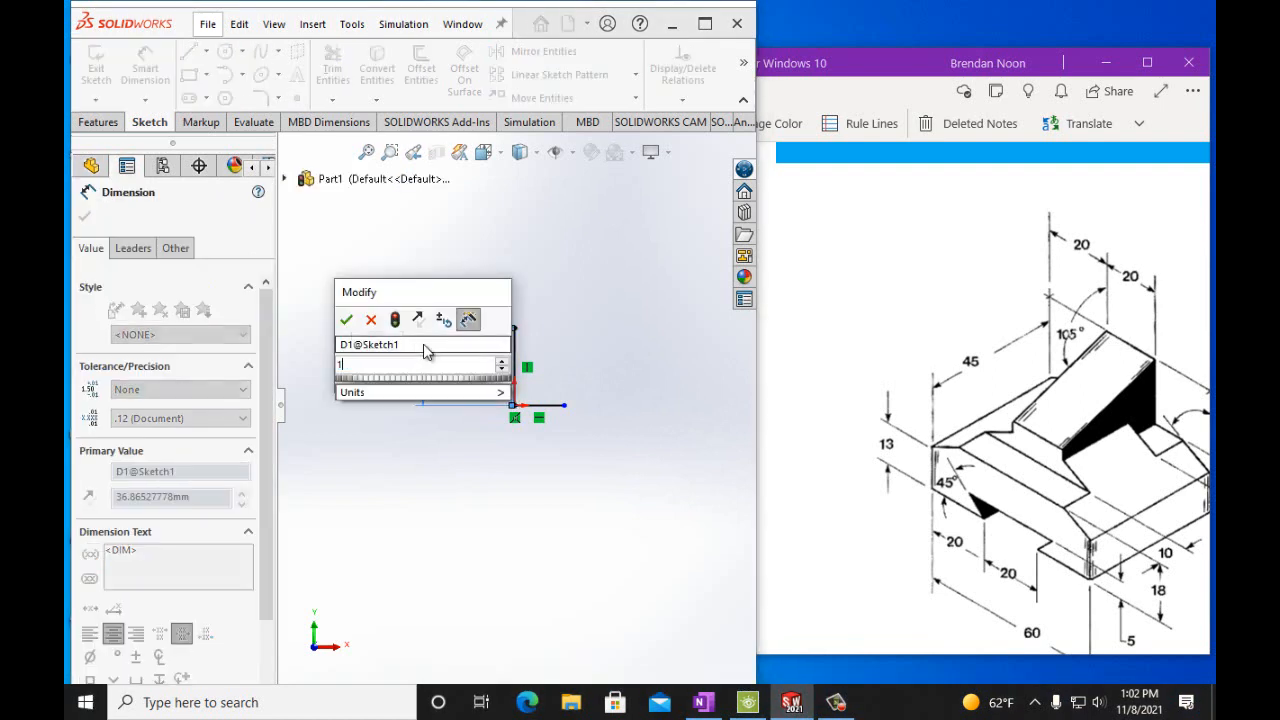
{"action": "type", "text": "13mm"}
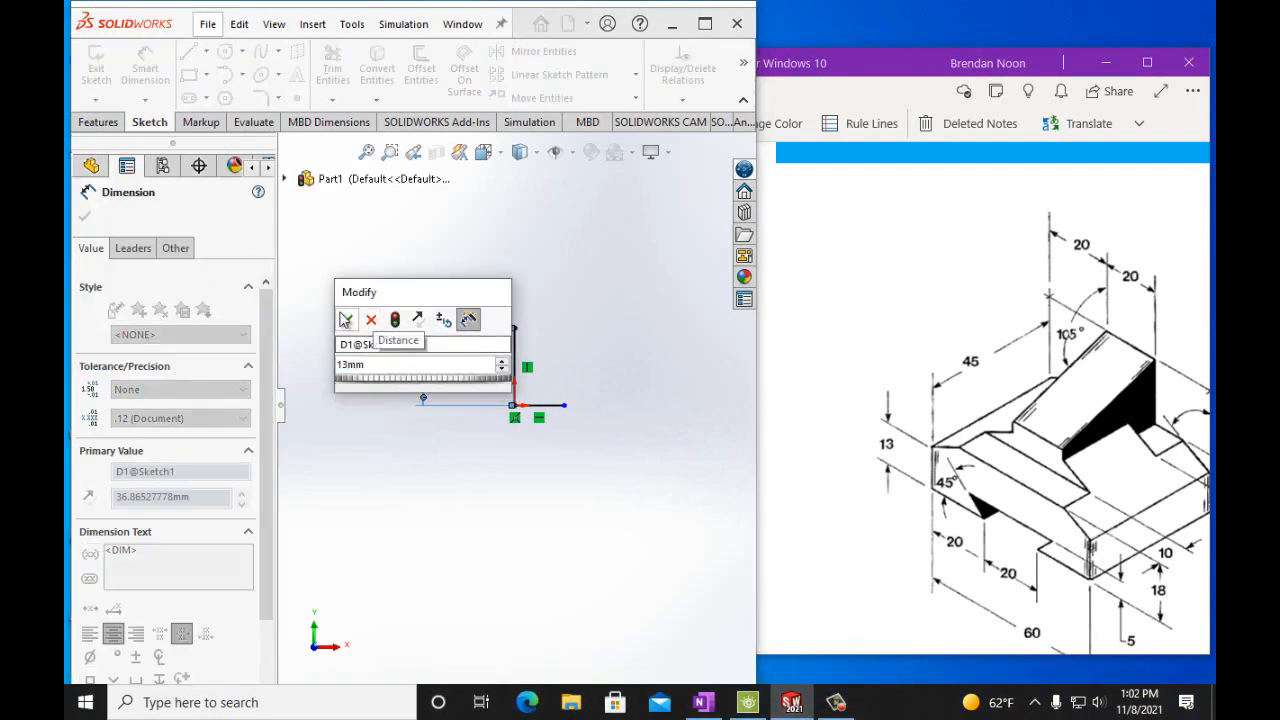
{"action": "left_click", "coordinate": [346, 322]}
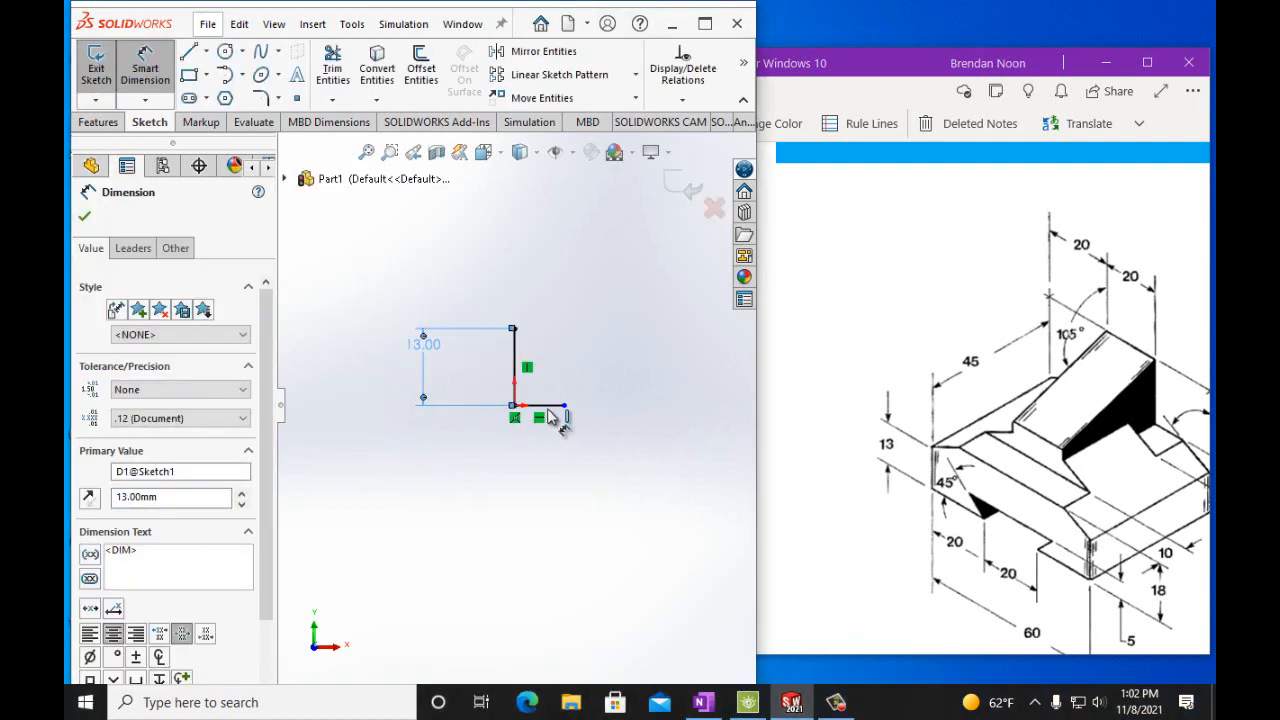
Dimension the sketch's horizontal base line to 60 mm
{"action": "left_click", "coordinate": [549, 406]}
{"action": "left_click", "coordinate": [572, 522]}
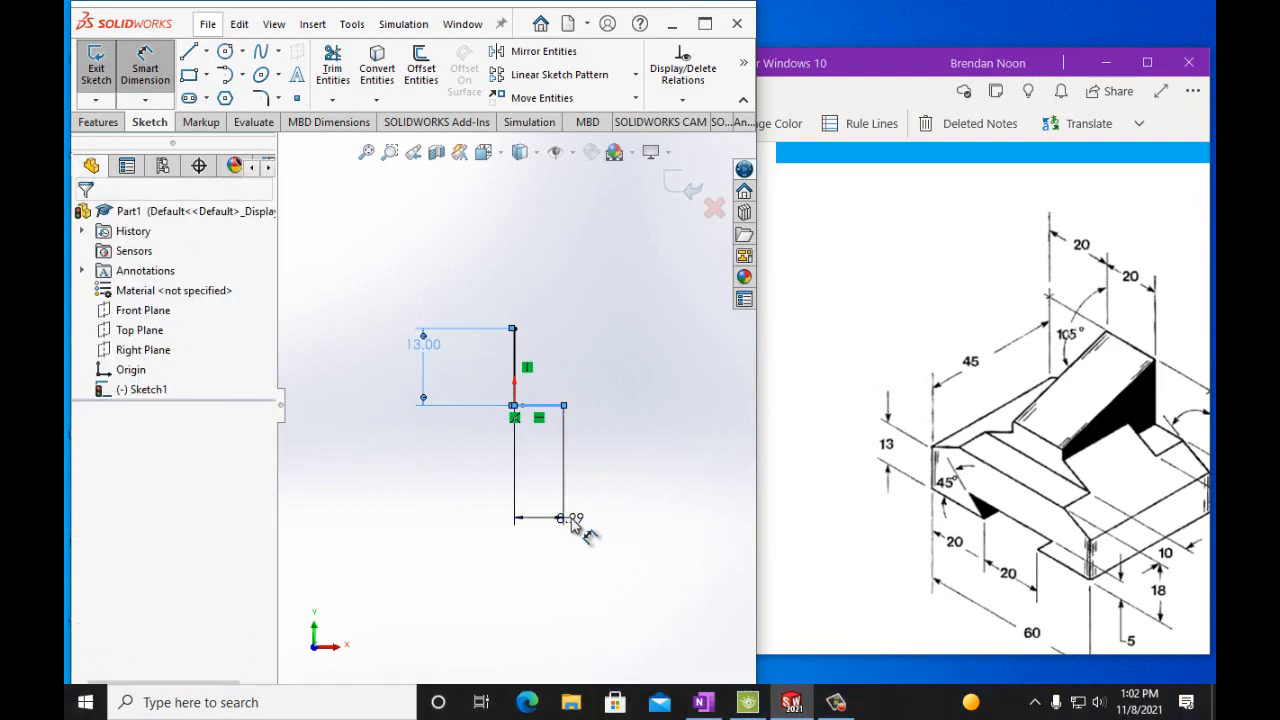
{"action": "type", "text": "60mm"}
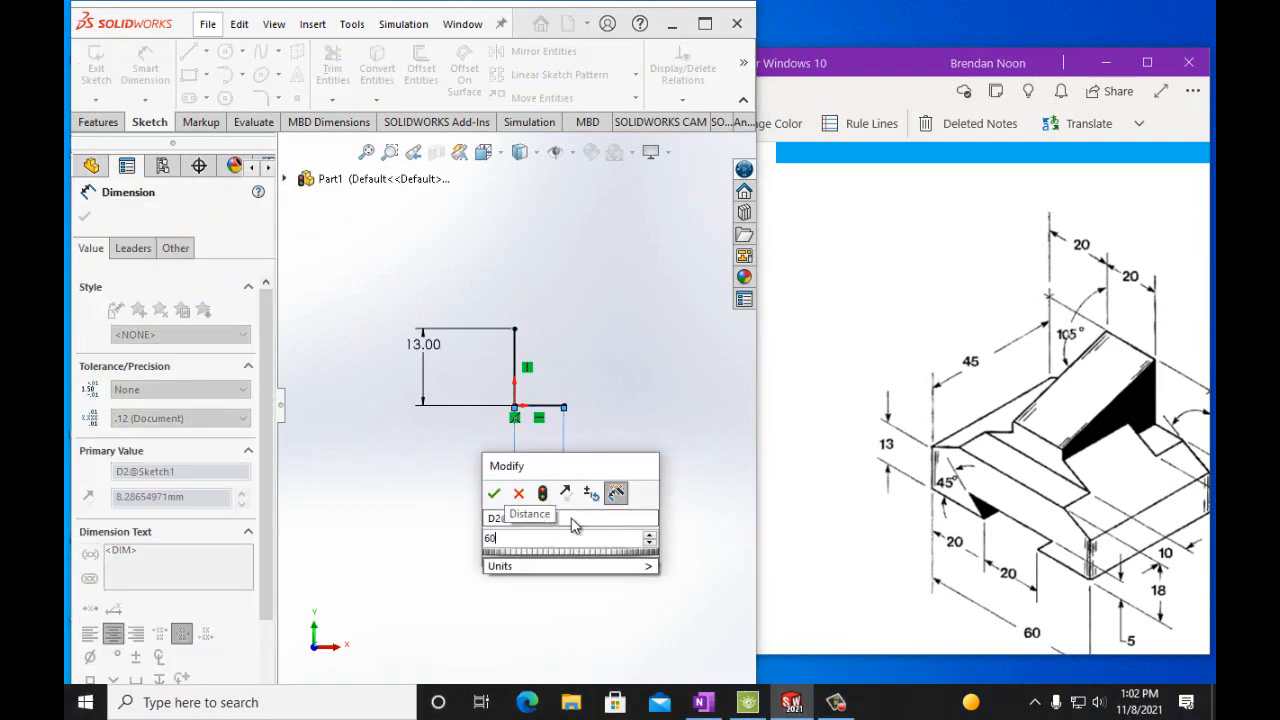
{"action": "left_click", "coordinate": [494, 493]}
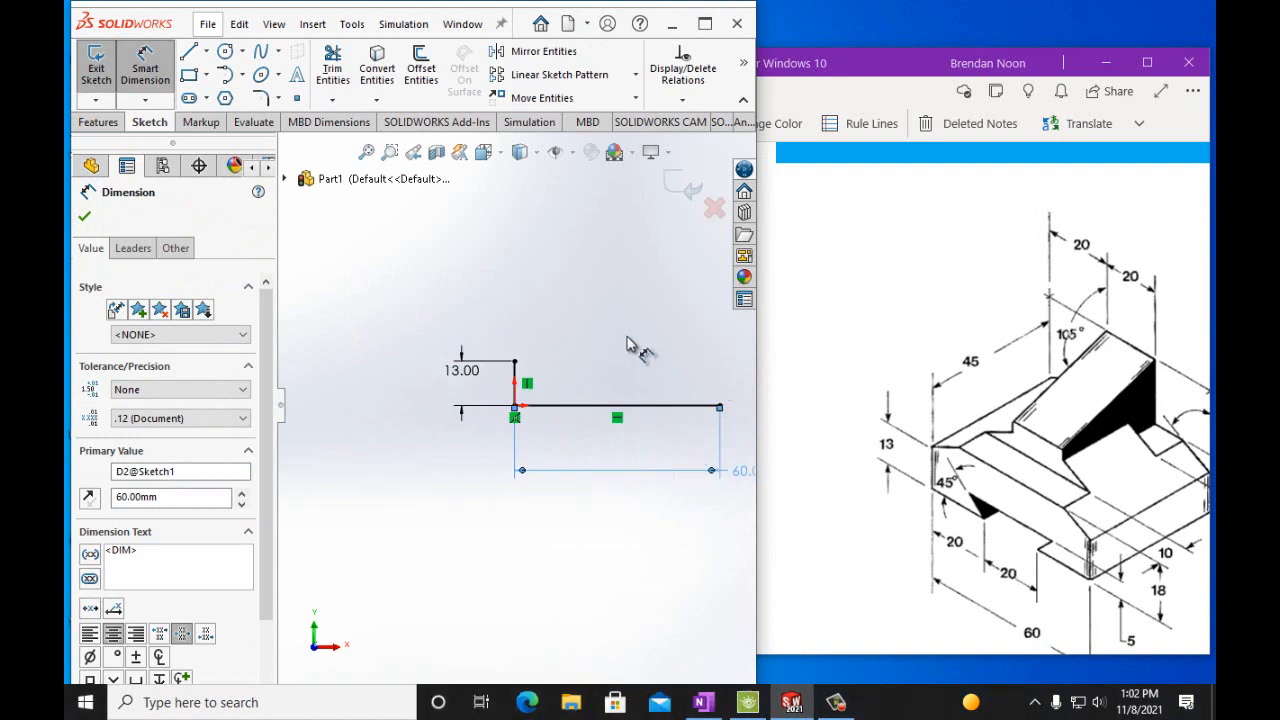
Frame the base sketch and shift the handout page so all of Figure P3-15's dimensions can be read beside it
{"action": "scroll", "coordinate": [631, 335], "scroll_direction": "up", "scroll_amount": 2}
{"action": "scroll", "coordinate": [654, 350], "scroll_direction": "down", "scroll_amount": 2}
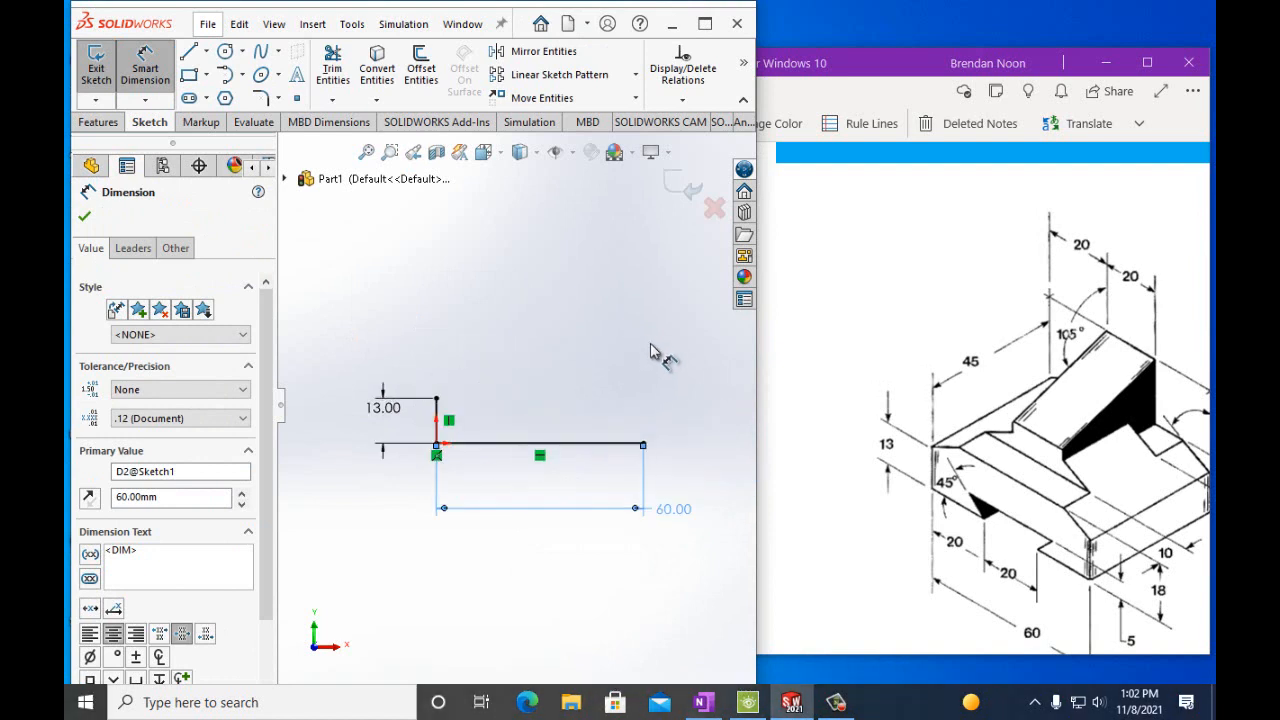
{"action": "scroll", "coordinate": [645, 357], "scroll_direction": "down", "scroll_amount": 1}
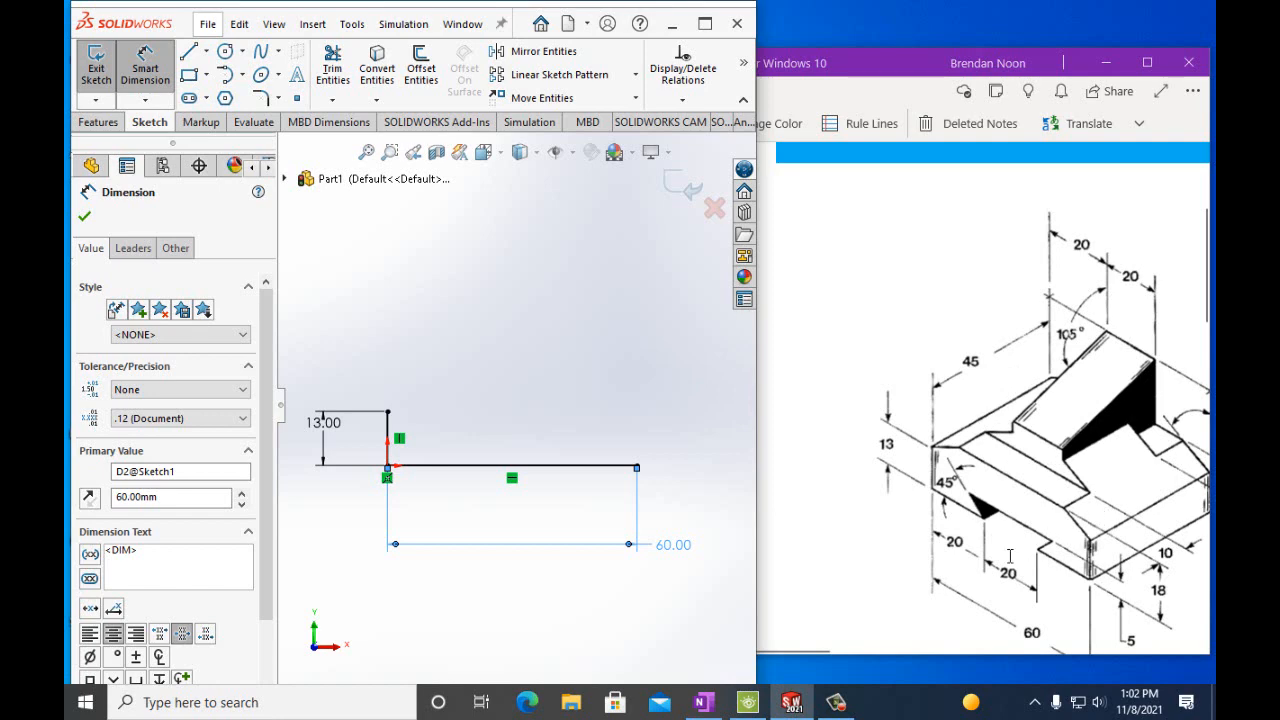
{"action": "left_click_drag", "start_coordinate": [824, 657], "coordinate": [860, 656]}
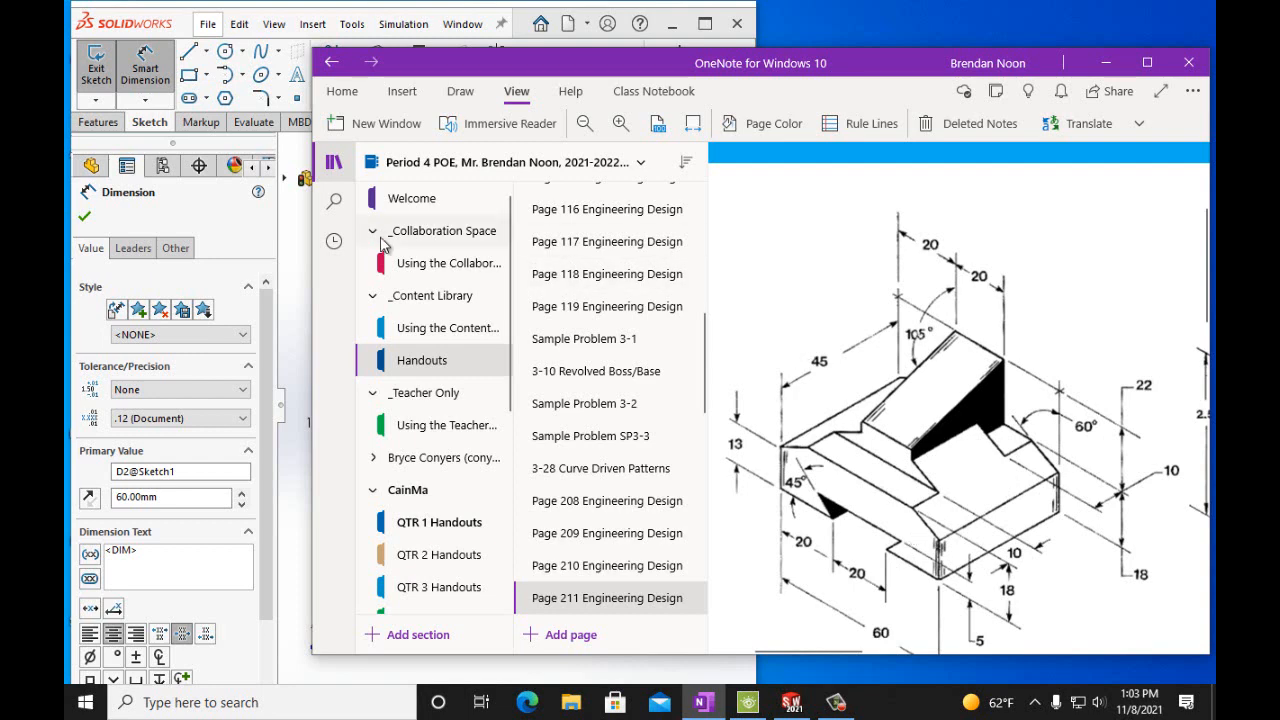
{"action": "left_click", "coordinate": [183, 33]}
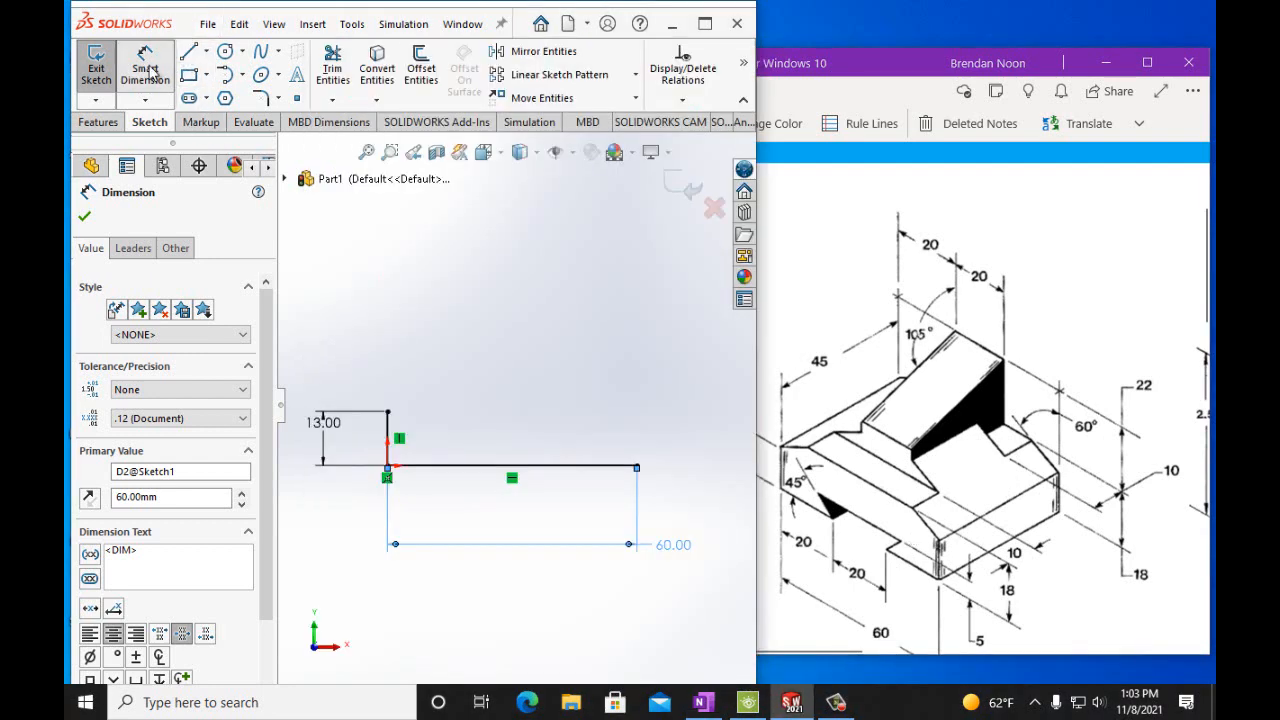
Sketch a line about 28.6 mm long sloping up and to the right from the upper end of the 13 mm vertical line
{"action": "left_click", "coordinate": [189, 55]}
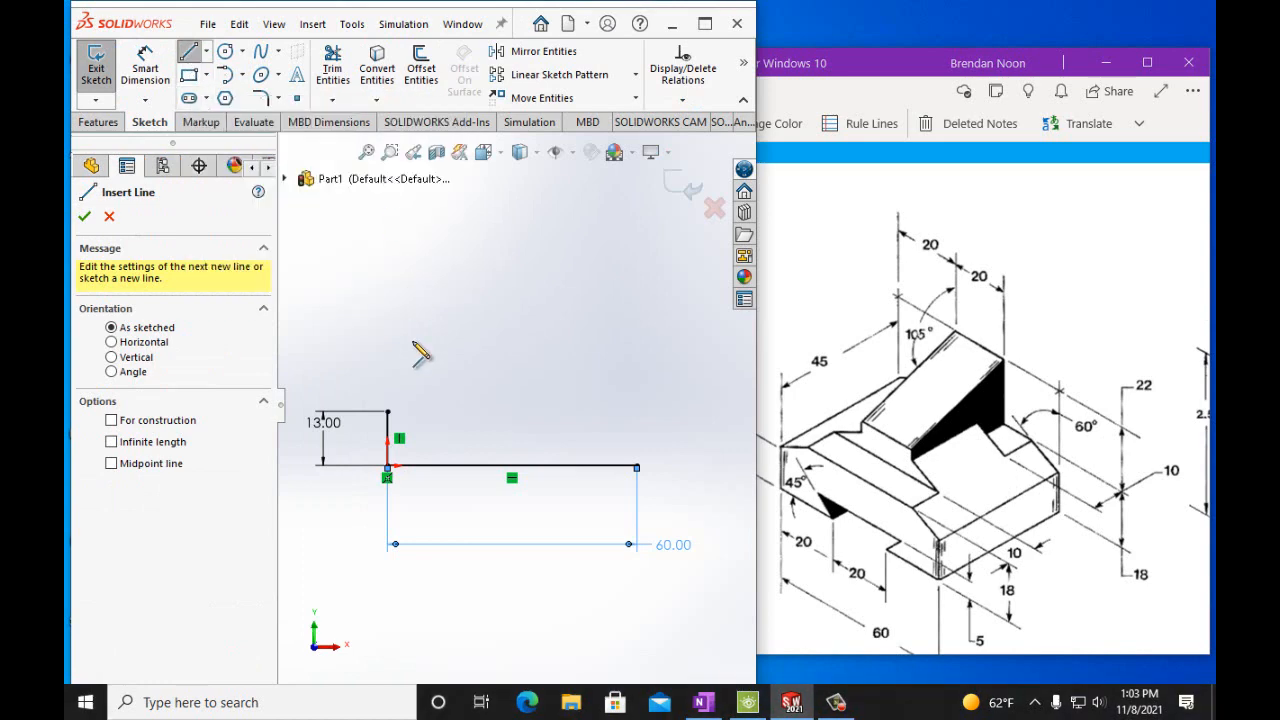
{"action": "left_click", "coordinate": [387, 411]}
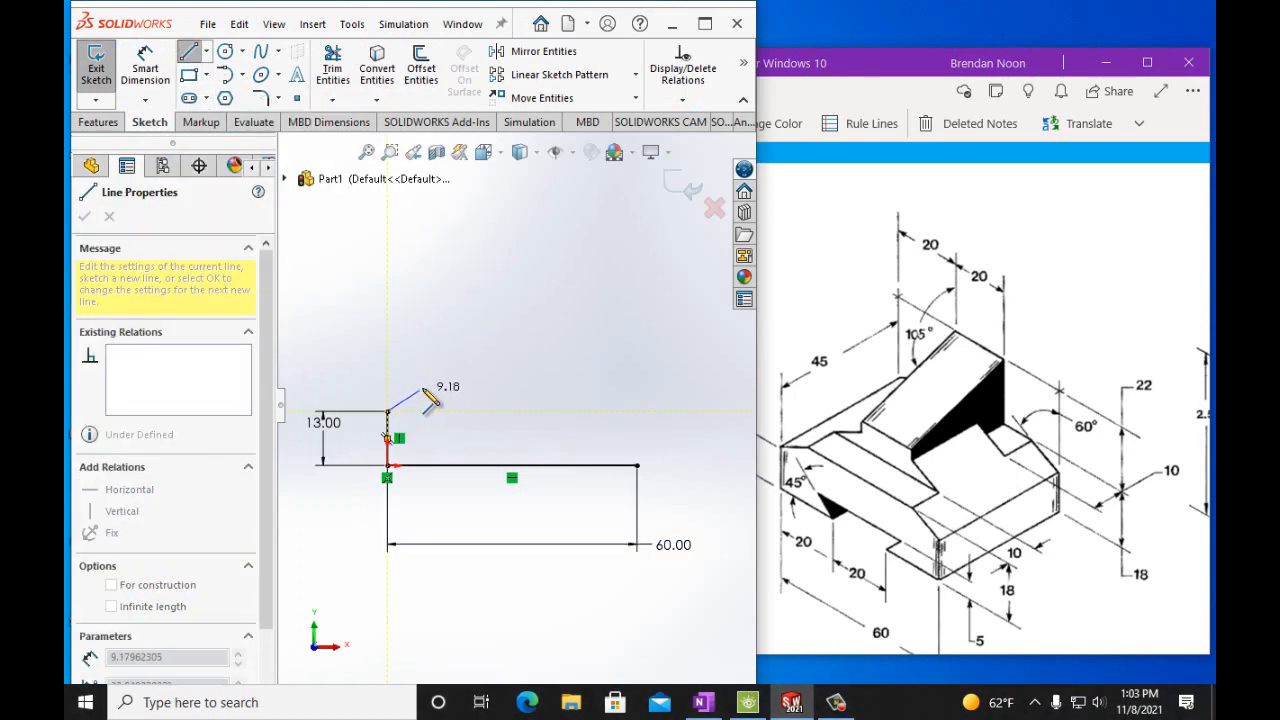
{"action": "left_click", "coordinate": [486, 345]}
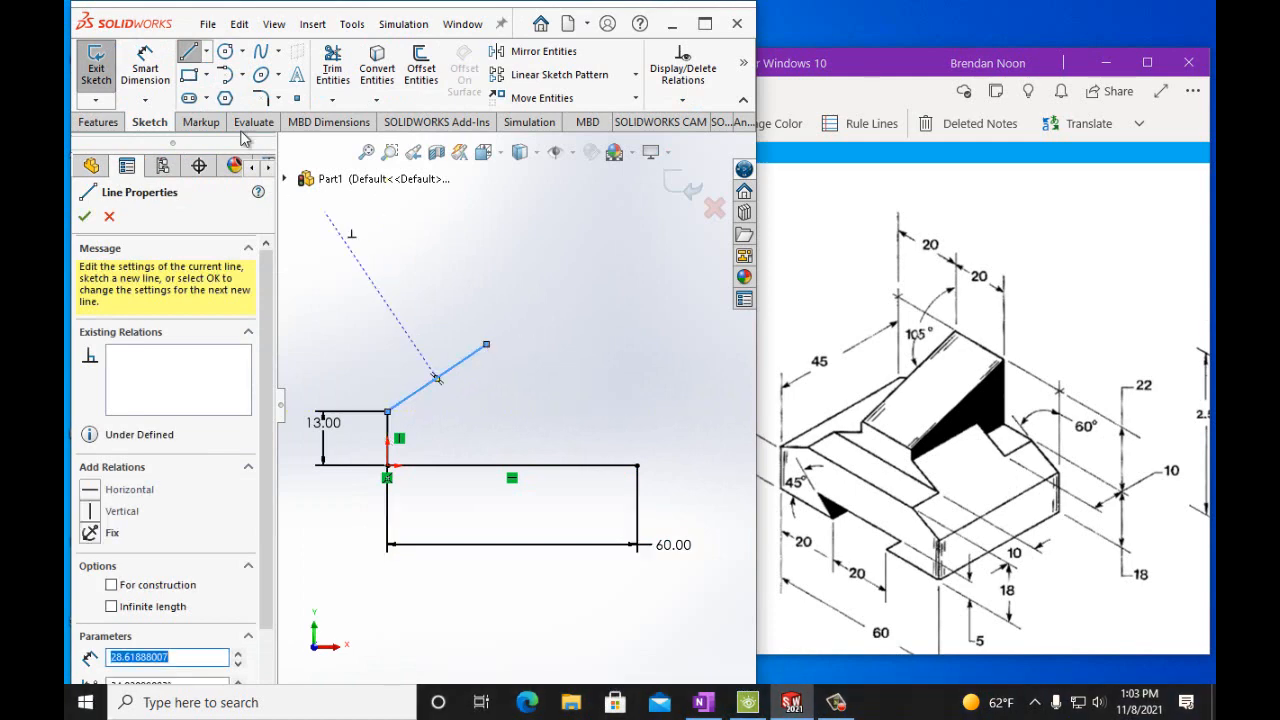
{"action": "key", "text": "Escape"}
Dimension the horizontal span of the sloped line to 20 mm
{"action": "left_click", "coordinate": [145, 60]}
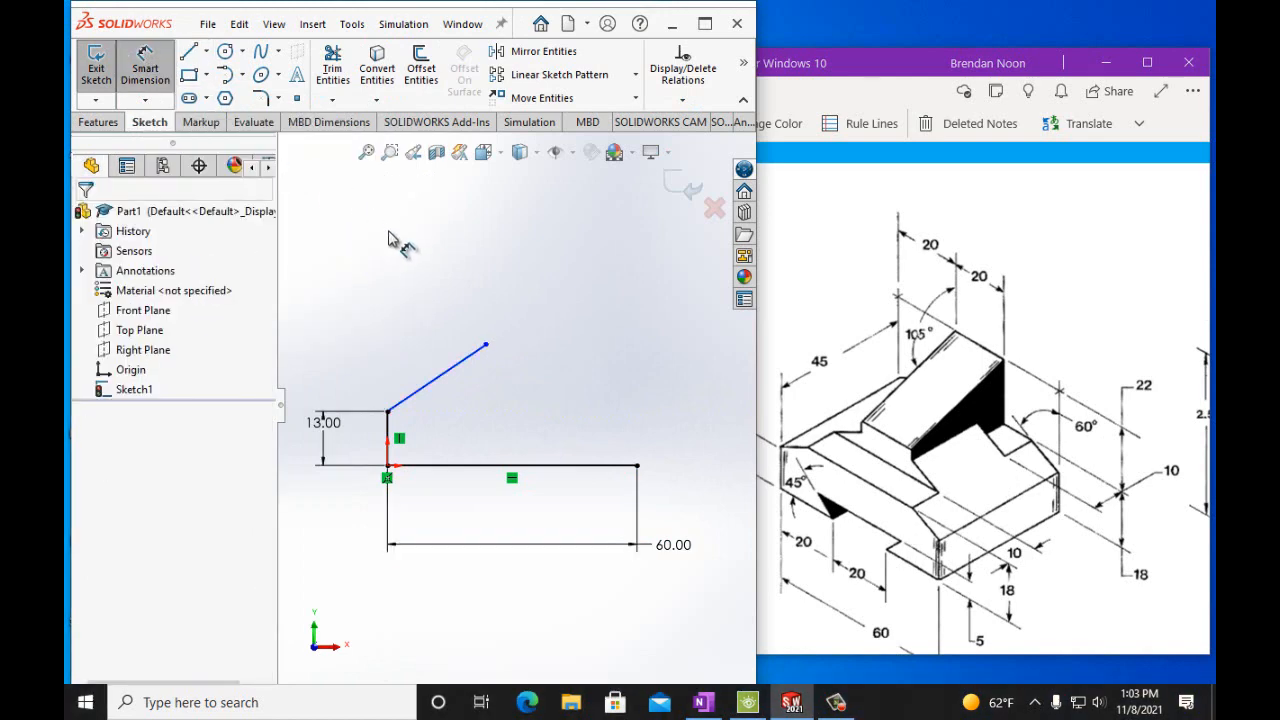
{"action": "left_click", "coordinate": [446, 373]}
{"action": "left_click", "coordinate": [437, 310]}
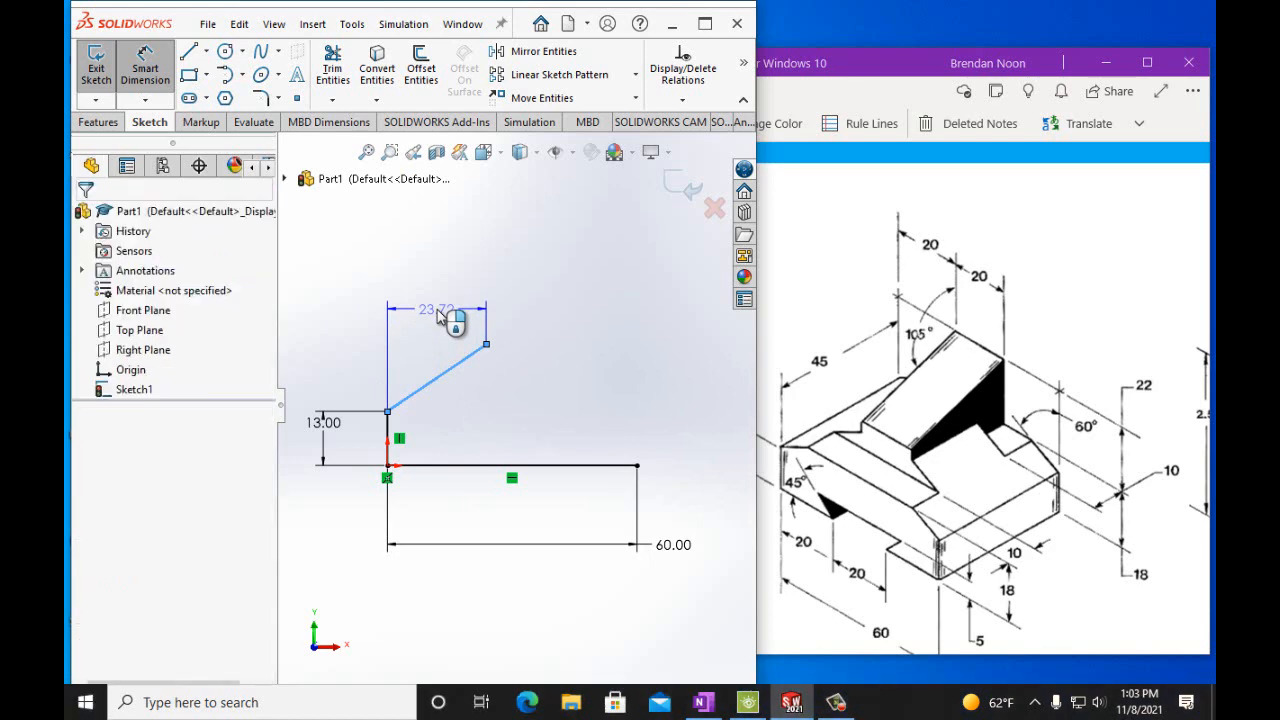
{"action": "type", "text": "20mm"}
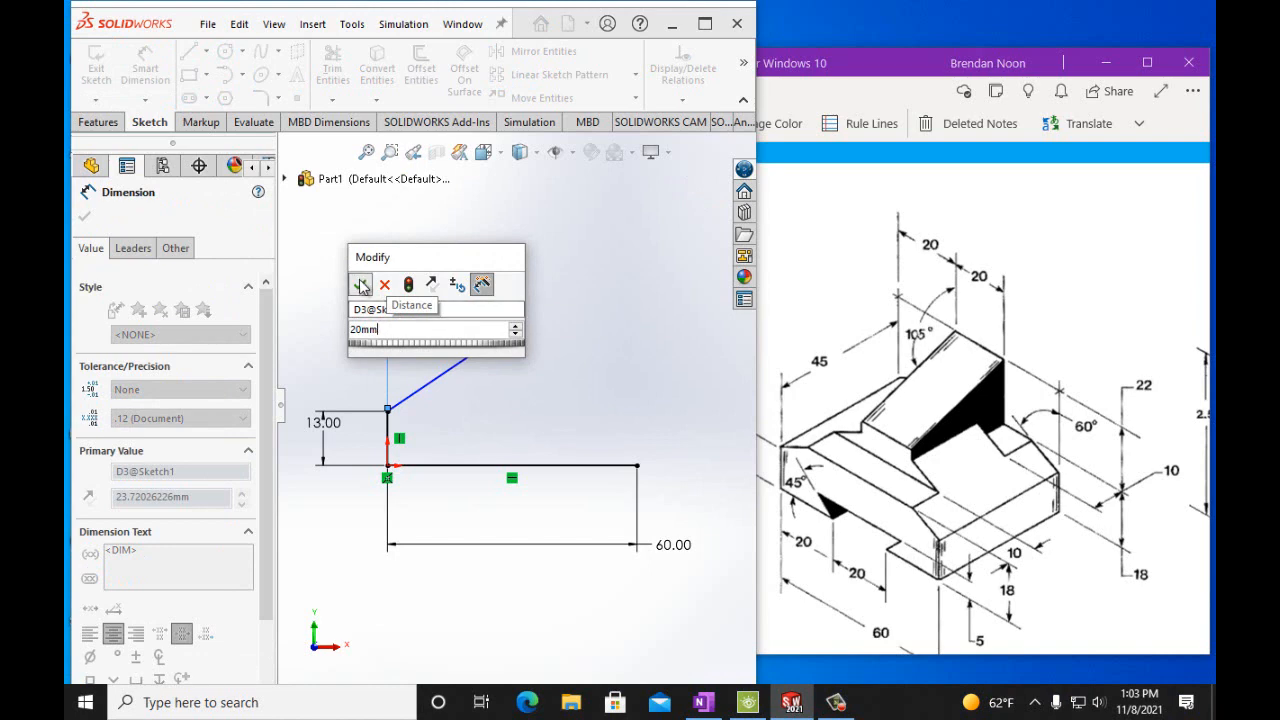
{"action": "key", "text": "Return"}
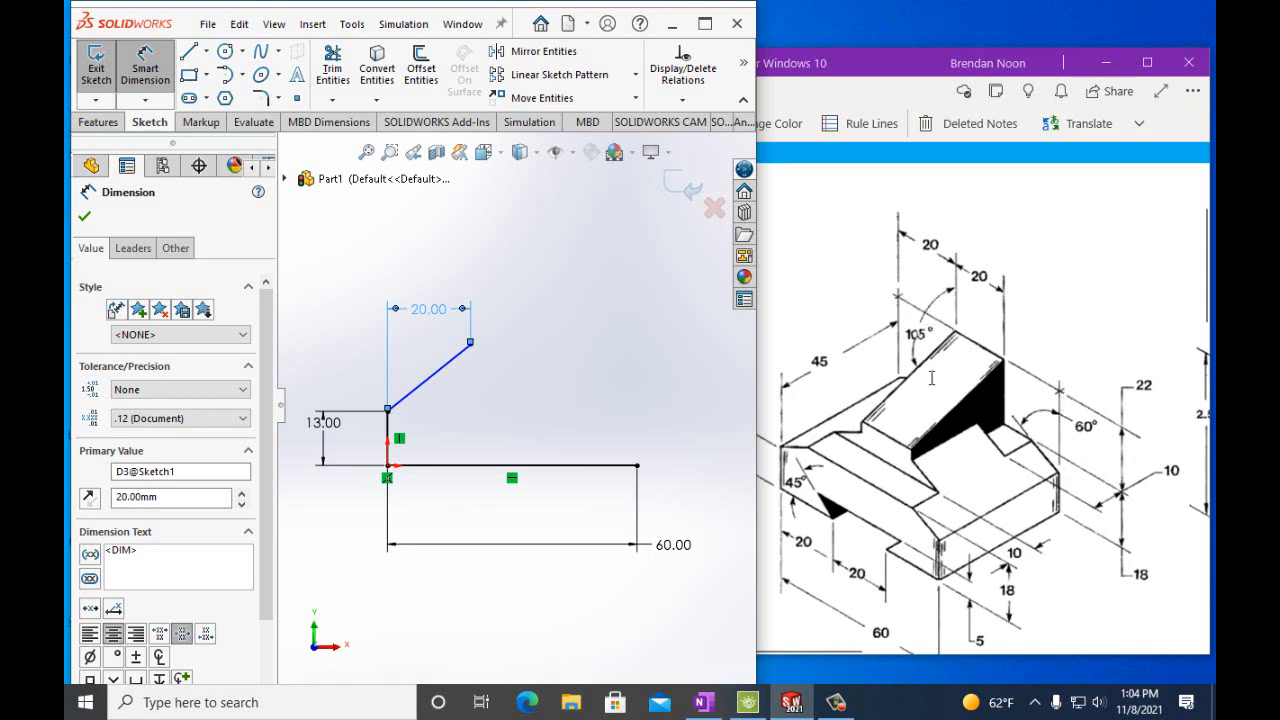
Sketch a vertical line up from the sloped line's upper end, continued by a horizontal line about 23 mm long to the right
{"action": "left_click", "coordinate": [190, 55]}
{"action": "left_click", "coordinate": [470, 343]}
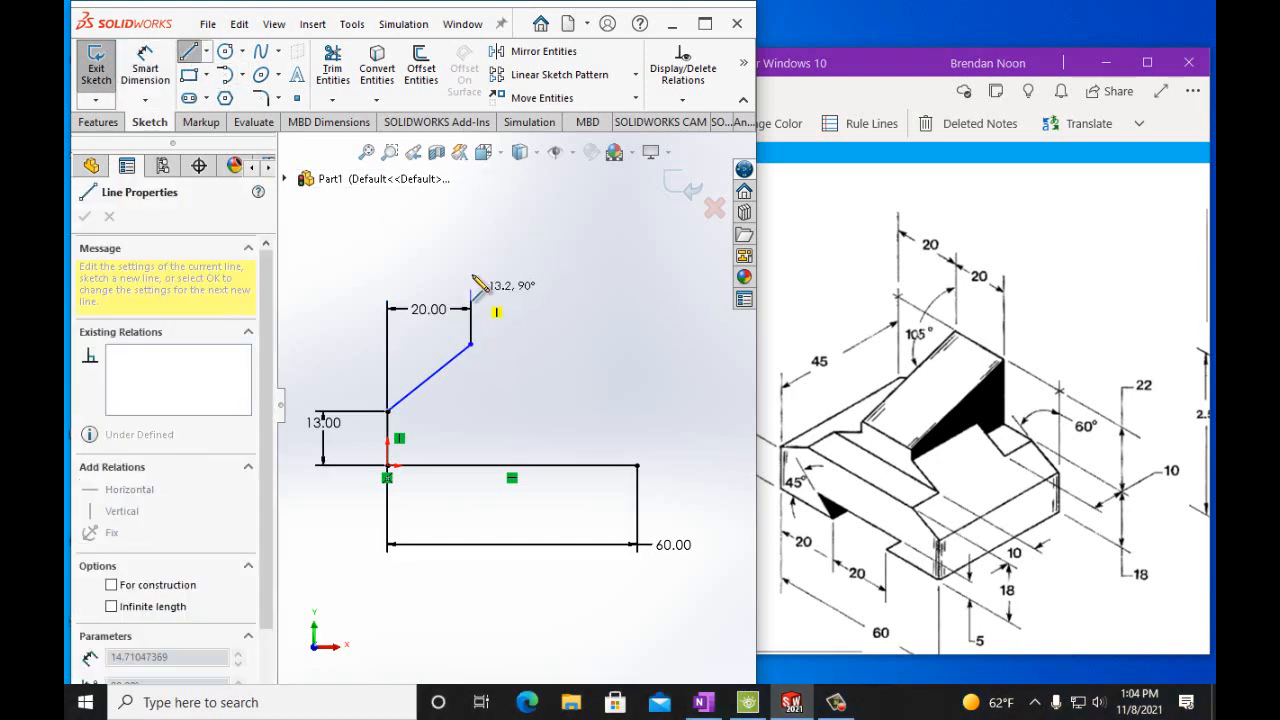
{"action": "left_click", "coordinate": [471, 228]}
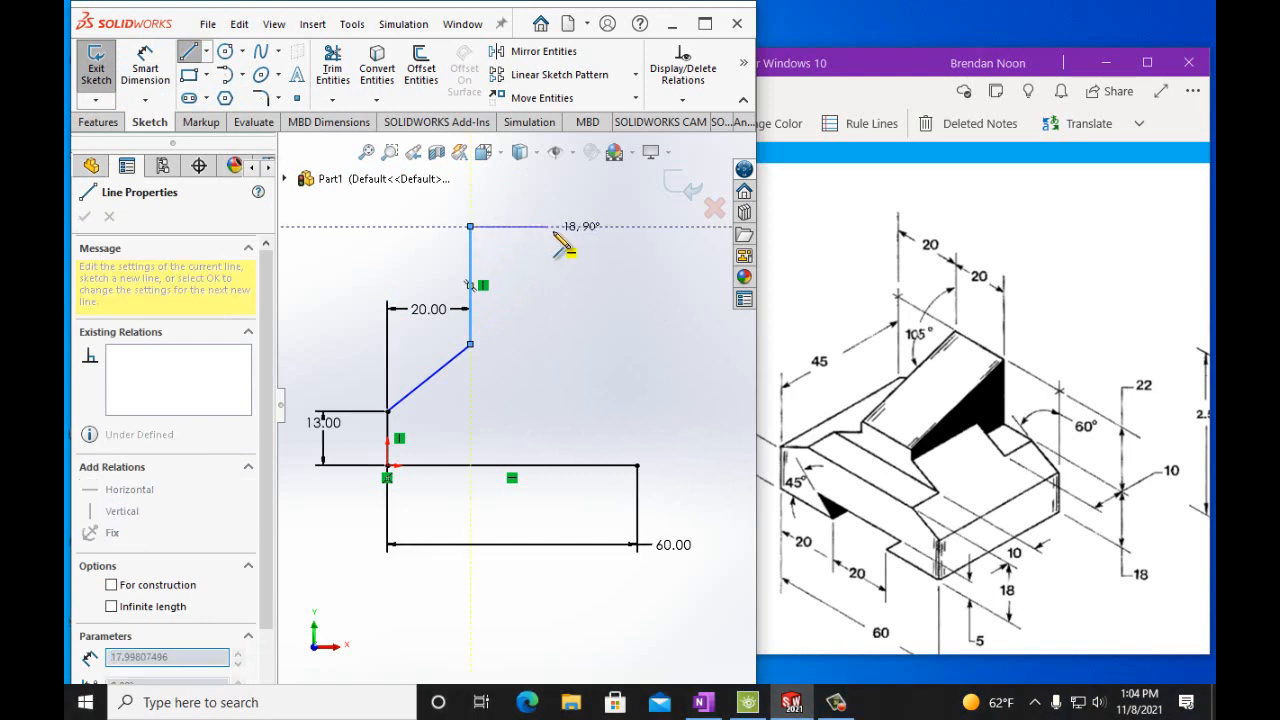
{"action": "left_click", "coordinate": [565, 227]}
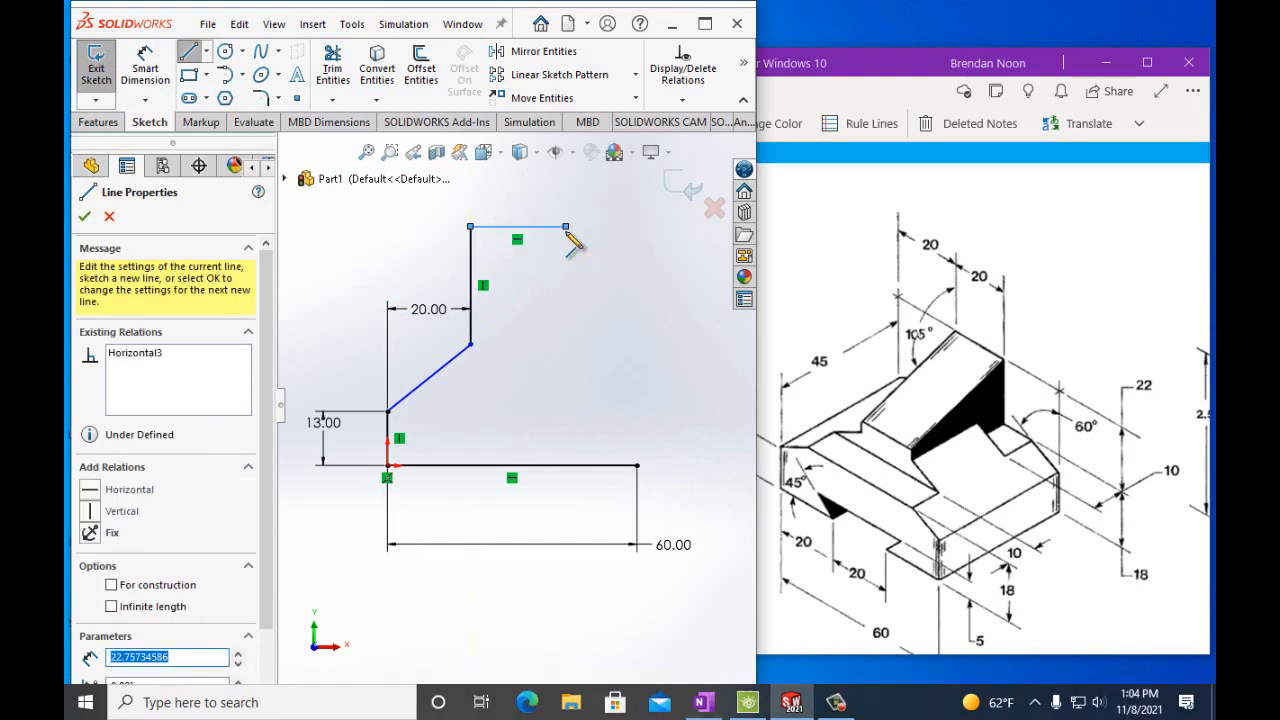
Dimension the length of the profile's top horizontal line to 20 mm
{"action": "left_click", "coordinate": [500, 227]}
{"action": "left_click", "coordinate": [500, 210]}
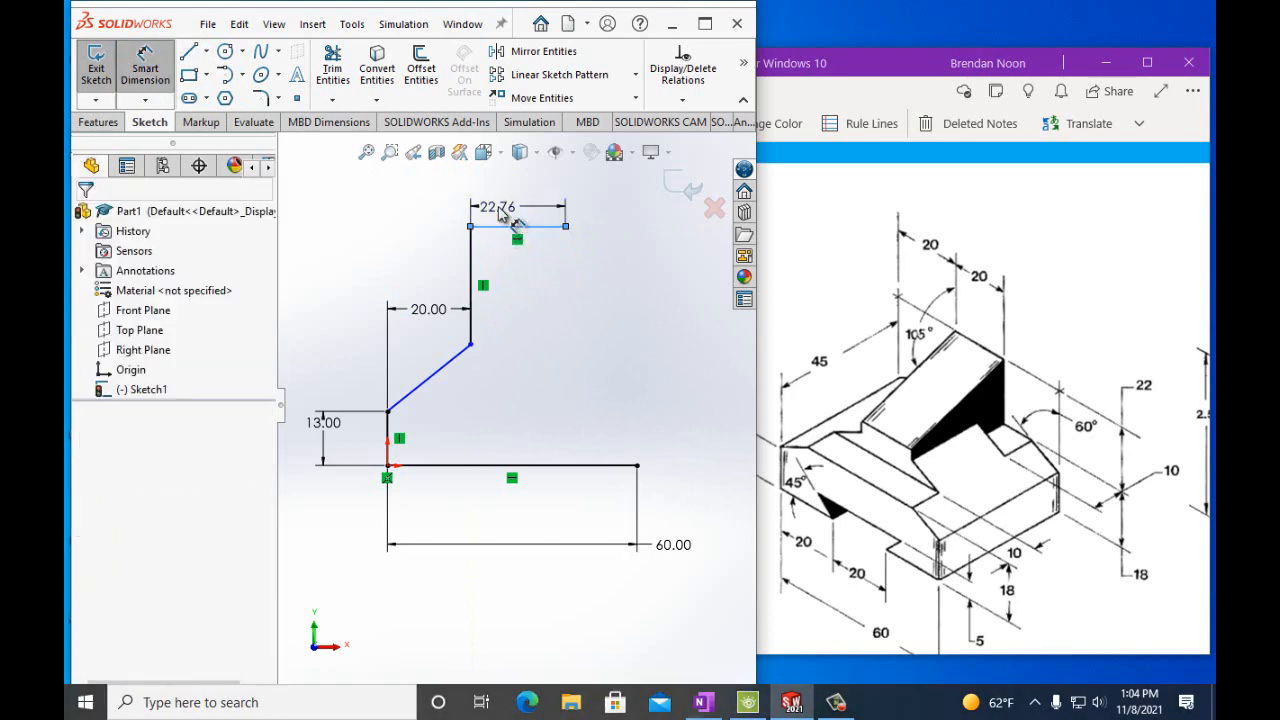
{"action": "type", "text": "20mm"}
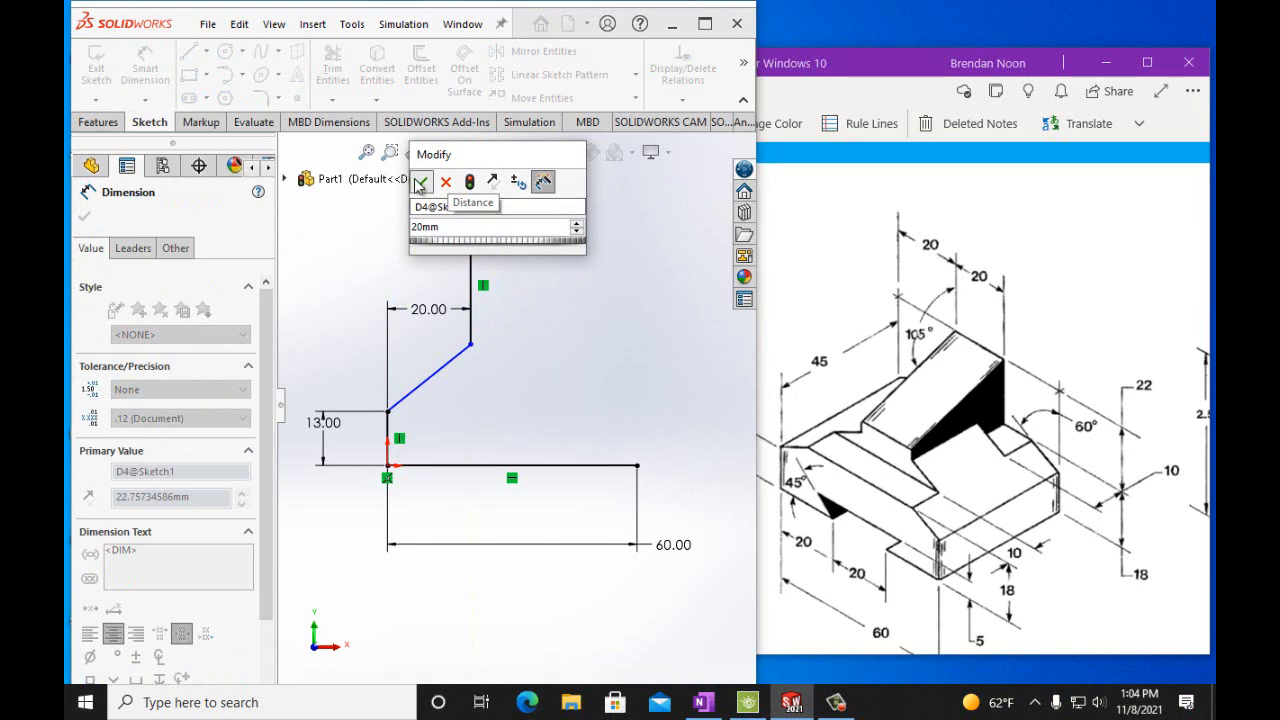
{"action": "left_click", "coordinate": [417, 184]}
Dimension the overall height between the top horizontal line and the base line to 40 mm
{"action": "left_click", "coordinate": [494, 234]}
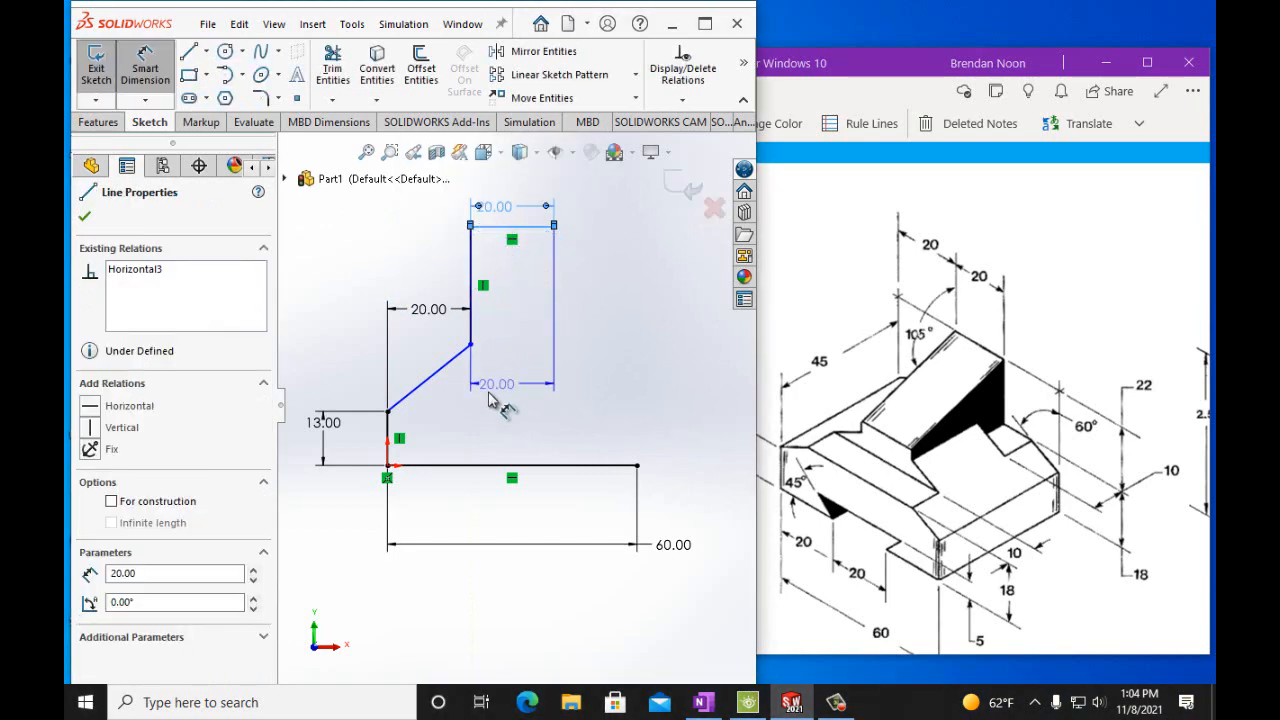
{"action": "left_click", "coordinate": [487, 467]}
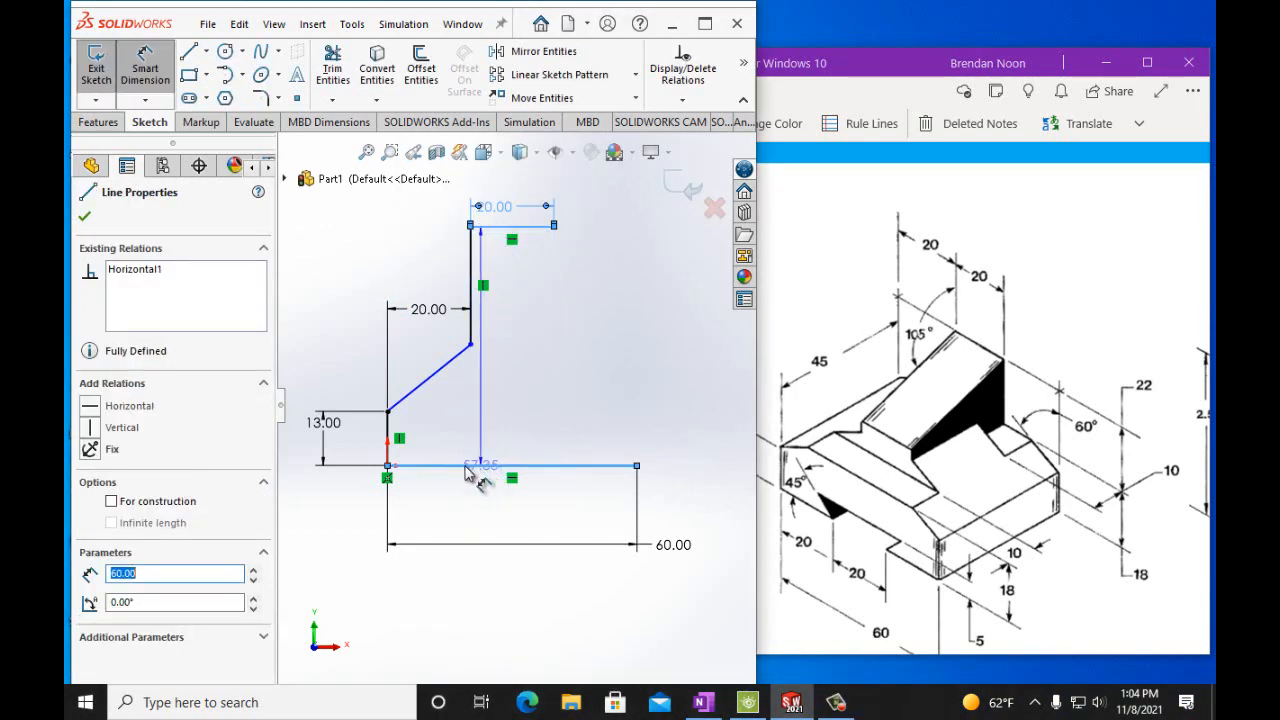
{"action": "left_click", "coordinate": [341, 538]}
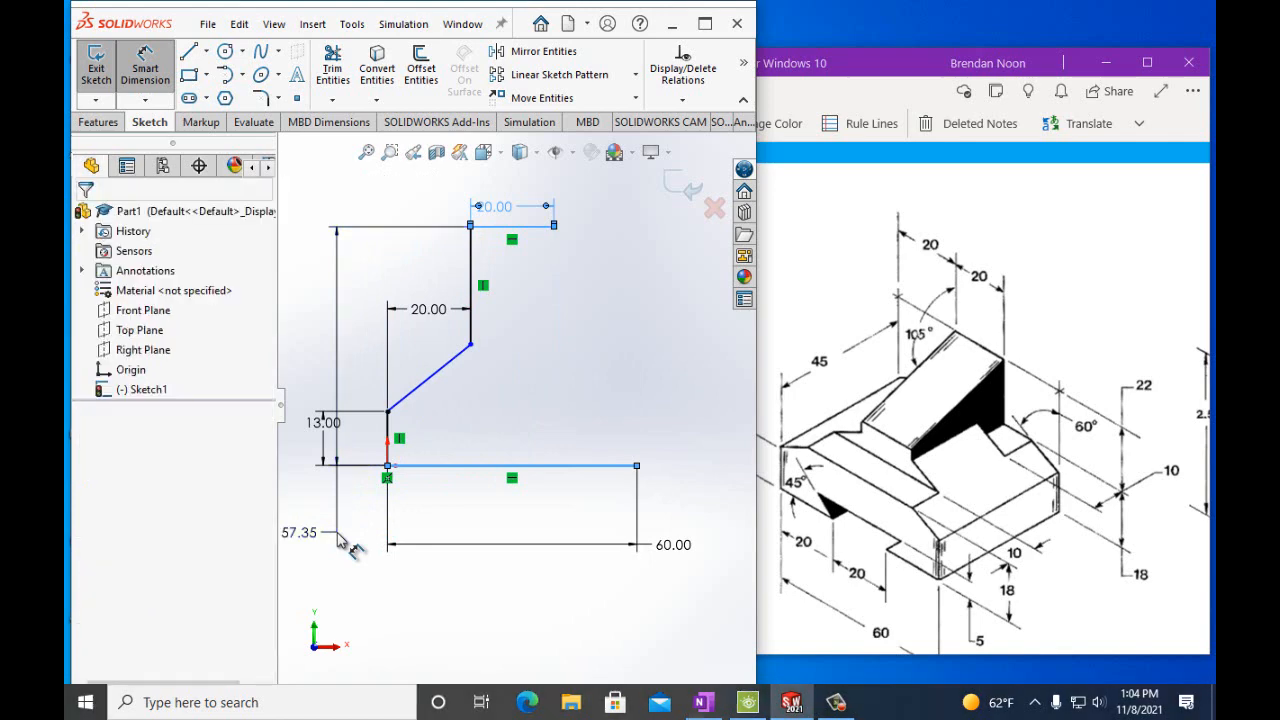
{"action": "type", "text": "40mm"}
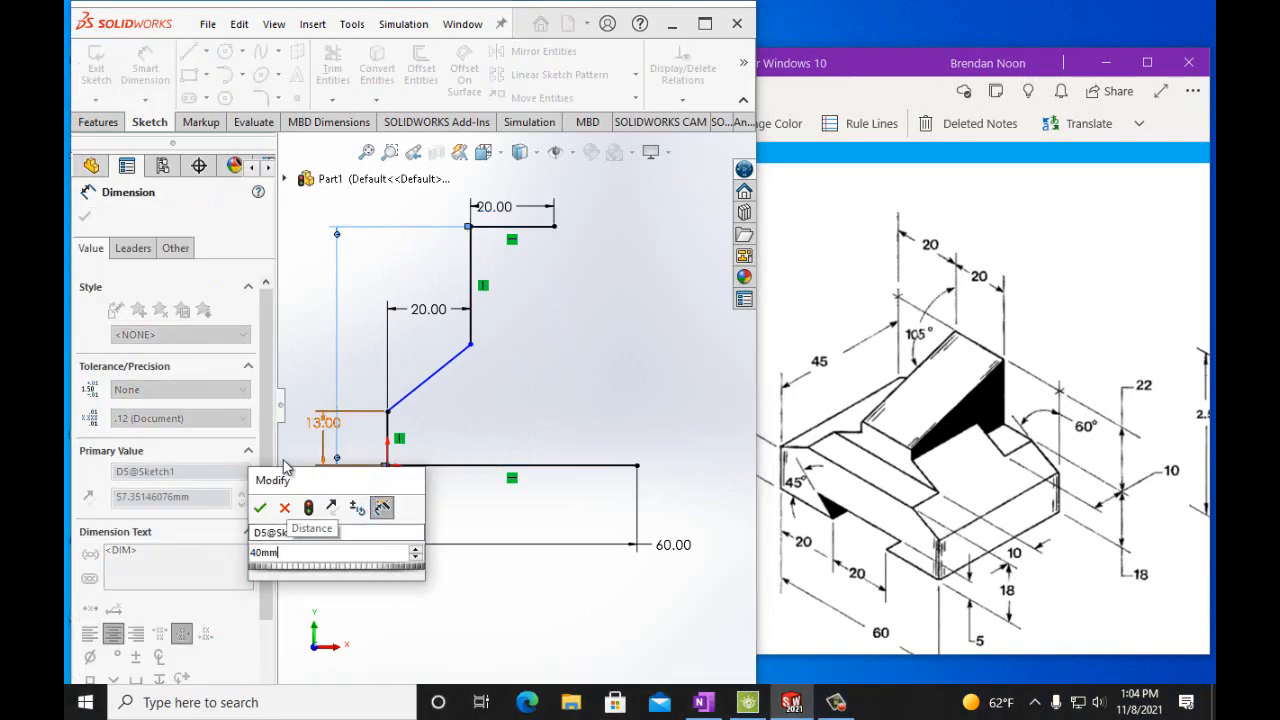
{"action": "left_click", "coordinate": [260, 507]}
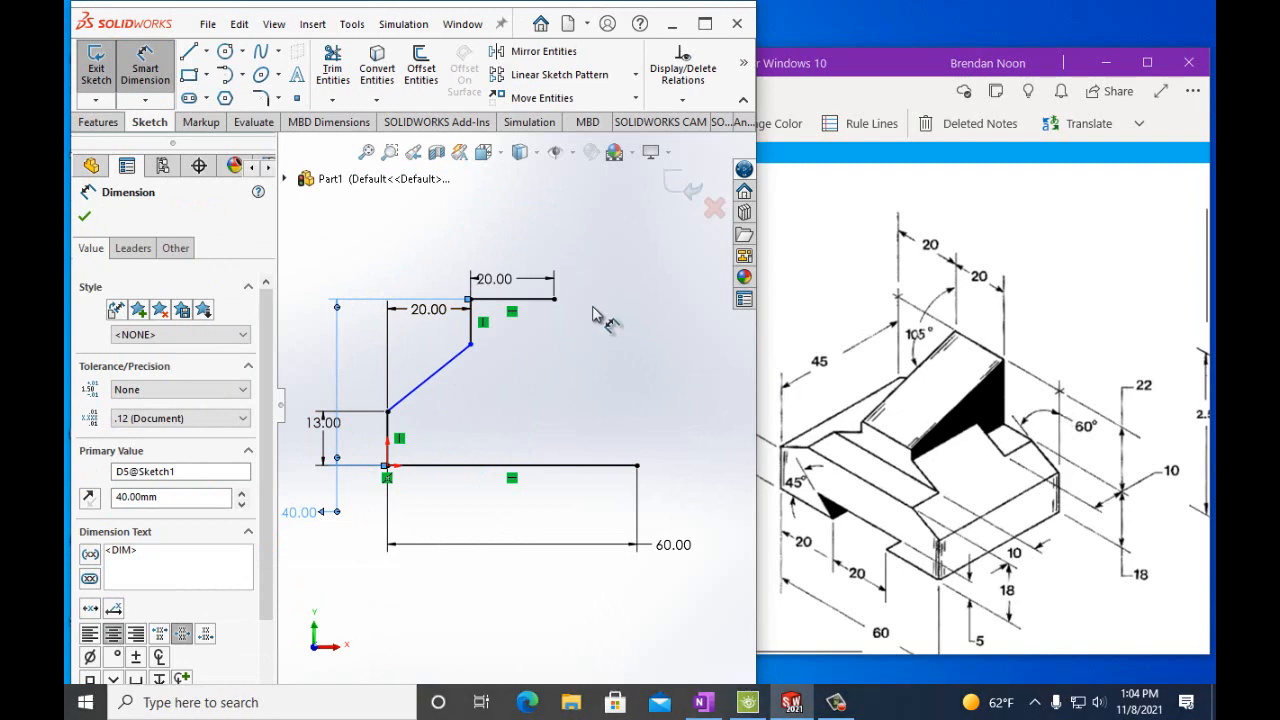
Dimension the angle between the sloped line and the 13 mm vertical line to 60 degrees
{"action": "left_click", "coordinate": [417, 392]}
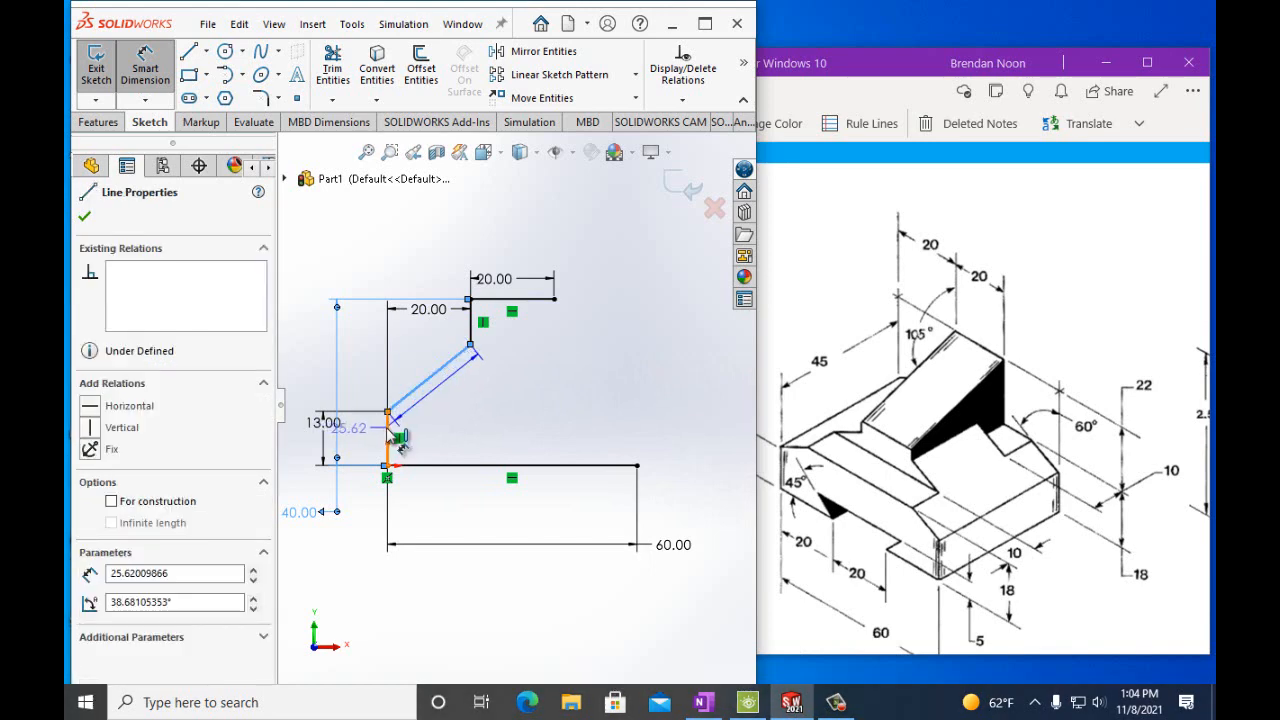
{"action": "left_click", "coordinate": [389, 412]}
{"action": "left_click", "coordinate": [421, 364]}
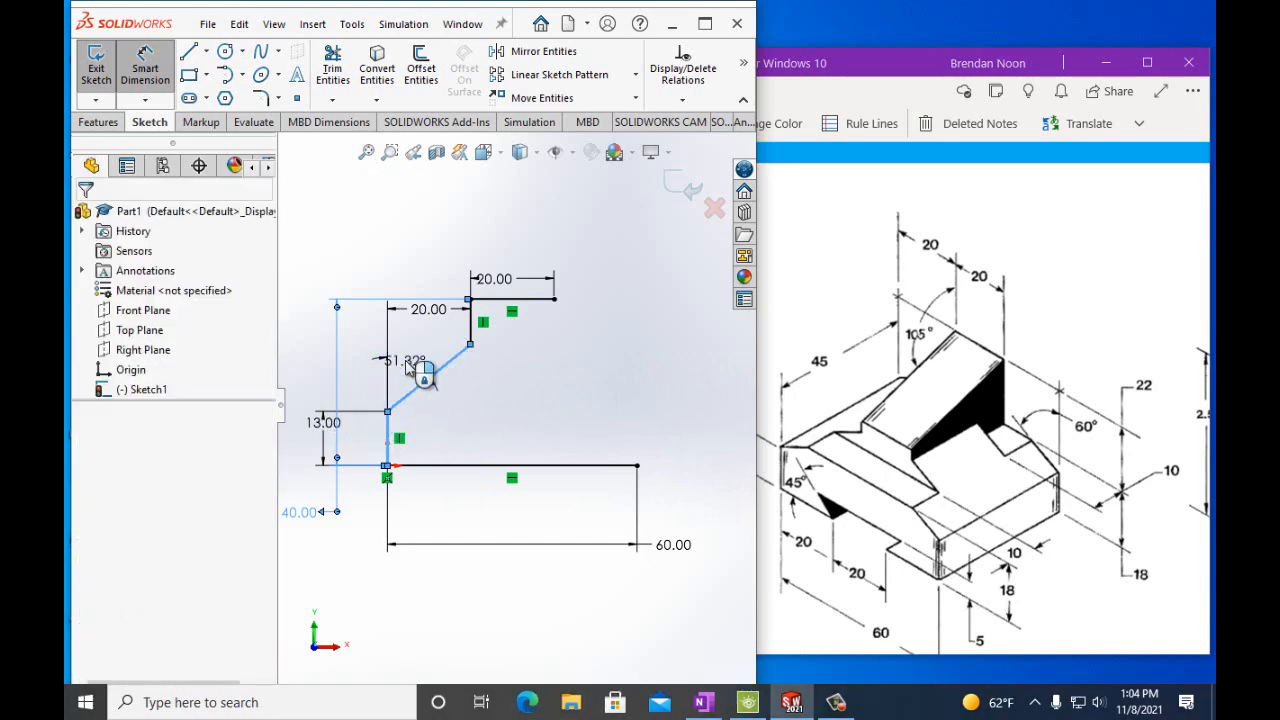
{"action": "type", "text": "60mm"}
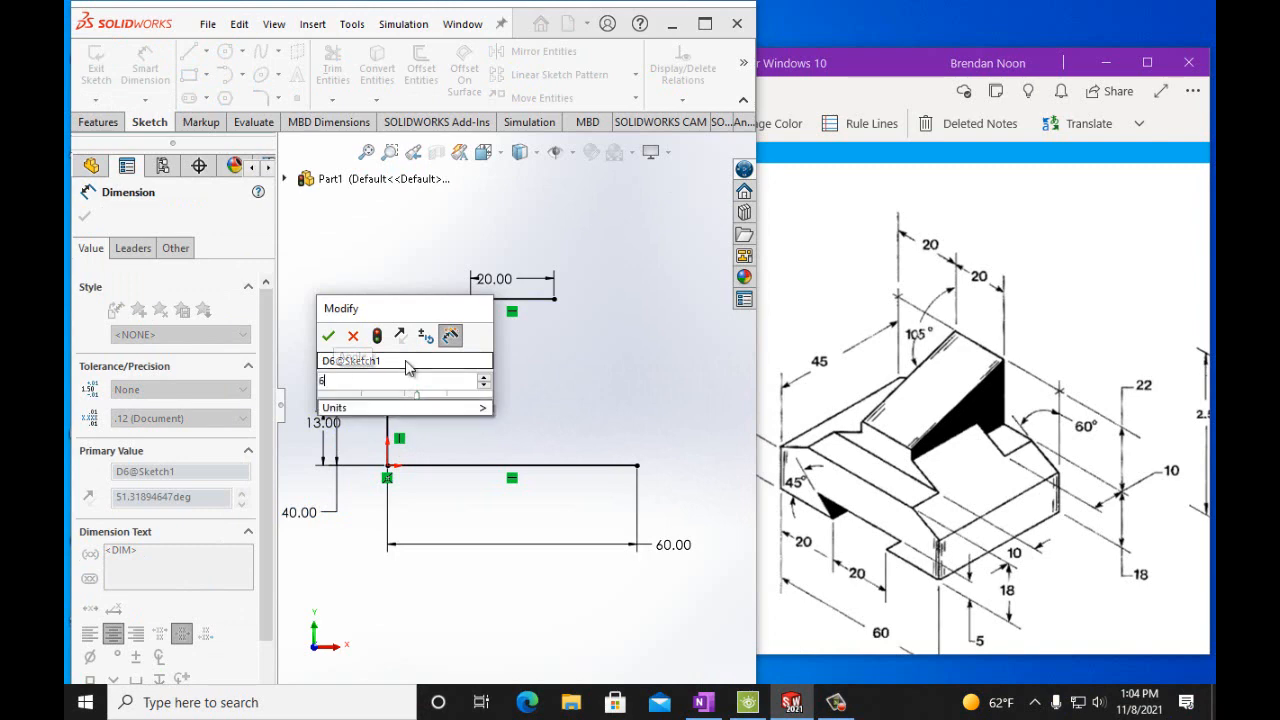
{"action": "left_click", "coordinate": [329, 337]}
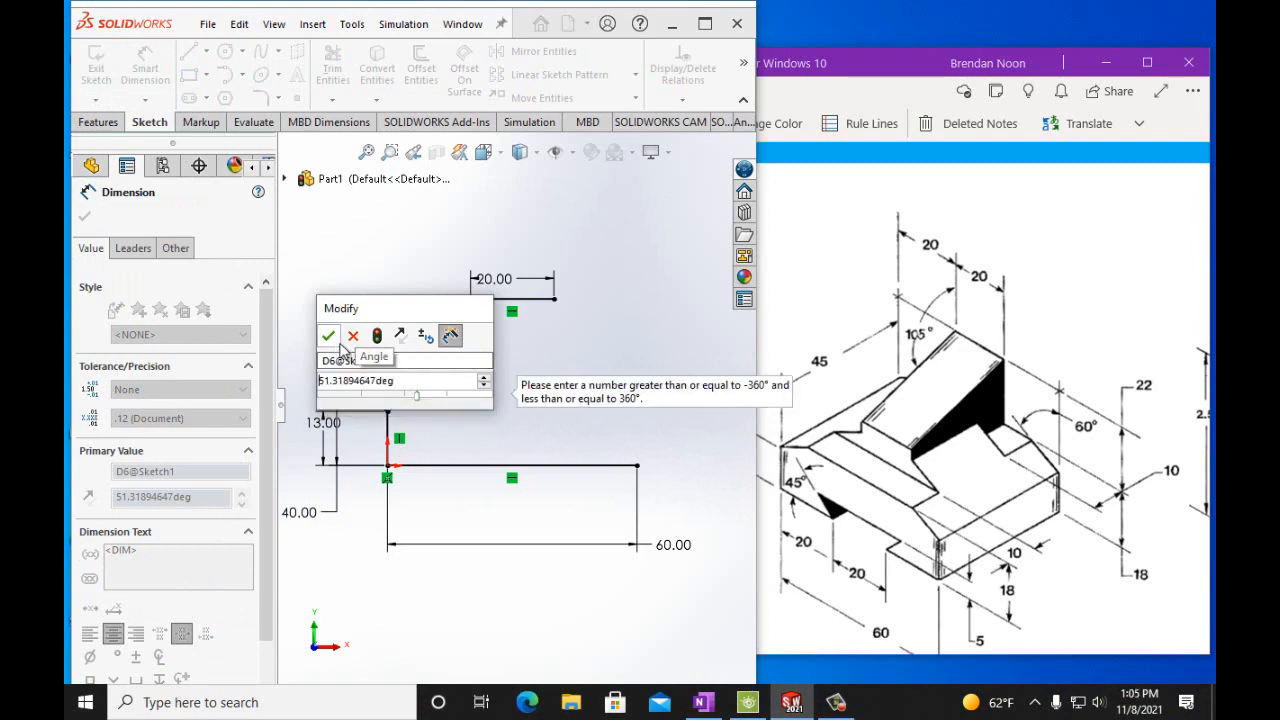
{"action": "double_click", "coordinate": [397, 380]}
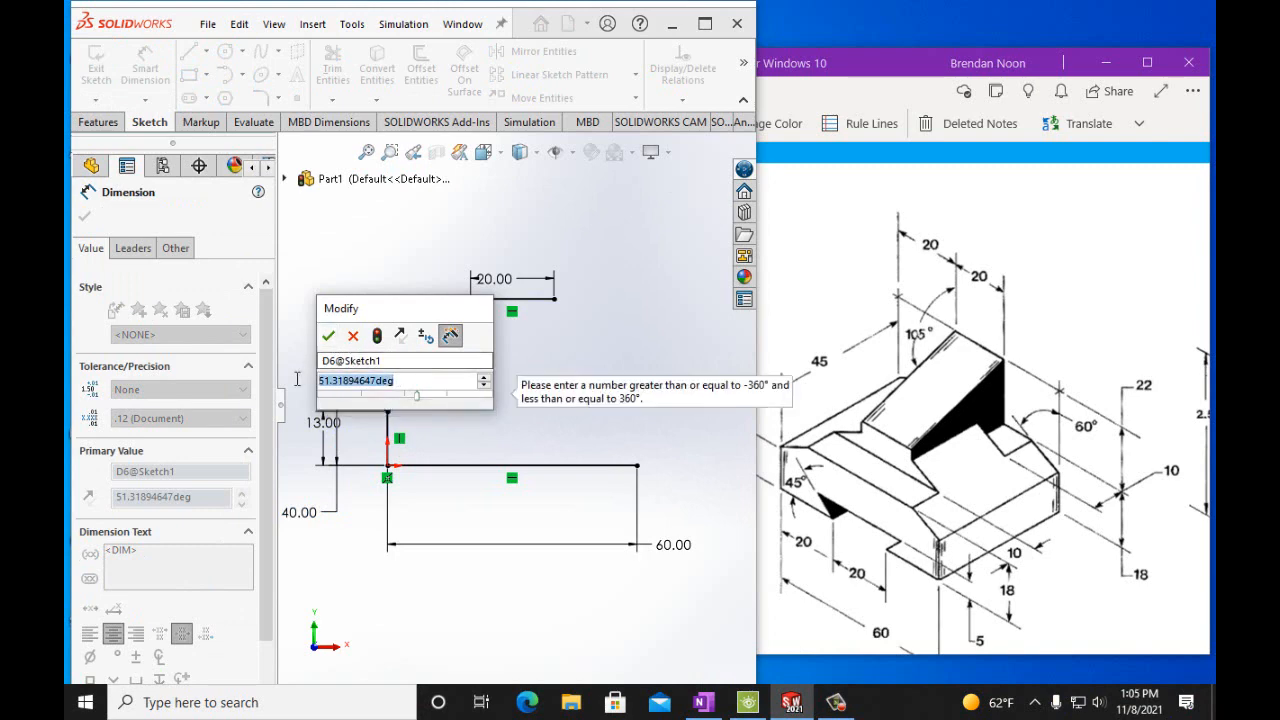
{"action": "type", "text": "60"}
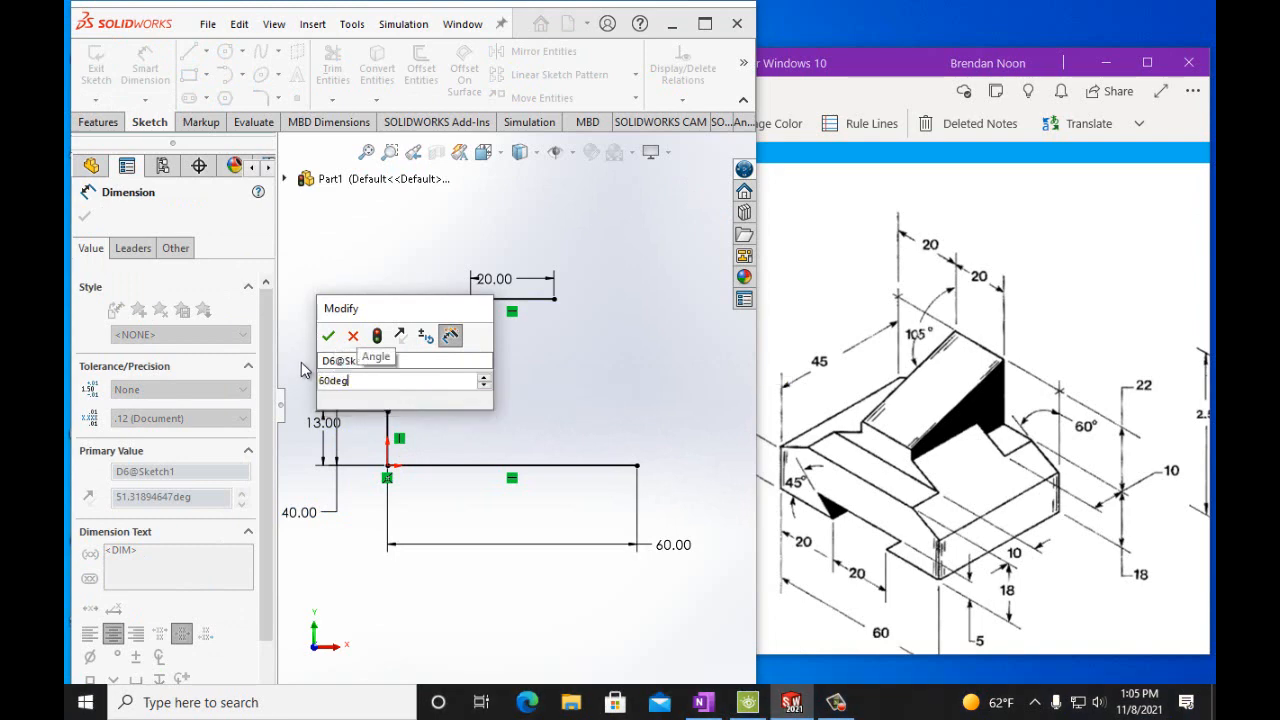
{"action": "left_click", "coordinate": [329, 337]}
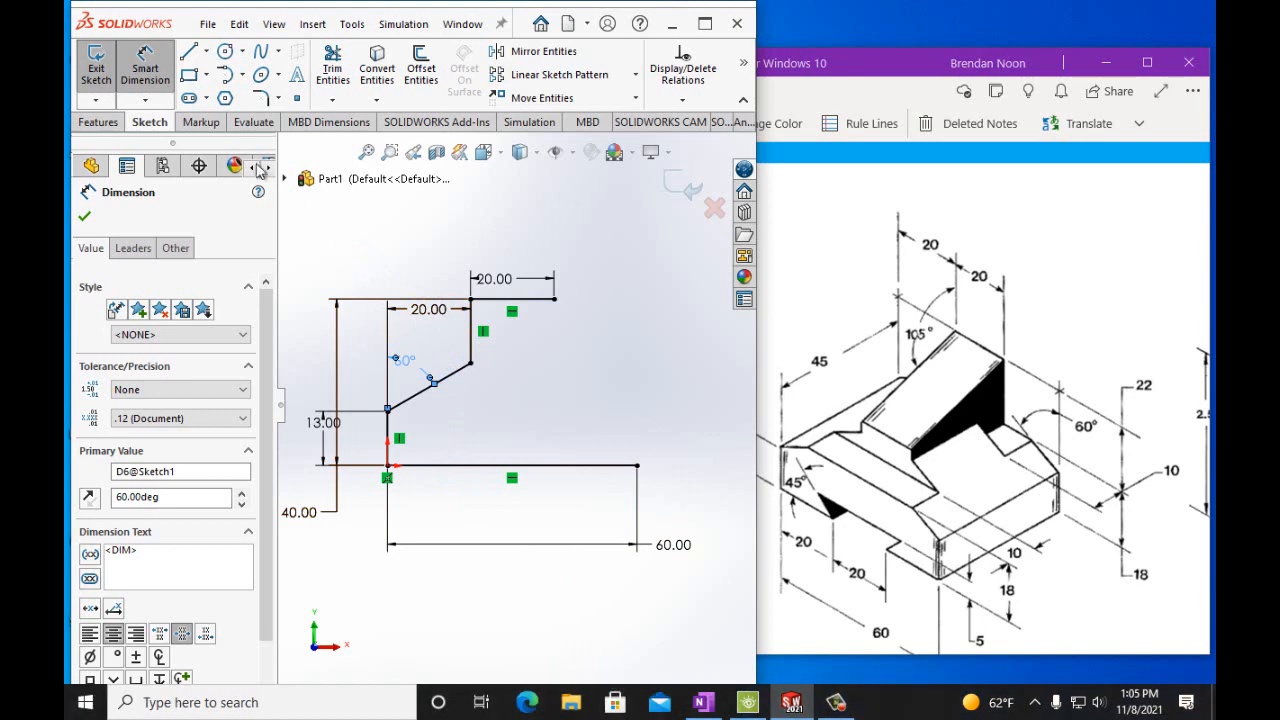
Sketch a vertical centerline about 55 mm long from the top line's midpoint down past the base line
{"action": "left_click", "coordinate": [205, 51]}
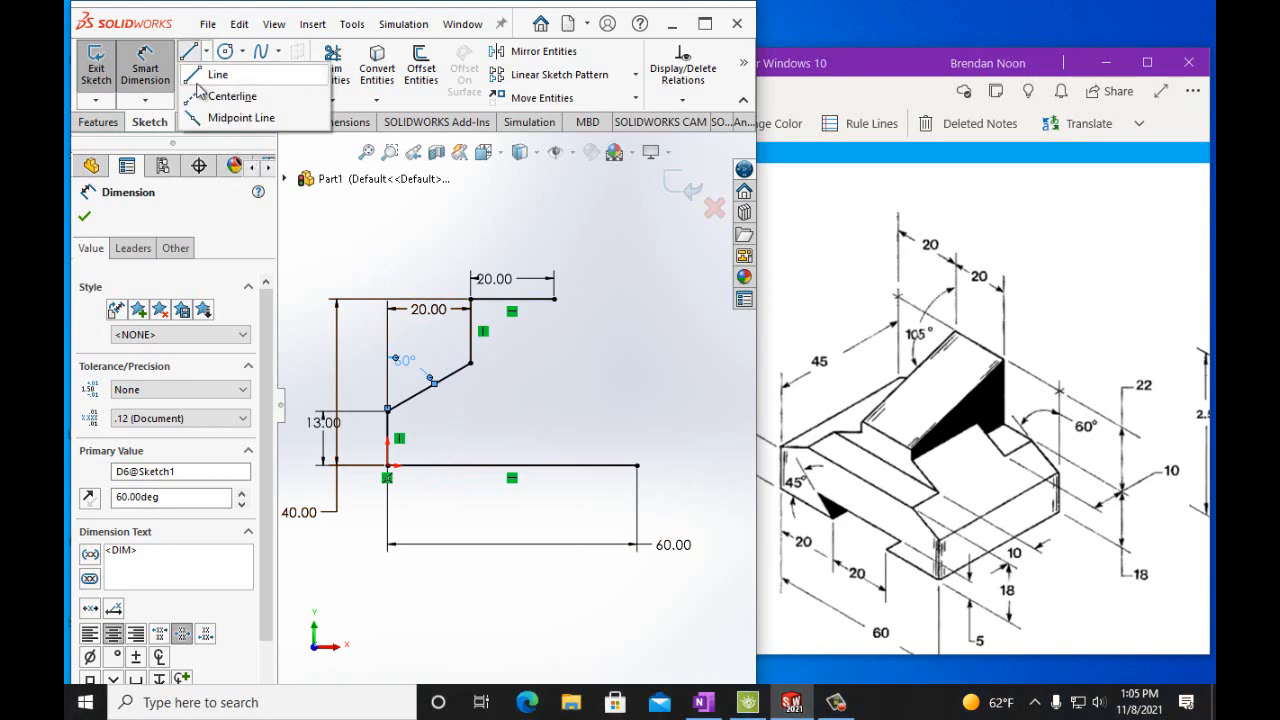
{"action": "left_click", "coordinate": [195, 97]}
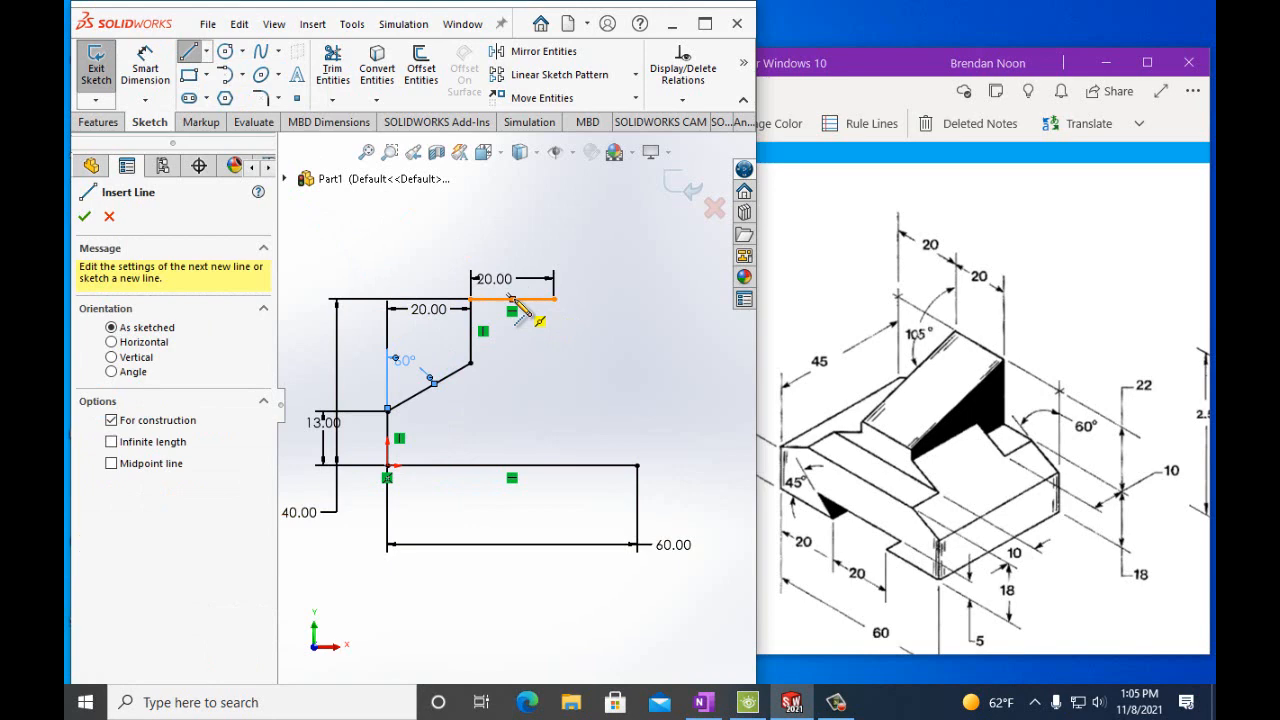
{"action": "left_click", "coordinate": [512, 299]}
{"action": "left_click", "coordinate": [512, 527]}
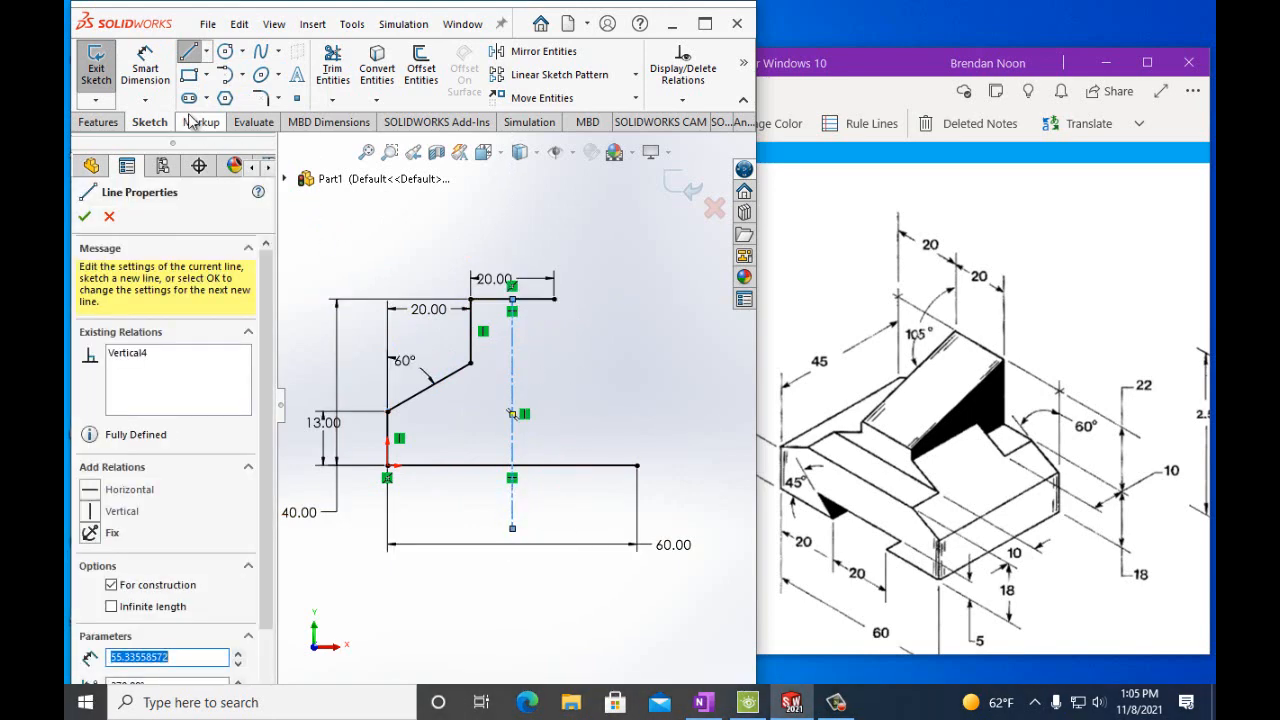
{"action": "left_click", "coordinate": [85, 217]}
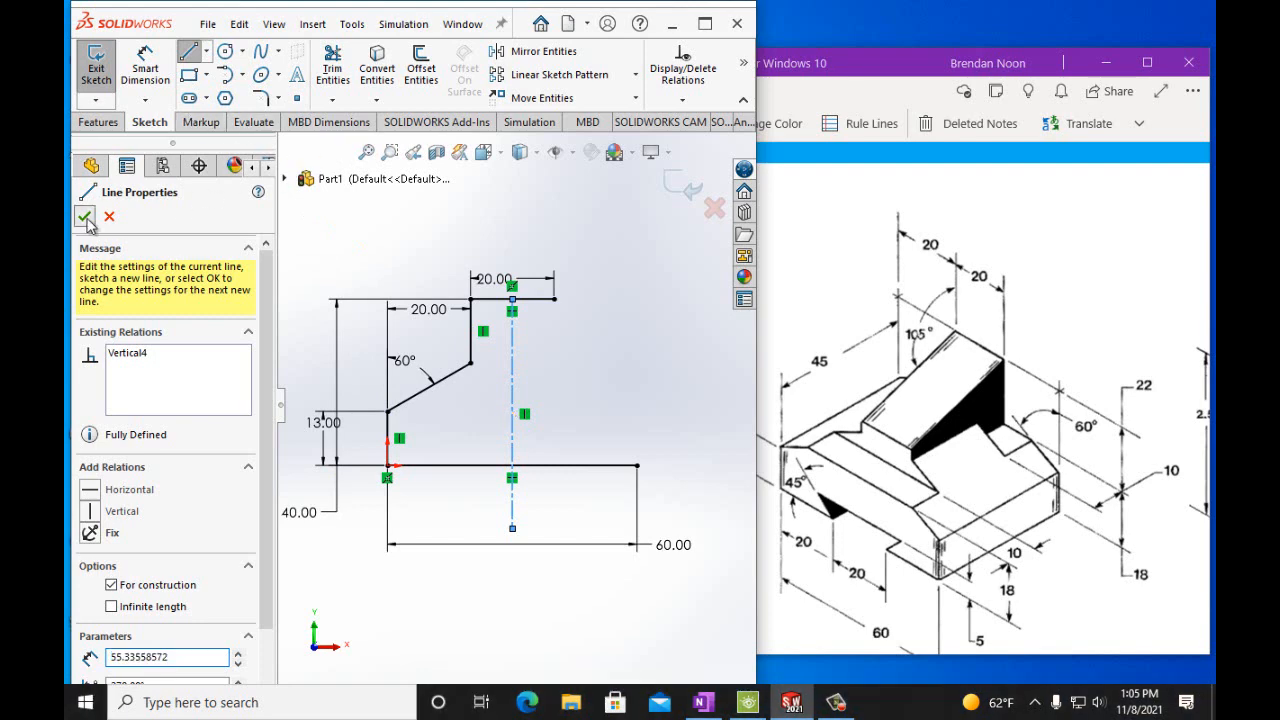
{"action": "left_click", "coordinate": [85, 217]}
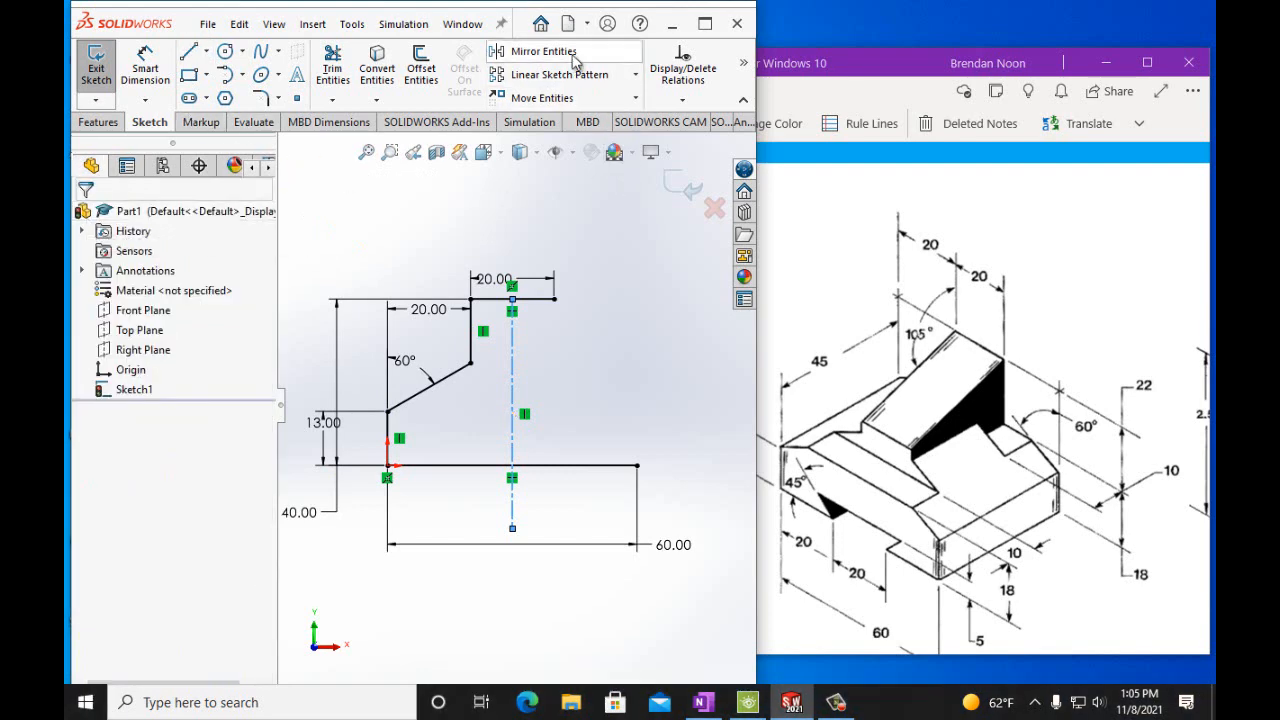
Mirror the upper vertical line, the sloped line and the 13 mm vertical line about the centerline, keeping the originals
{"action": "left_click", "coordinate": [530, 51]}
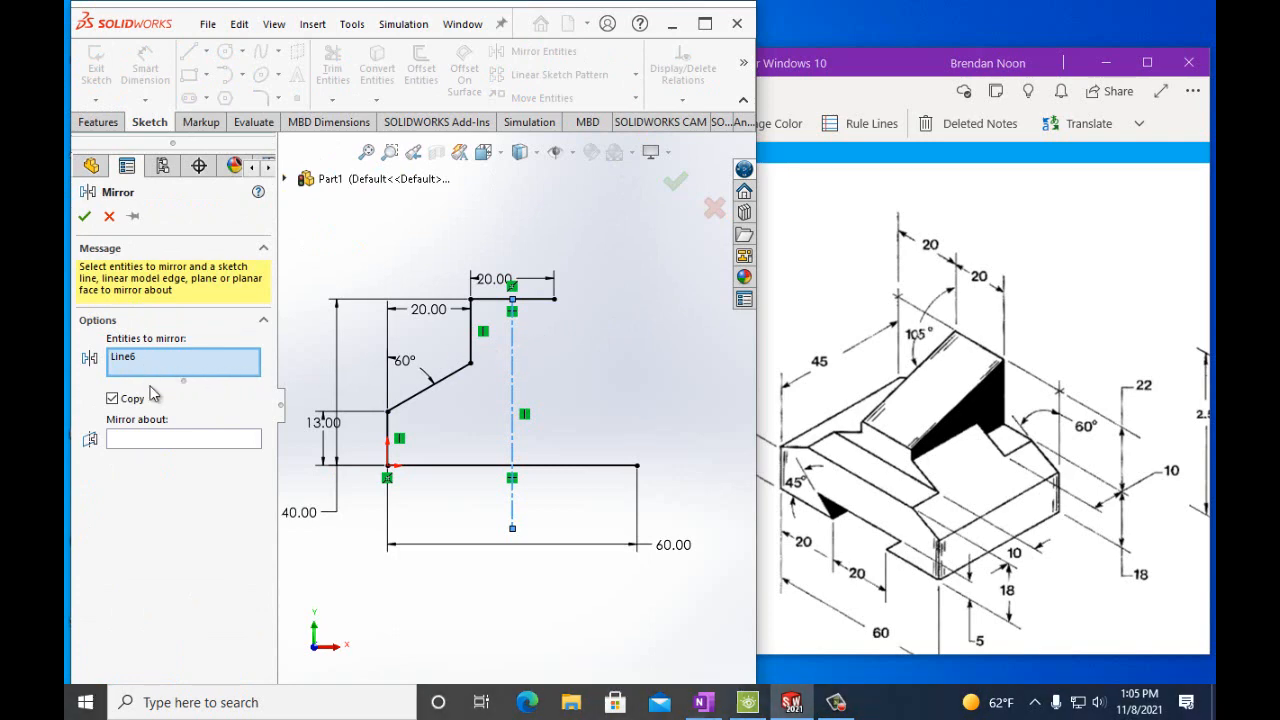
{"action": "left_click", "coordinate": [170, 442]}
{"action": "left_click", "coordinate": [513, 382]}
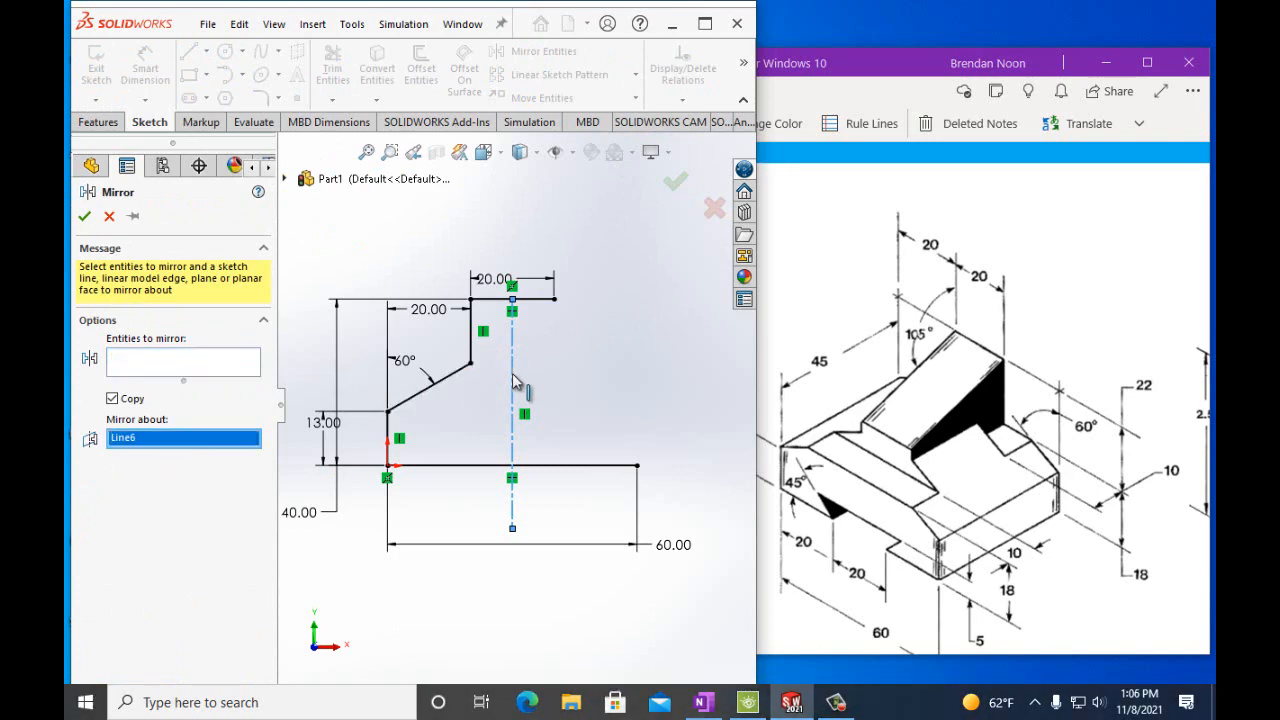
{"action": "left_click", "coordinate": [197, 366]}
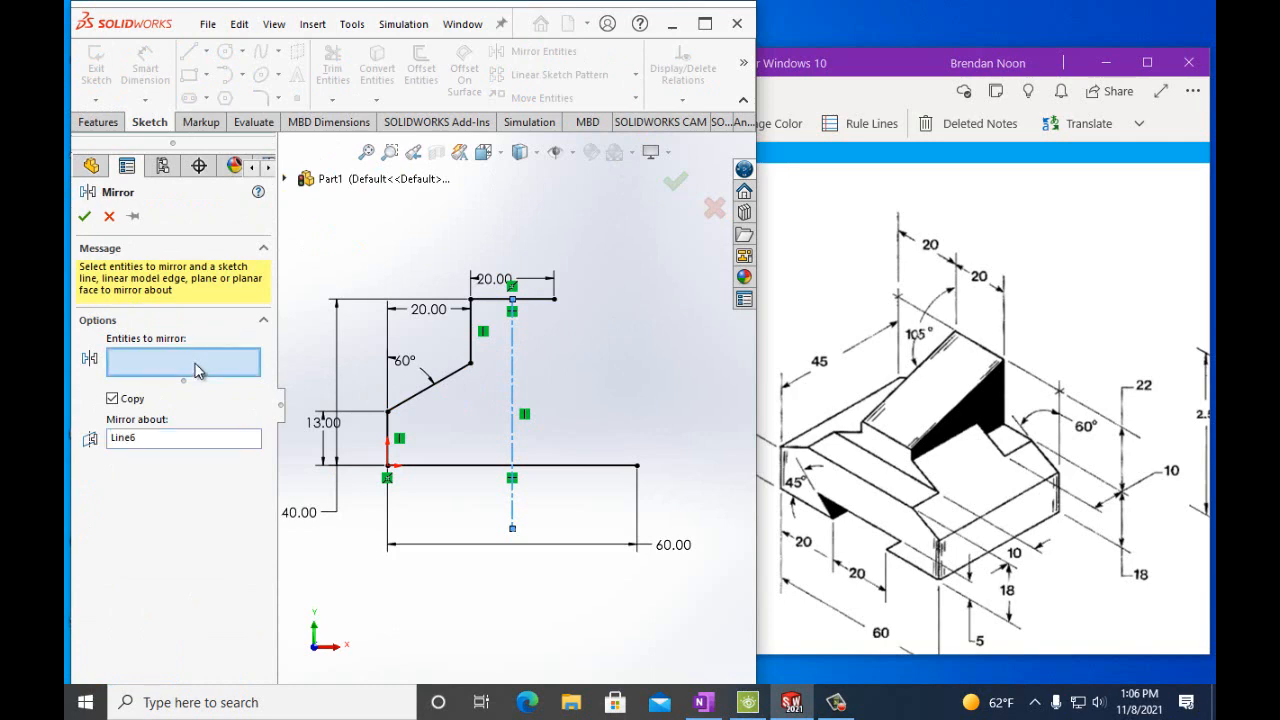
{"action": "left_click", "coordinate": [474, 341]}
{"action": "left_click", "coordinate": [436, 384]}
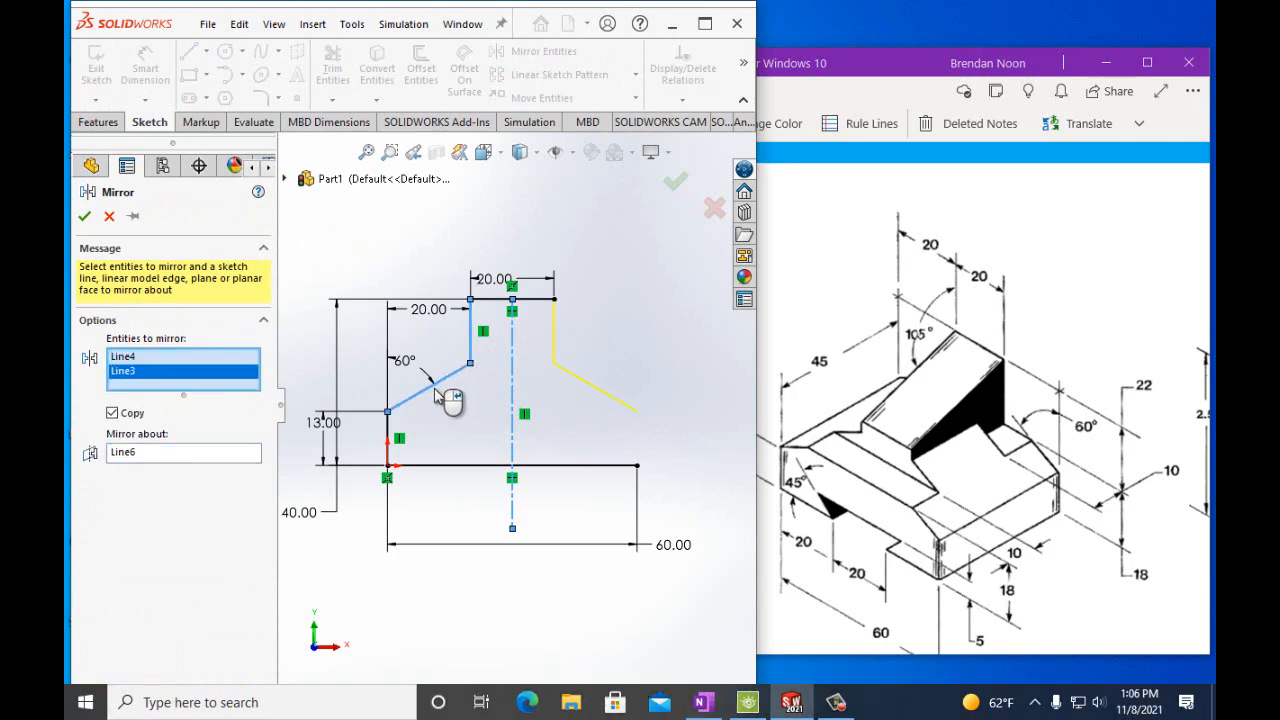
{"action": "left_click", "coordinate": [390, 432]}
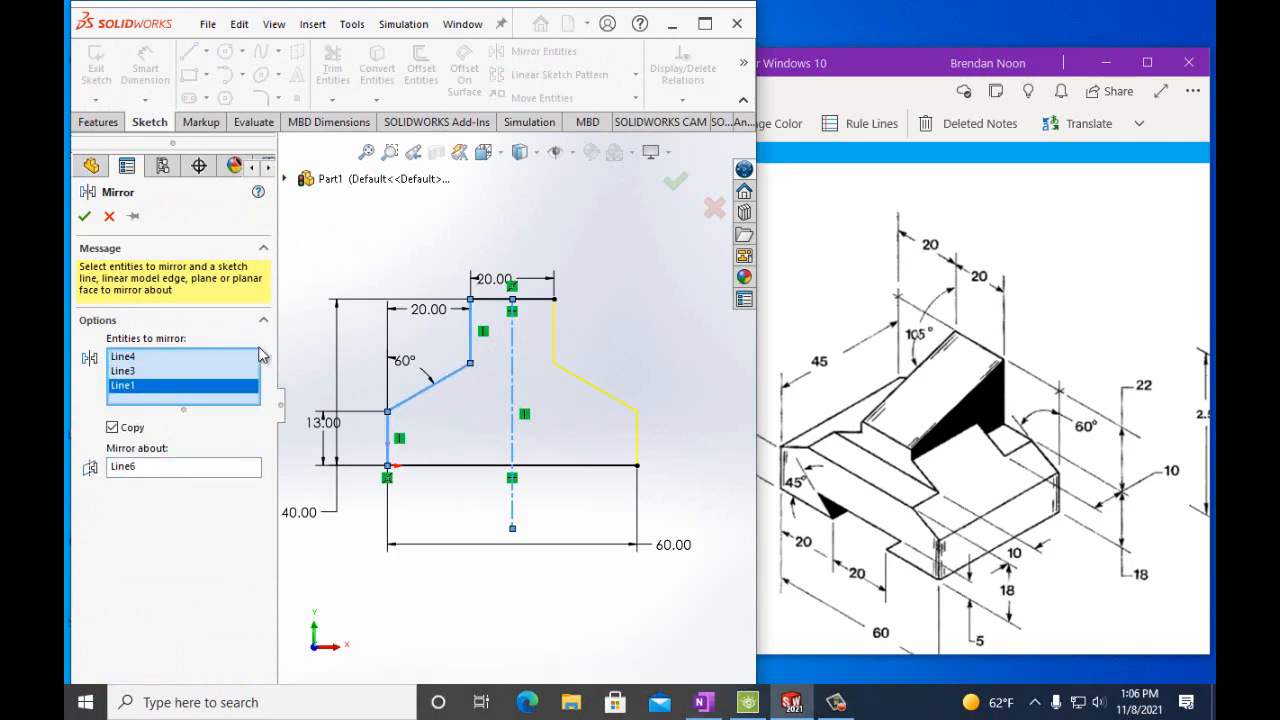
{"action": "left_click", "coordinate": [84, 216]}
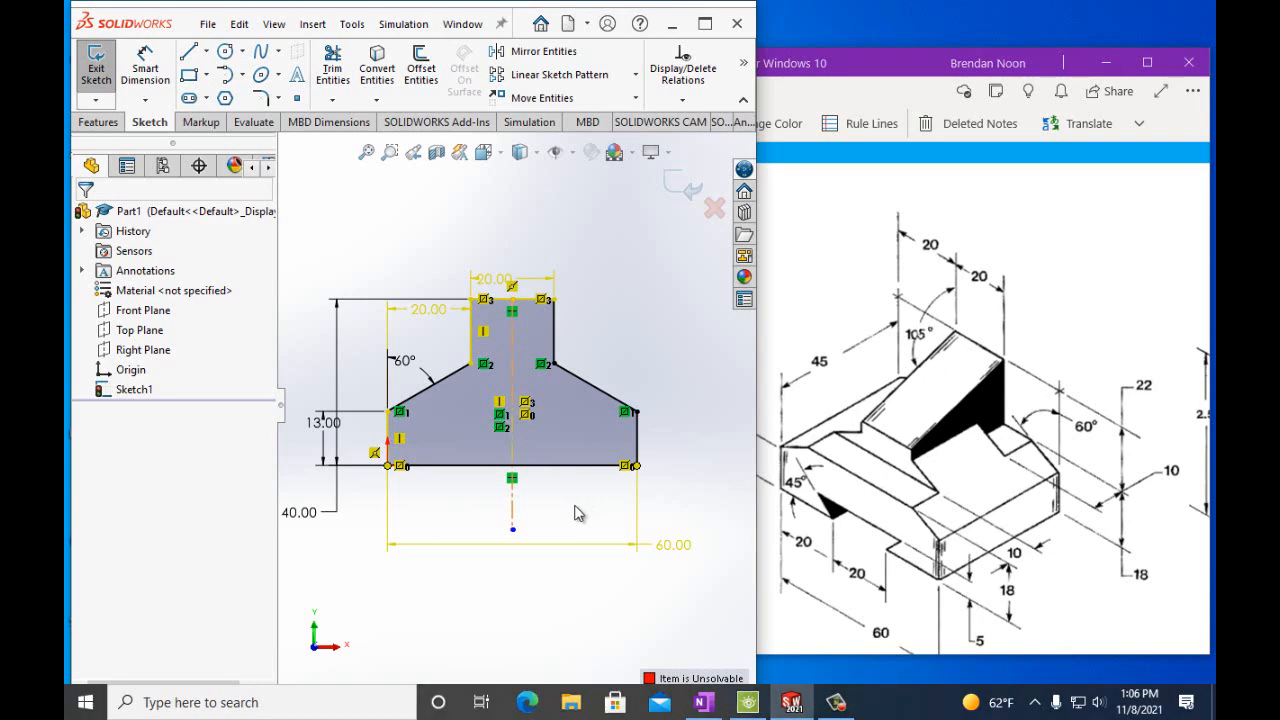
Extrude the base profile sketch as a blind boss with a depth of 45 mm
{"action": "left_click", "coordinate": [97, 124]}
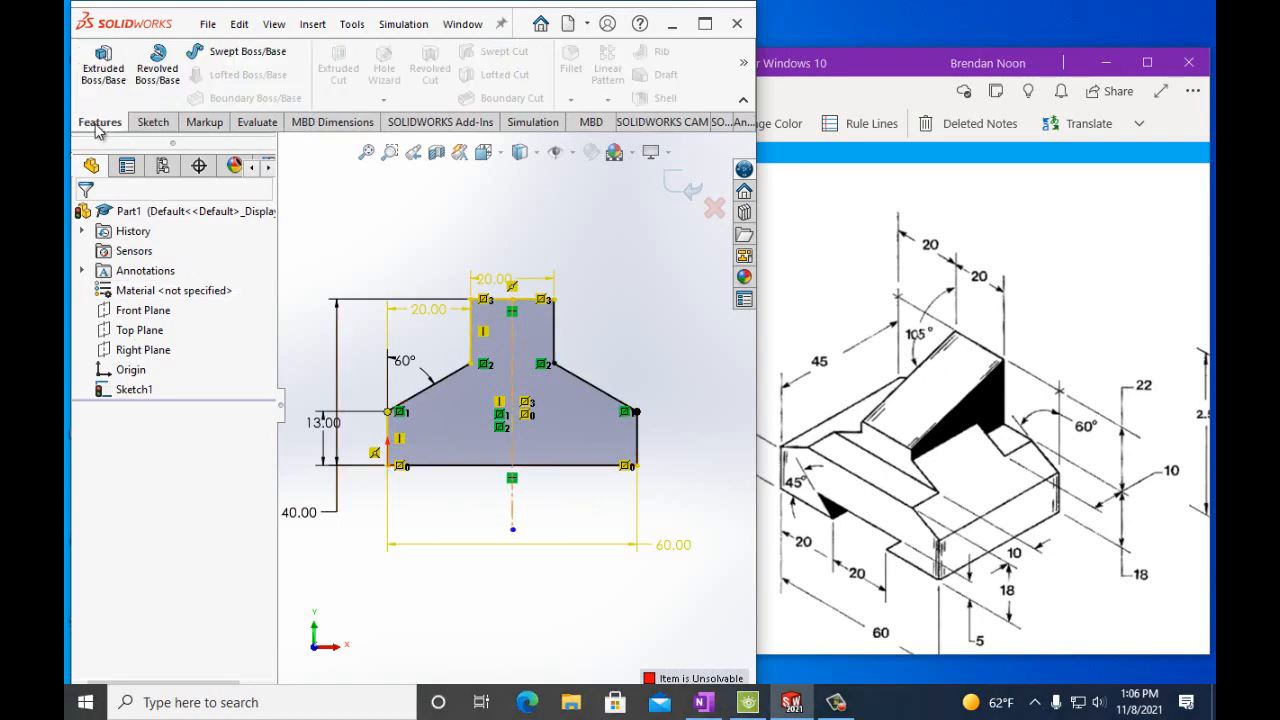
{"action": "left_click", "coordinate": [103, 68]}
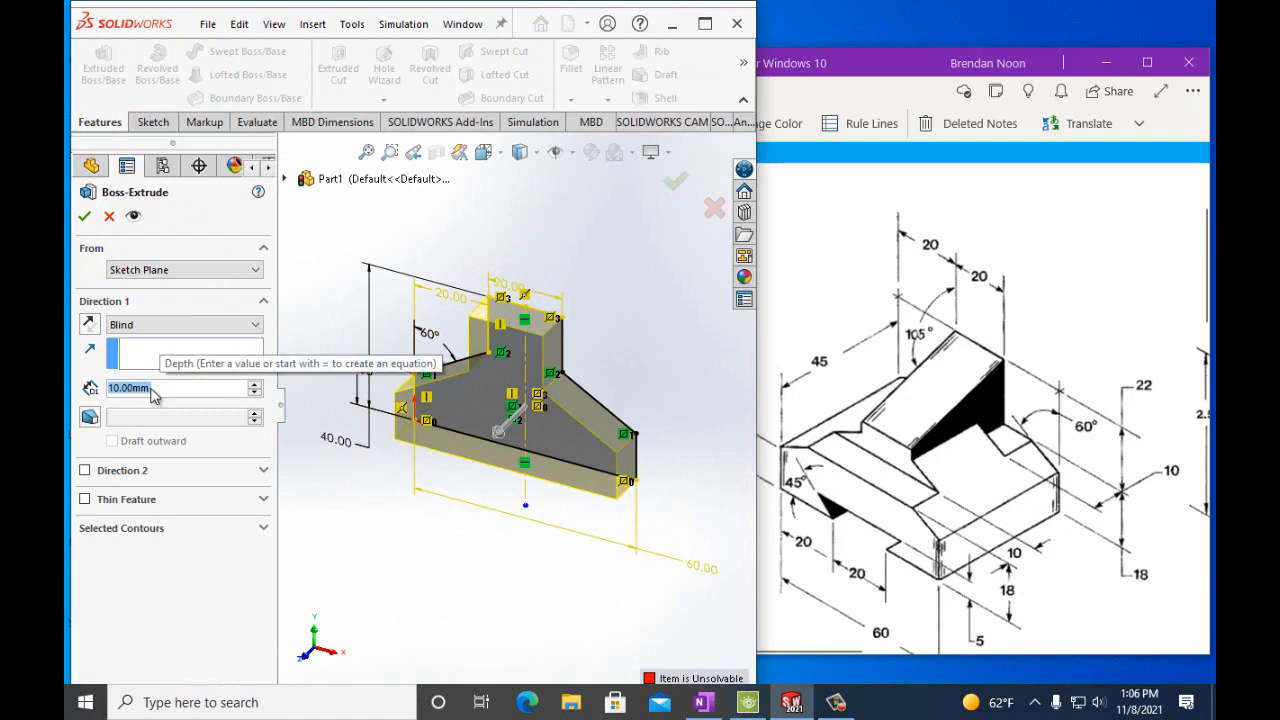
{"action": "type", "text": "45mm"}
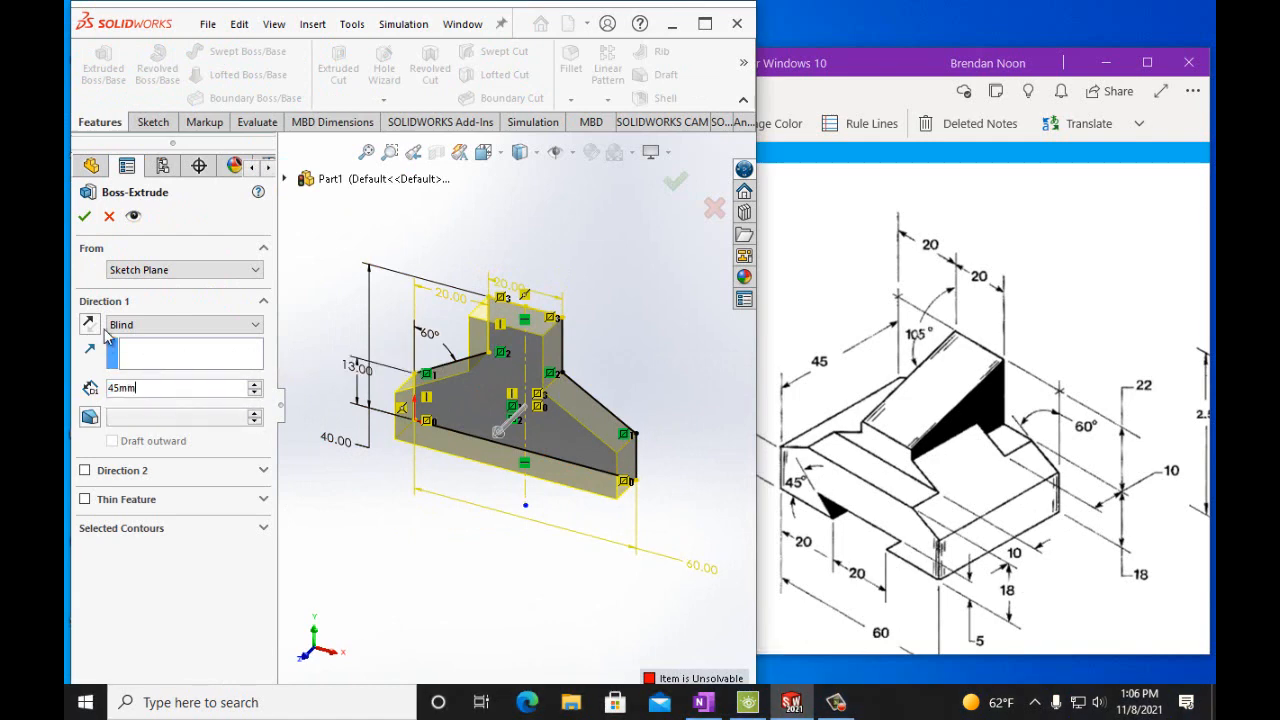
{"action": "left_click", "coordinate": [84, 216]}
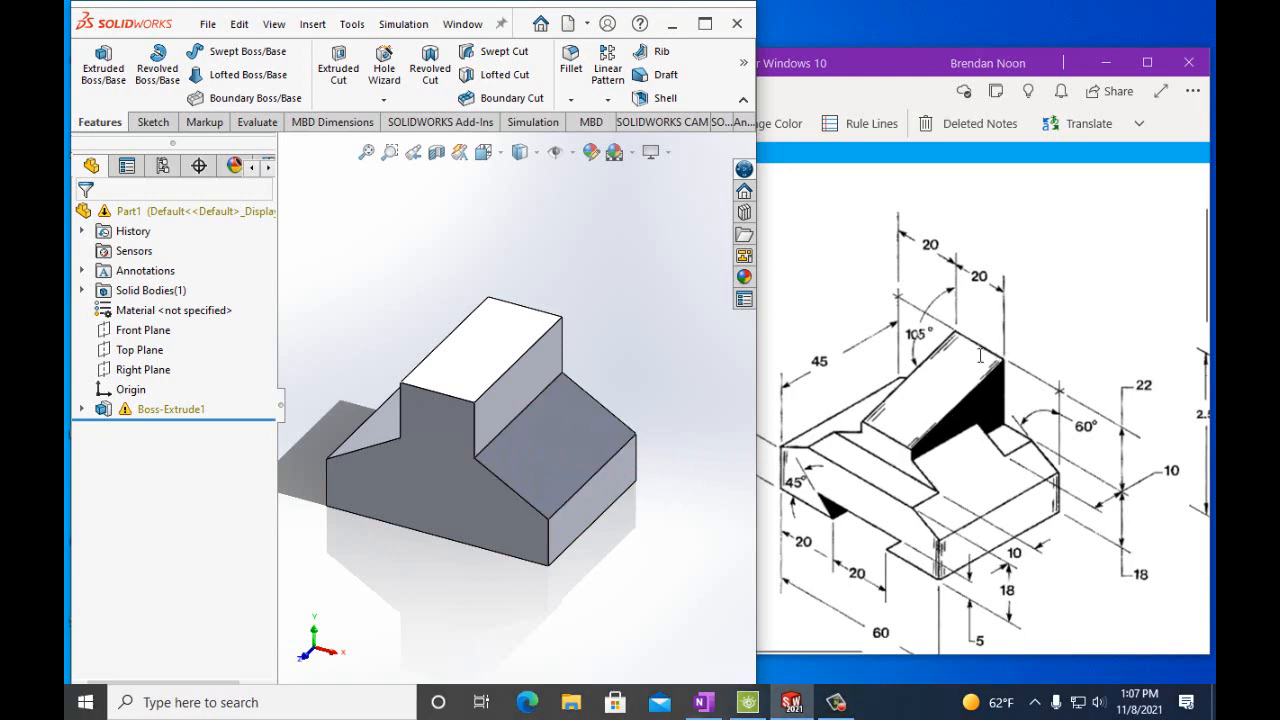
On the upper block's vertical side face, sketch a corner rectangle about 10 by 20 mm from the front upper corner
{"action": "left_click", "coordinate": [530, 395]}
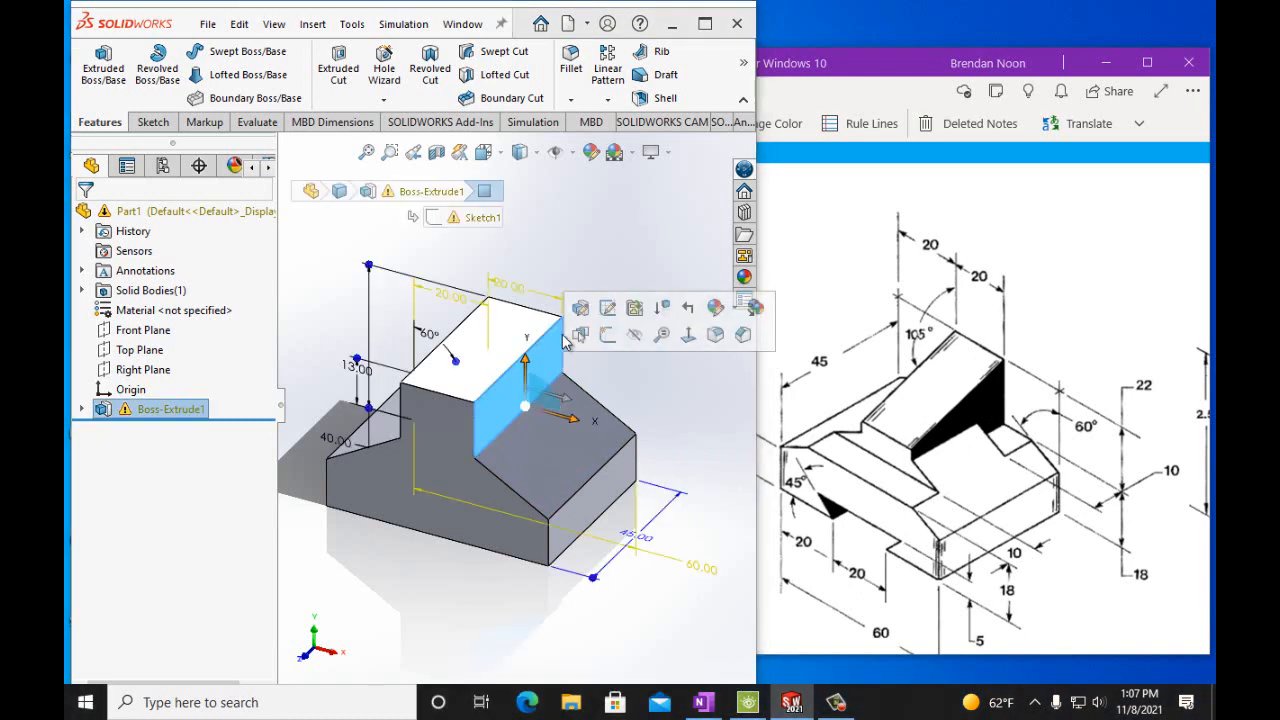
{"action": "left_click", "coordinate": [485, 152]}
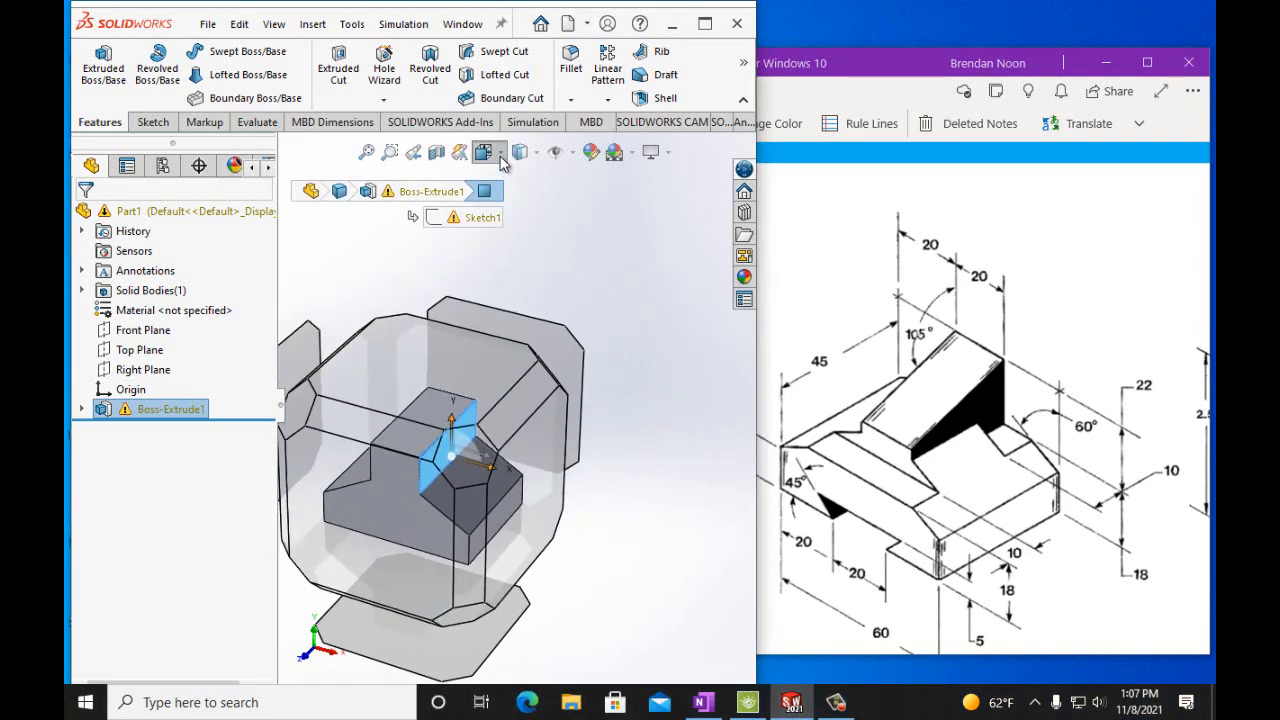
{"action": "left_click", "coordinate": [535, 229]}
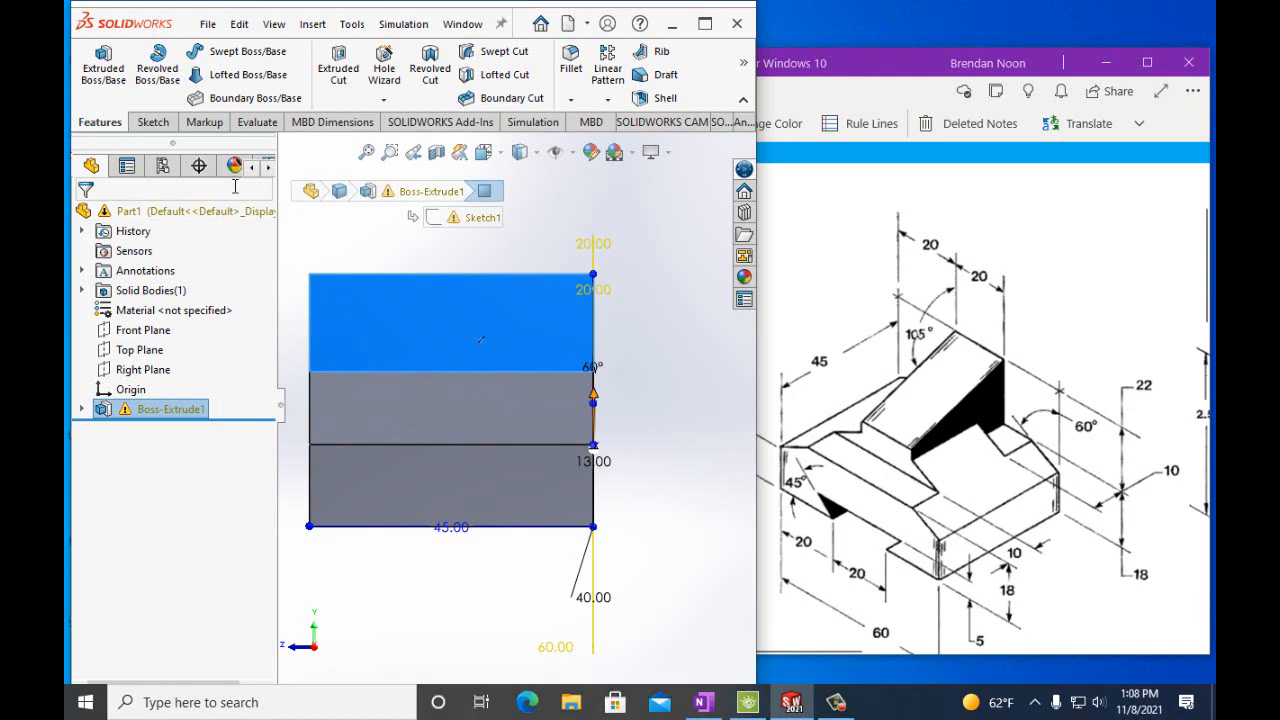
{"action": "left_click", "coordinate": [158, 126]}
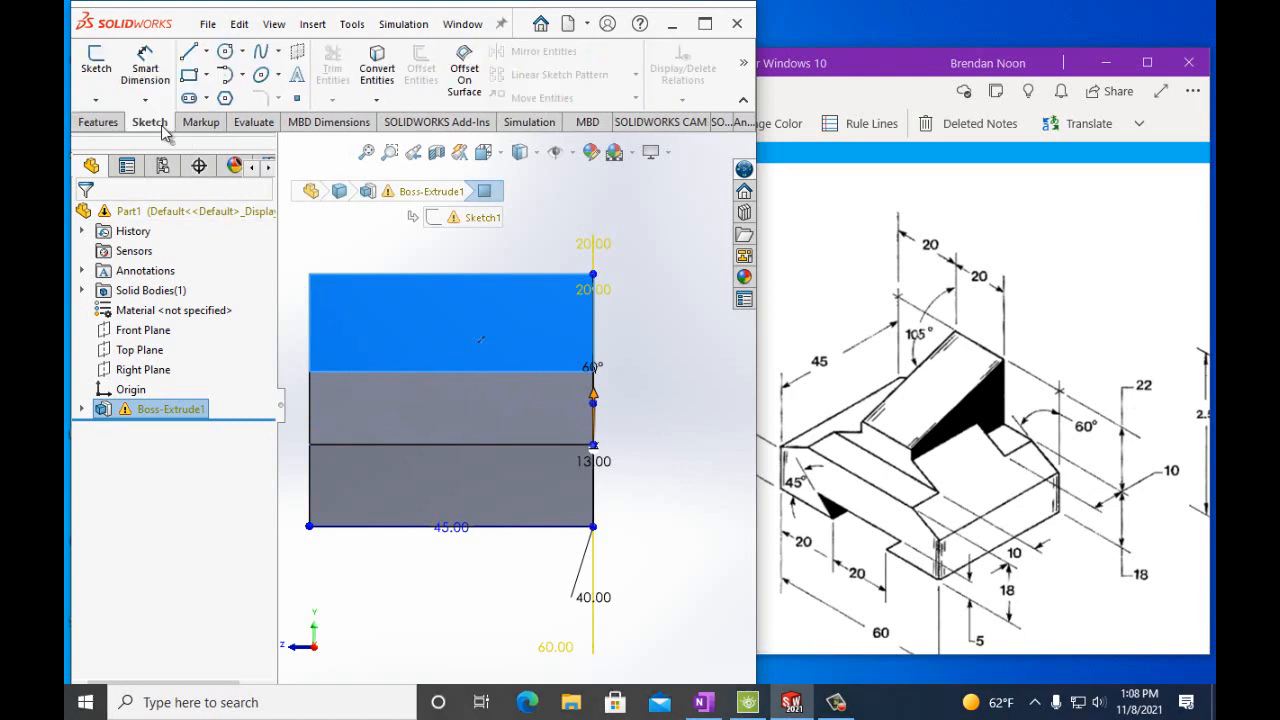
{"action": "left_click", "coordinate": [96, 70]}
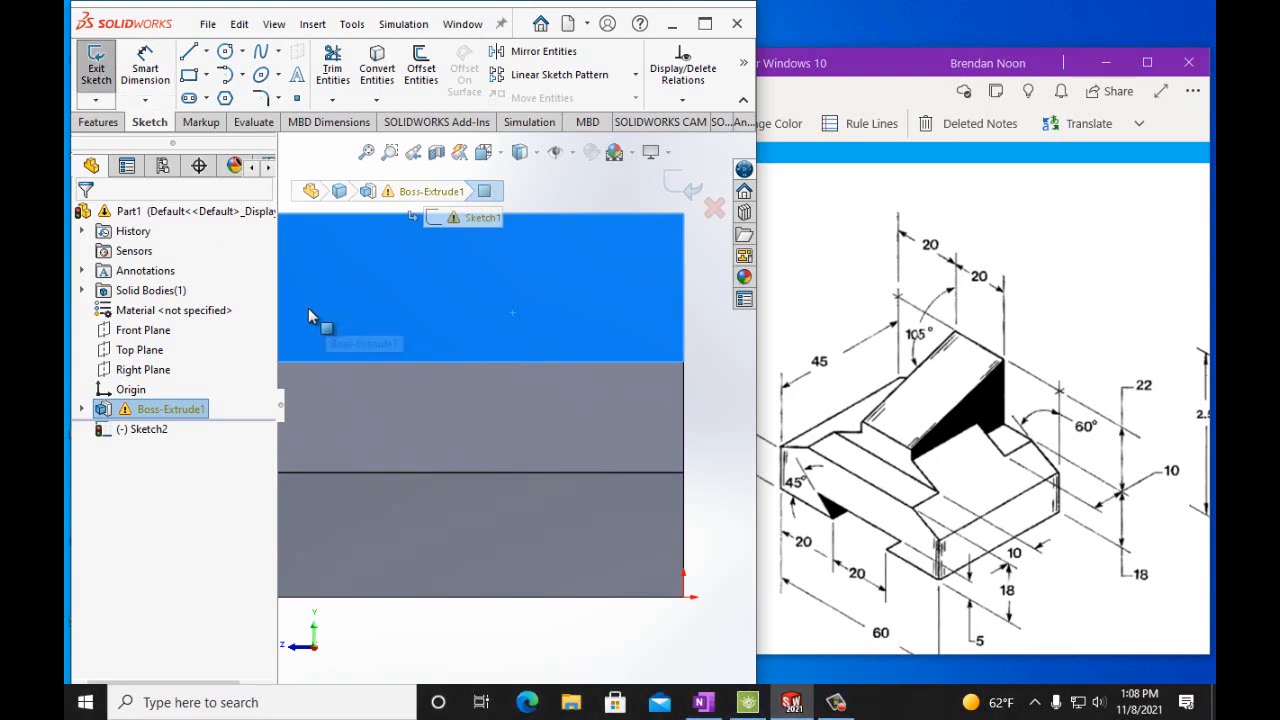
{"action": "scroll", "coordinate": [308, 308], "scroll_direction": "up", "scroll_amount": 5}
{"action": "scroll", "coordinate": [385, 341], "scroll_direction": "down", "scroll_amount": 4}
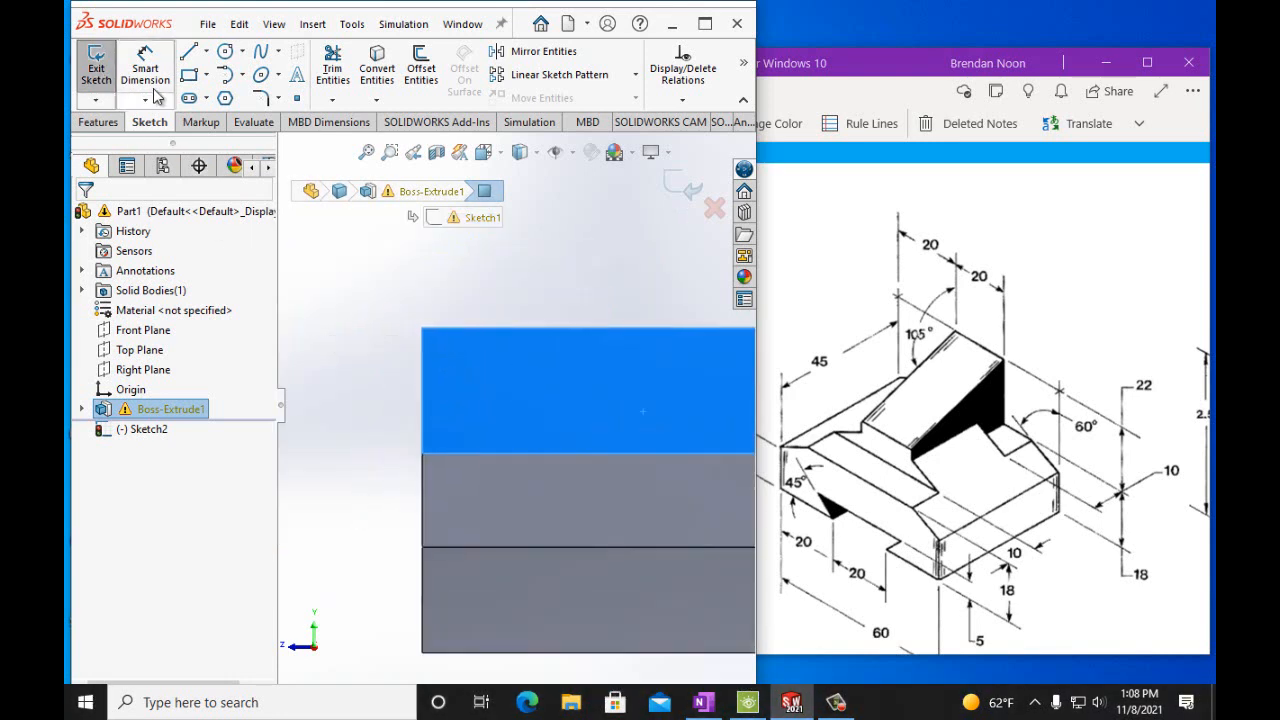
{"action": "left_click", "coordinate": [189, 75]}
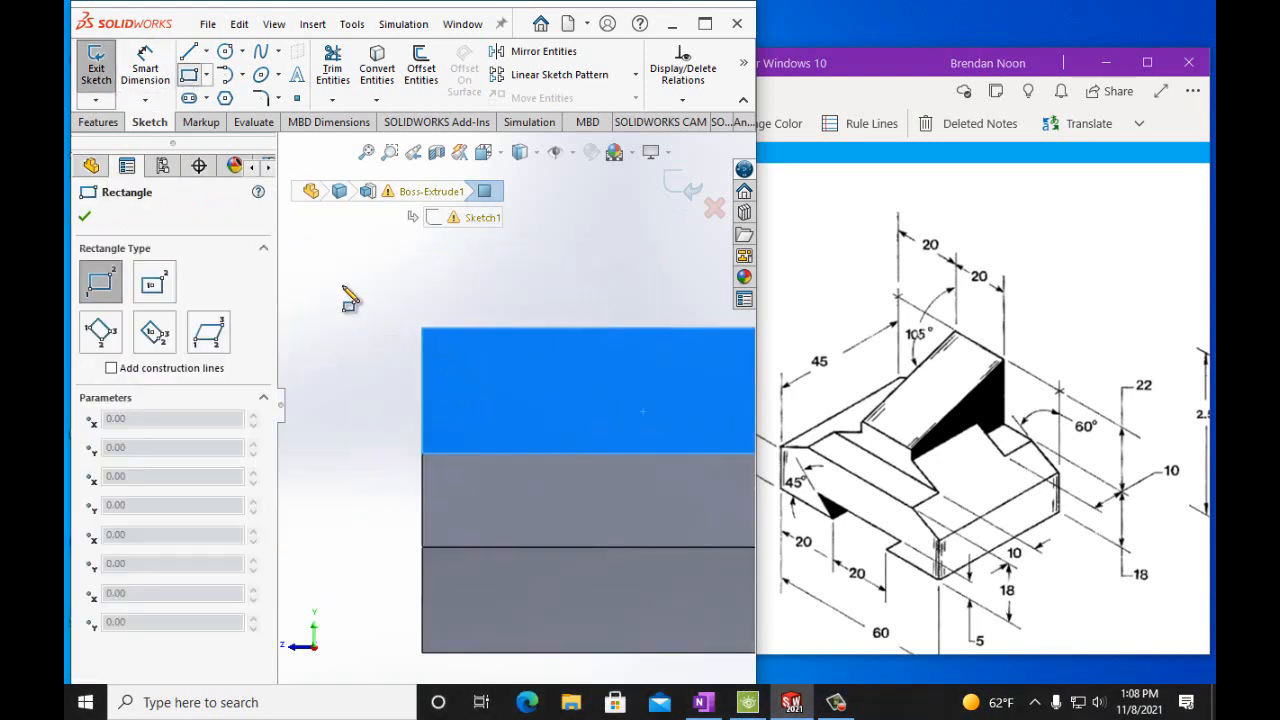
{"action": "left_click", "coordinate": [422, 329]}
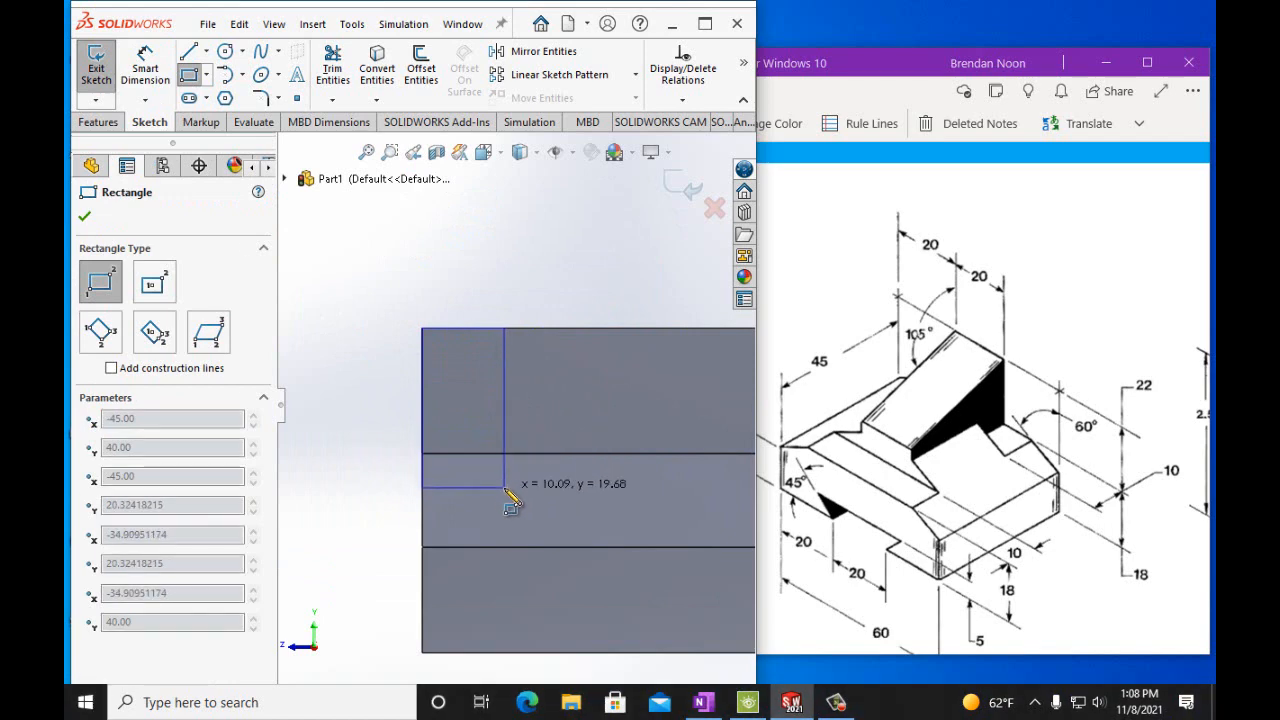
{"action": "left_click", "coordinate": [505, 488]}
{"action": "key", "text": "Escape"}
Dimension the rectangle's height to 22 mm
{"action": "left_click", "coordinate": [145, 85]}
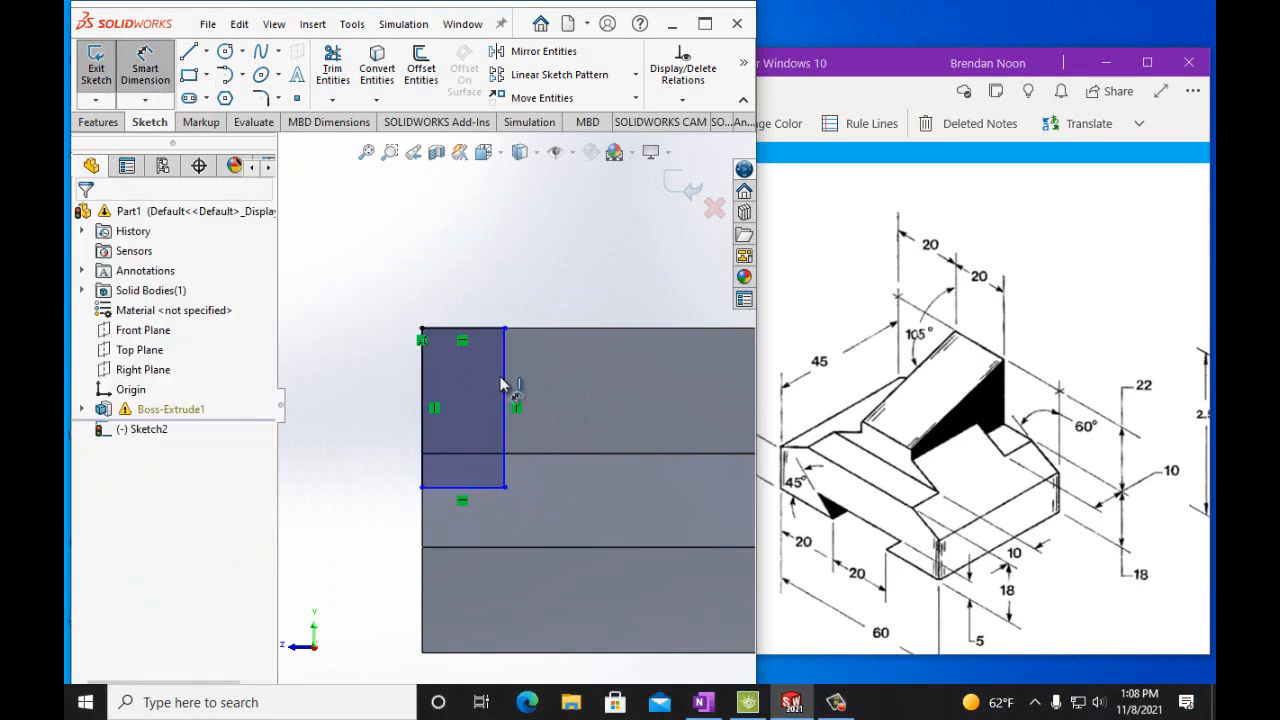
{"action": "left_click", "coordinate": [505, 380]}
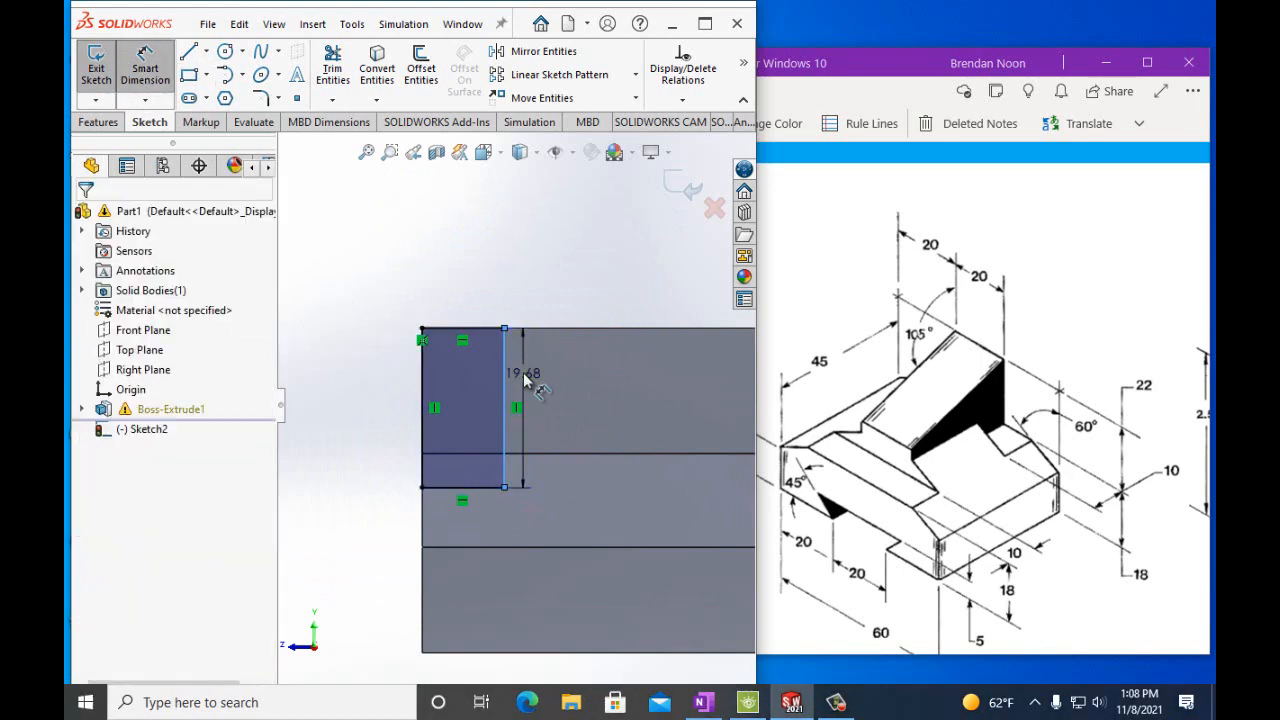
{"action": "left_click", "coordinate": [525, 378]}
{"action": "type", "text": "22mm"}
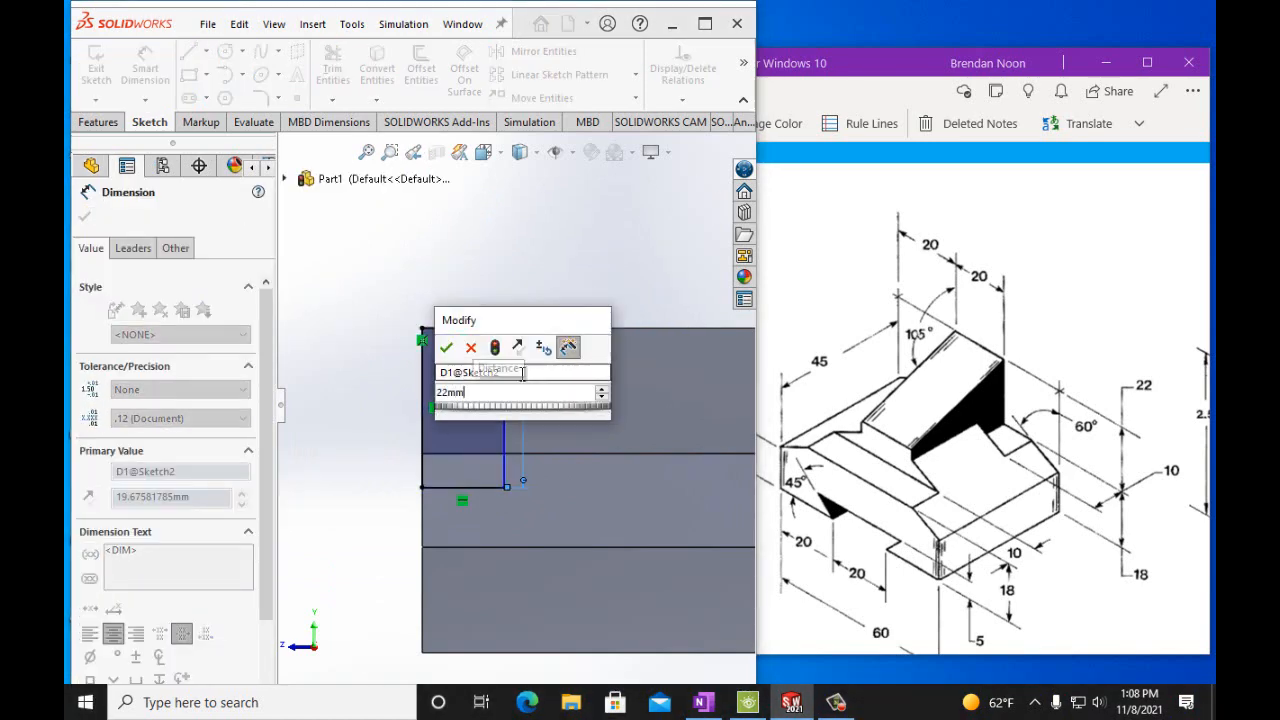
{"action": "left_click", "coordinate": [446, 347]}
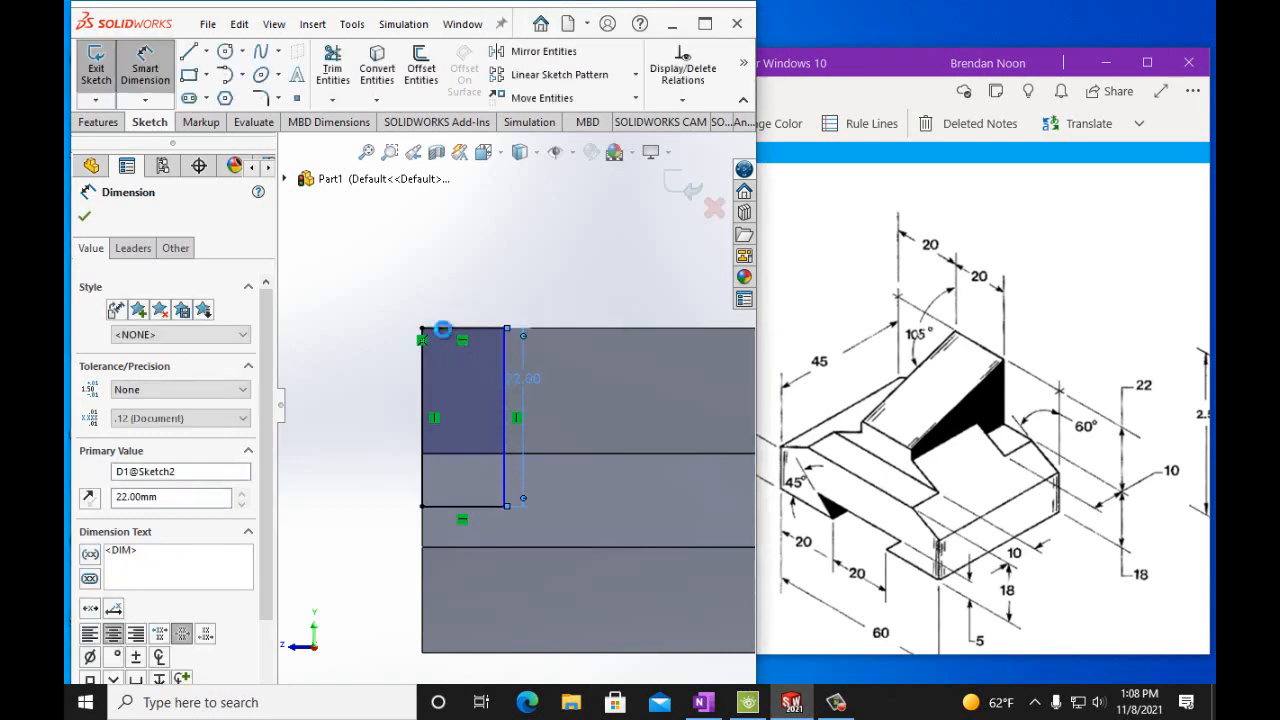
Dimension the rectangle's width to 10 mm
{"action": "left_click", "coordinate": [446, 330]}
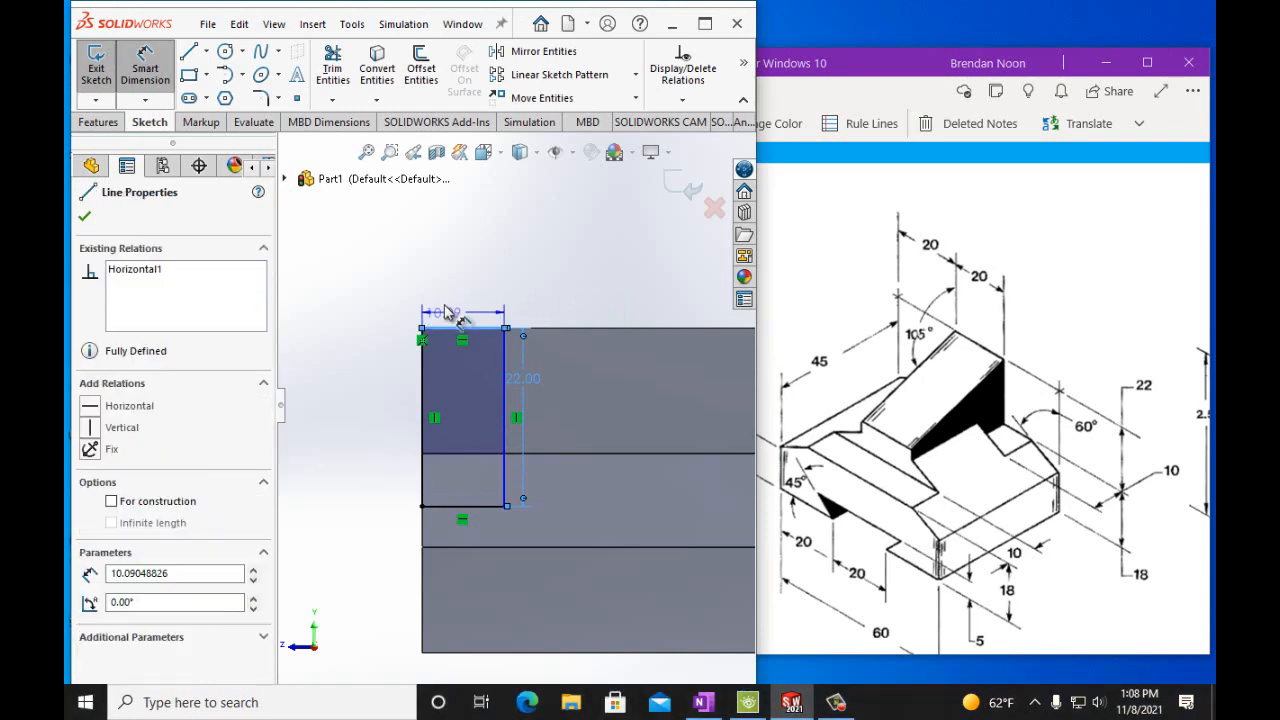
{"action": "left_click", "coordinate": [448, 306]}
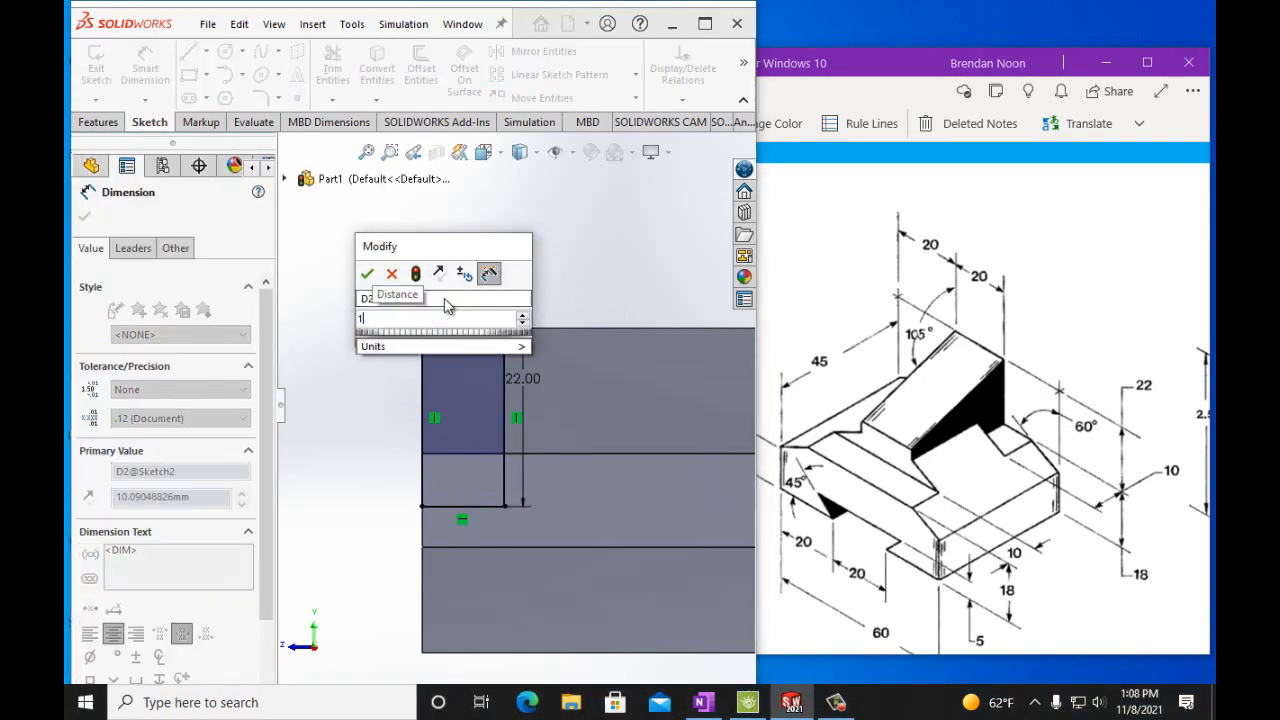
{"action": "type", "text": "10m"}
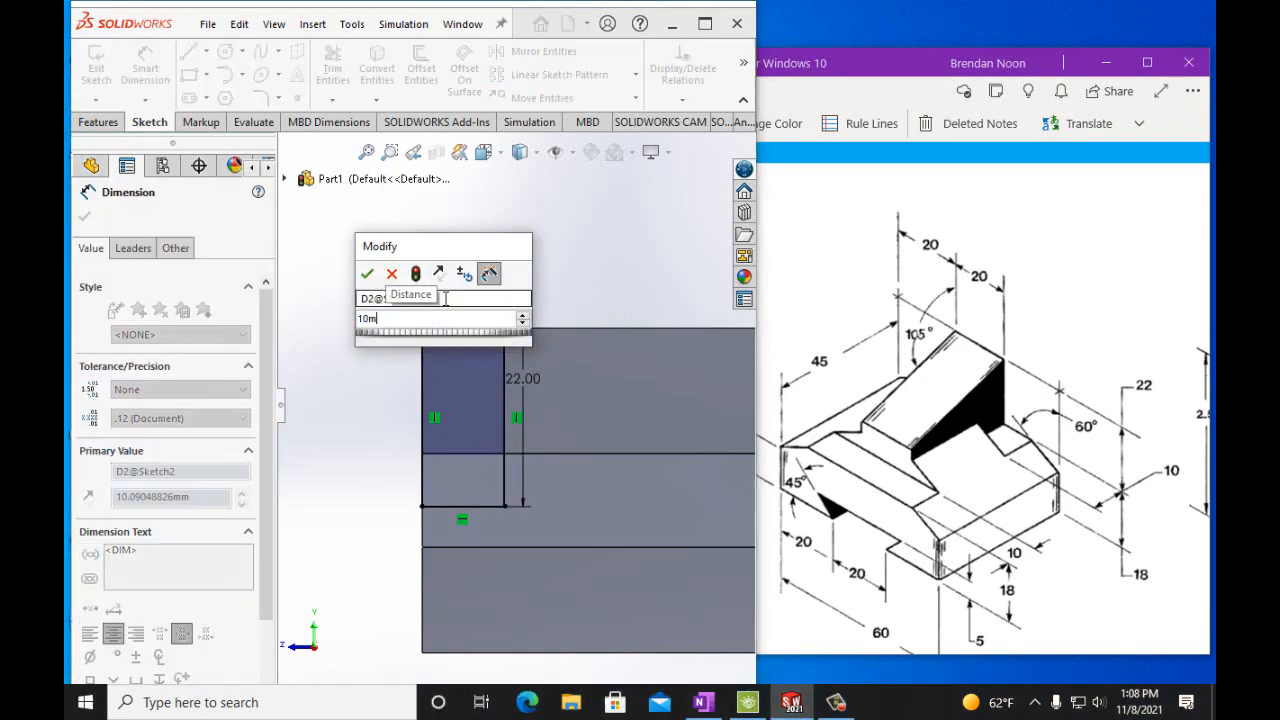
{"action": "type", "text": "m"}
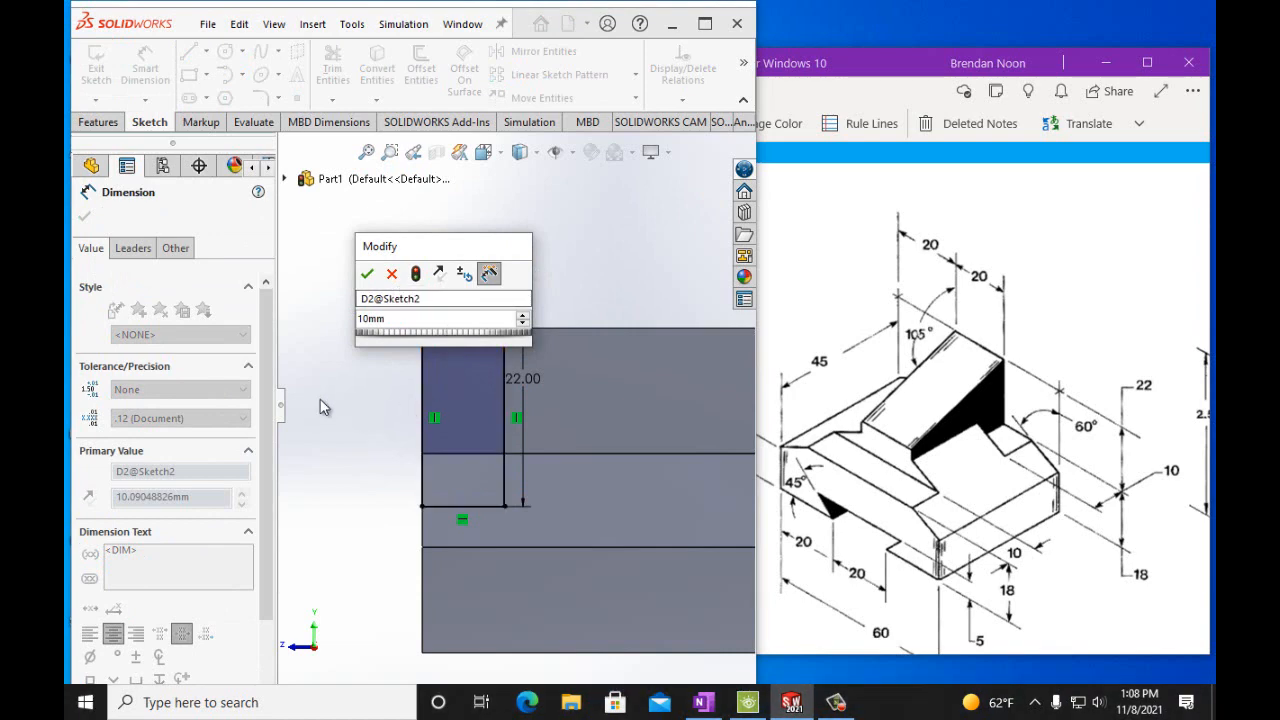
{"action": "left_click", "coordinate": [367, 273]}
Cut the rectangle through the body as an extruded cut with the Through All - Both end condition
{"action": "left_click", "coordinate": [100, 122]}
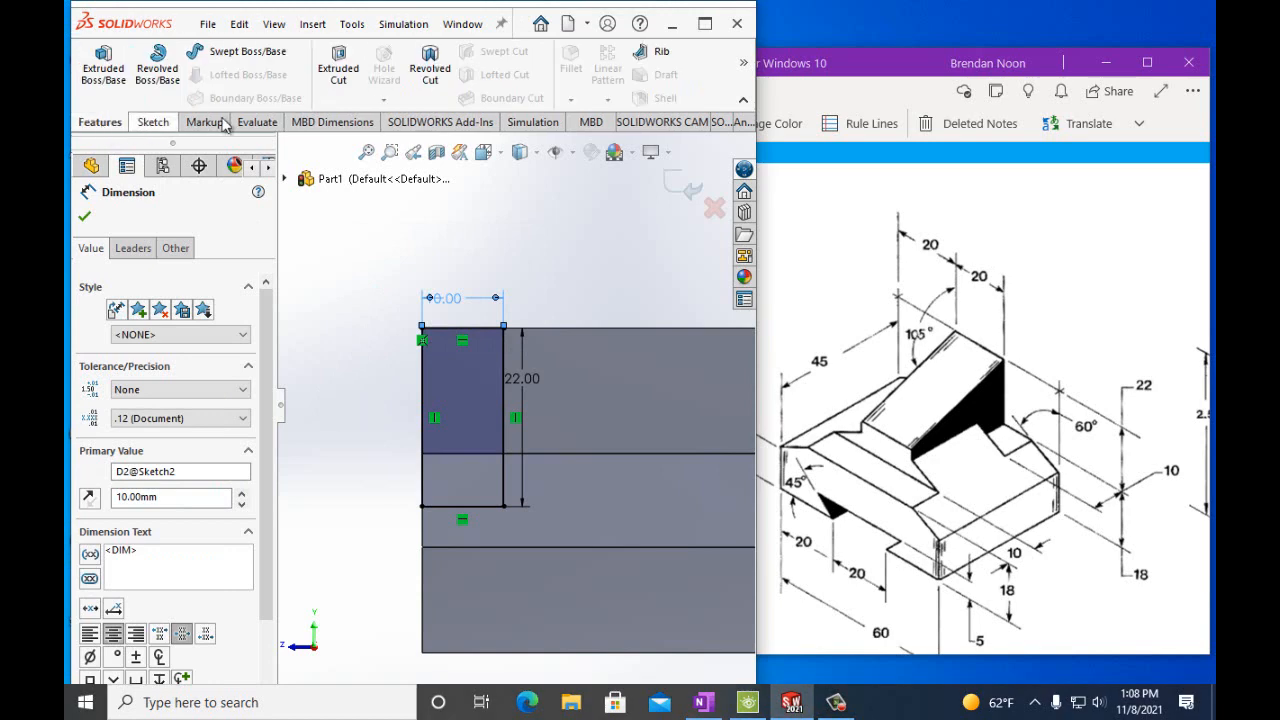
{"action": "left_click", "coordinate": [319, 96]}
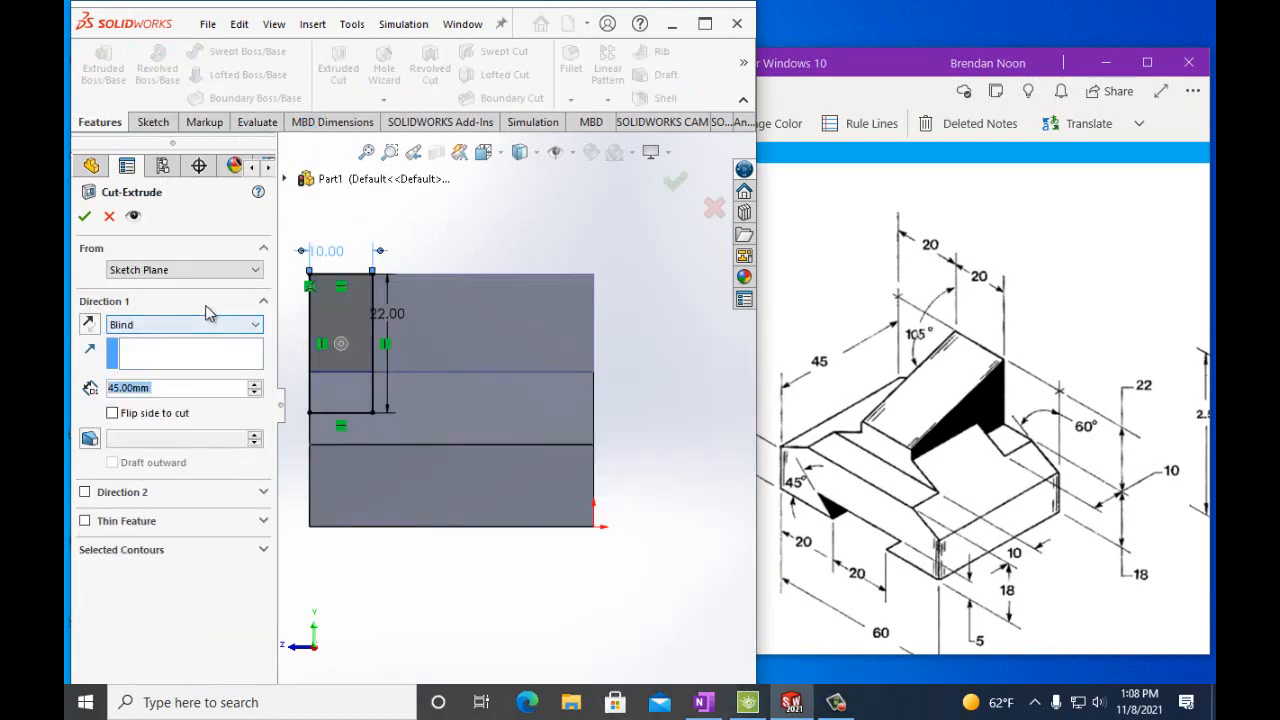
{"action": "left_click", "coordinate": [255, 325]}
{"action": "left_click", "coordinate": [222, 353]}
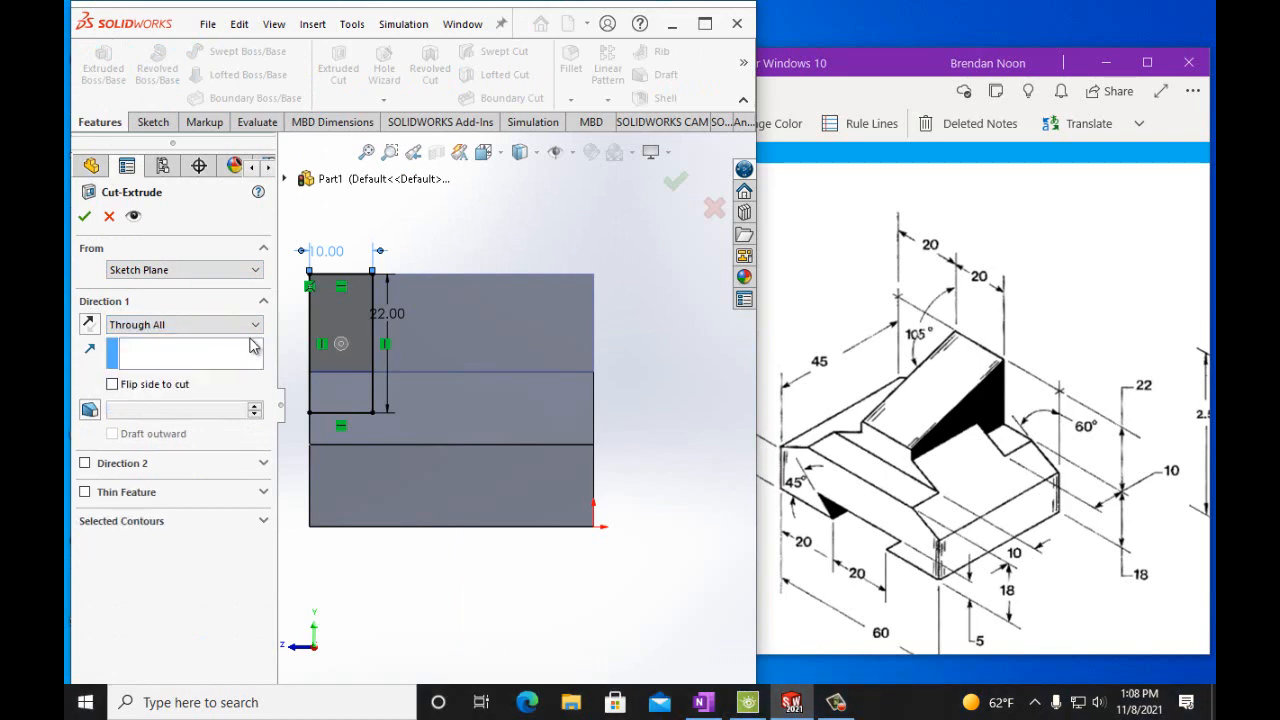
{"action": "left_click", "coordinate": [255, 325]}
{"action": "left_click", "coordinate": [220, 365]}
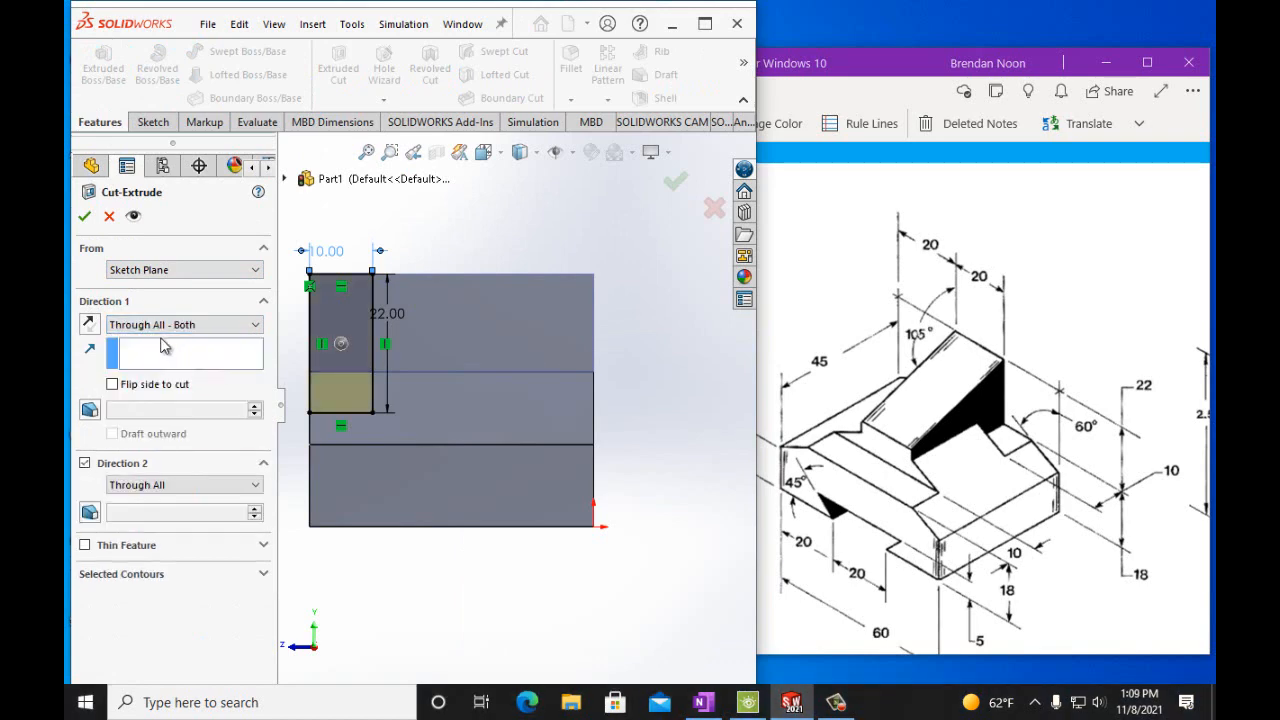
{"action": "left_click", "coordinate": [84, 217]}
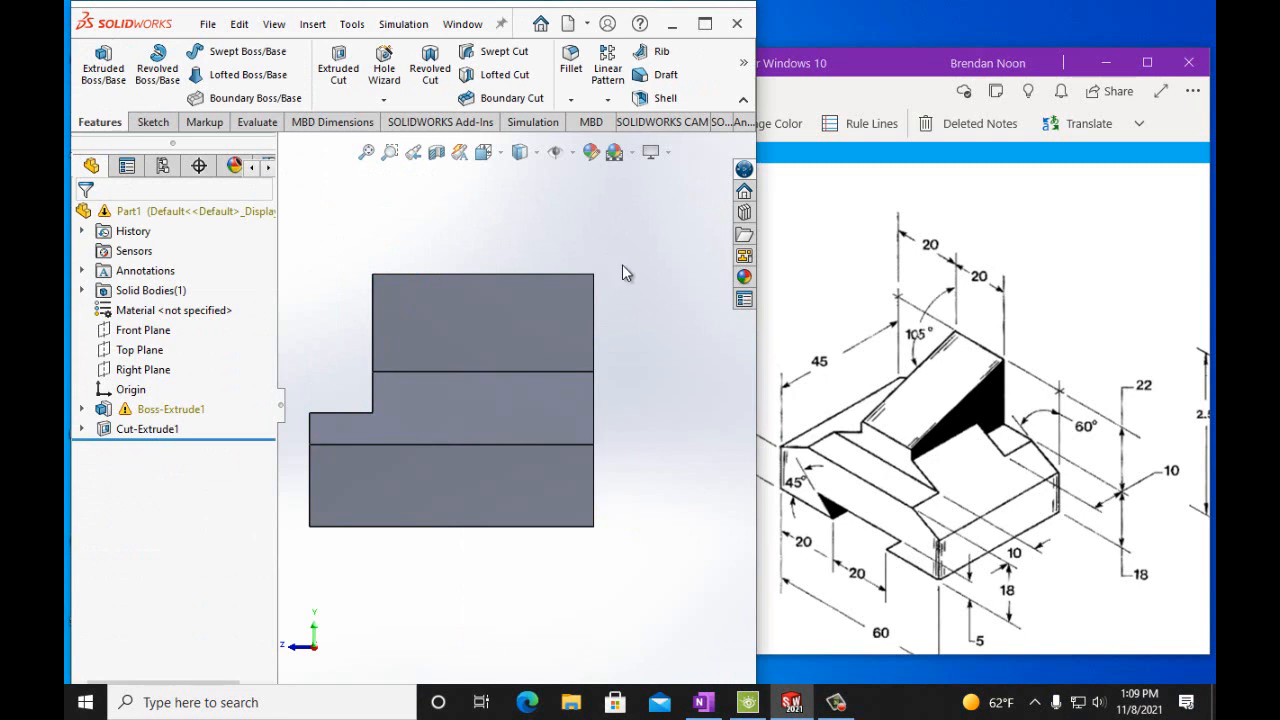
{"action": "key", "text": "Right"}
{"action": "key", "text": "Right"}
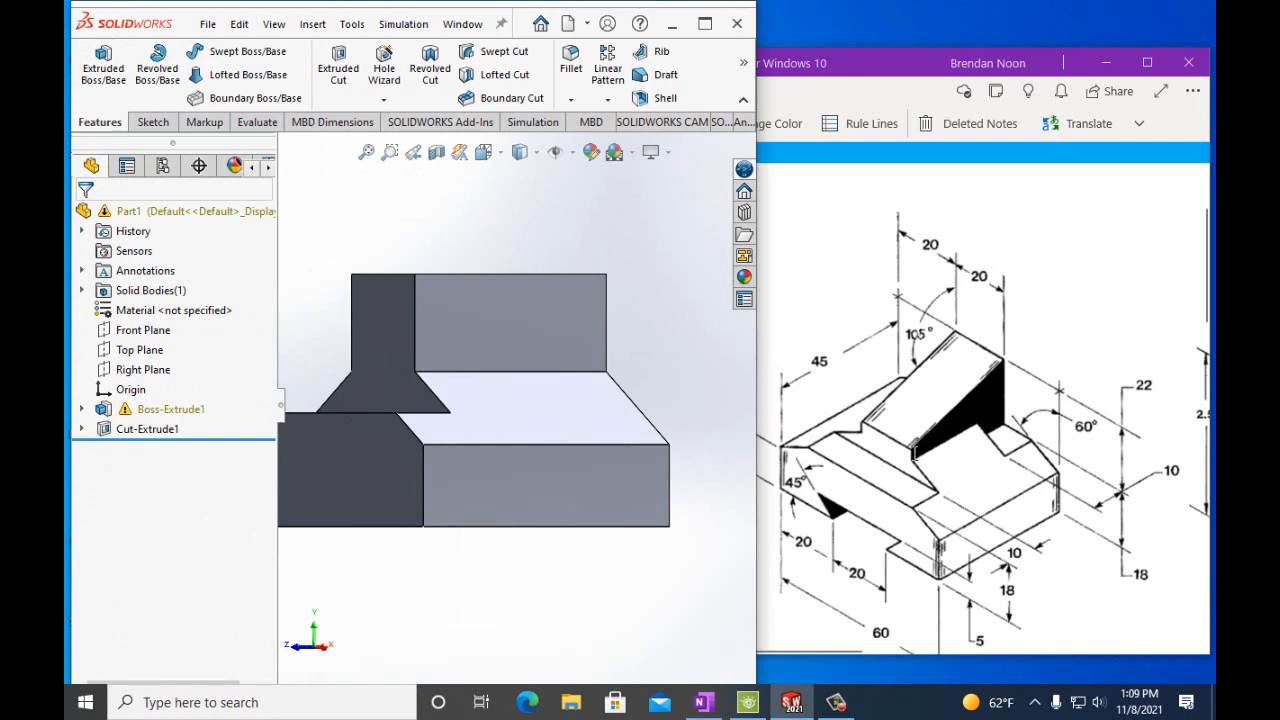
{"action": "key", "text": "Left"}
{"action": "key", "text": "Left"}
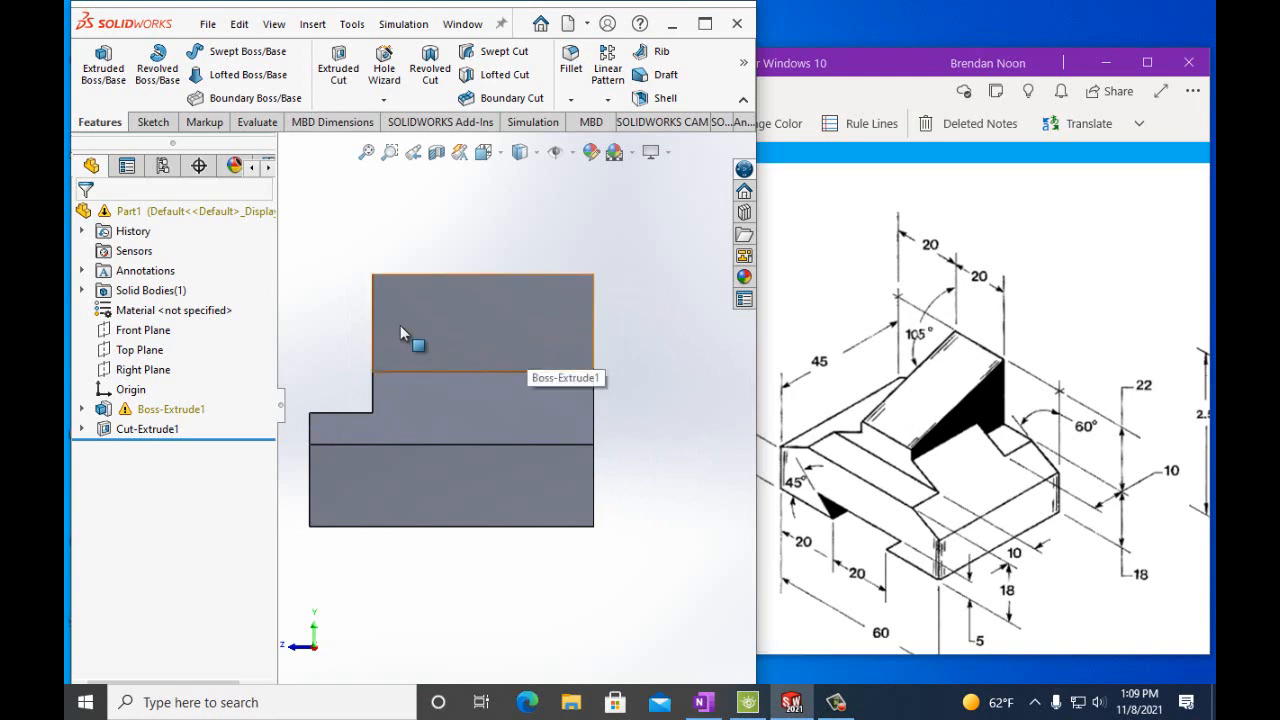
Sketch a closed profile on the upper block's side face: a slope from the rear upper corner, about 1.7 mm down, 35 mm across and back up
{"action": "double_click", "coordinate": [446, 318]}
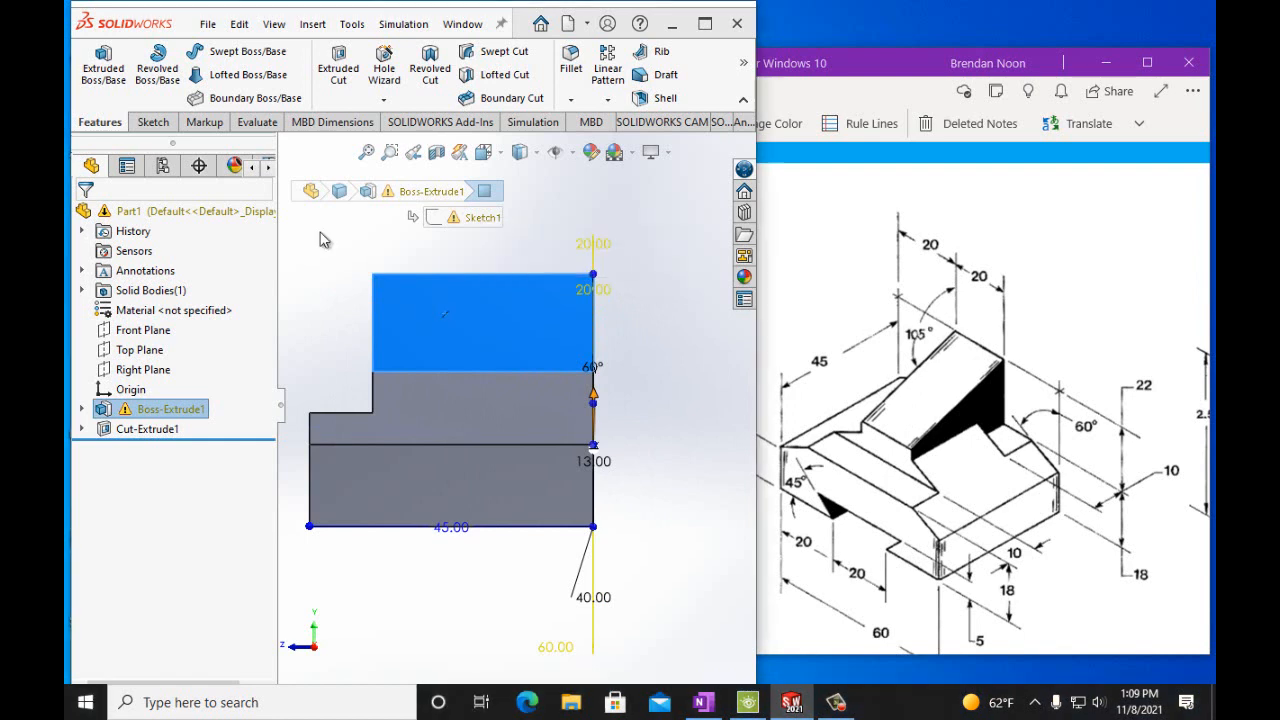
{"action": "left_click", "coordinate": [153, 122]}
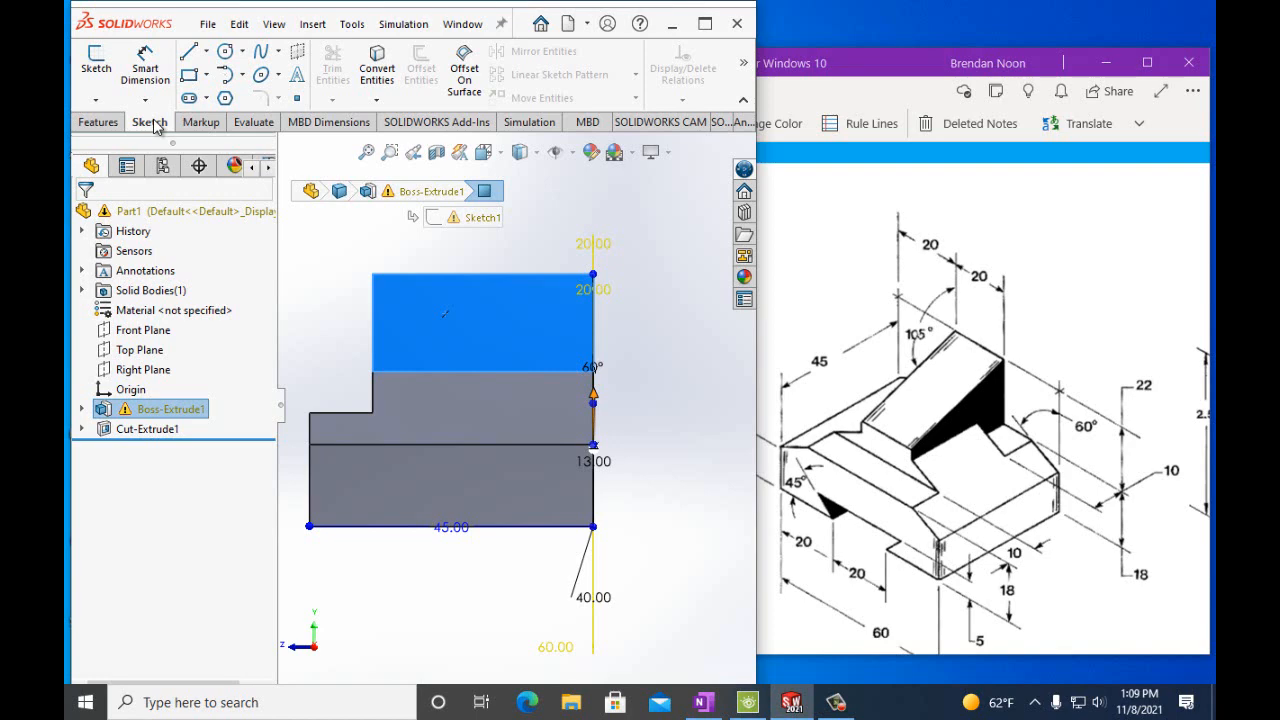
{"action": "left_click", "coordinate": [193, 55]}
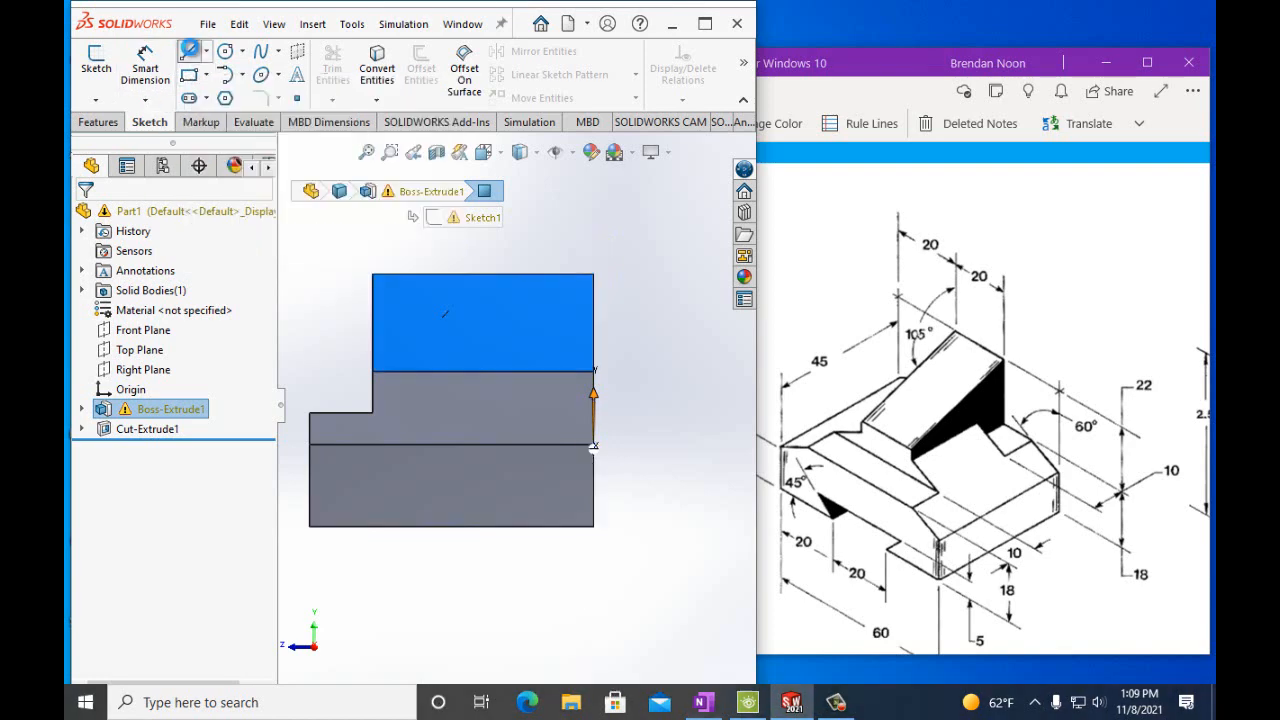
{"action": "left_click", "coordinate": [683, 222]}
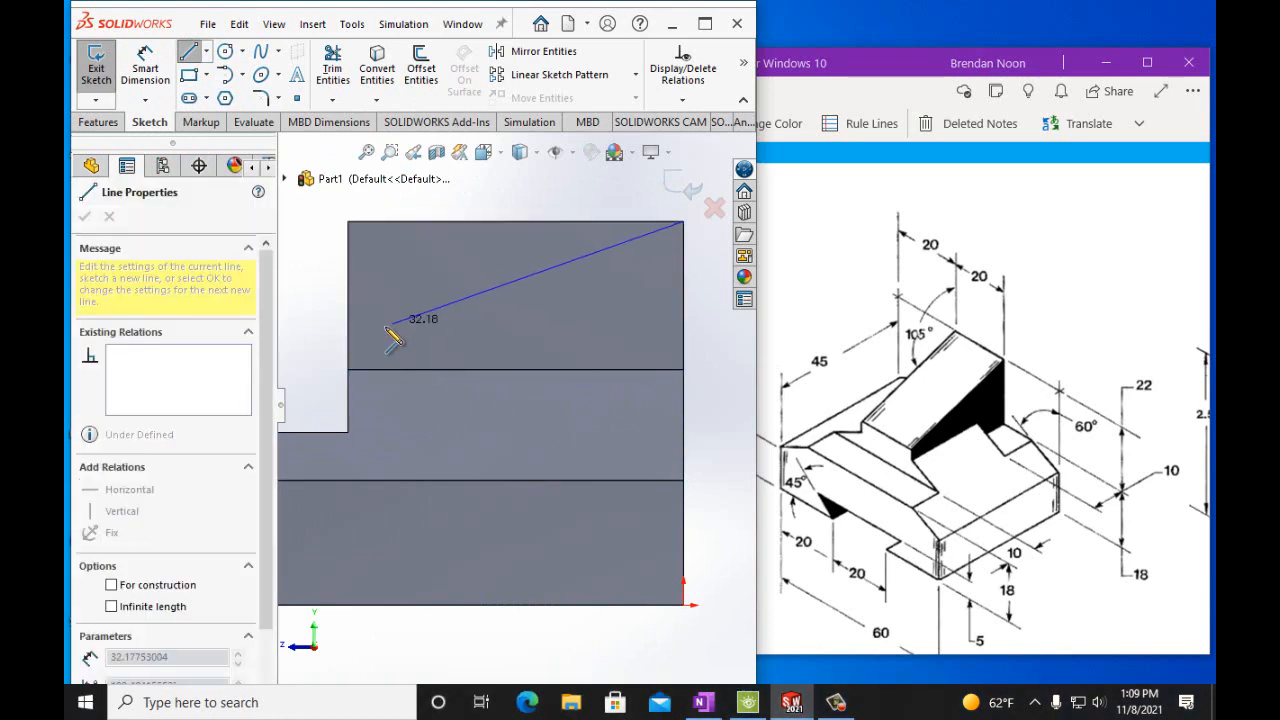
{"action": "left_click", "coordinate": [349, 355]}
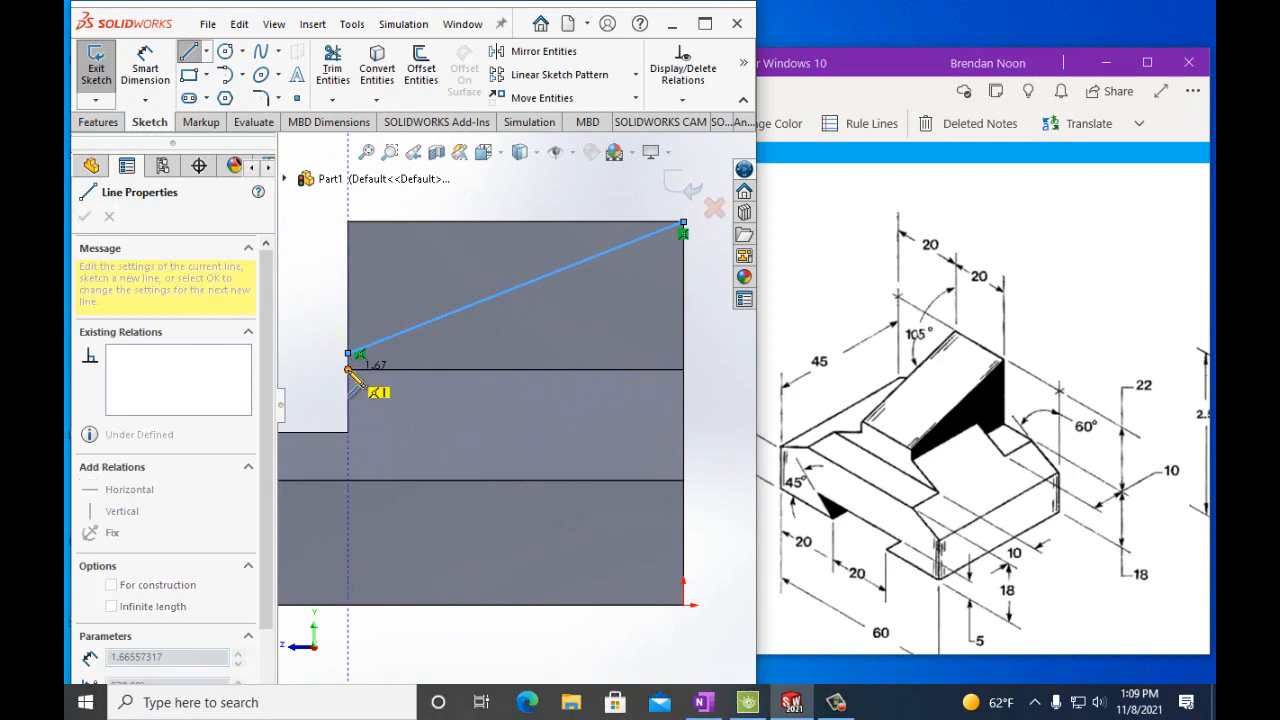
{"action": "left_click", "coordinate": [348, 369]}
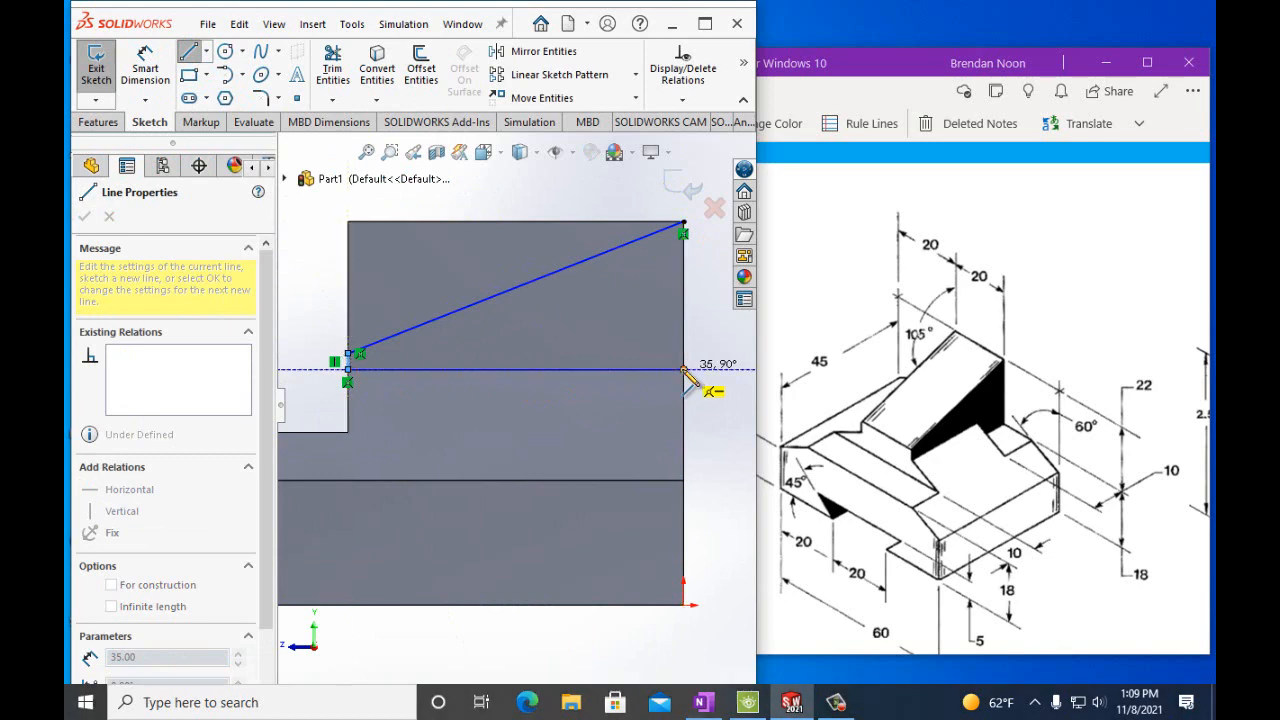
{"action": "left_click", "coordinate": [683, 369]}
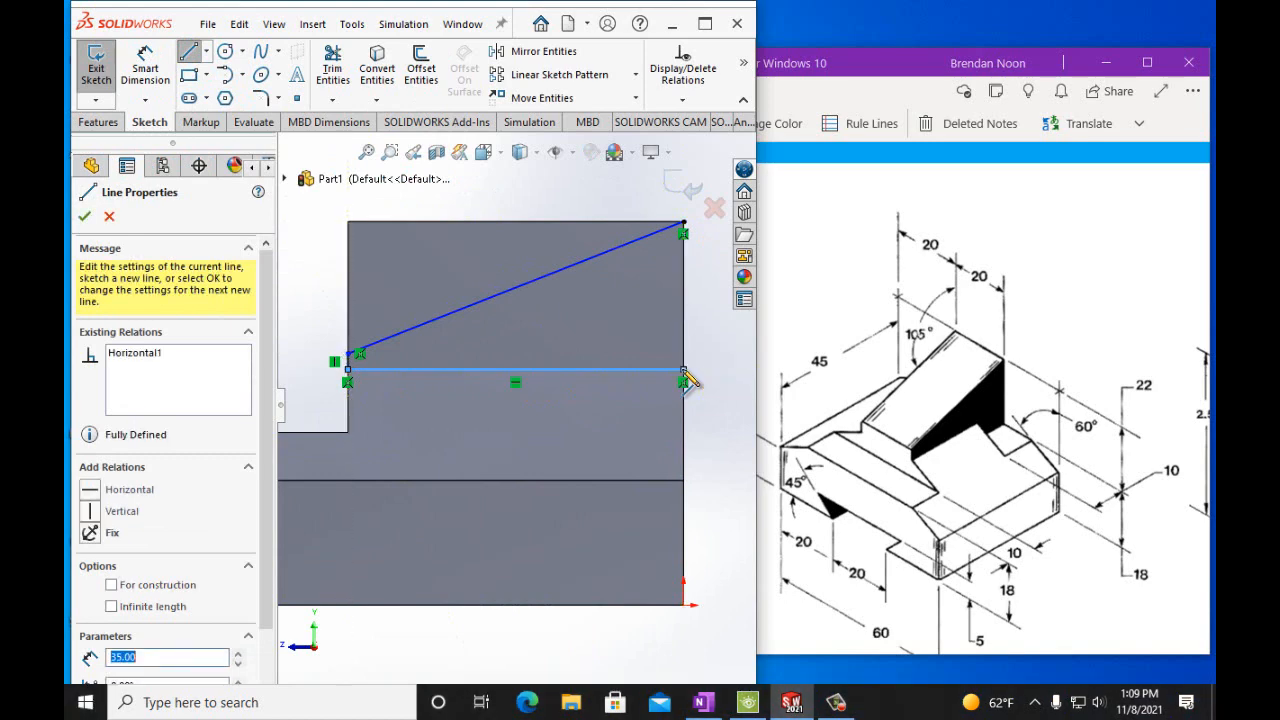
{"action": "left_click", "coordinate": [683, 223]}
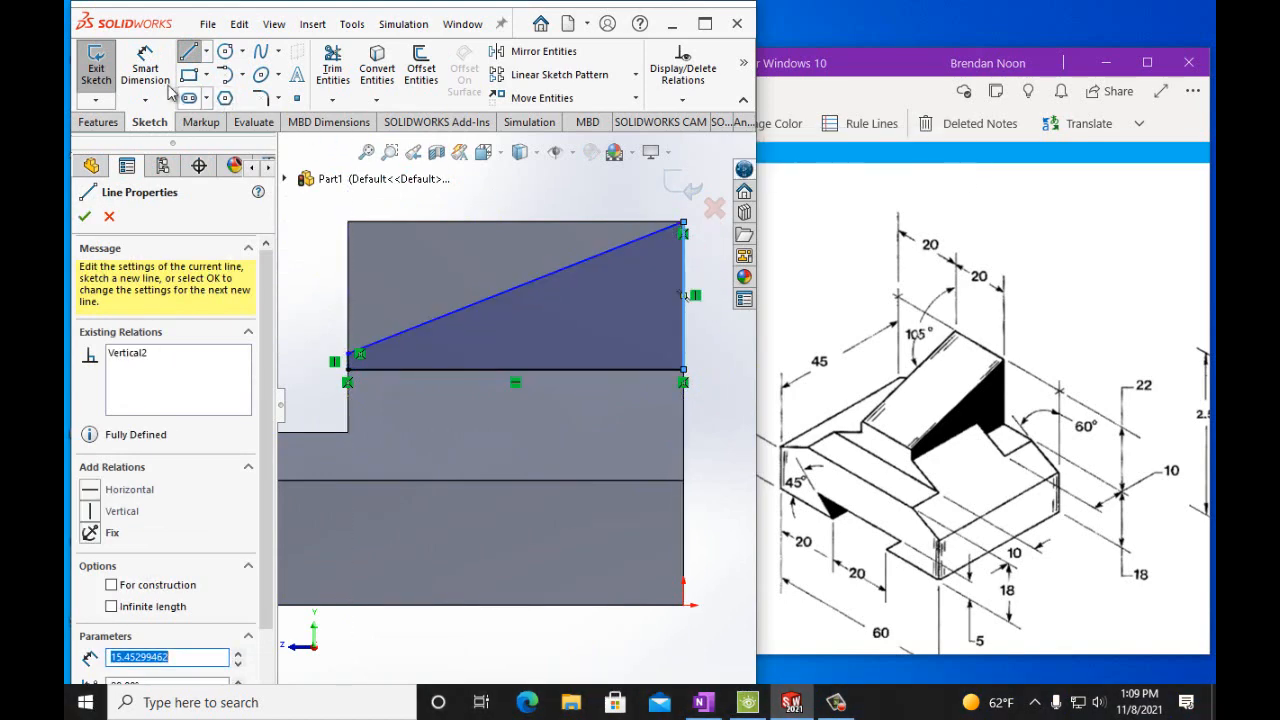
Dimension the angle between the sloped line and the upper block's rear vertical edge to 105 degrees
{"action": "key", "text": "Escape"}
{"action": "key", "text": "Escape"}
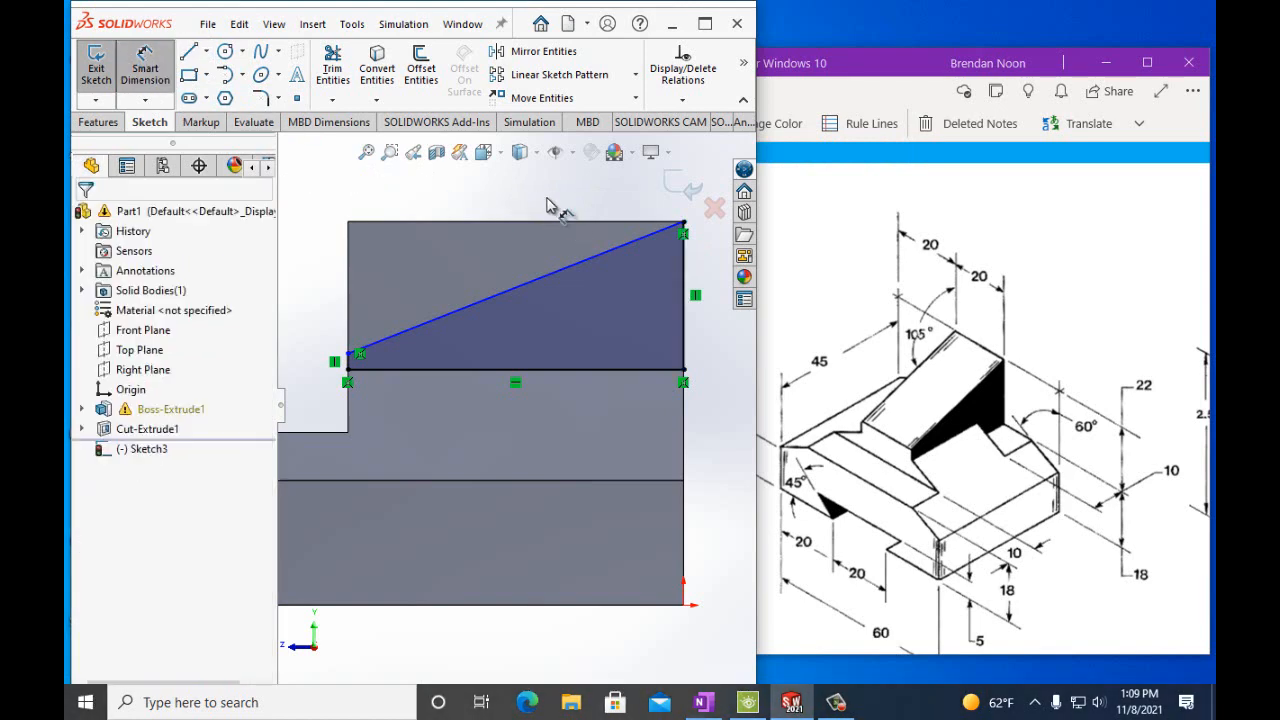
{"action": "left_click", "coordinate": [597, 254]}
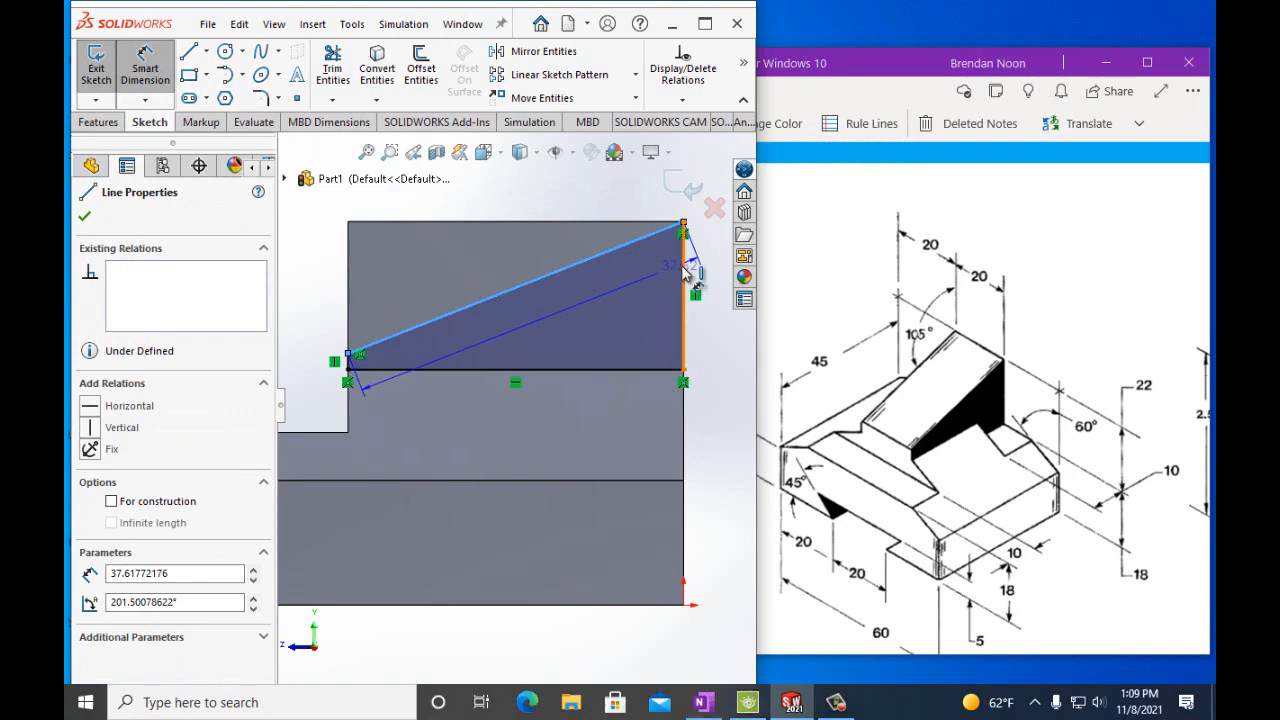
{"action": "left_click", "coordinate": [686, 274]}
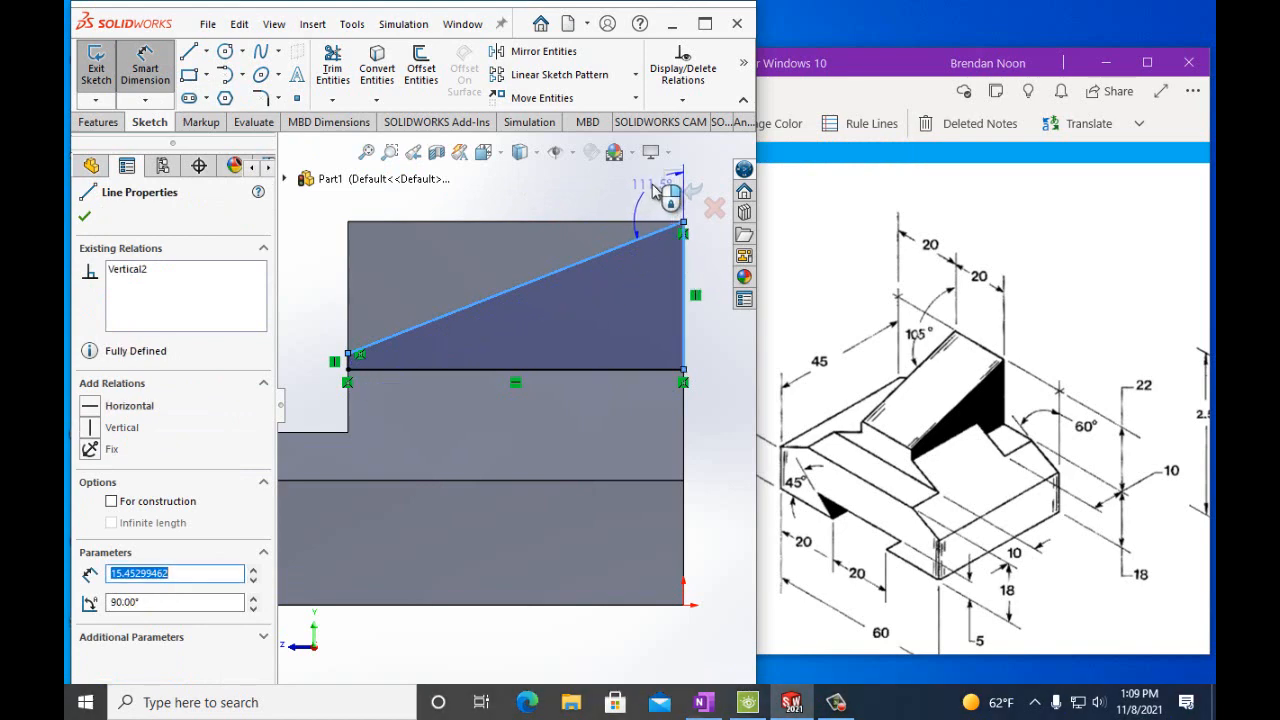
{"action": "left_click", "coordinate": [652, 190]}
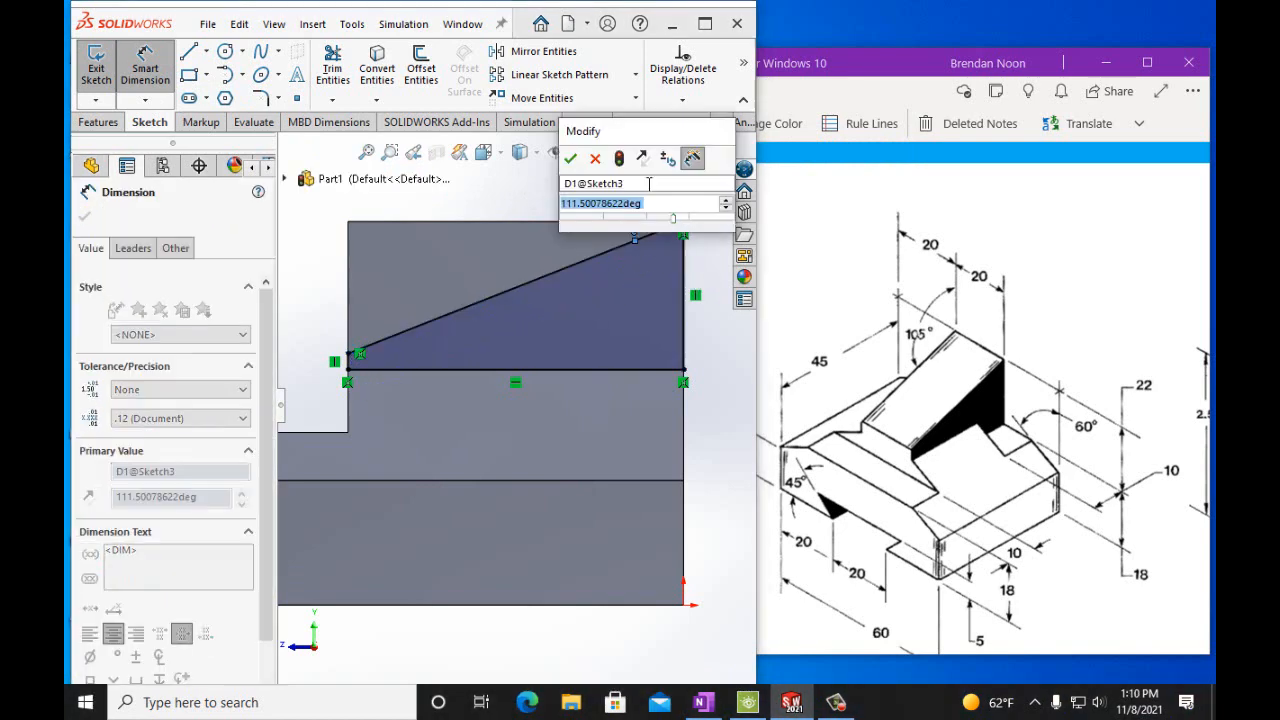
{"action": "type", "text": "10"}
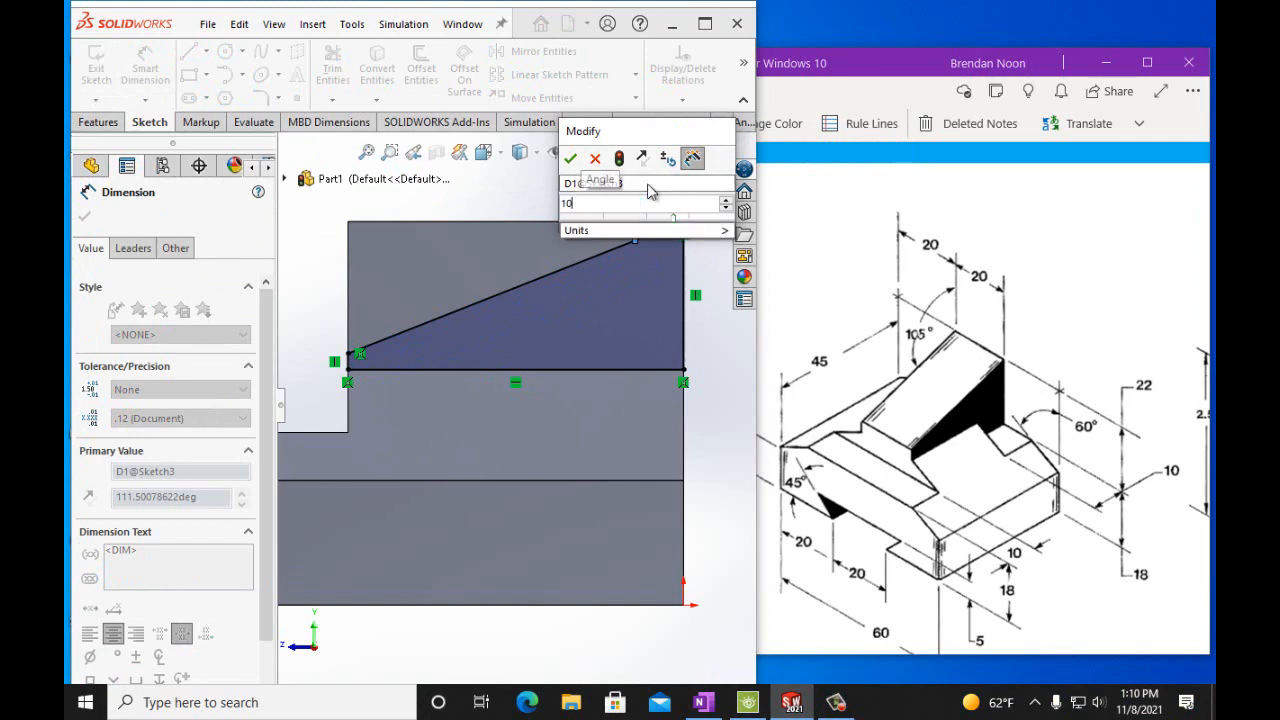
{"action": "type", "text": "5deg"}
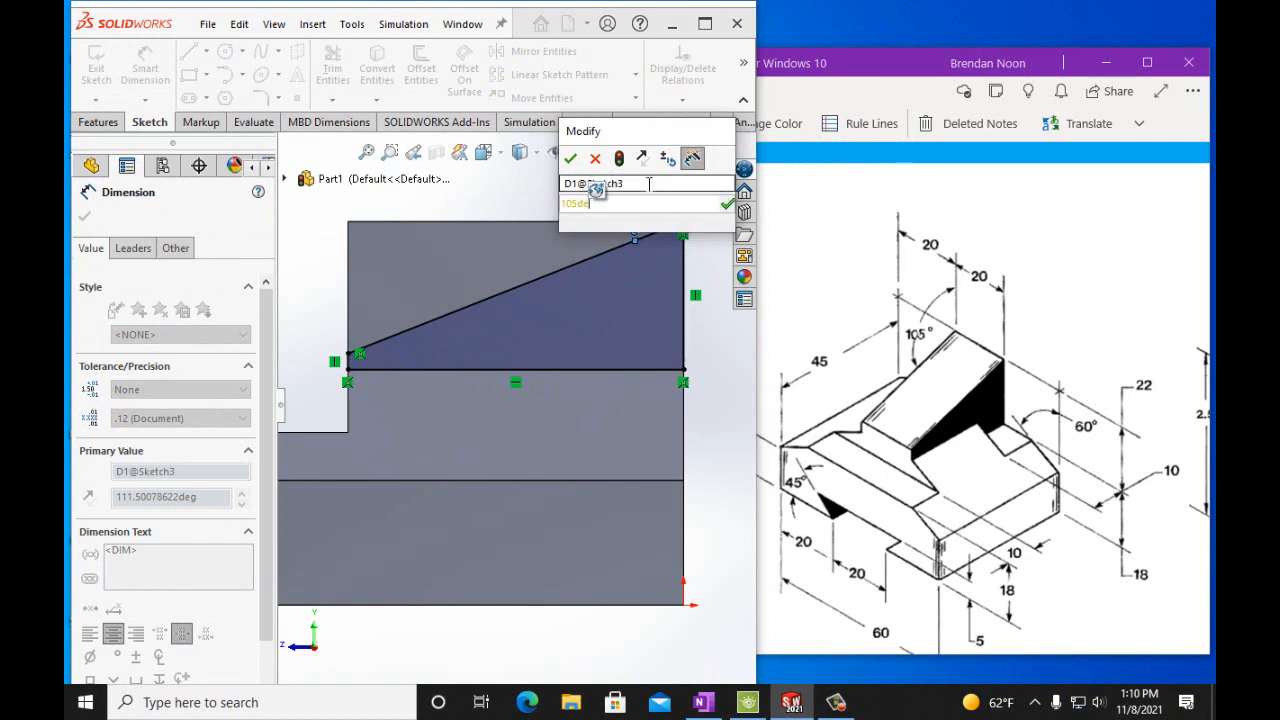
{"action": "left_click", "coordinate": [570, 158]}
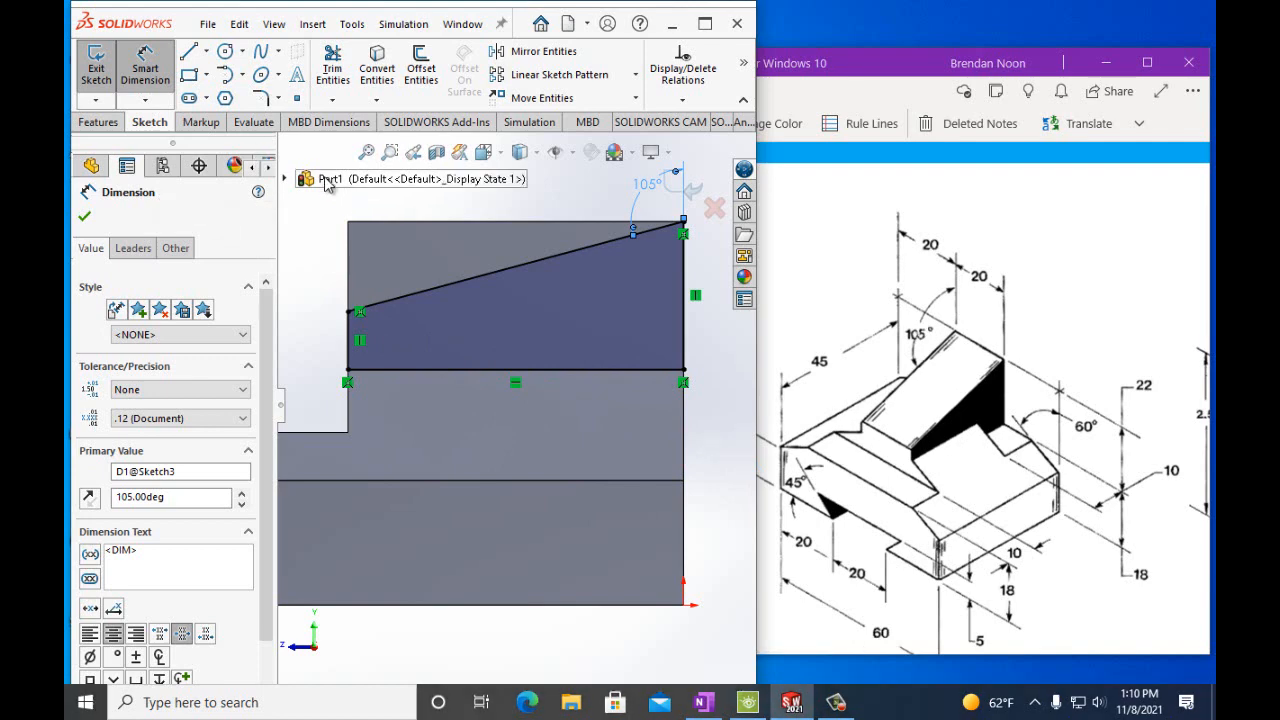
Undo the angle dimension and every line of the profile below the slope, emptying the side-face sketch
{"action": "left_click", "coordinate": [244, 26]}
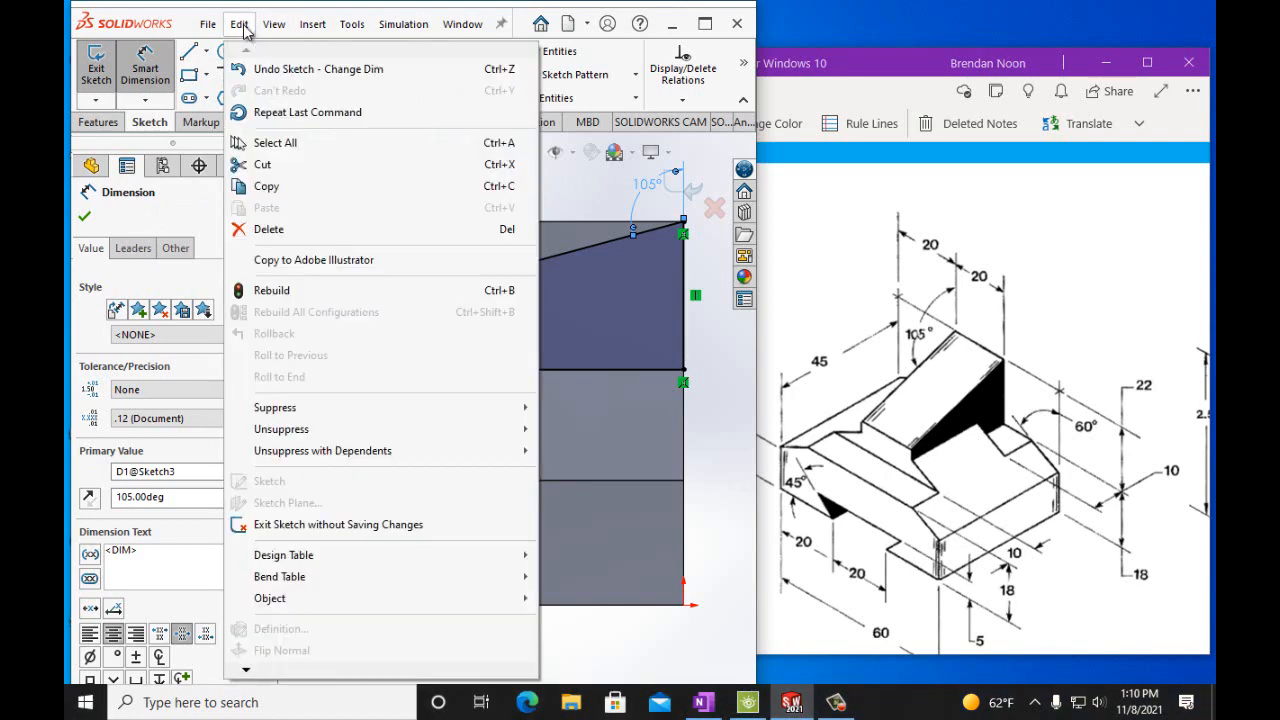
{"action": "left_click", "coordinate": [260, 70]}
{"action": "left_click", "coordinate": [240, 24]}
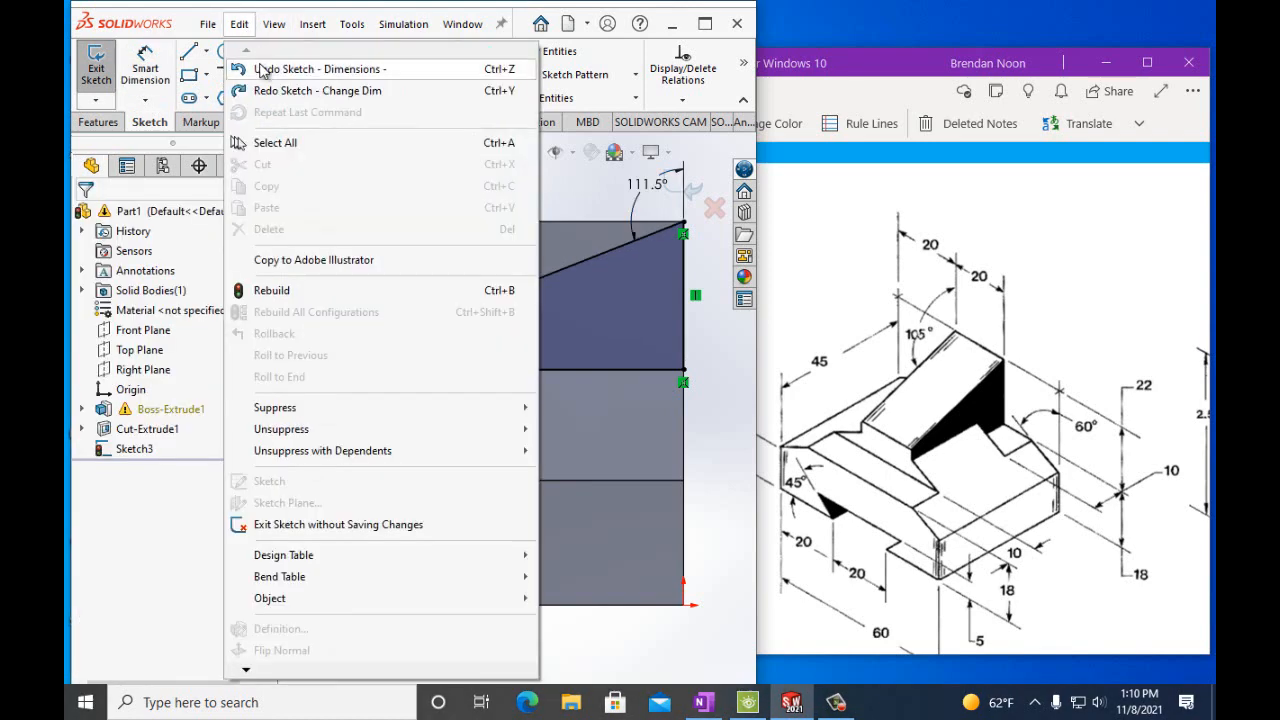
{"action": "left_click", "coordinate": [258, 68]}
{"action": "left_click", "coordinate": [240, 24]}
{"action": "left_click", "coordinate": [258, 68]}
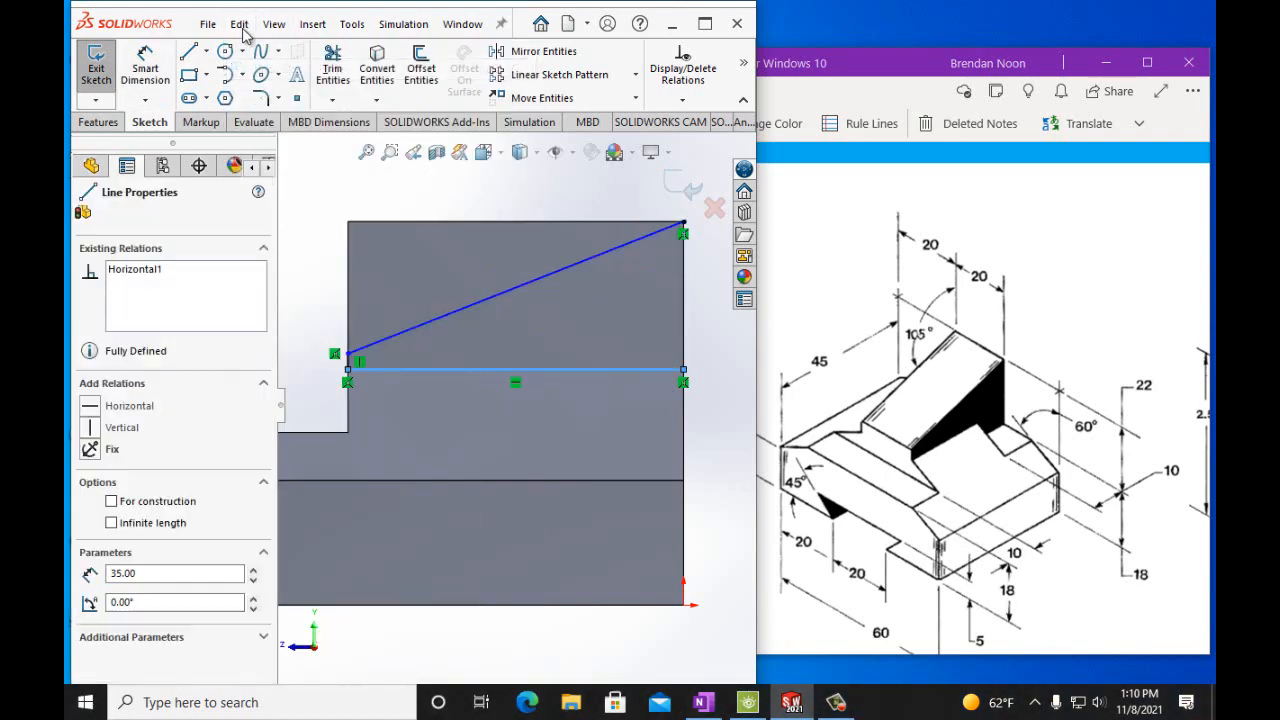
{"action": "left_click", "coordinate": [245, 24]}
{"action": "left_click", "coordinate": [257, 69]}
{"action": "left_click", "coordinate": [240, 24]}
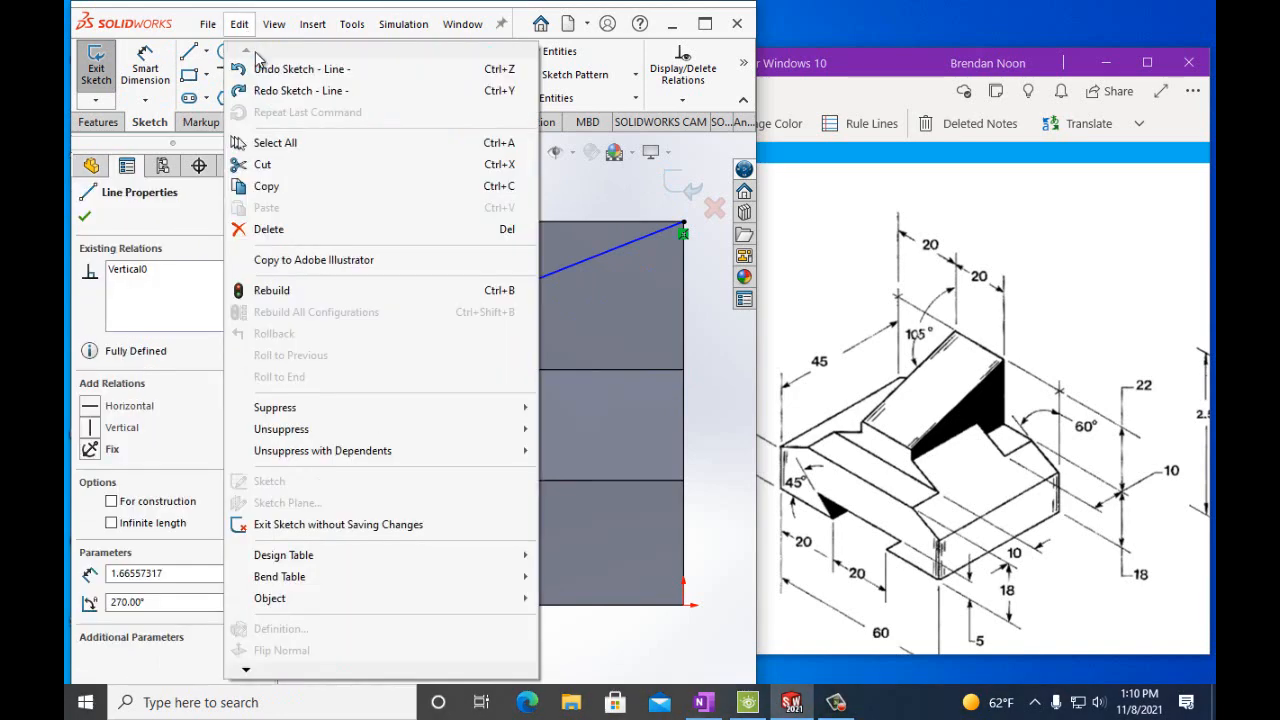
{"action": "left_click", "coordinate": [262, 69]}
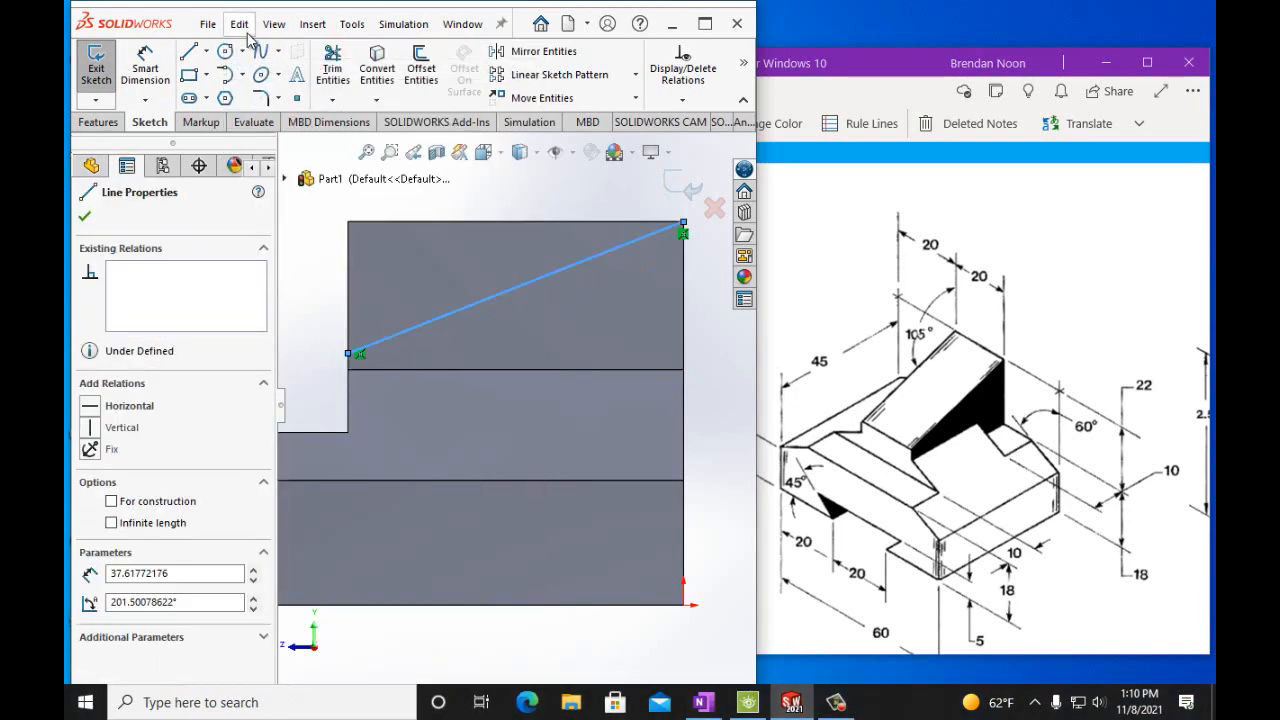
{"action": "left_click", "coordinate": [246, 30]}
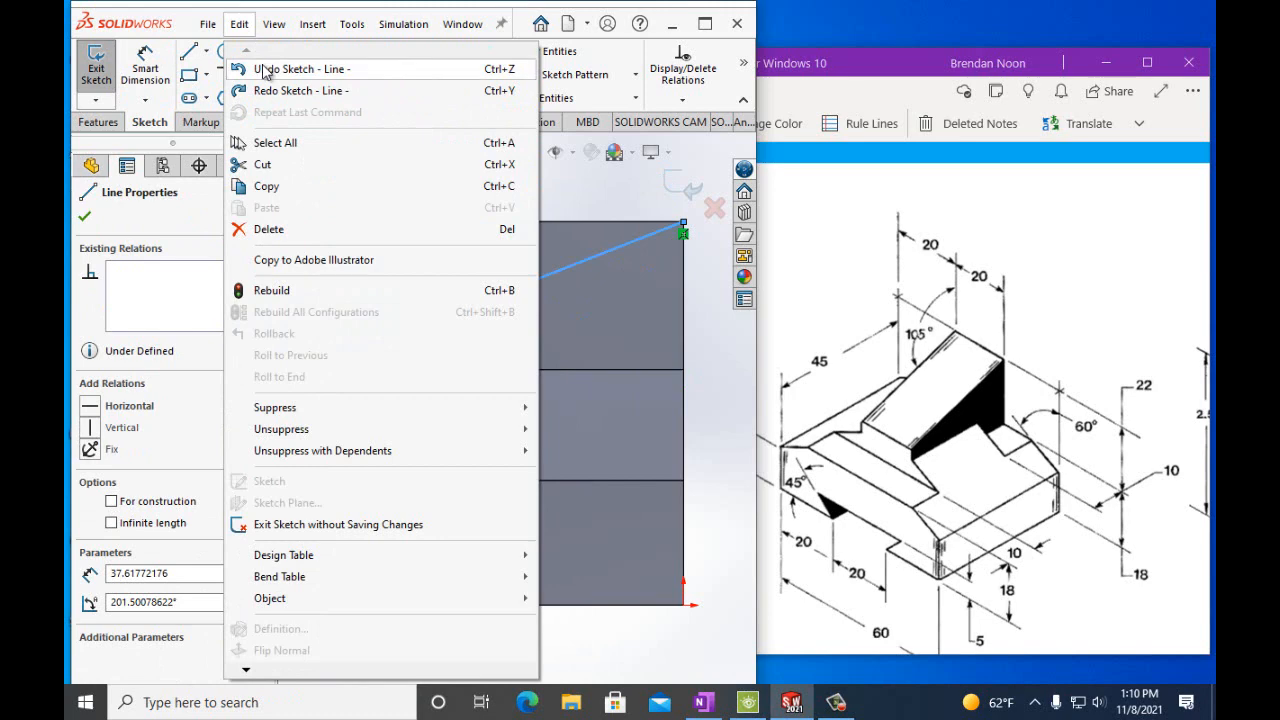
{"action": "left_click", "coordinate": [263, 69]}
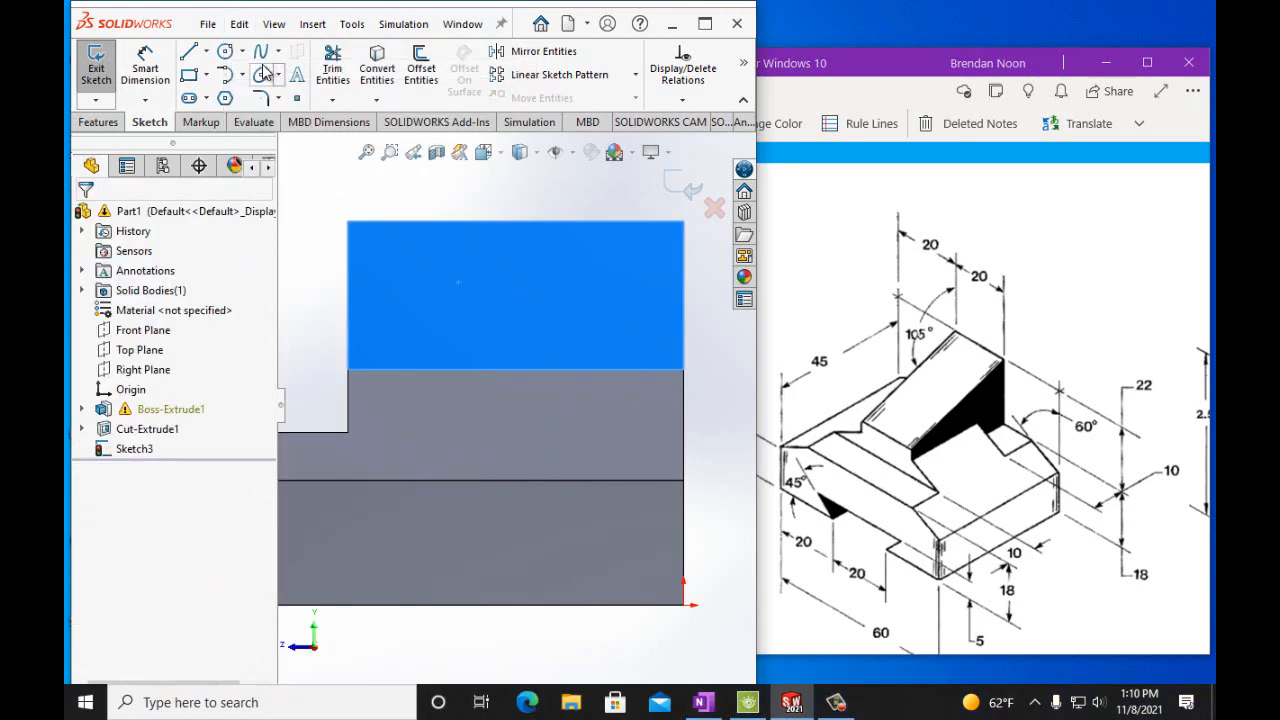
Sketch a closed triangle above the slope: from the rear upper corner down to the front edge, about 13.1 mm up, and 35 mm back along the top
{"action": "left_click", "coordinate": [189, 51]}
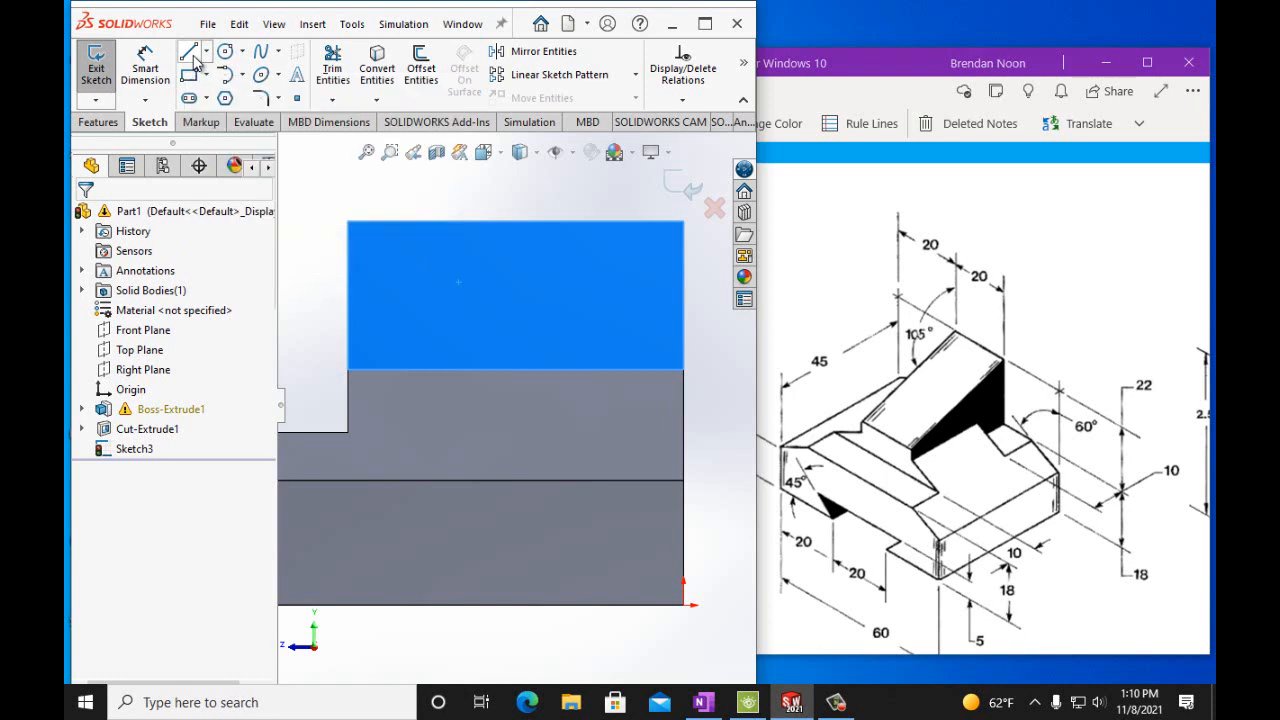
{"action": "left_click", "coordinate": [682, 222]}
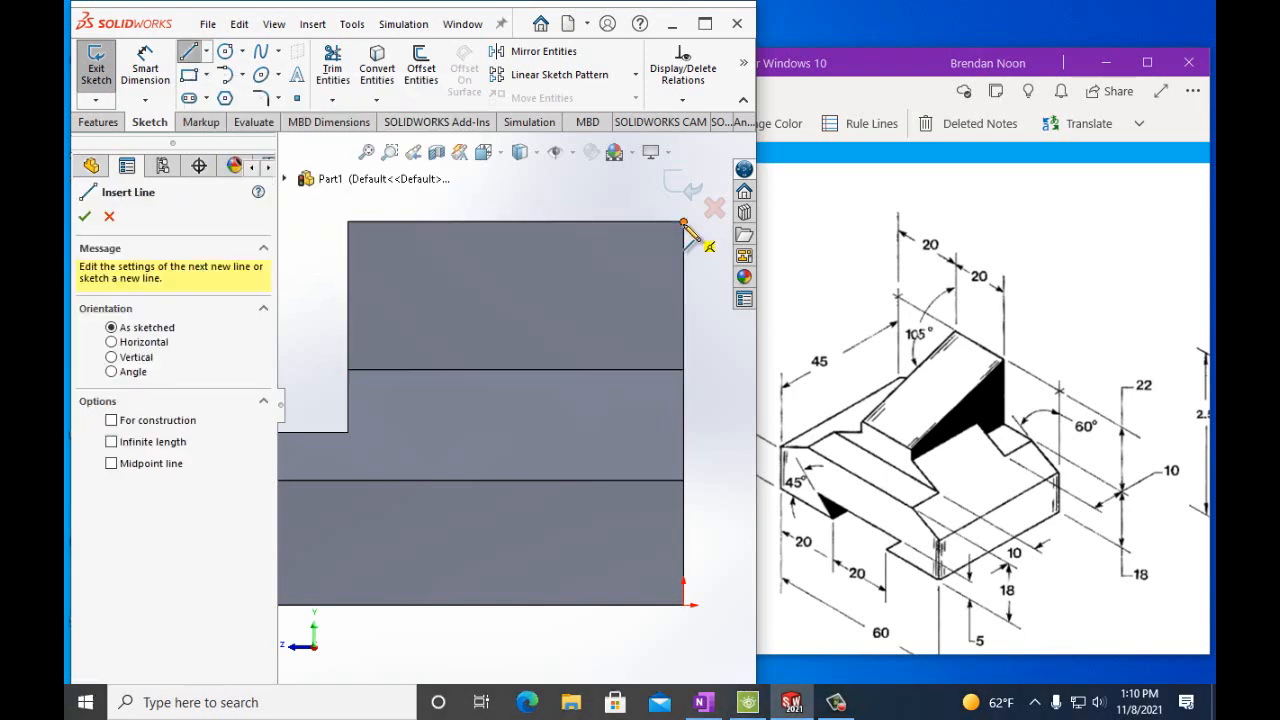
{"action": "left_click", "coordinate": [350, 348]}
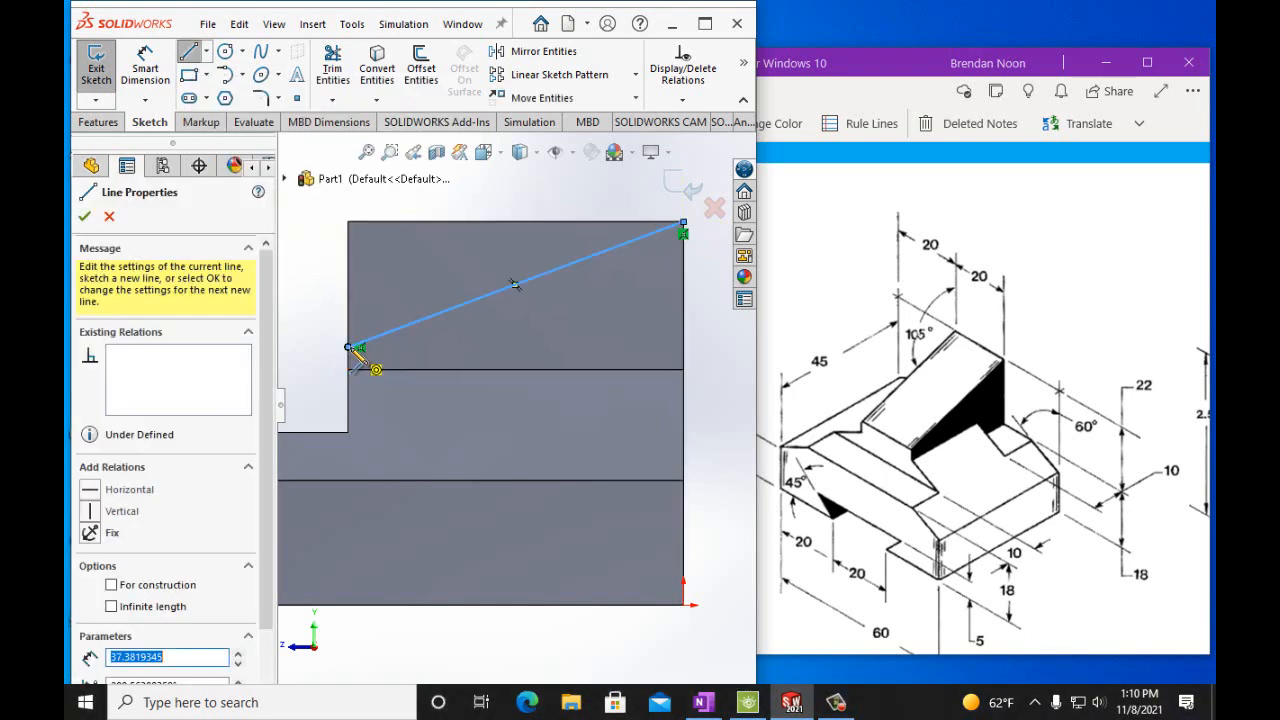
{"action": "left_click", "coordinate": [349, 222]}
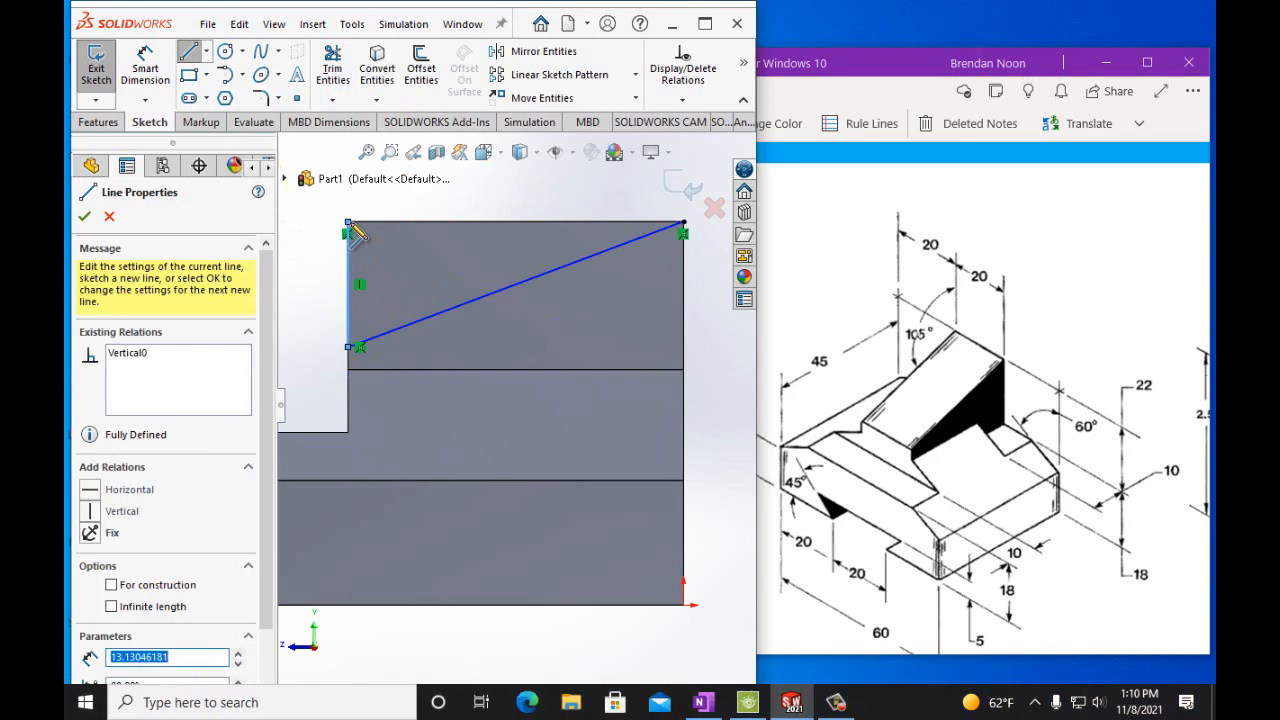
{"action": "left_click", "coordinate": [683, 222]}
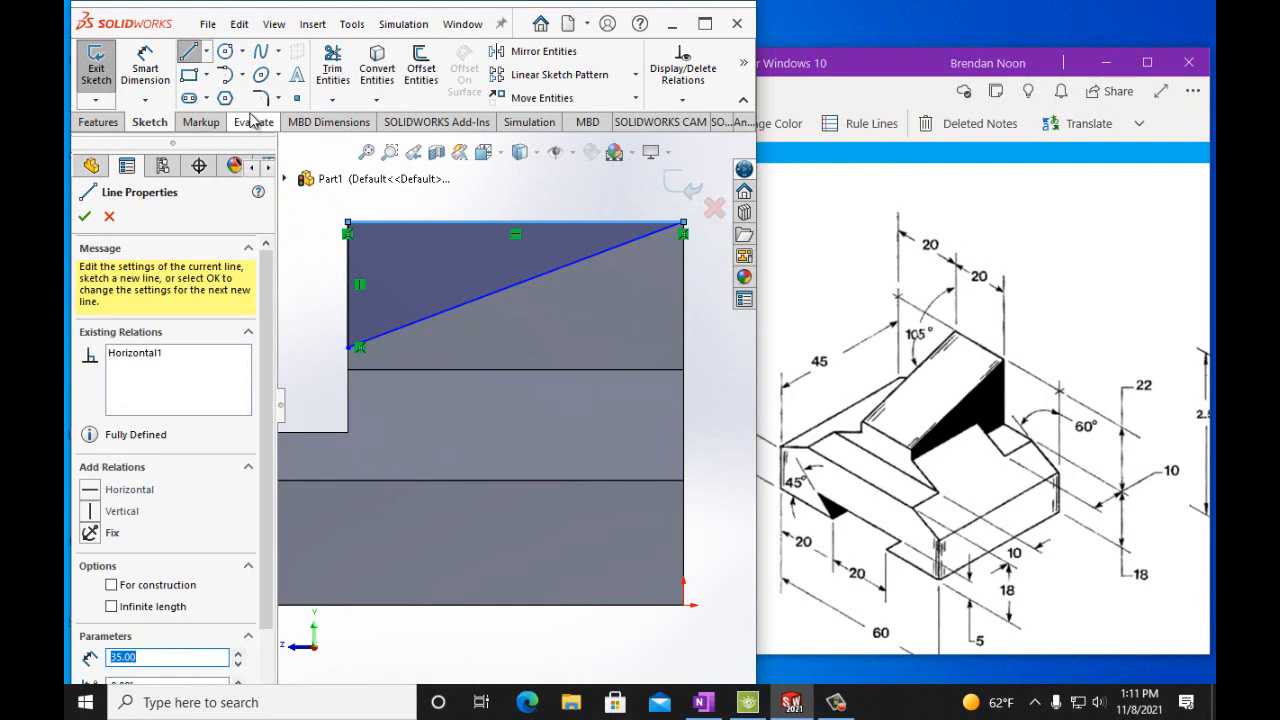
Dimension the angle between the triangle's sloped line and the block's rear vertical edge to 105 degrees
{"action": "left_click", "coordinate": [145, 70]}
{"action": "left_click", "coordinate": [610, 254]}
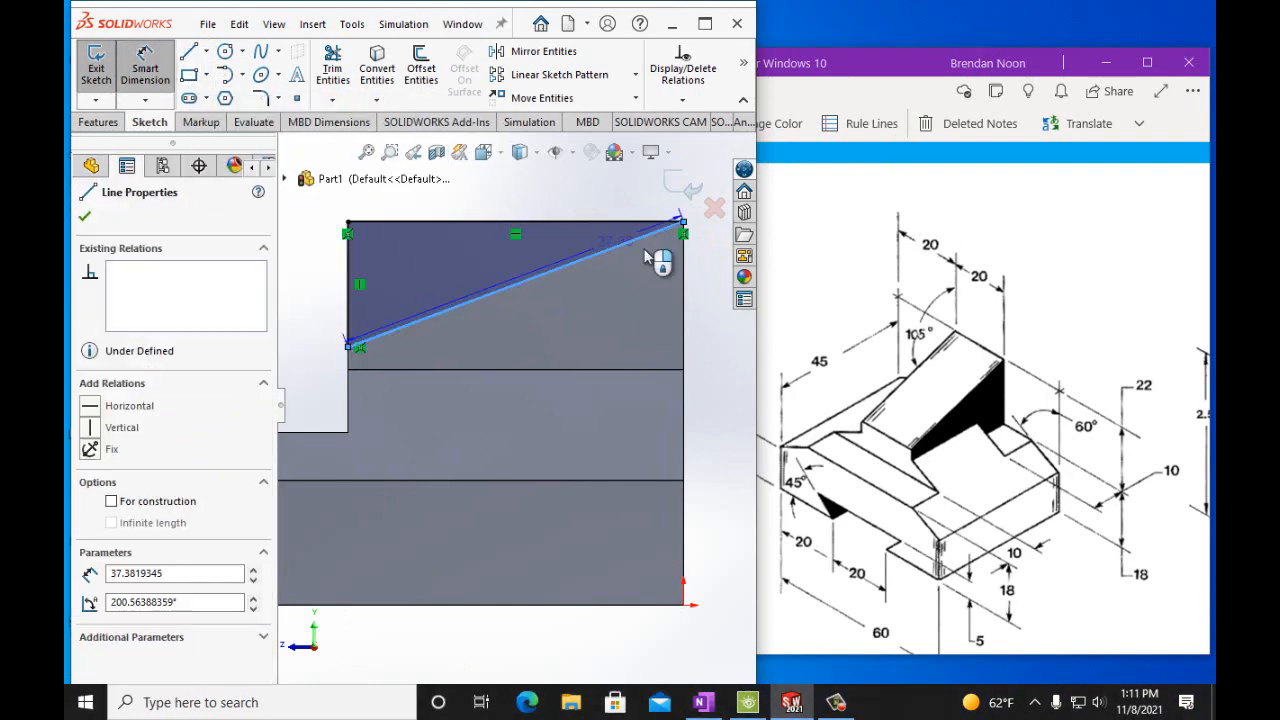
{"action": "left_click", "coordinate": [684, 262]}
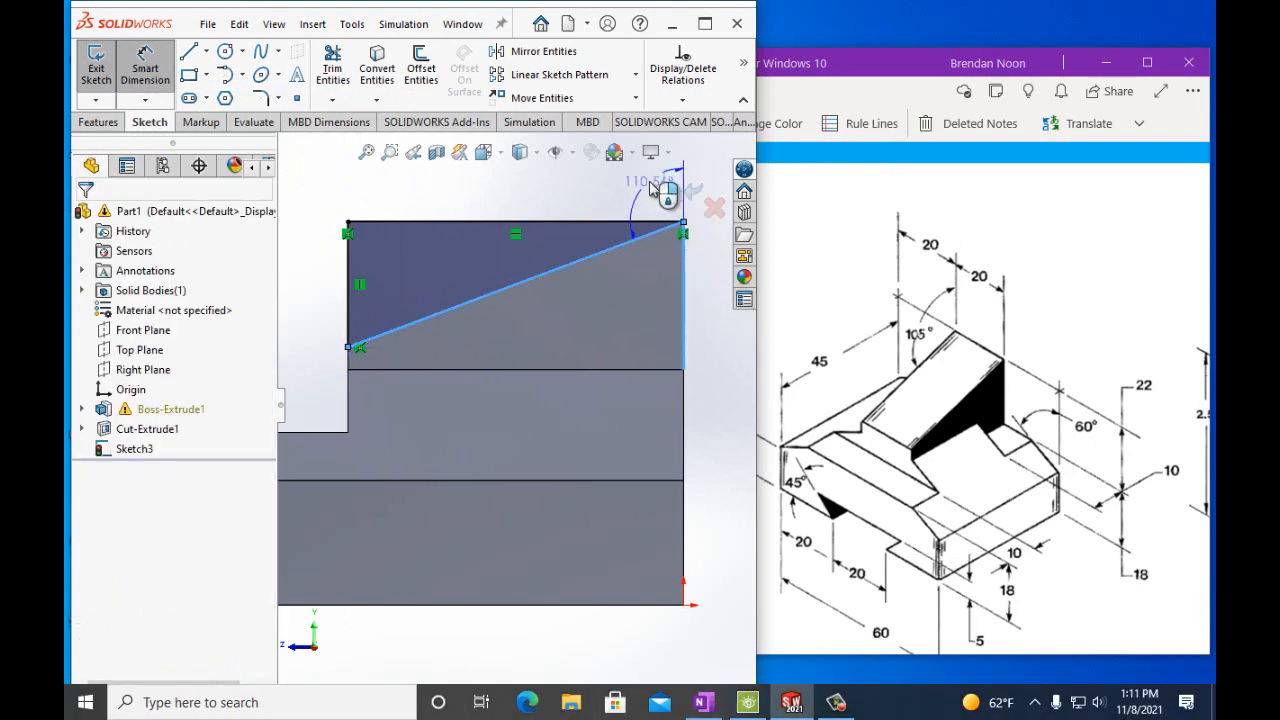
{"action": "left_click", "coordinate": [655, 188]}
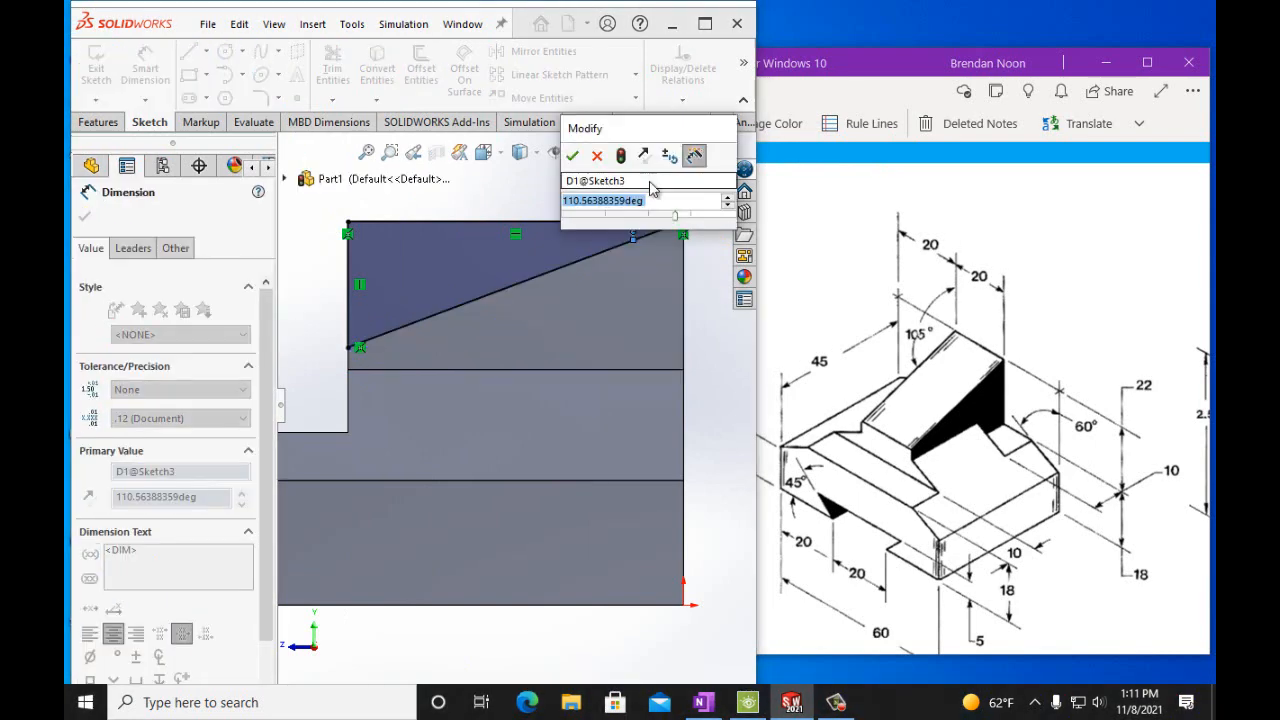
{"action": "type", "text": "10"}
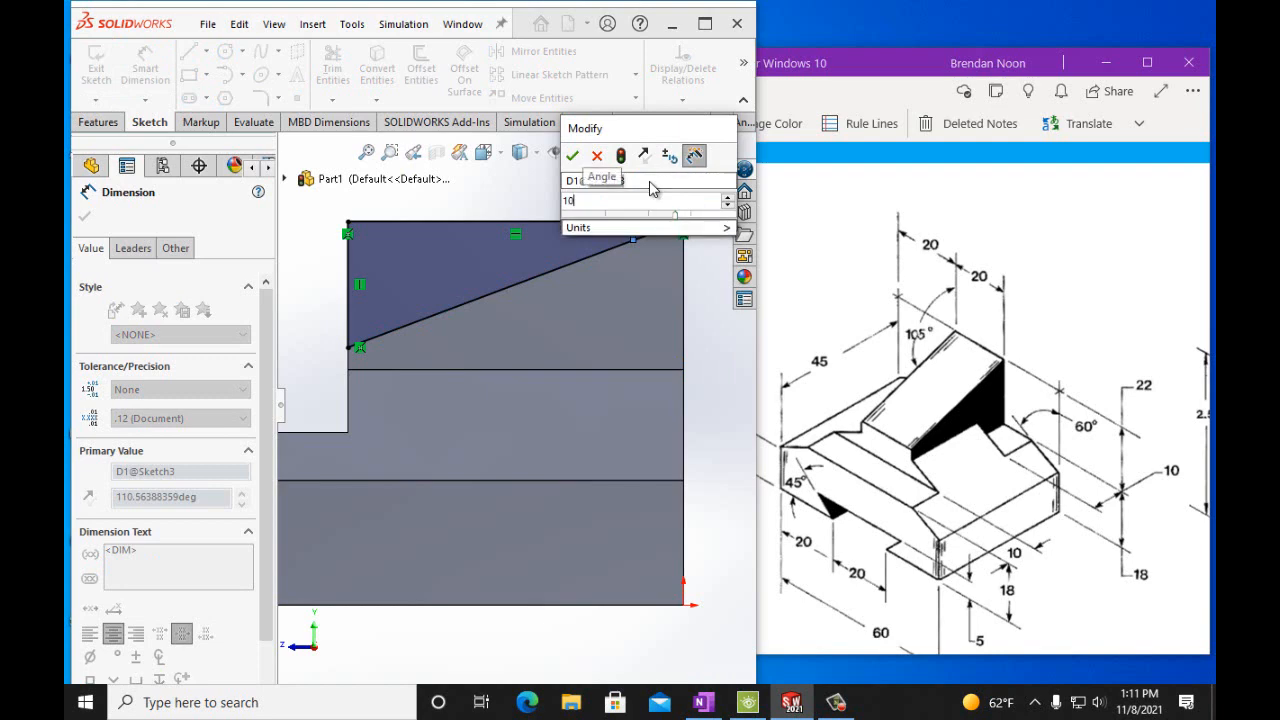
{"action": "type", "text": "5"}
{"action": "key", "text": "Return"}
{"action": "left_click", "coordinate": [573, 158]}
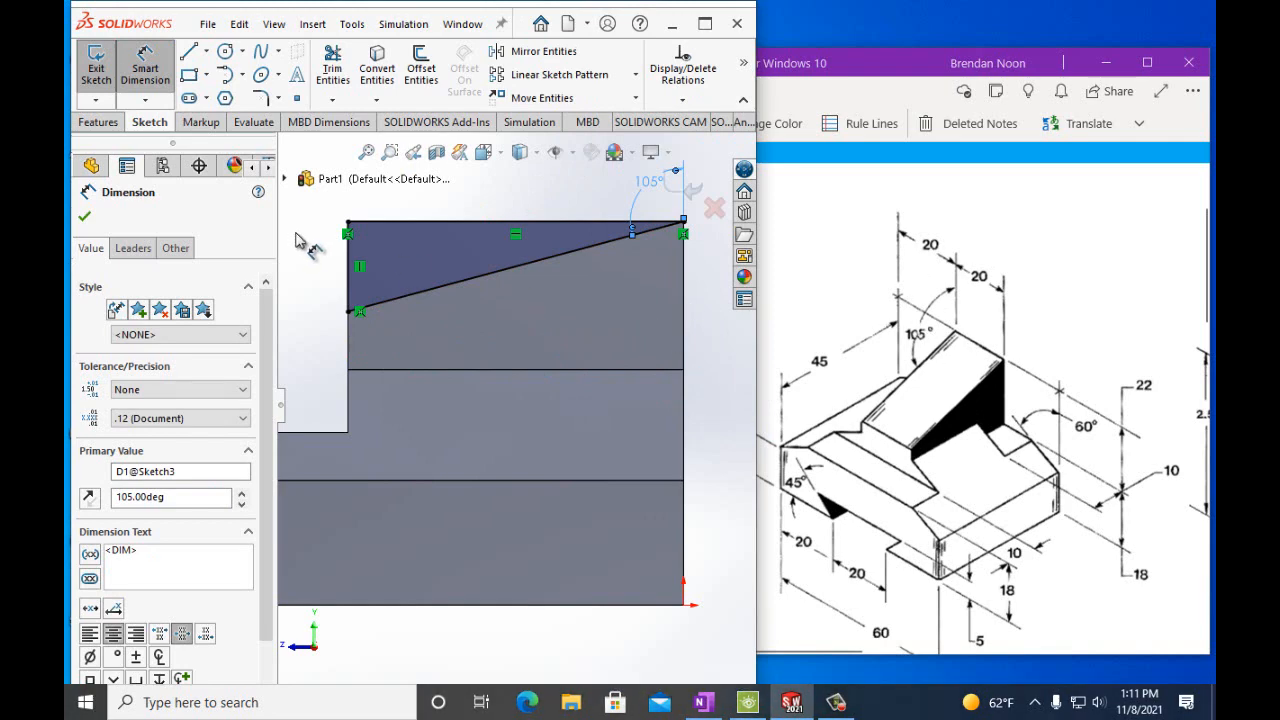
Cut the triangle through the upper block as an extruded cut with the Through All end condition
{"action": "left_click", "coordinate": [98, 122]}
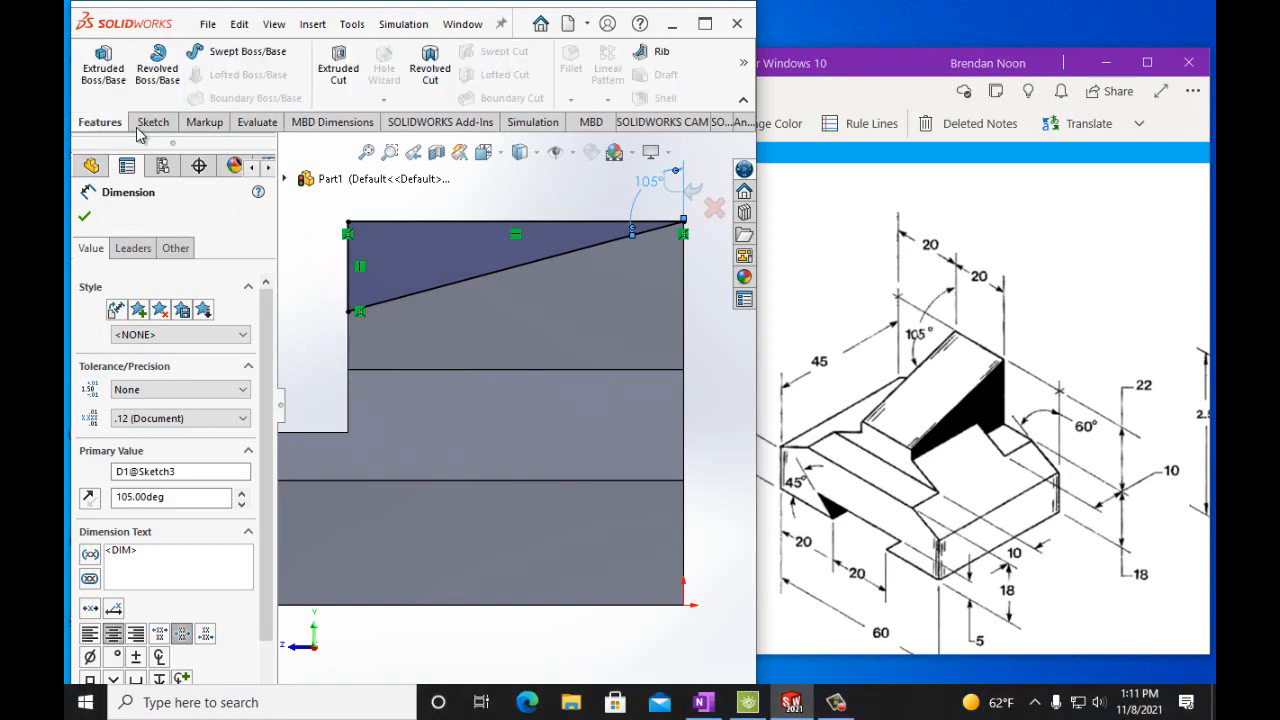
{"action": "left_click", "coordinate": [342, 92]}
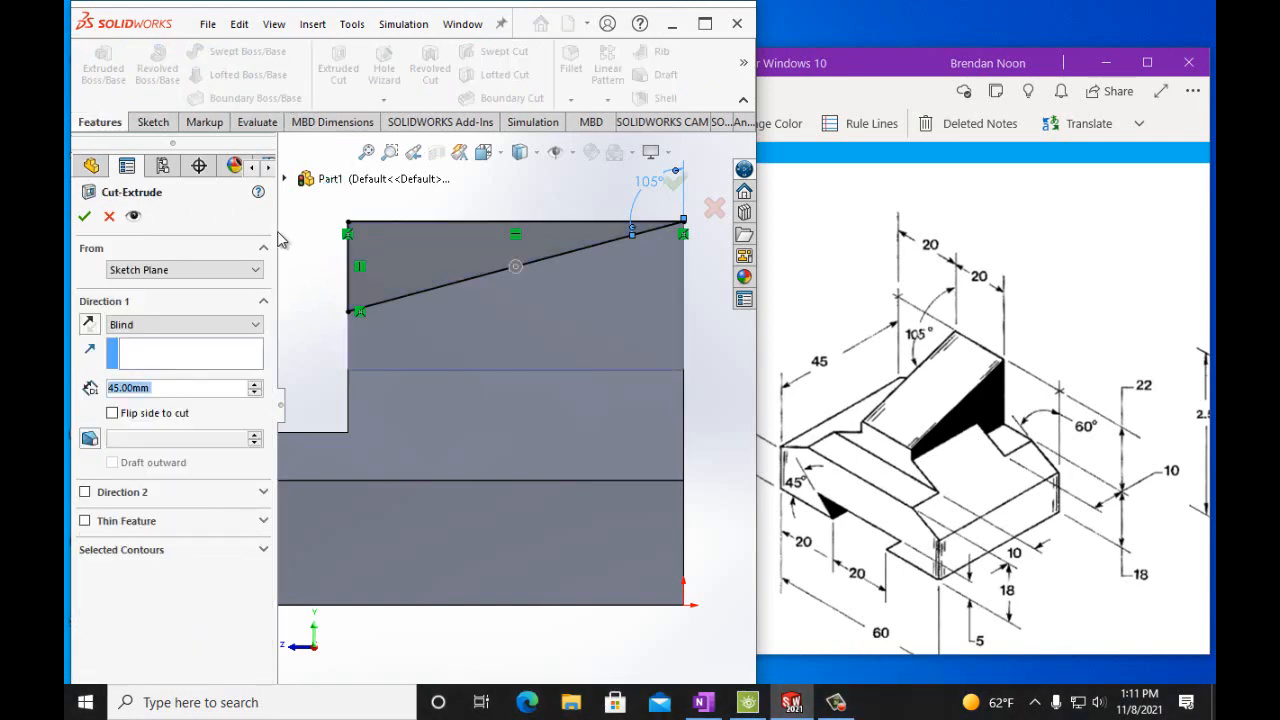
{"action": "left_click", "coordinate": [212, 325]}
{"action": "left_click", "coordinate": [213, 352]}
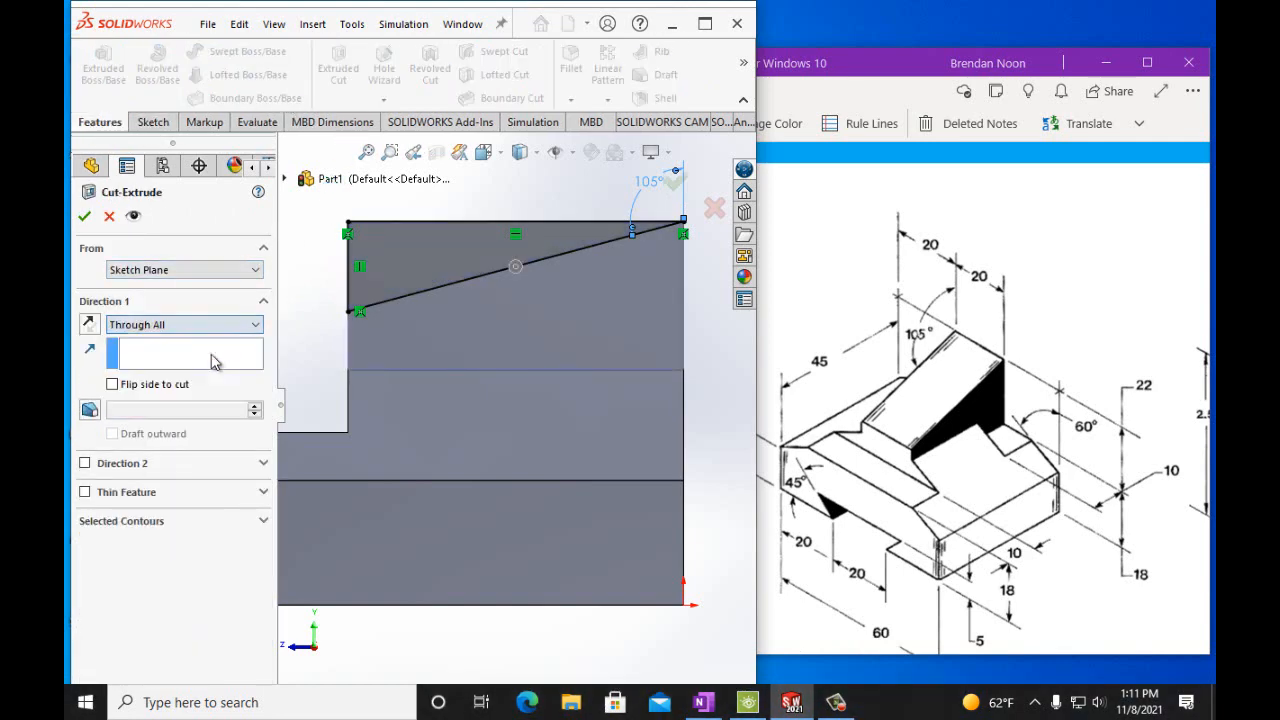
{"action": "left_click", "coordinate": [85, 217]}
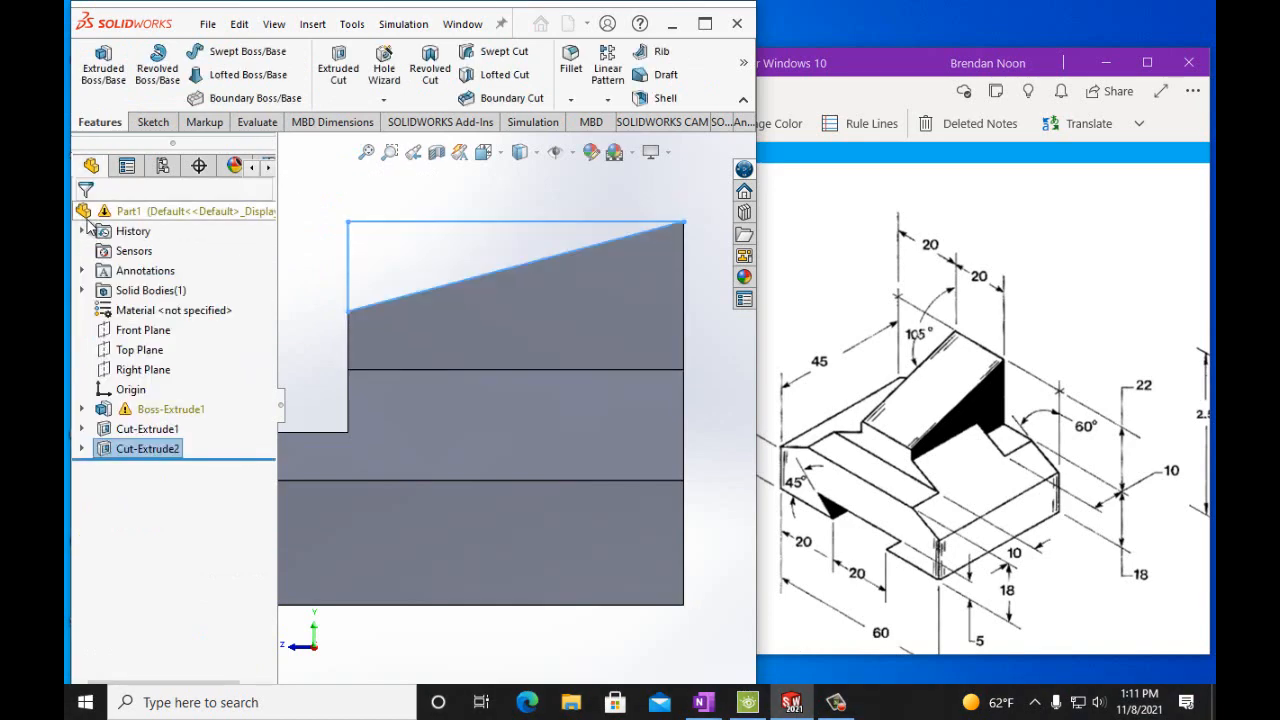
Start a new sketch on the side face of the upper block, below its sloped top
{"action": "key", "text": "Right"}
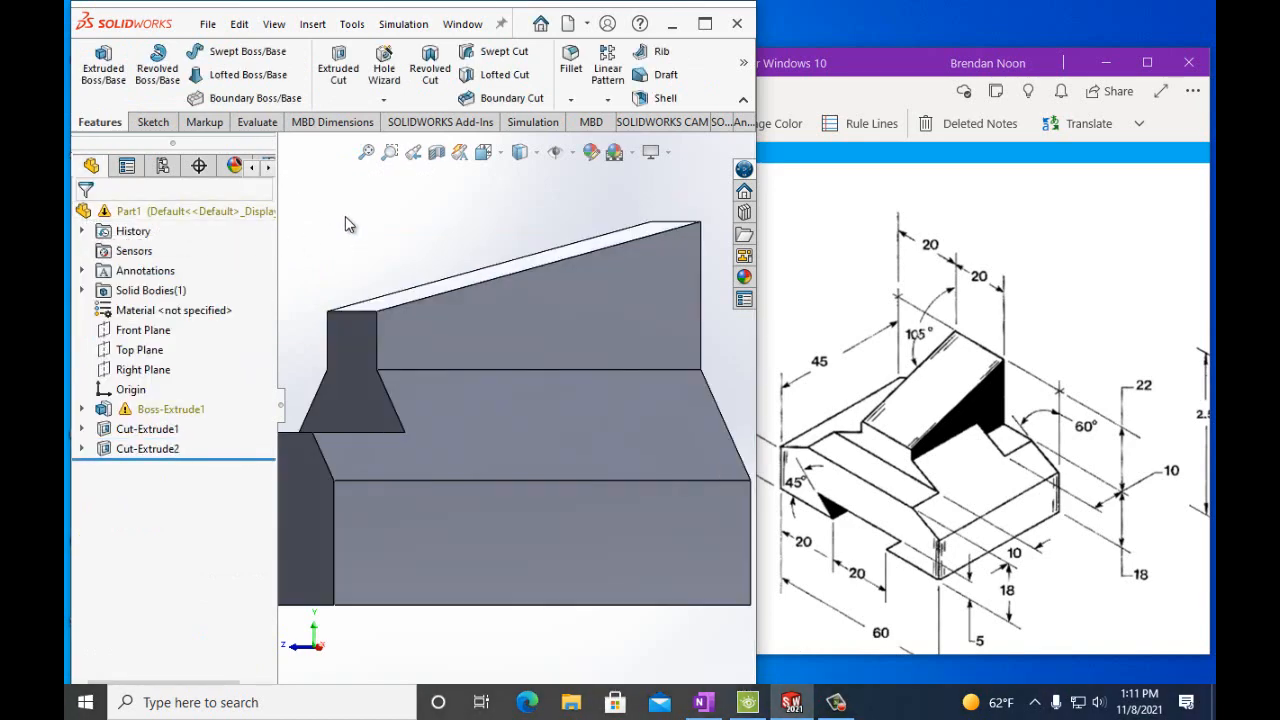
{"action": "scroll", "coordinate": [360, 238], "scroll_direction": "up", "scroll_amount": 3}
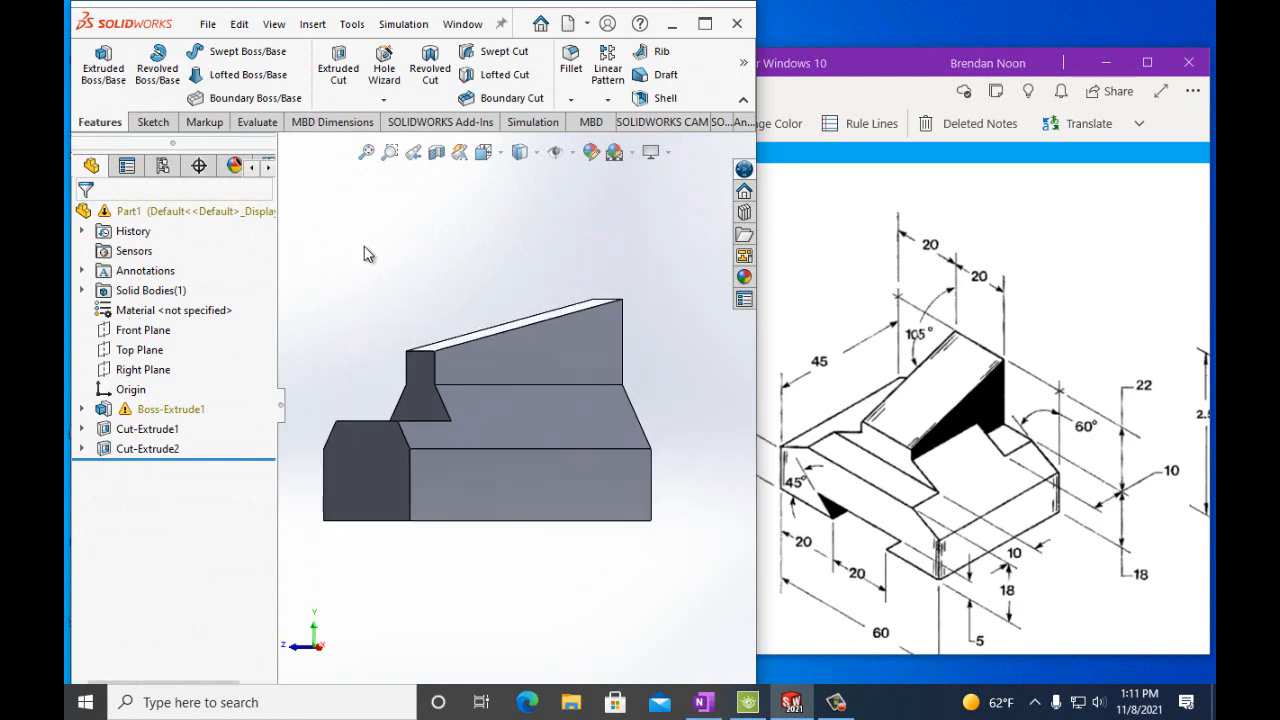
{"action": "key", "text": "Left"}
{"action": "key", "text": "Left"}
{"action": "key", "text": "Left"}
{"action": "key", "text": "Left"}
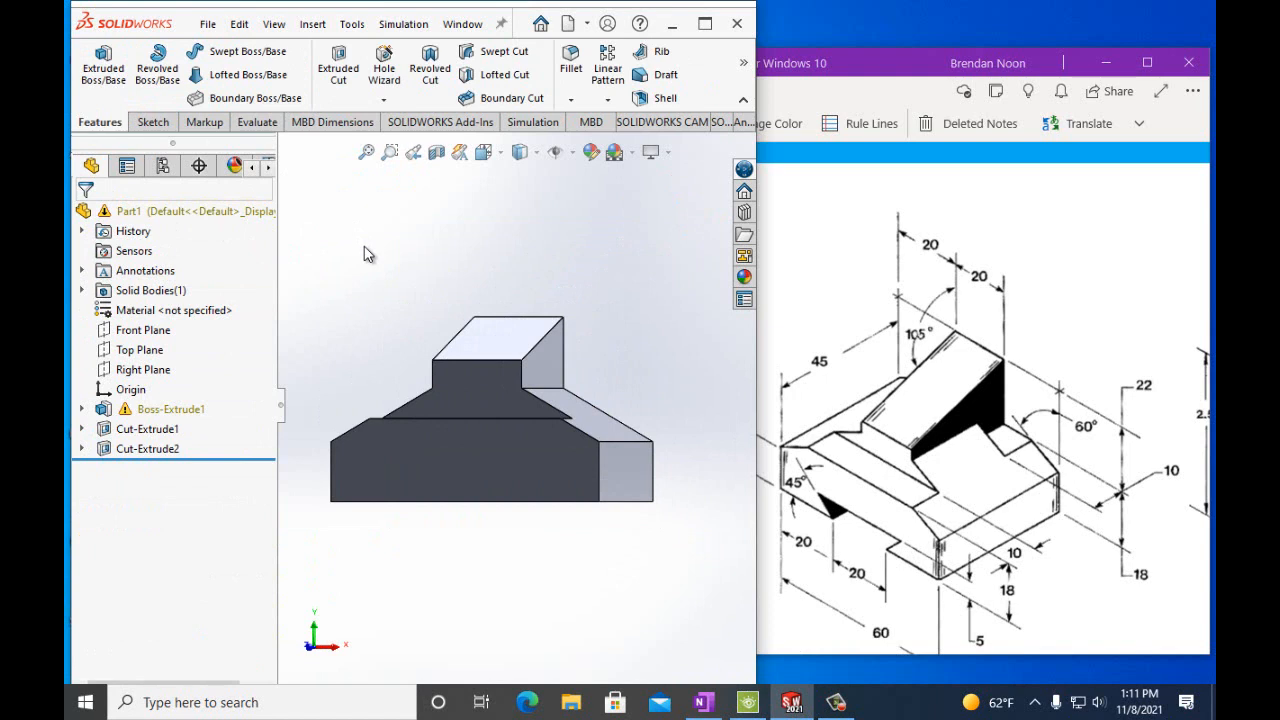
{"action": "key", "text": "ctrl+7"}
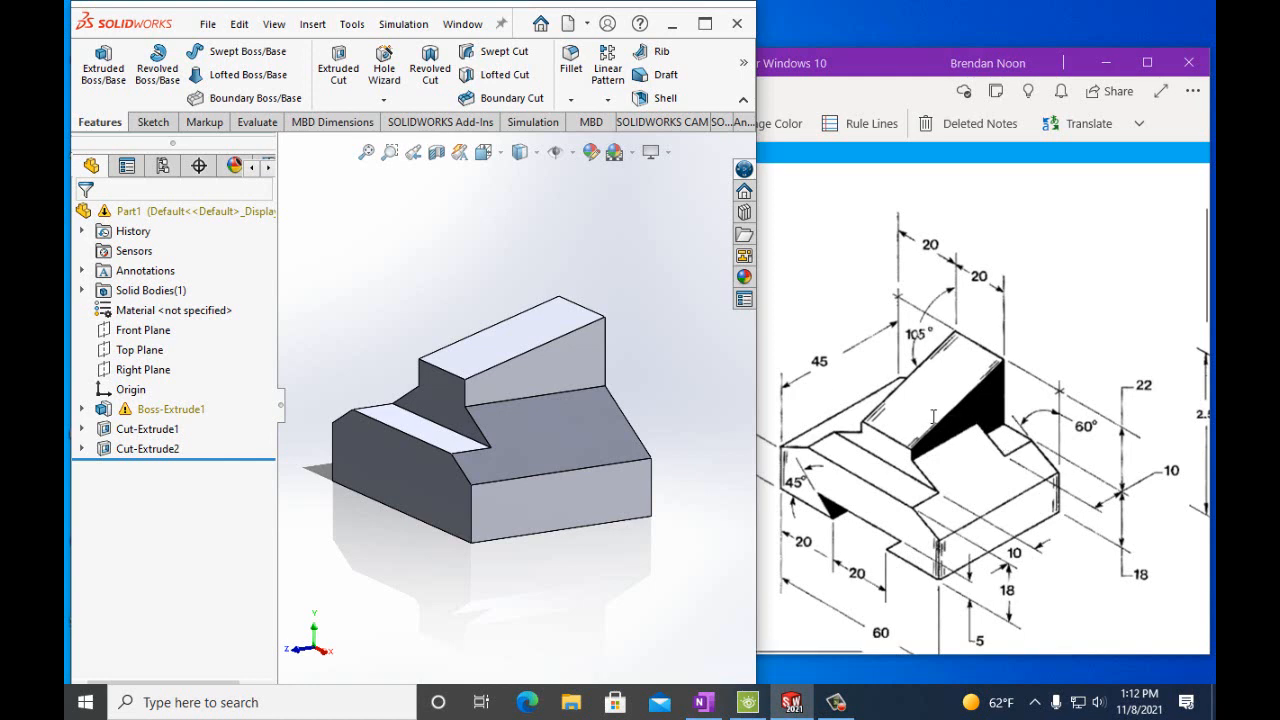
{"action": "left_click", "coordinate": [594, 360]}
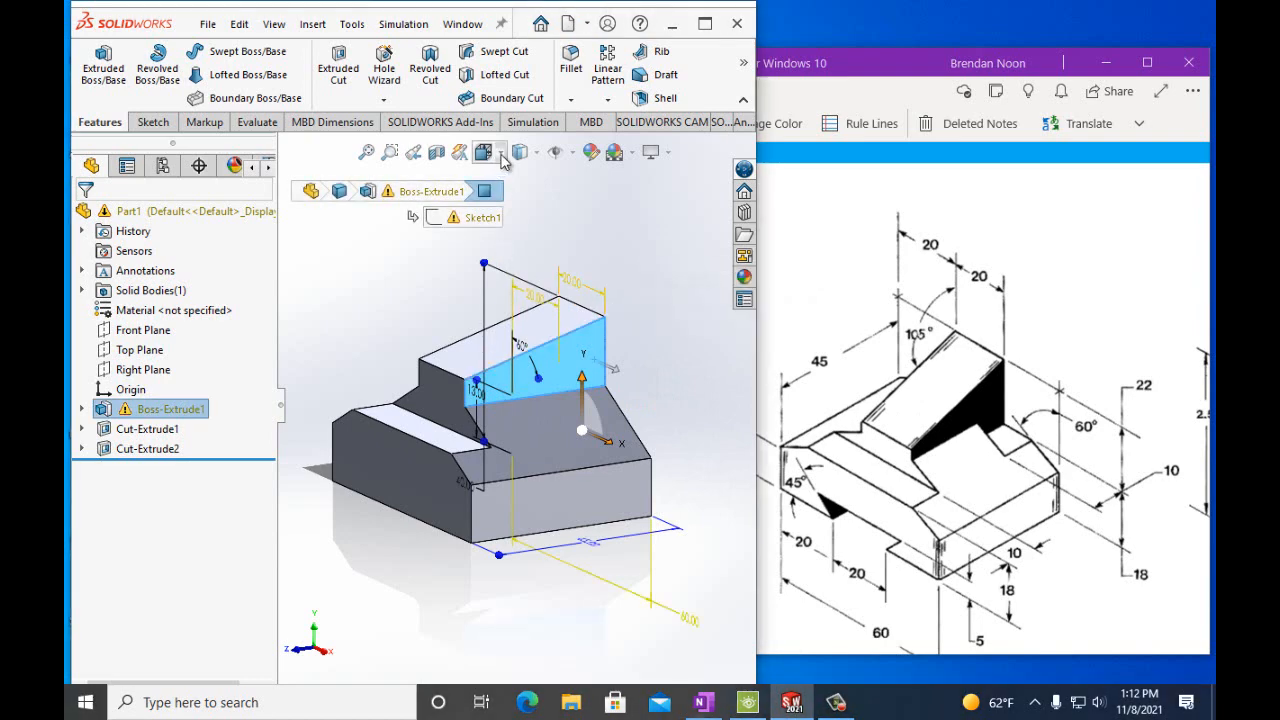
{"action": "left_click", "coordinate": [500, 152]}
{"action": "left_click", "coordinate": [535, 226]}
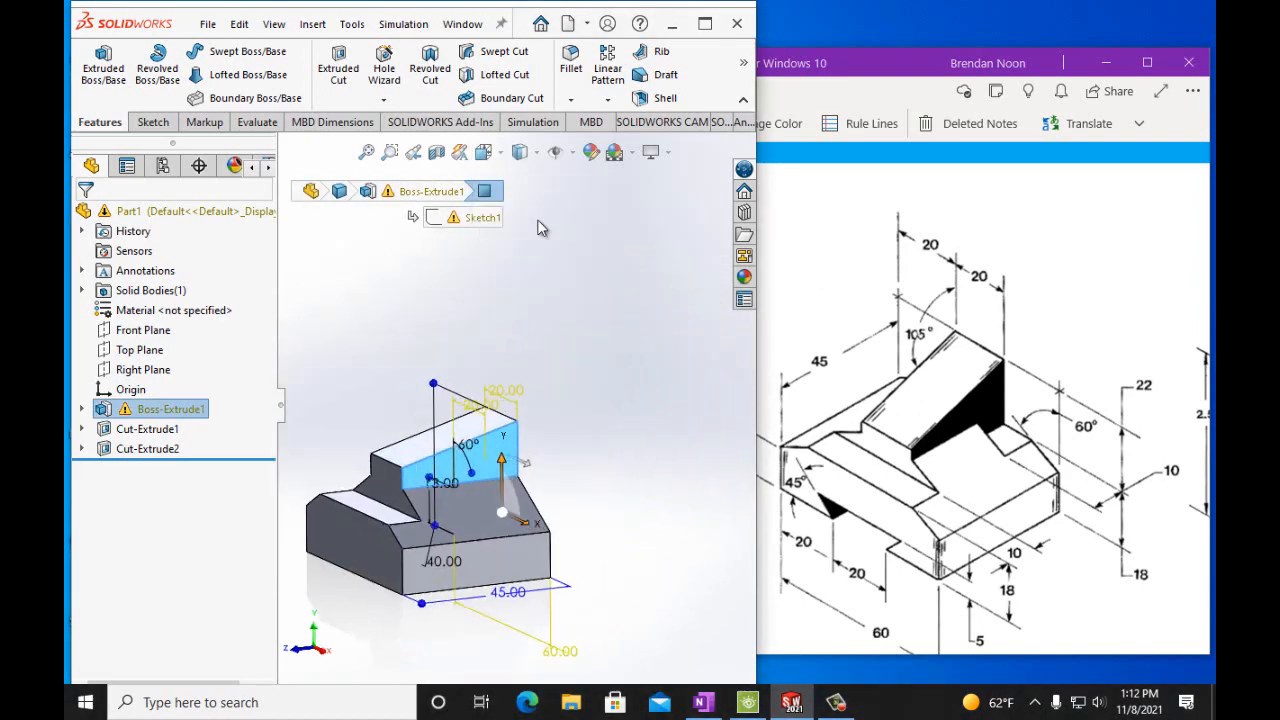
{"action": "left_click", "coordinate": [153, 122]}
{"action": "left_click", "coordinate": [103, 71]}
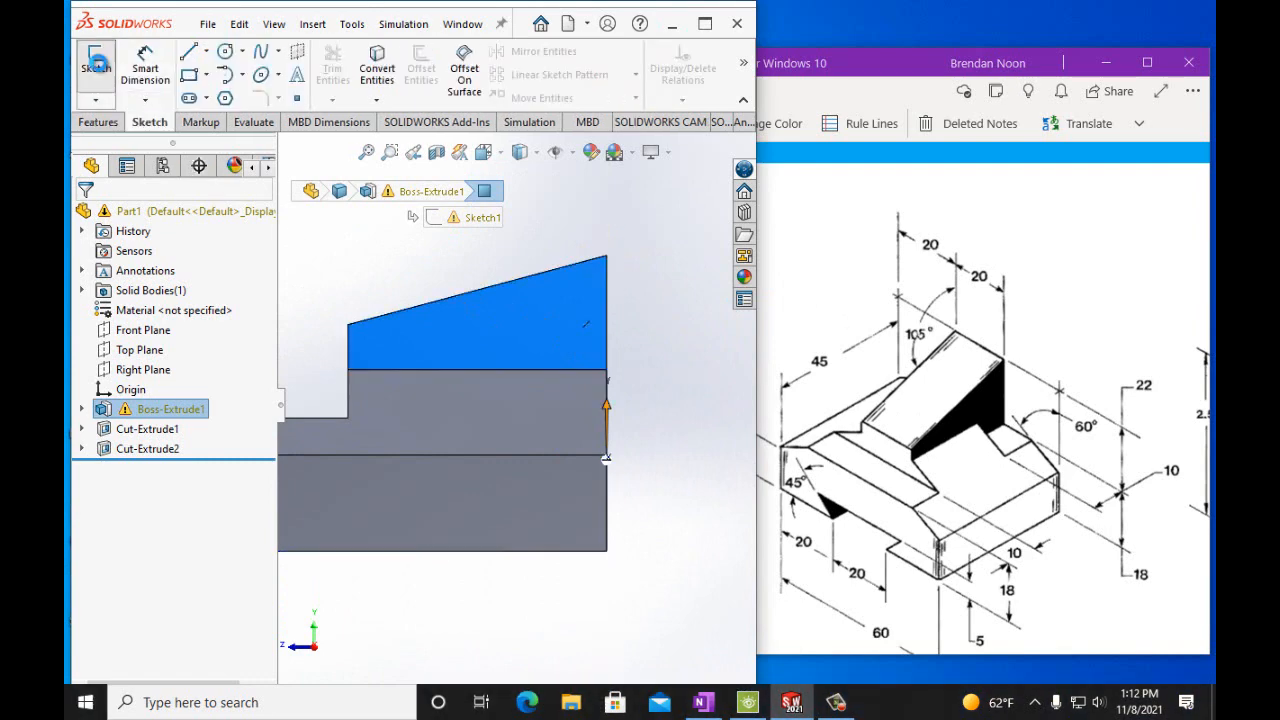
Sketch a corner rectangle about 8.9 by 21.5 mm, running forward and down from the upper block's top rear corner
{"action": "left_click", "coordinate": [190, 77]}
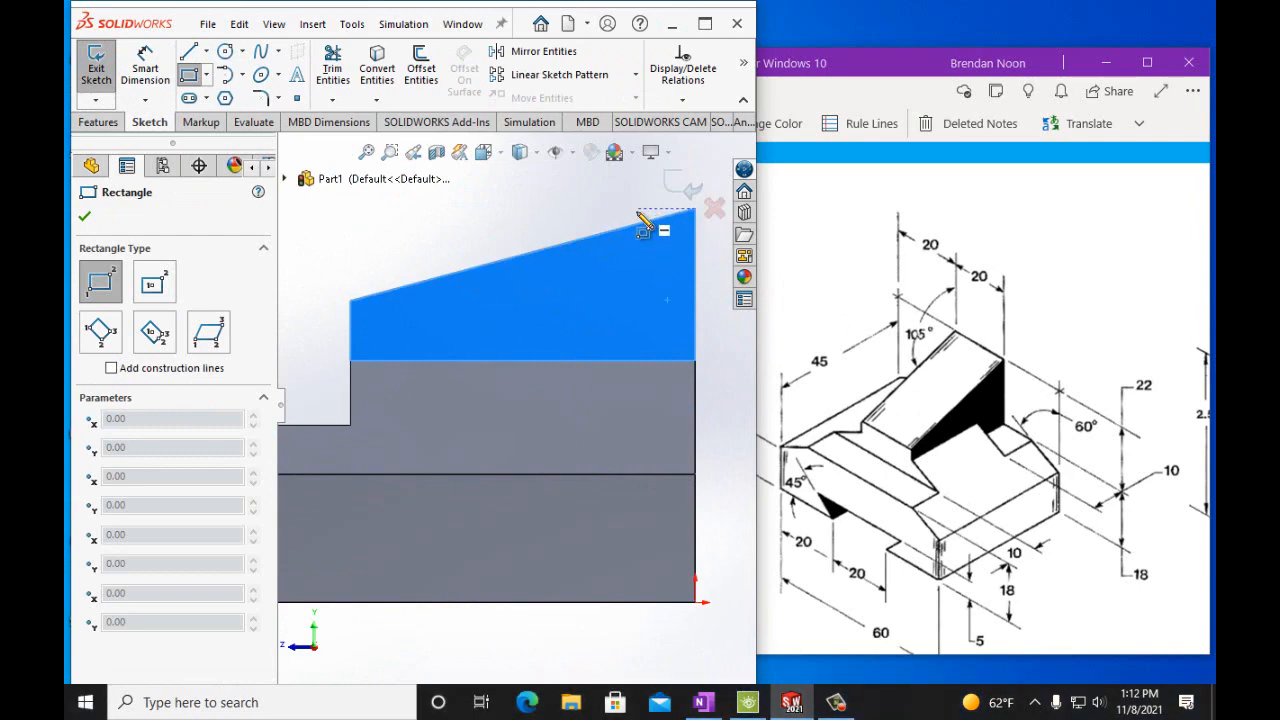
{"action": "scroll", "coordinate": [637, 358], "scroll_direction": "up", "scroll_amount": 2}
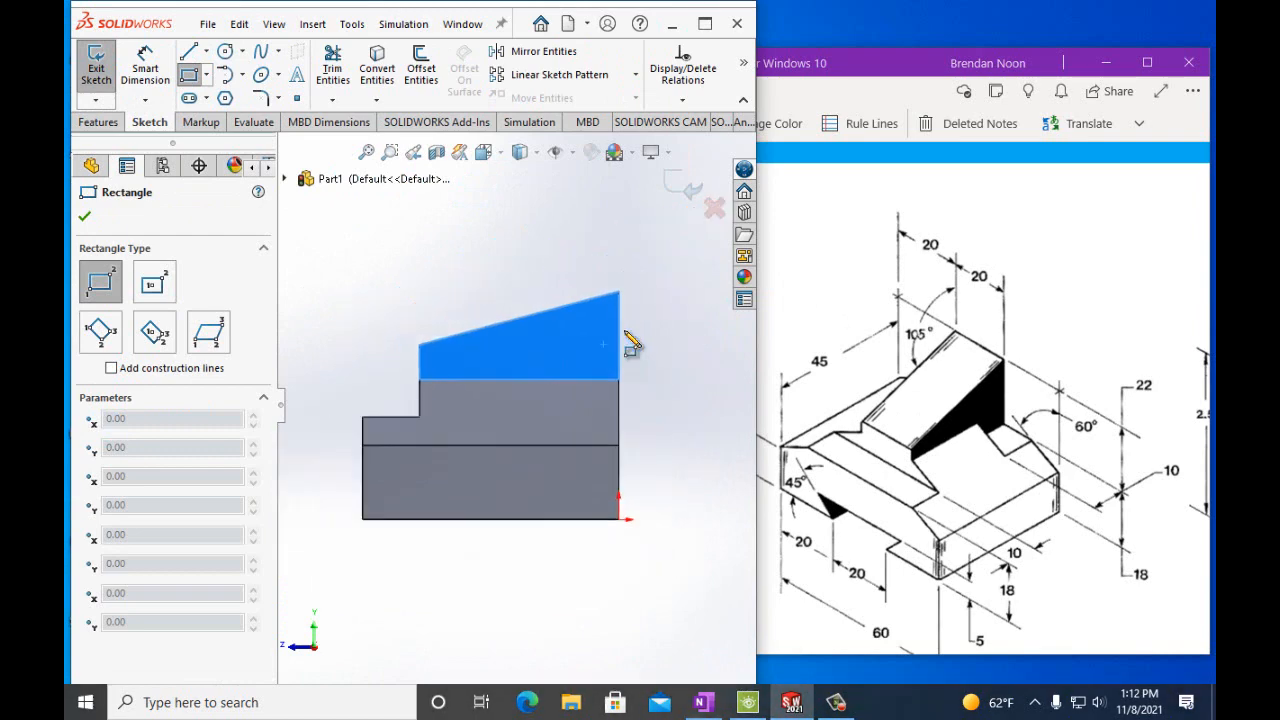
{"action": "left_click", "coordinate": [619, 292]}
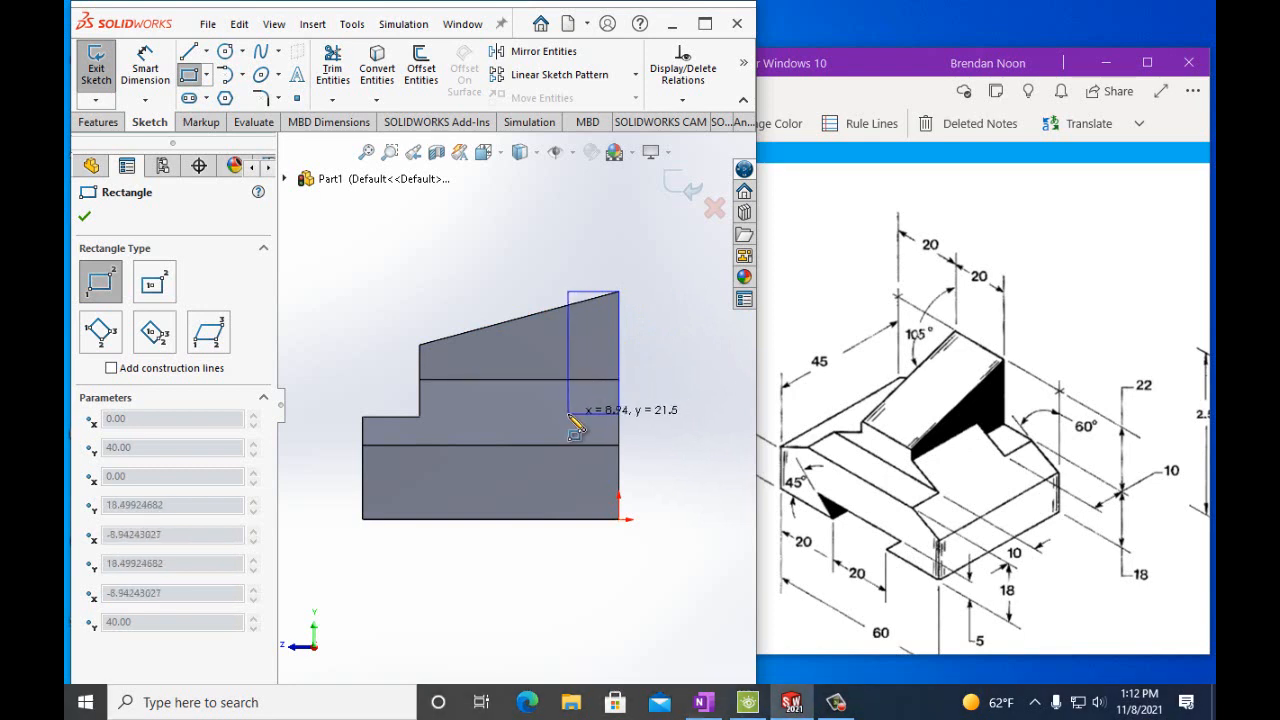
{"action": "left_click", "coordinate": [568, 413]}
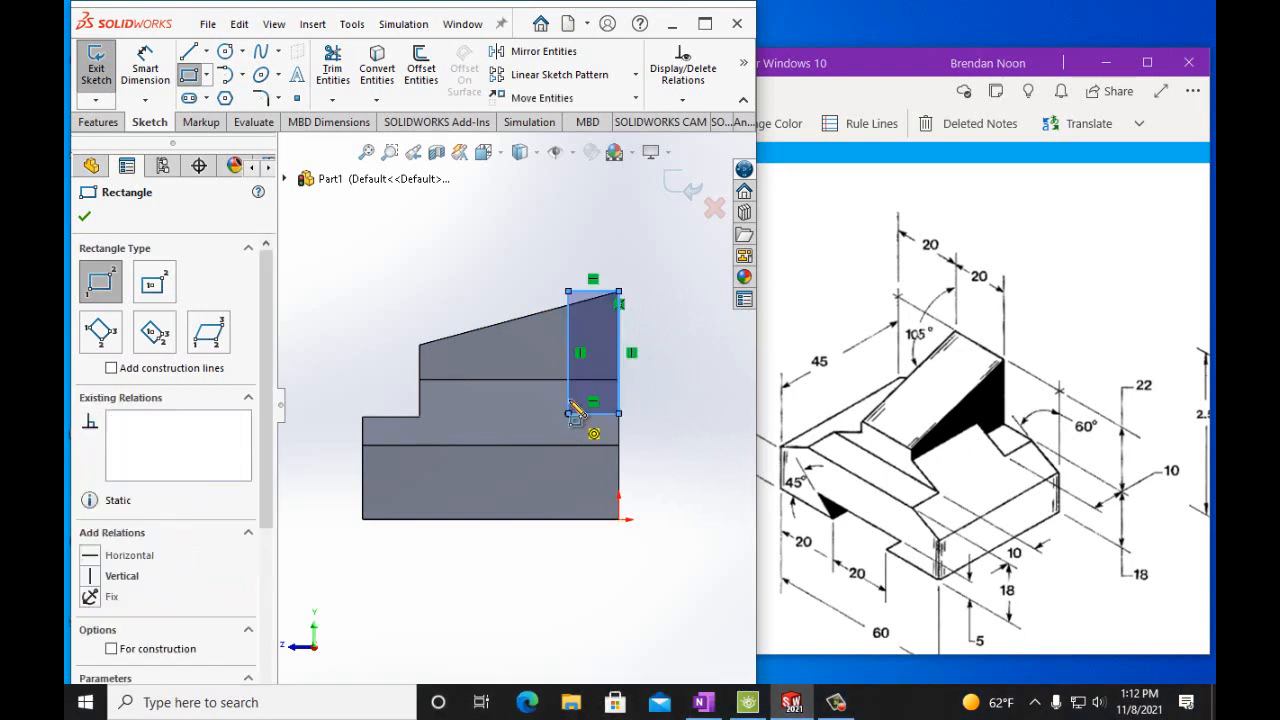
Dimension the rectangle to 10 mm wide and 22 mm high
{"action": "left_click", "coordinate": [147, 68]}
{"action": "left_click", "coordinate": [593, 291]}
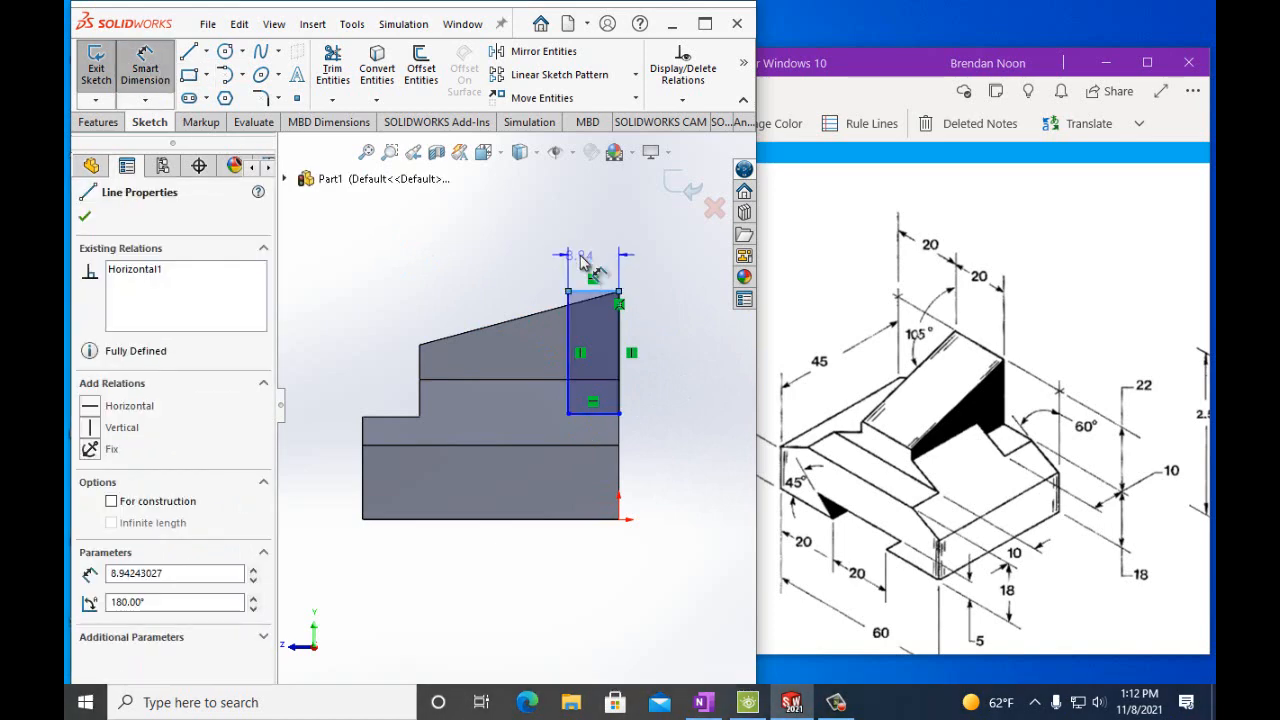
{"action": "left_click", "coordinate": [583, 258]}
{"action": "type", "text": "10mm"}
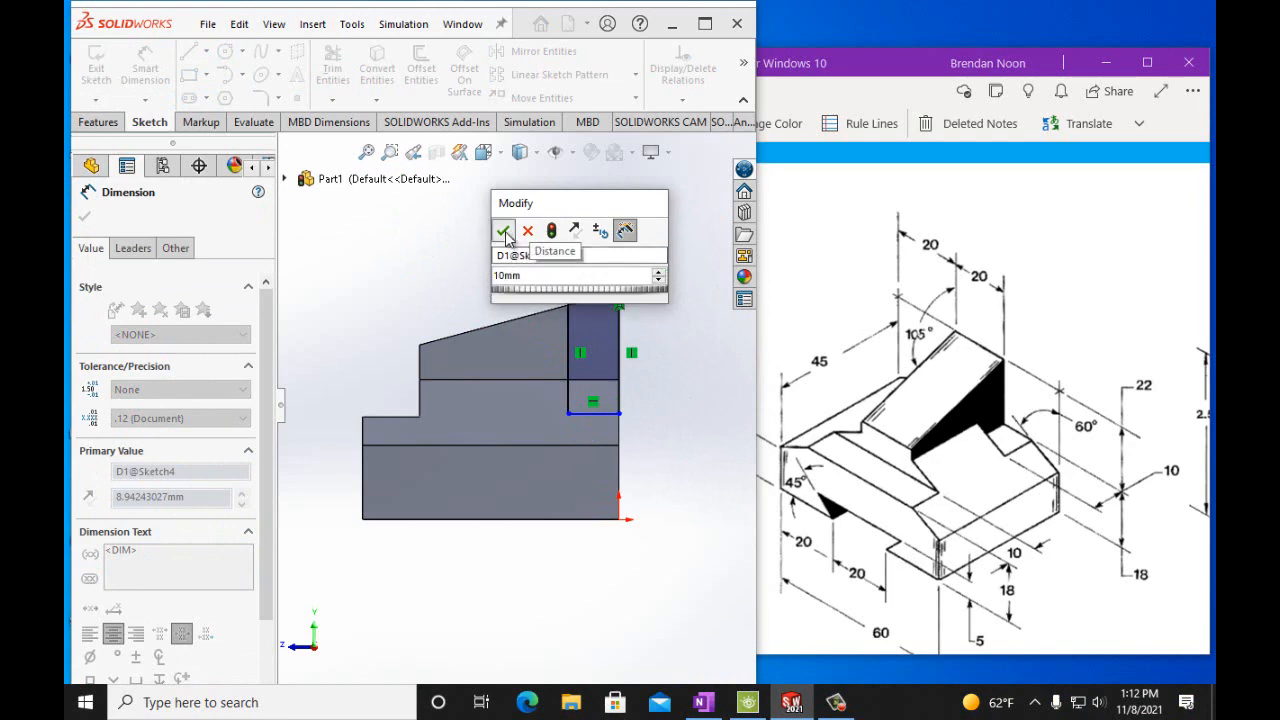
{"action": "left_click", "coordinate": [503, 230]}
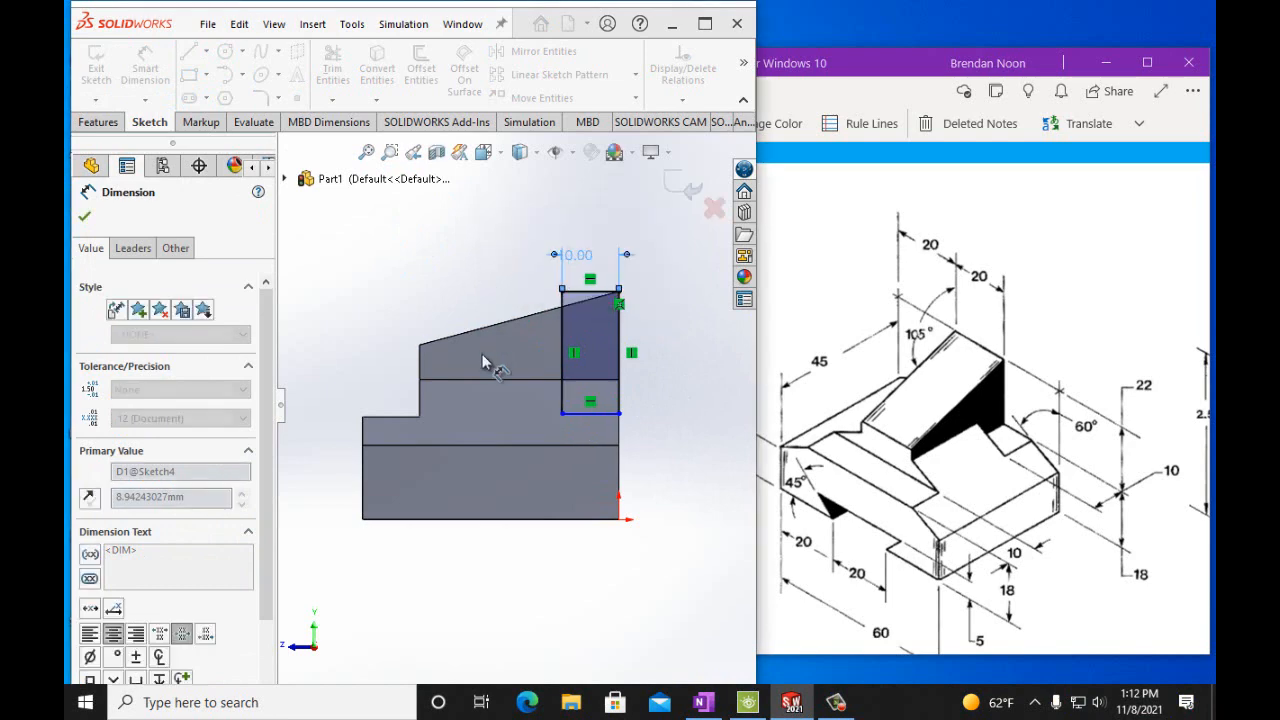
{"action": "left_click", "coordinate": [561, 407]}
{"action": "left_click", "coordinate": [531, 401]}
{"action": "type", "text": "22"}
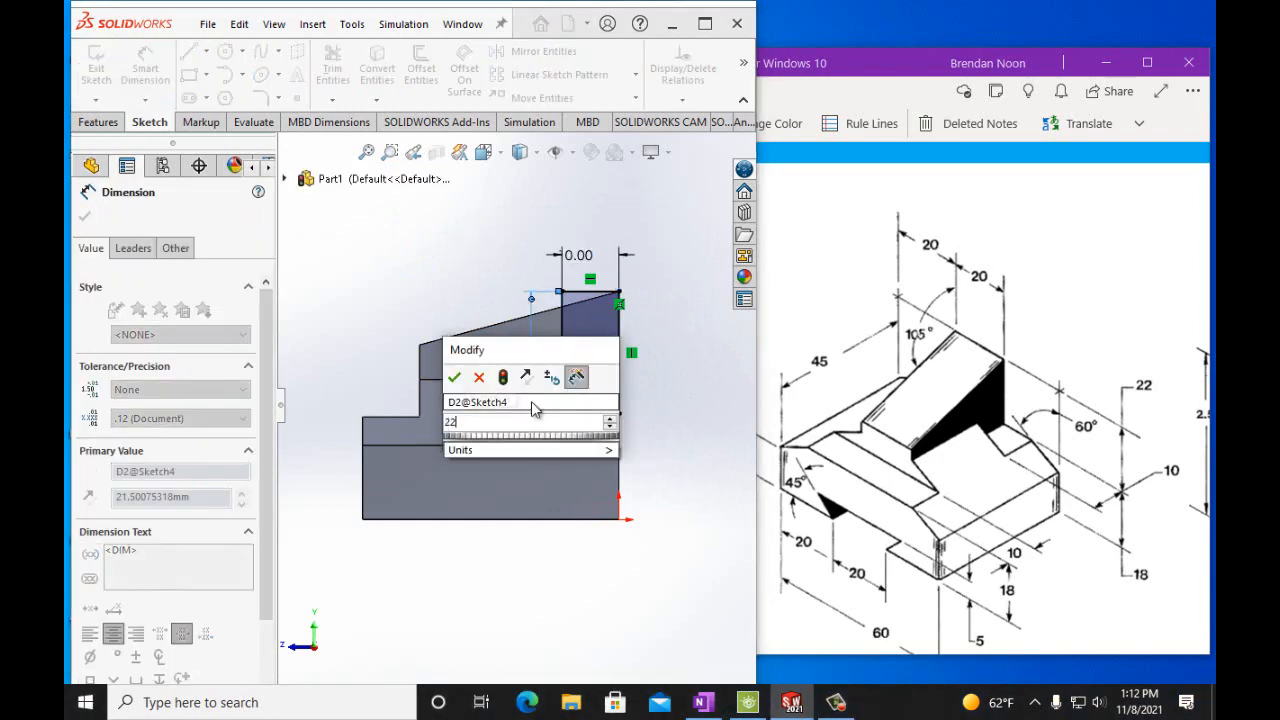
{"action": "type", "text": "mm"}
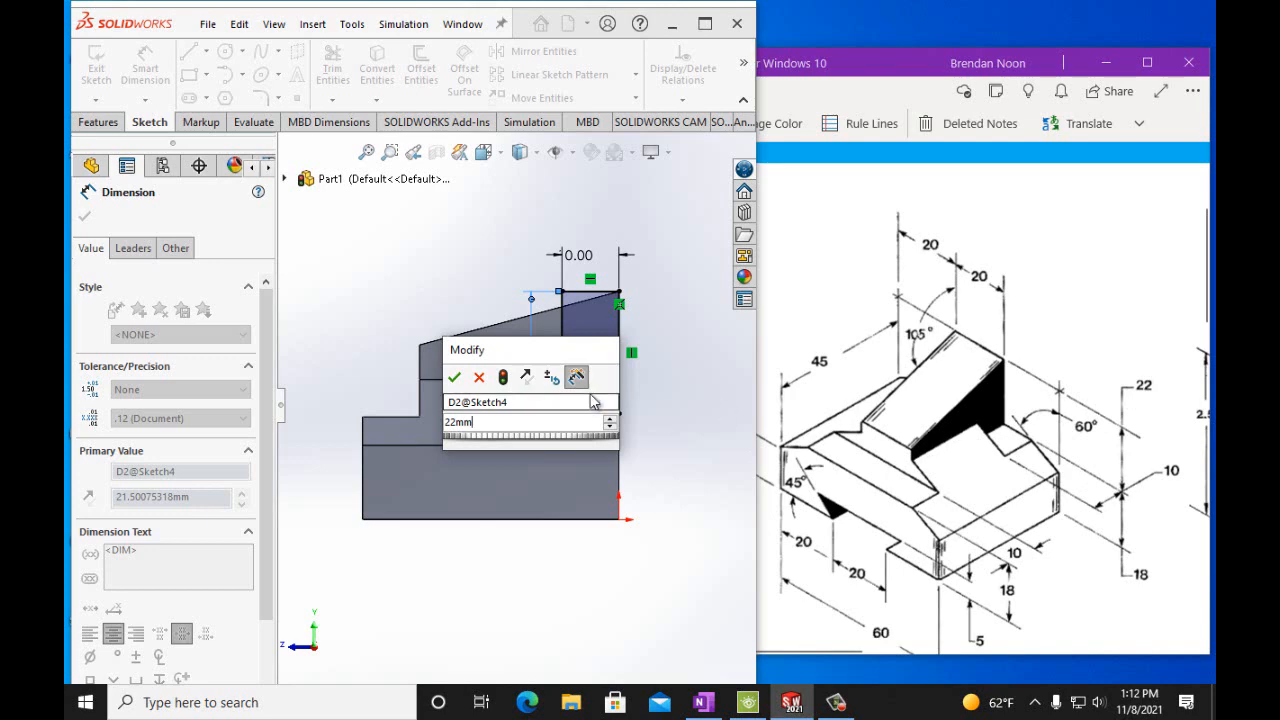
{"action": "left_click", "coordinate": [455, 378]}
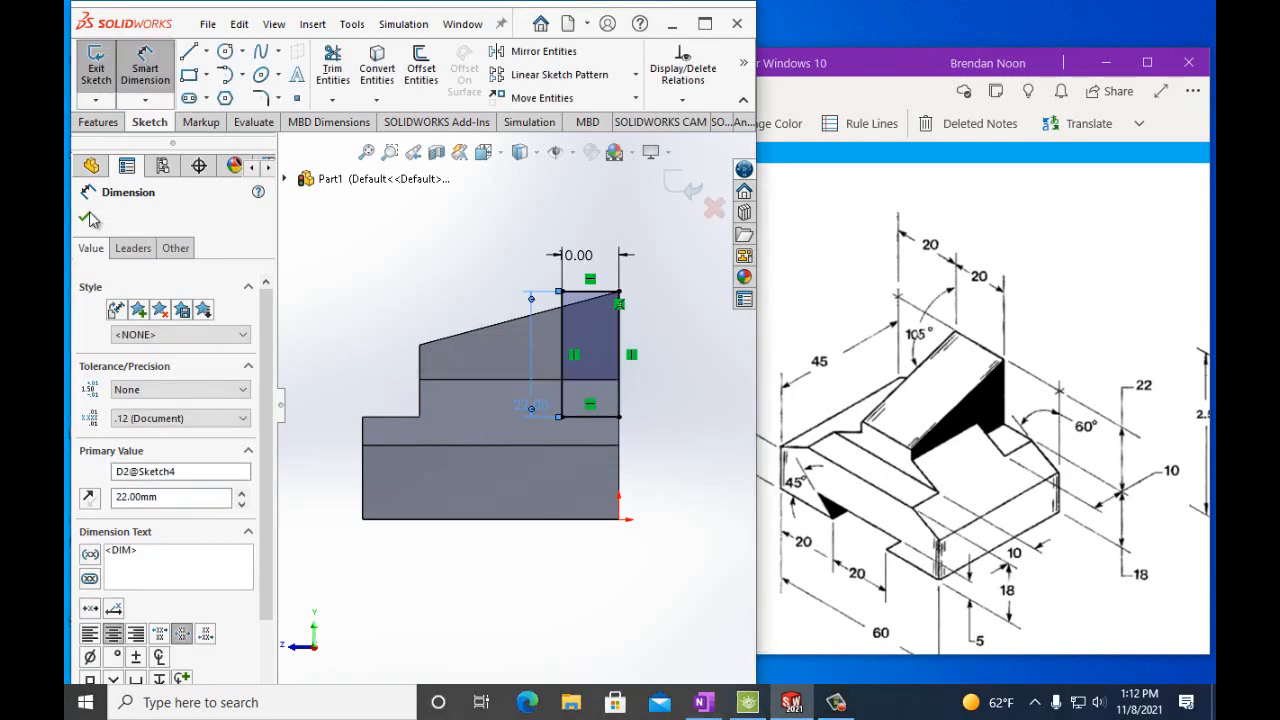
Cut the rectangle 31 mm blind as an extruded cut, directed outward from the upper block over the sloped shoulder
{"action": "left_click", "coordinate": [98, 122]}
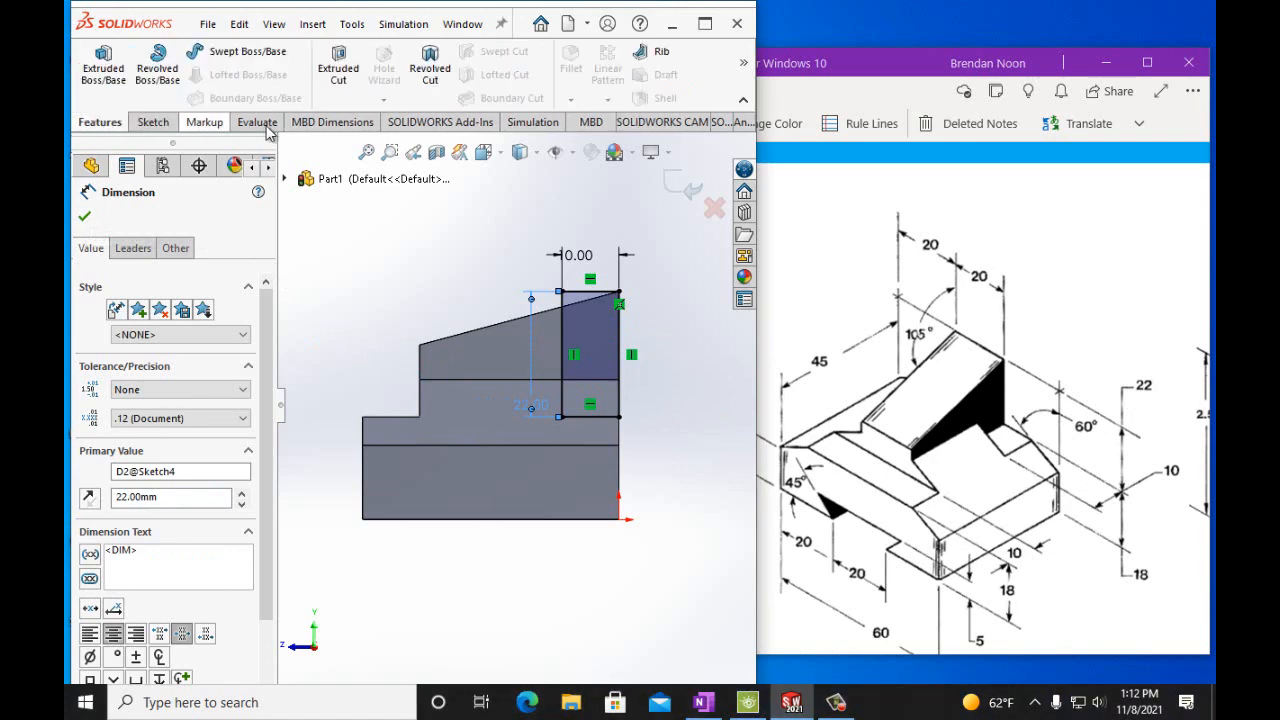
{"action": "left_click", "coordinate": [338, 68]}
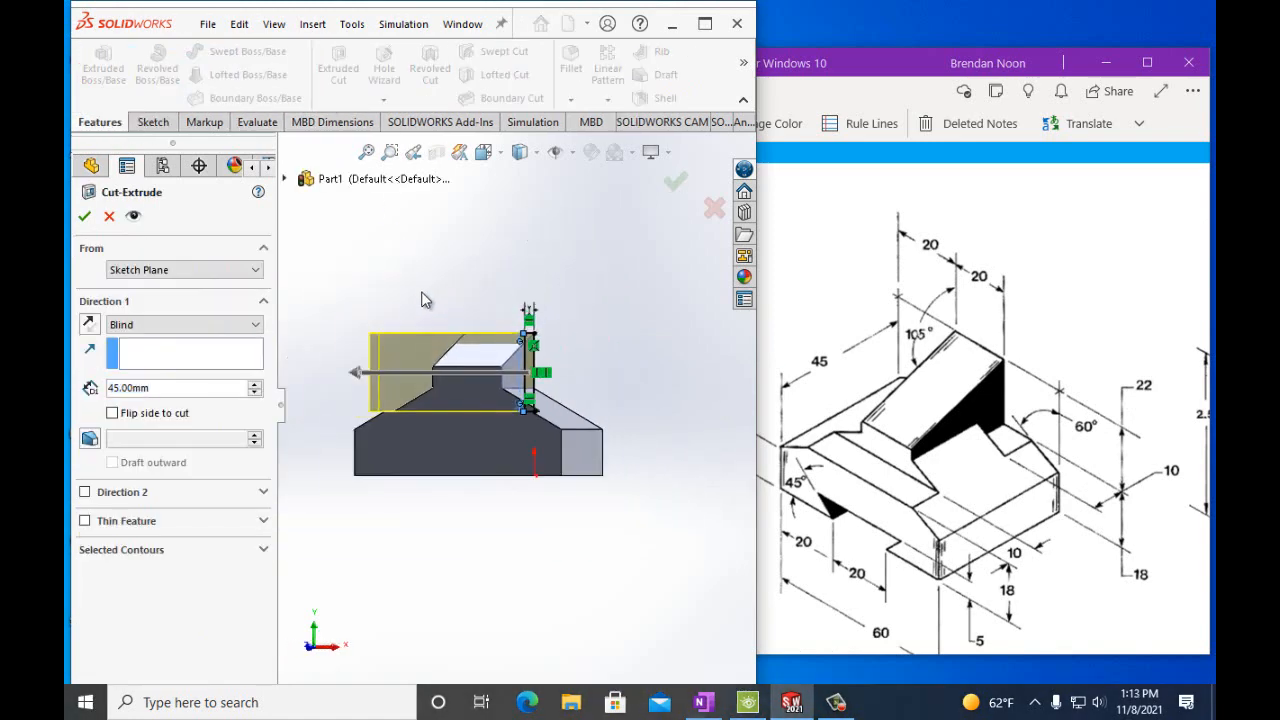
{"action": "left_click_drag", "start_coordinate": [360, 366], "coordinate": [640, 410]}
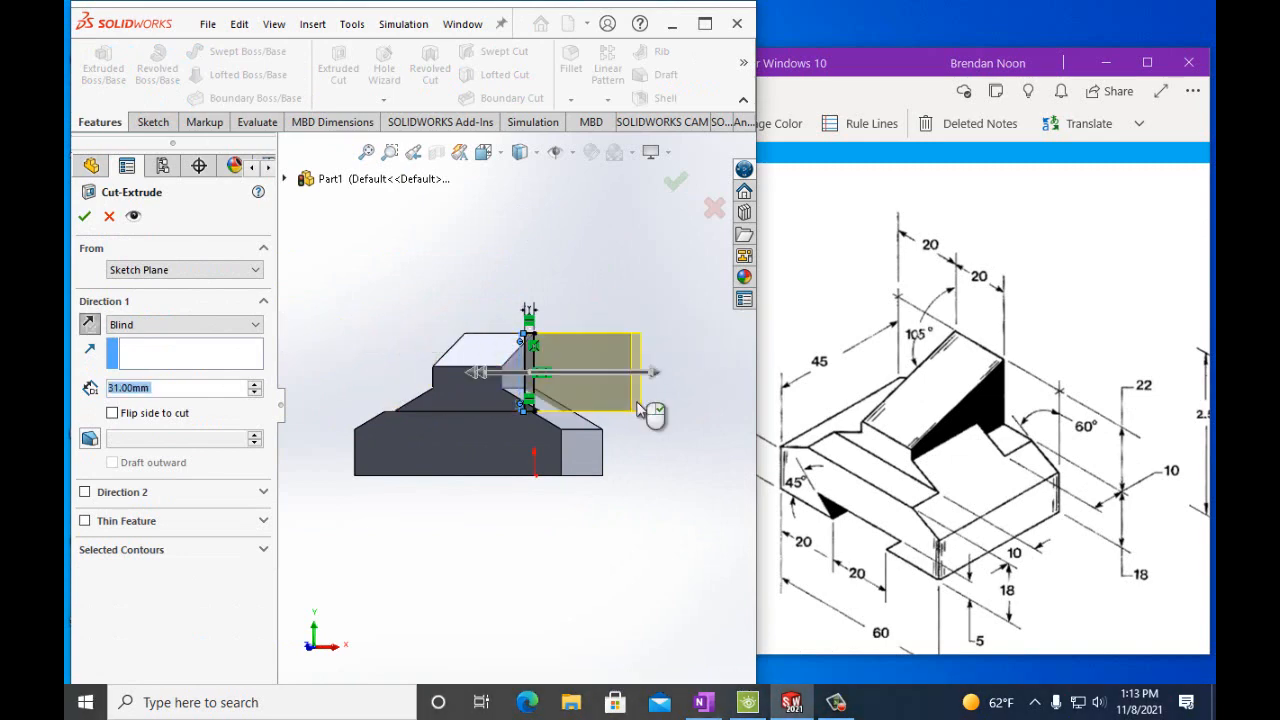
{"action": "left_click", "coordinate": [84, 216]}
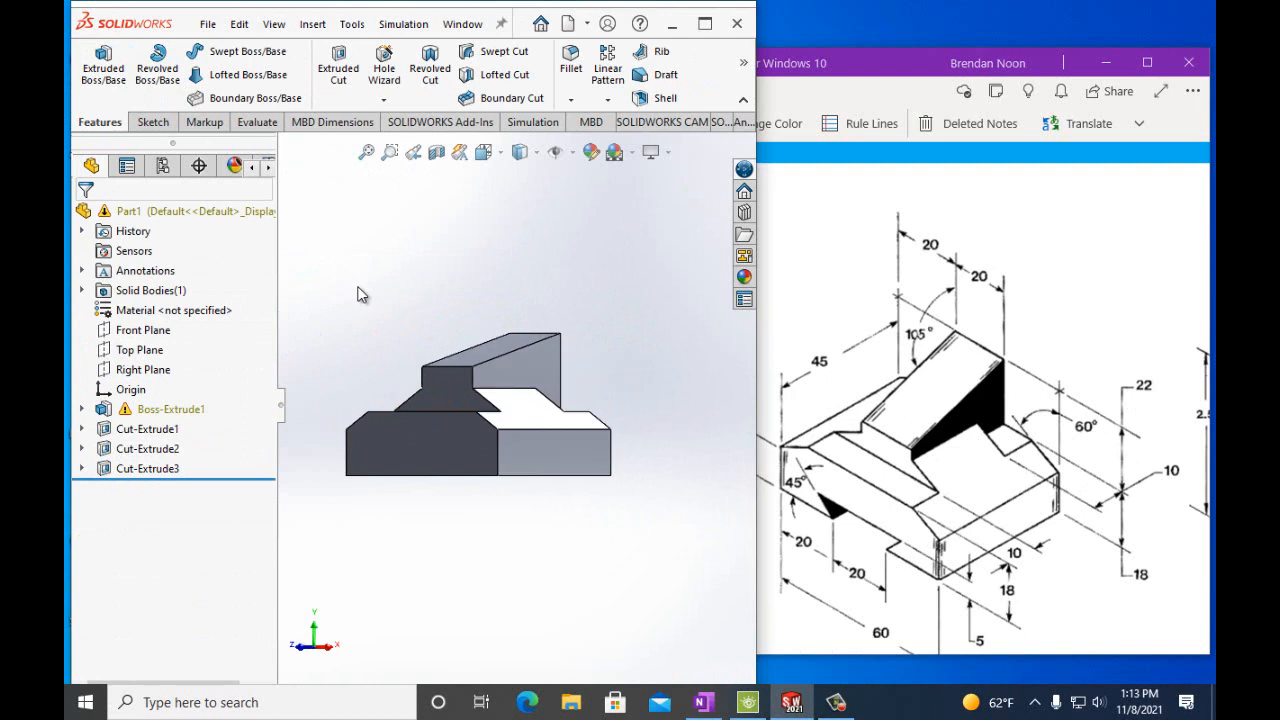
Start a new sketch on the opposite side face of the upper block, viewed straight on
{"action": "key", "text": "ctrl+7"}
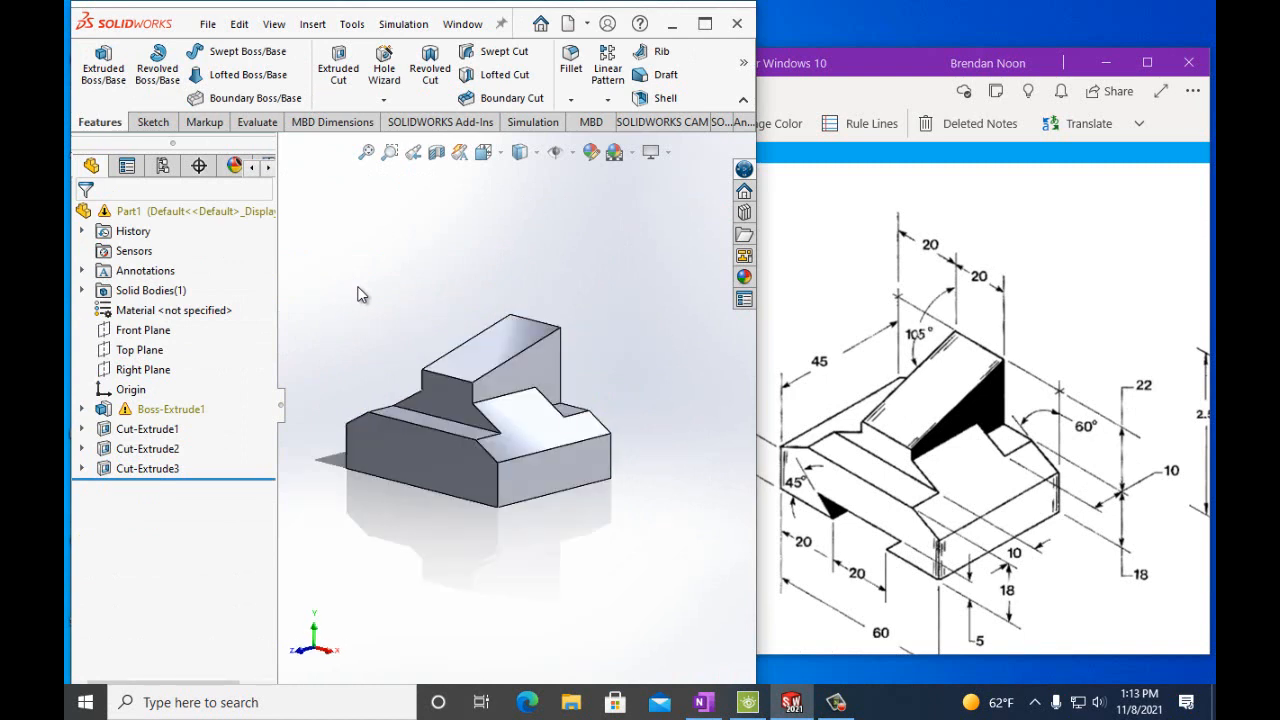
{"action": "key", "text": "Right"}
{"action": "key", "text": "Right"}
{"action": "key", "text": "Right"}
{"action": "key", "text": "Right"}
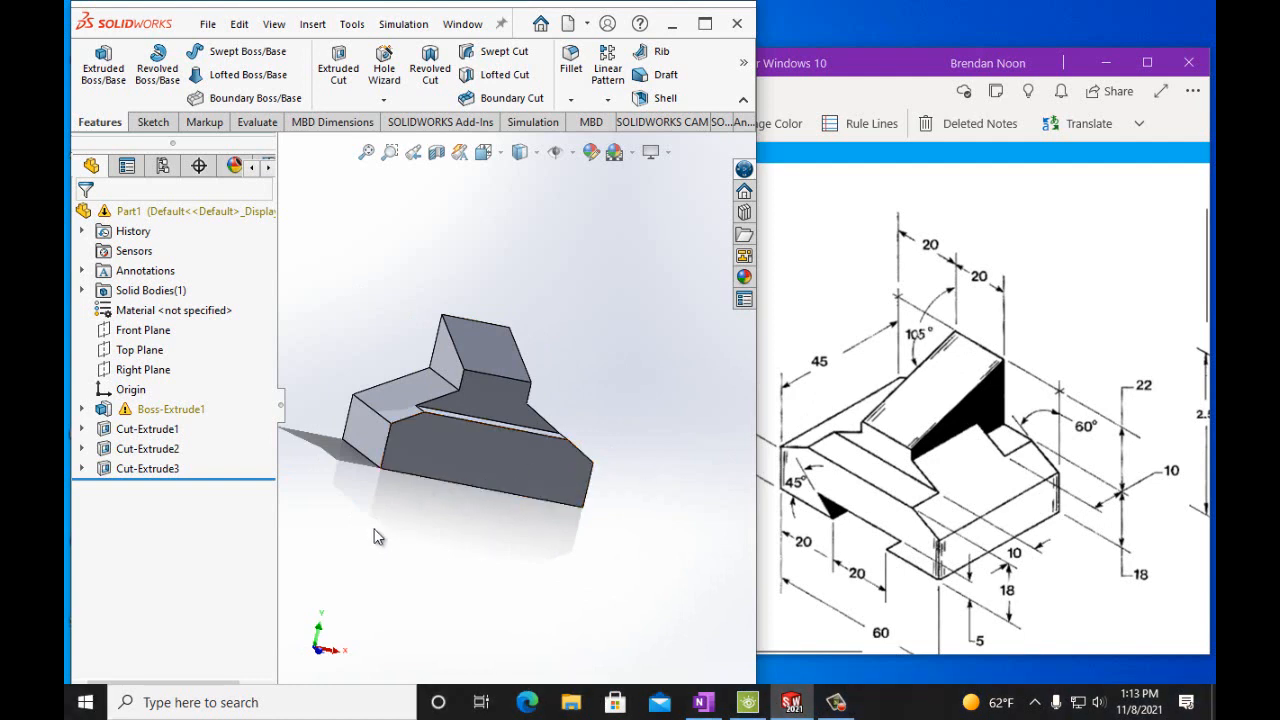
{"action": "left_click", "coordinate": [501, 157]}
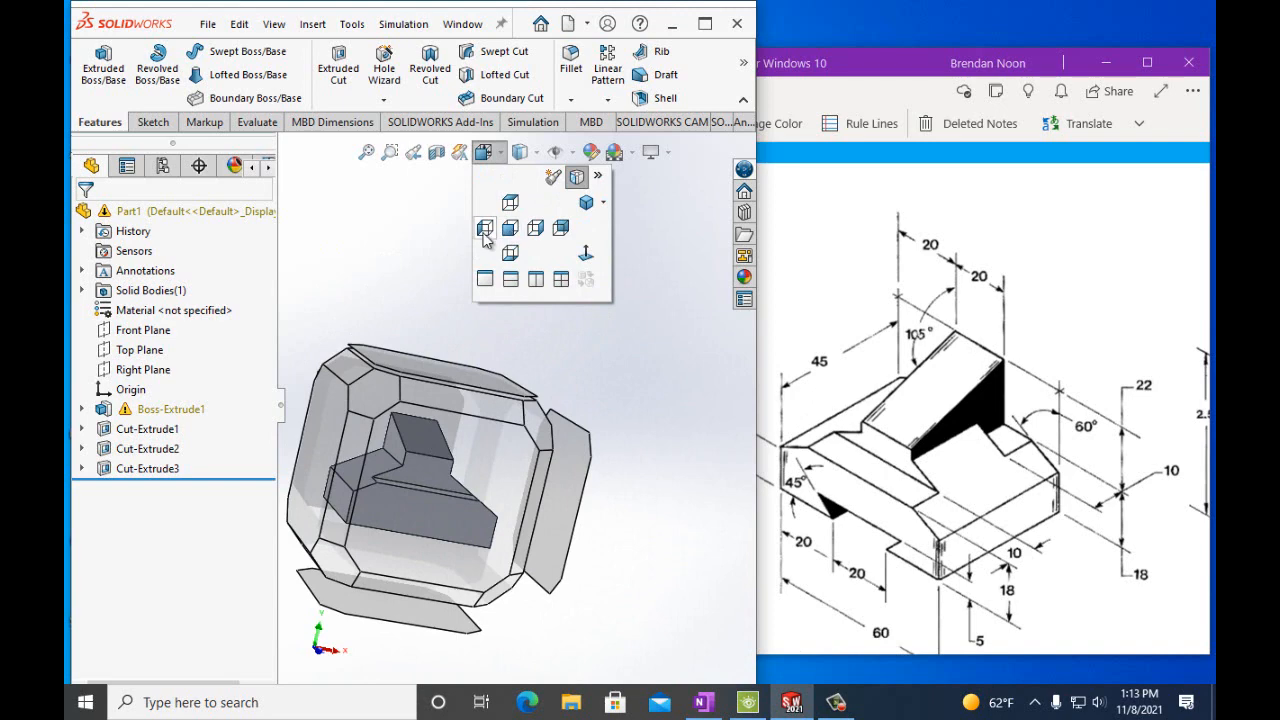
{"action": "left_click", "coordinate": [484, 229]}
{"action": "left_click", "coordinate": [360, 311]}
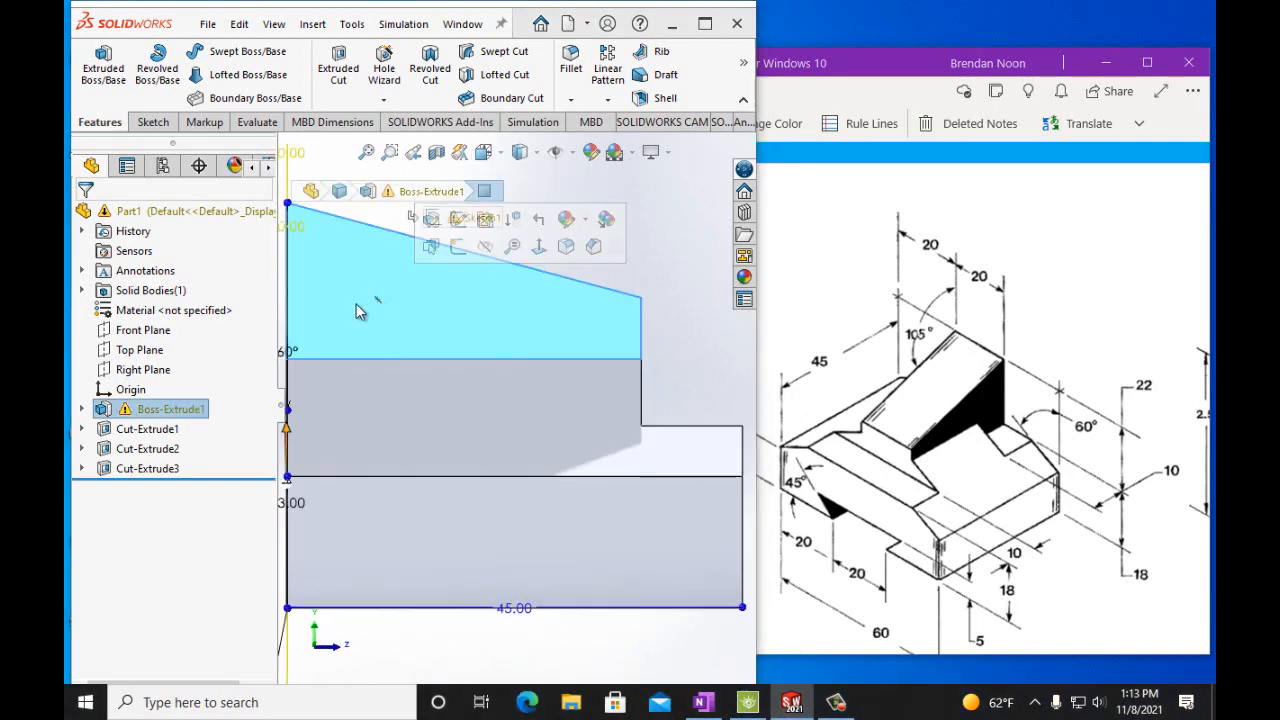
{"action": "key", "text": "f"}
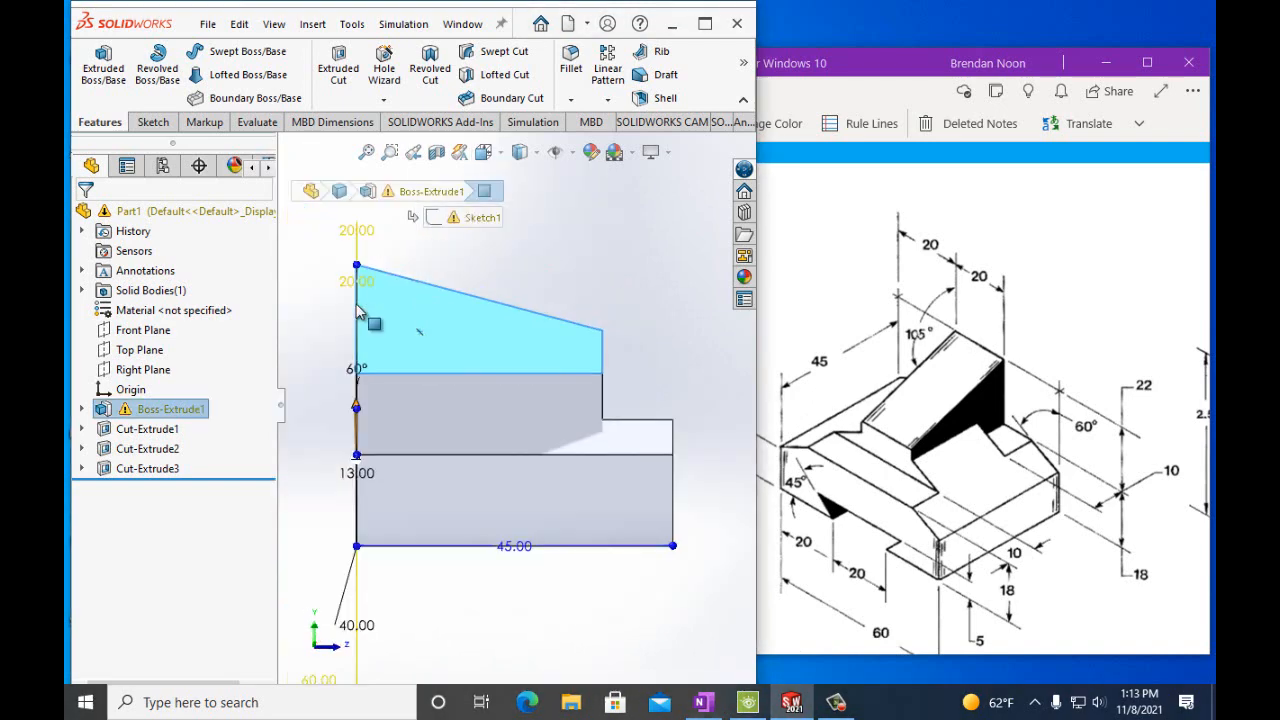
{"action": "left_click", "coordinate": [153, 122]}
{"action": "left_click", "coordinate": [98, 64]}
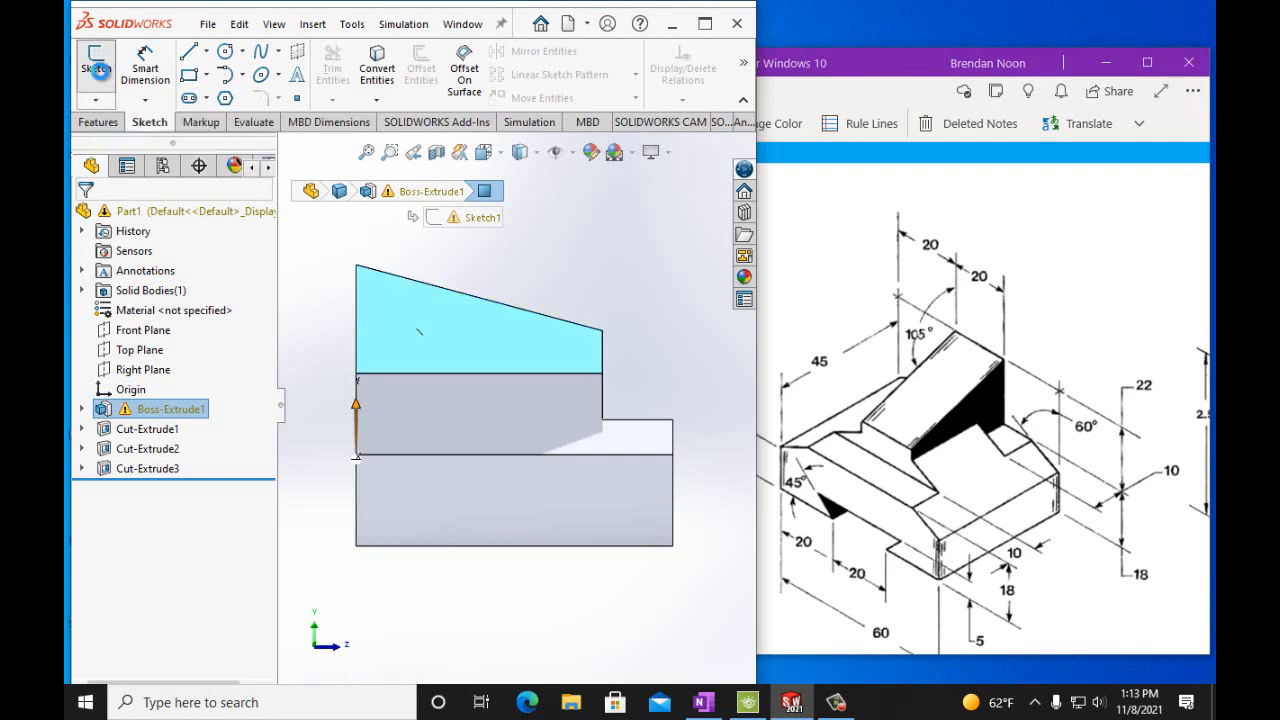
Sketch a corner rectangle about 8.3 by 20.9 mm from the top rear corner of the opposite side face
{"action": "left_click", "coordinate": [190, 80]}
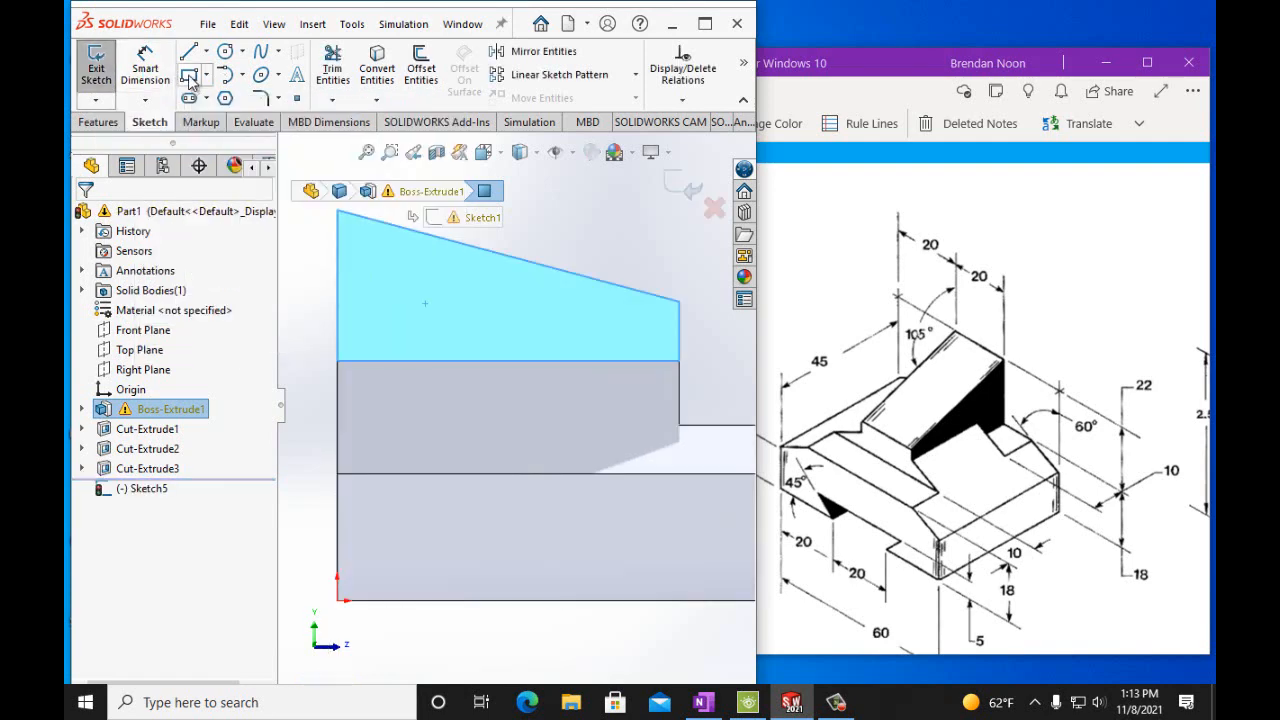
{"action": "left_click", "coordinate": [337, 211]}
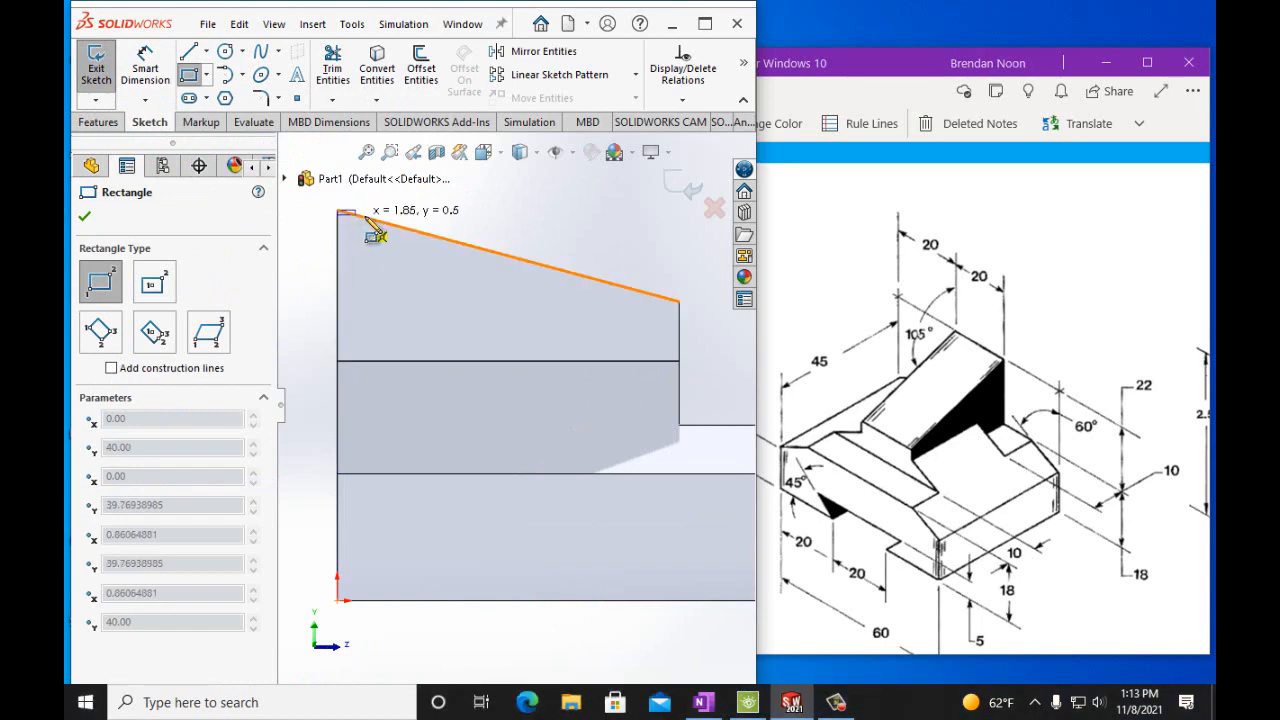
{"action": "left_click", "coordinate": [419, 413]}
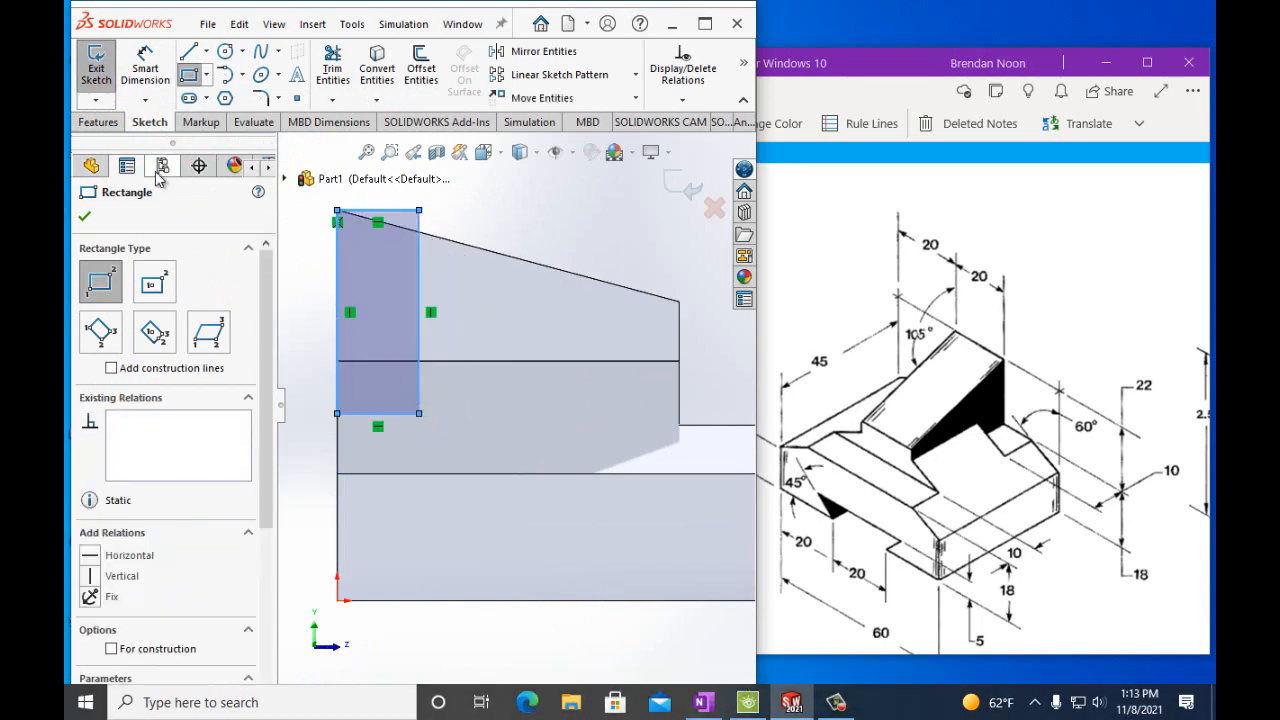
Set the opposite side's rectangle to 10 mm wide and 22 mm high with dimensions
{"action": "left_click", "coordinate": [145, 68]}
{"action": "left_click", "coordinate": [393, 212]}
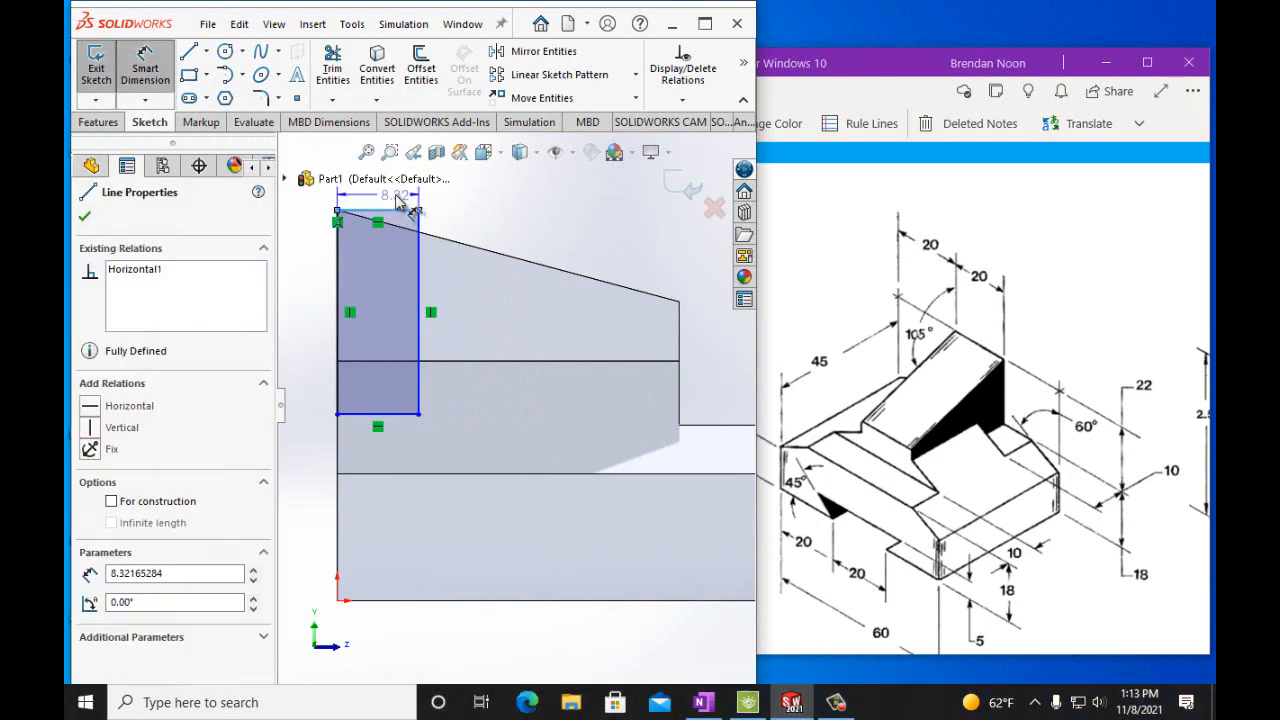
{"action": "left_click", "coordinate": [398, 200]}
{"action": "type", "text": "10mm"}
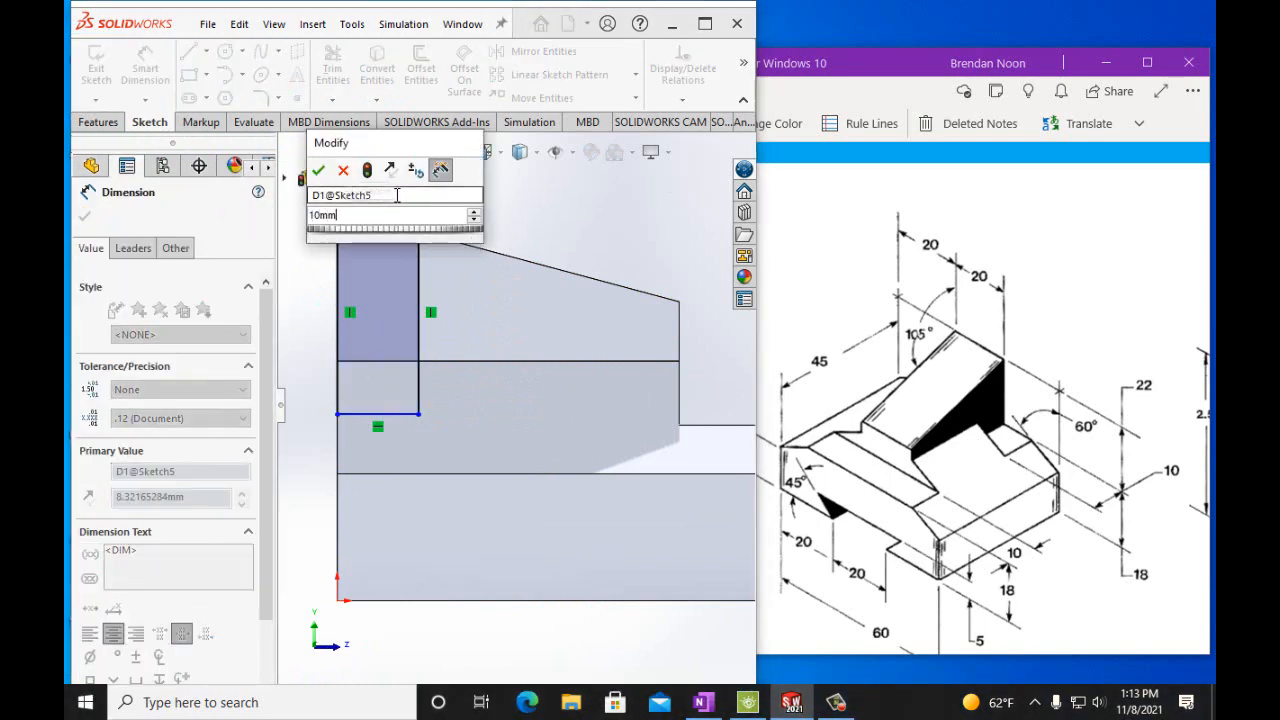
{"action": "left_click", "coordinate": [318, 170]}
{"action": "left_click", "coordinate": [436, 283]}
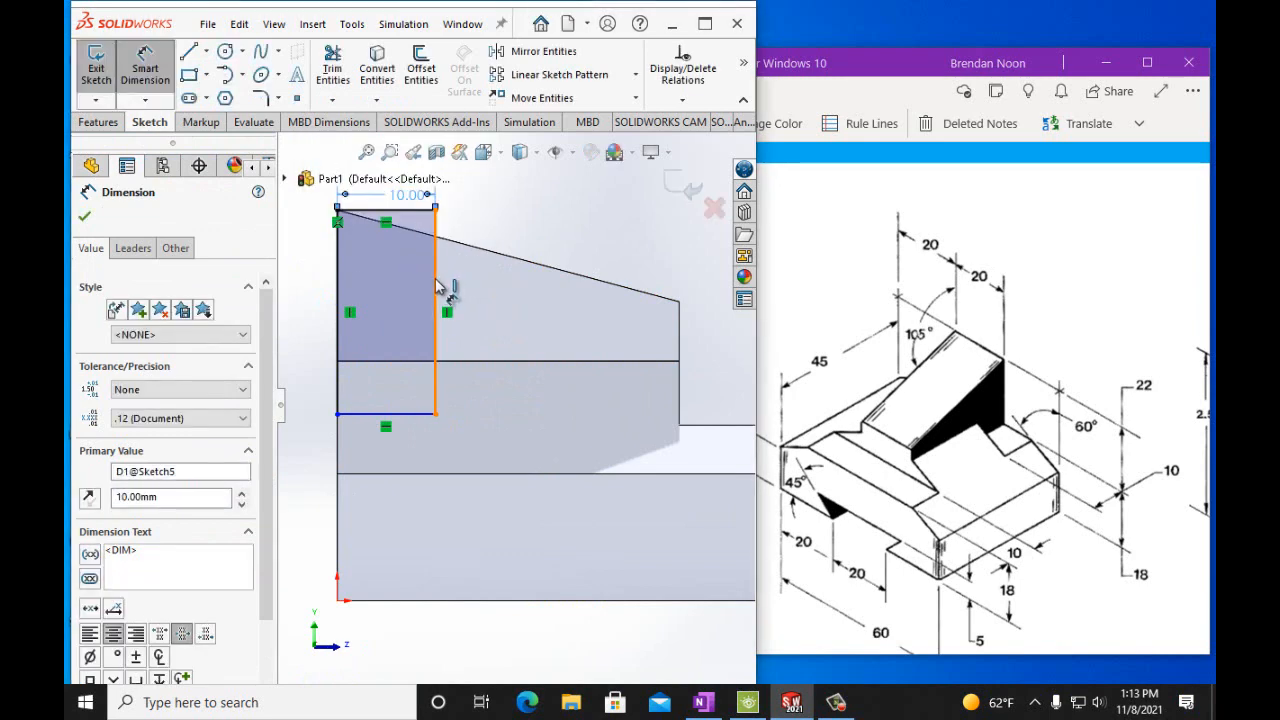
{"action": "left_click", "coordinate": [460, 290]}
{"action": "type", "text": "22mm"}
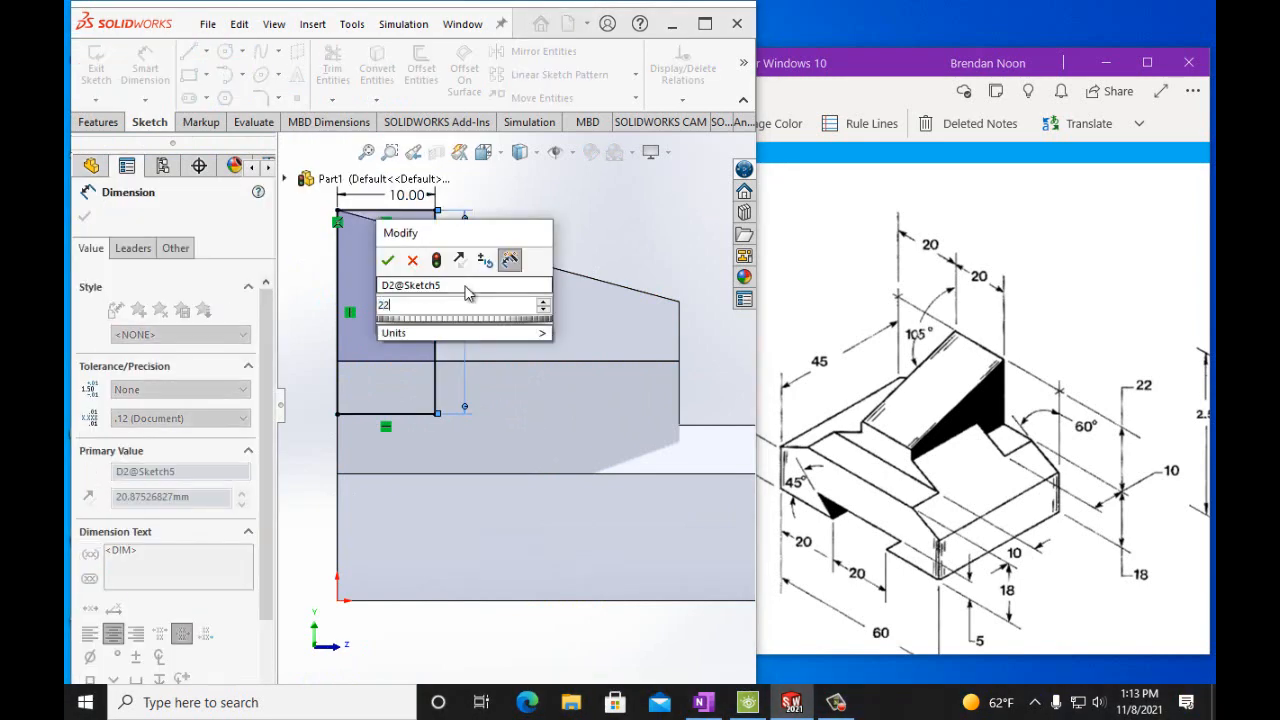
{"action": "left_click", "coordinate": [388, 260]}
{"action": "left_click", "coordinate": [87, 217]}
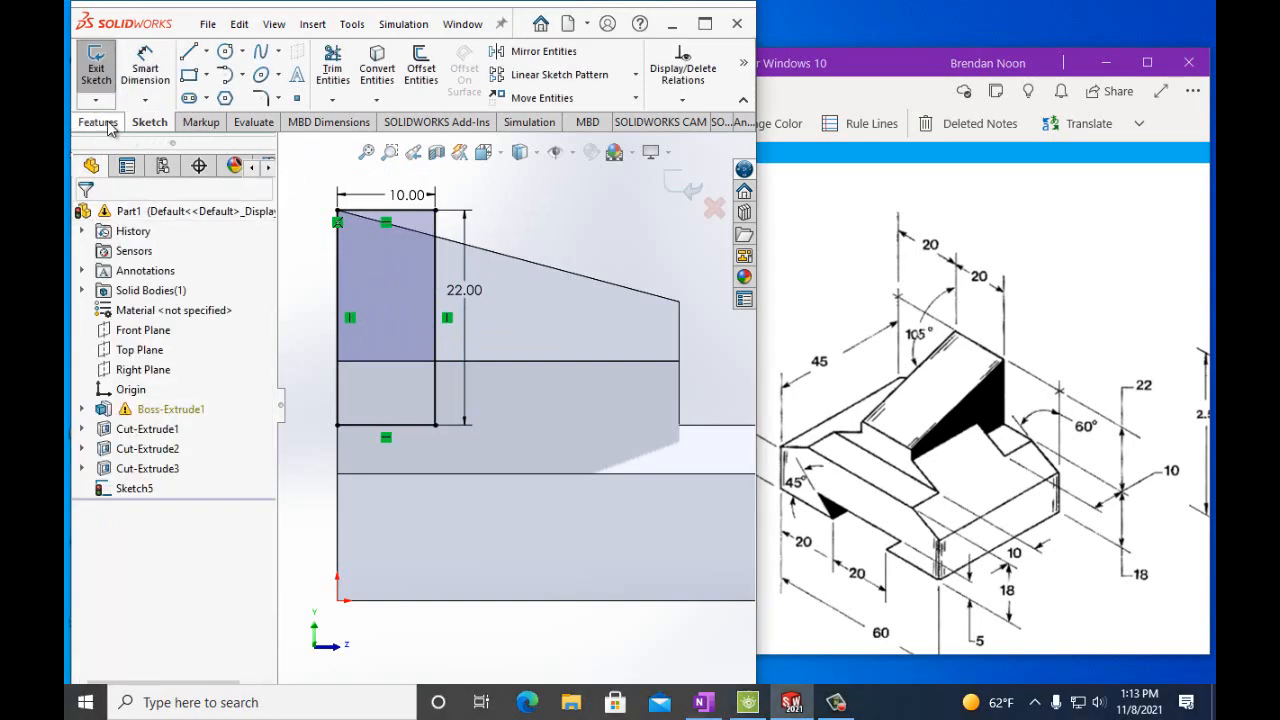
Cut the second rectangle 17 mm blind as an extruded cut, directed outward over the opposite sloped shoulder
{"action": "left_click", "coordinate": [100, 122]}
{"action": "left_click", "coordinate": [338, 70]}
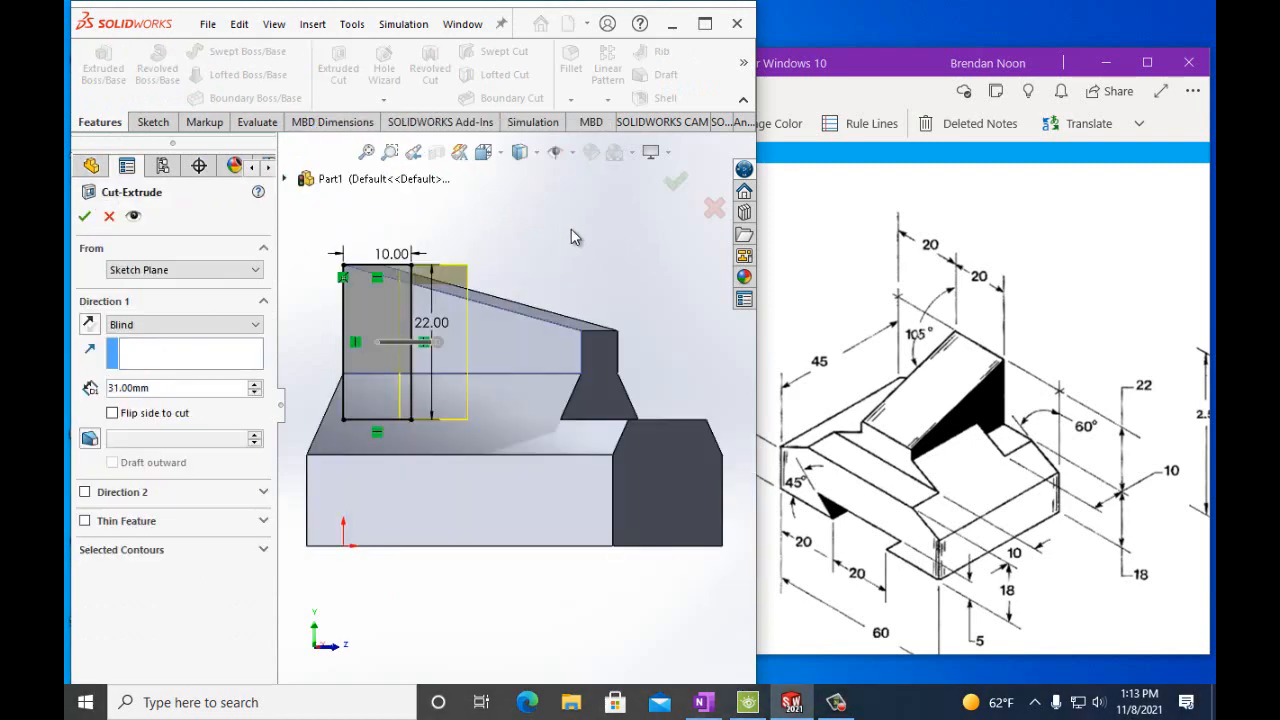
{"action": "left_click_drag", "start_coordinate": [688, 350], "coordinate": [323, 378]}
{"action": "left_click", "coordinate": [84, 216]}
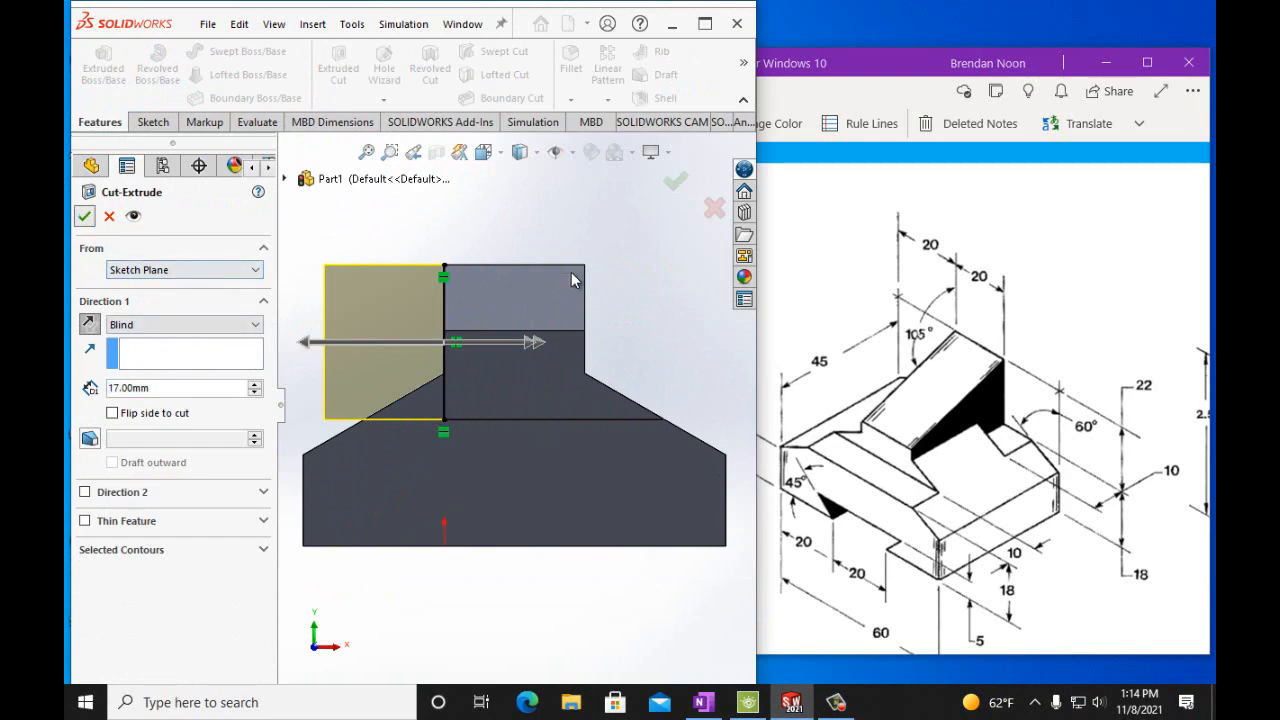
{"action": "left_click", "coordinate": [647, 282]}
Compare the rear notches on both shoulders with the drawing and bring the part to its front view
{"action": "key", "text": "Down"}
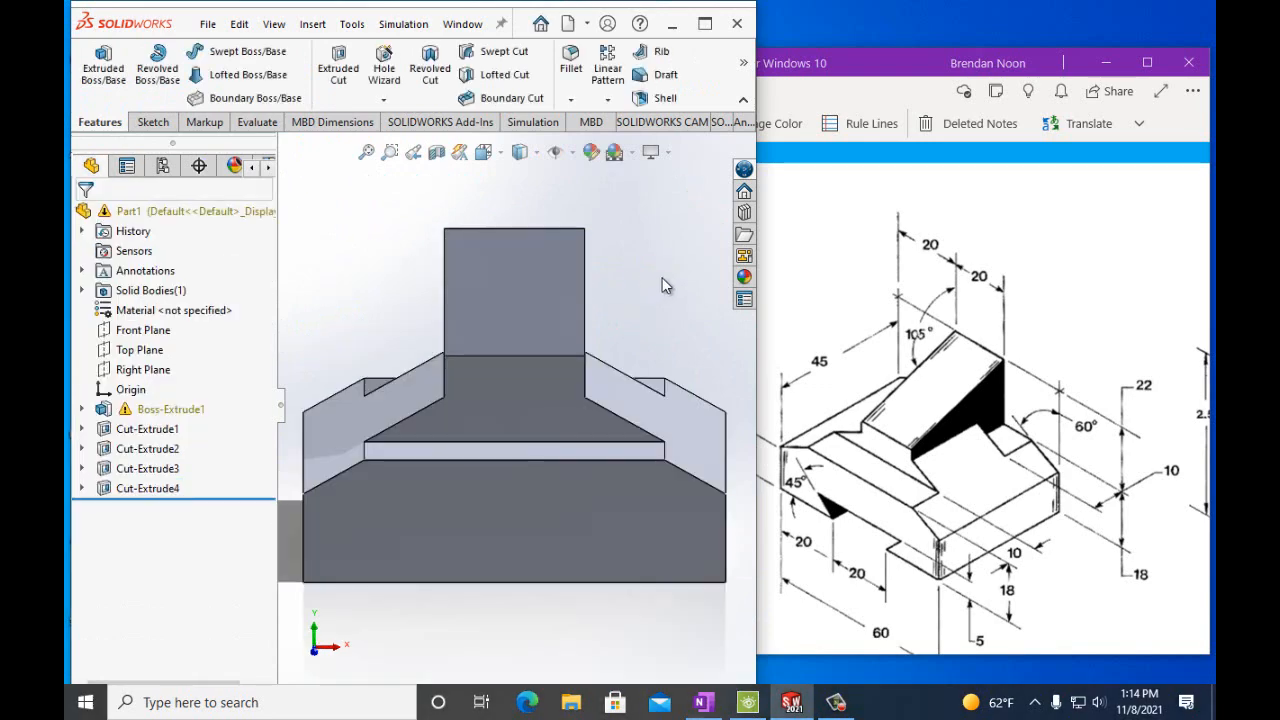
{"action": "scroll", "coordinate": [662, 278], "scroll_direction": "up", "scroll_amount": 2}
{"action": "key", "text": "Left"}
{"action": "key", "text": "Left"}
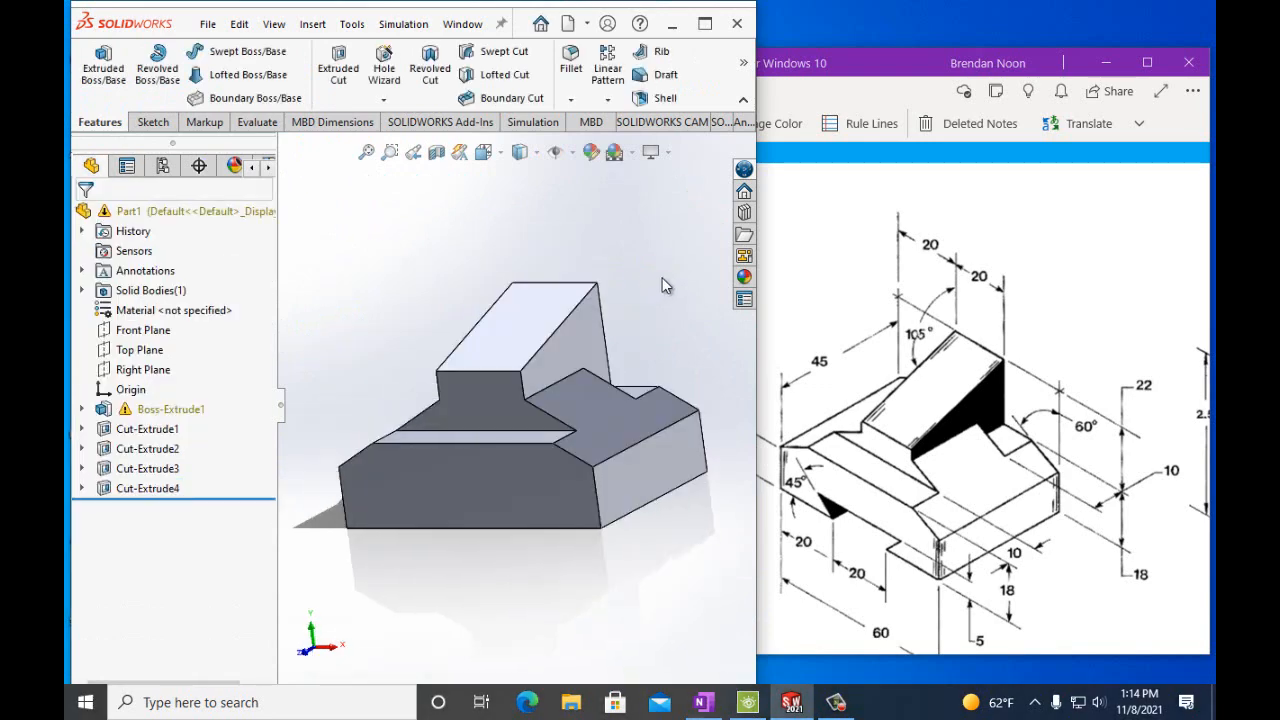
{"action": "key", "text": "Right"}
{"action": "key", "text": "Down"}
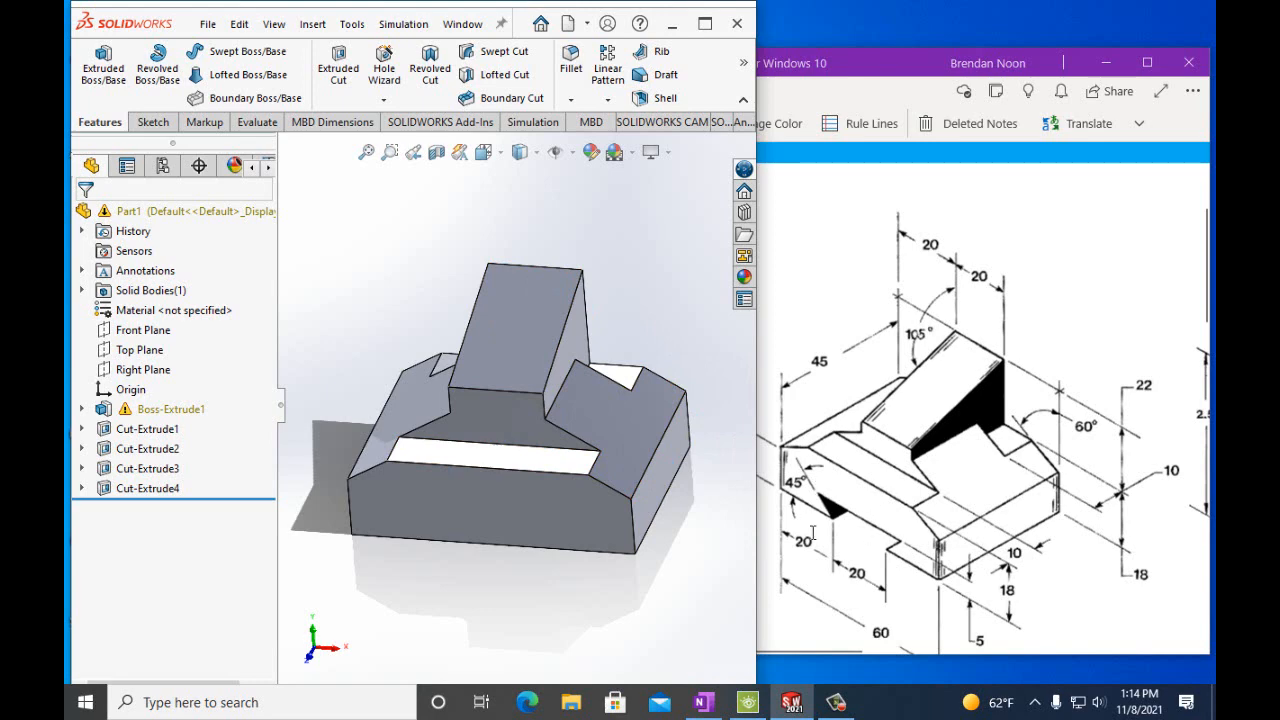
{"action": "left_click", "coordinate": [499, 155]}
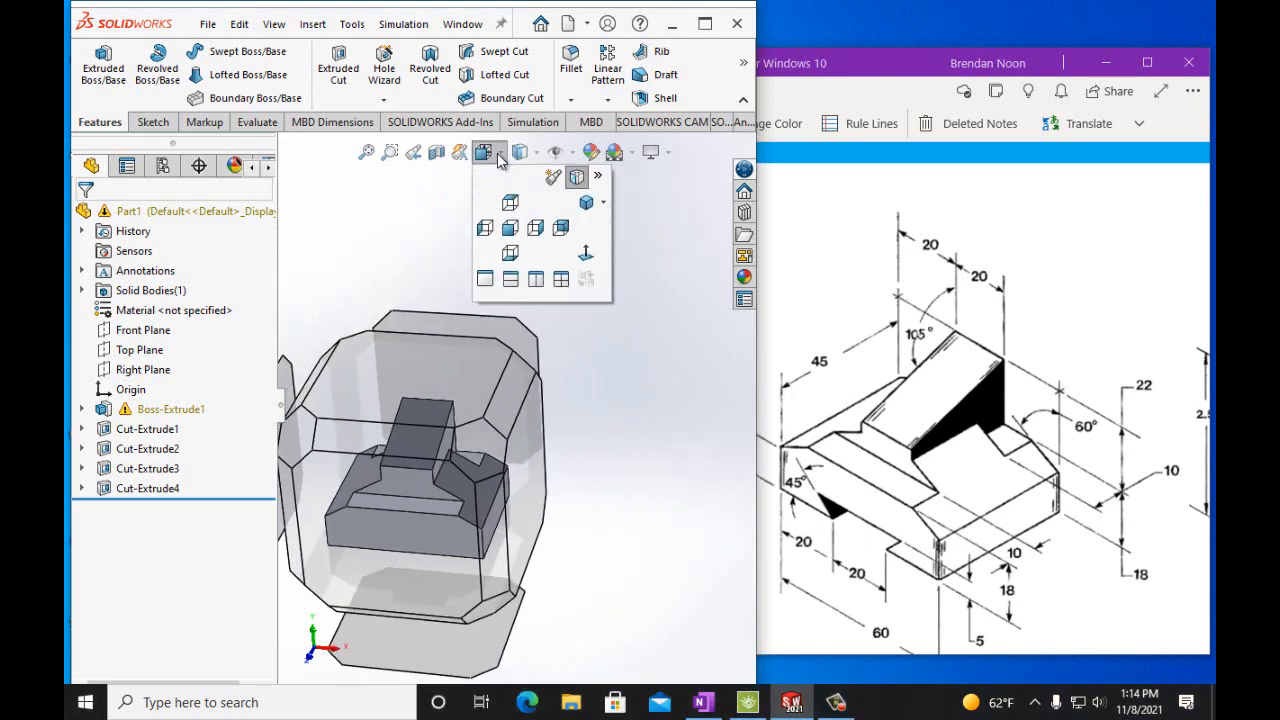
{"action": "left_click", "coordinate": [510, 226]}
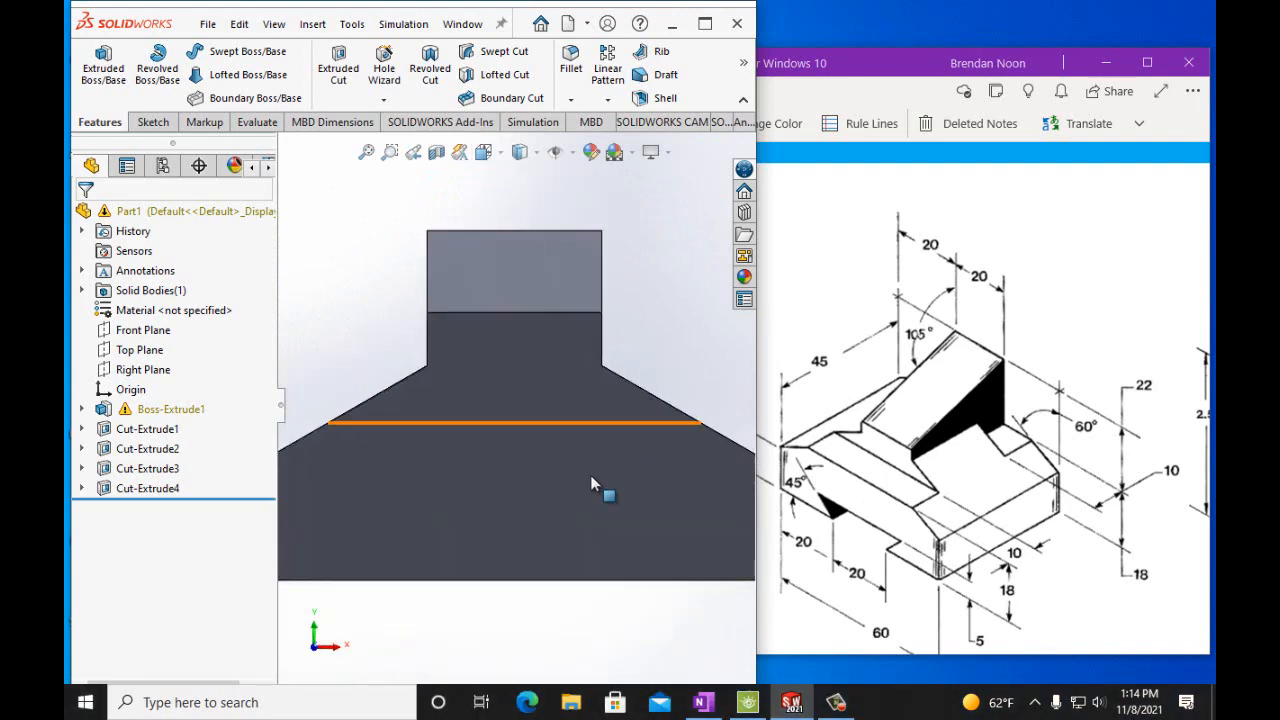
Sketch on the front face a bottom-edge line about 16.9 mm long and a 45° line about 5.2 mm long rising outward from its left end
{"action": "left_click", "coordinate": [501, 520]}
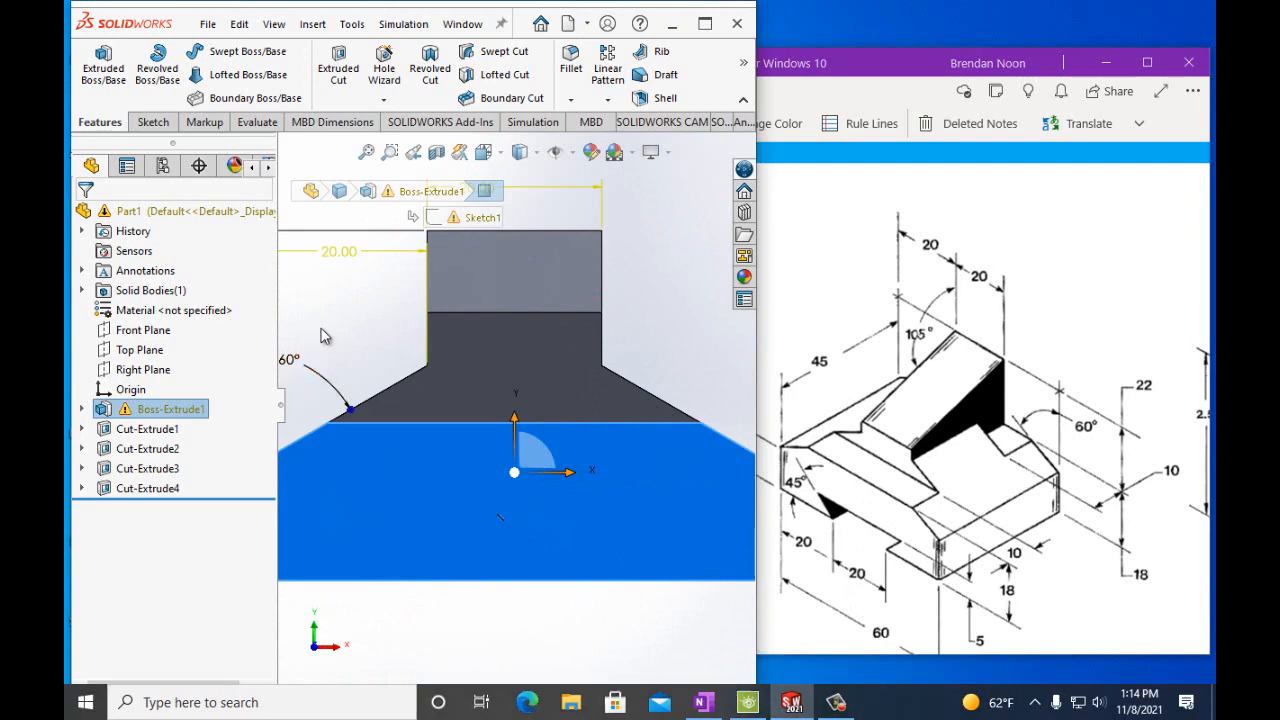
{"action": "left_click", "coordinate": [155, 122]}
{"action": "left_click", "coordinate": [96, 62]}
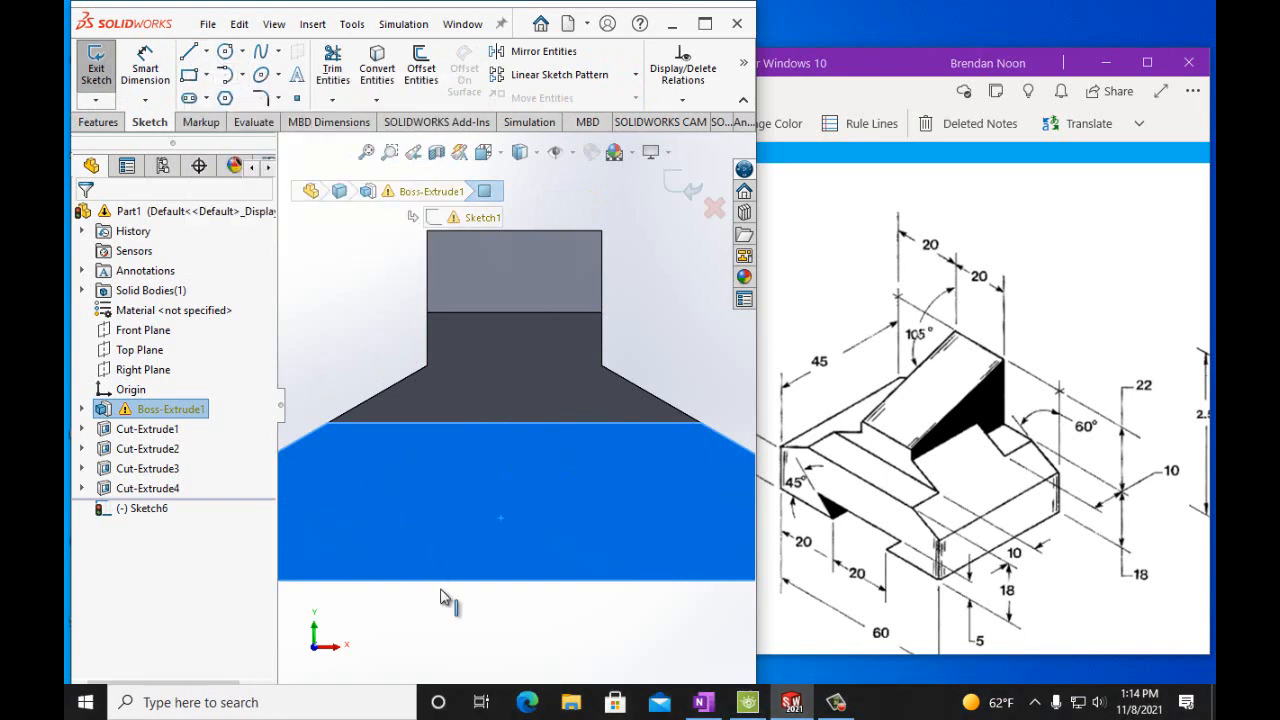
{"action": "scroll", "coordinate": [472, 635], "scroll_direction": "up", "scroll_amount": 2}
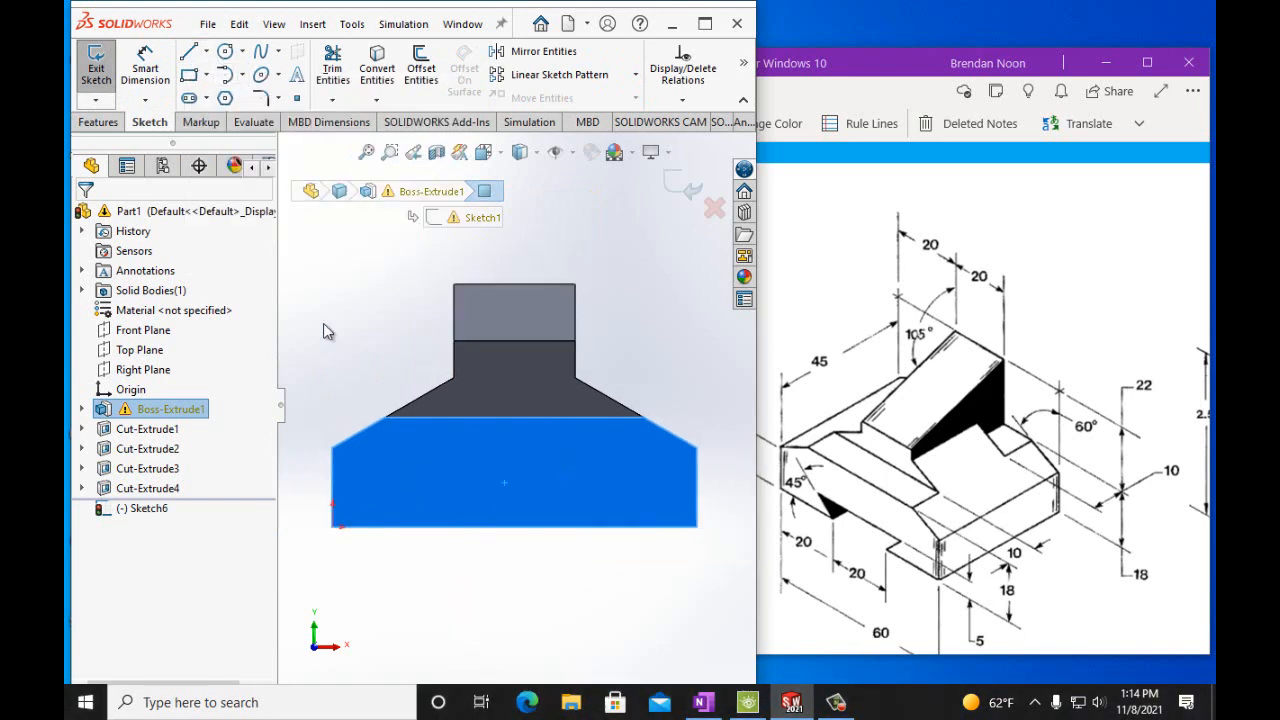
{"action": "left_click", "coordinate": [187, 55]}
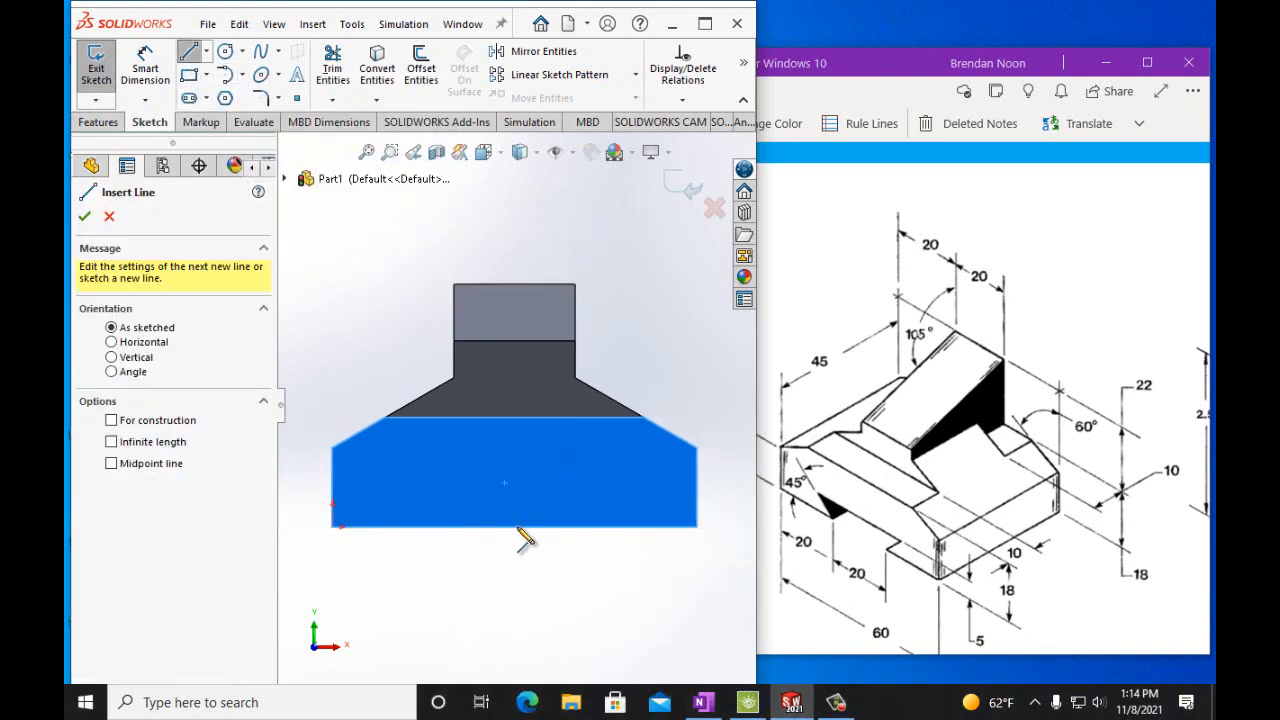
{"action": "left_click", "coordinate": [464, 527]}
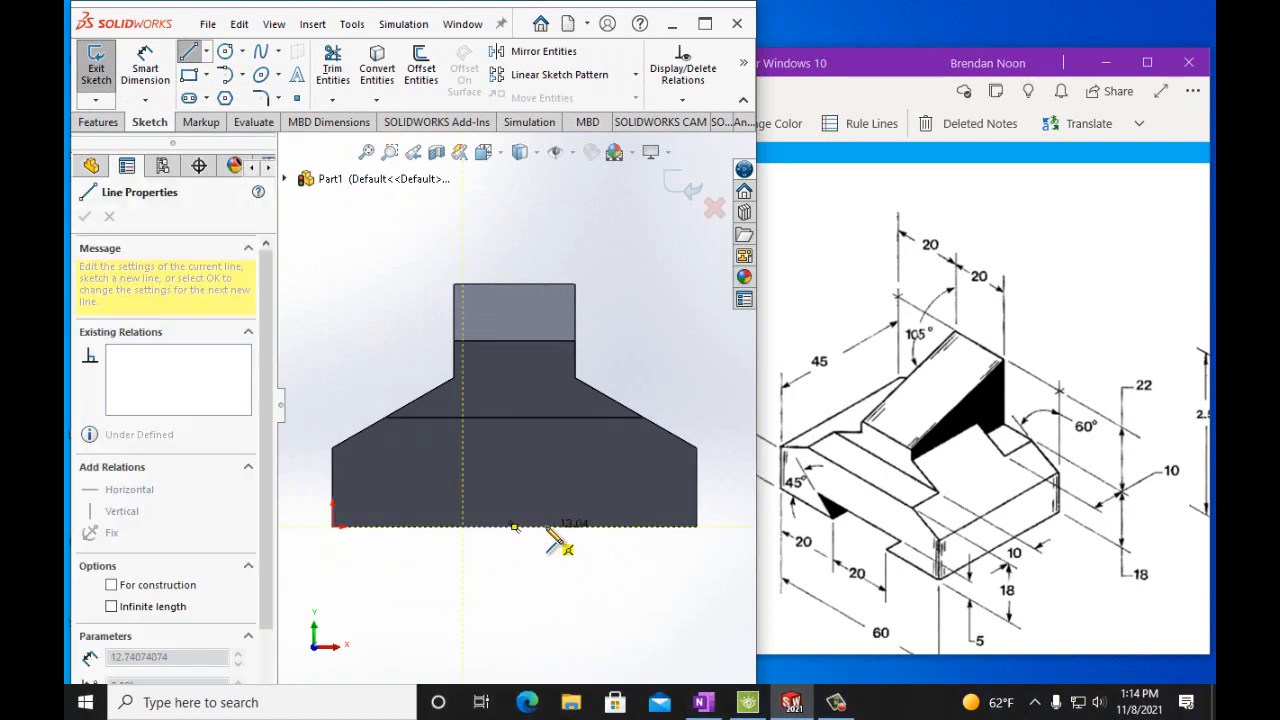
{"action": "double_click", "coordinate": [566, 527]}
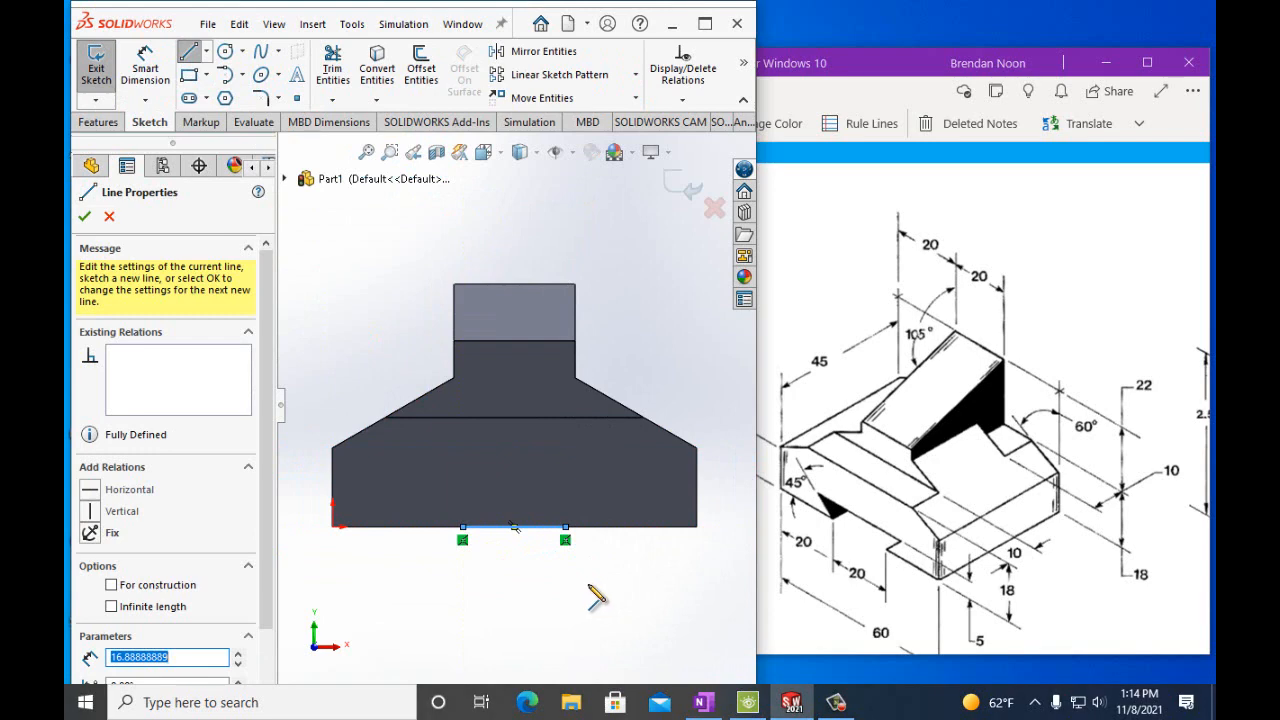
{"action": "left_click", "coordinate": [462, 527]}
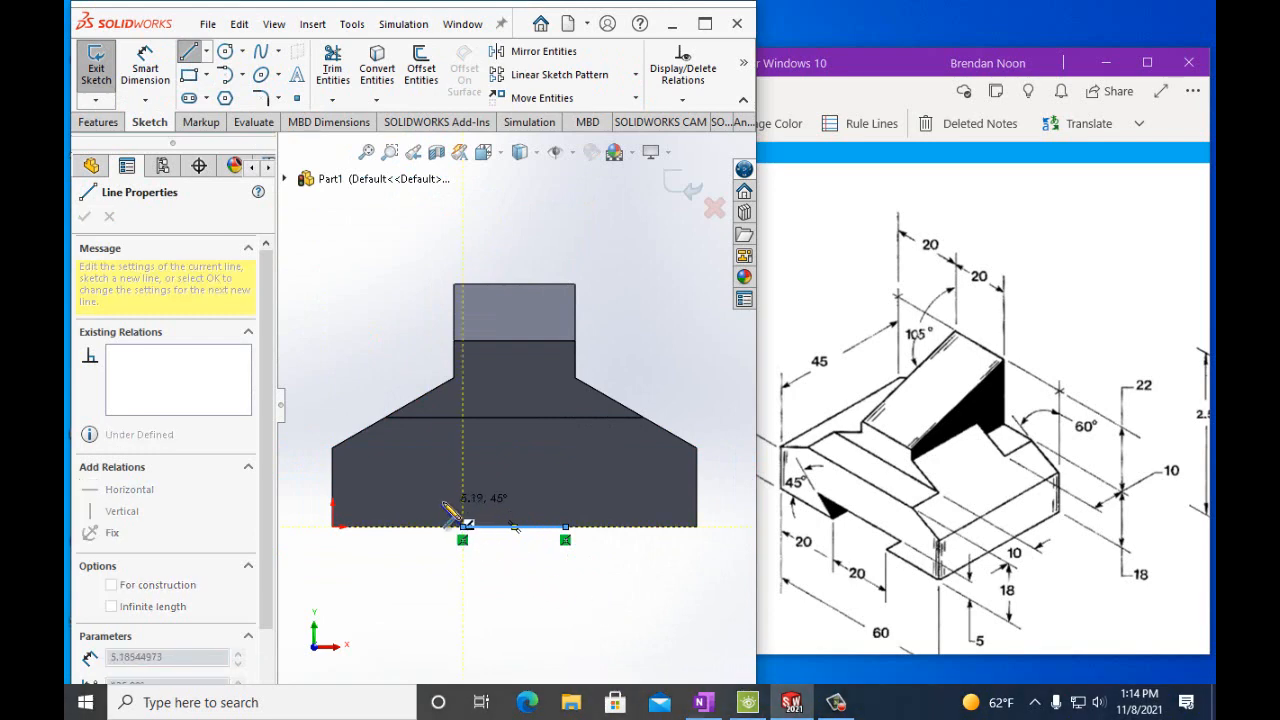
{"action": "left_click", "coordinate": [442, 504]}
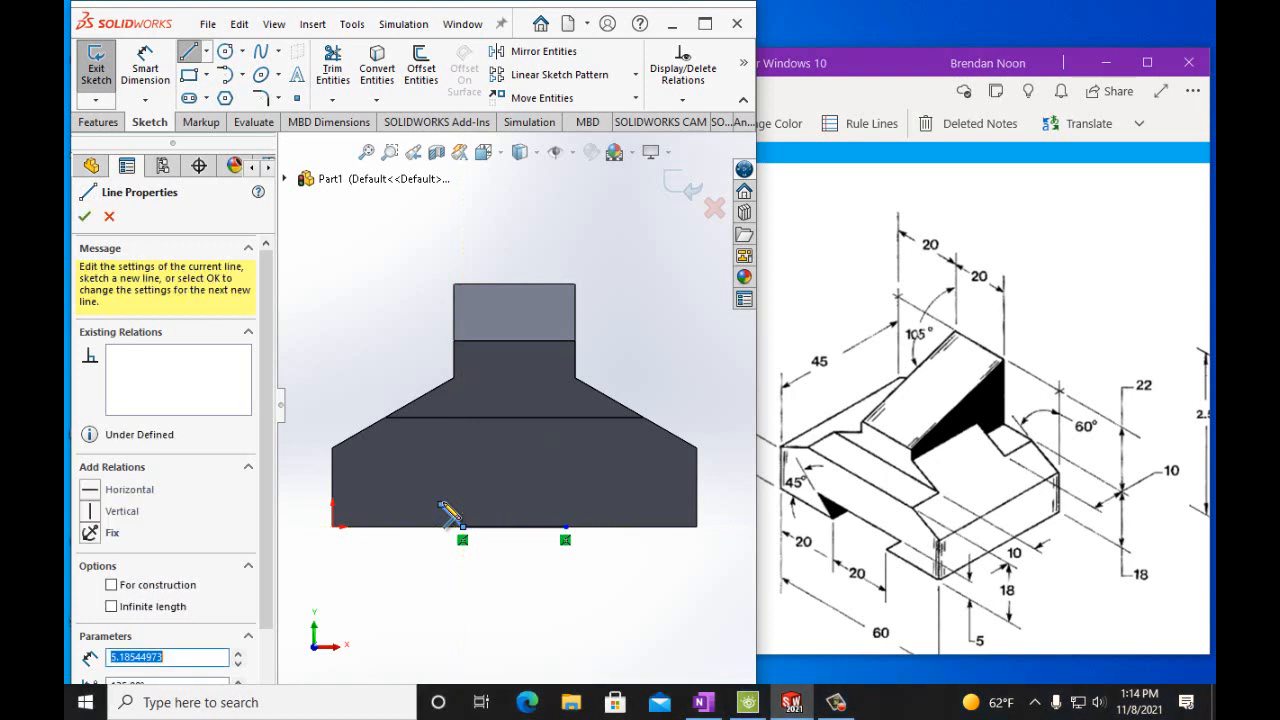
{"action": "left_click", "coordinate": [566, 528]}
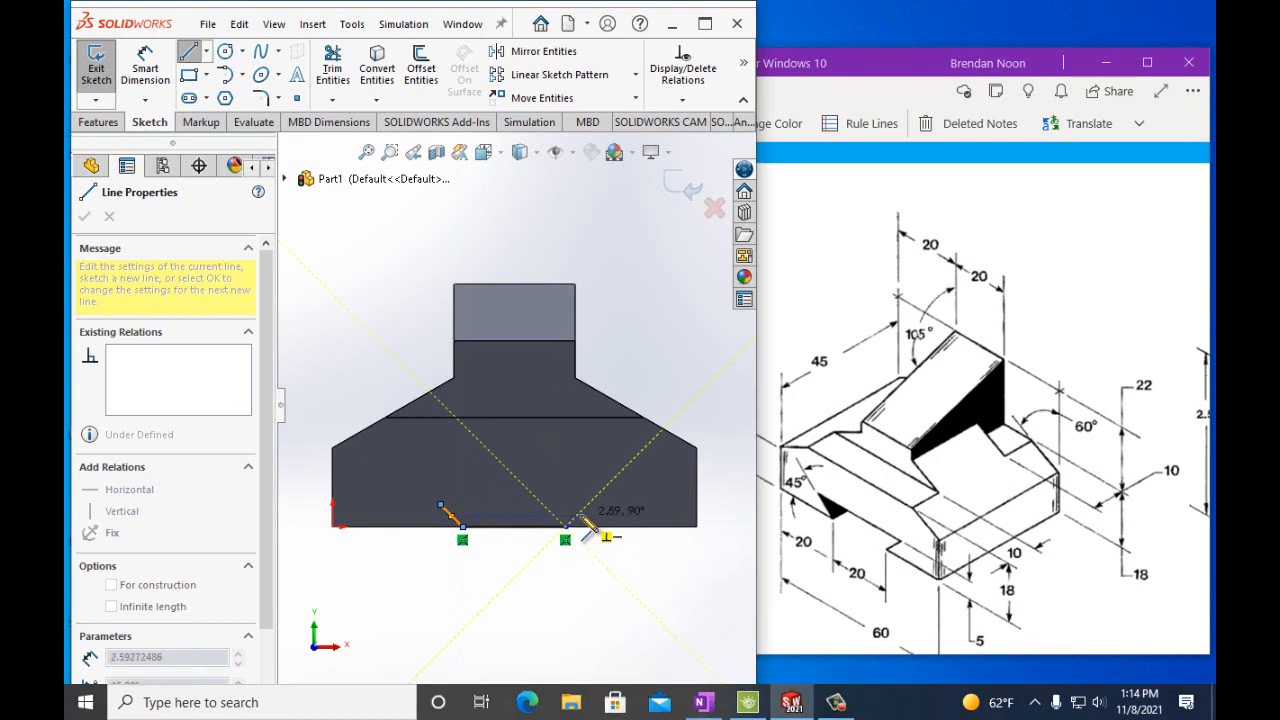
{"action": "left_click", "coordinate": [557, 587]}
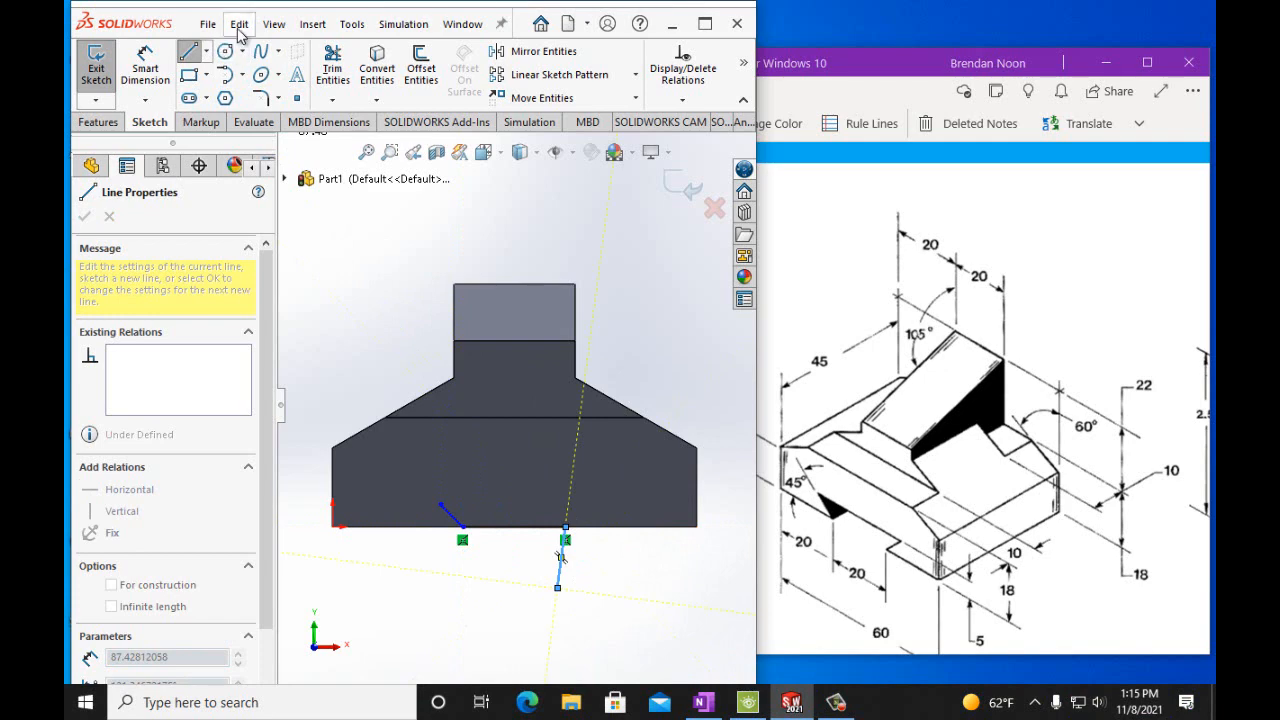
{"action": "left_click", "coordinate": [239, 24]}
{"action": "left_click", "coordinate": [249, 68]}
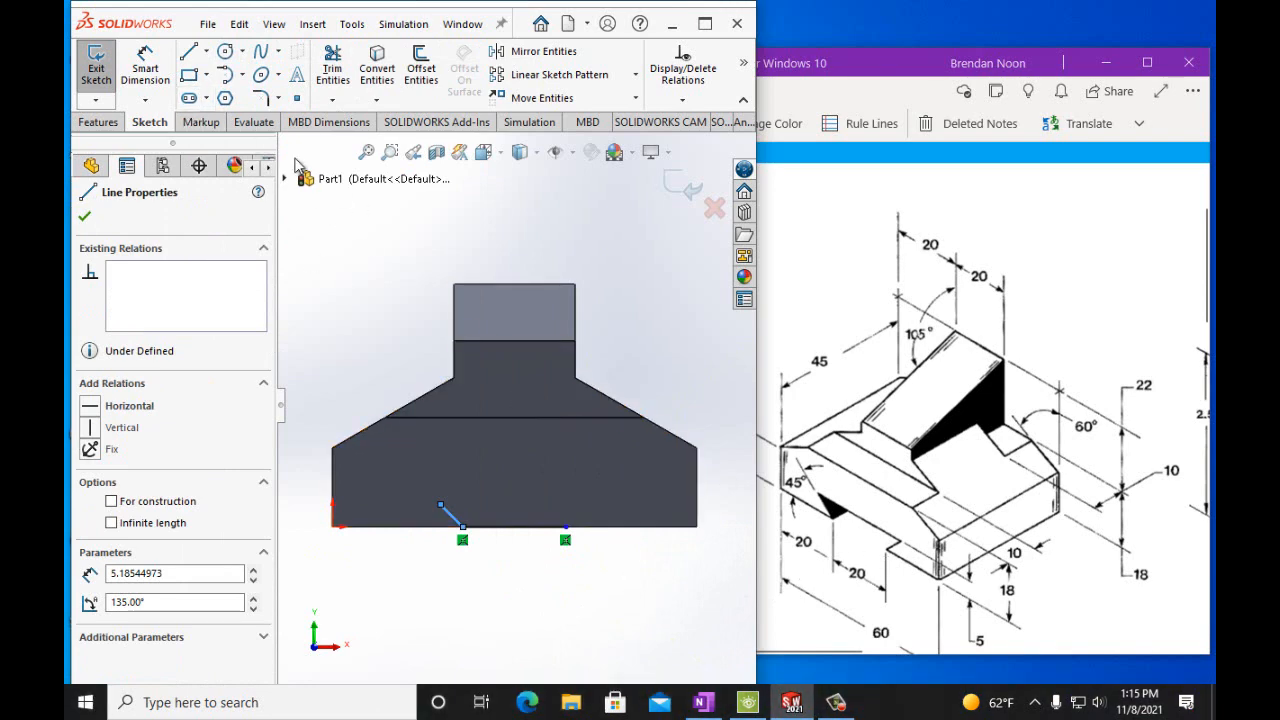
Set the length of the slot's bottom line to 20 mm
{"action": "left_click", "coordinate": [145, 68]}
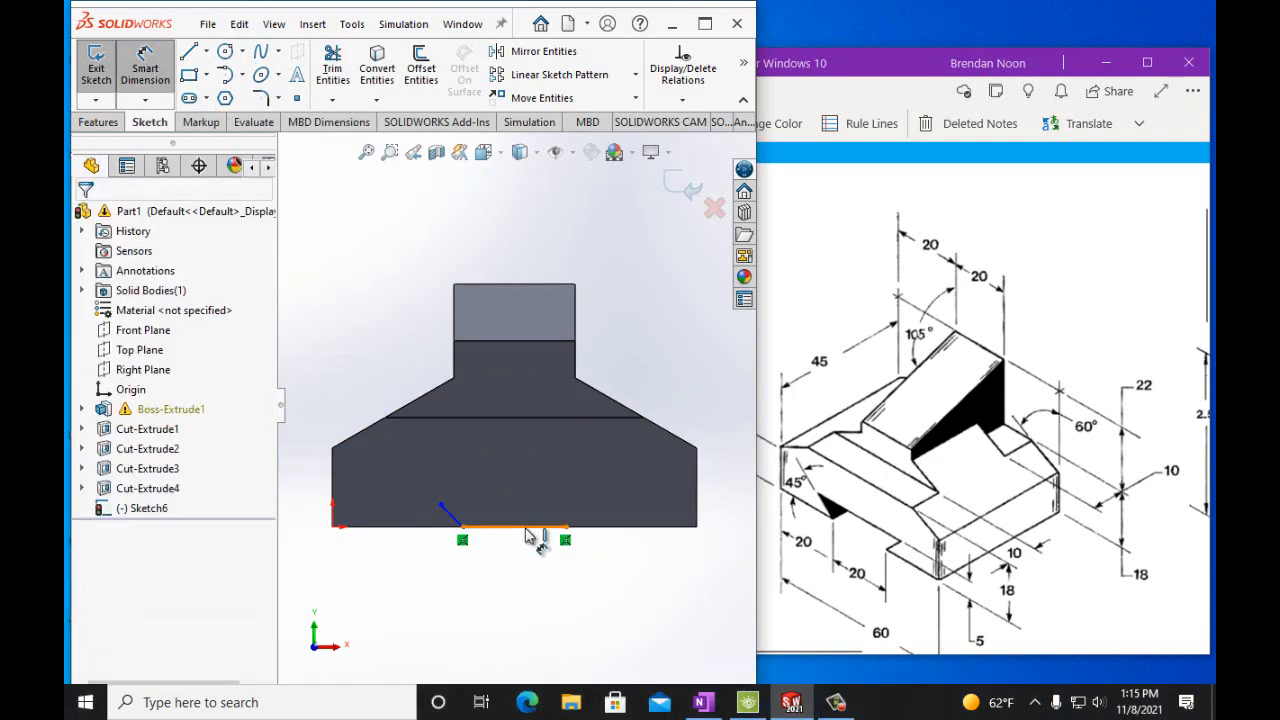
{"action": "left_click", "coordinate": [543, 529]}
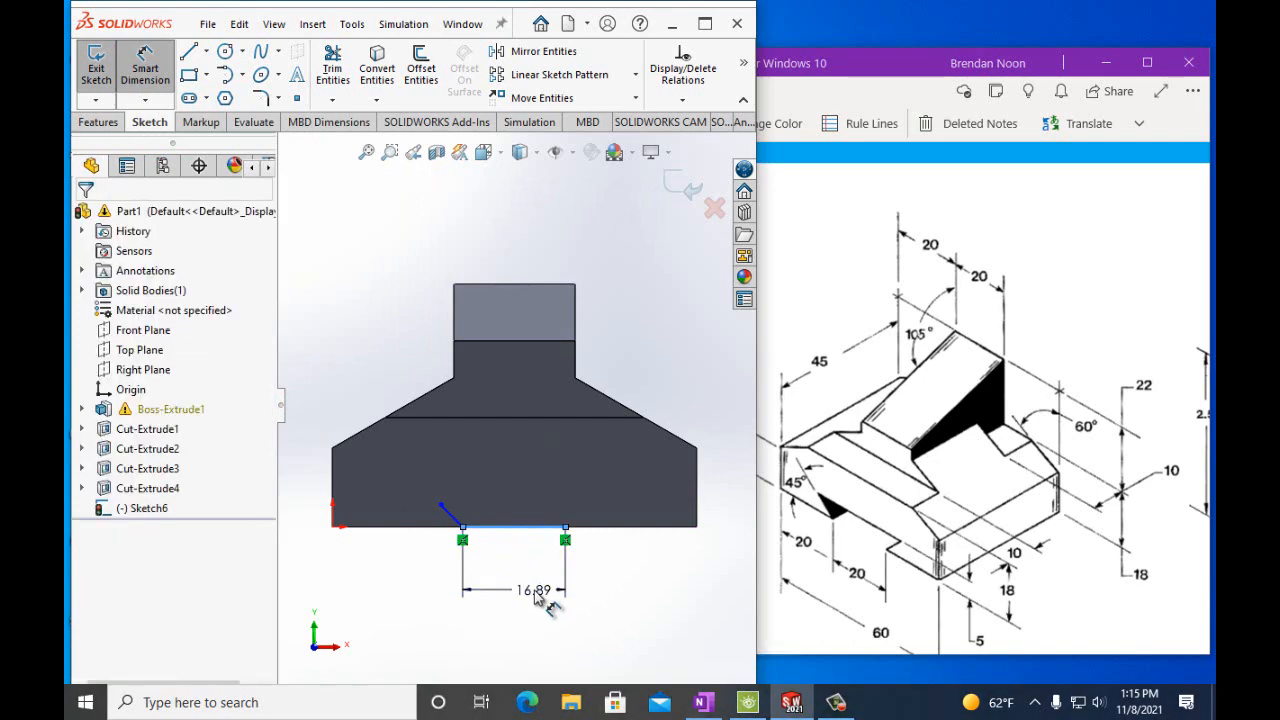
{"action": "left_click", "coordinate": [536, 590]}
{"action": "type", "text": "20mm"}
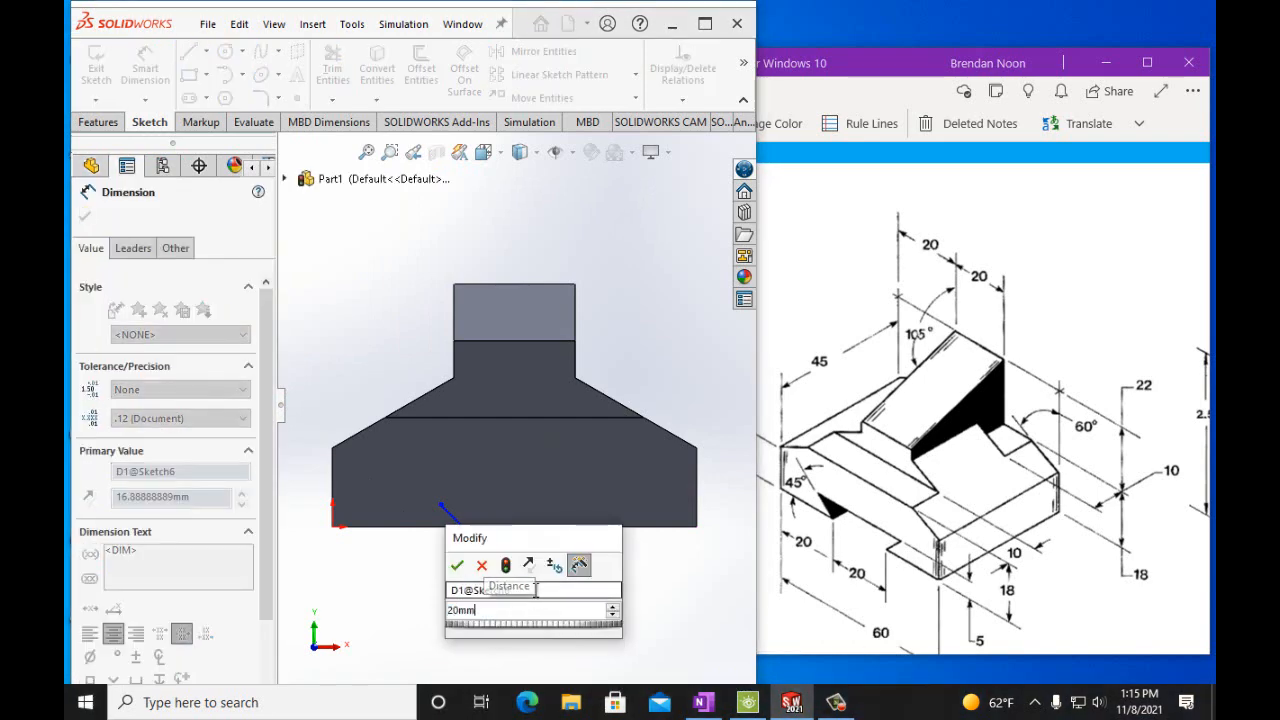
{"action": "left_click", "coordinate": [456, 568]}
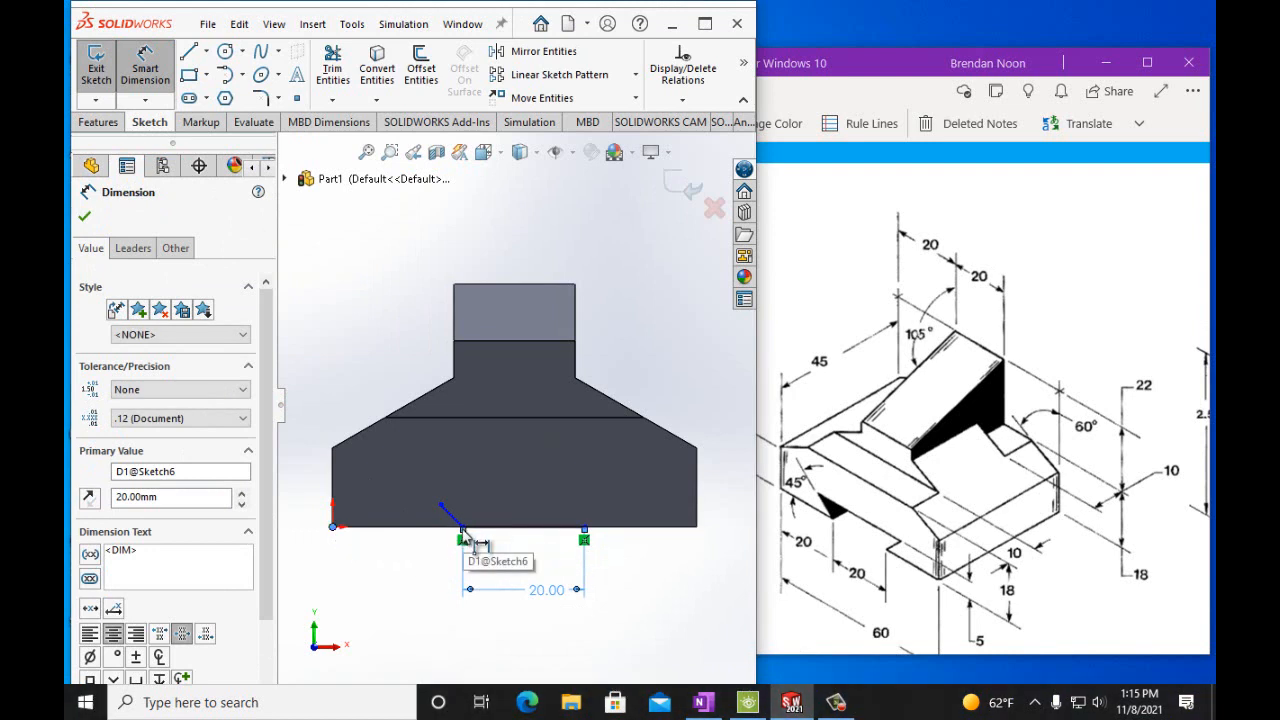
Set the distance from the part's lower left corner to the slot line's left end to 20 mm
{"action": "scroll", "coordinate": [470, 535], "scroll_direction": "down", "scroll_amount": 4}
{"action": "left_click", "coordinate": [478, 503]}
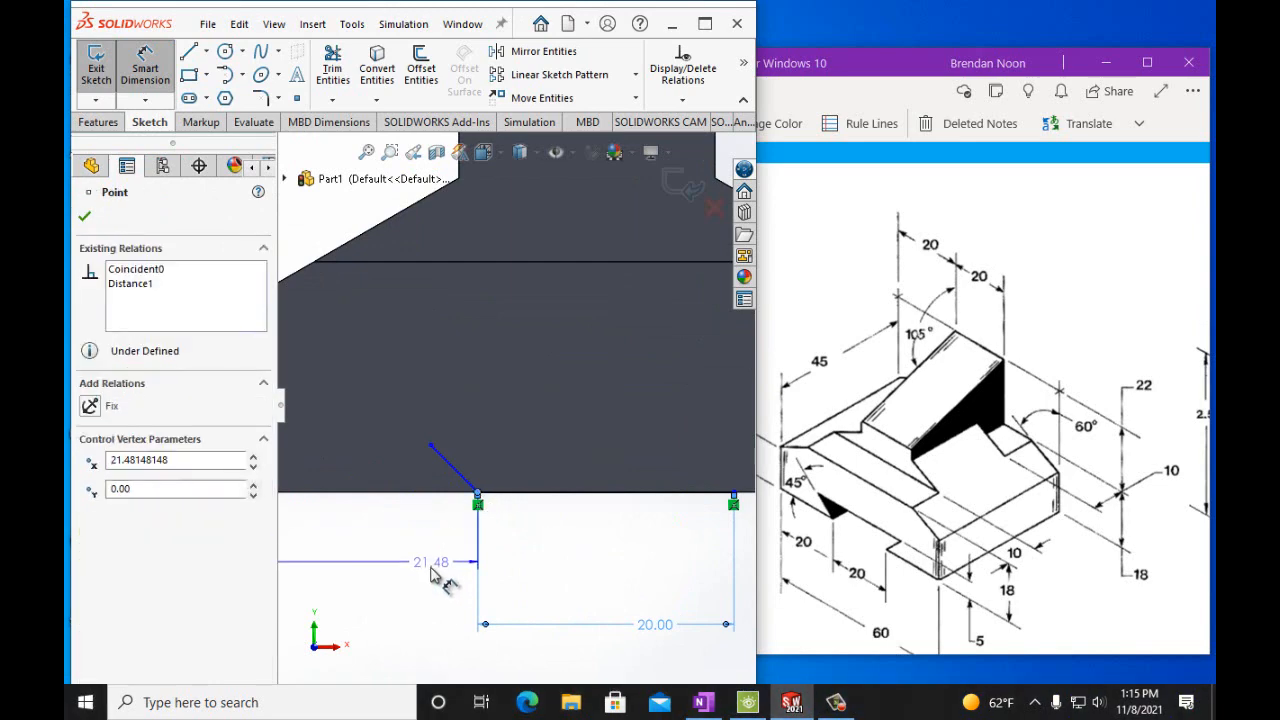
{"action": "left_click", "coordinate": [432, 585]}
{"action": "type", "text": "20mm"}
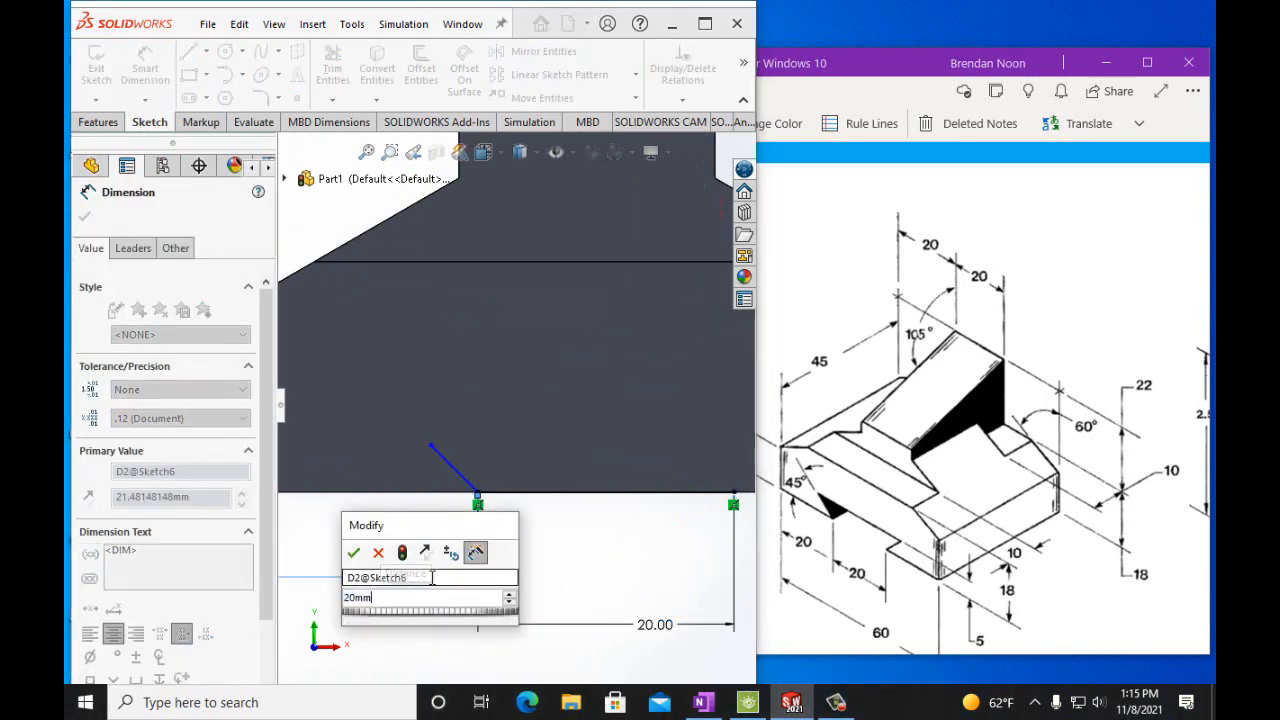
{"action": "left_click", "coordinate": [354, 552]}
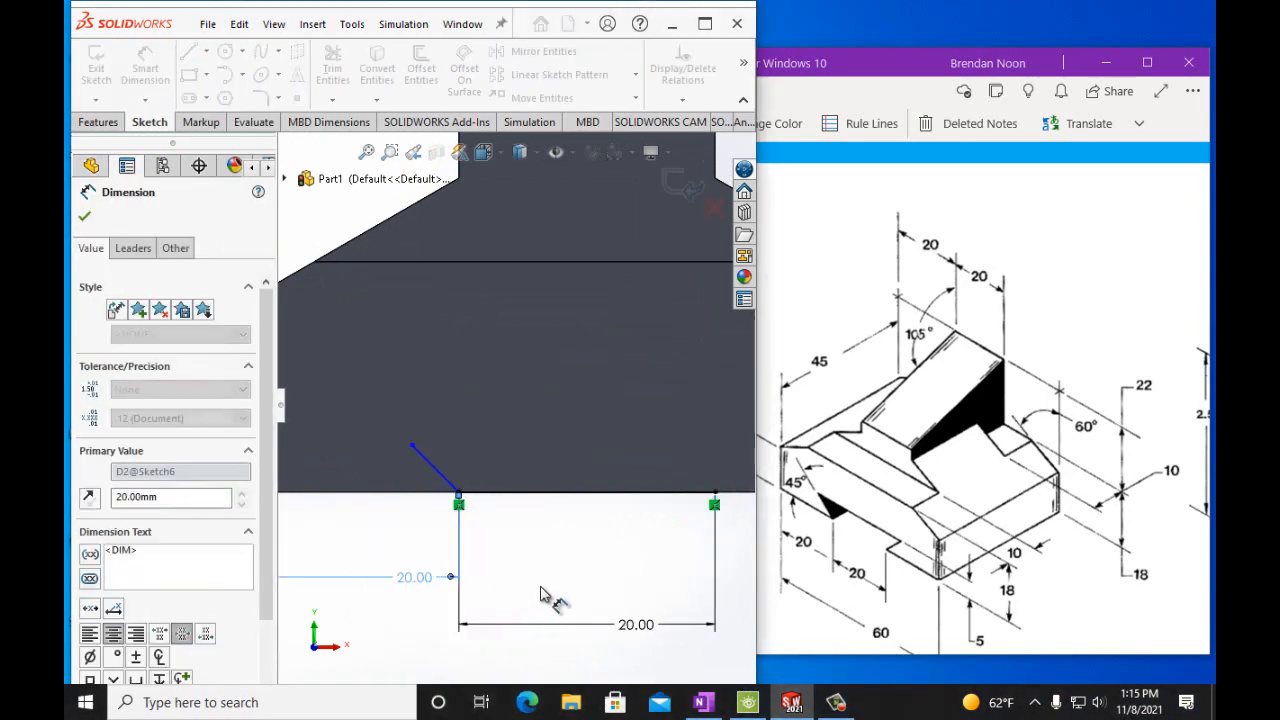
Close the slot profile with a horizontal line about 27.6 mm long and a slanted line about 5.4 mm long down to the bottom line's right end
{"action": "scroll", "coordinate": [654, 588], "scroll_direction": "up", "scroll_amount": 2}
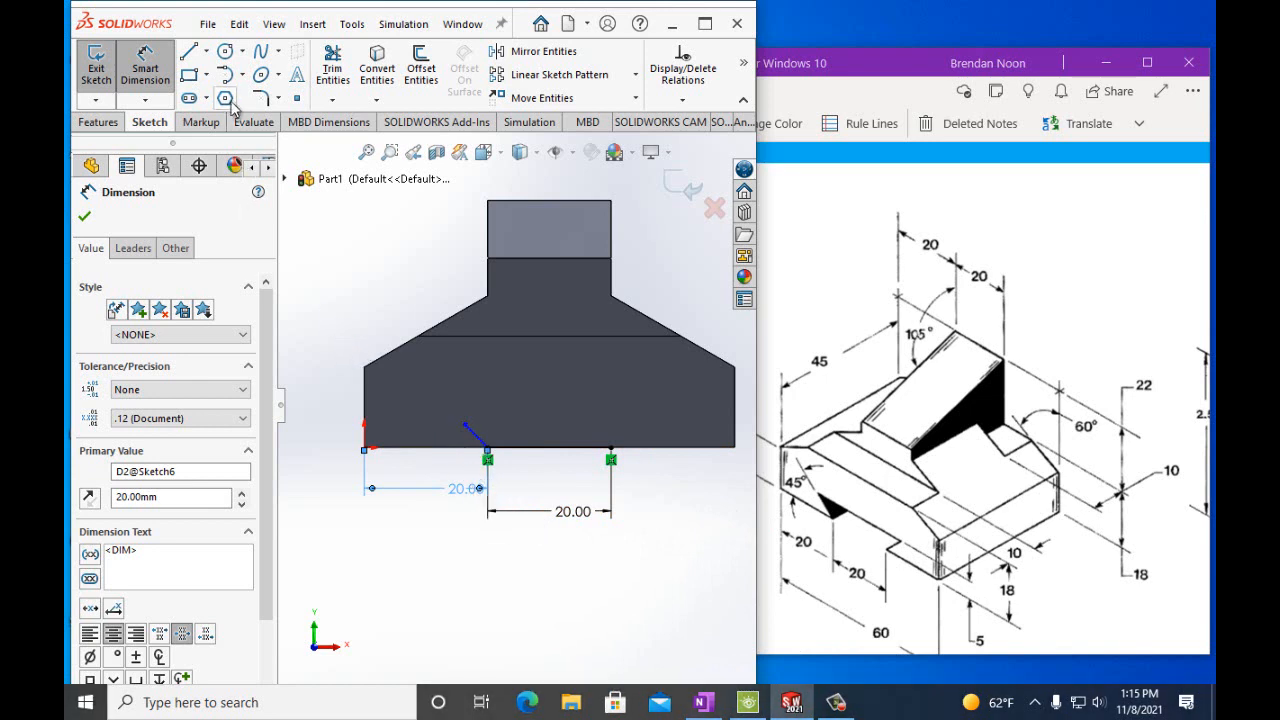
{"action": "left_click", "coordinate": [188, 50]}
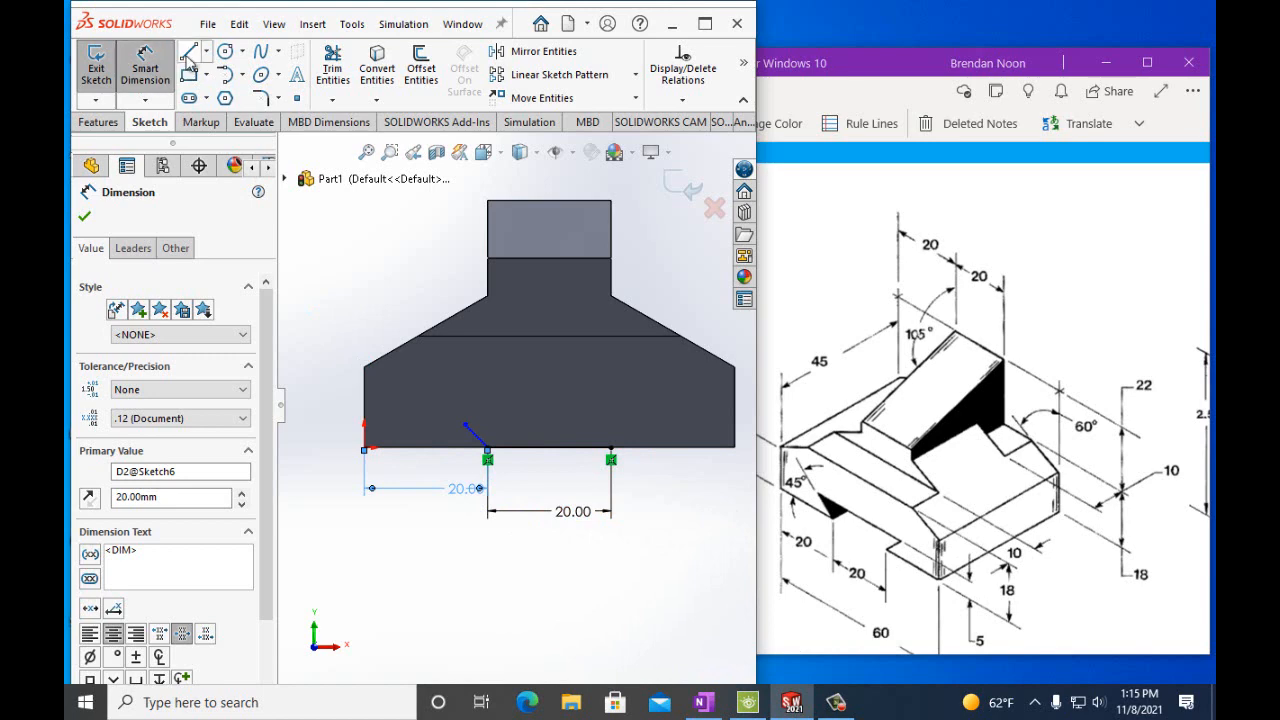
{"action": "left_click", "coordinate": [467, 426]}
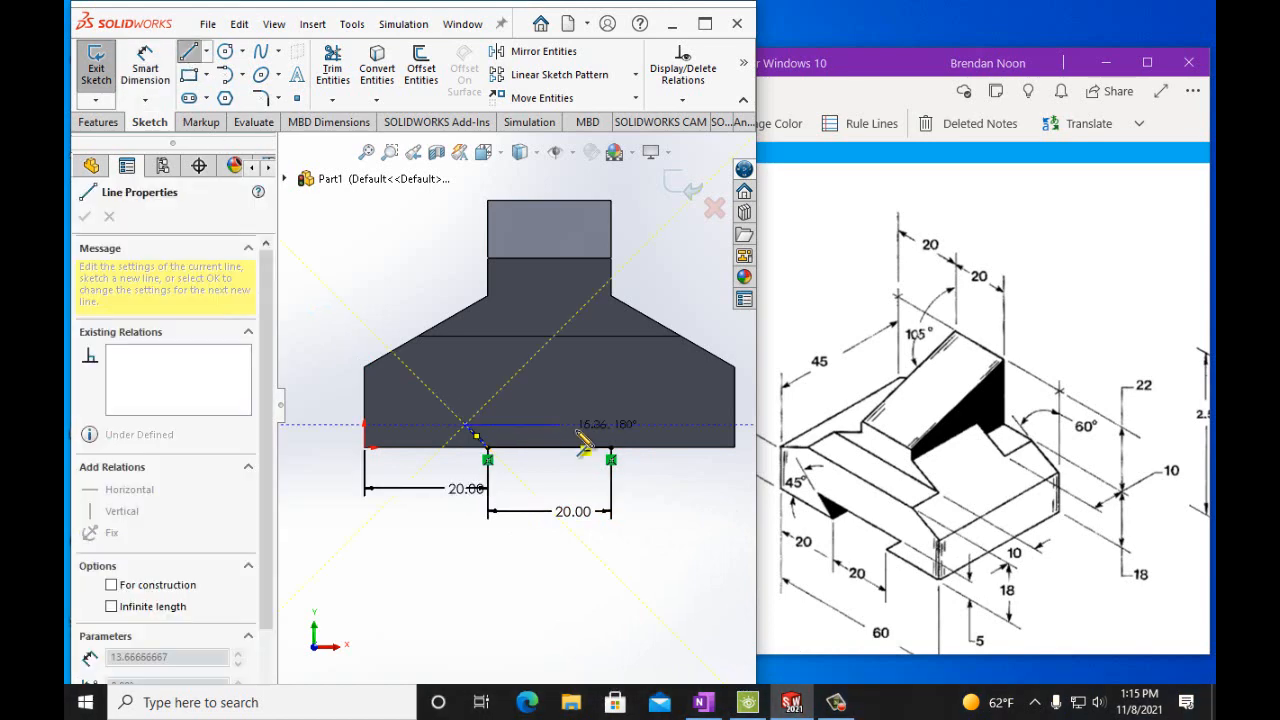
{"action": "left_click", "coordinate": [636, 425]}
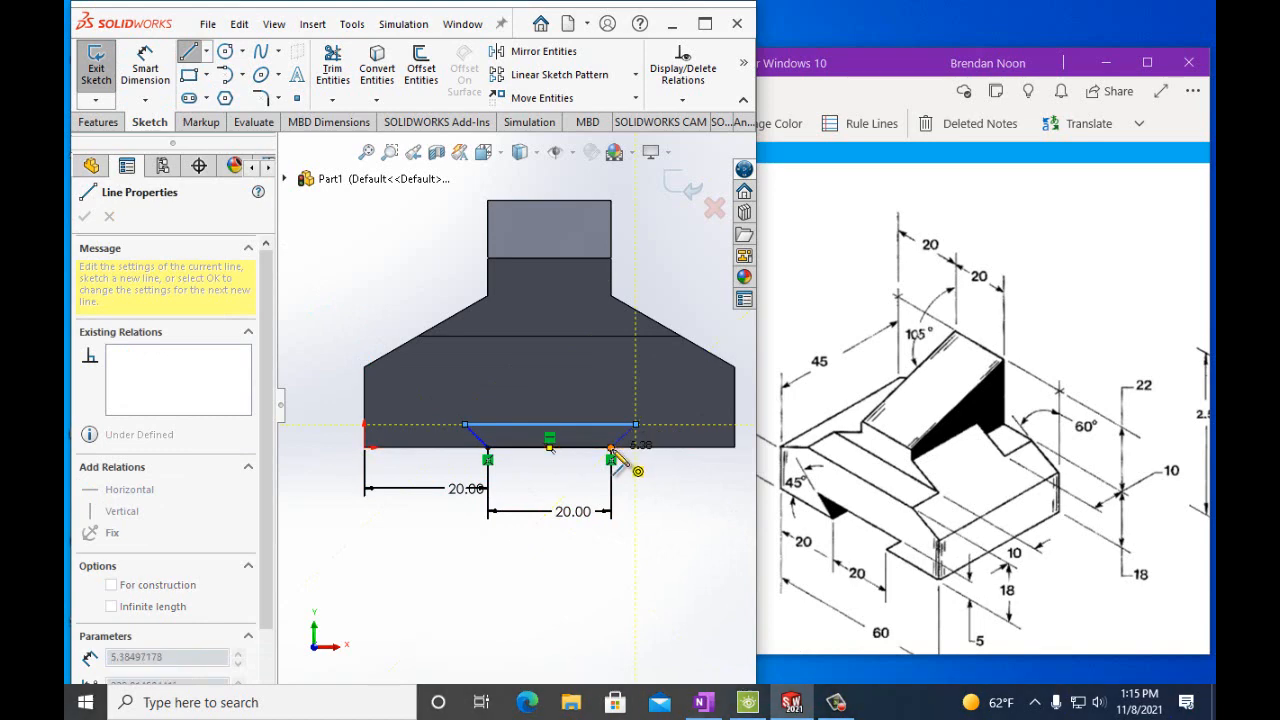
{"action": "left_click", "coordinate": [611, 448]}
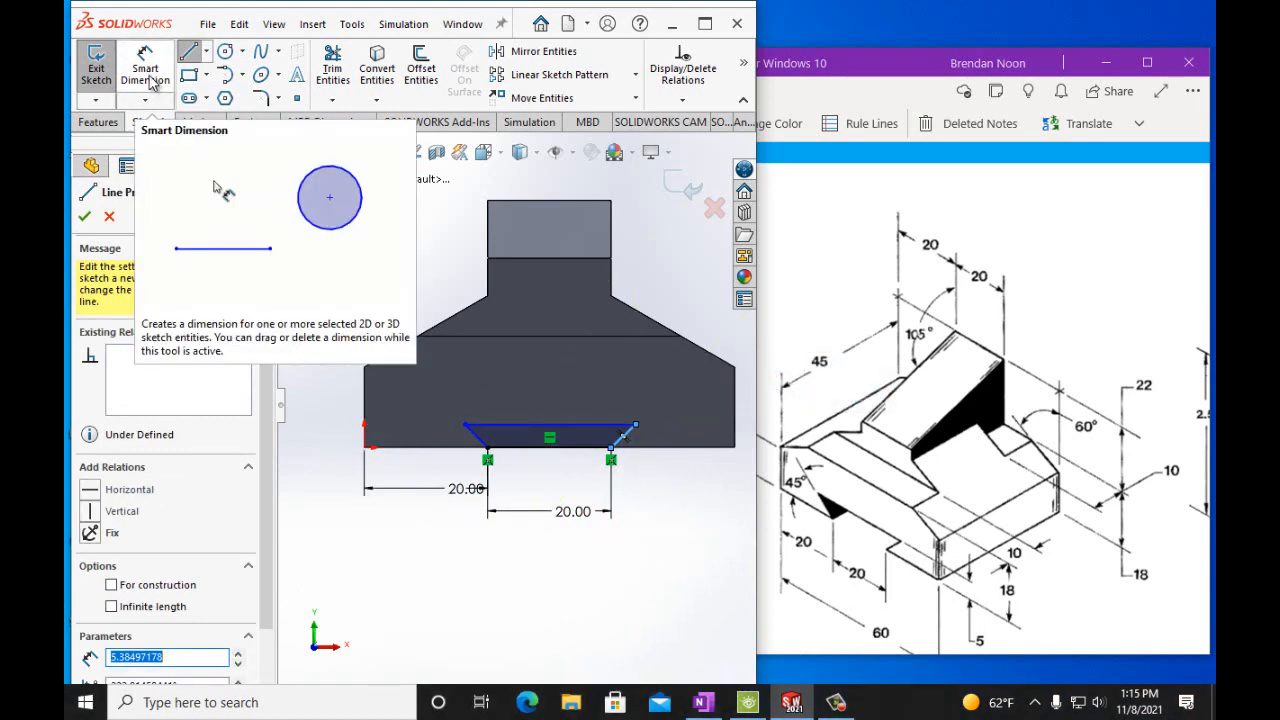
Dimension both slanted sides of the slot profile at 45° to the part's bottom edge
{"action": "left_click", "coordinate": [147, 80]}
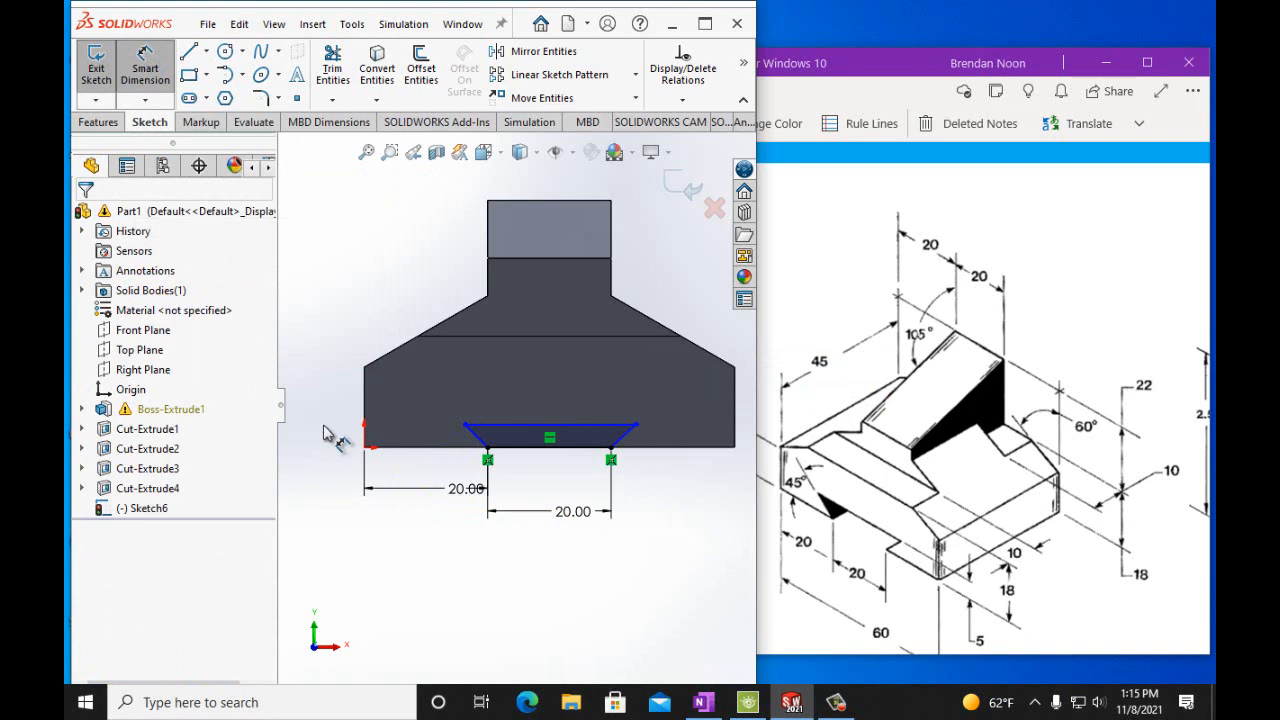
{"action": "left_click", "coordinate": [476, 440]}
{"action": "left_click", "coordinate": [420, 446]}
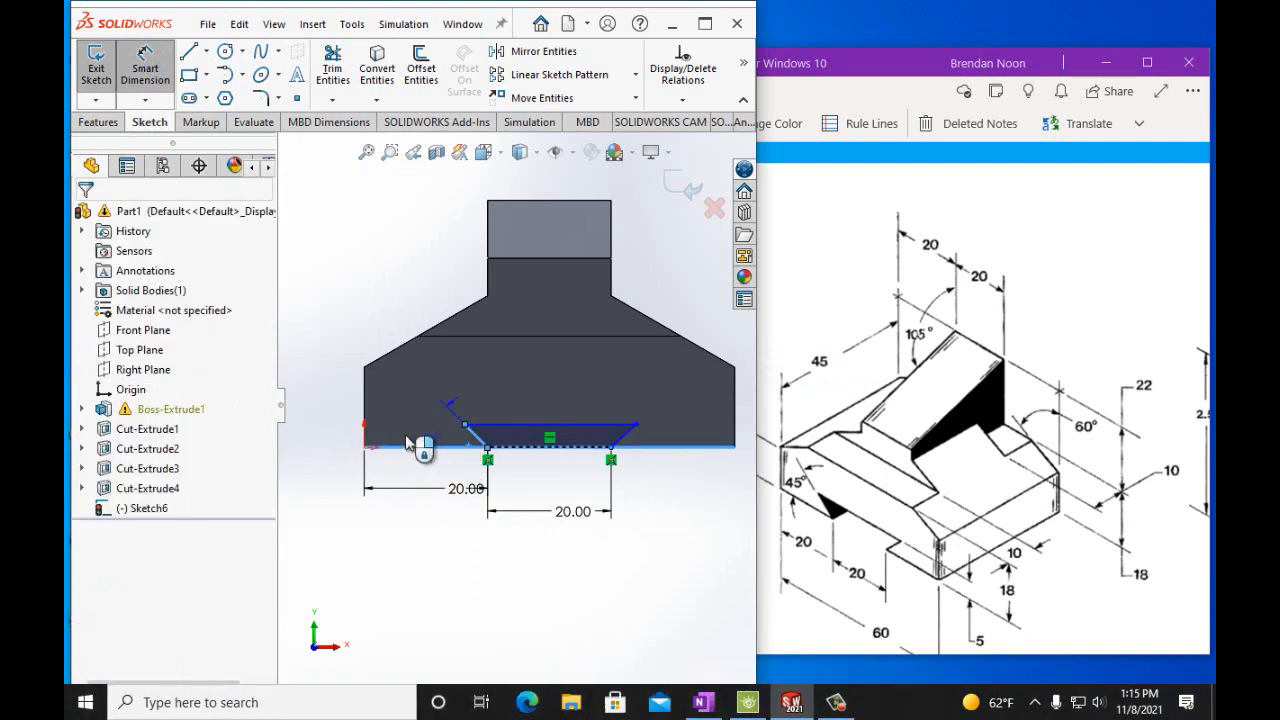
{"action": "left_click", "coordinate": [400, 442]}
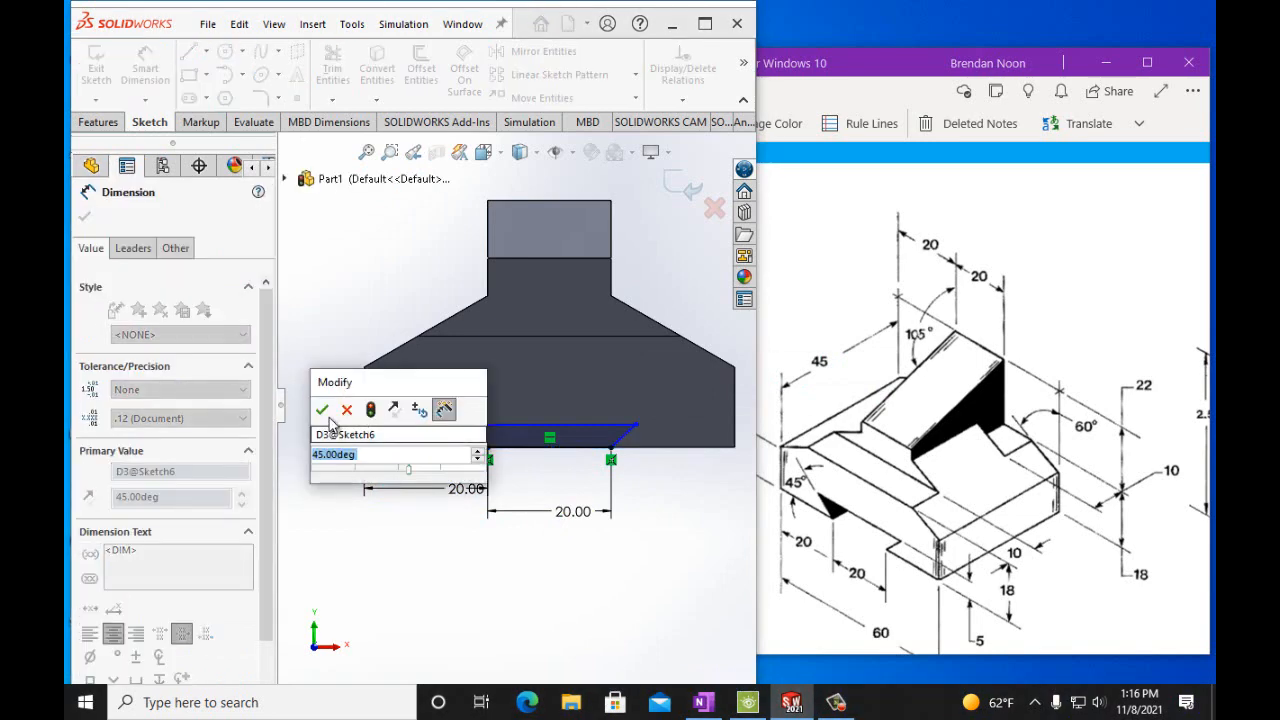
{"action": "key", "text": "Return"}
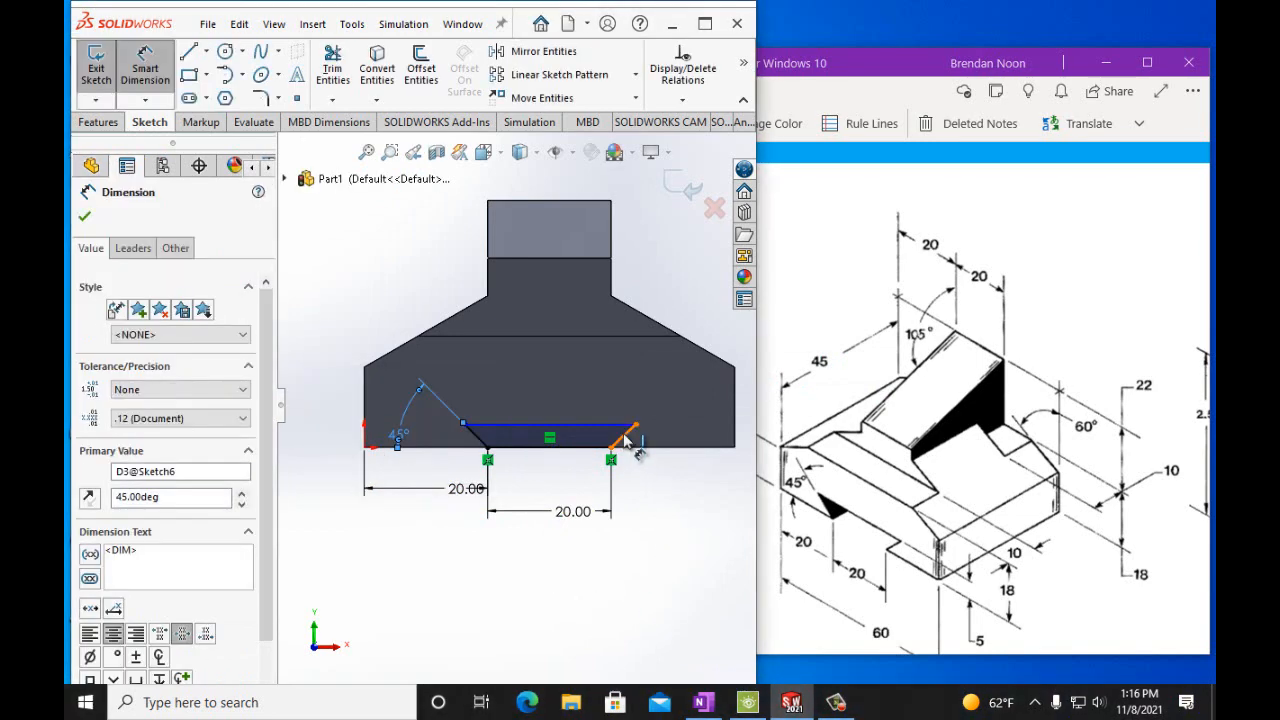
{"action": "left_click", "coordinate": [627, 439]}
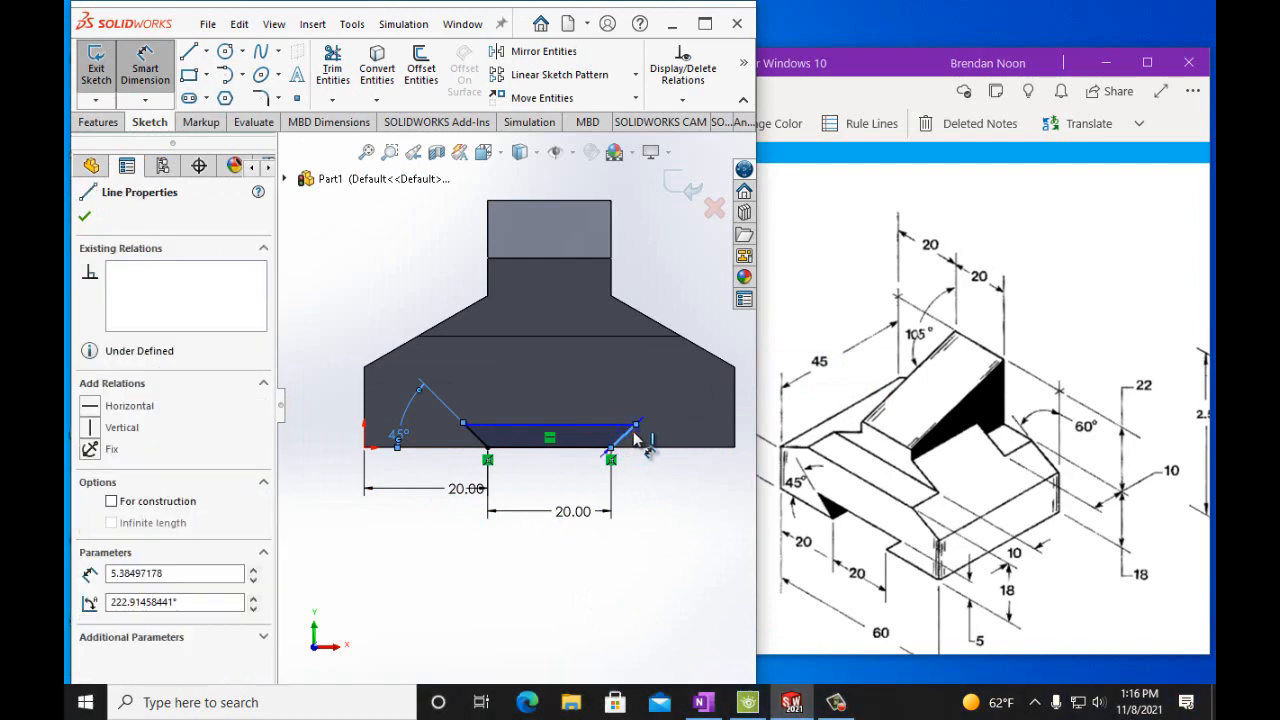
{"action": "left_click", "coordinate": [651, 447]}
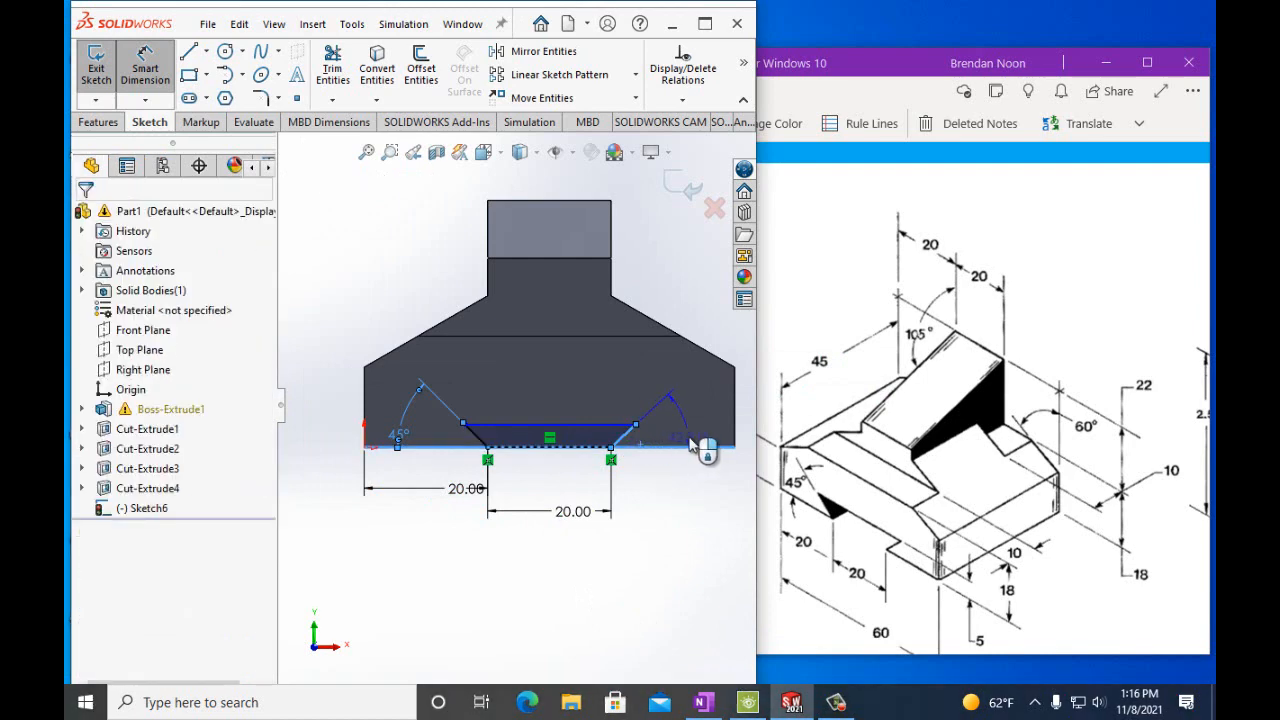
{"action": "left_click", "coordinate": [690, 445]}
{"action": "type", "text": "45deg"}
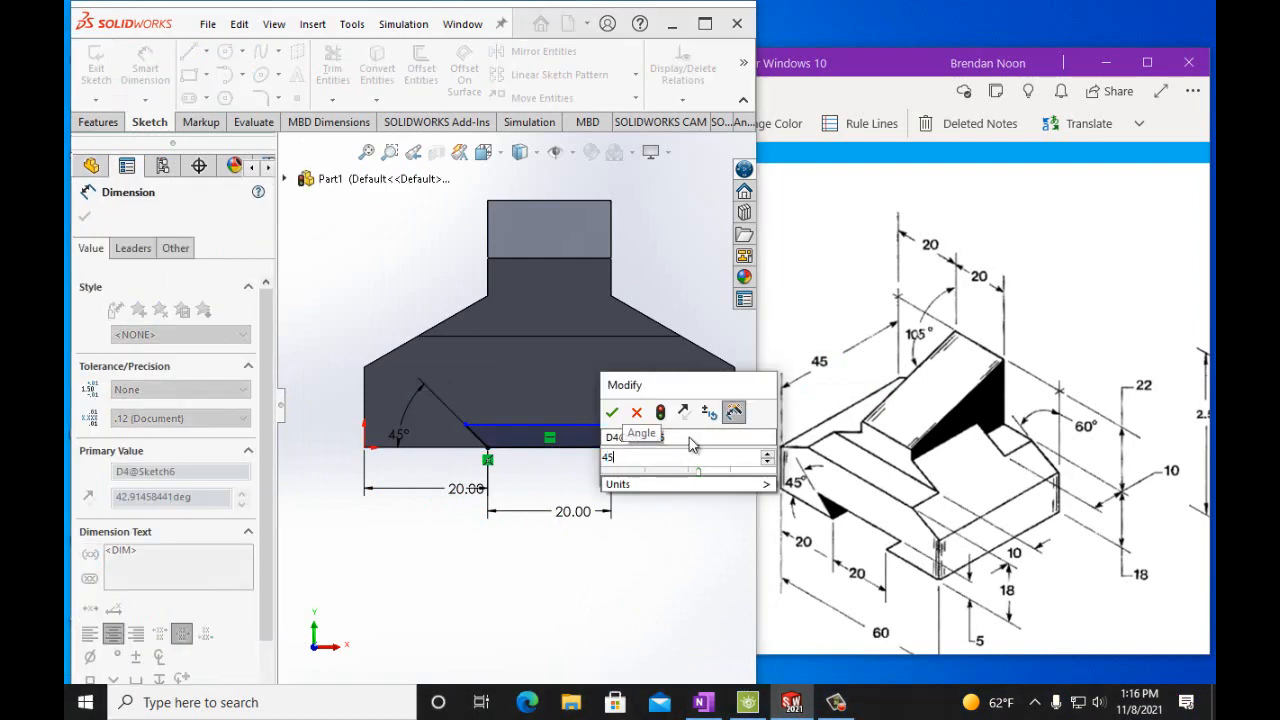
{"action": "left_click", "coordinate": [612, 413]}
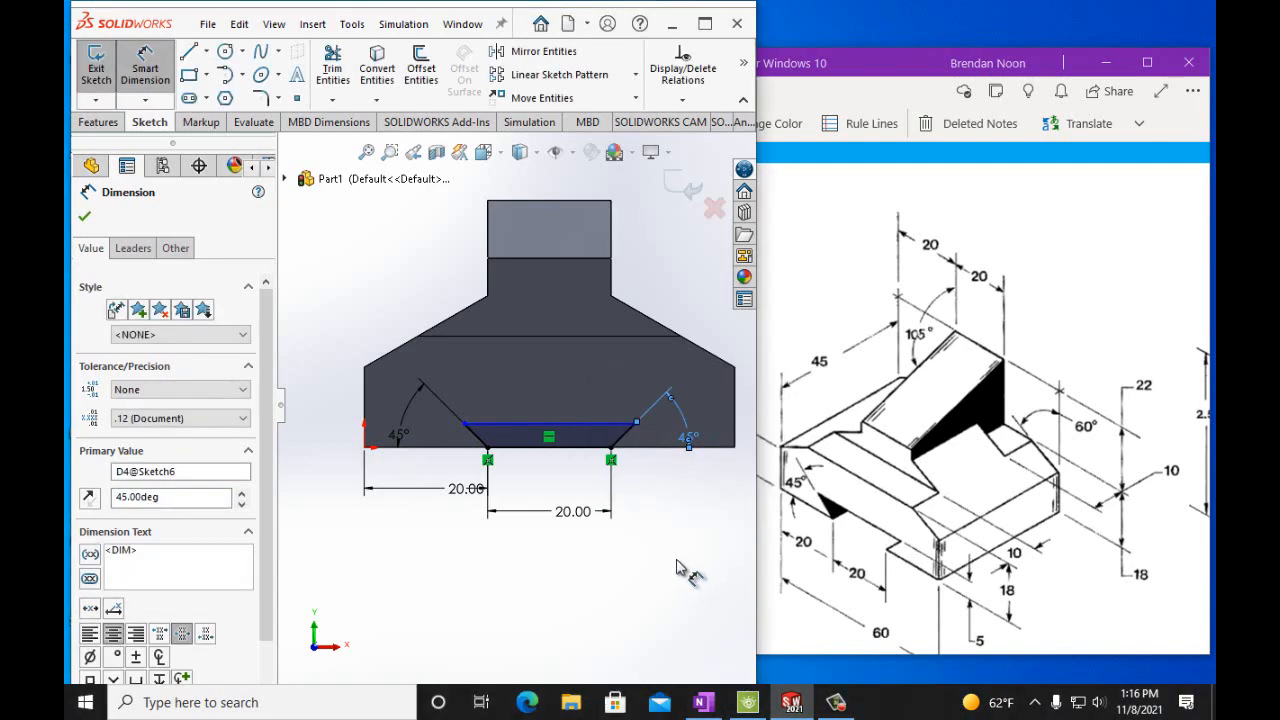
Set the slot profile's height between its horizontal lines to 5 mm
{"action": "left_click", "coordinate": [581, 448]}
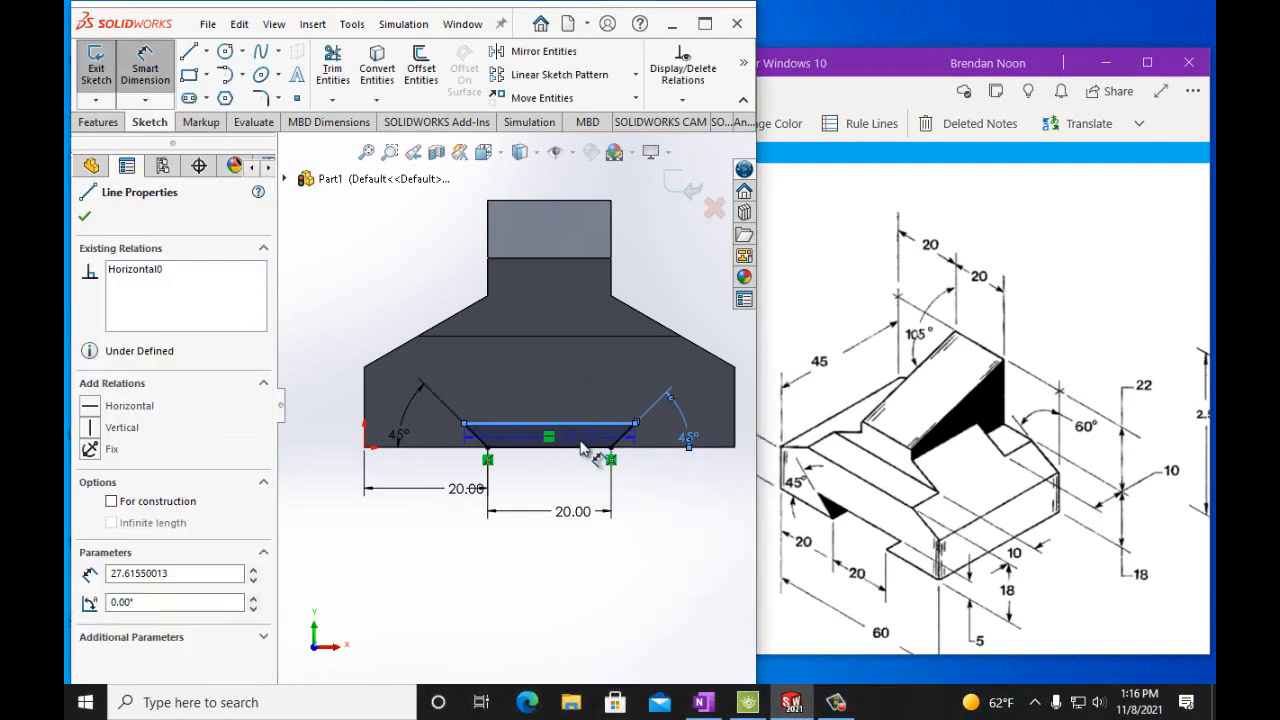
{"action": "left_click", "coordinate": [582, 448]}
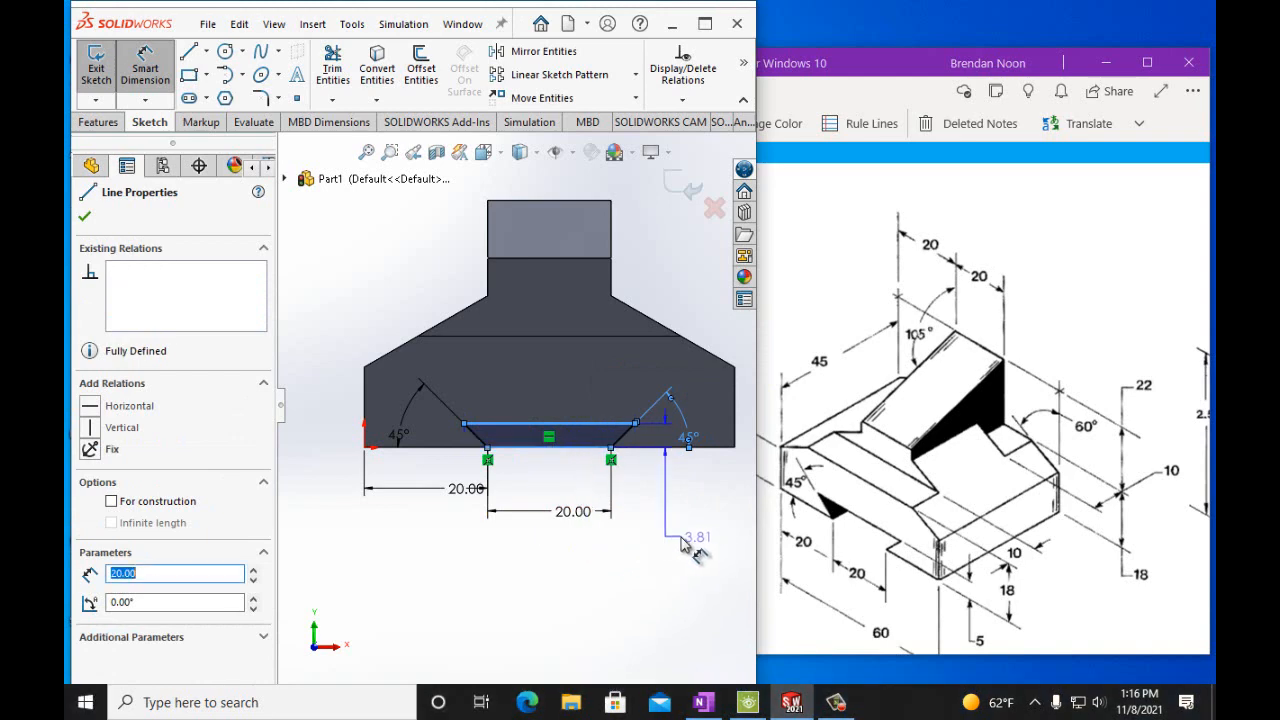
{"action": "left_click", "coordinate": [687, 542]}
{"action": "type", "text": "5mm"}
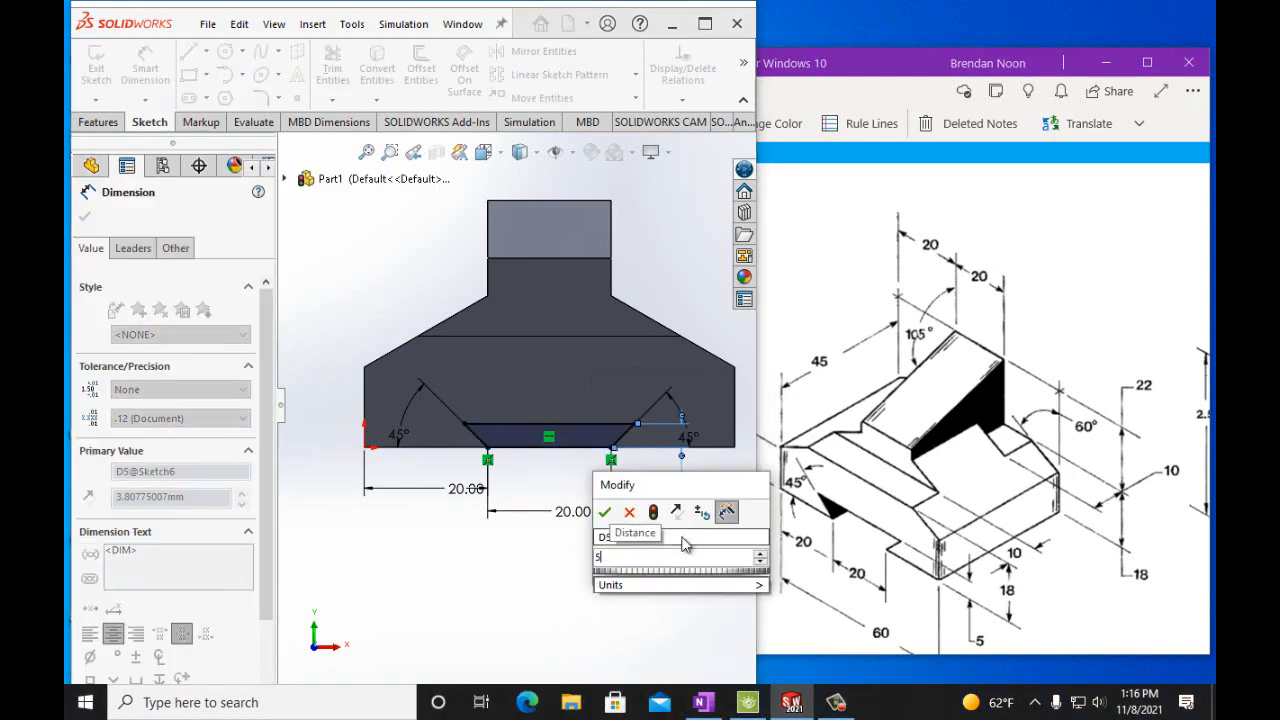
{"action": "left_click", "coordinate": [607, 513]}
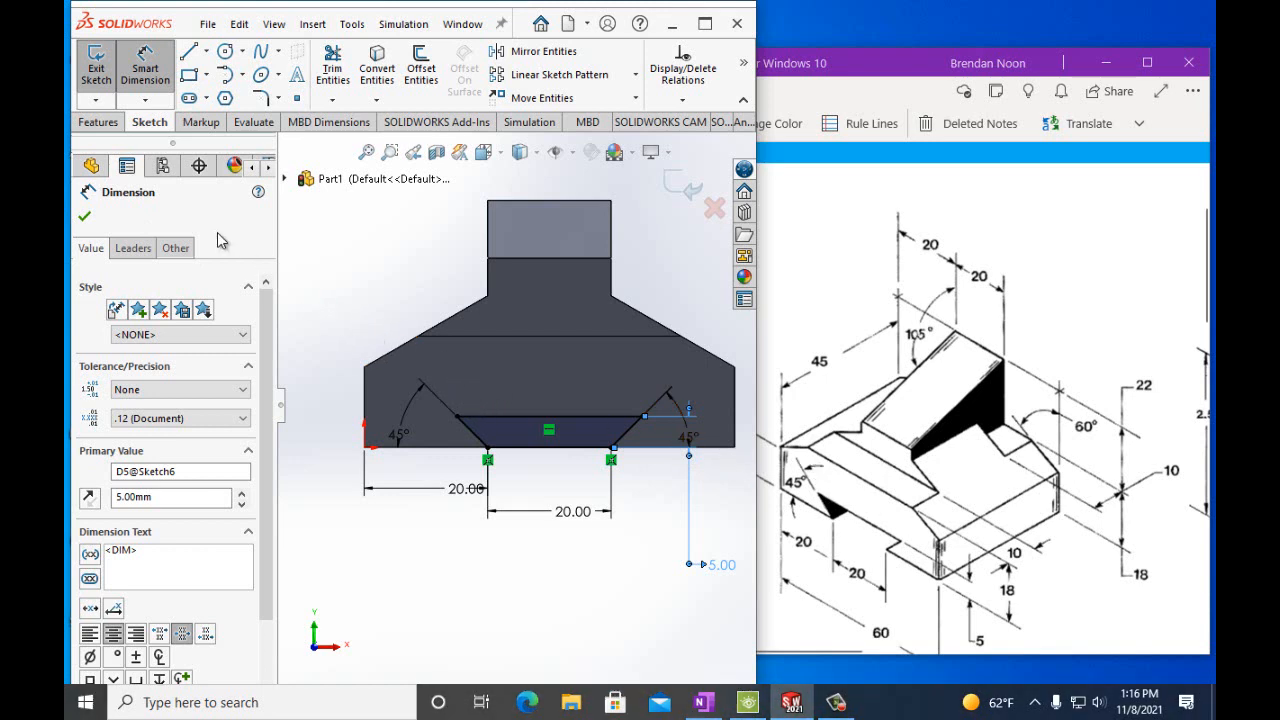
Cut the dovetail slot profile through the whole part with a Through All extruded cut
{"action": "left_click", "coordinate": [108, 126]}
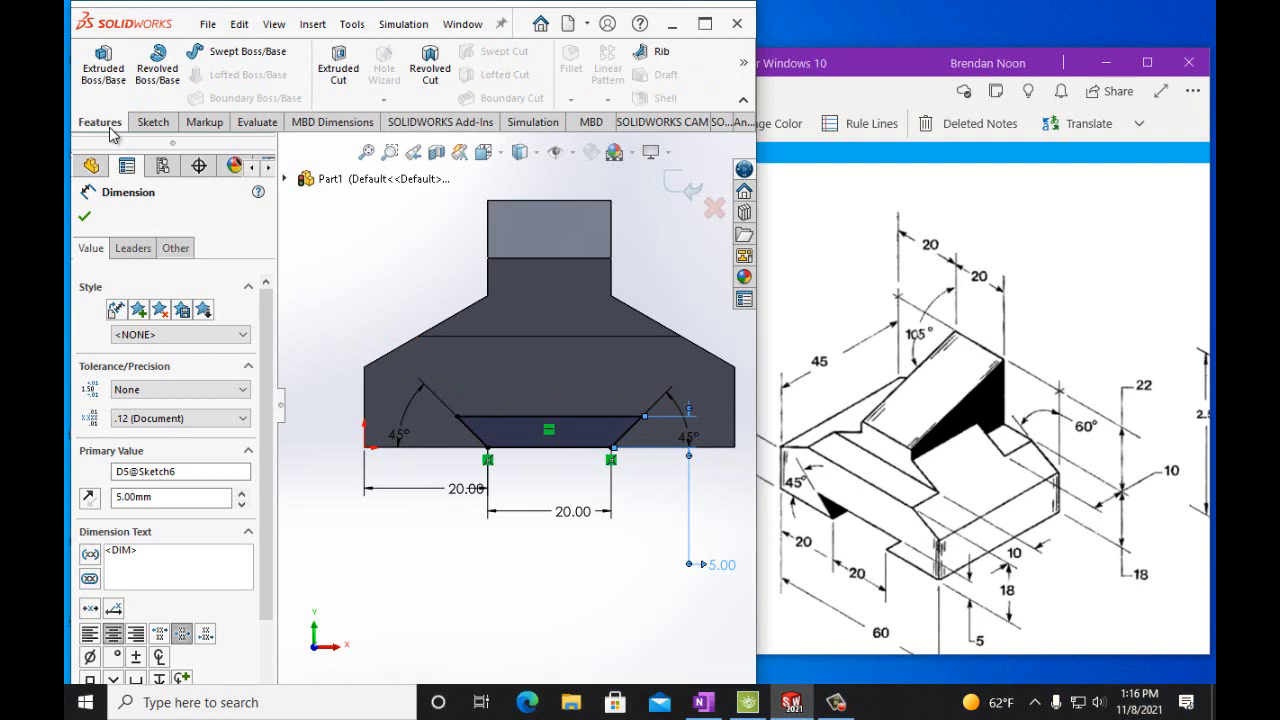
{"action": "left_click", "coordinate": [337, 70]}
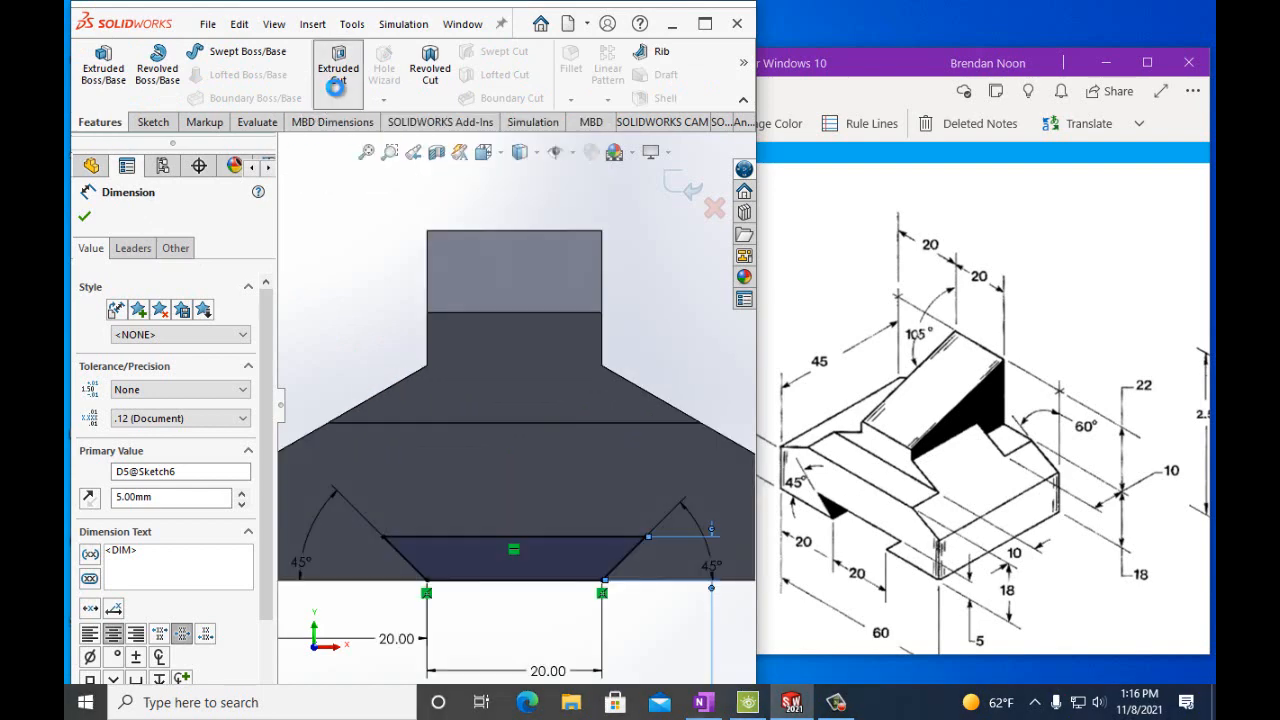
{"action": "left_click", "coordinate": [250, 325]}
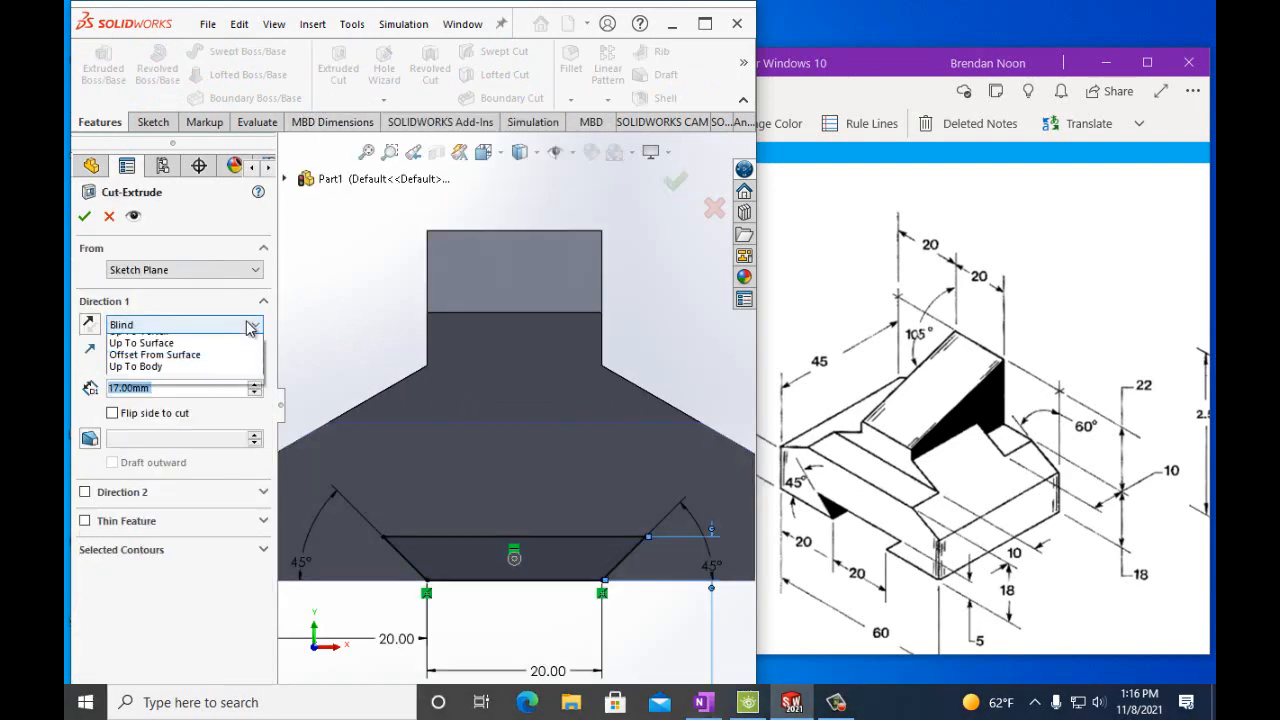
{"action": "left_click", "coordinate": [225, 356]}
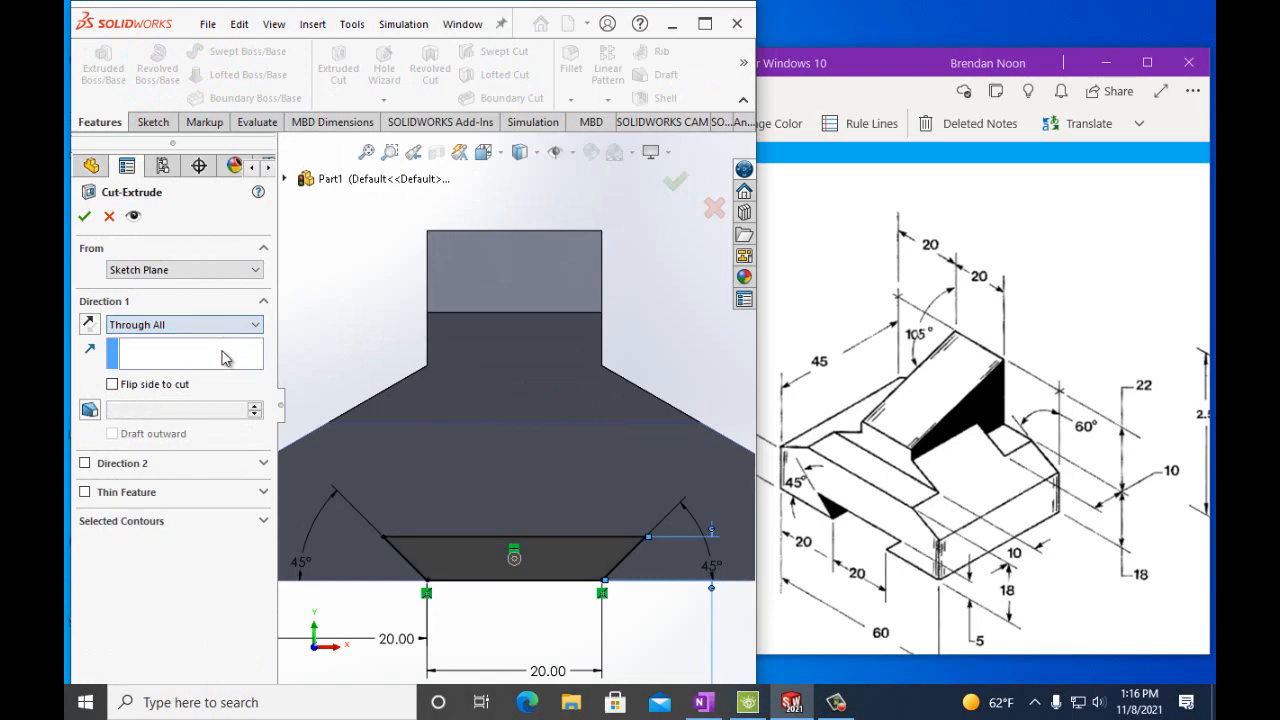
{"action": "left_click", "coordinate": [84, 216]}
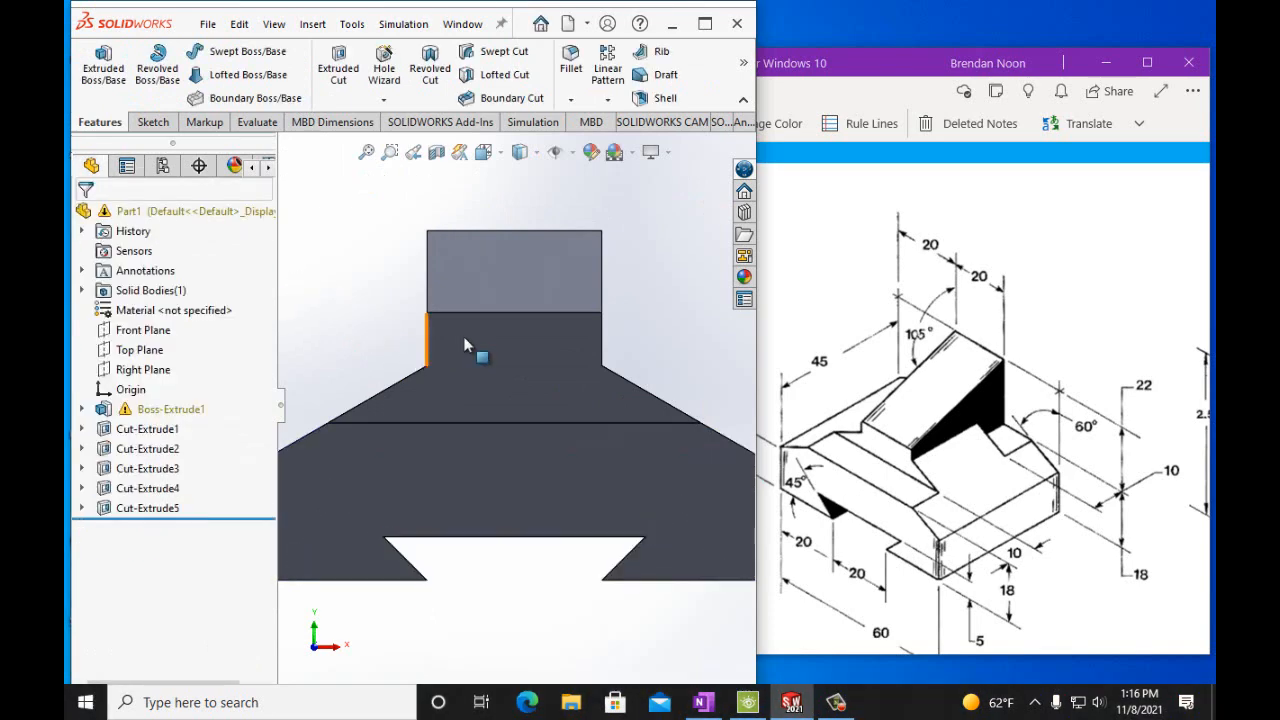
Save the part as PartP3-15, after its figure number, and maximize the modelling window
{"action": "scroll", "coordinate": [546, 337], "scroll_direction": "up", "scroll_amount": 4}
{"action": "mouse_move", "coordinate": [642, 355]}
{"action": "middle_mouse_down"}
{"action": "mouse_move", "coordinate": [616, 357]}
{"action": "mouse_move", "coordinate": [637, 366]}
{"action": "middle_mouse_up"}
{"action": "key", "text": "Down"}
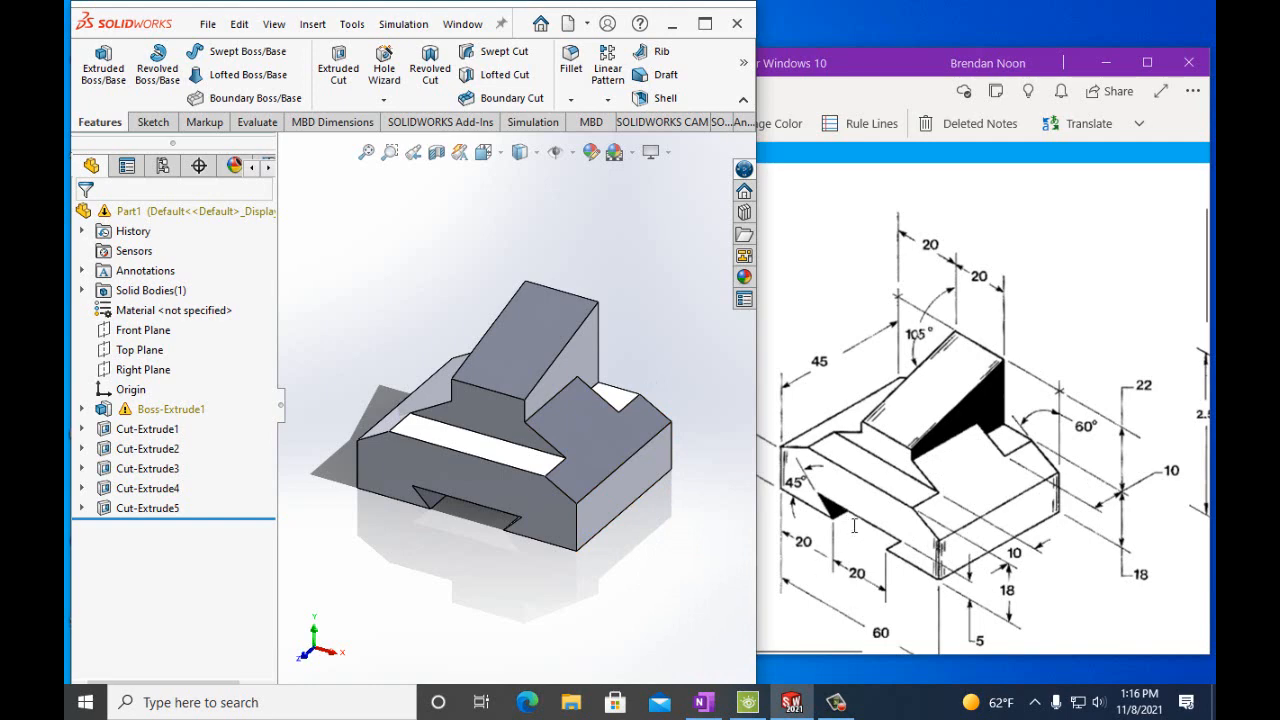
{"action": "left_click", "coordinate": [926, 560]}
{"action": "scroll", "coordinate": [900, 562], "scroll_direction": "down", "scroll_amount": 2}
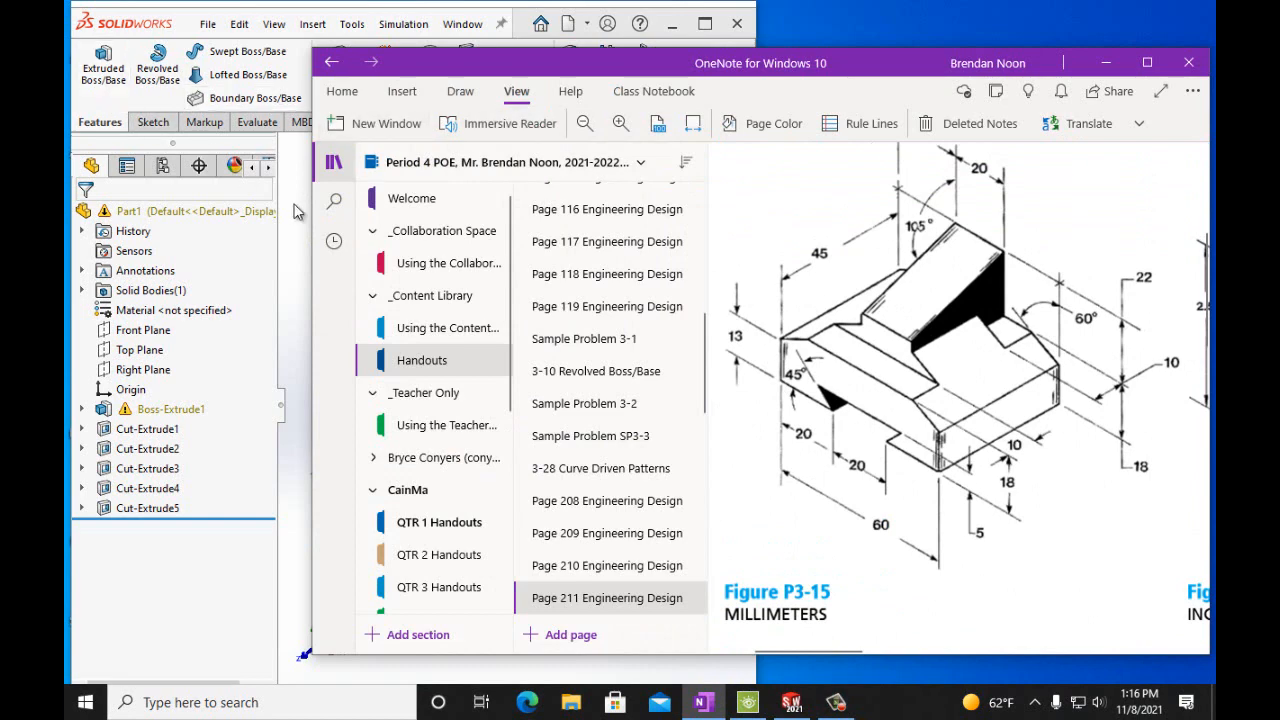
{"action": "left_click", "coordinate": [185, 27]}
{"action": "left_click", "coordinate": [207, 25]}
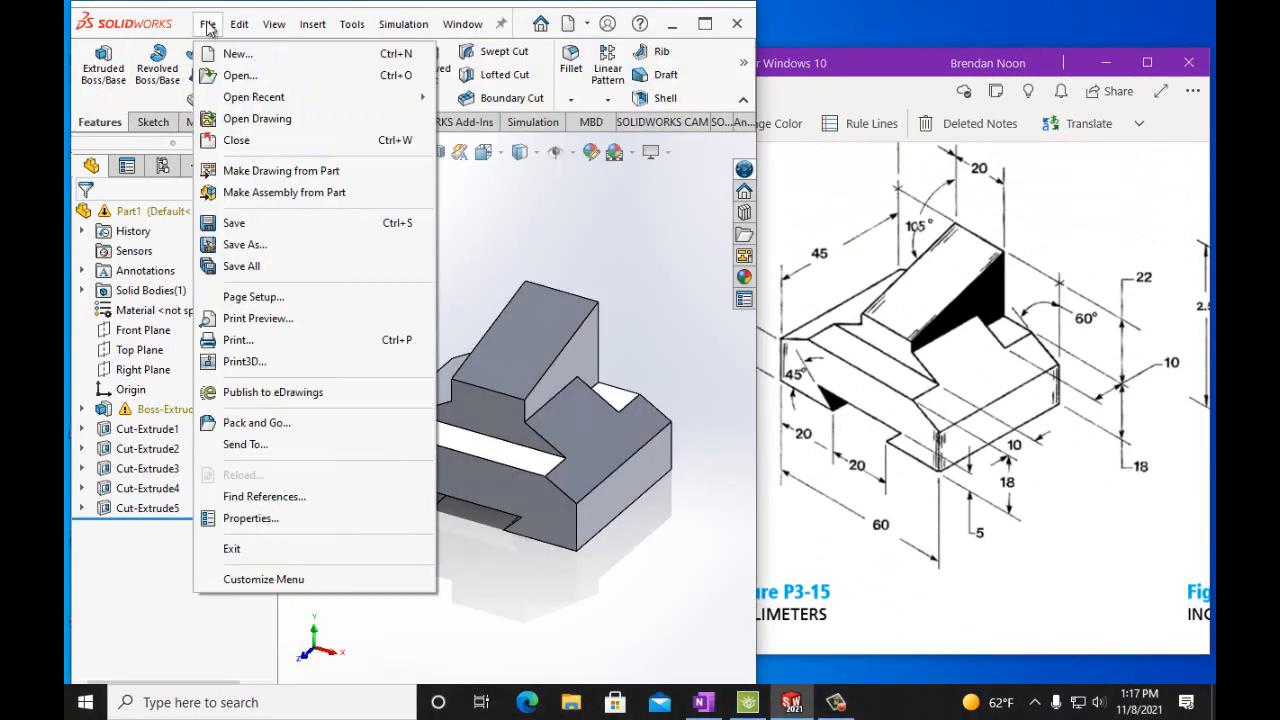
{"action": "left_click", "coordinate": [245, 244]}
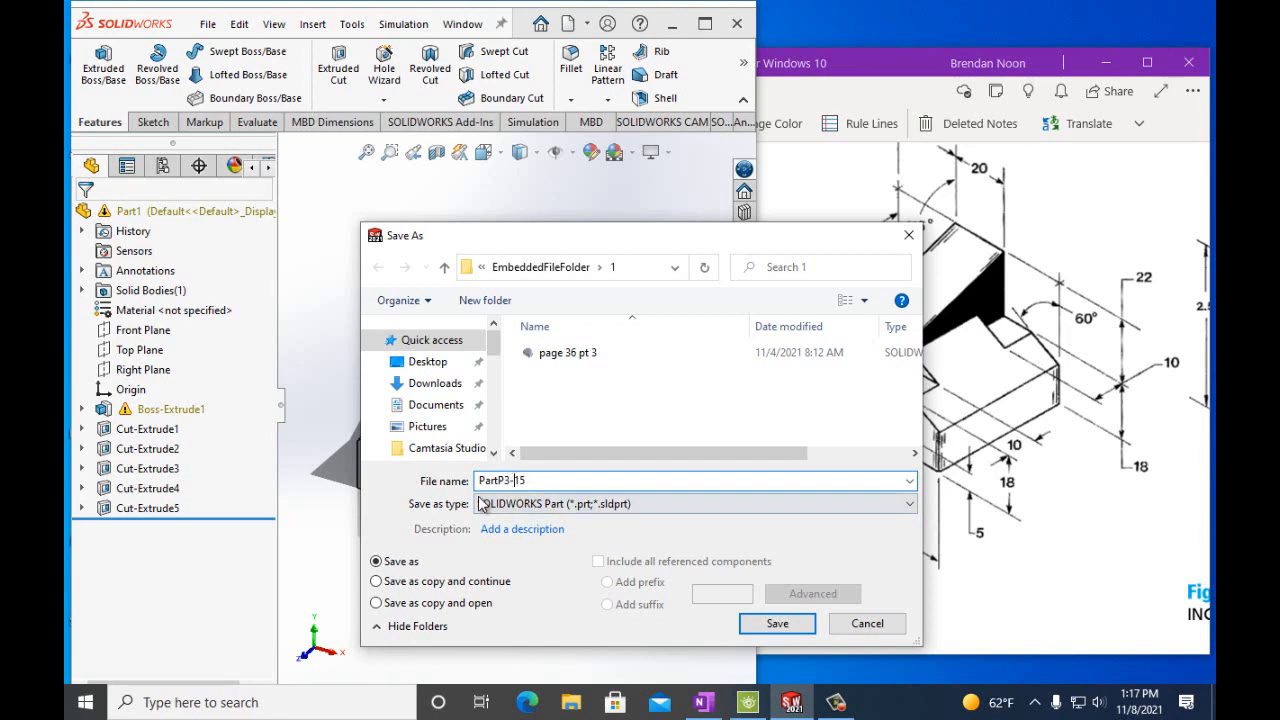
{"action": "left_click", "coordinate": [775, 623]}
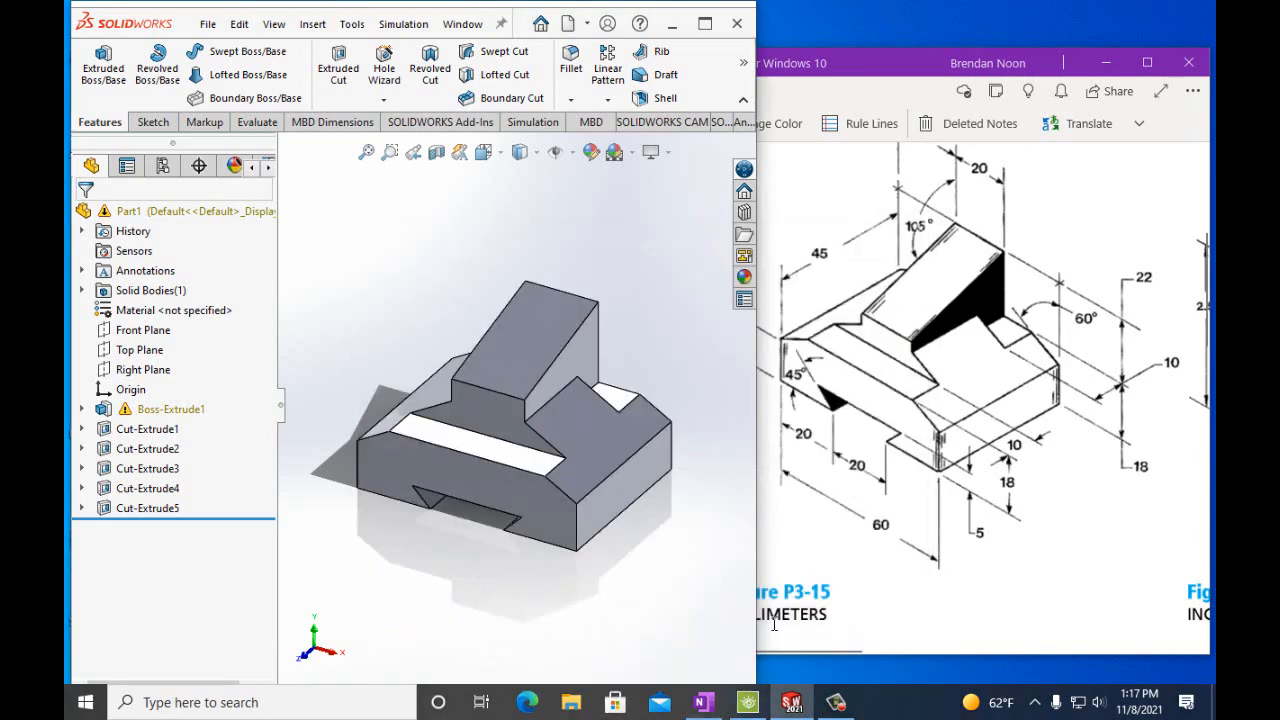
{"action": "left_click", "coordinate": [705, 23]}
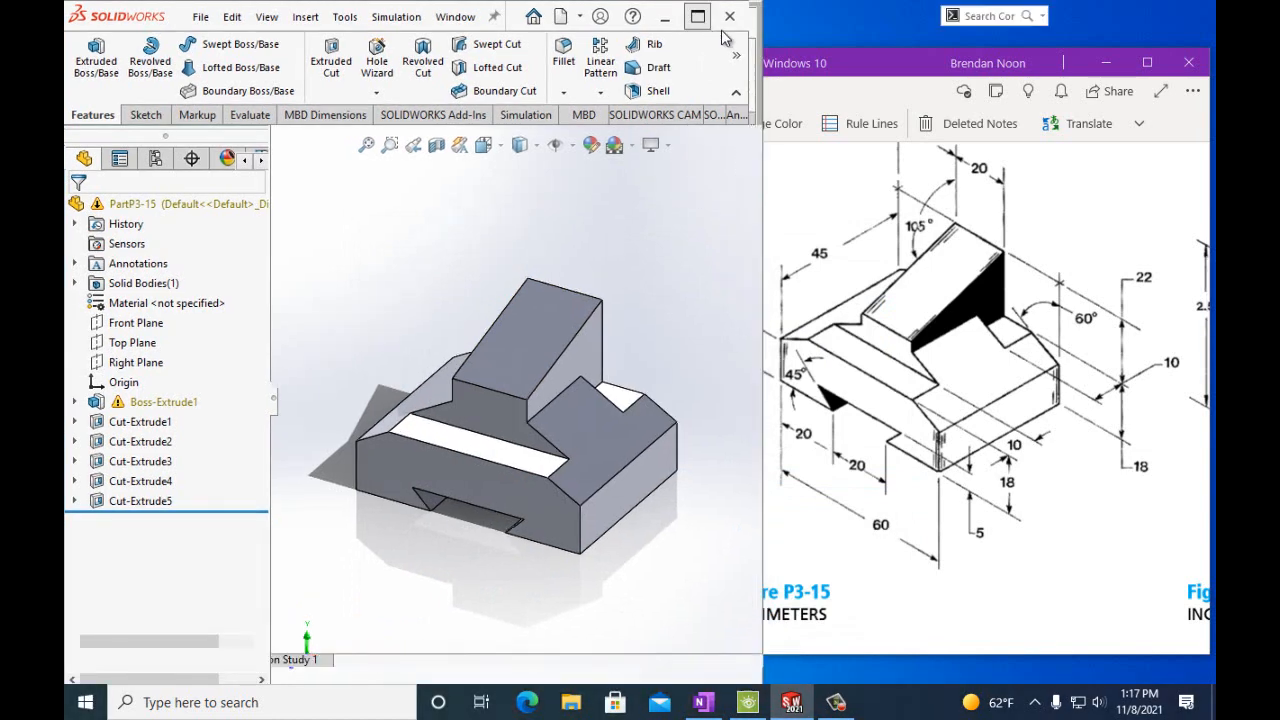
{"action": "left_click", "coordinate": [200, 17]}
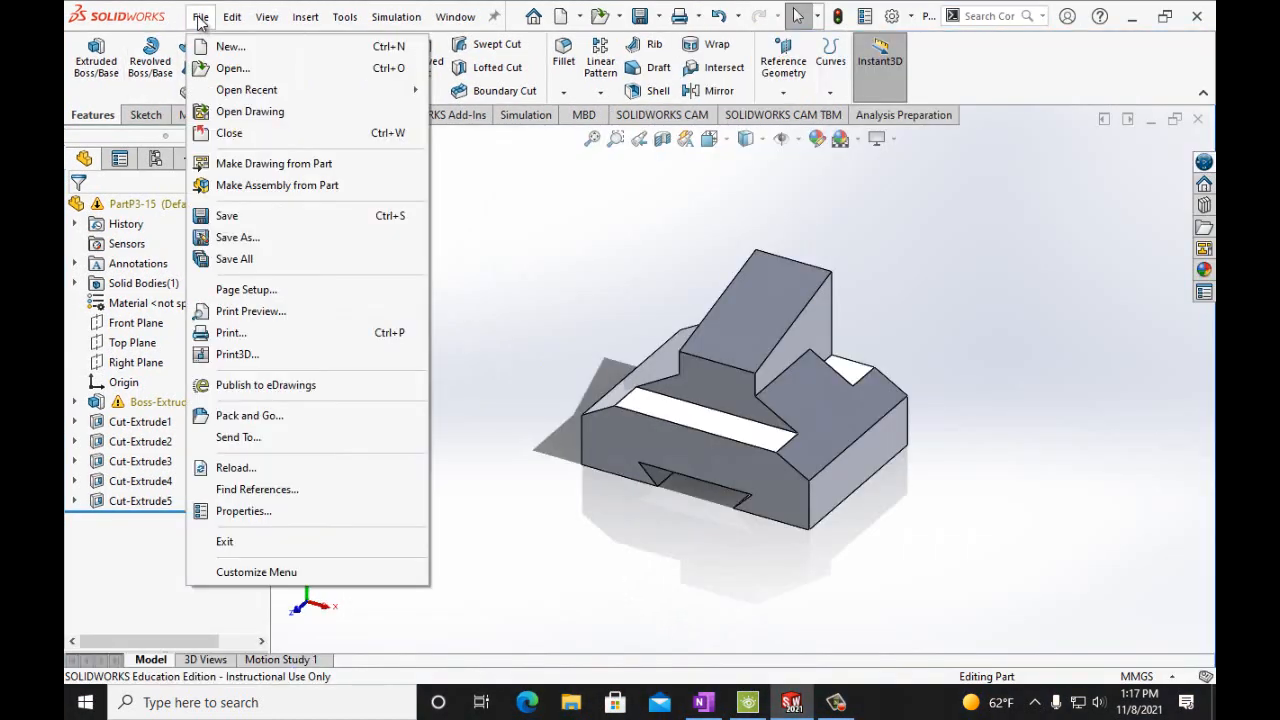
{"action": "left_click", "coordinate": [230, 240]}
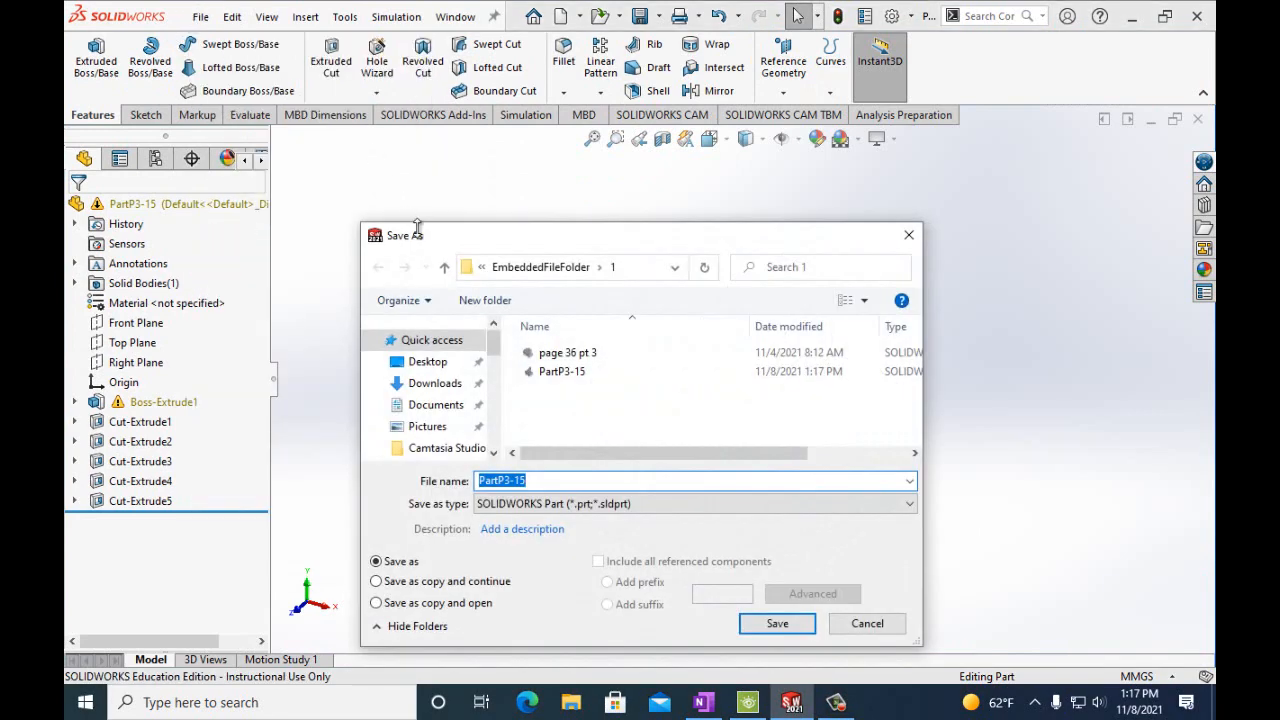
{"action": "left_click", "coordinate": [909, 235]}
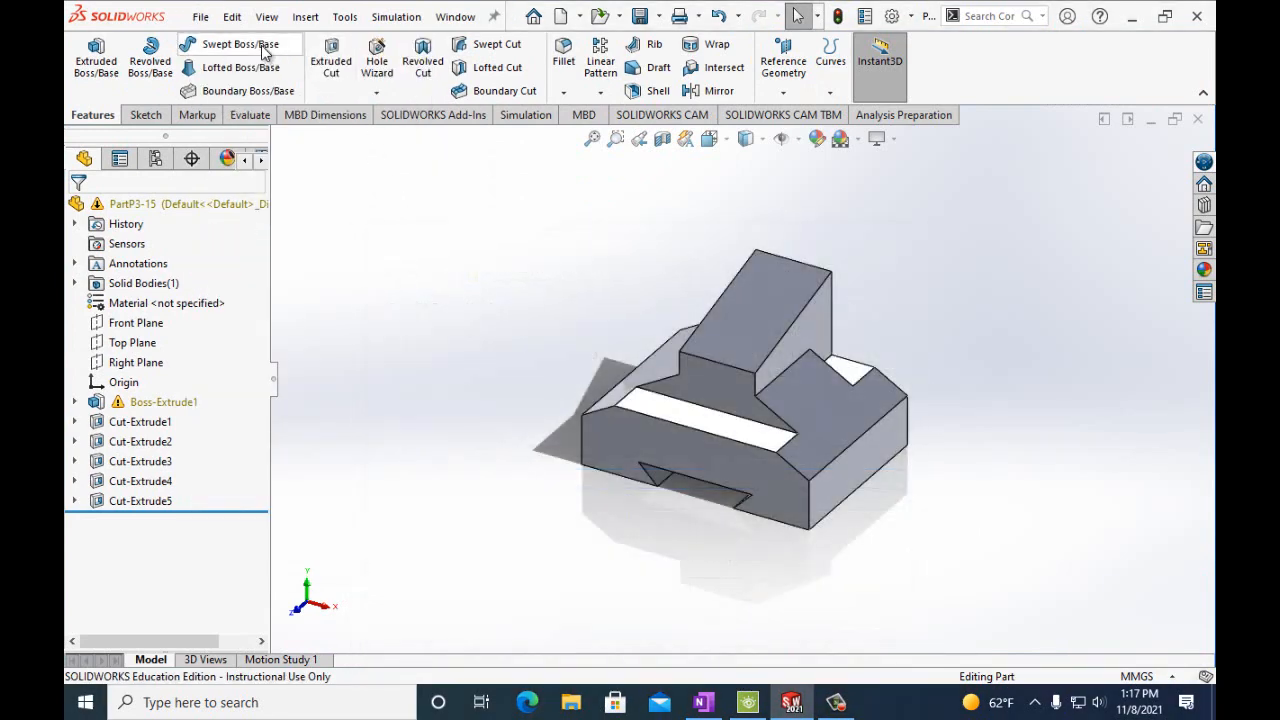
Create a drawing from the part on a standard A (ANSI) Landscape sheet with the sheet format displayed
{"action": "left_click", "coordinate": [203, 17]}
{"action": "left_click", "coordinate": [243, 168]}
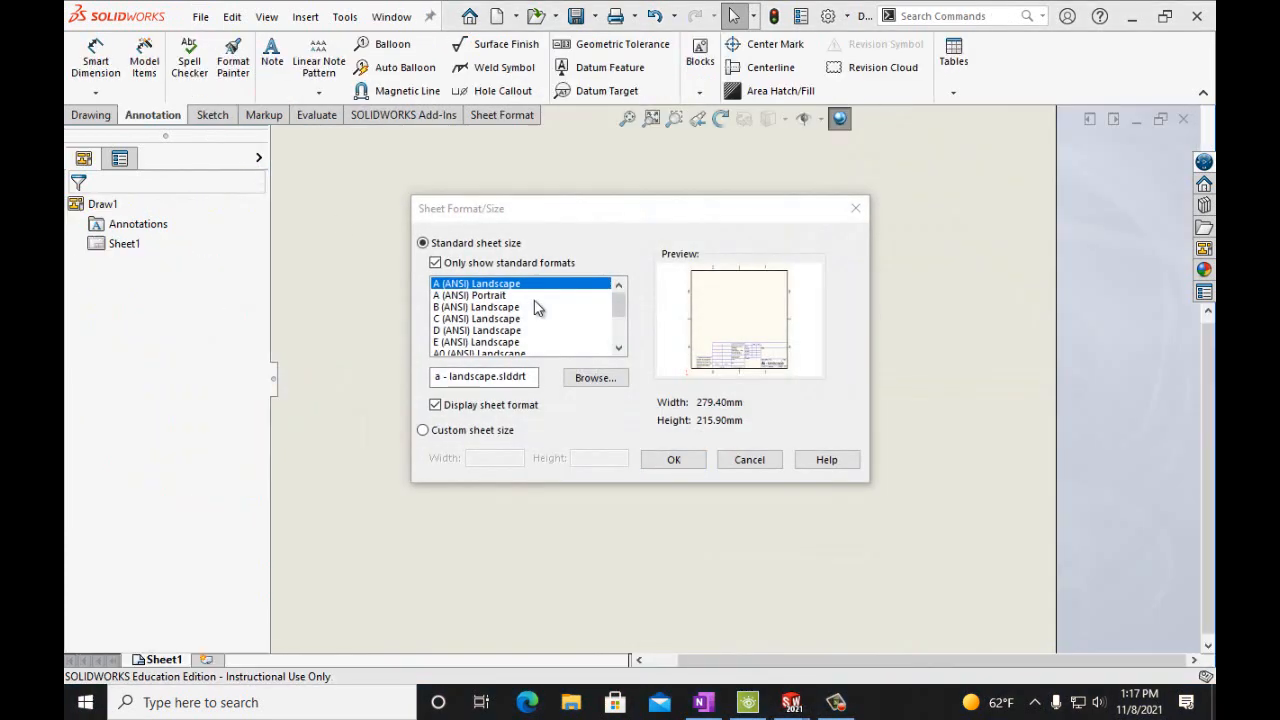
{"action": "left_click", "coordinate": [674, 461]}
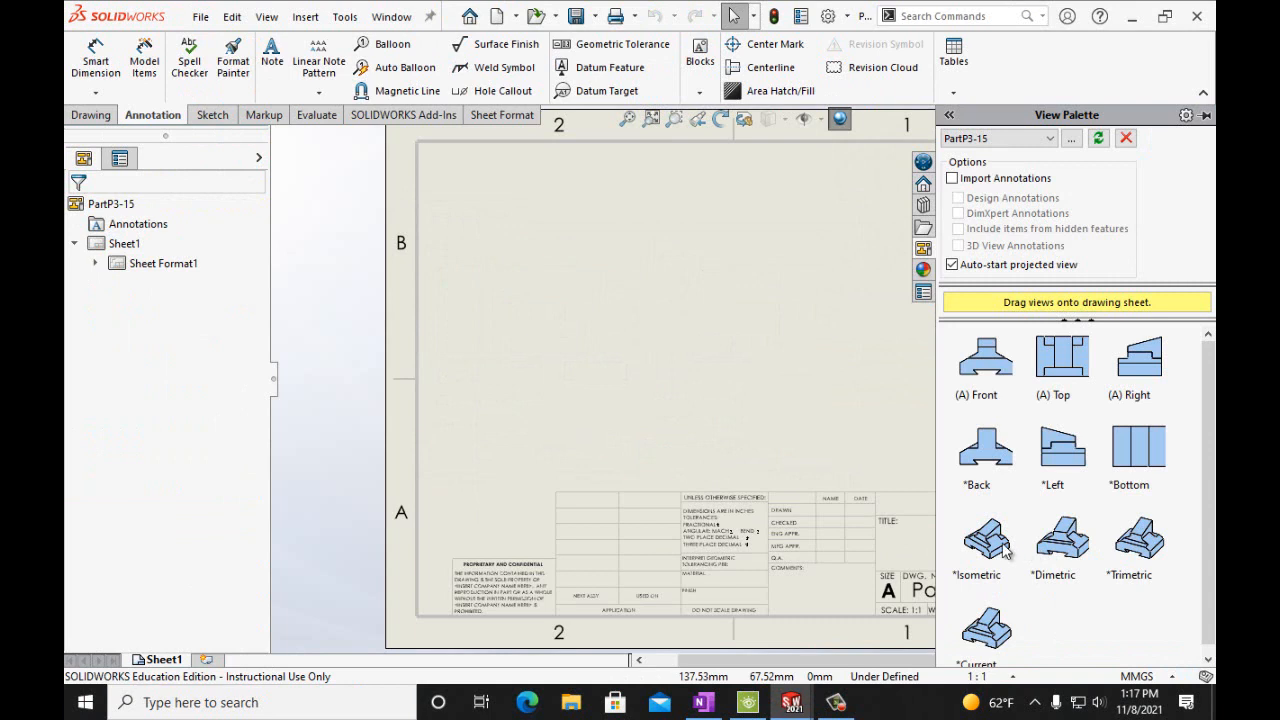
Place the isometric view of PartP3-15 in the middle of the sheet and display it shaded with edges
{"action": "left_click_drag", "start_coordinate": [1003, 548], "coordinate": [735, 360]}
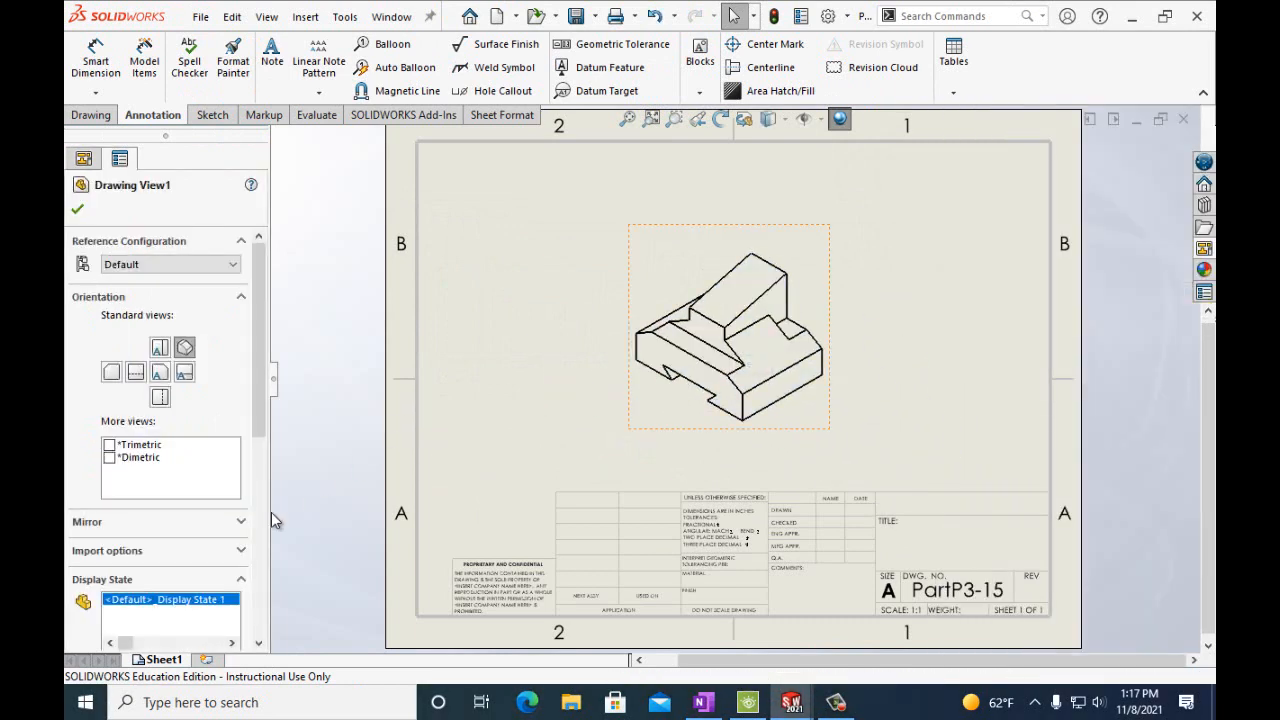
{"action": "left_click_drag", "start_coordinate": [253, 410], "coordinate": [260, 509]}
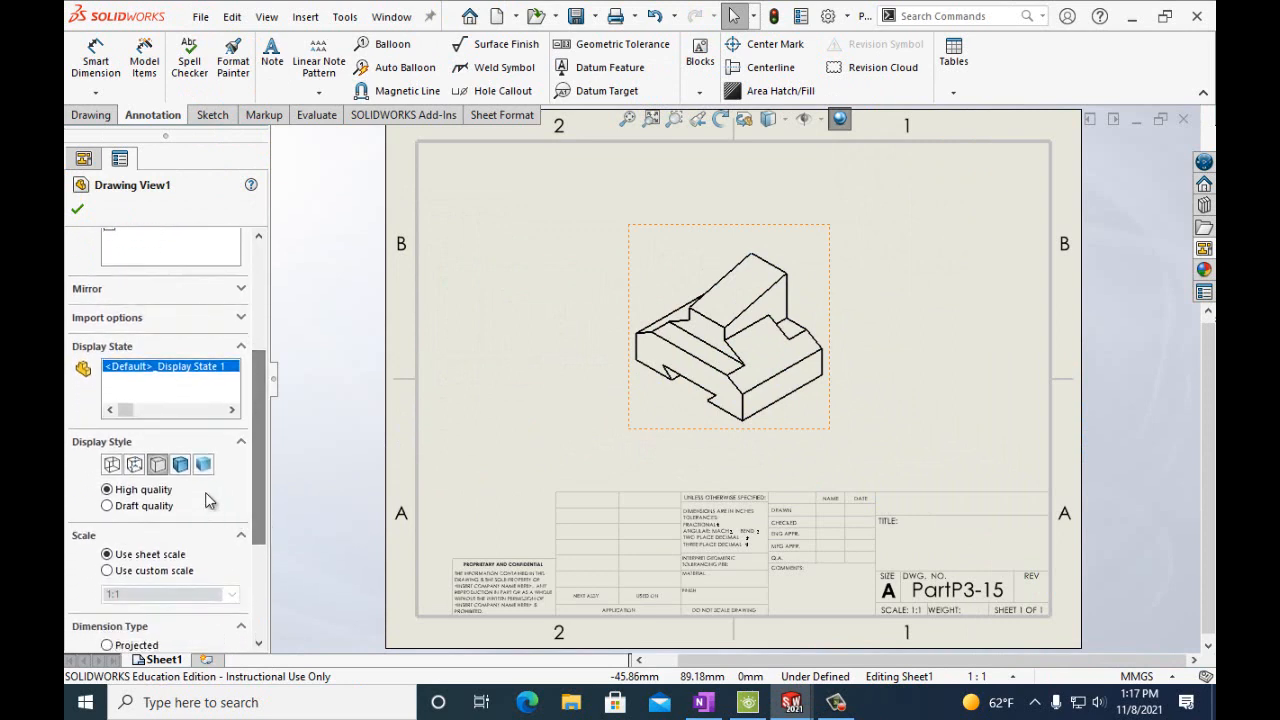
{"action": "left_click", "coordinate": [180, 464]}
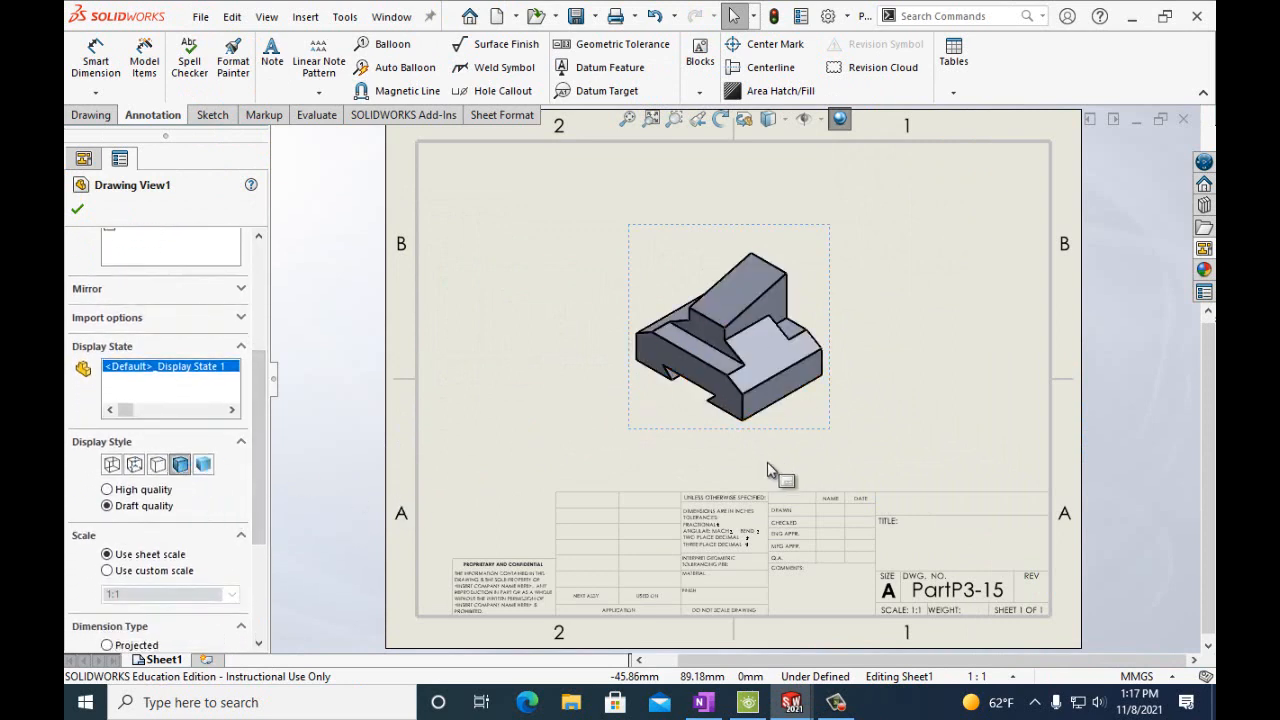
{"action": "left_click", "coordinate": [78, 209]}
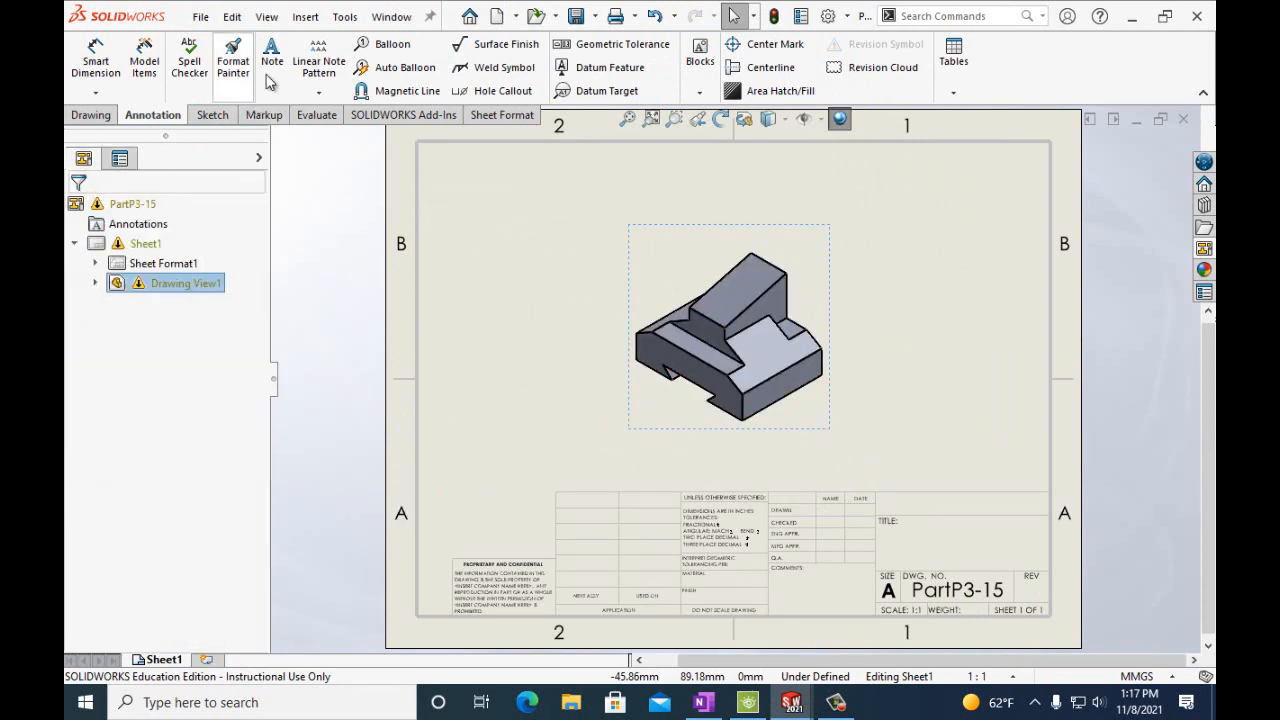
Add a note with the author's title and surname above the TITLE field in the title block
{"action": "left_click", "coordinate": [271, 58]}
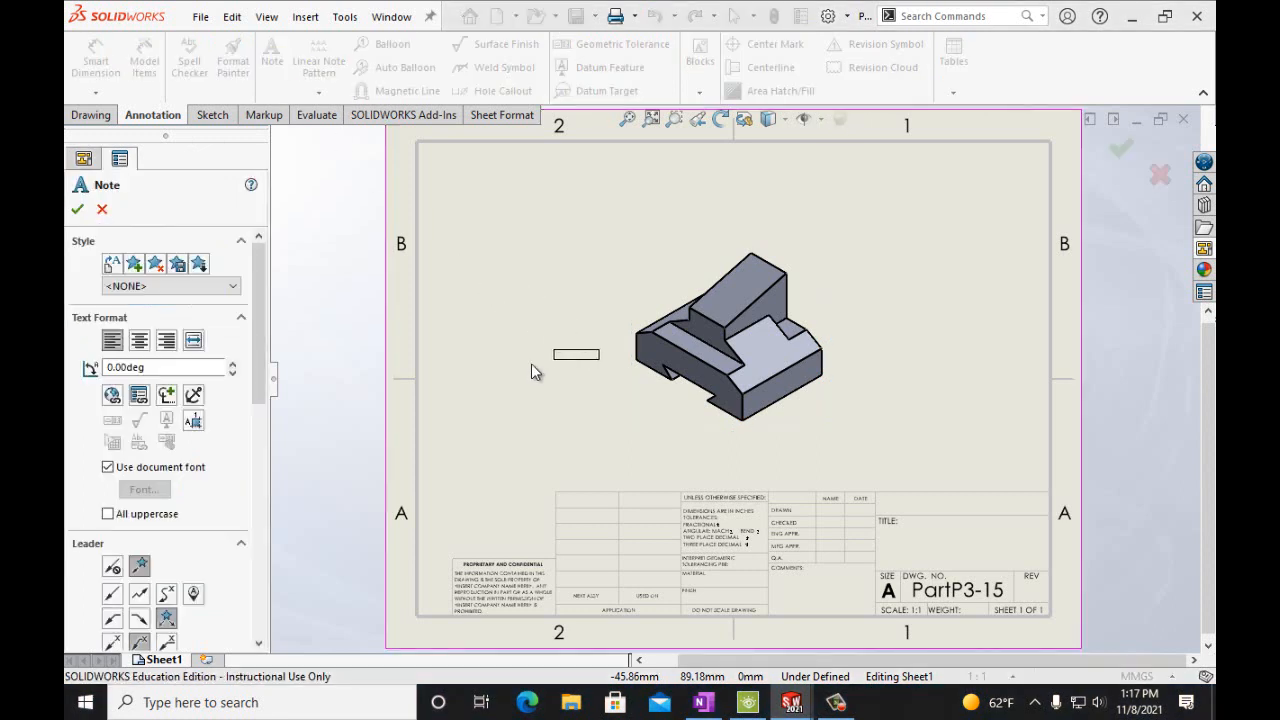
{"action": "left_click", "coordinate": [884, 509]}
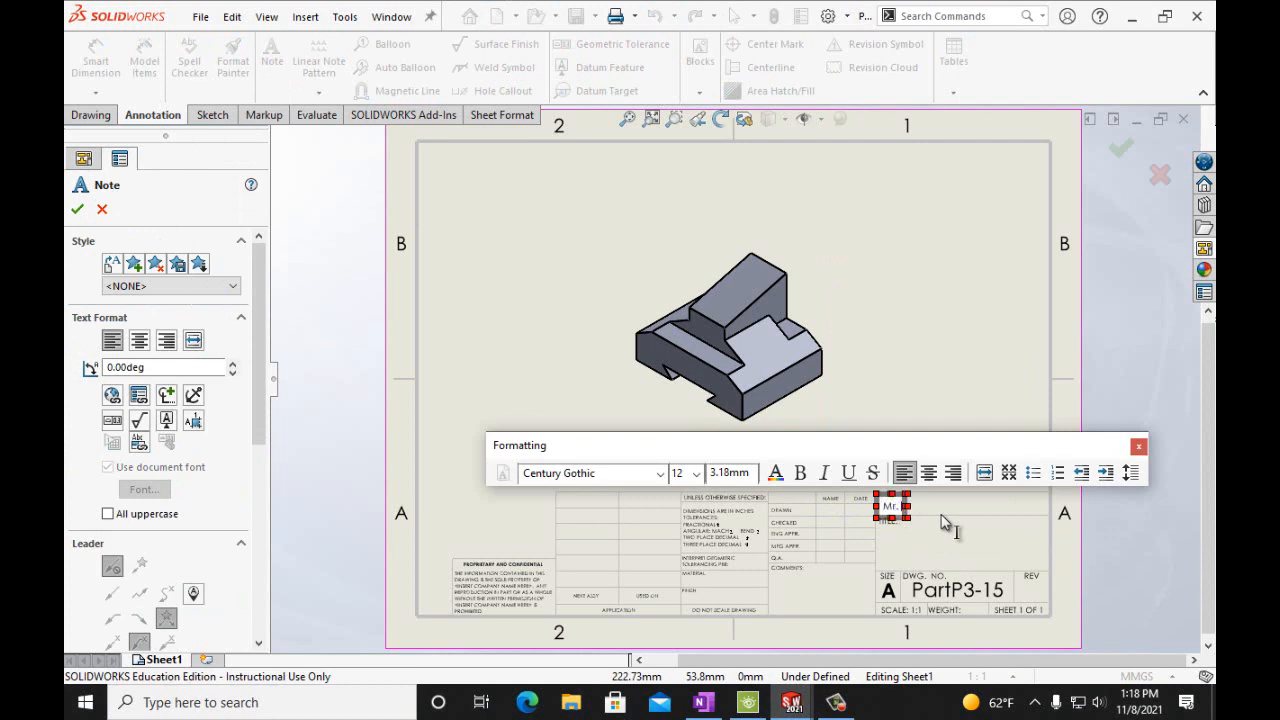
{"action": "type", "text": "Mr. Noor"}
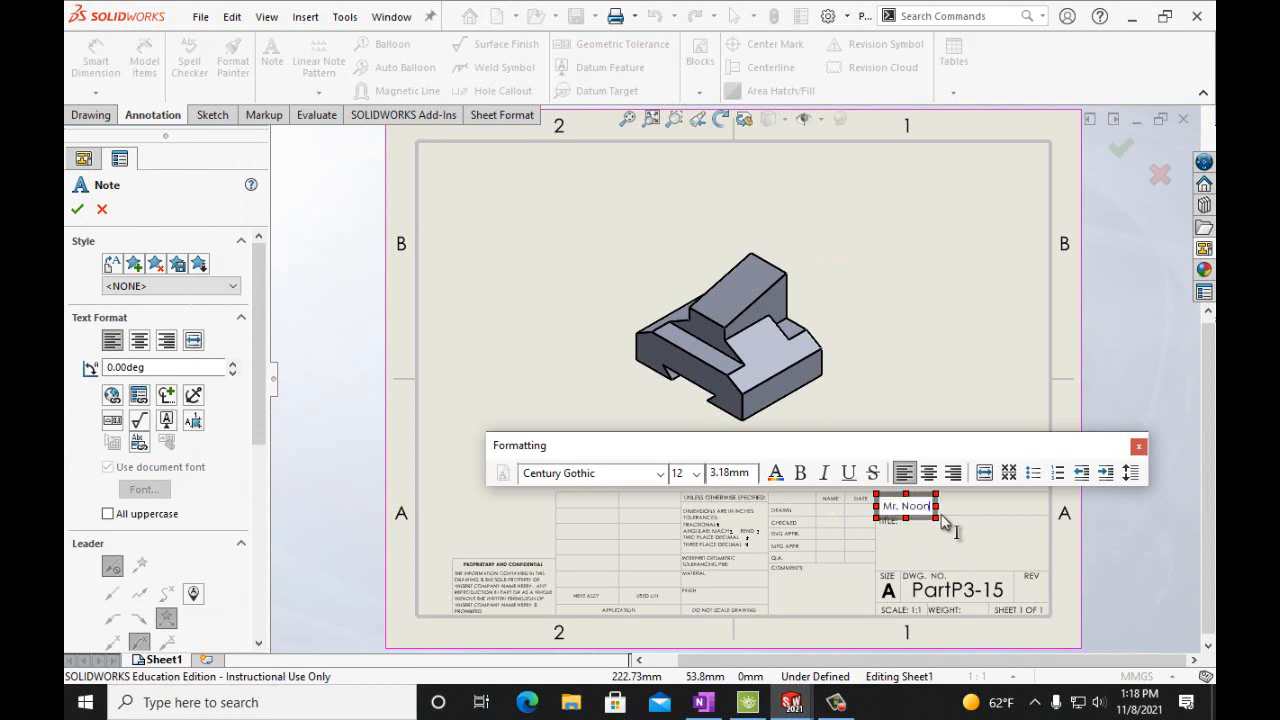
{"action": "left_click", "coordinate": [77, 209]}
Save the drawing as PartP3-15 in the SOLIDWORKS Drawing format
{"action": "left_click", "coordinate": [200, 17]}
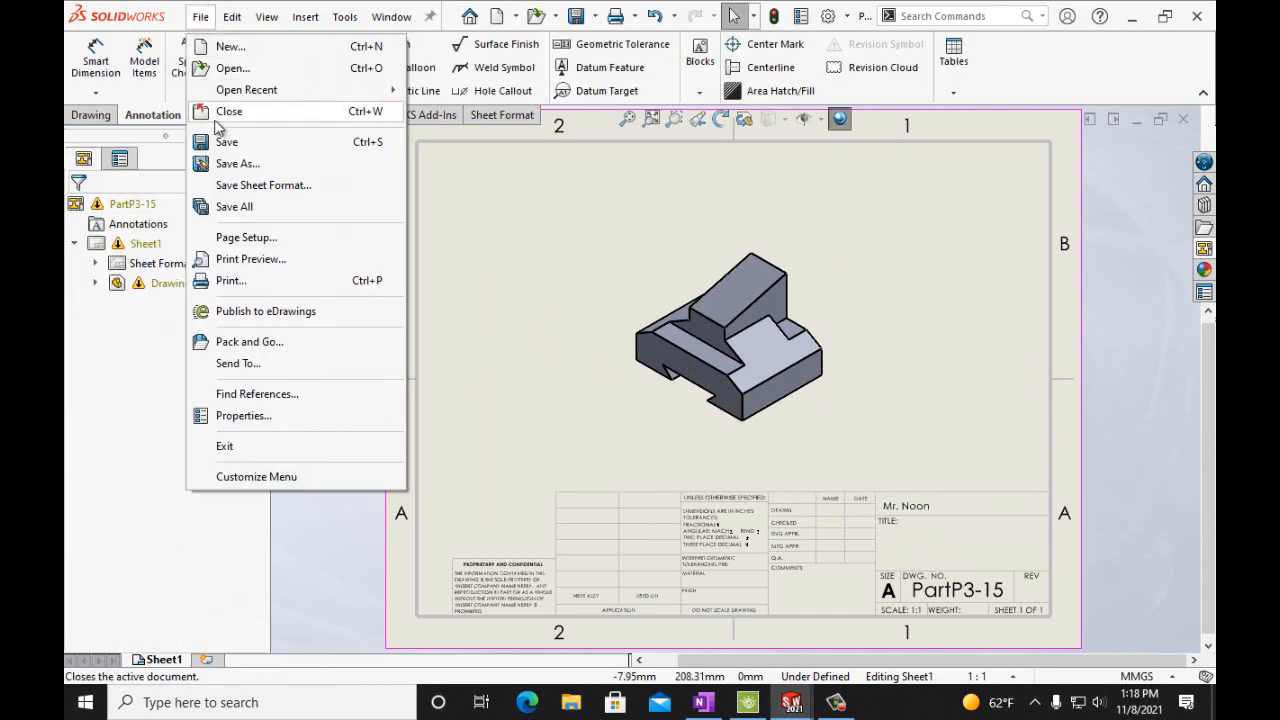
{"action": "left_click", "coordinate": [209, 138]}
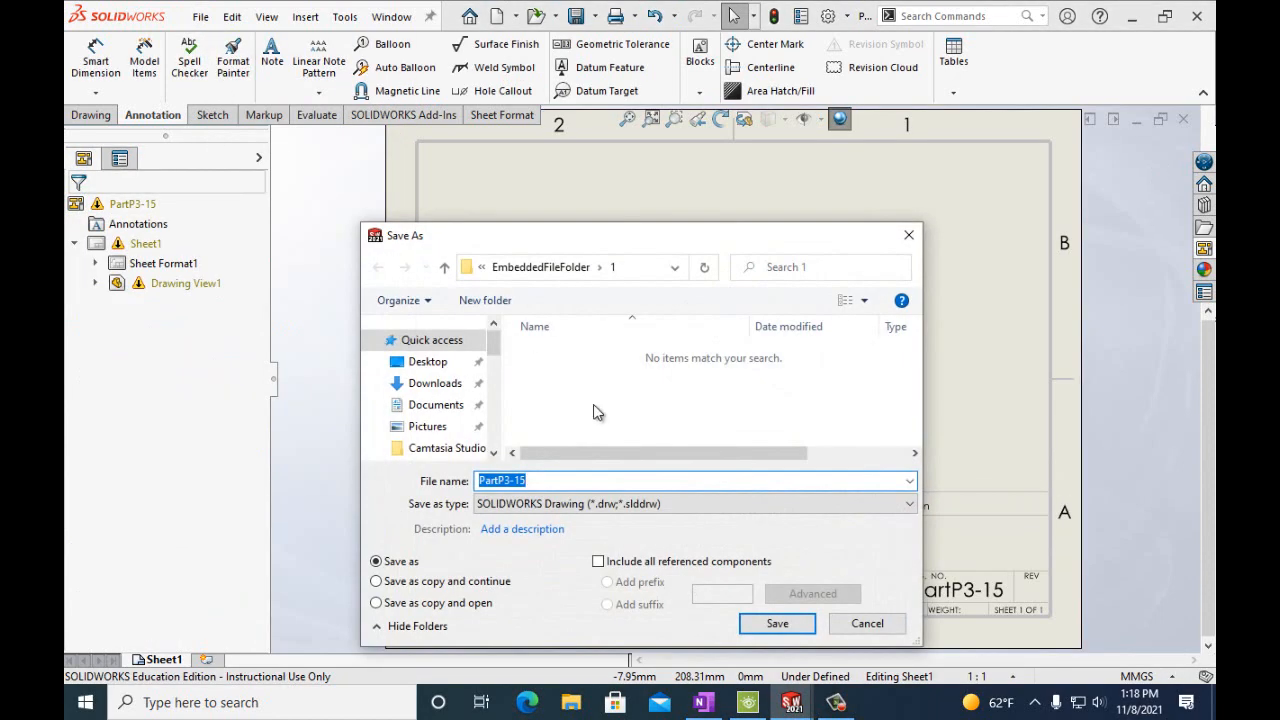
{"action": "left_click", "coordinate": [777, 623]}
Print the current sheet to OneNote for Windows 10, inserting the printout in the current Handouts section
{"action": "left_click", "coordinate": [200, 17]}
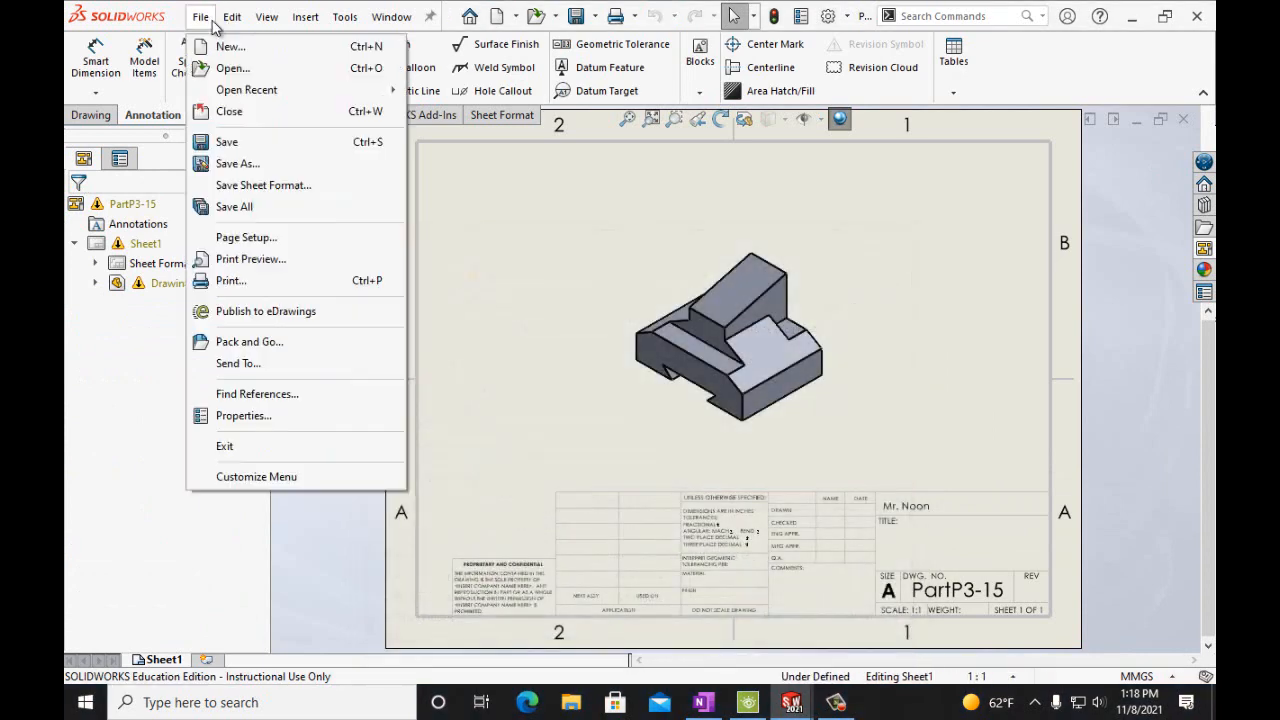
{"action": "left_click", "coordinate": [262, 281]}
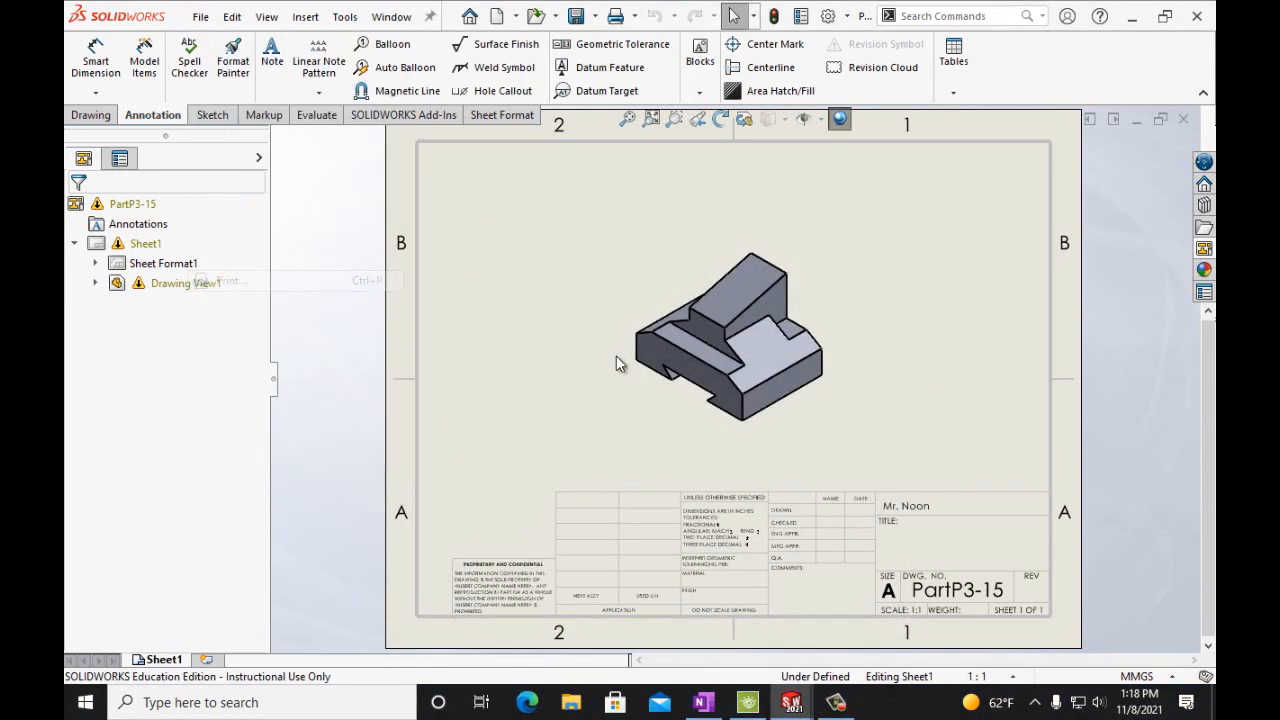
{"action": "left_click", "coordinate": [619, 178]}
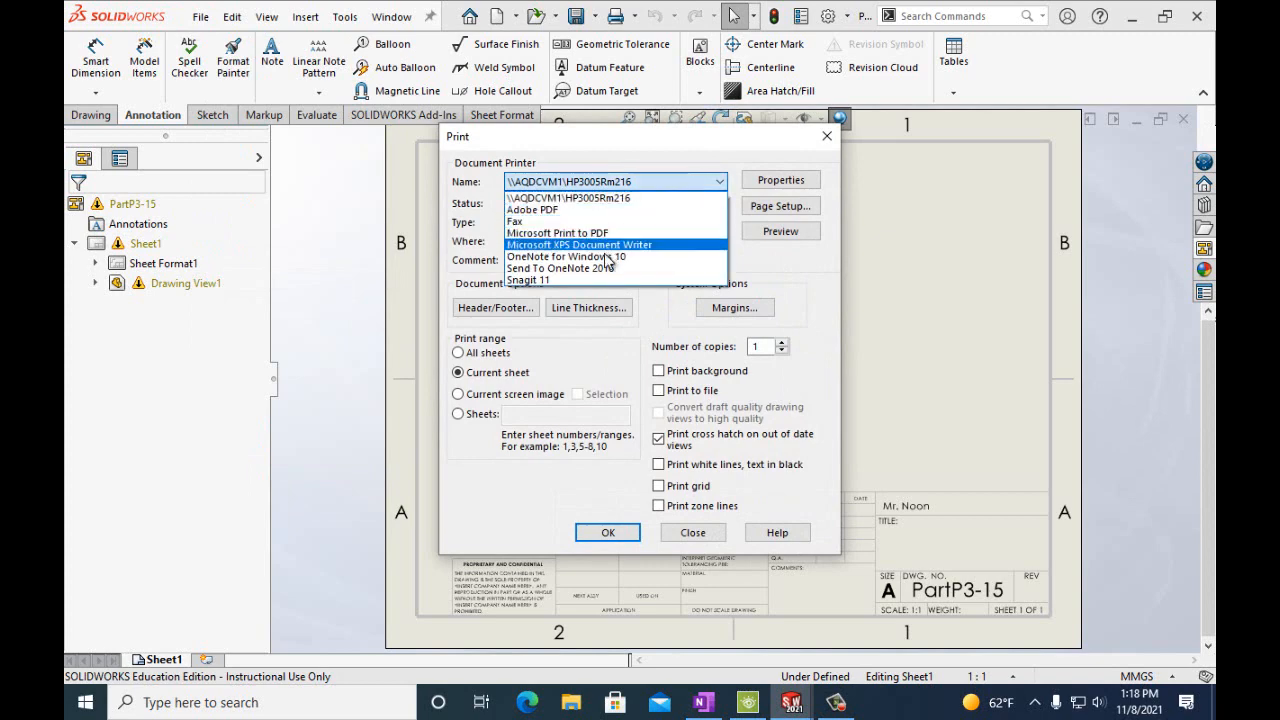
{"action": "left_click", "coordinate": [607, 258]}
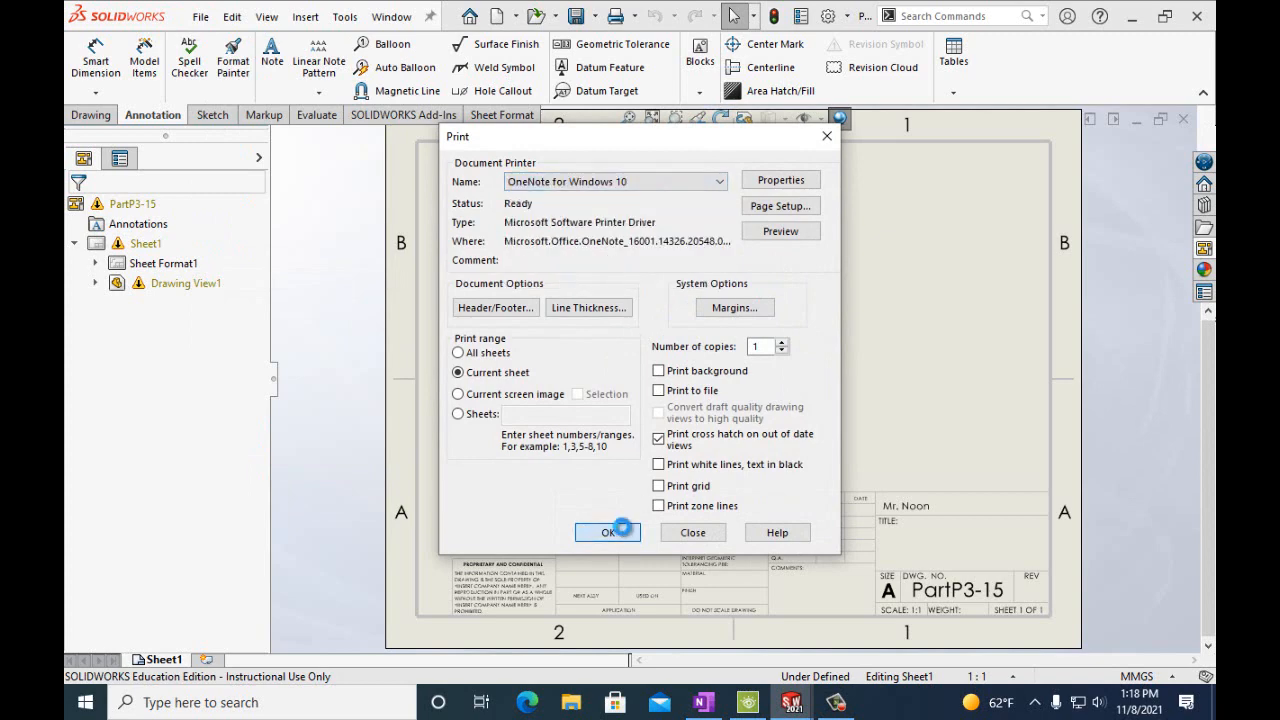
{"action": "left_click", "coordinate": [610, 532]}
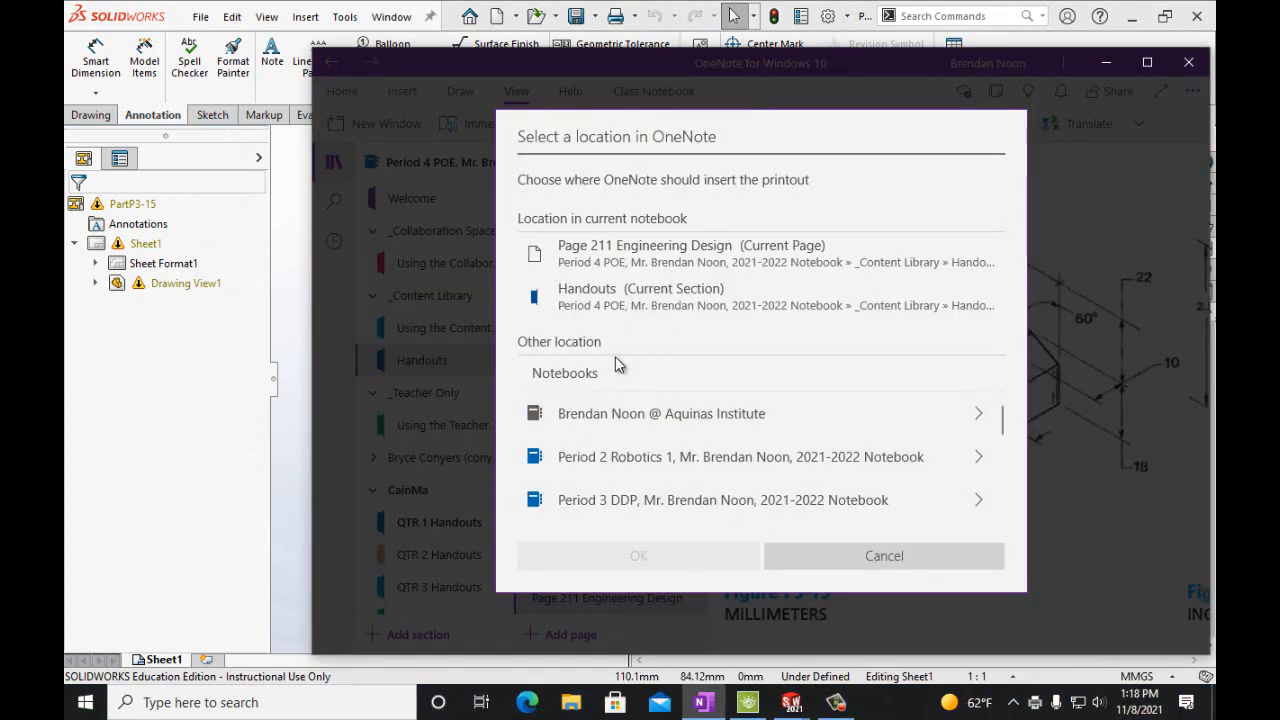
{"action": "left_click", "coordinate": [610, 298]}
{"action": "left_click", "coordinate": [718, 555]}
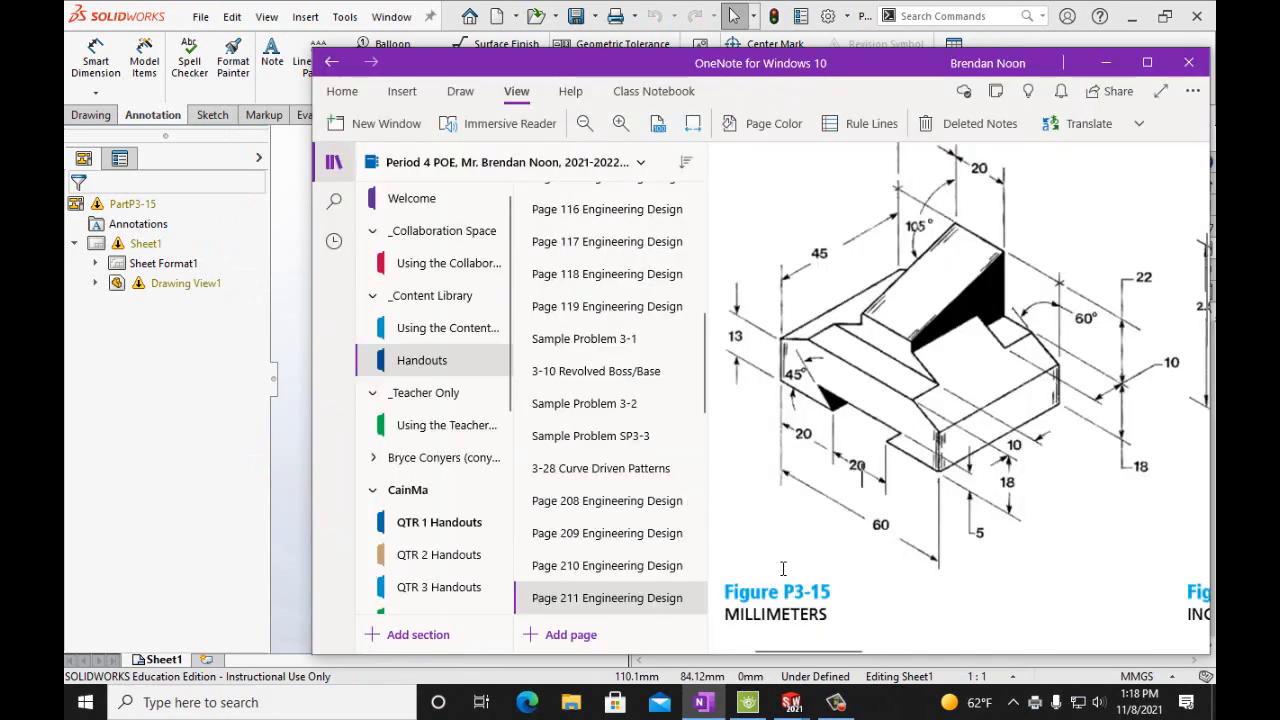
Maximize OneNote and retitle the new printout page as Part P3-15
{"action": "left_click", "coordinate": [1147, 62]}
{"action": "scroll", "coordinate": [1114, 343], "scroll_direction": "down", "scroll_amount": 4}
{"action": "scroll", "coordinate": [1114, 343], "scroll_direction": "up", "scroll_amount": 4}
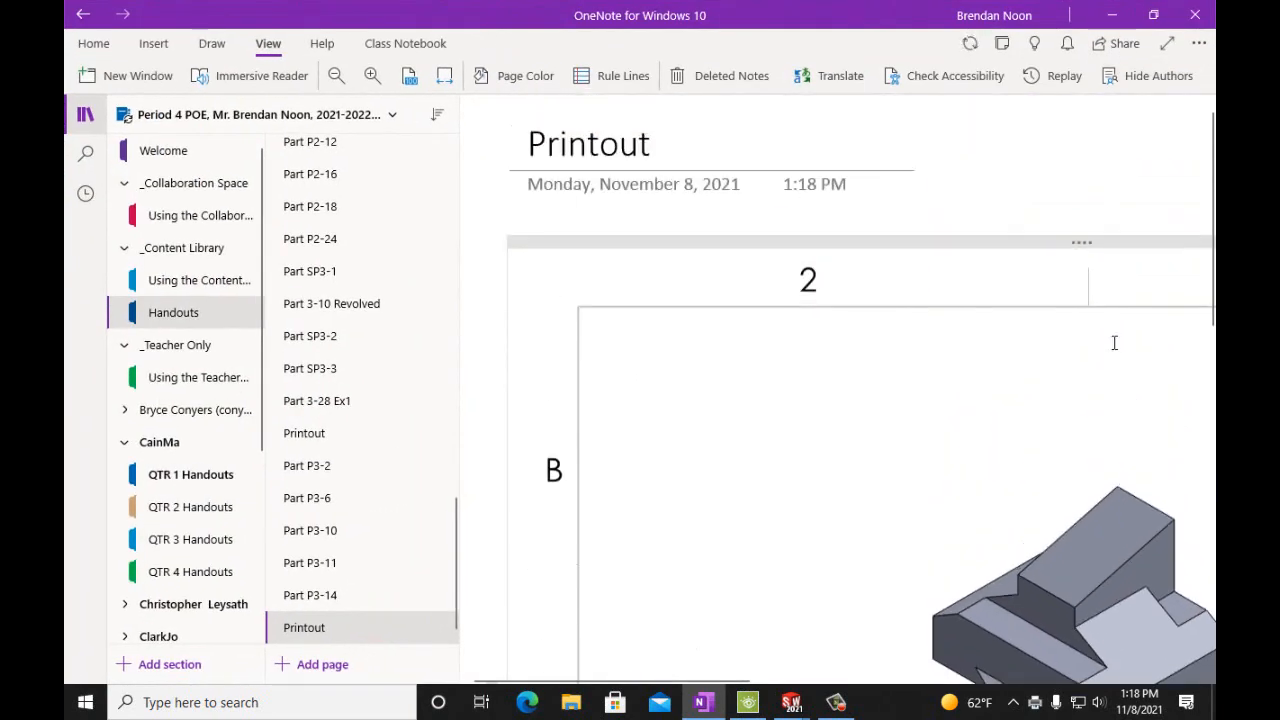
{"action": "left_click_drag", "start_coordinate": [689, 144], "coordinate": [641, 150]}
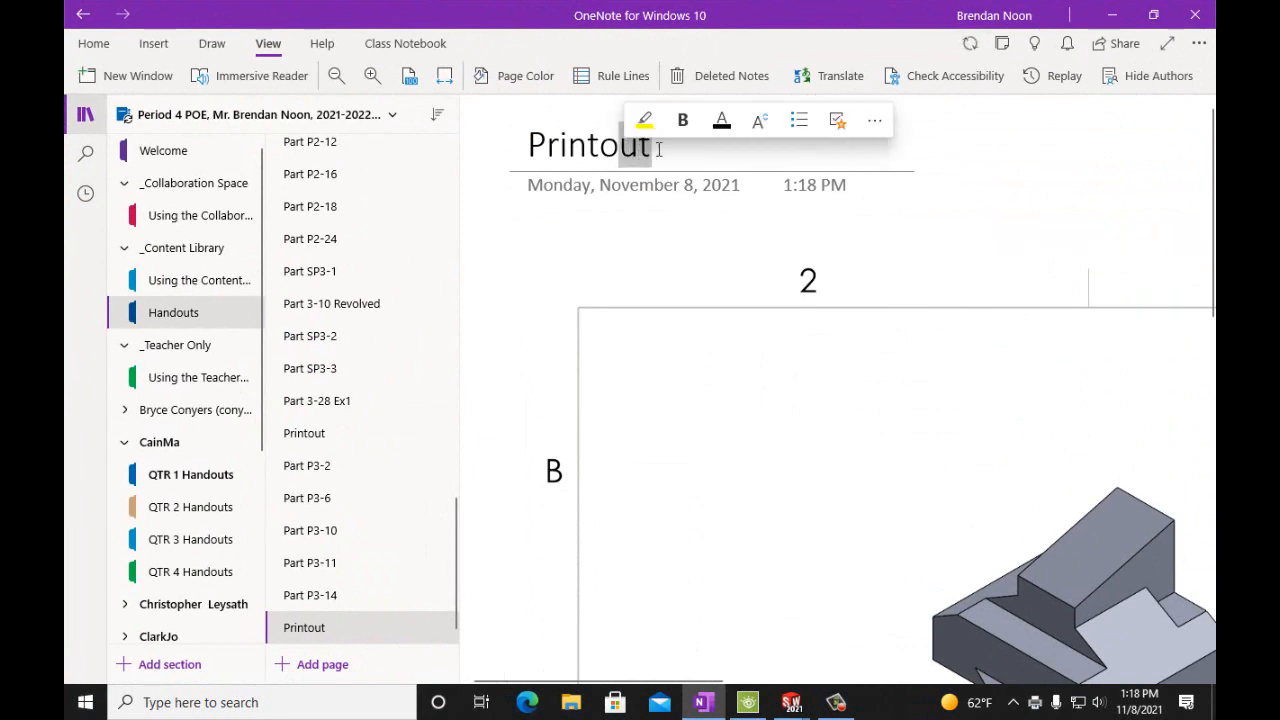
{"action": "key", "text": "BackSpace"}
{"action": "key", "text": "BackSpace"}
{"action": "key", "text": "BackSpace"}
{"action": "key", "text": "BackSpace"}
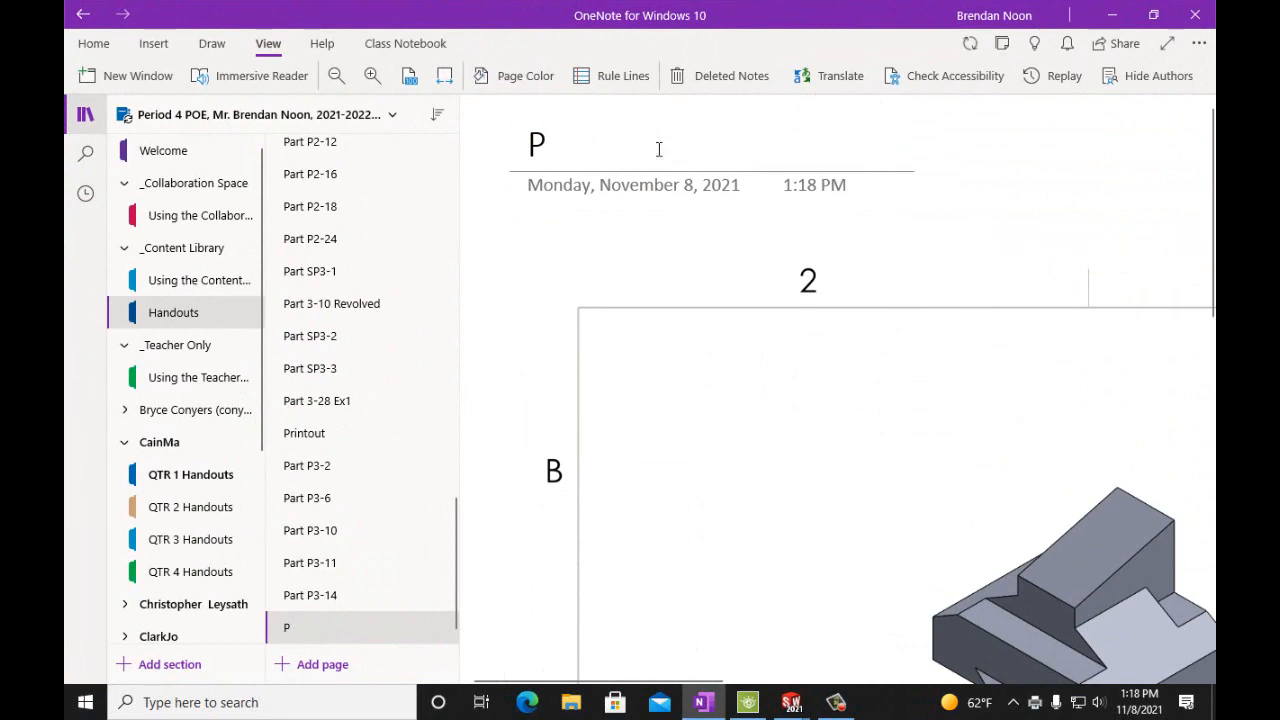
{"action": "type", "text": "art P3-15"}
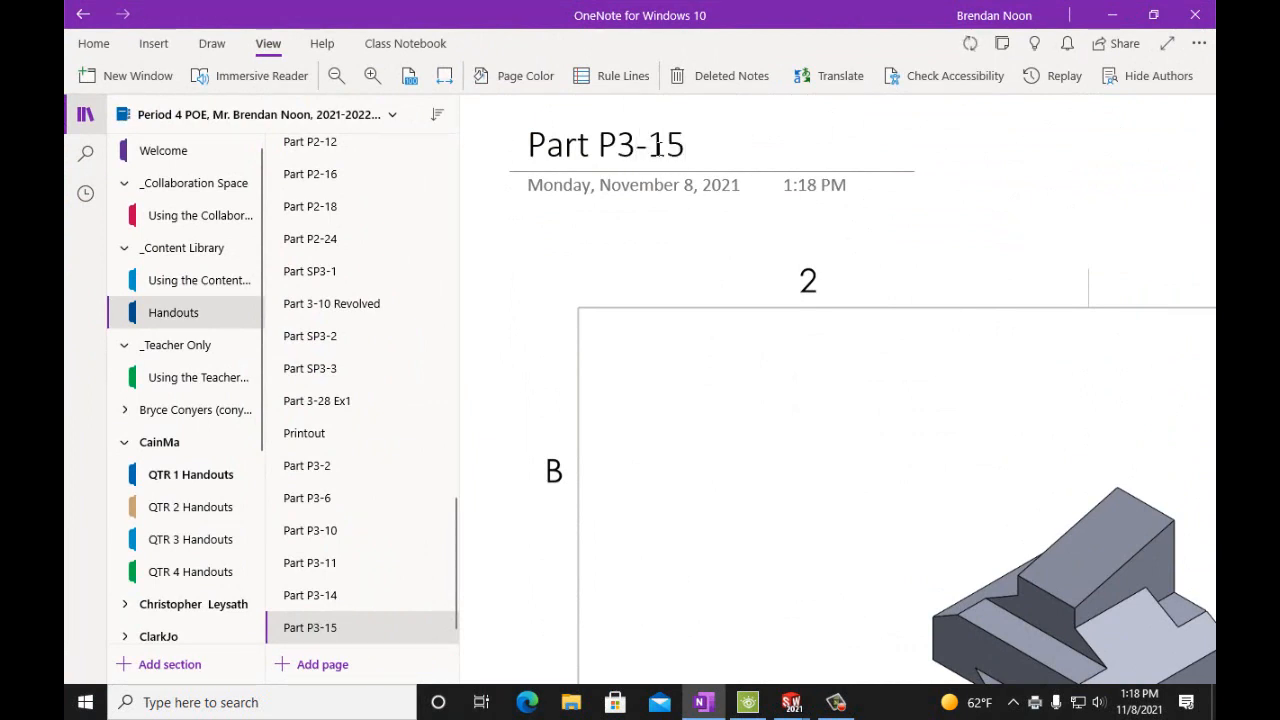
Examine the Part P3-15 printout and the exercise figures on handout pages 218, 118 and 119
{"action": "scroll", "coordinate": [1021, 506], "scroll_direction": "down", "scroll_amount": 3}
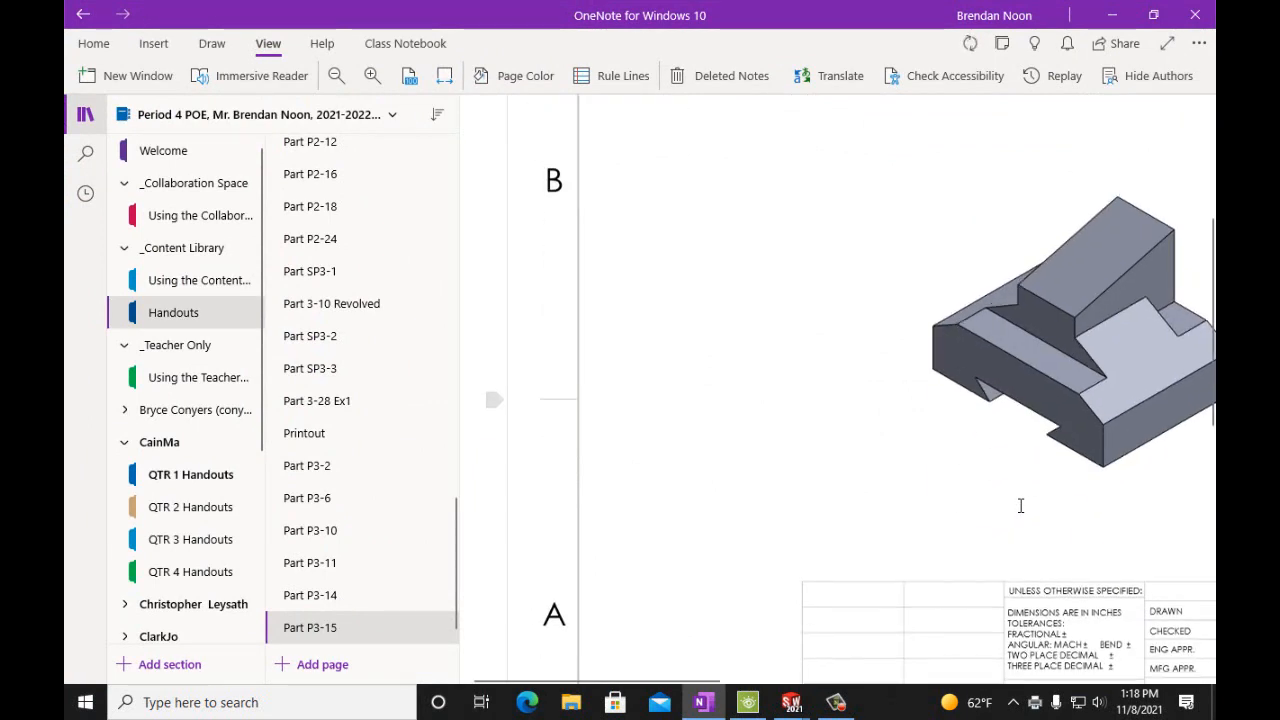
{"action": "scroll", "coordinate": [1021, 506], "scroll_direction": "up", "scroll_amount": 1}
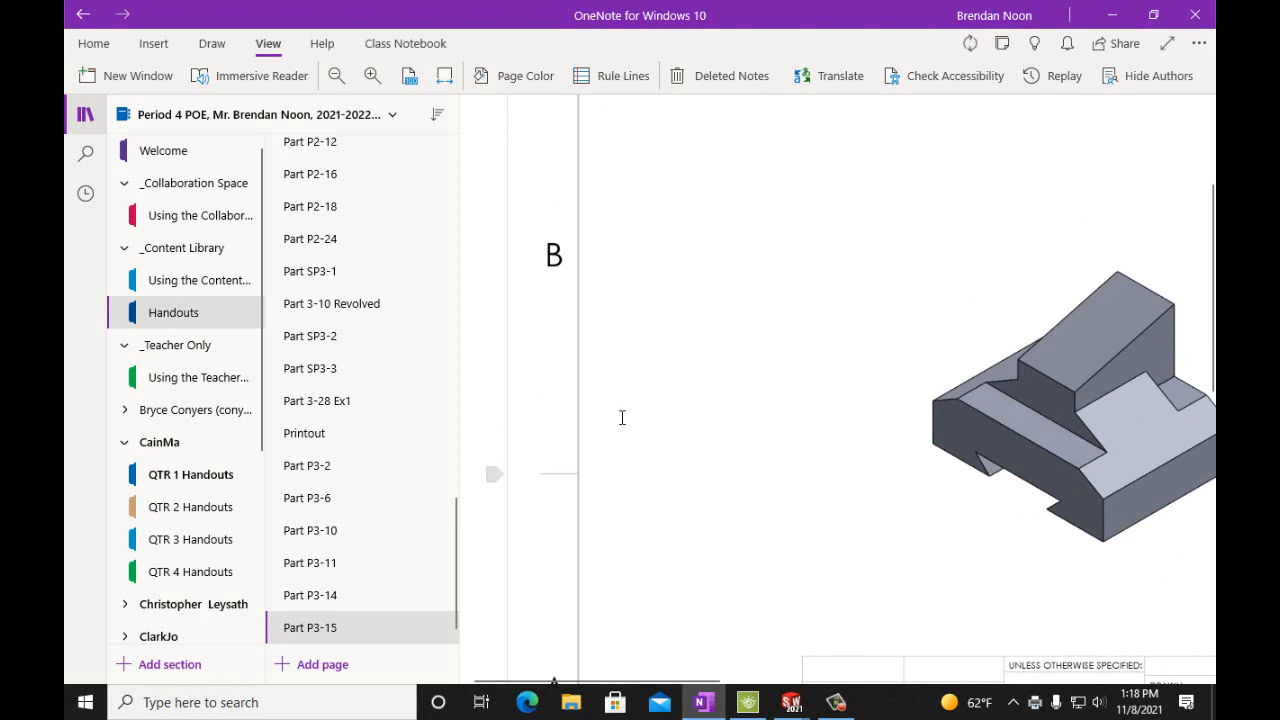
{"action": "scroll", "coordinate": [407, 366], "scroll_direction": "up", "scroll_amount": 5}
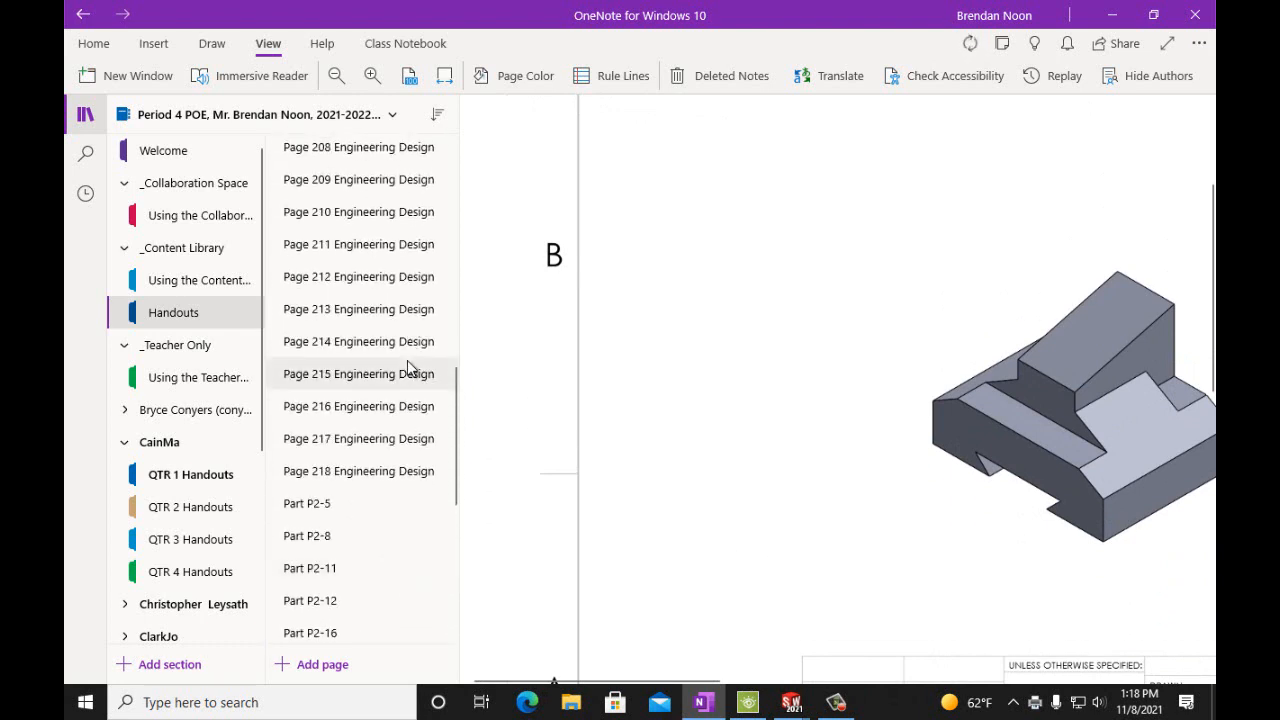
{"action": "scroll", "coordinate": [407, 366], "scroll_direction": "up", "scroll_amount": 2}
{"action": "scroll", "coordinate": [407, 366], "scroll_direction": "down", "scroll_amount": 1}
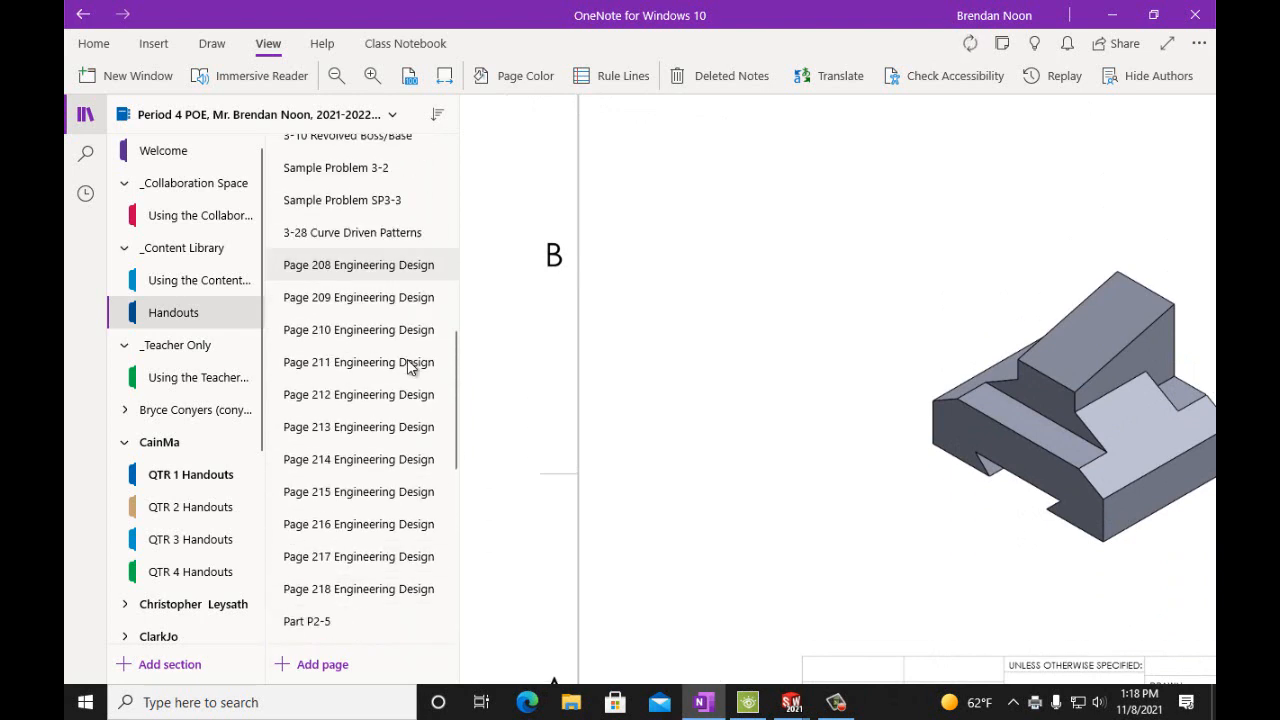
{"action": "scroll", "coordinate": [407, 365], "scroll_direction": "down", "scroll_amount": 1}
{"action": "left_click", "coordinate": [358, 470]}
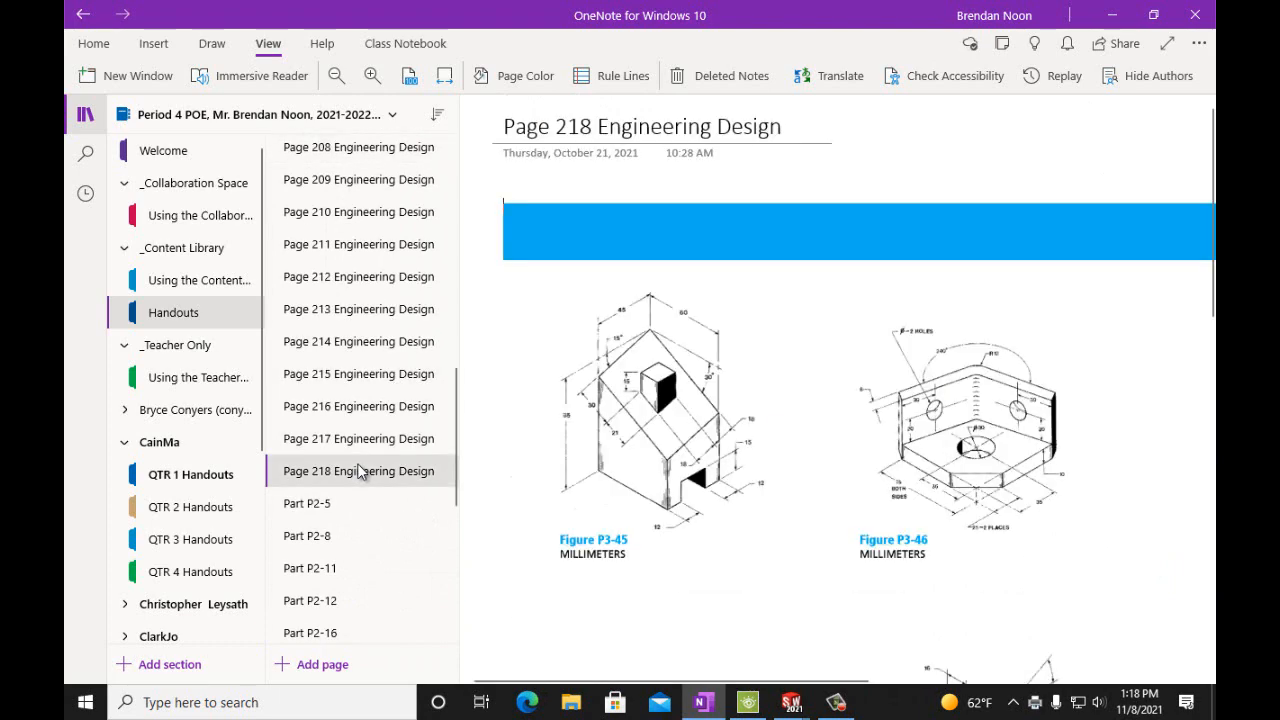
{"action": "scroll", "coordinate": [366, 400], "scroll_direction": "up", "scroll_amount": 3}
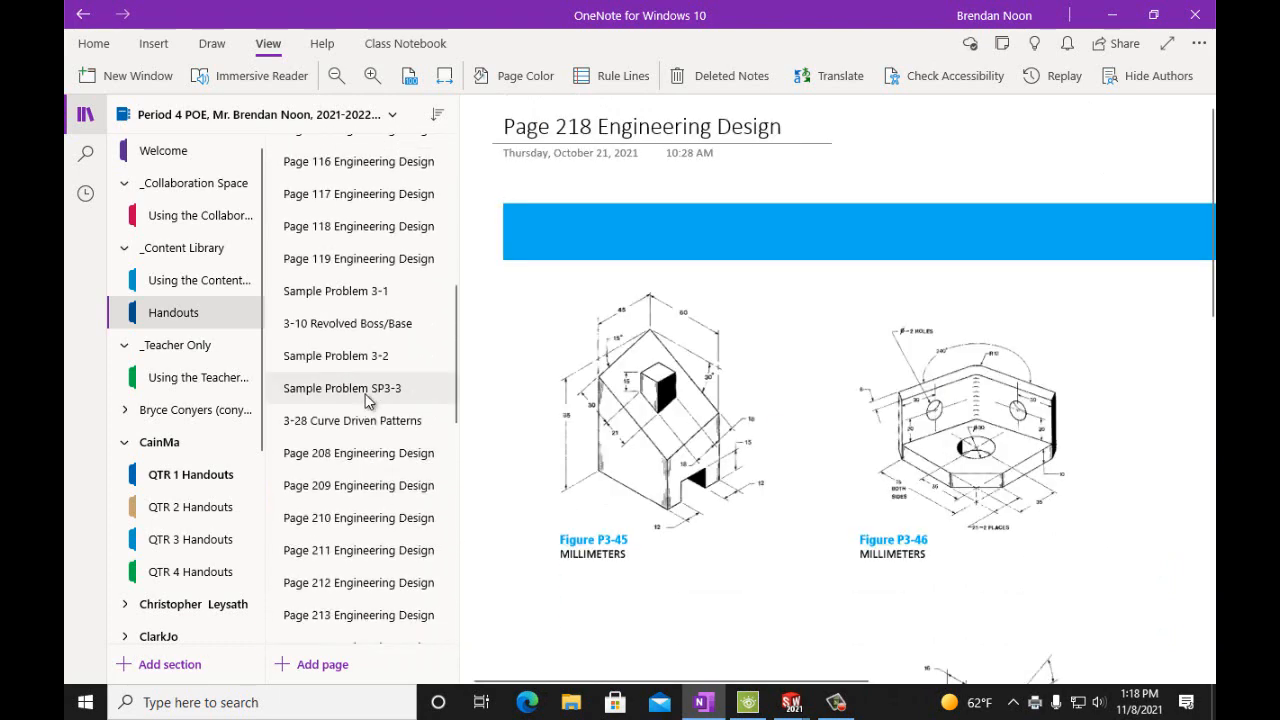
{"action": "left_click", "coordinate": [358, 226]}
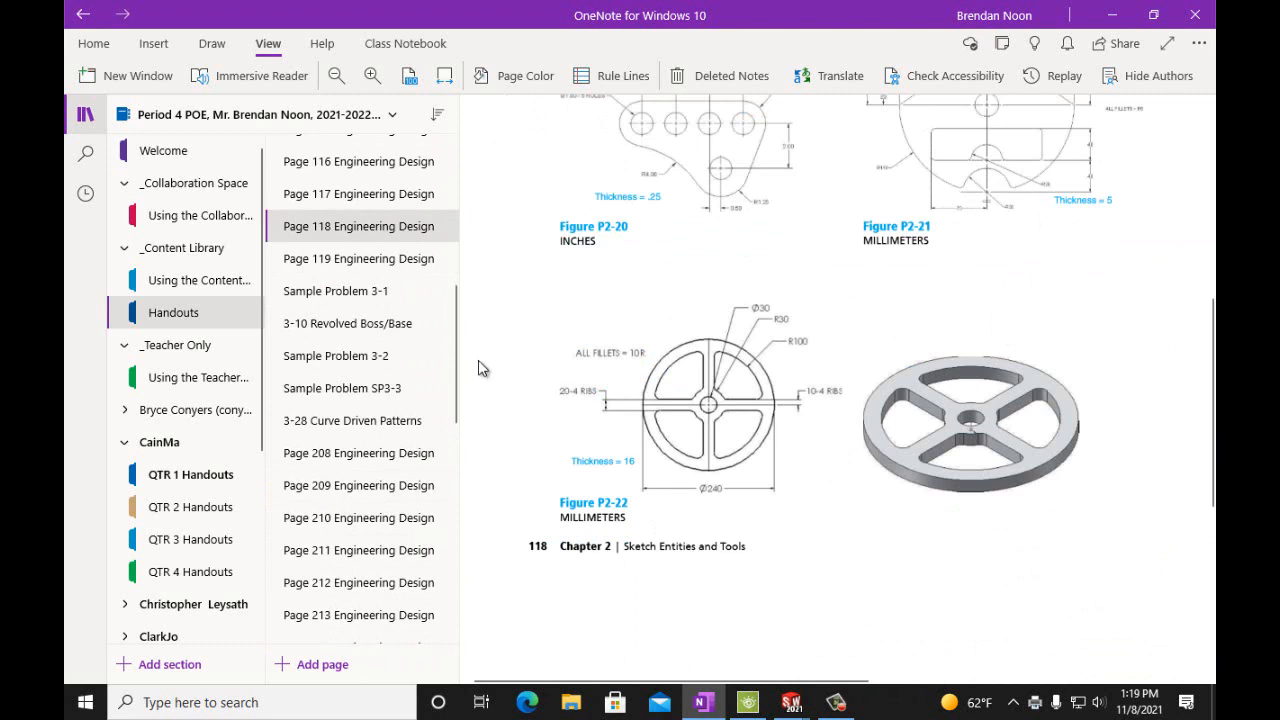
{"action": "left_click", "coordinate": [381, 261]}
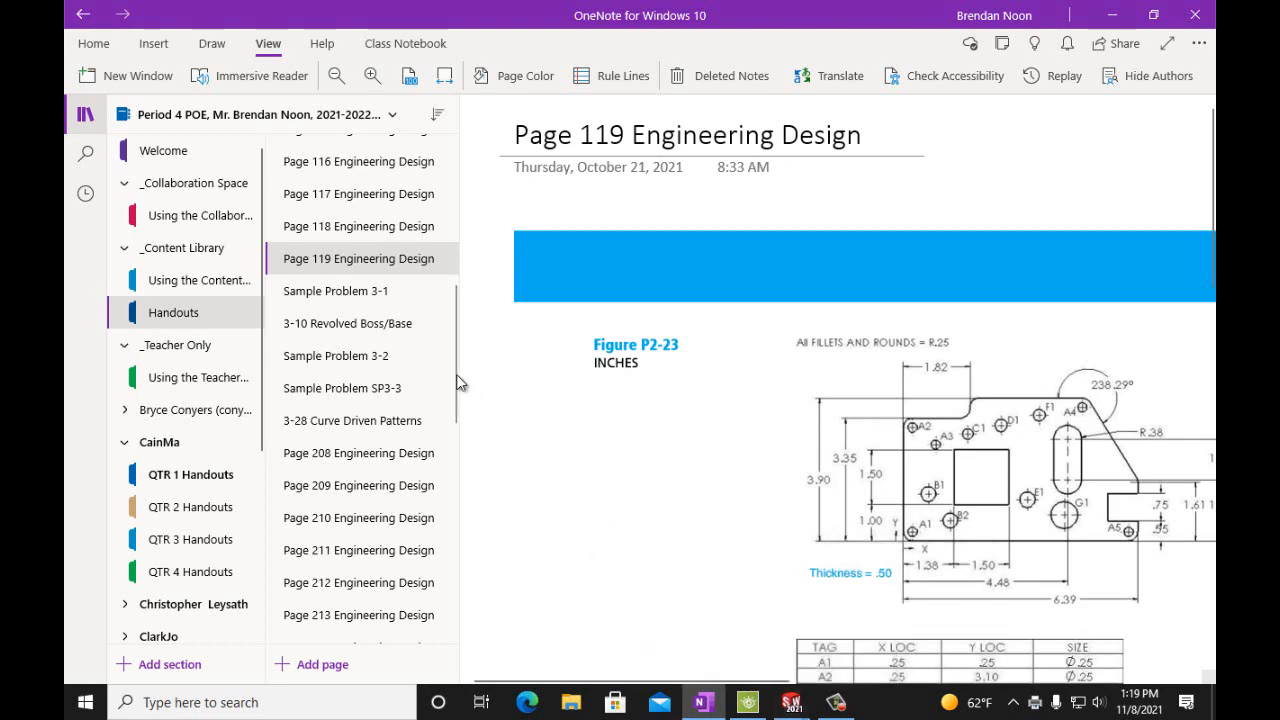
Look through the Chapter 3 exercise figures on handout pages 218, 217 and 216
{"action": "scroll", "coordinate": [458, 346], "scroll_direction": "up", "scroll_amount": 2}
{"action": "scroll", "coordinate": [460, 300], "scroll_direction": "up", "scroll_amount": 2}
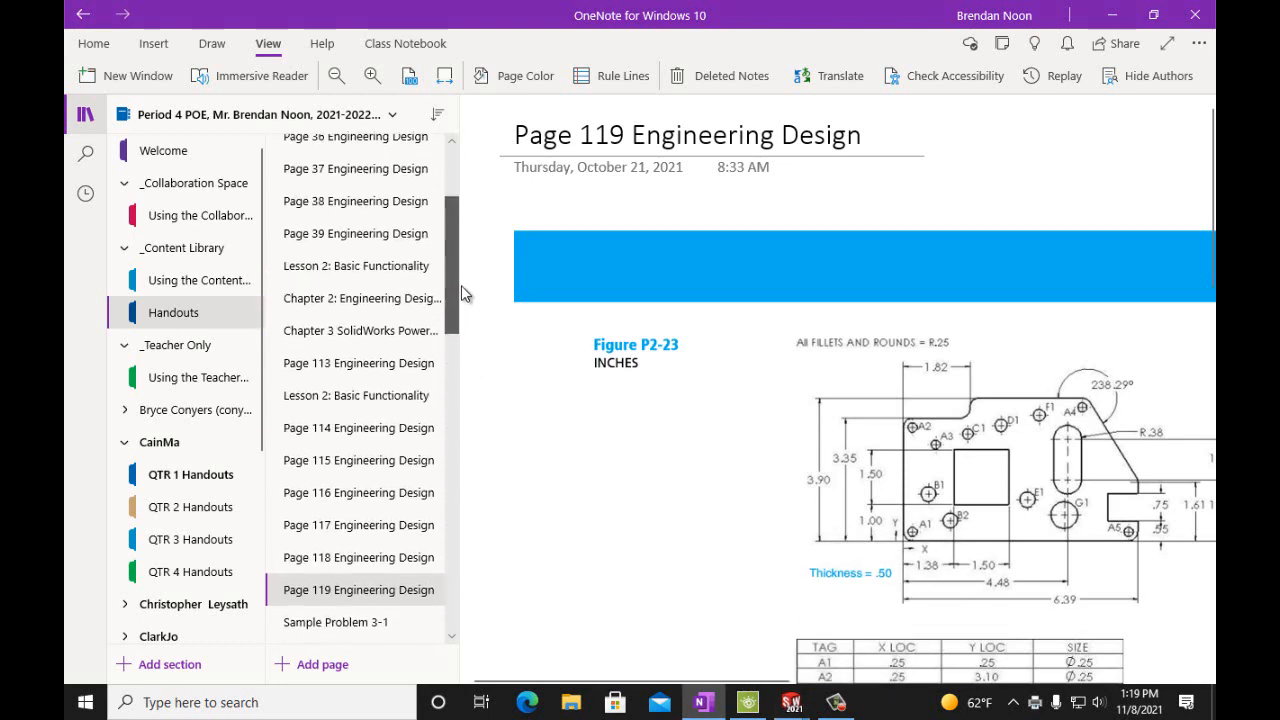
{"action": "scroll", "coordinate": [457, 374], "scroll_direction": "down", "scroll_amount": 7}
{"action": "scroll", "coordinate": [456, 430], "scroll_direction": "down", "scroll_amount": 2}
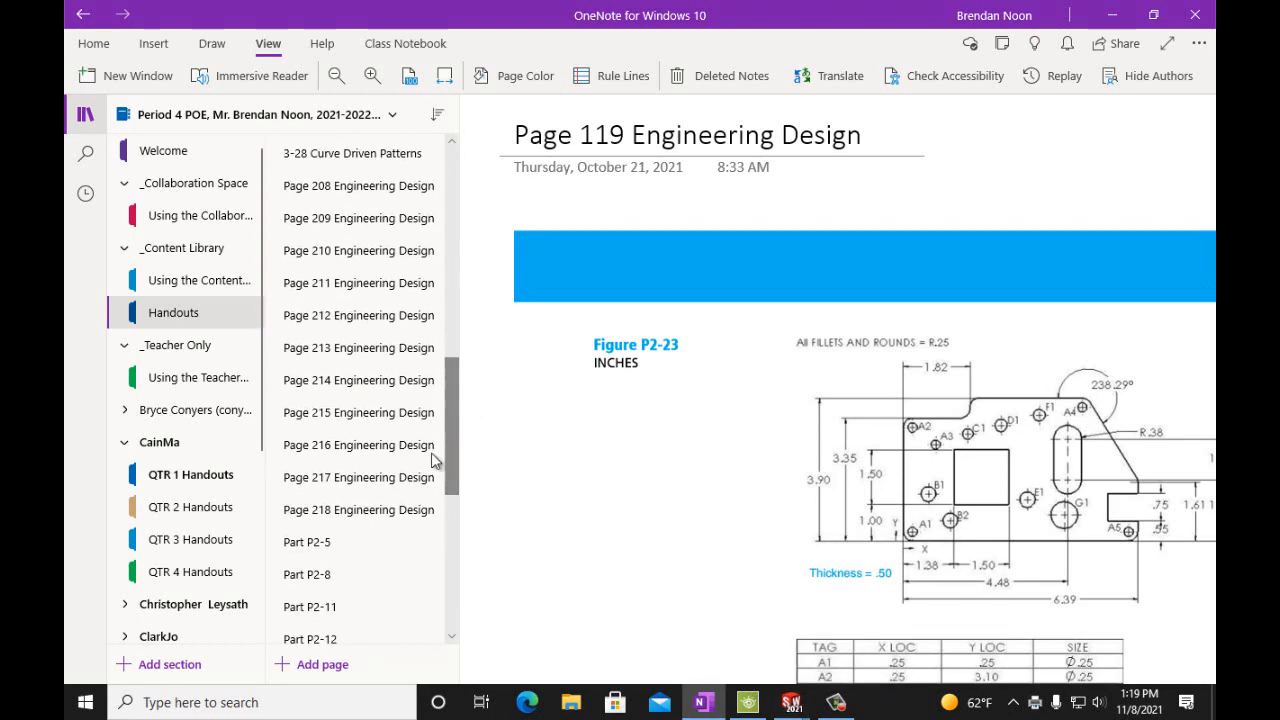
{"action": "left_click", "coordinate": [348, 510]}
{"action": "left_click", "coordinate": [345, 478]}
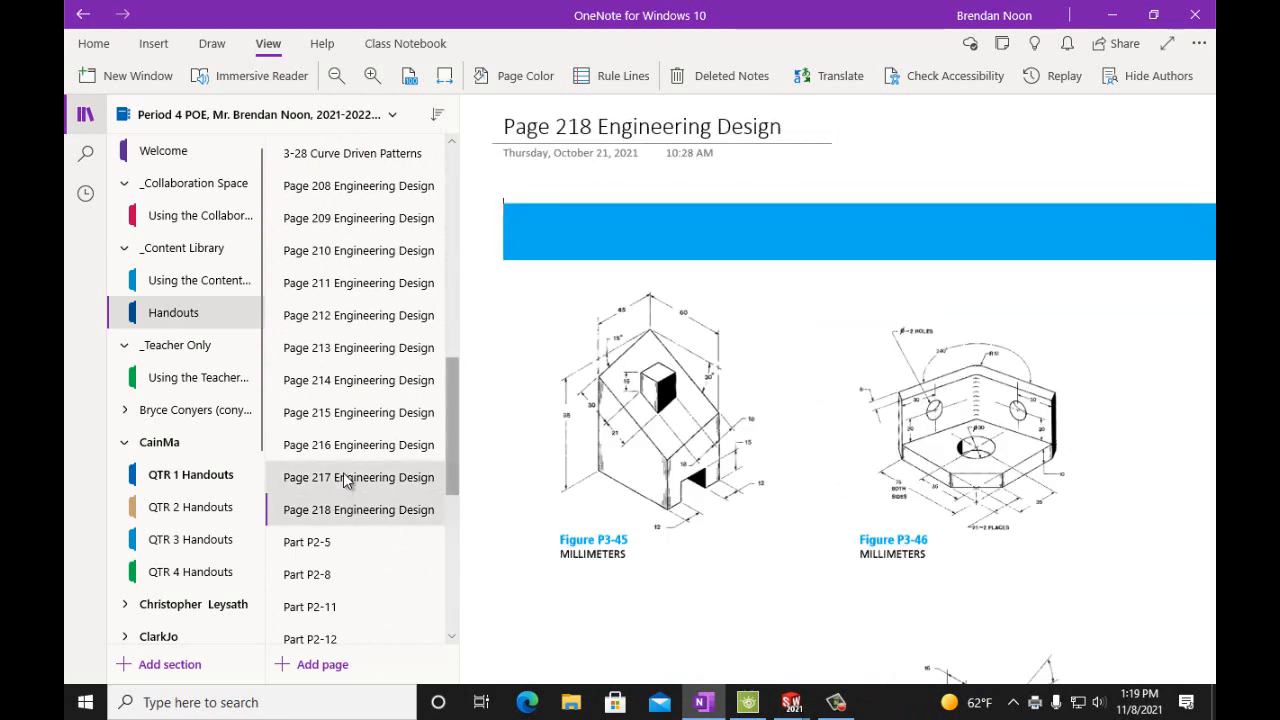
{"action": "left_click", "coordinate": [348, 446]}
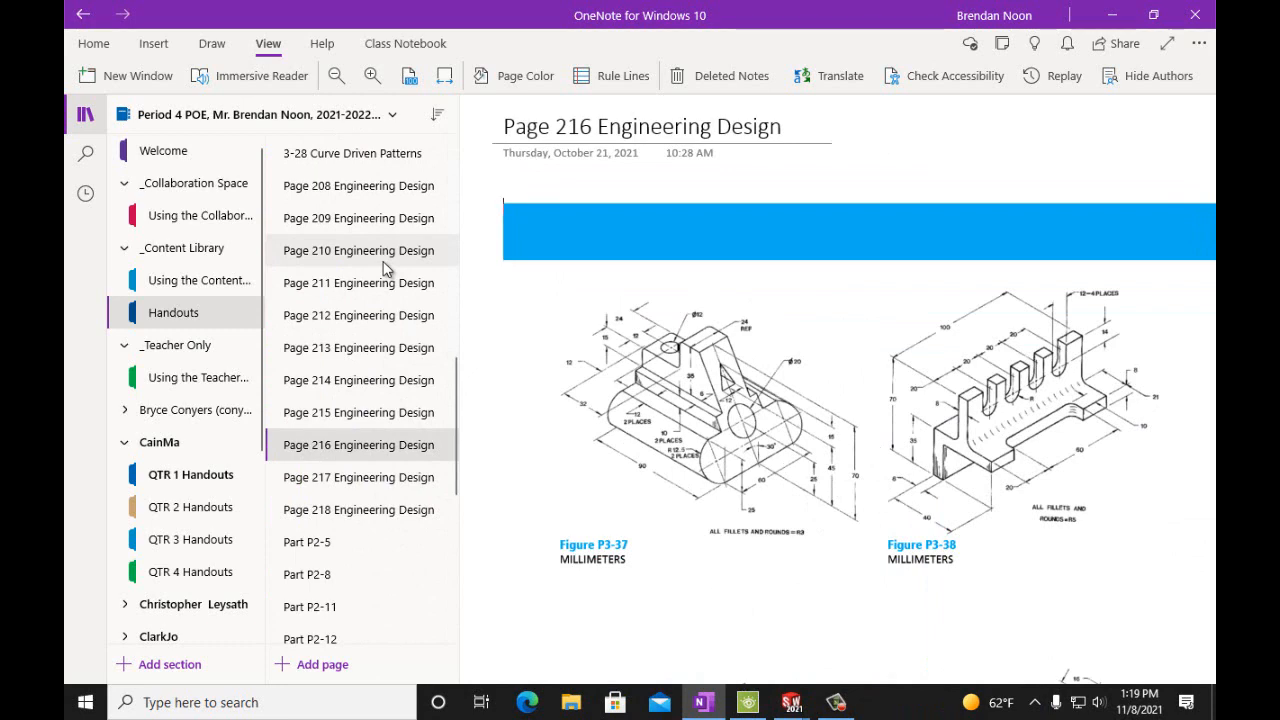
Review the figures on handout pages 119, 118 and 117, and those on pages 208 and 209
{"action": "scroll", "coordinate": [385, 268], "scroll_direction": "up", "scroll_amount": 6}
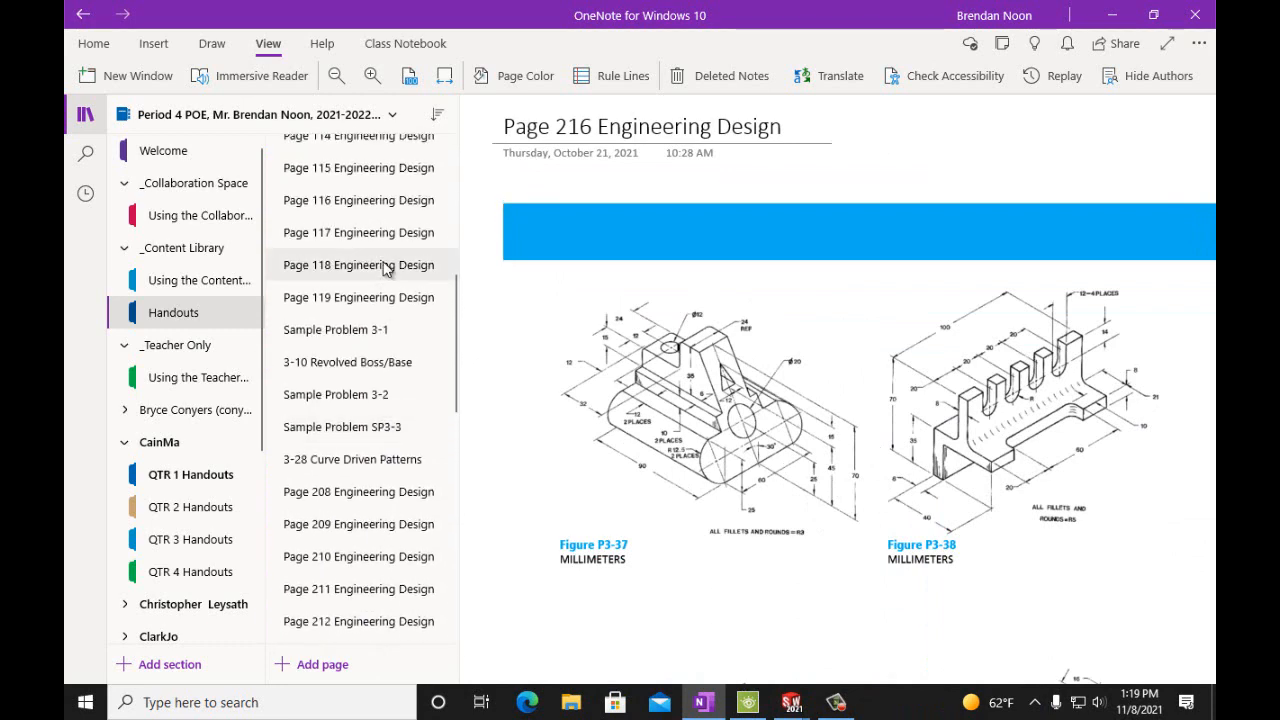
{"action": "left_click", "coordinate": [380, 297]}
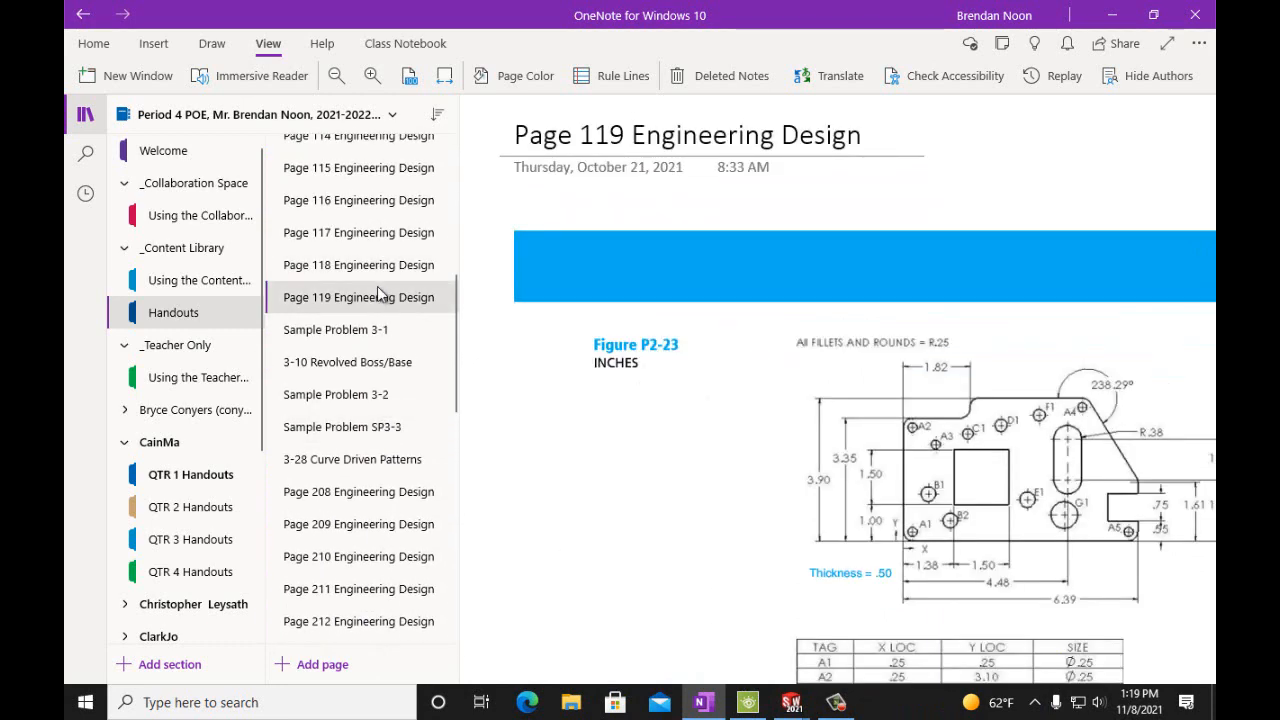
{"action": "left_click", "coordinate": [380, 265]}
{"action": "left_click", "coordinate": [380, 232]}
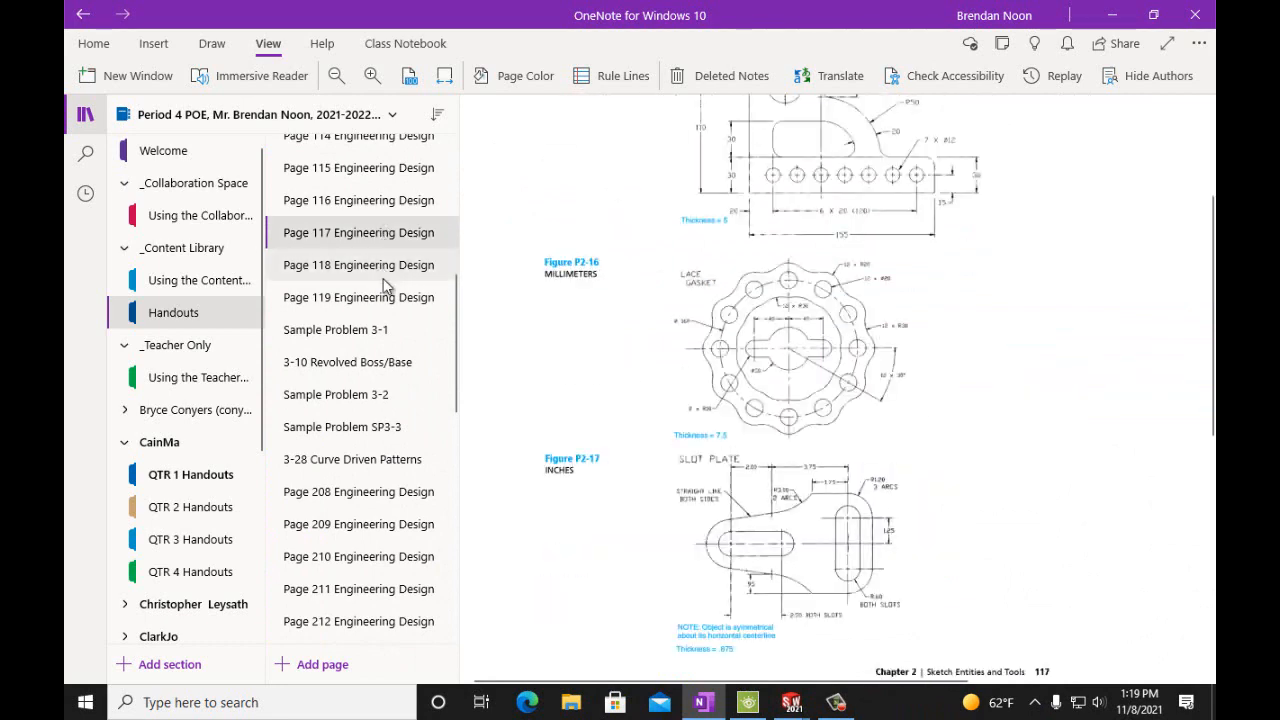
{"action": "left_click", "coordinate": [365, 491]}
{"action": "left_click", "coordinate": [360, 524]}
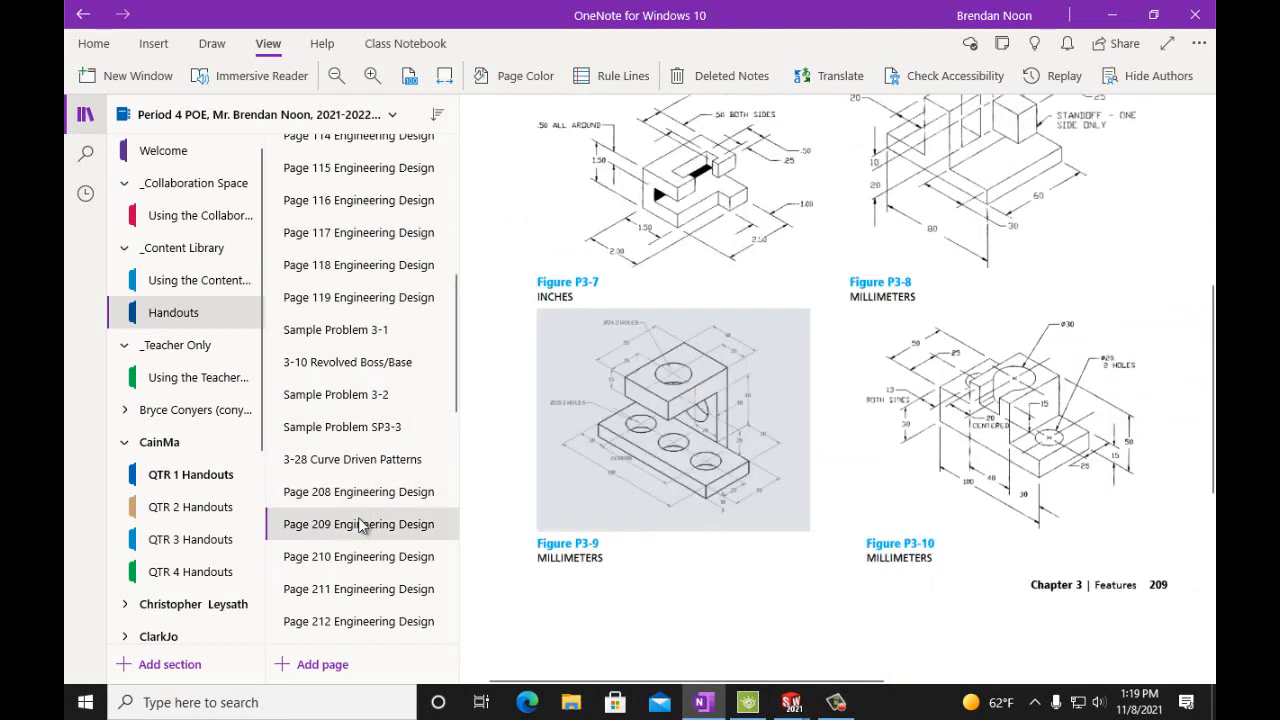
Look through the exercise figures on handout pages 210 and 211, ending with Figure P3-16 and its dimensions
{"action": "left_click", "coordinate": [359, 547]}
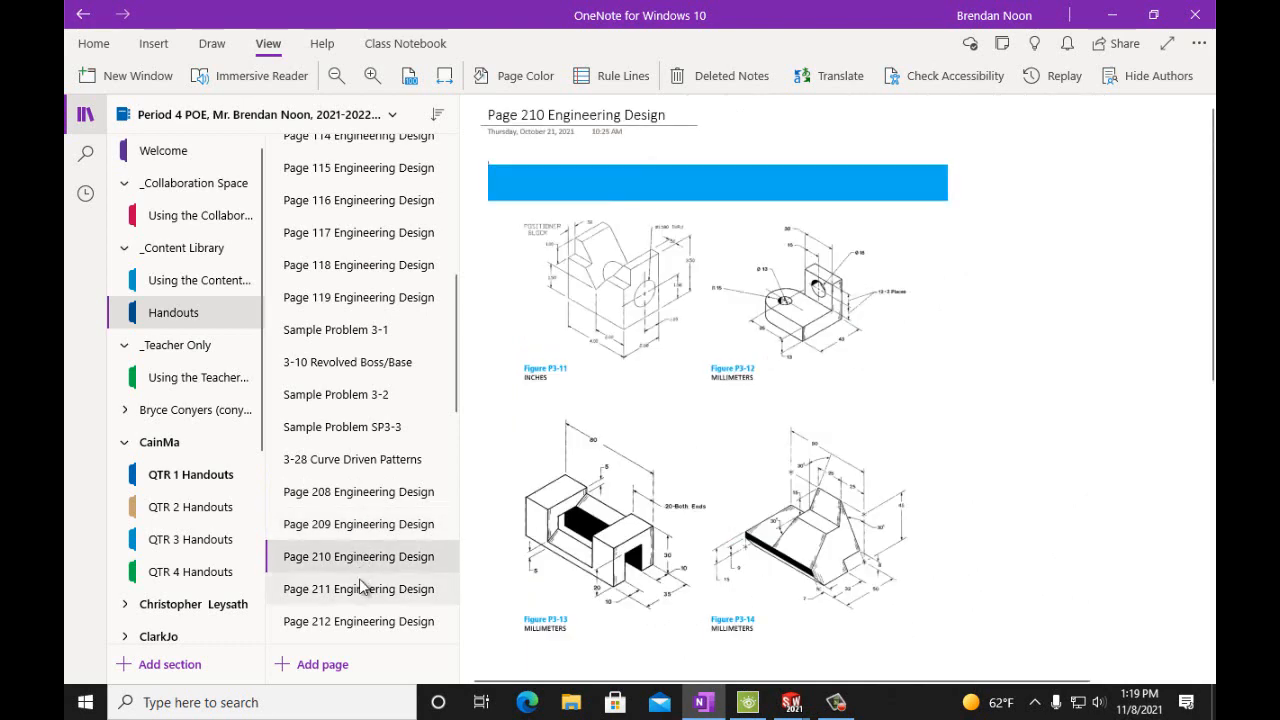
{"action": "left_click", "coordinate": [410, 588]}
{"action": "scroll", "coordinate": [632, 468], "scroll_direction": "up", "scroll_amount": 3}
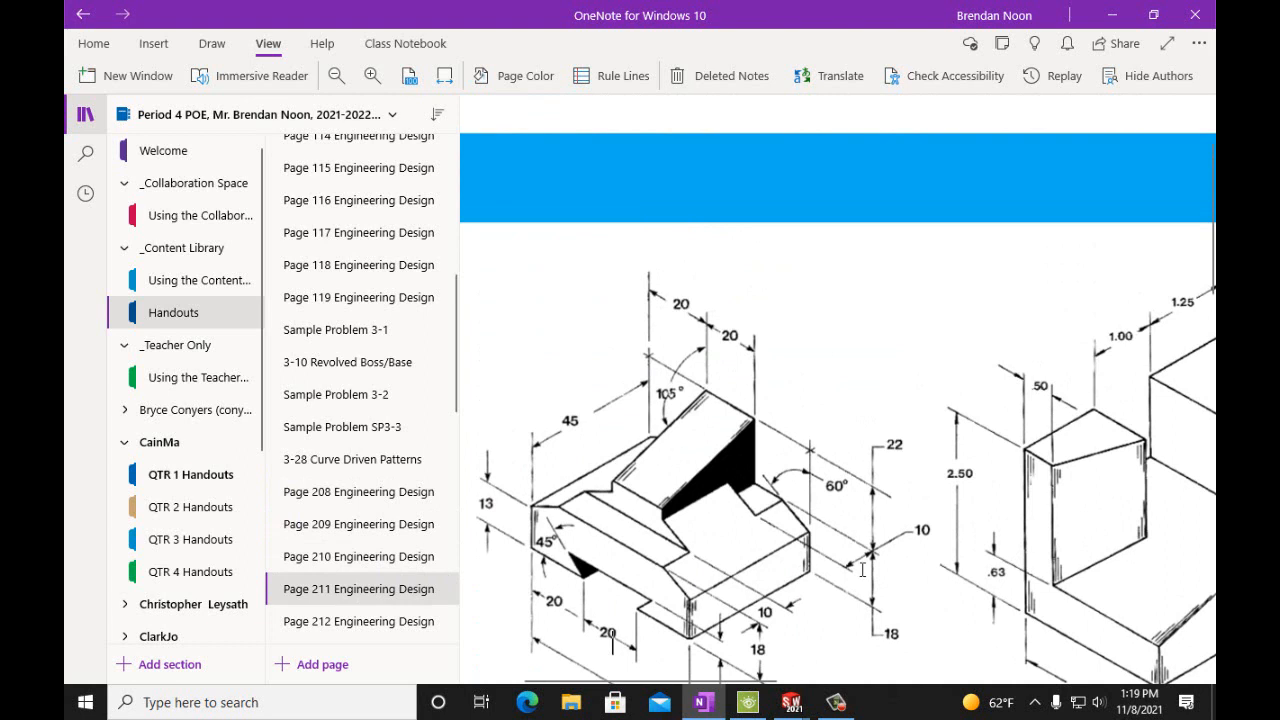
{"action": "scroll", "coordinate": [840, 605], "scroll_direction": "up", "scroll_amount": 2}
{"action": "scroll", "coordinate": [830, 630], "scroll_direction": "down", "scroll_amount": 5}
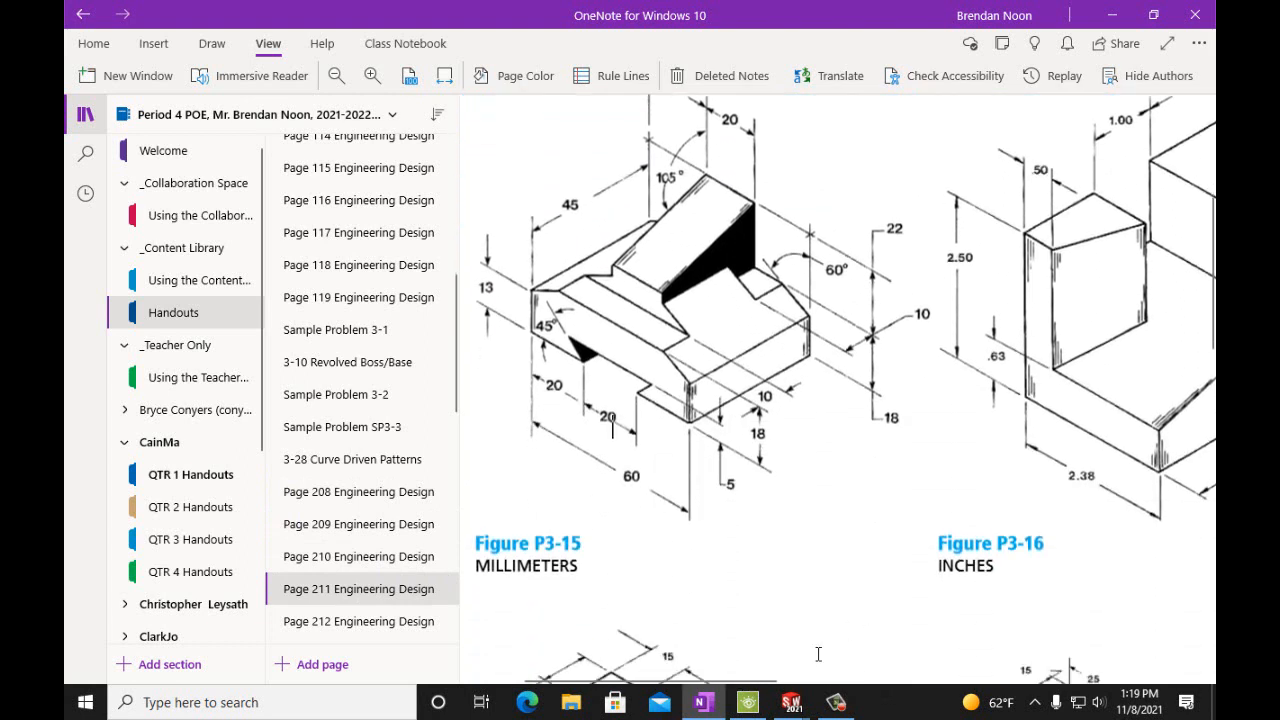
{"action": "left_click_drag", "start_coordinate": [773, 690], "coordinate": [884, 690]}
{"action": "scroll", "coordinate": [939, 587], "scroll_direction": "up", "scroll_amount": 2}
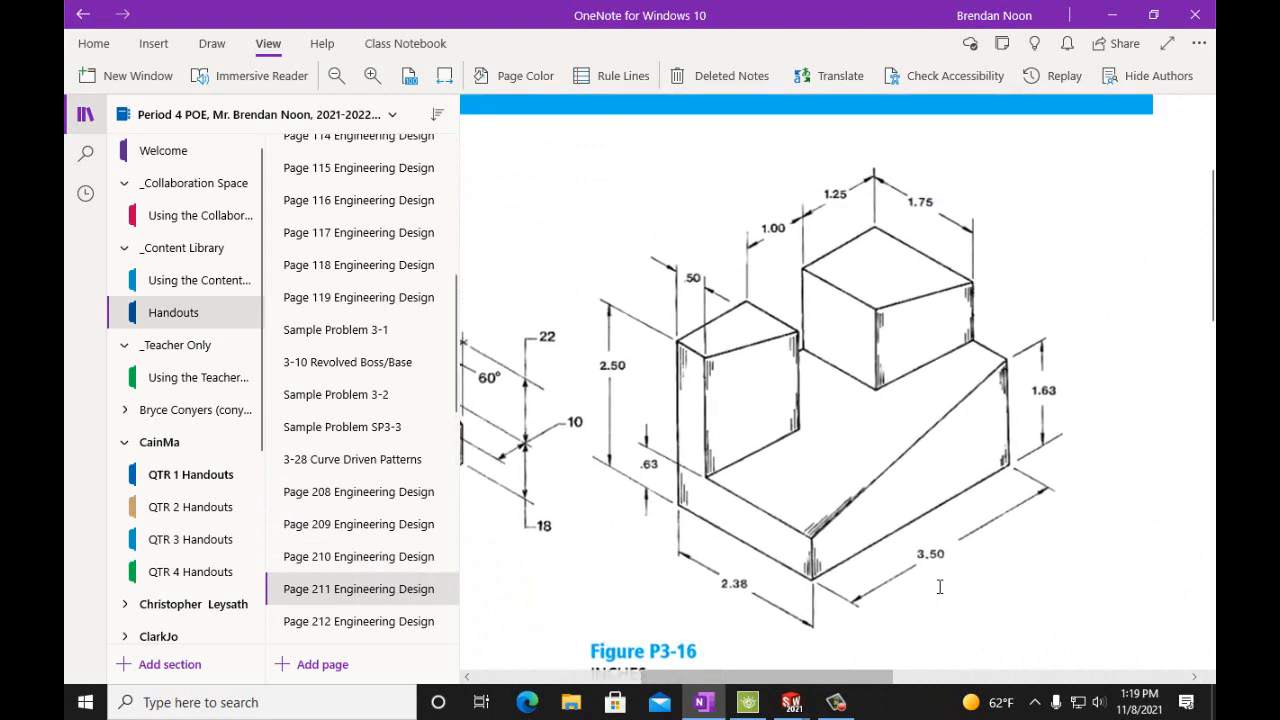
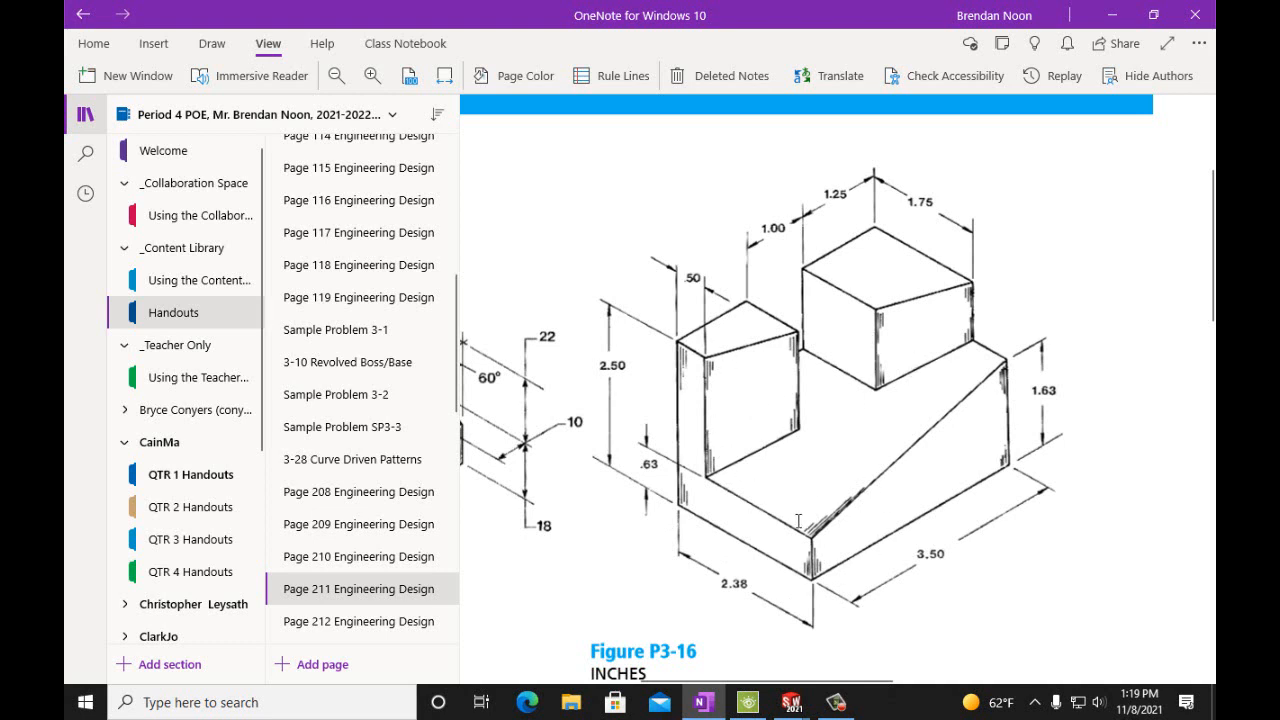
Switch to the PartP3-15 model in SOLIDWORKS and create a new part document
{"action": "mouse_move", "coordinate": [791, 702]}
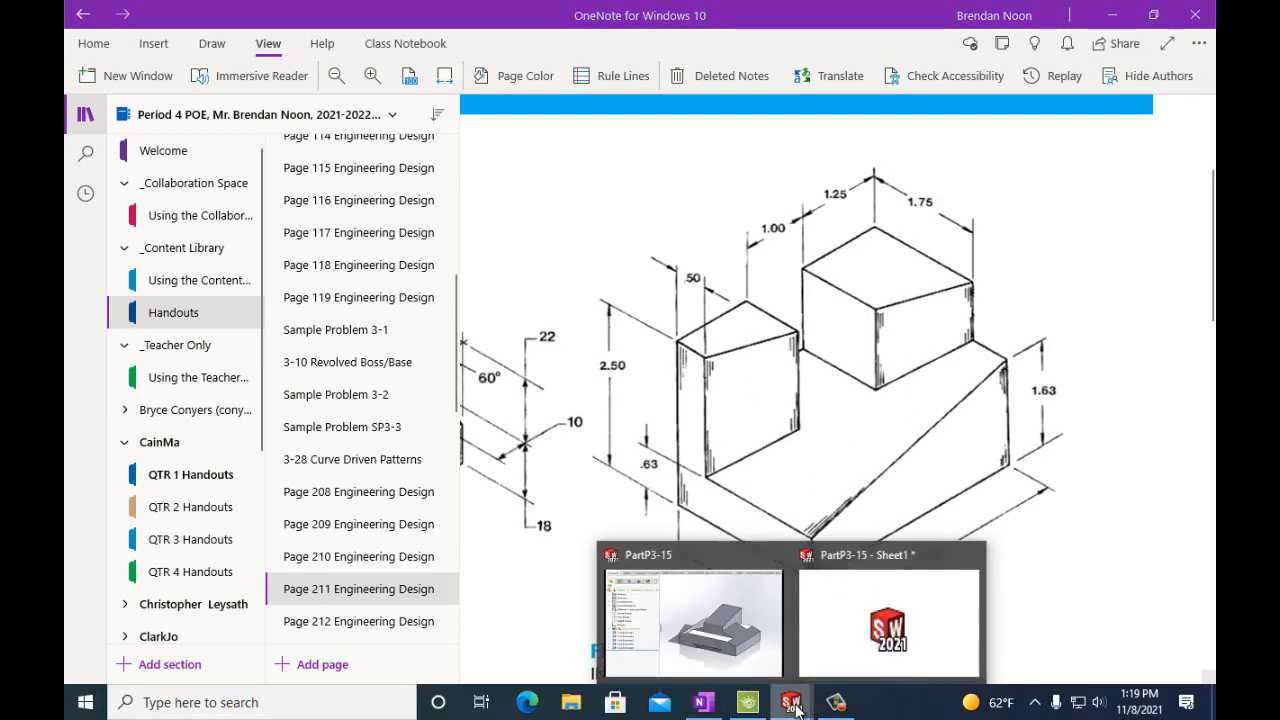
{"action": "left_click", "coordinate": [757, 651]}
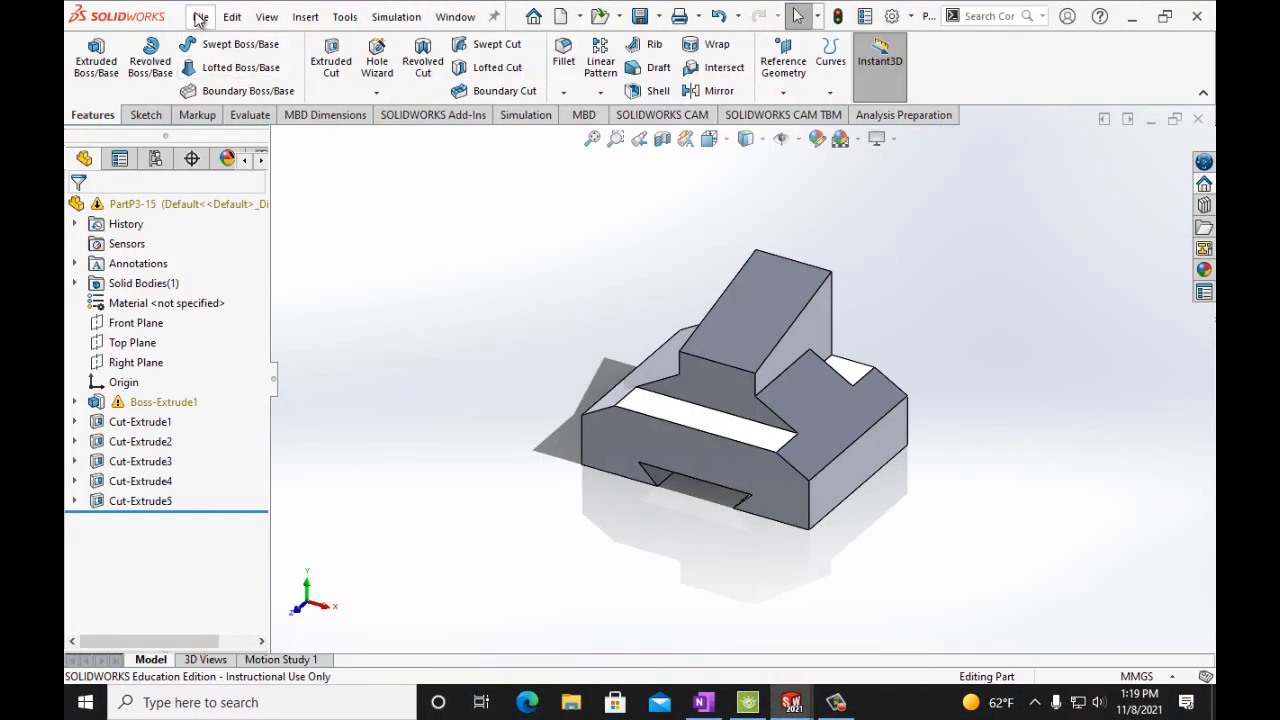
{"action": "left_click", "coordinate": [200, 18]}
{"action": "left_click", "coordinate": [222, 46]}
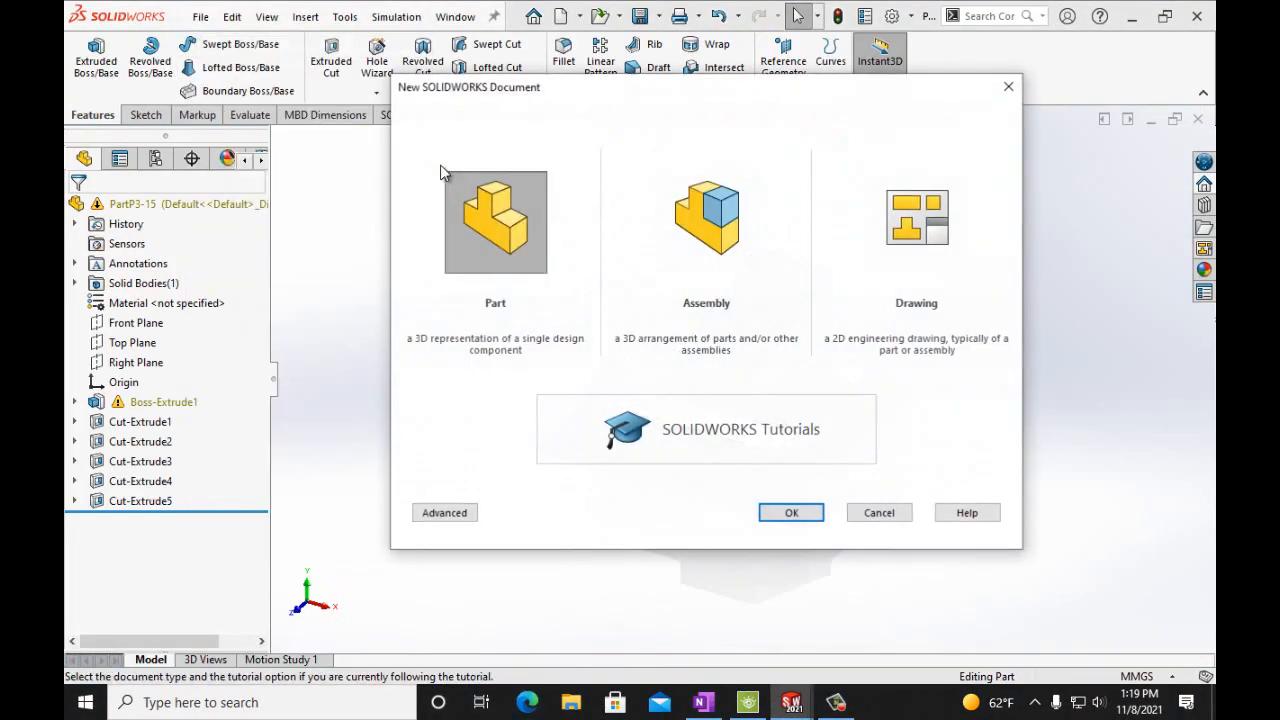
{"action": "left_click", "coordinate": [792, 513]}
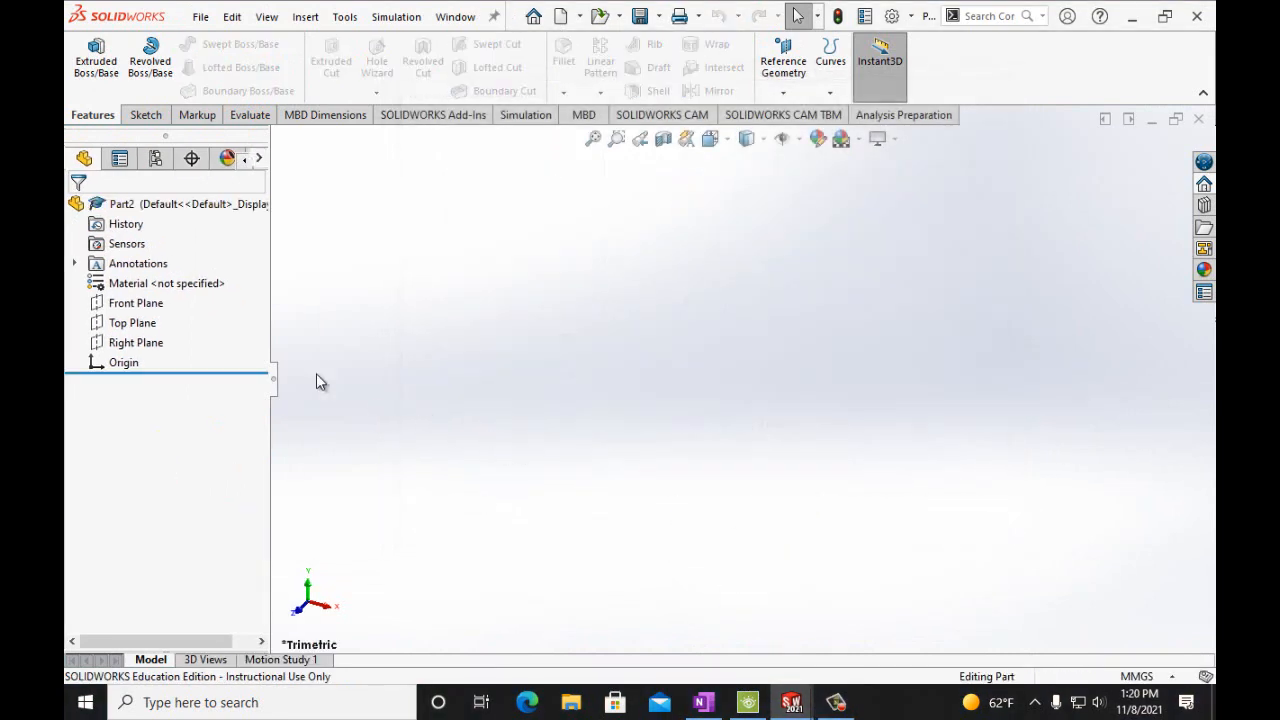
{"action": "left_click", "coordinate": [149, 326]}
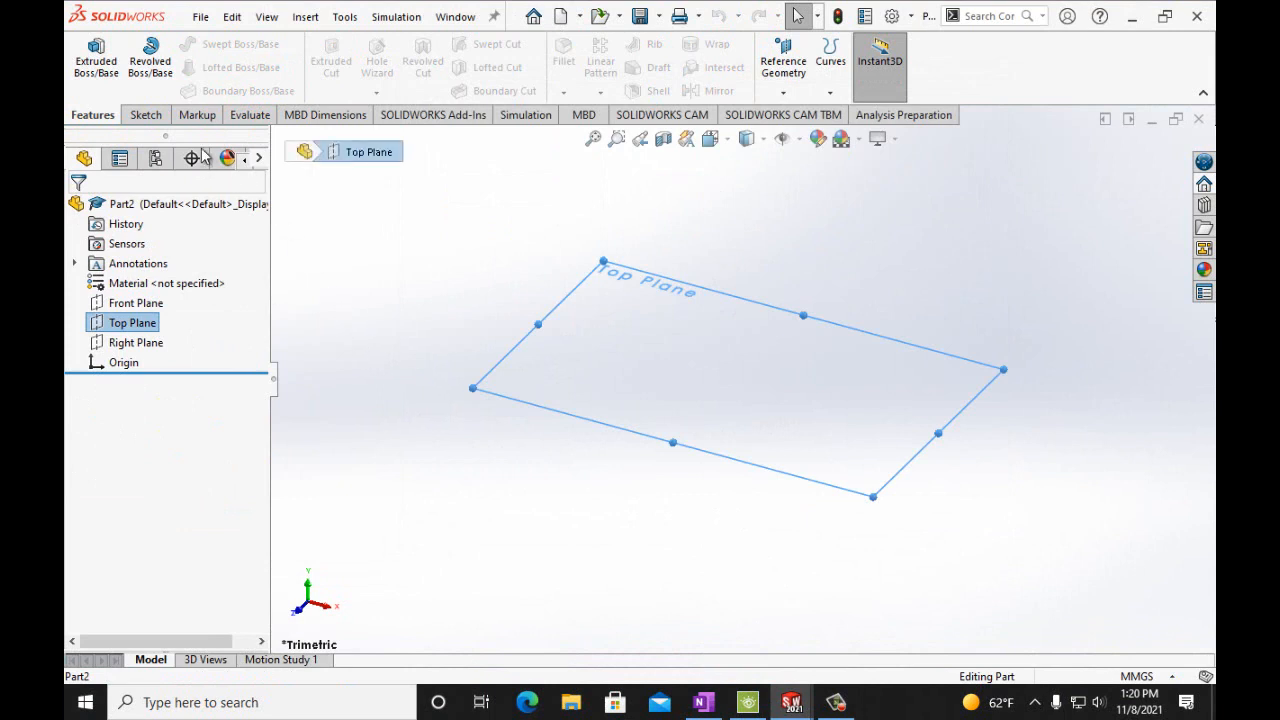
{"action": "left_click", "coordinate": [145, 115]}
{"action": "left_click", "coordinate": [92, 56]}
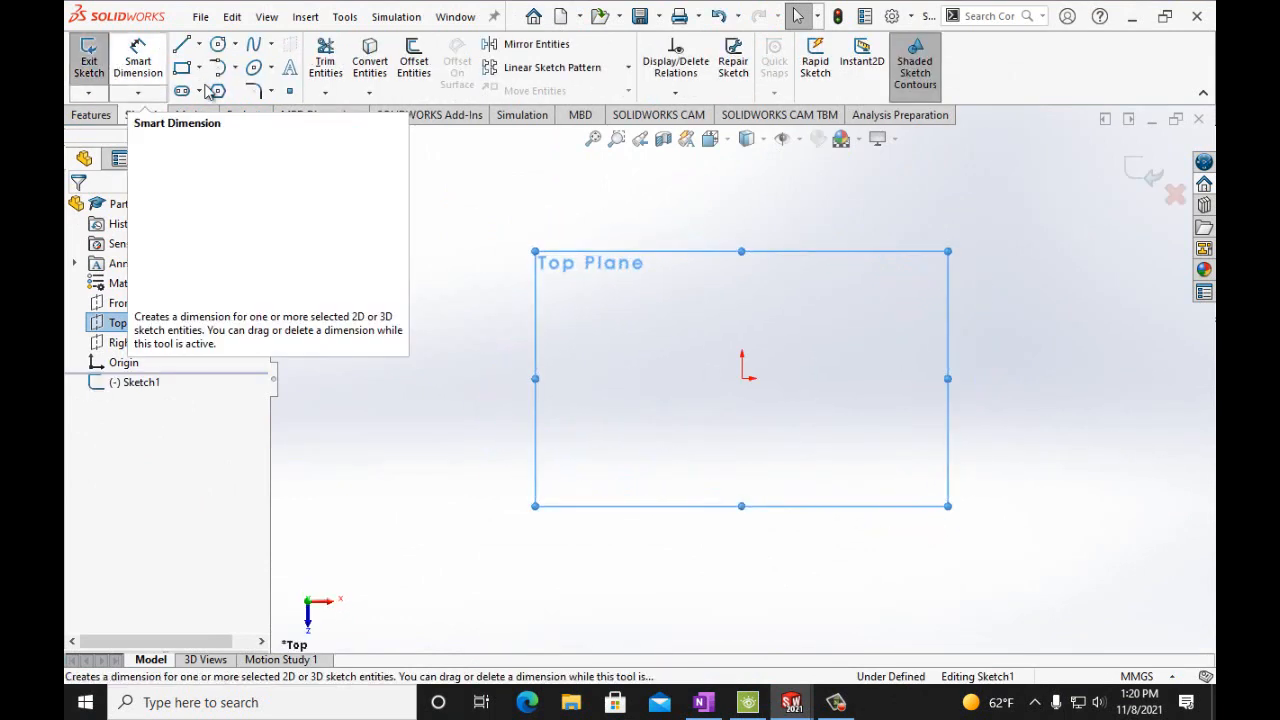
{"action": "left_click", "coordinate": [183, 55]}
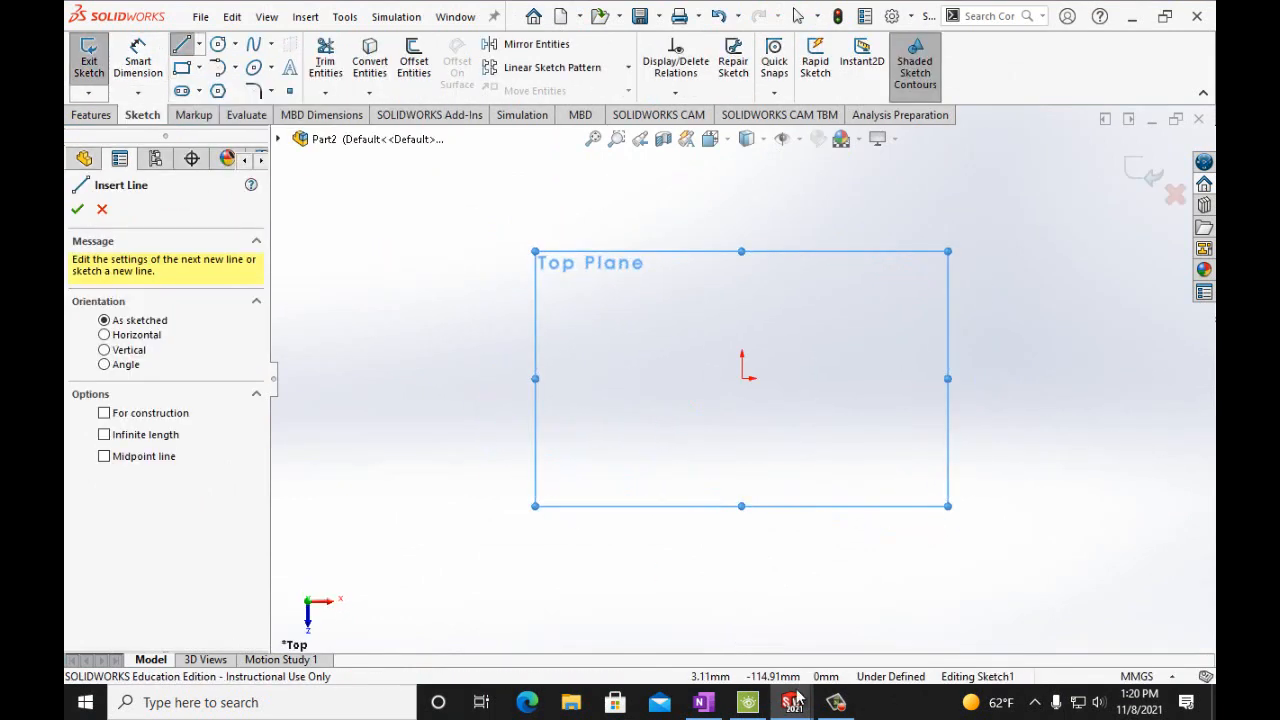
Shrink the SOLIDWORKS window to half width and shift Figure P3-16 in OneNote so it shows beside it
{"action": "left_click", "coordinate": [1168, 19]}
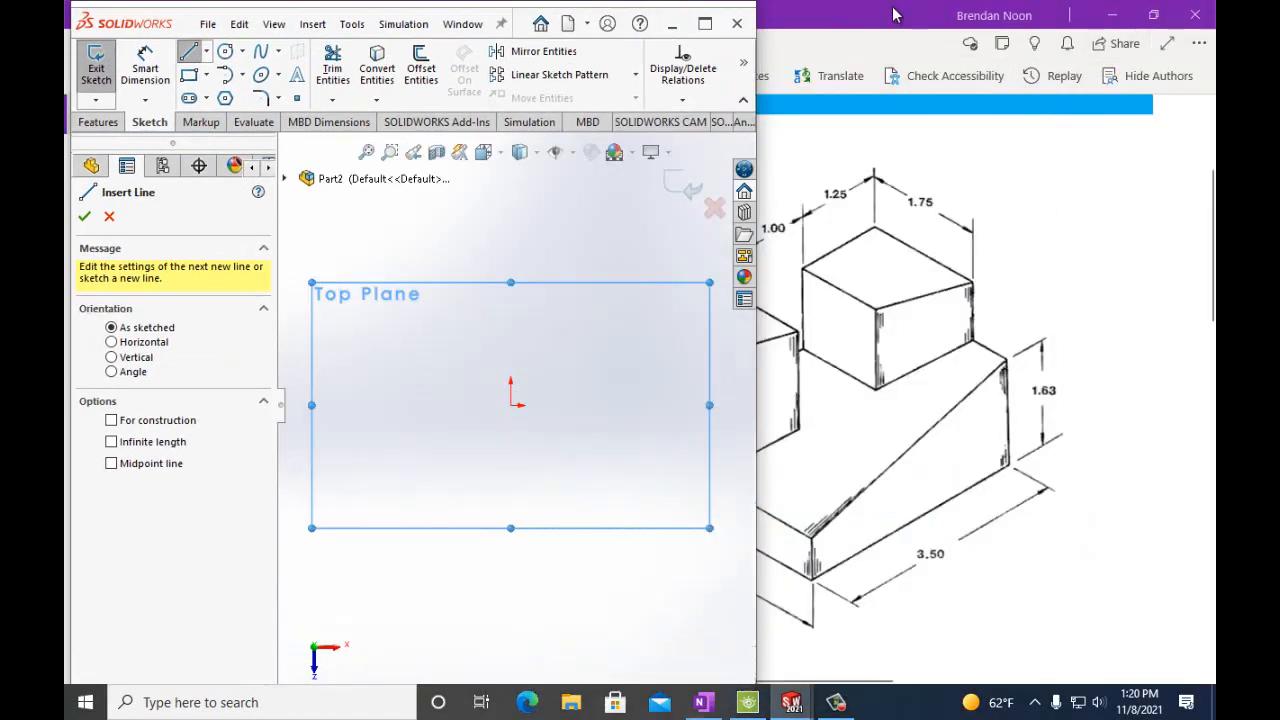
{"action": "left_click", "coordinate": [893, 14]}
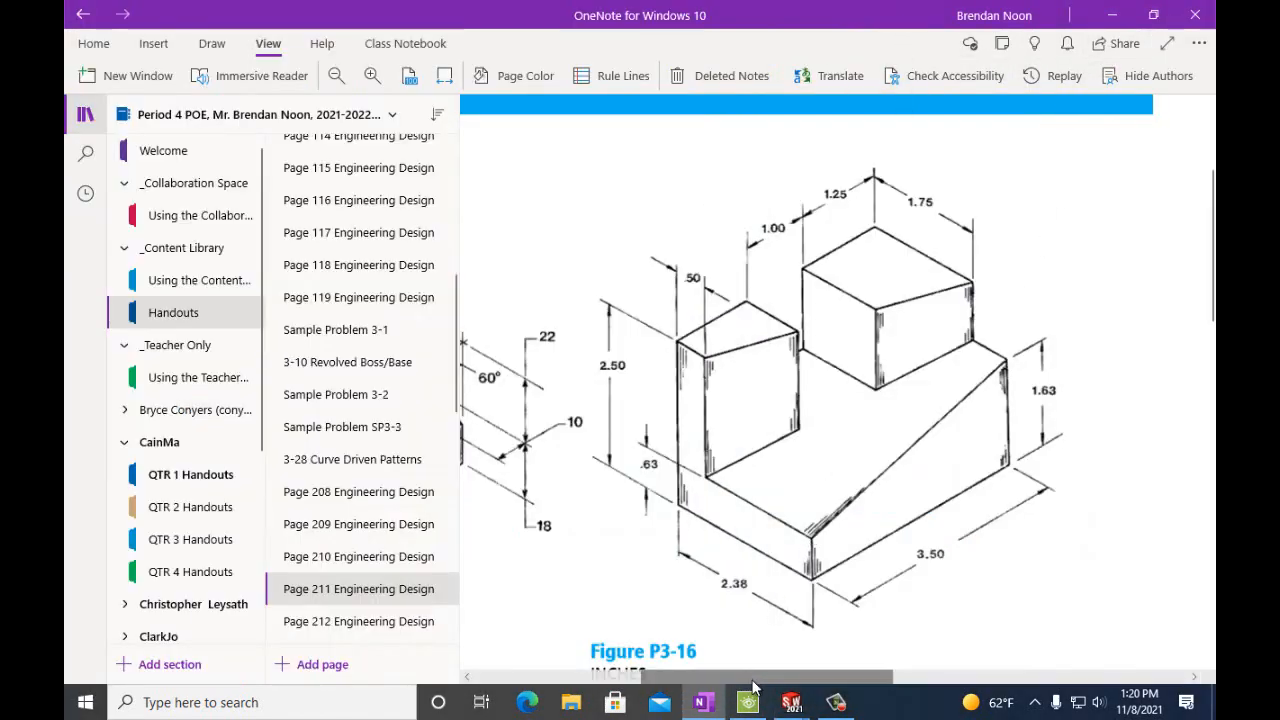
{"action": "mouse_move", "coordinate": [754, 680]}
{"action": "left_mouse_down"}
{"action": "mouse_move", "coordinate": [716, 678]}
{"action": "mouse_move", "coordinate": [742, 678]}
{"action": "left_mouse_up"}
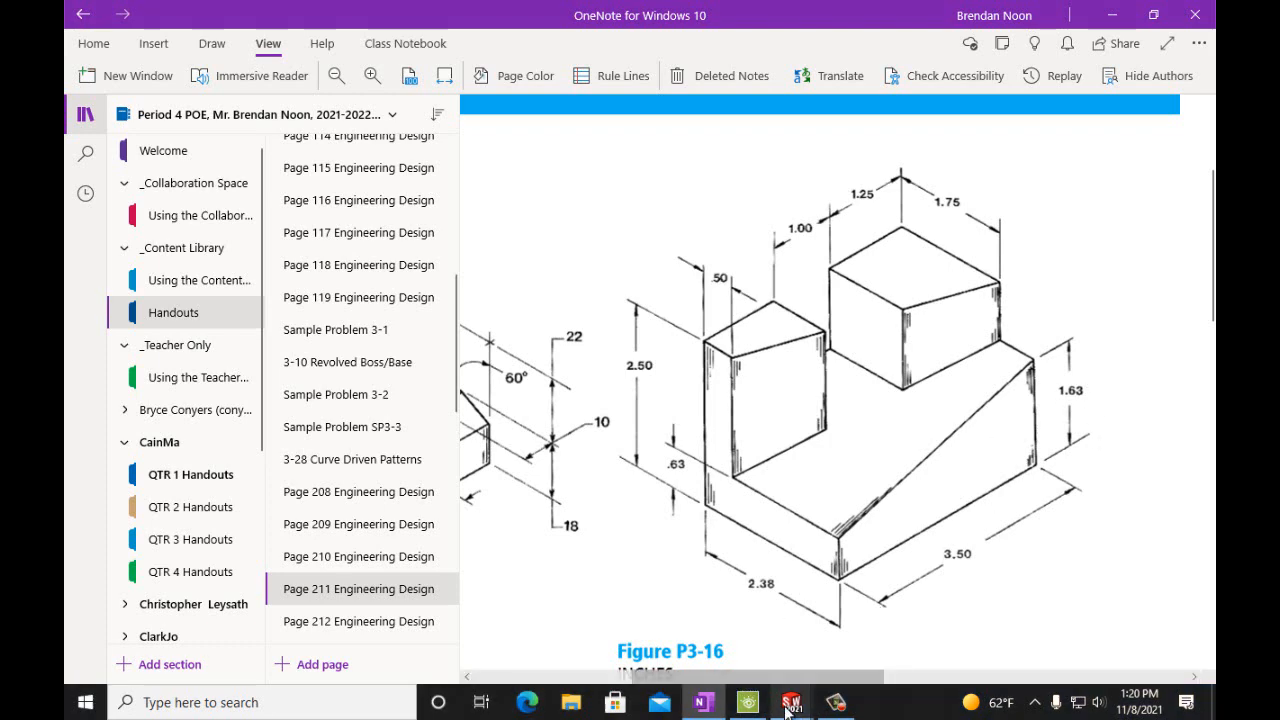
Return to the PartP3-15 drawing in SOLIDWORKS and close it, saving all modified documents
{"action": "mouse_move", "coordinate": [787, 708]}
{"action": "left_click", "coordinate": [773, 655]}
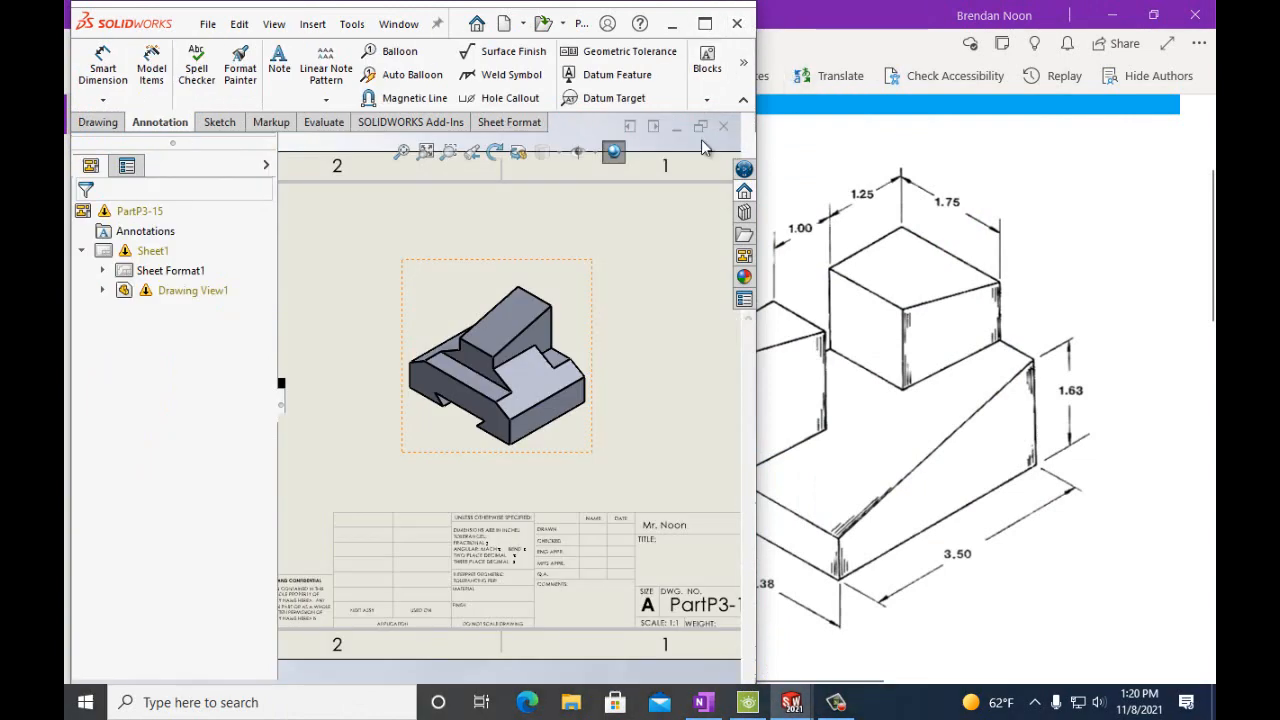
{"action": "left_click", "coordinate": [723, 126]}
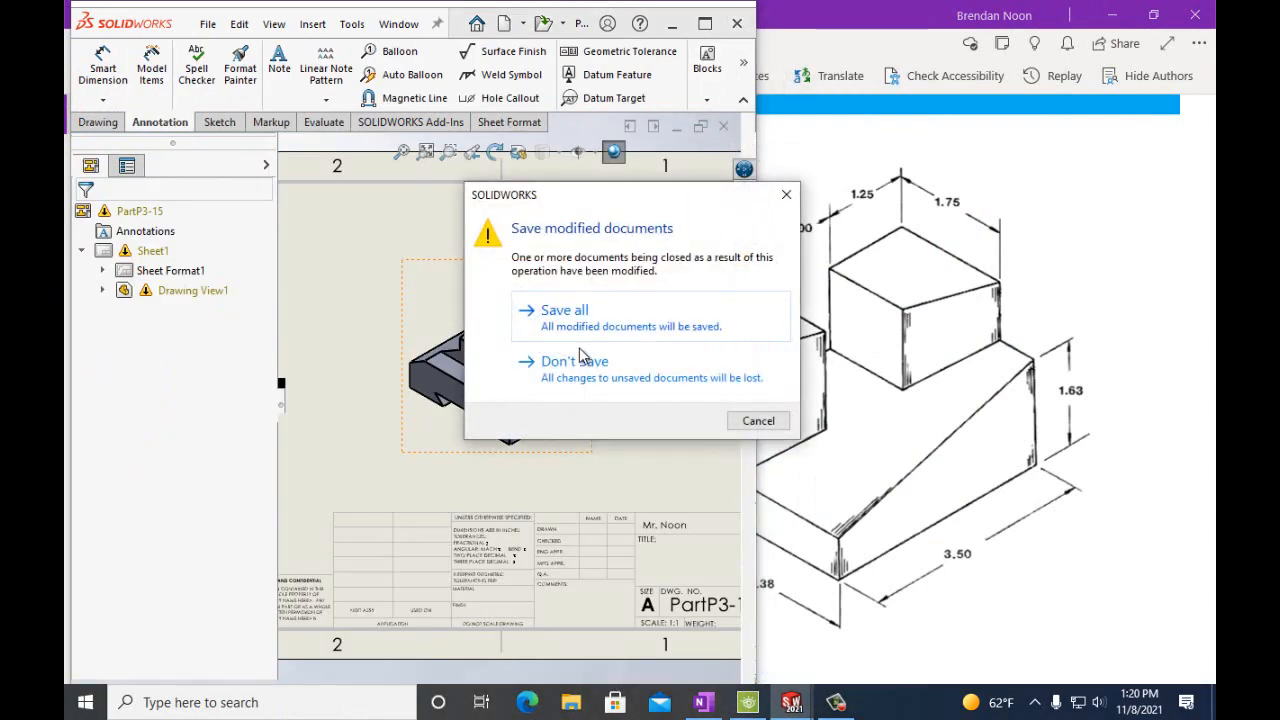
{"action": "left_click", "coordinate": [580, 316]}
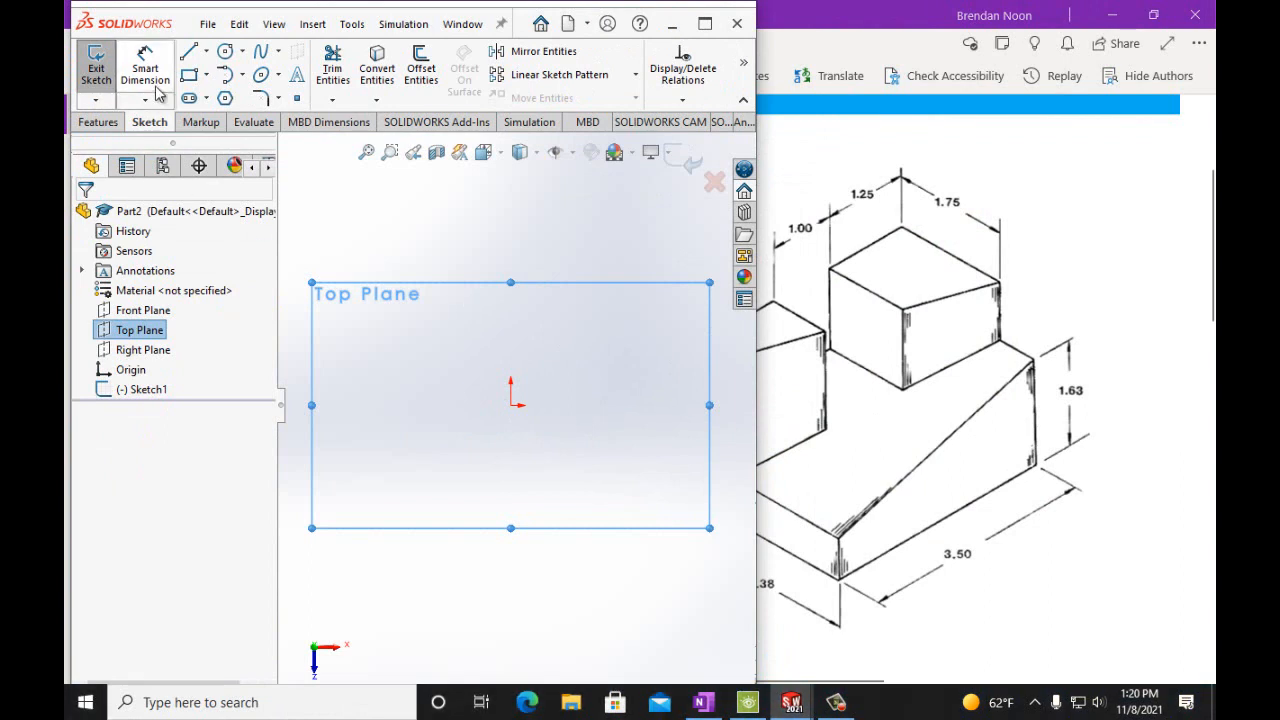
Set the new part's document units to IPS (inch, pound, second)
{"action": "left_click", "coordinate": [352, 24]}
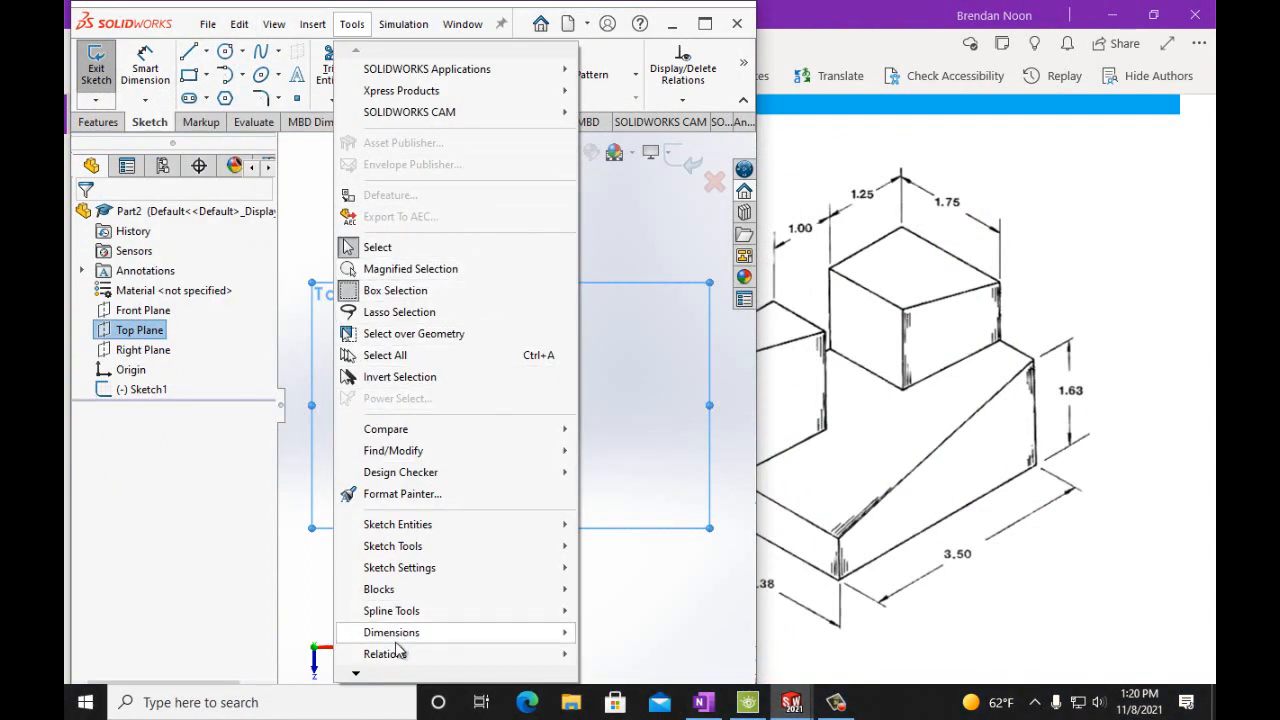
{"action": "mouse_move", "coordinate": [356, 673]}
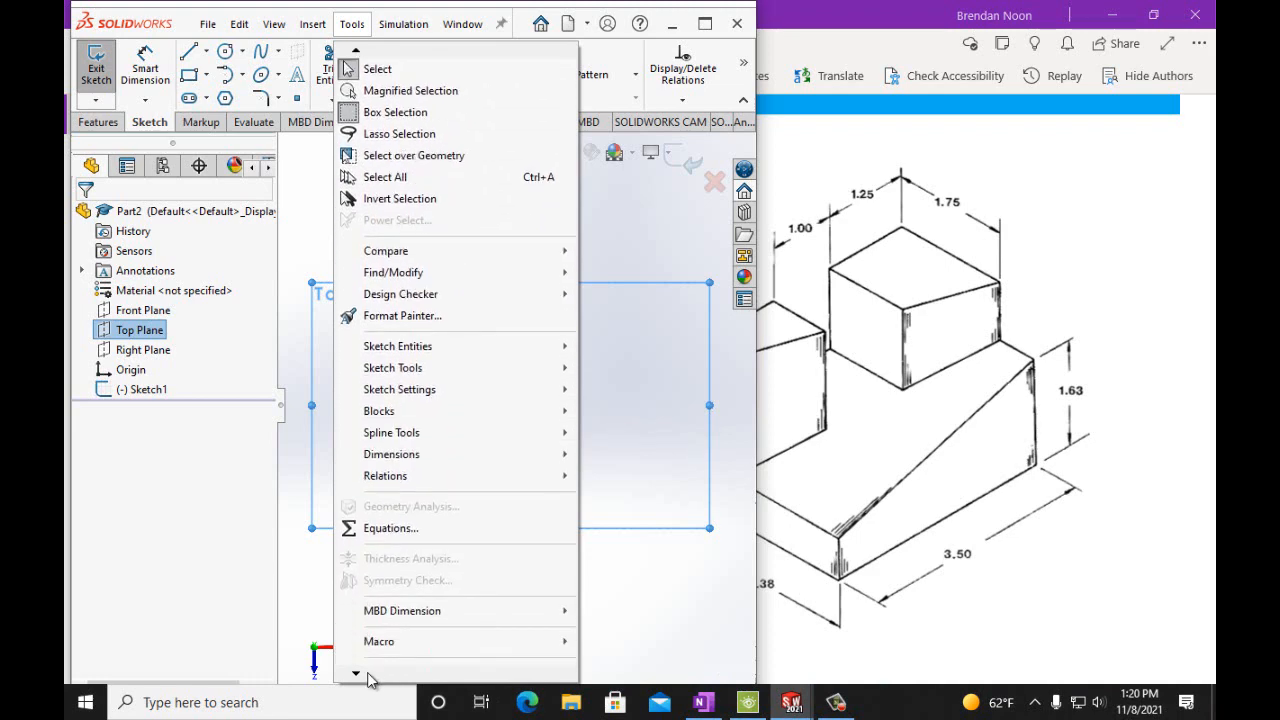
{"action": "left_click", "coordinate": [377, 626]}
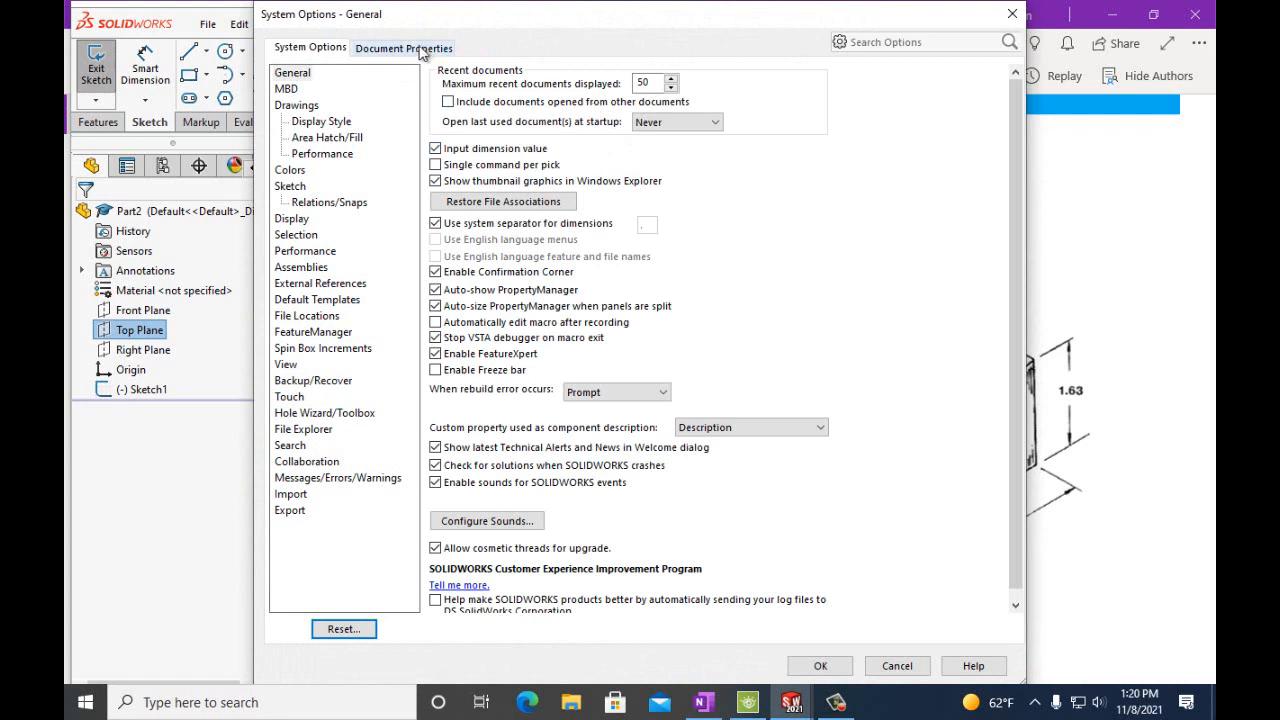
{"action": "left_click", "coordinate": [418, 50]}
{"action": "left_click", "coordinate": [287, 202]}
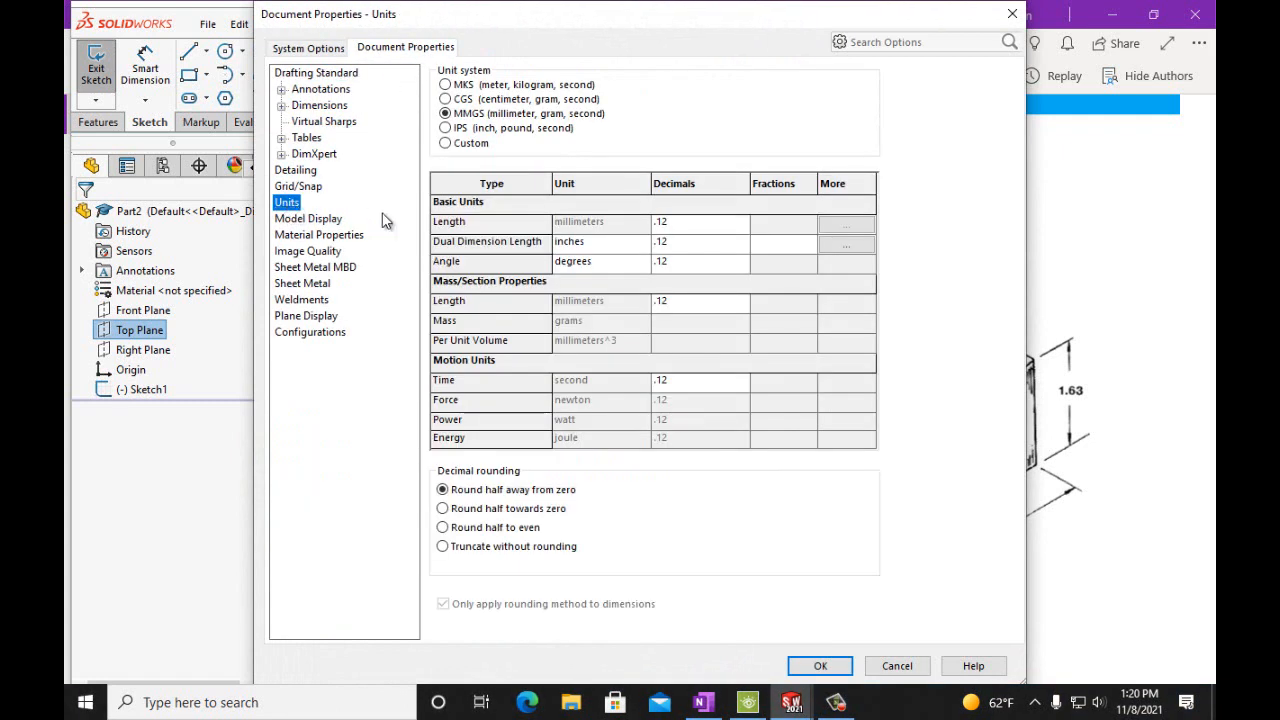
{"action": "left_click", "coordinate": [446, 128]}
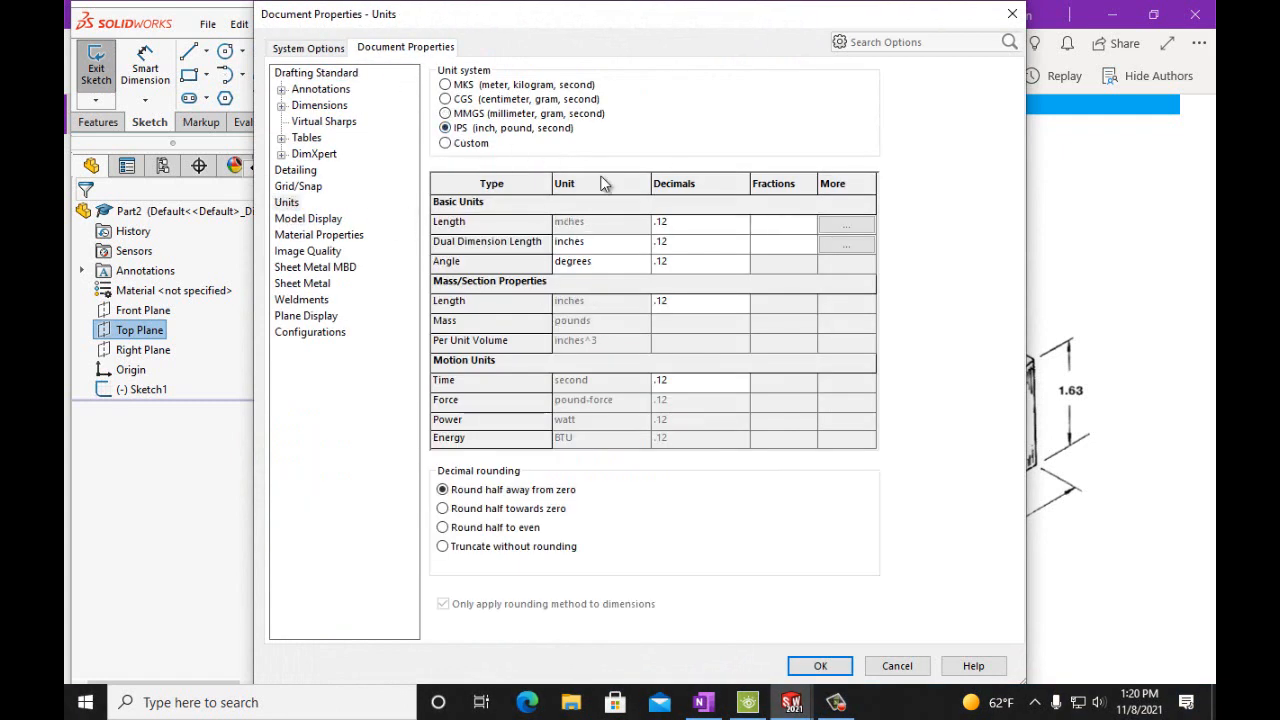
{"action": "left_click", "coordinate": [820, 665]}
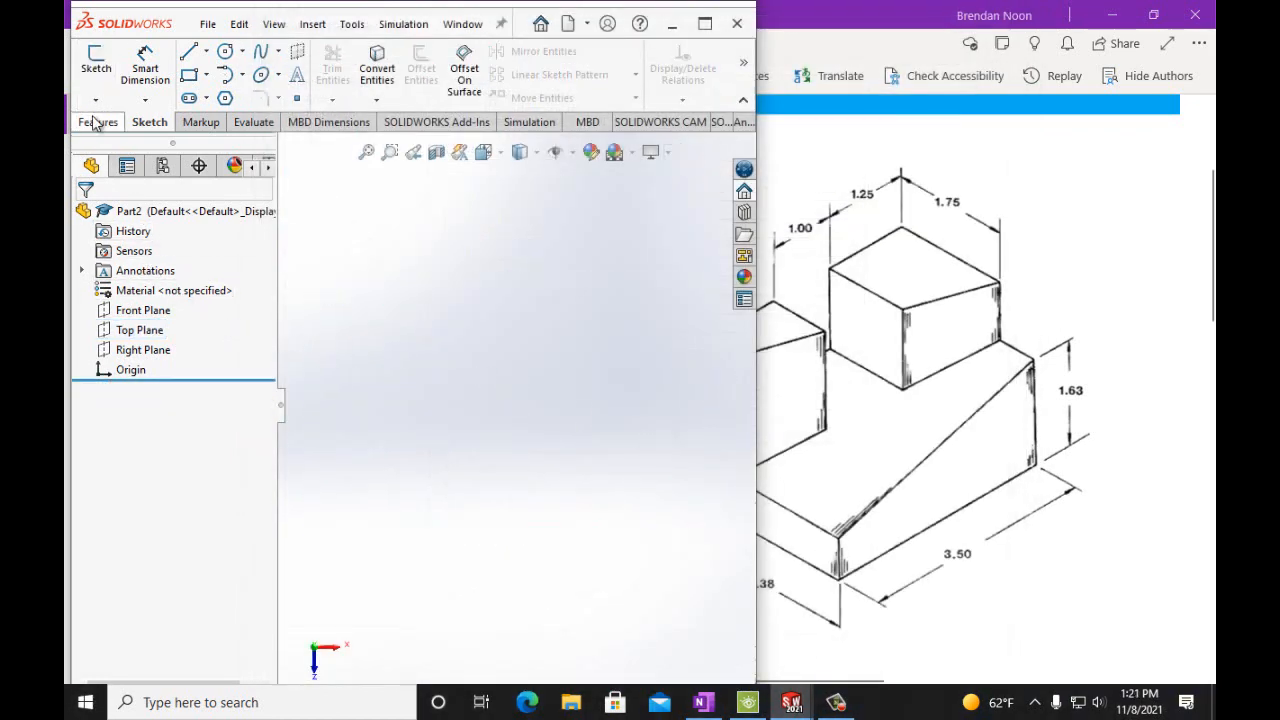
{"action": "left_click", "coordinate": [139, 330]}
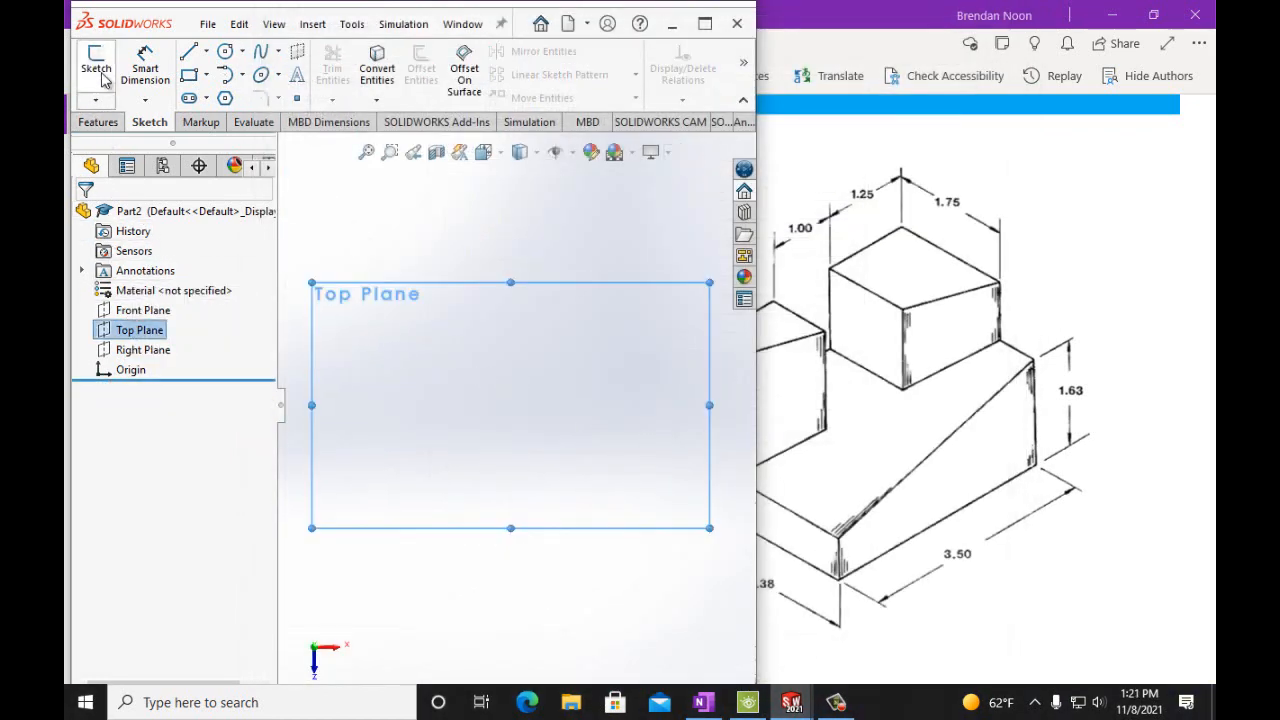
{"action": "left_click", "coordinate": [96, 62]}
{"action": "left_click", "coordinate": [189, 53]}
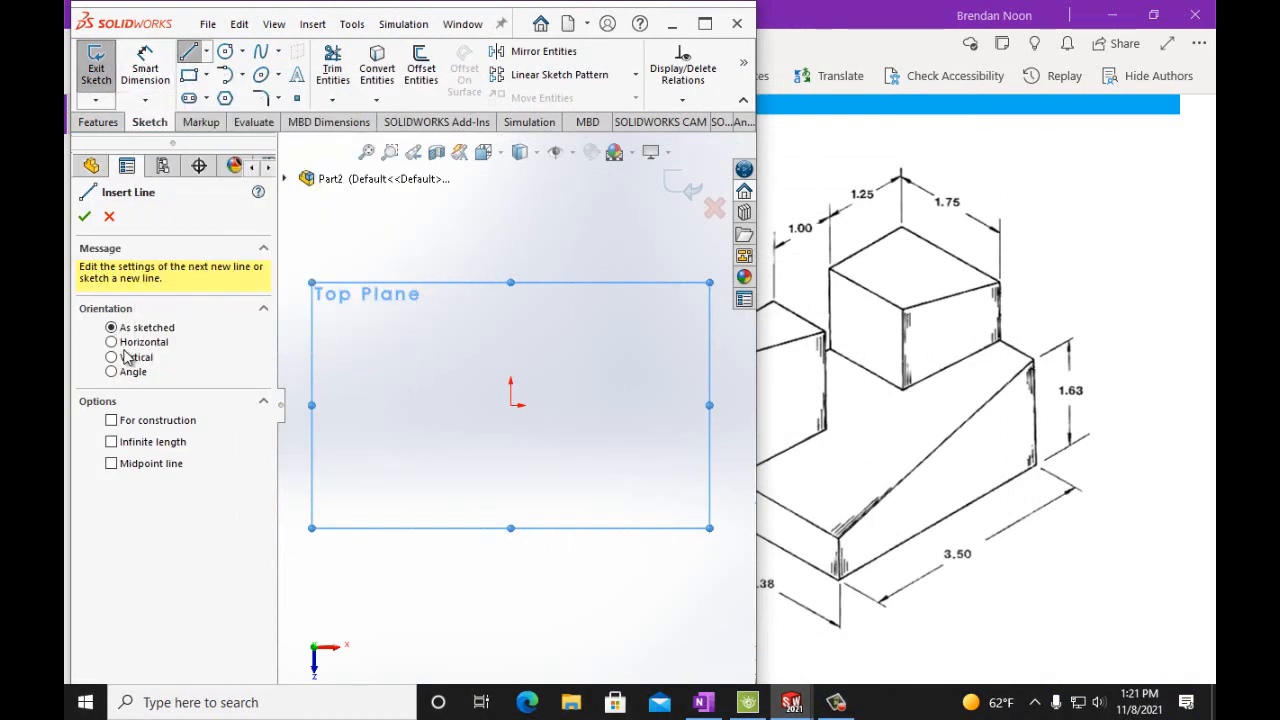
{"action": "left_click", "coordinate": [109, 218]}
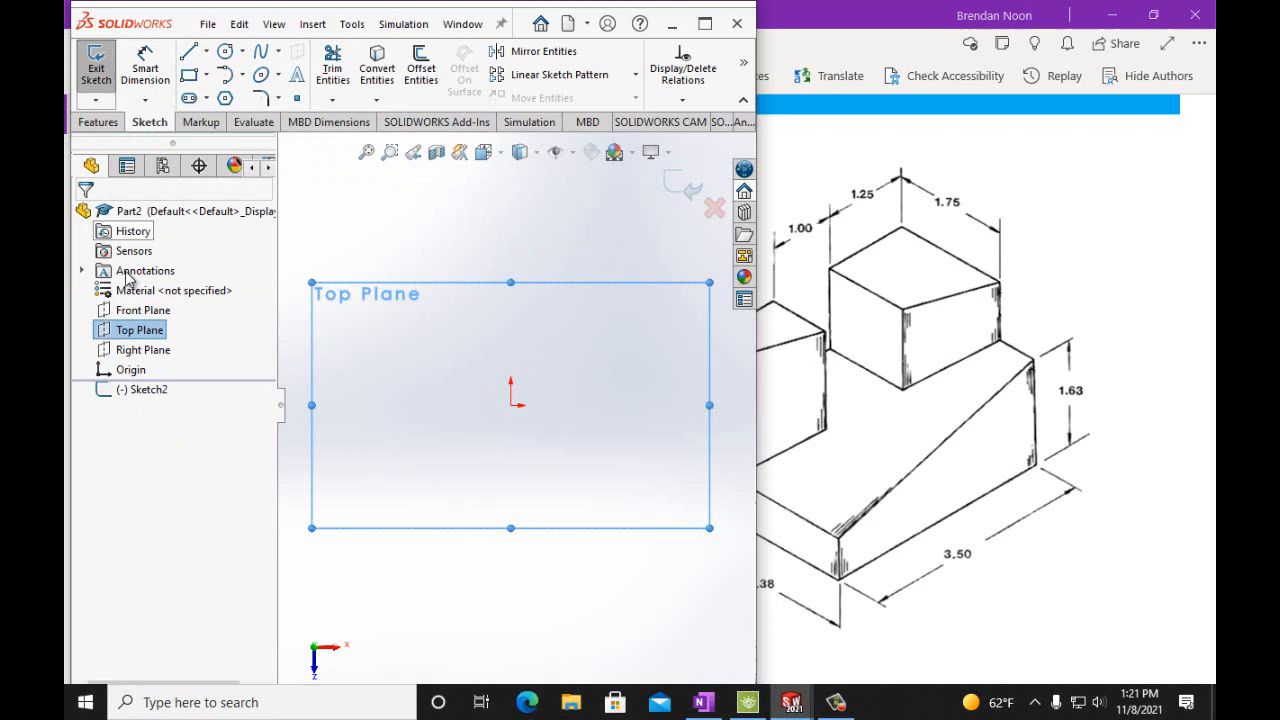
{"action": "left_click", "coordinate": [135, 349]}
{"action": "left_click", "coordinate": [97, 68]}
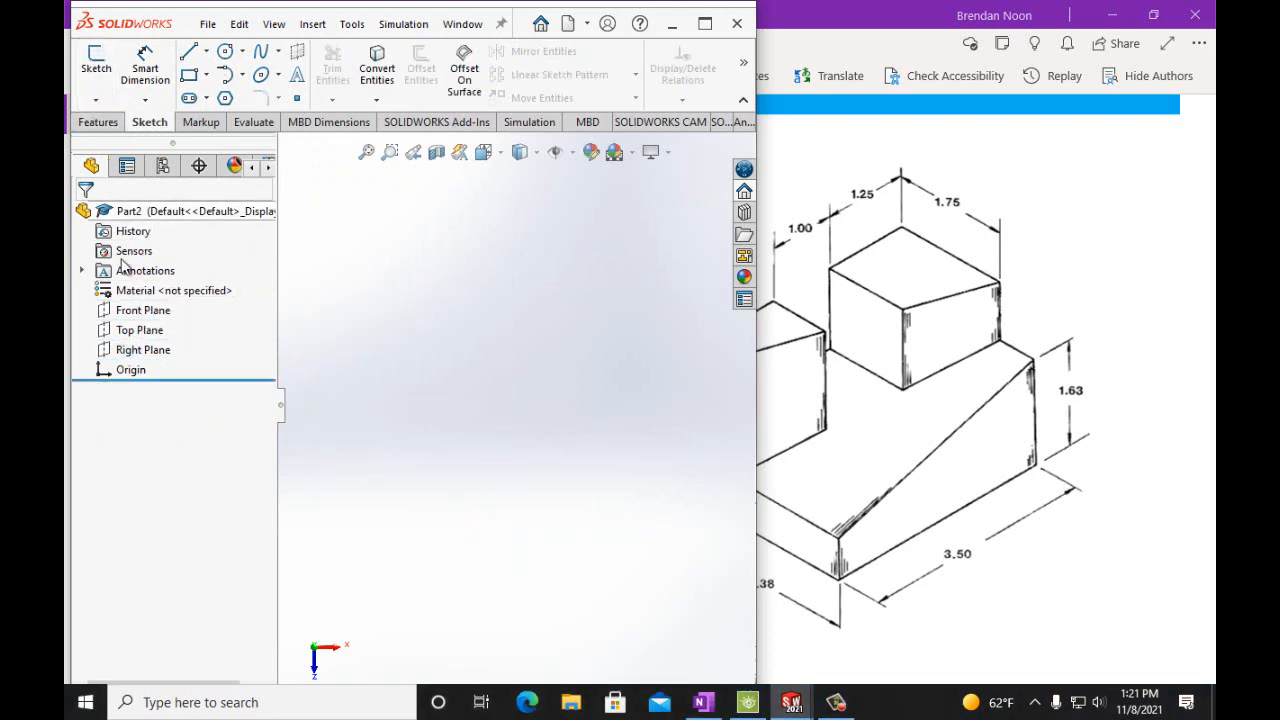
Sketch on the Right Plane a vertical line about 3.17 in up from the origin, a horizontal base line, and a vertical end line about 0.69 in
{"action": "left_click", "coordinate": [144, 351]}
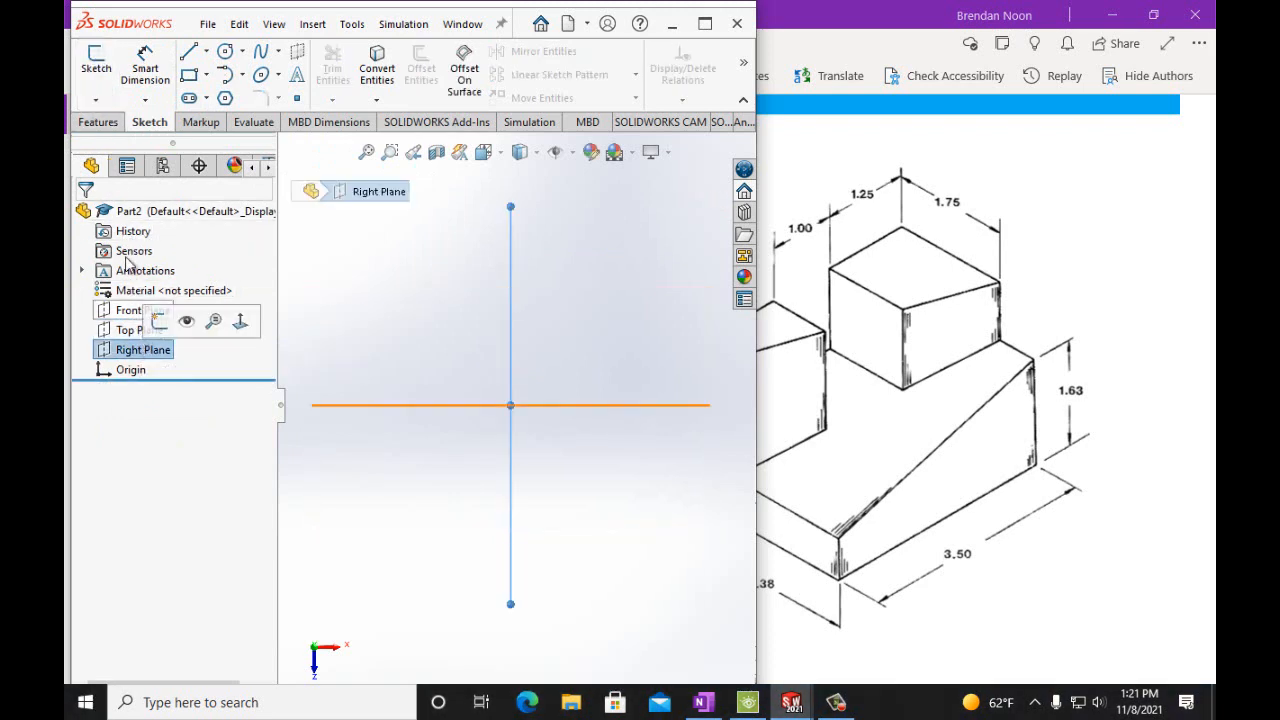
{"action": "left_click", "coordinate": [97, 70]}
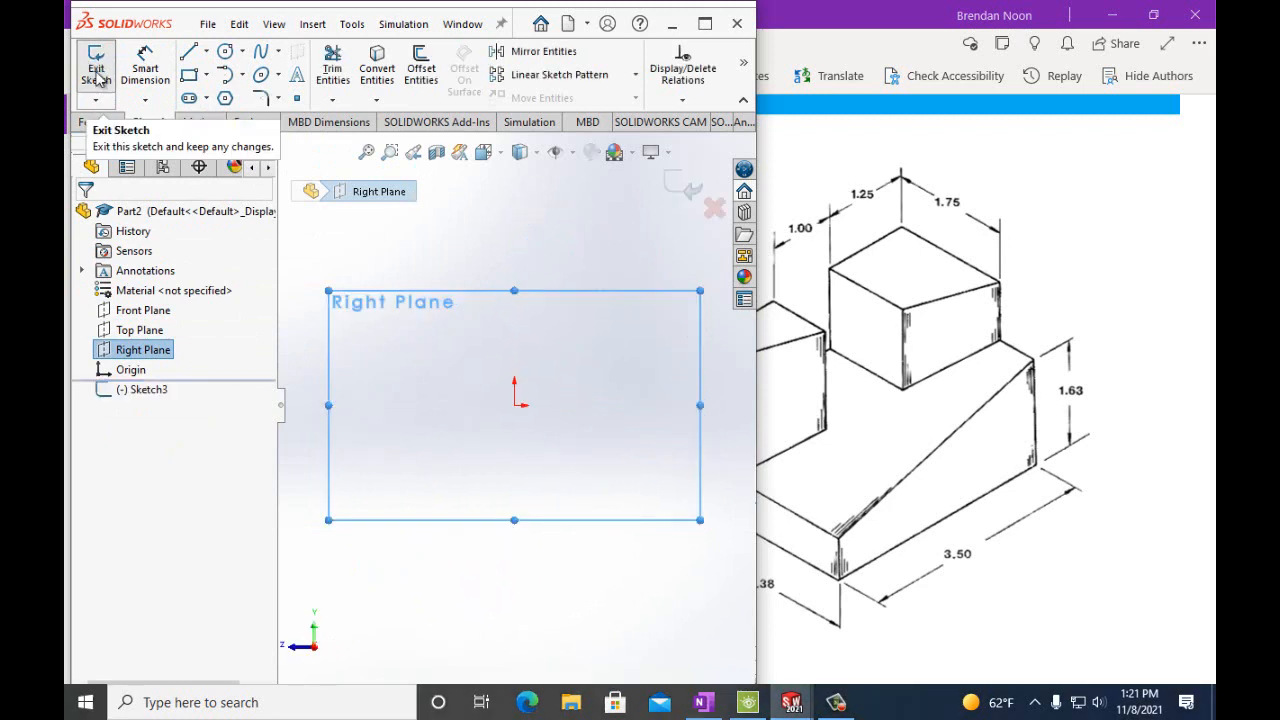
{"action": "left_click", "coordinate": [188, 51]}
{"action": "left_click_drag", "start_coordinate": [514, 405], "coordinate": [514, 237]}
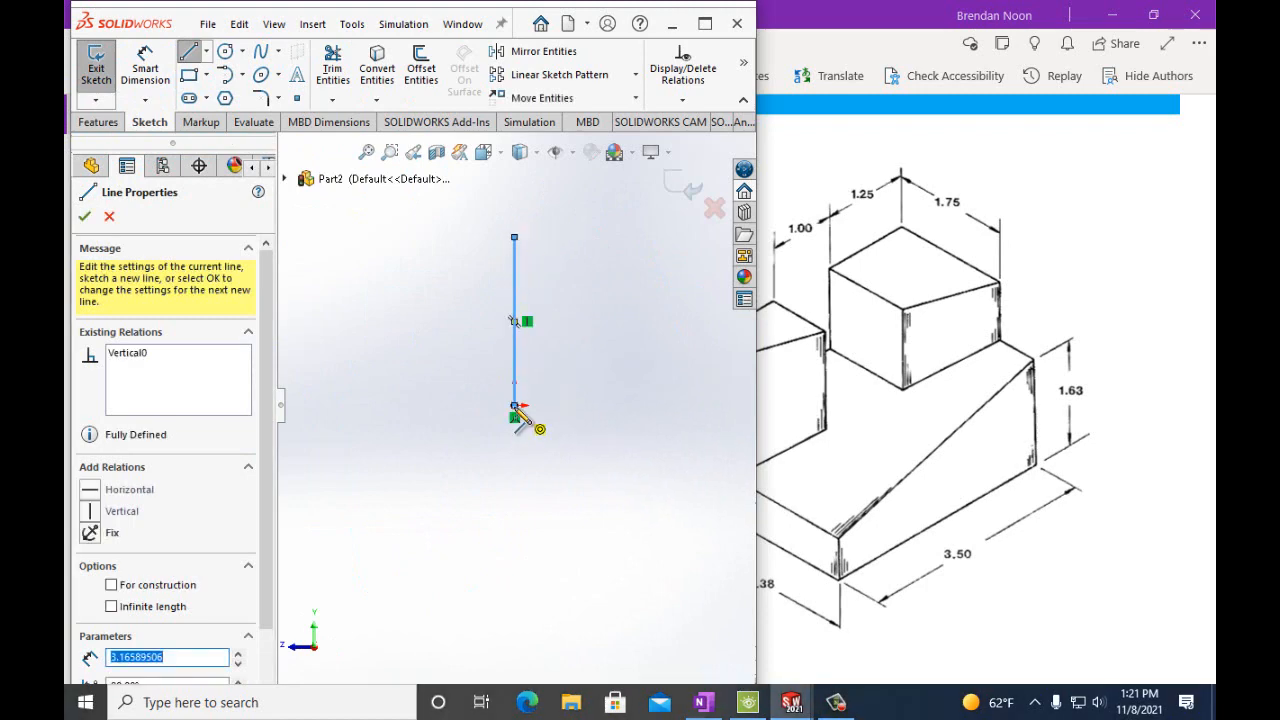
{"action": "mouse_move", "coordinate": [514, 405]}
{"action": "left_mouse_down"}
{"action": "mouse_move", "coordinate": [308, 405]}
{"action": "mouse_move", "coordinate": [307, 369]}
{"action": "left_mouse_up"}
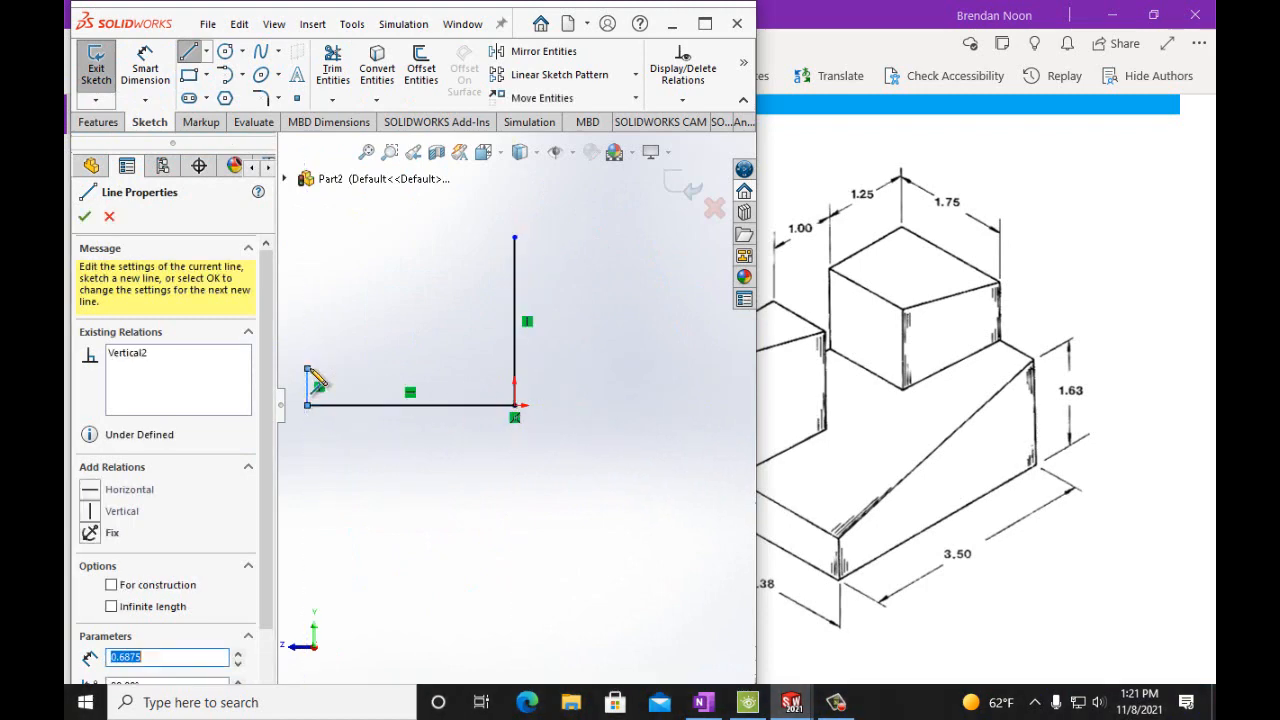
Dimension the tall vertical line at the origin to 1.63 in
{"action": "left_click", "coordinate": [145, 68]}
{"action": "left_click", "coordinate": [516, 283]}
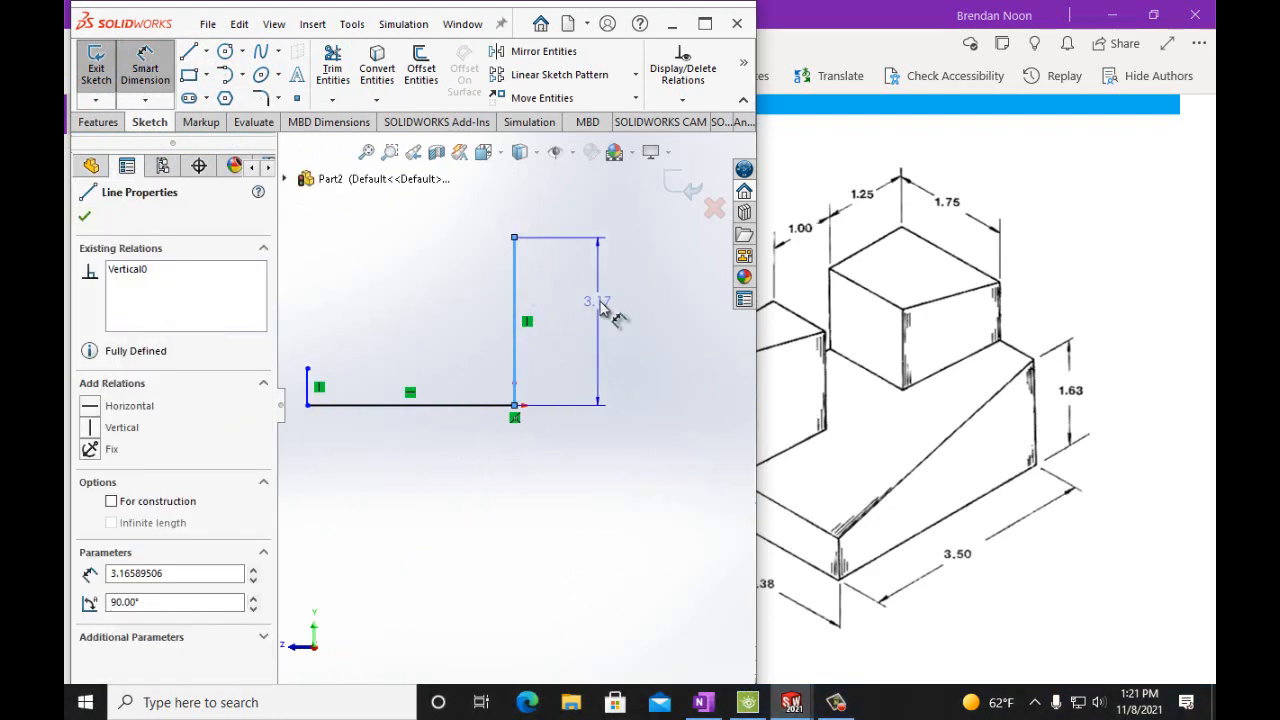
{"action": "left_click", "coordinate": [603, 310]}
{"action": "type", "text": "1"}
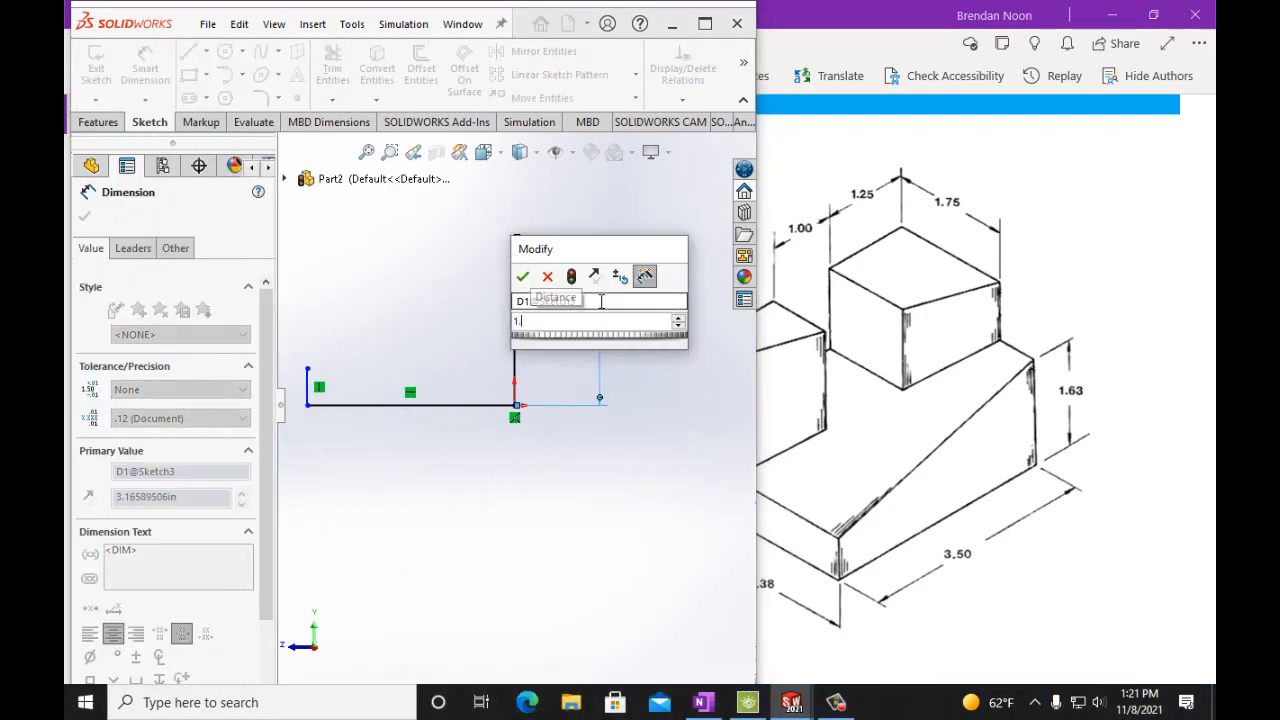
{"action": "type", "text": ".6"}
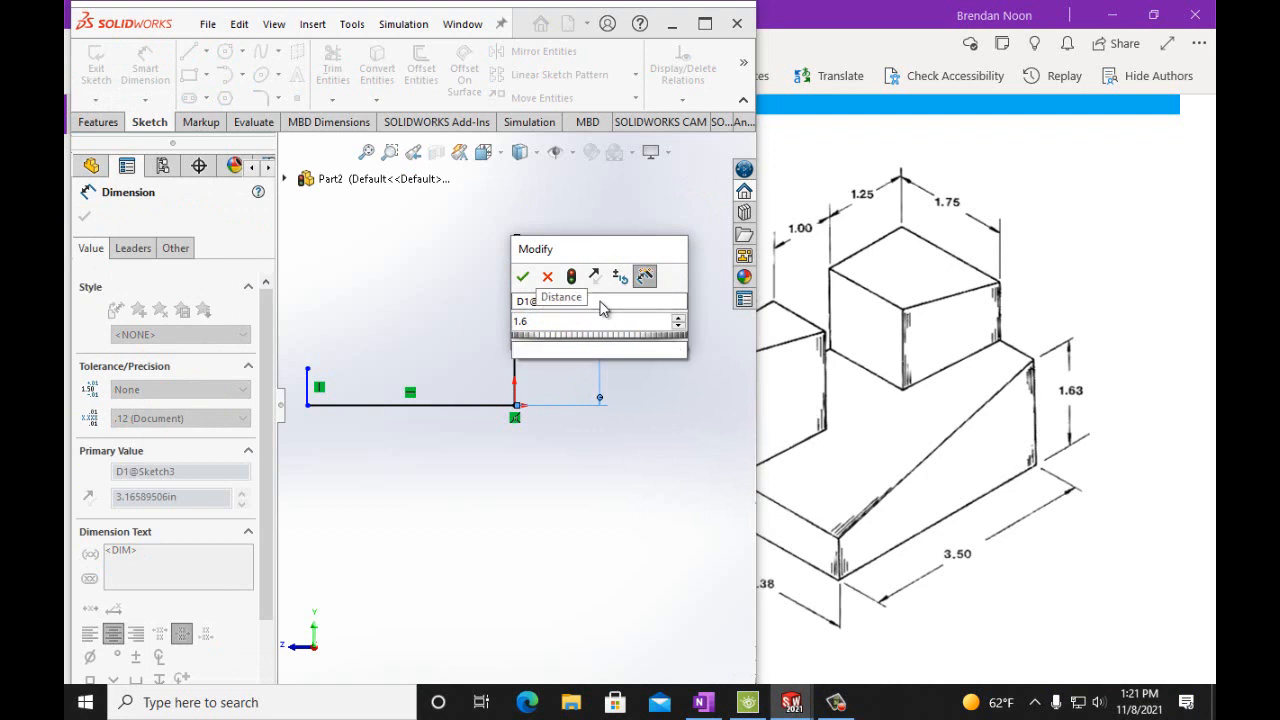
{"action": "type", "text": "3in"}
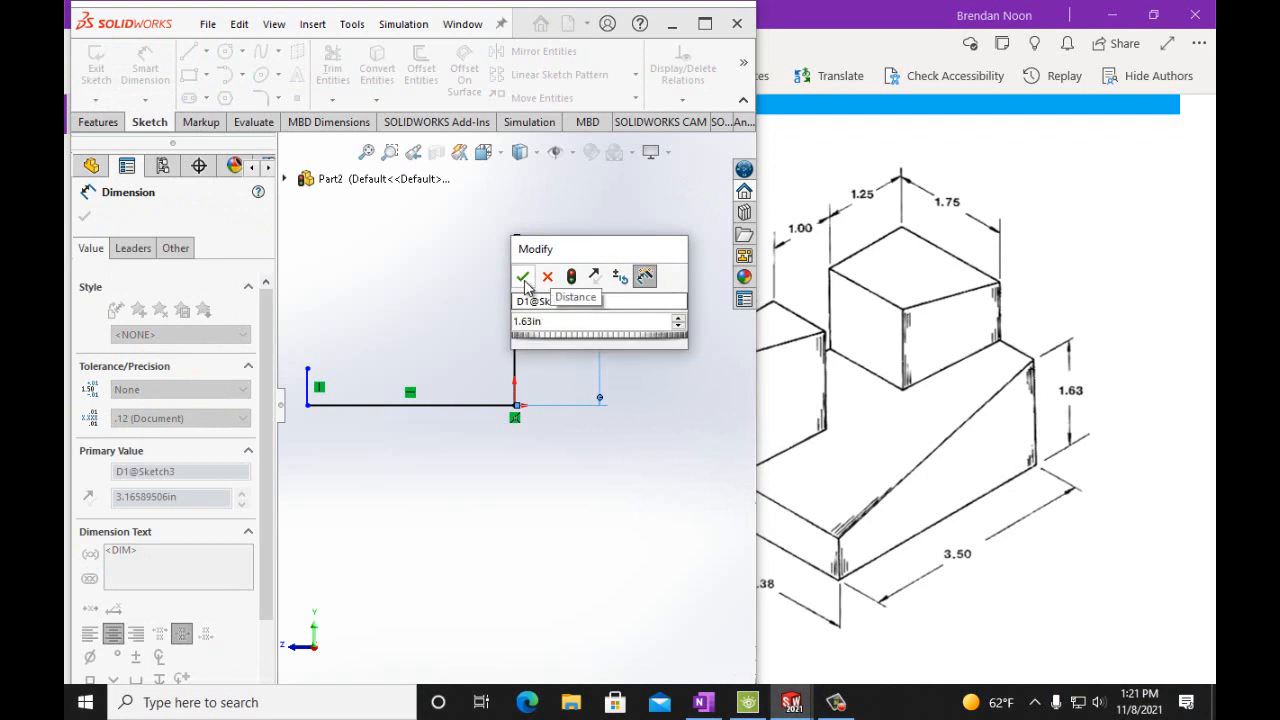
{"action": "key", "text": "Return"}
Dimension the horizontal base line to 3.5 in
{"action": "left_click", "coordinate": [477, 407]}
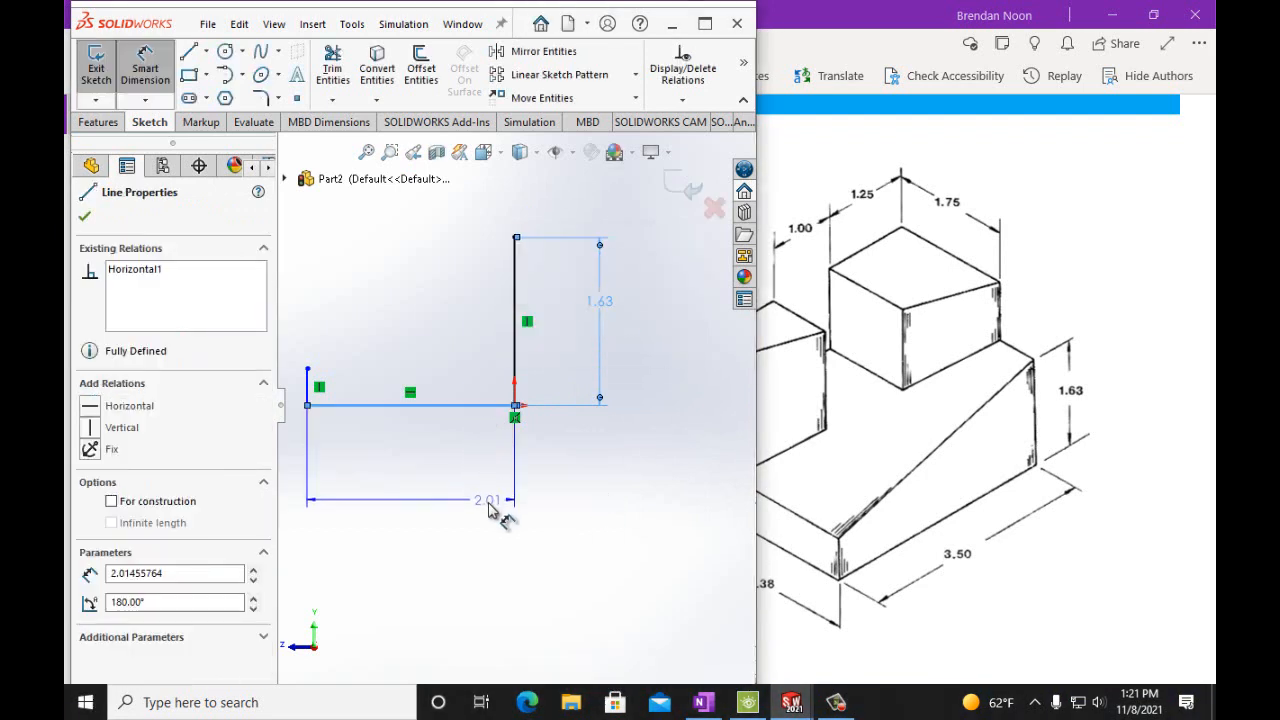
{"action": "left_click", "coordinate": [491, 512]}
{"action": "type", "text": "3"}
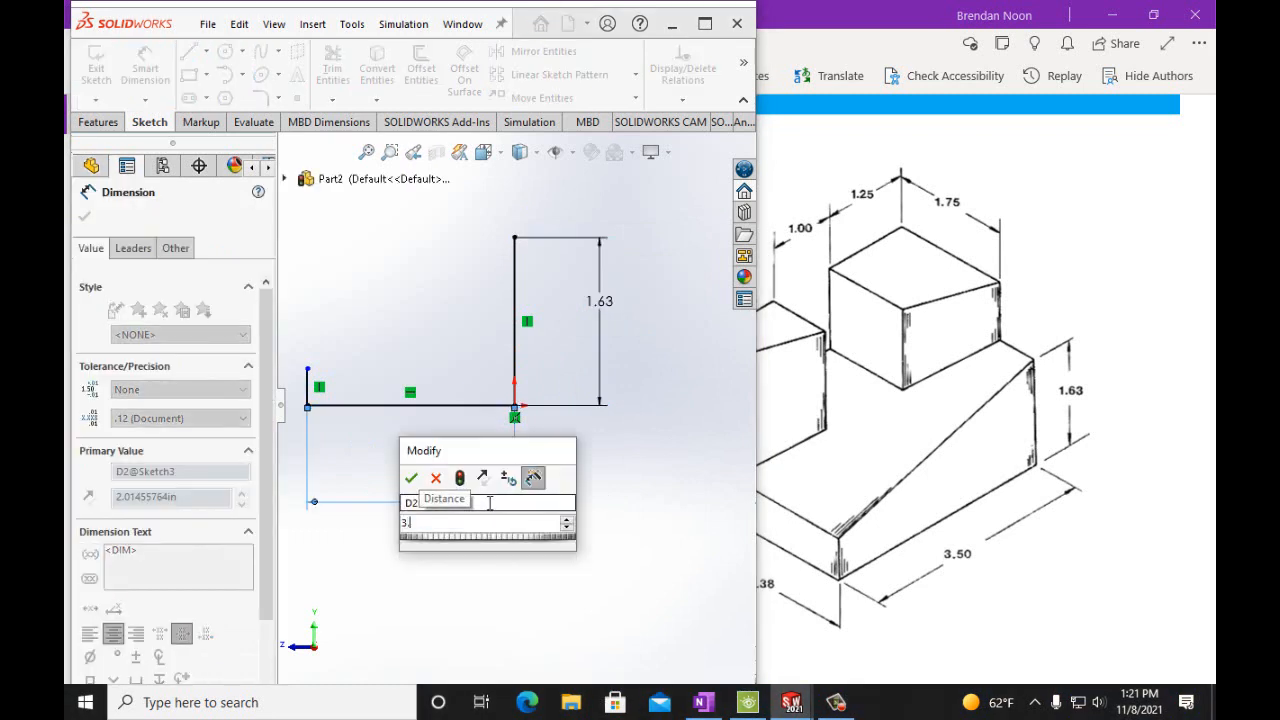
{"action": "type", "text": ".5in"}
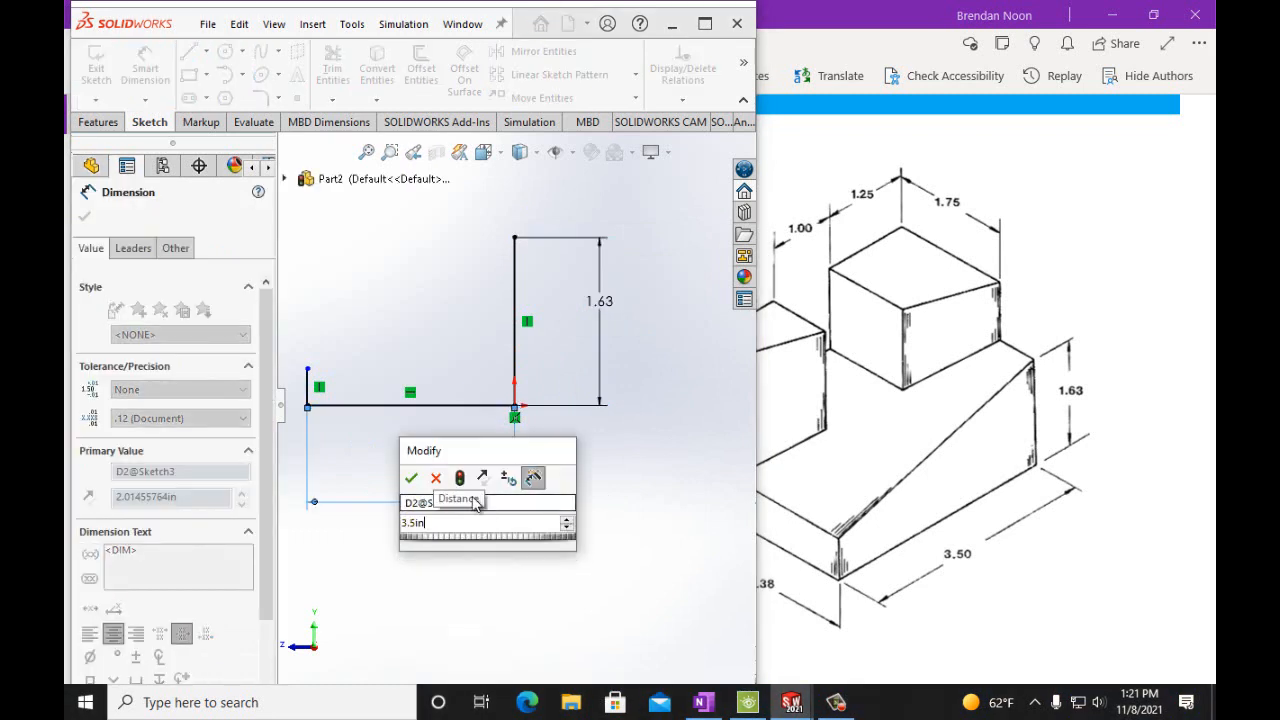
{"action": "left_click", "coordinate": [411, 477]}
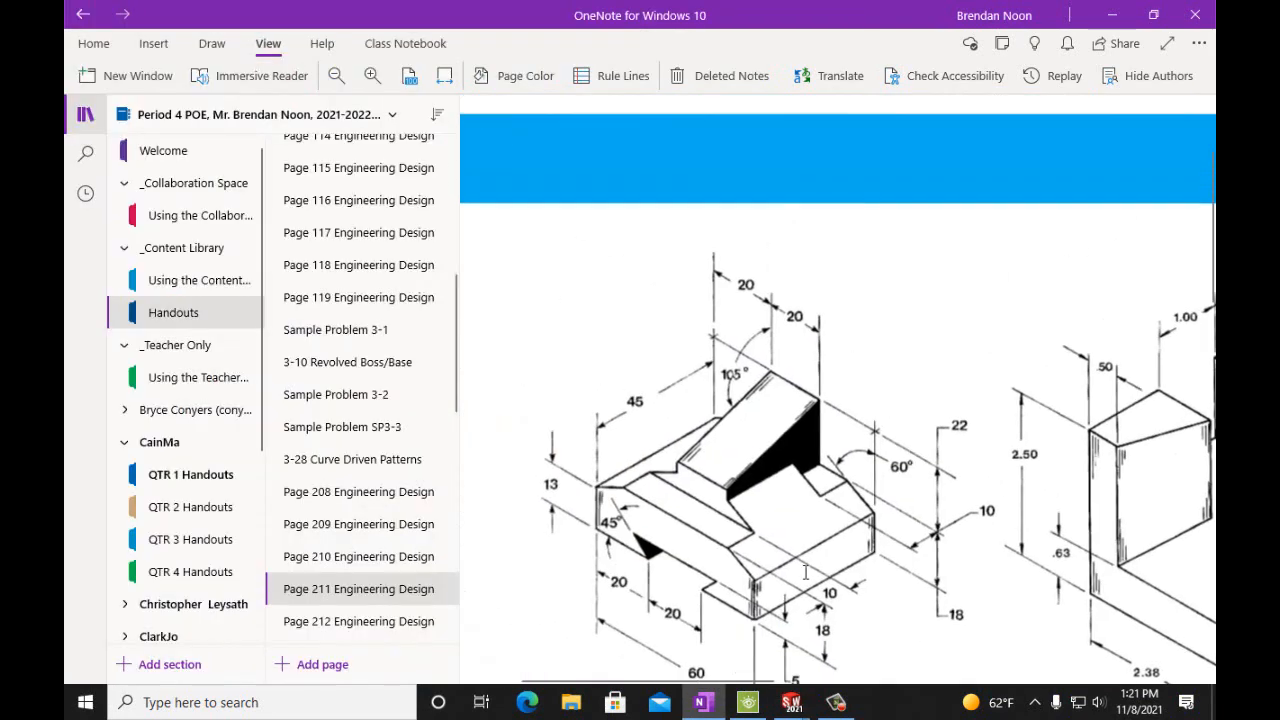
Check the low edge height of Figure P3-16 in OneNote, and dimension the short vertical end line in the SOLIDWORKS sketch to 0.63 in
{"action": "left_click", "coordinate": [878, 638]}
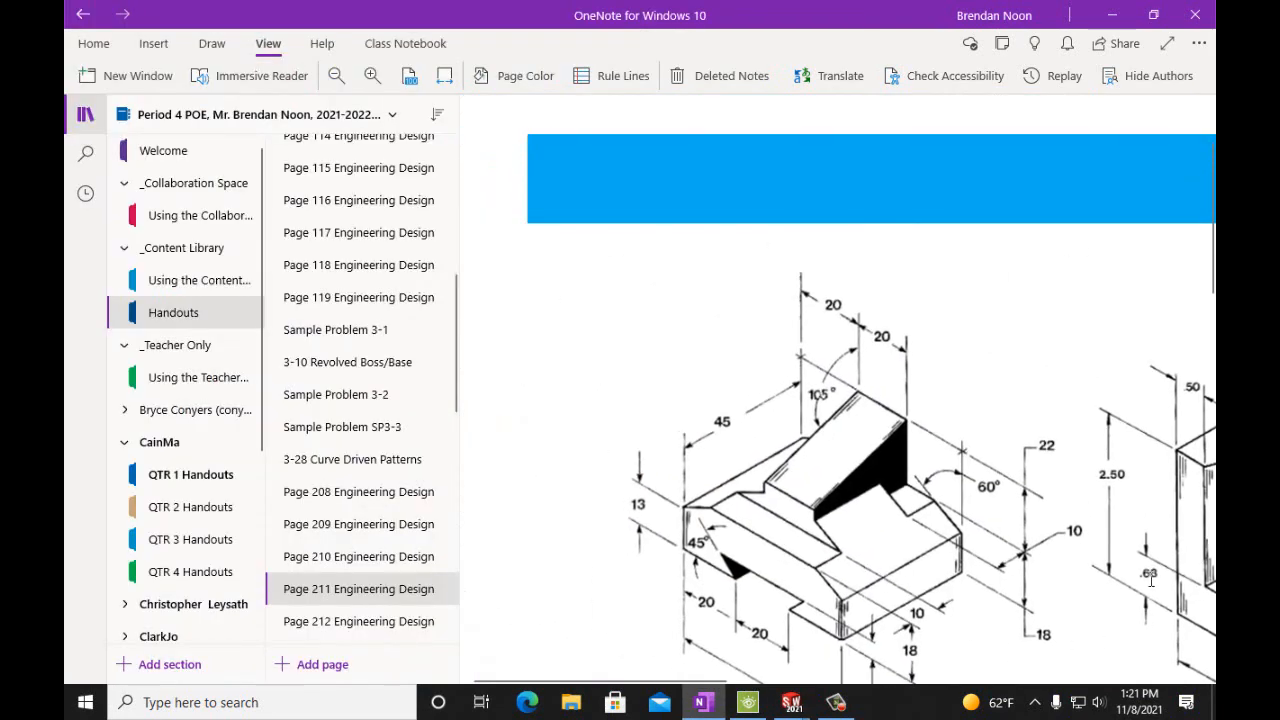
{"action": "mouse_move", "coordinate": [791, 702]}
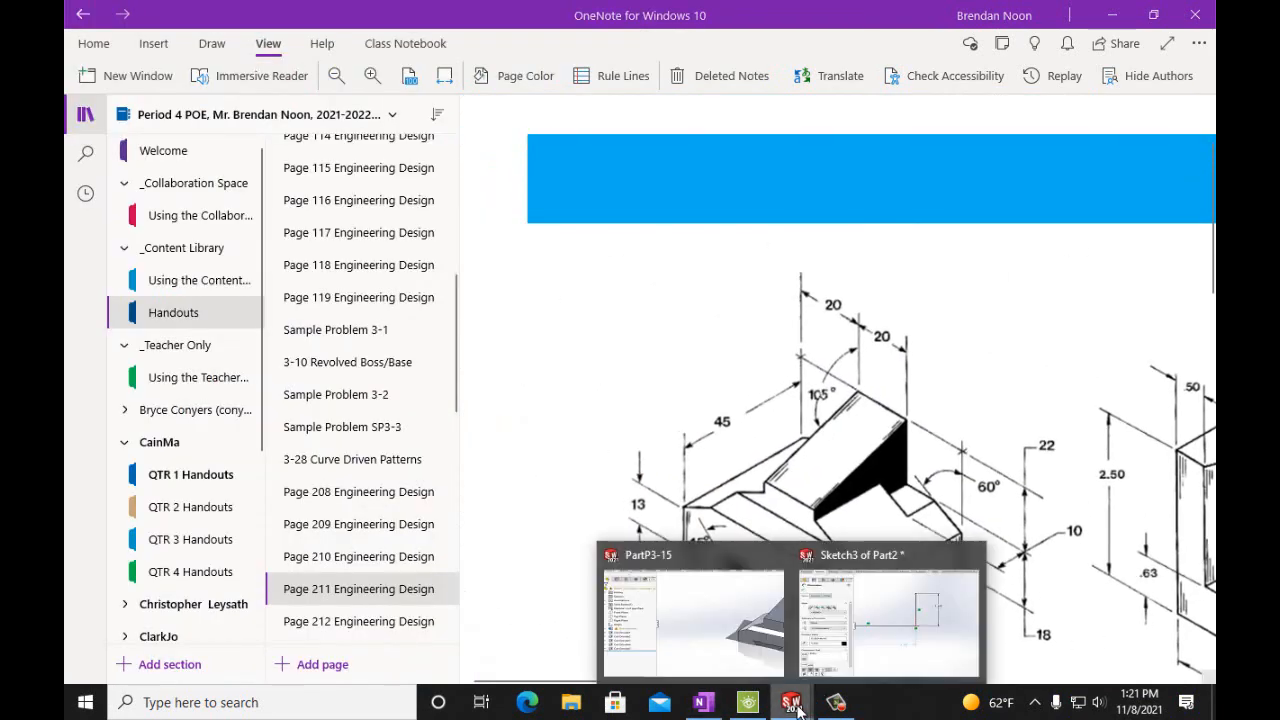
{"action": "left_click", "coordinate": [790, 590]}
{"action": "scroll", "coordinate": [428, 479], "scroll_direction": "up", "scroll_amount": 6}
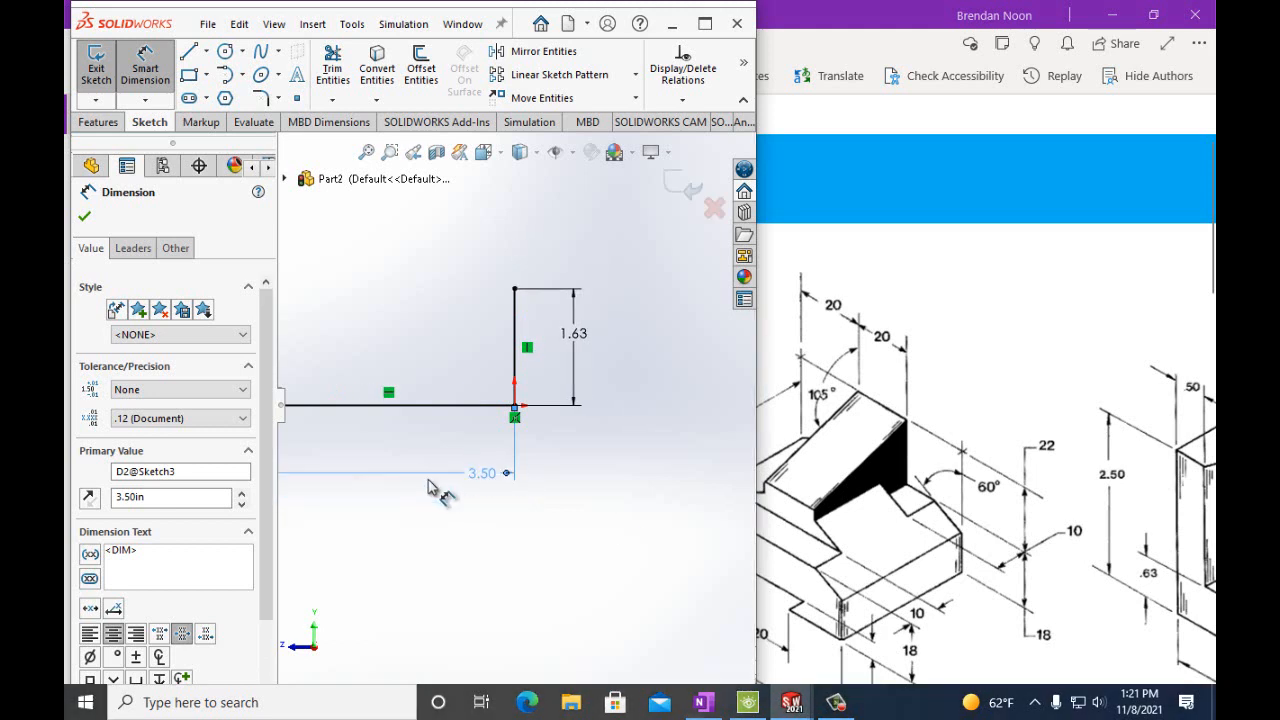
{"action": "scroll", "coordinate": [386, 417], "scroll_direction": "down", "scroll_amount": 3}
{"action": "key", "text": "Escape"}
{"action": "scroll", "coordinate": [425, 392], "scroll_direction": "down", "scroll_amount": 3}
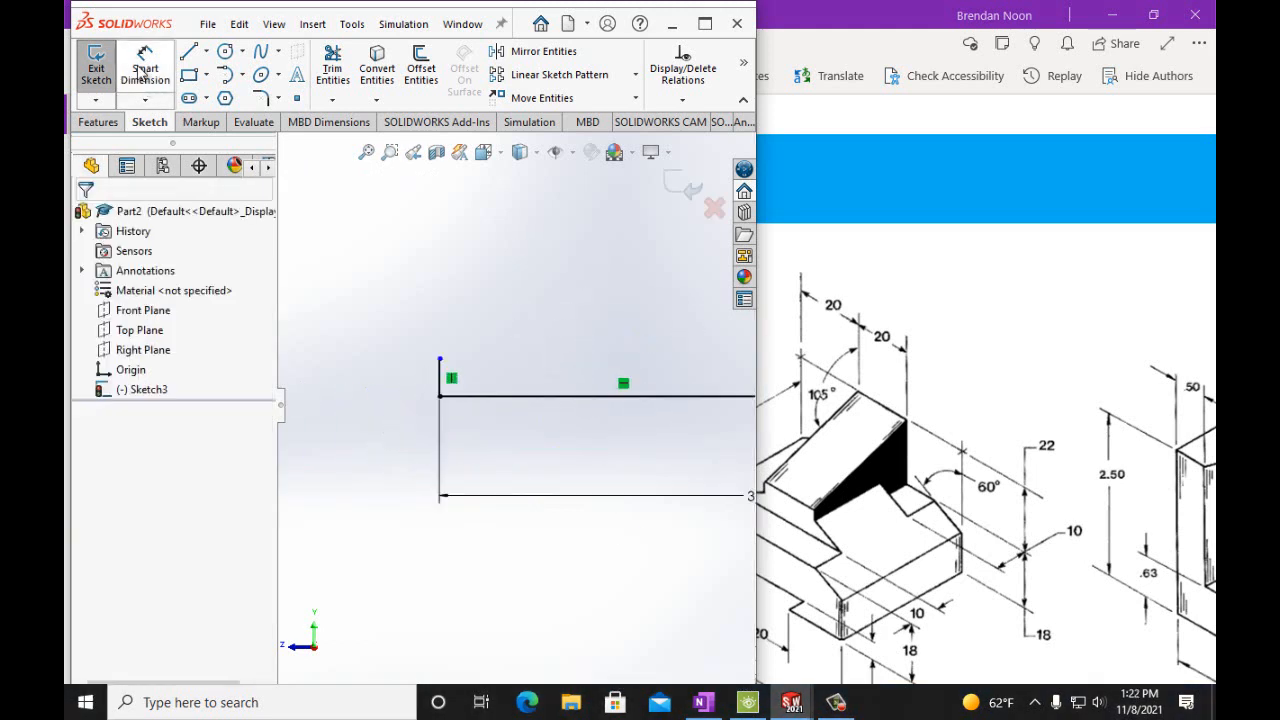
{"action": "left_click", "coordinate": [441, 388]}
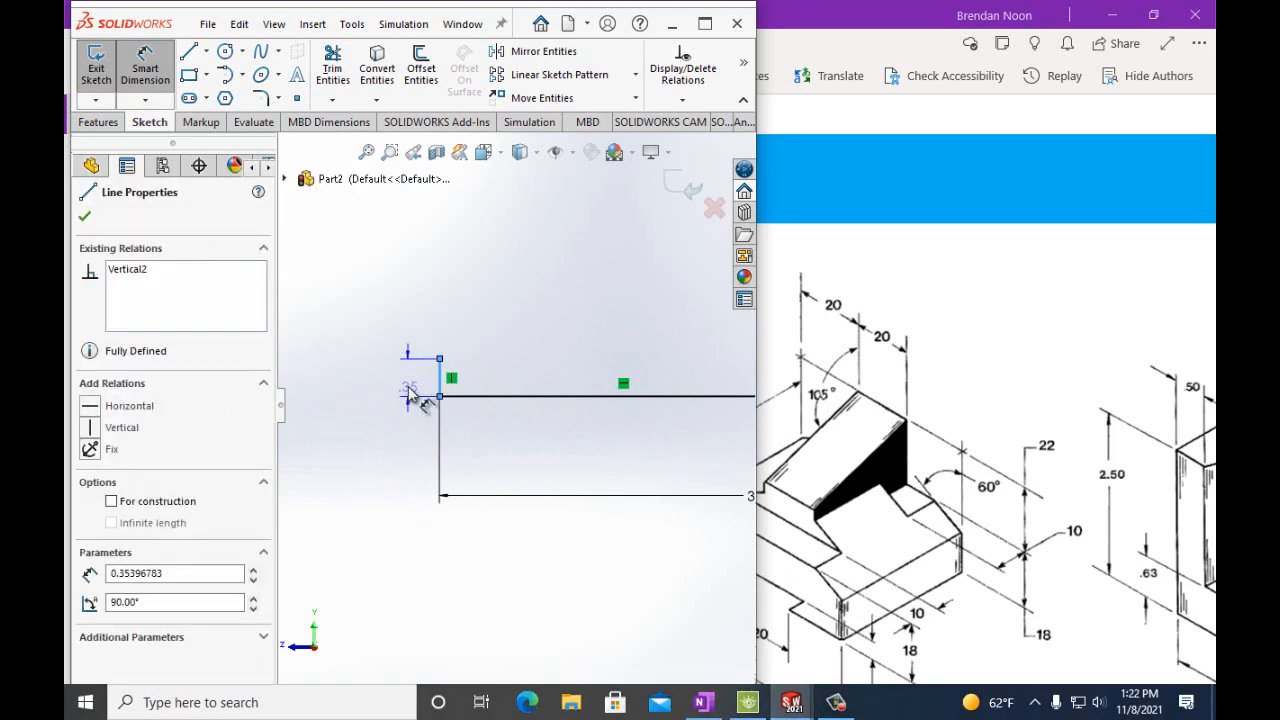
{"action": "left_click", "coordinate": [410, 392]}
{"action": "type", "text": "0"}
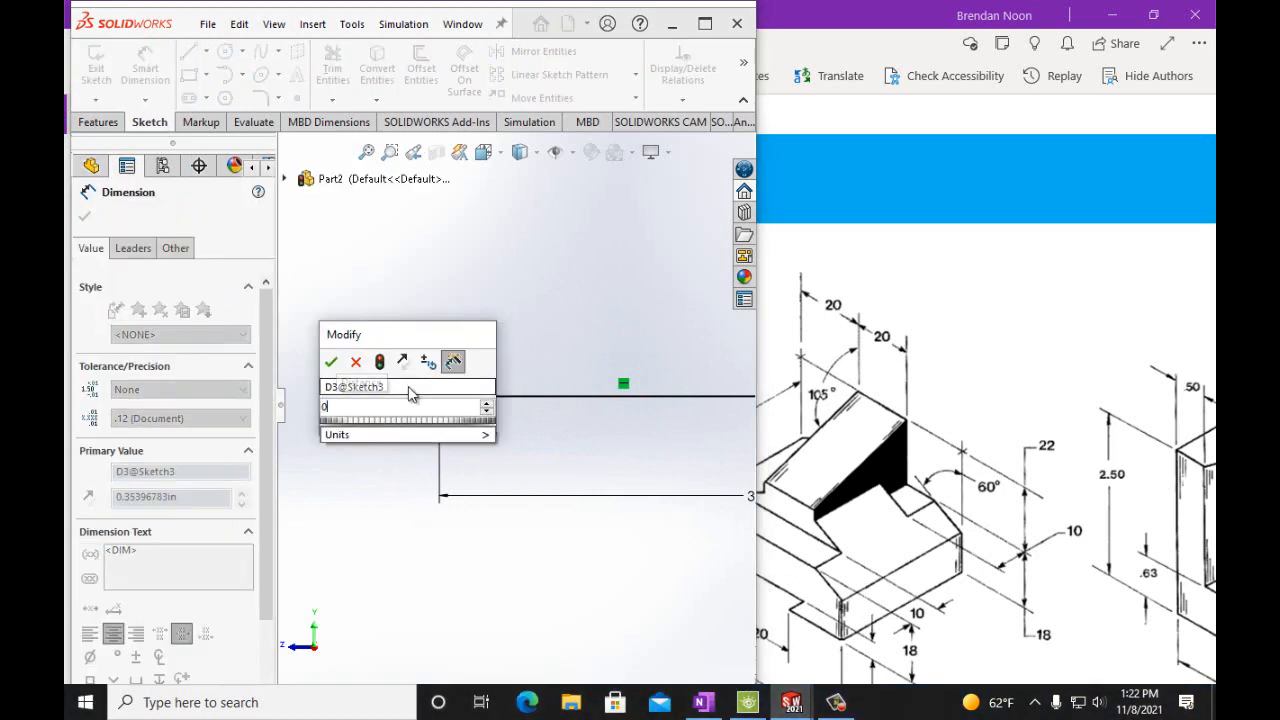
{"action": "type", "text": ".63"}
{"action": "key", "text": "Return"}
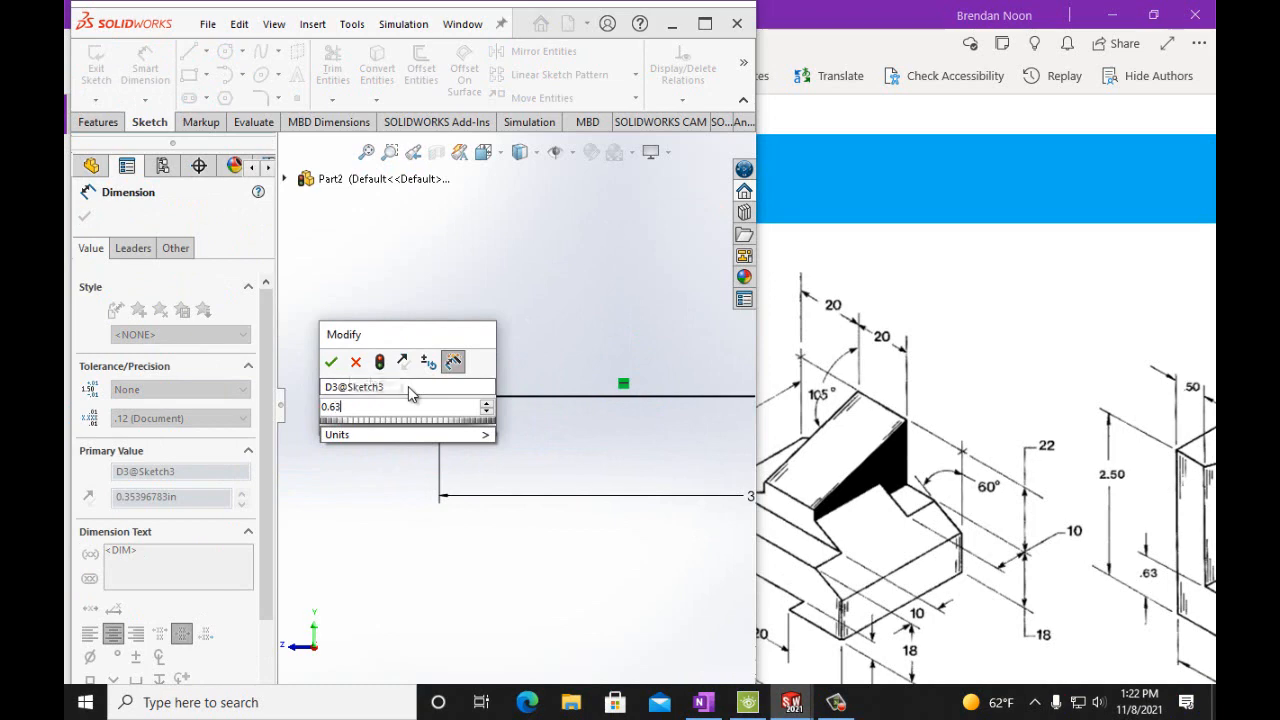
{"action": "left_click", "coordinate": [332, 363]}
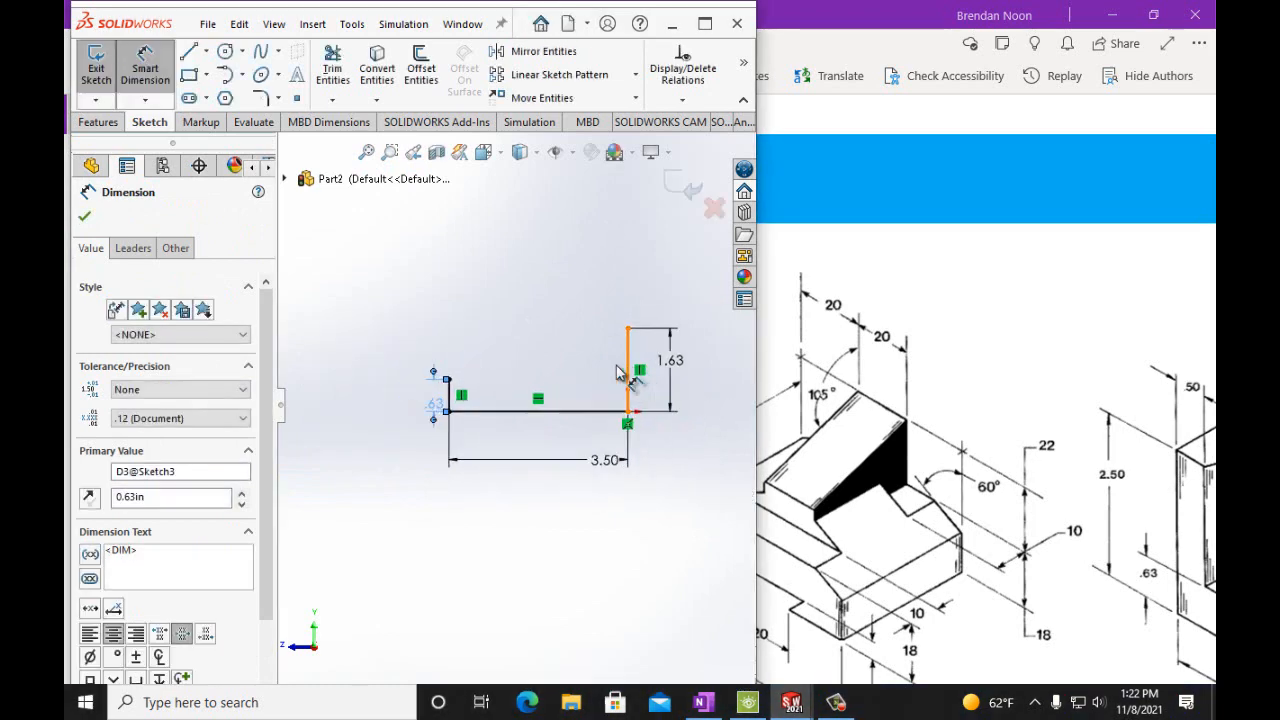
Close the wedge profile with a sloped line joining the upper ends of the two vertical lines
{"action": "left_click", "coordinate": [189, 52]}
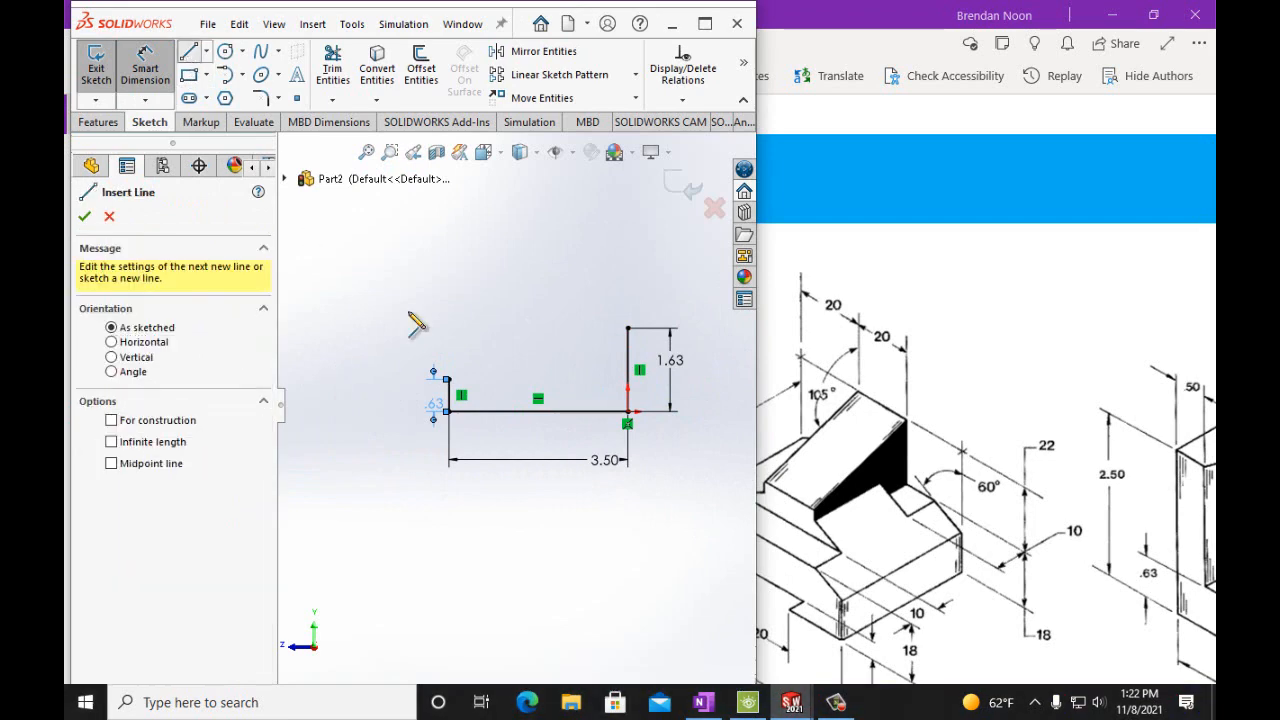
{"action": "left_click", "coordinate": [448, 379]}
{"action": "left_click", "coordinate": [627, 328]}
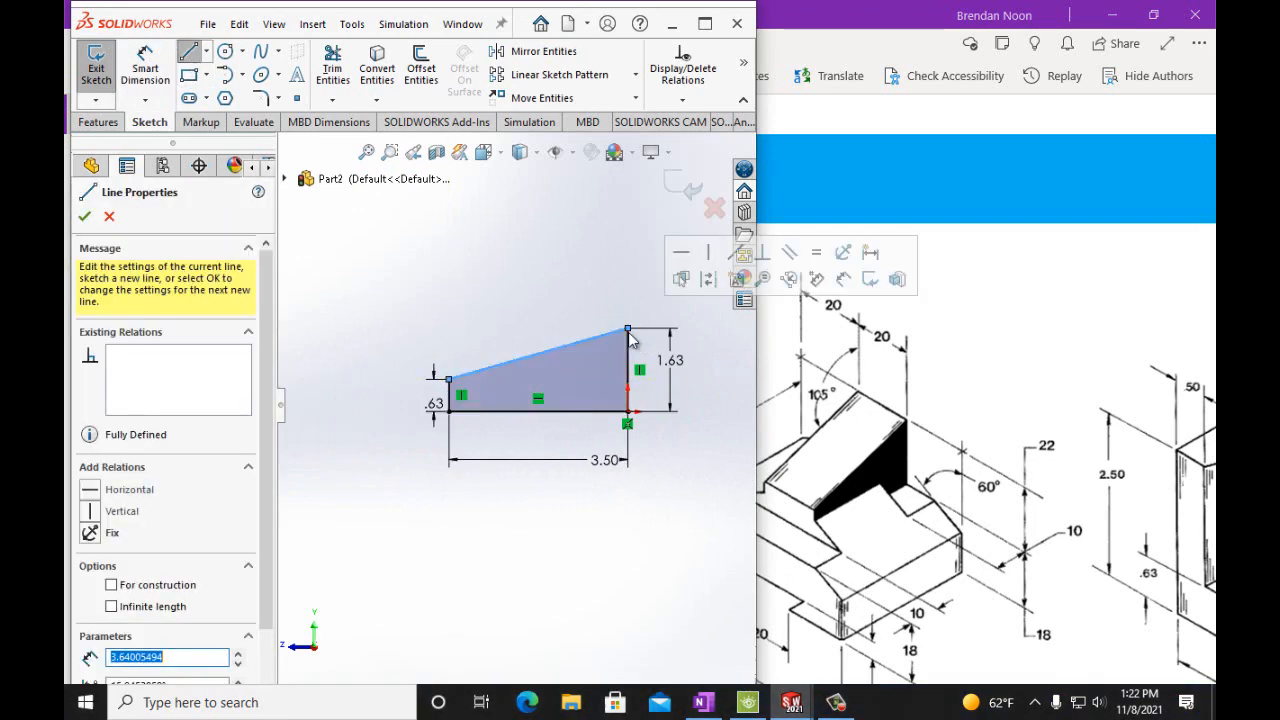
{"action": "left_click", "coordinate": [86, 218]}
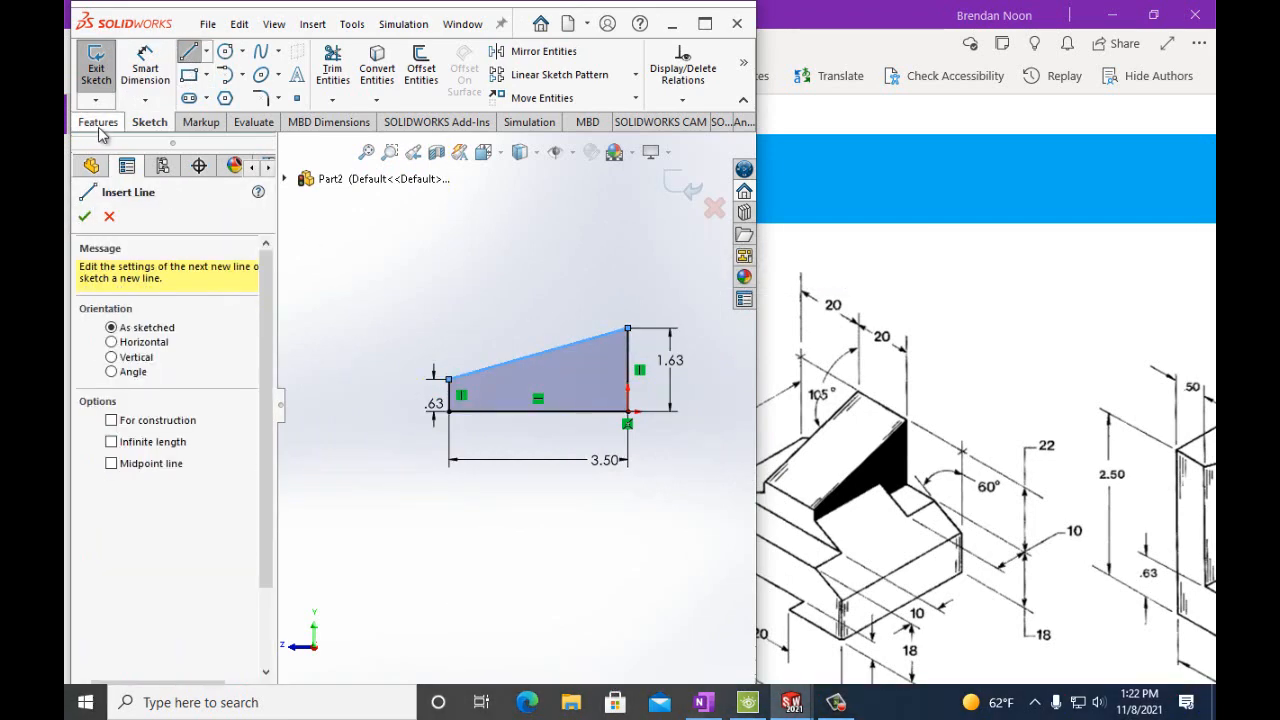
Start an extruded boss from the wedge profile and shift the OneNote page so Figure P3-16 shows beside the SOLIDWORKS window
{"action": "left_click", "coordinate": [98, 122]}
{"action": "left_click", "coordinate": [102, 72]}
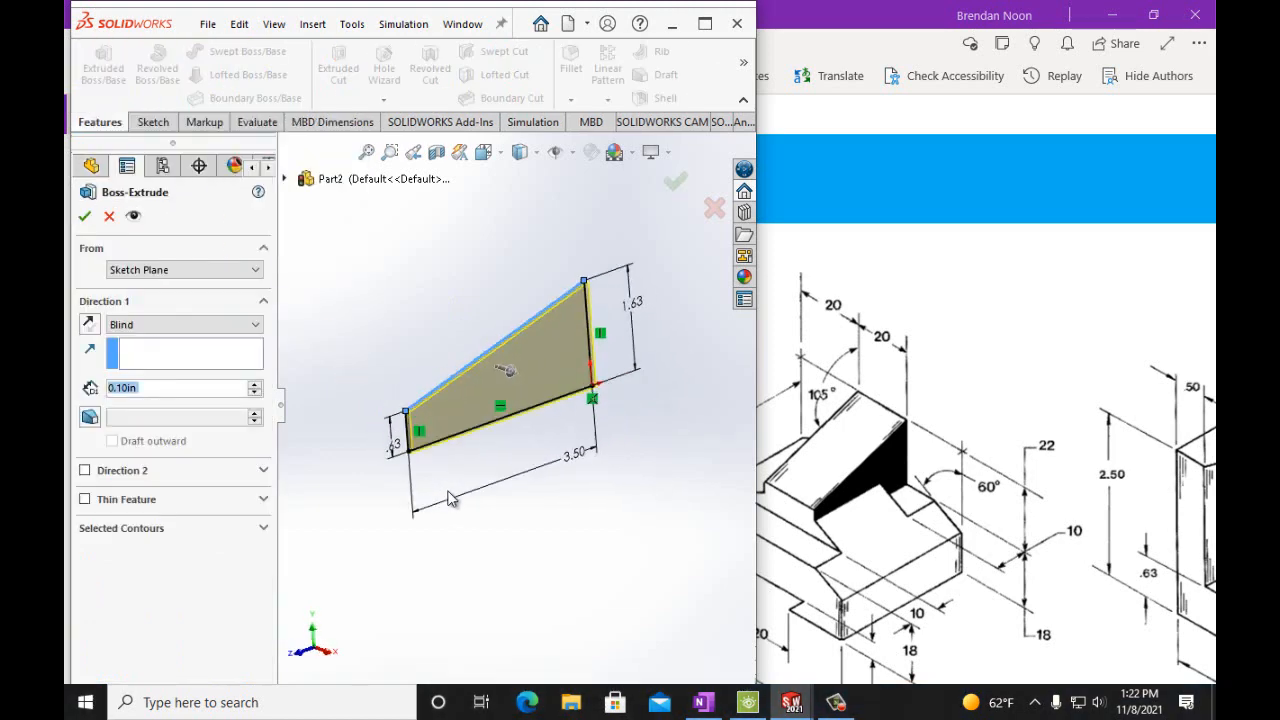
{"action": "scroll", "coordinate": [1031, 622], "scroll_direction": "up", "scroll_amount": 1}
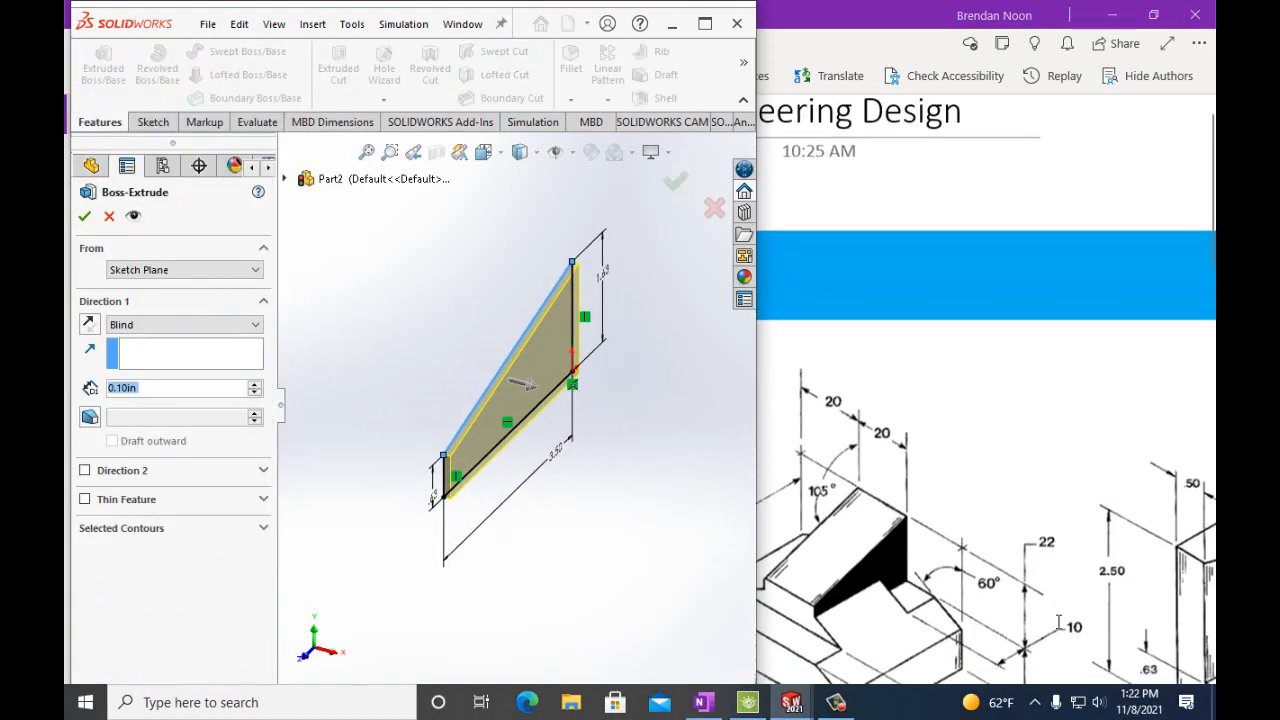
{"action": "scroll", "coordinate": [1050, 622], "scroll_direction": "down", "scroll_amount": 1}
{"action": "left_click", "coordinate": [1059, 622]}
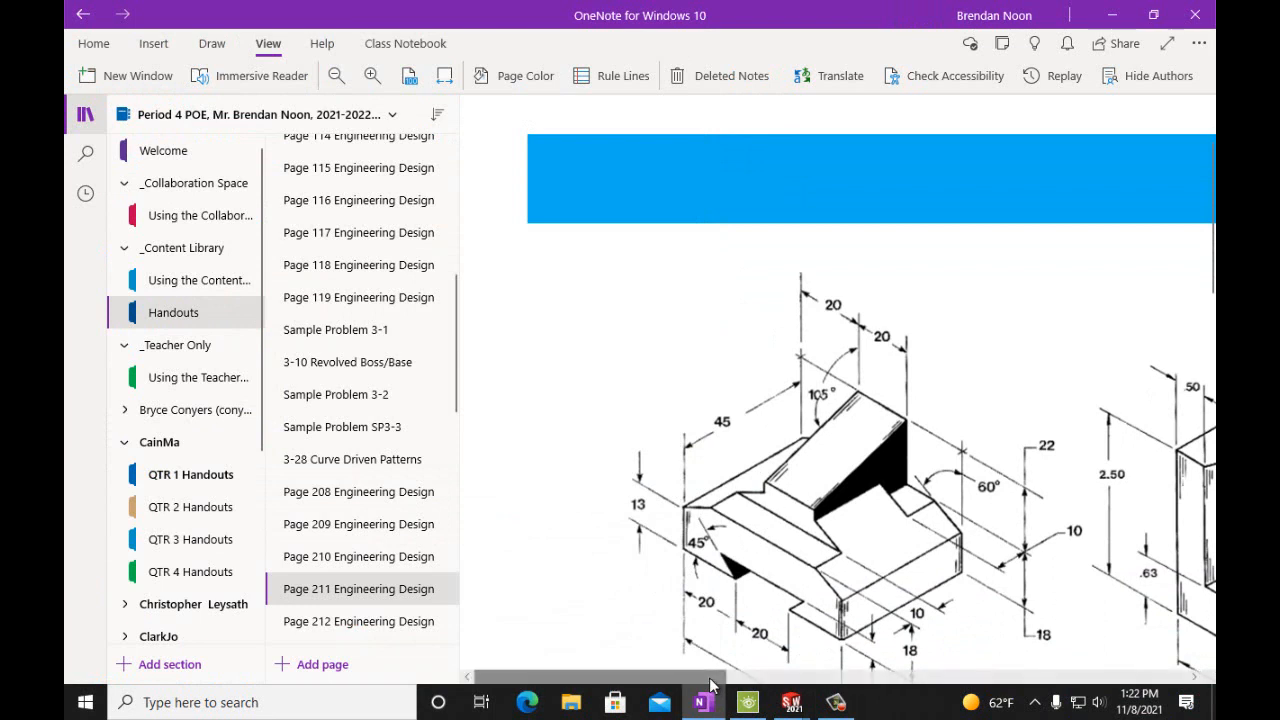
{"action": "scroll", "coordinate": [835, 580], "scroll_direction": "right", "scroll_amount": 5}
{"action": "scroll", "coordinate": [835, 580], "scroll_direction": "down", "scroll_amount": 3}
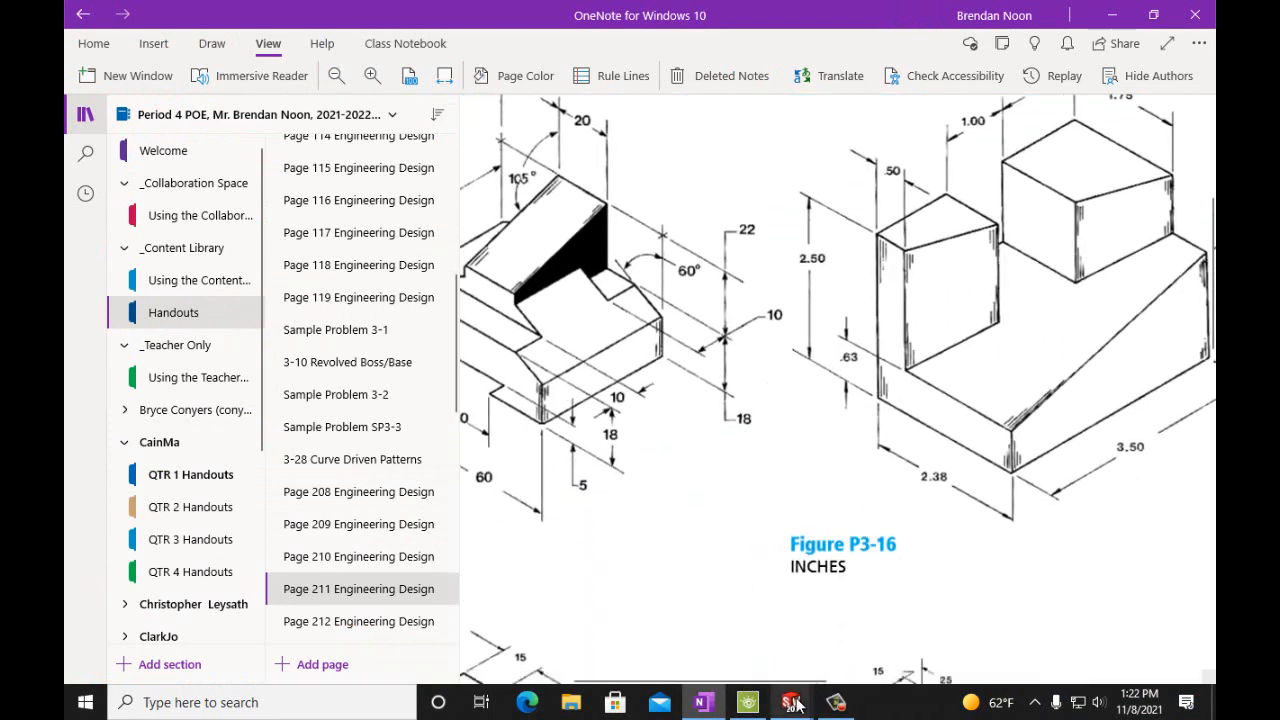
{"action": "mouse_move", "coordinate": [795, 698]}
{"action": "left_click", "coordinate": [812, 623]}
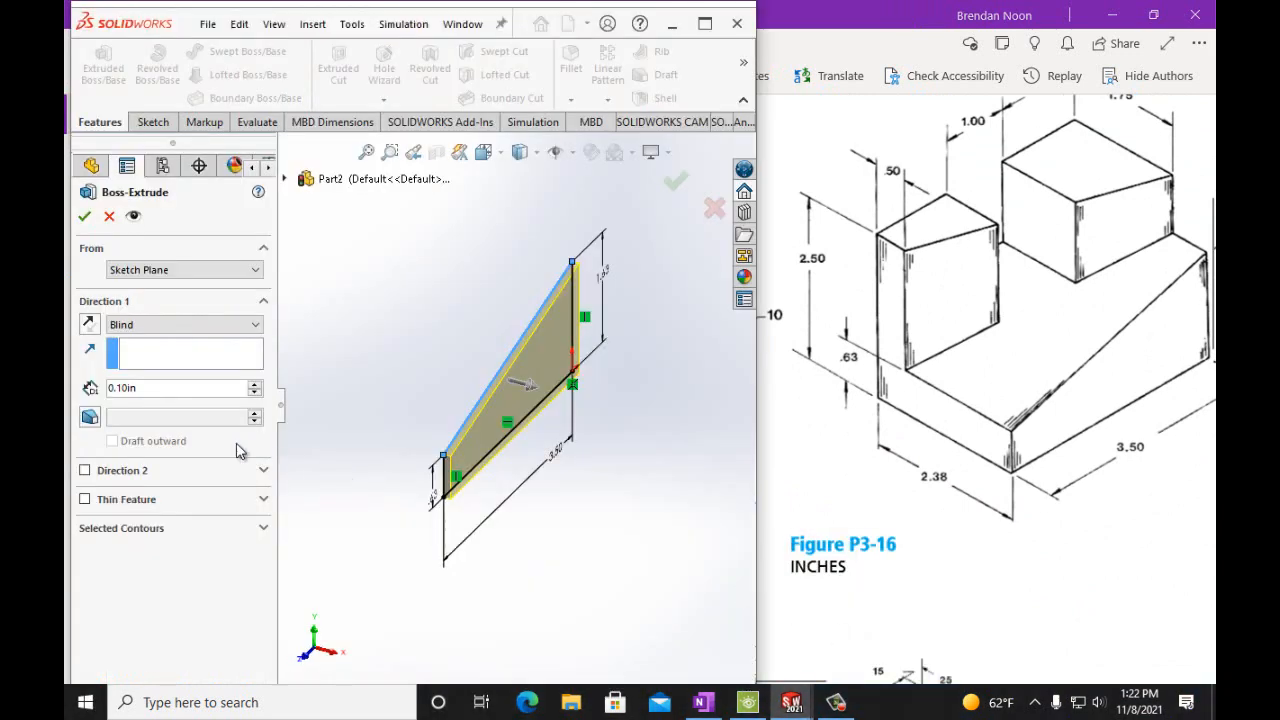
Extrude the wedge profile to a blind depth of 2.38 in
{"action": "left_click", "coordinate": [174, 388]}
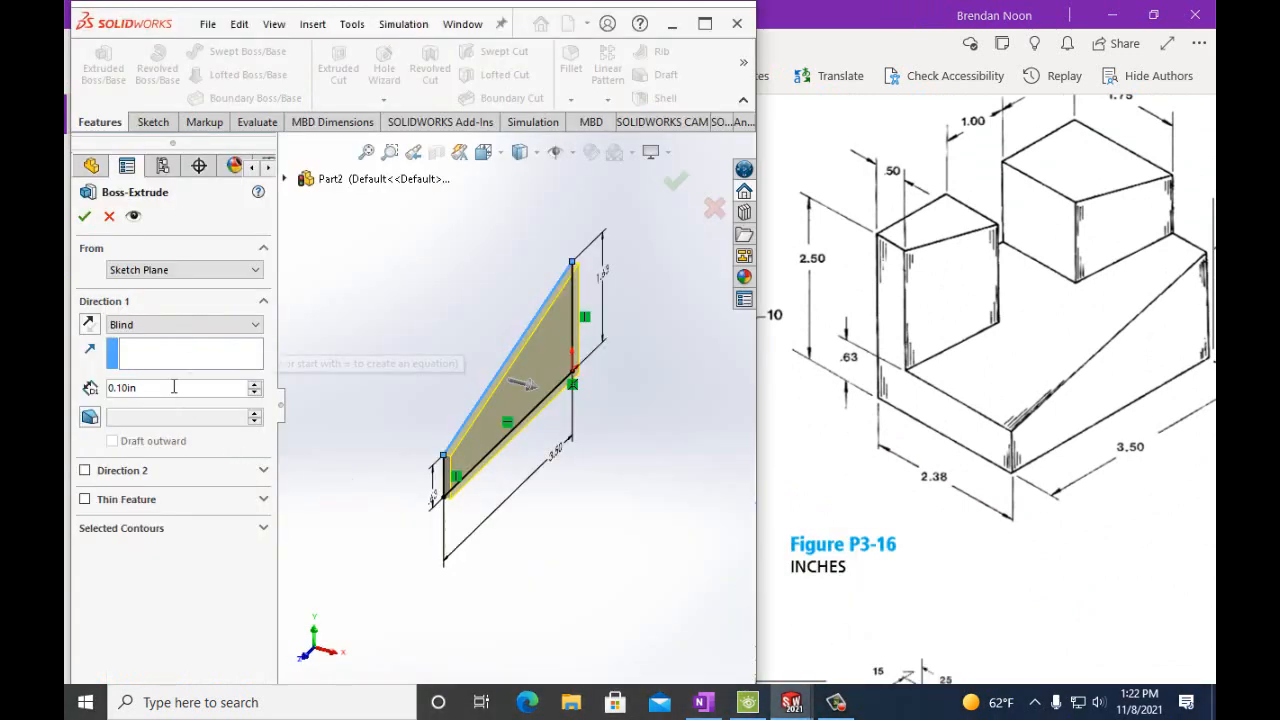
{"action": "key", "text": "BackSpace"}
{"action": "key", "text": "BackSpace"}
{"action": "key", "text": "BackSpace"}
{"action": "key", "text": "BackSpace"}
{"action": "key", "text": "BackSpace"}
{"action": "key", "text": "BackSpace"}
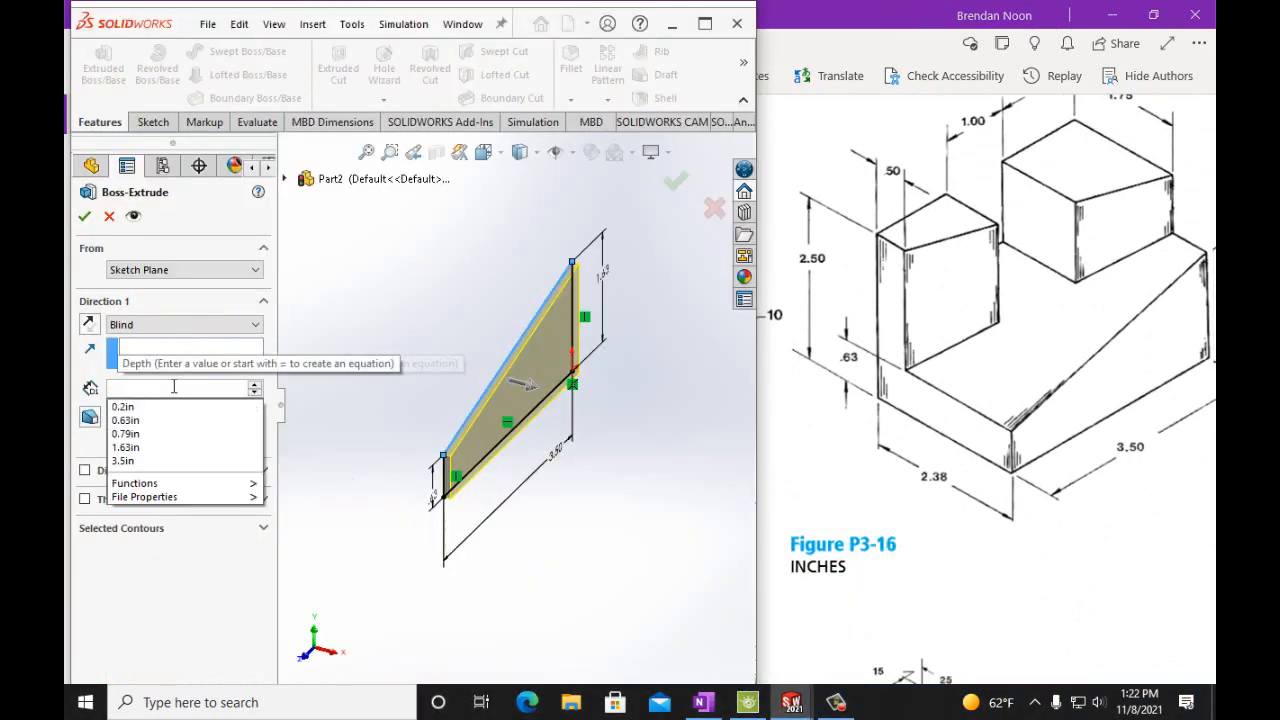
{"action": "type", "text": "2"}
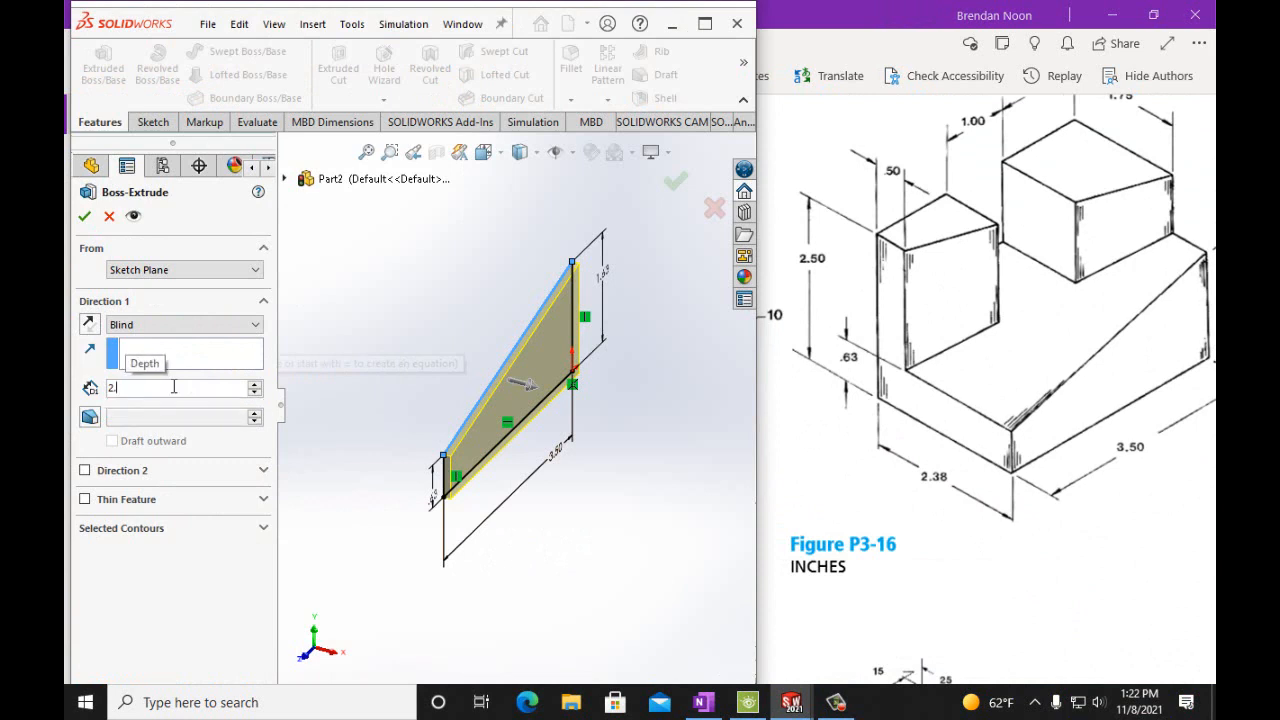
{"action": "type", "text": ".38"}
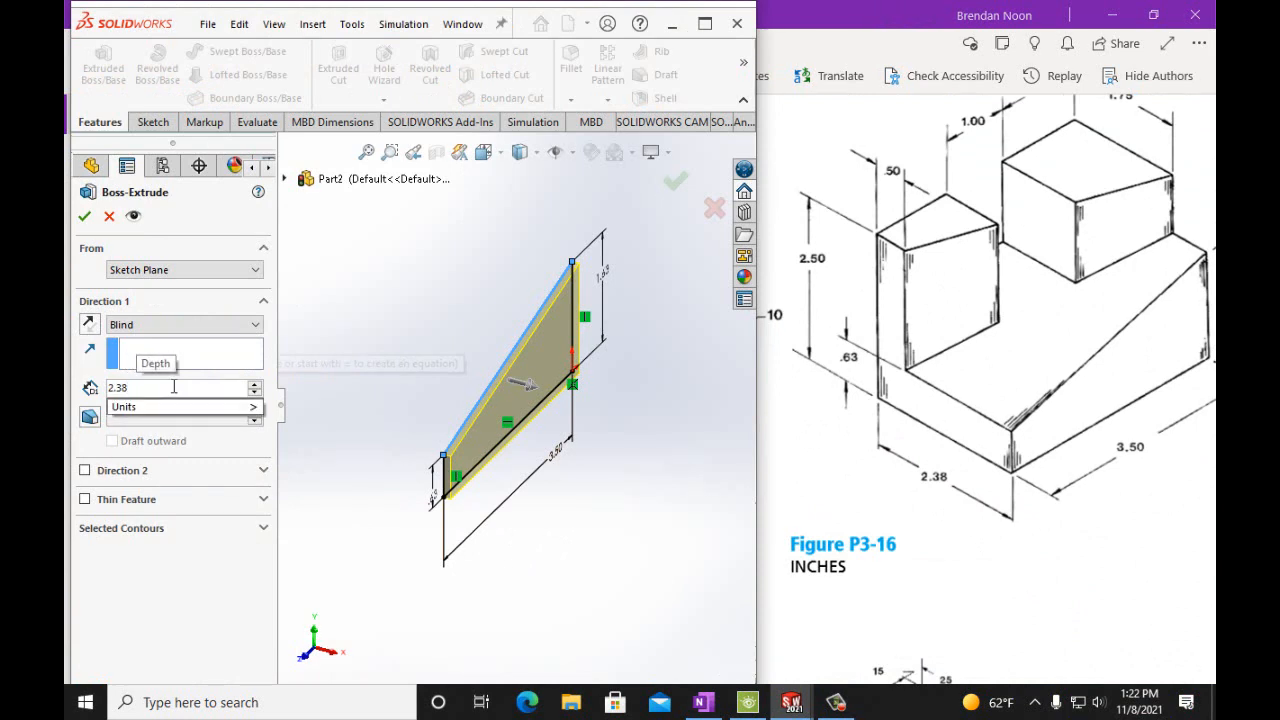
{"action": "type", "text": "in"}
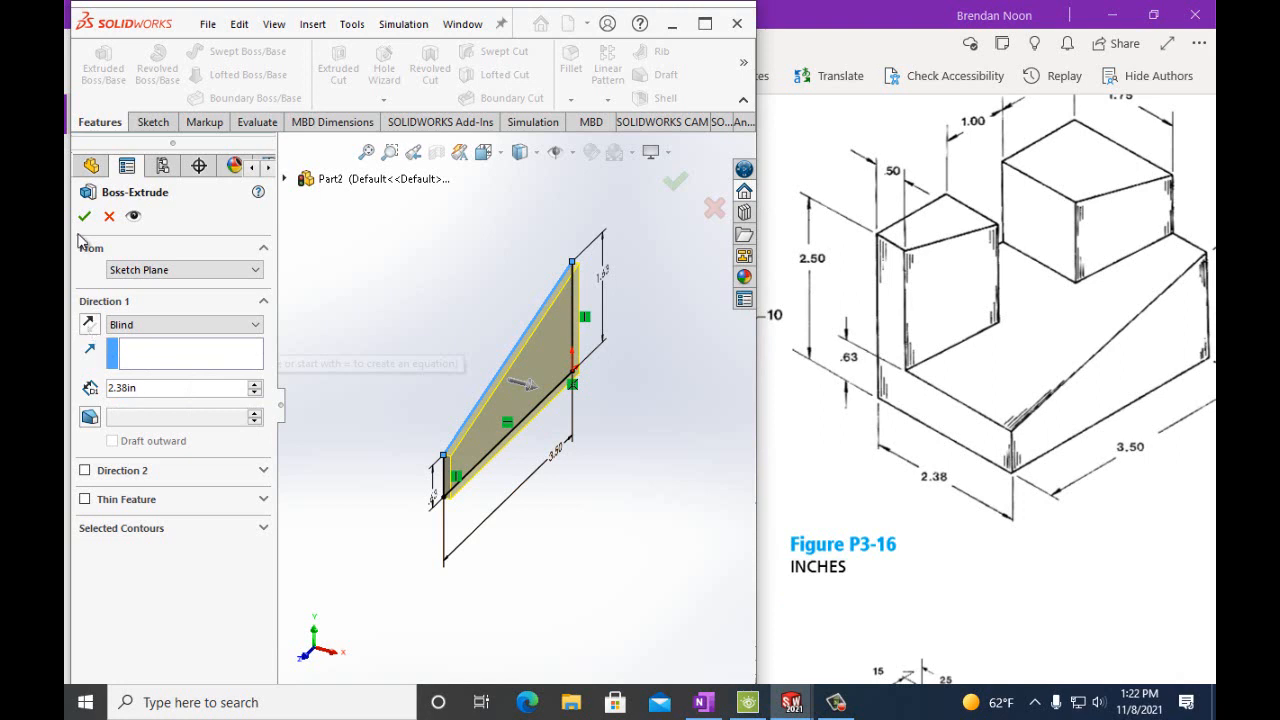
{"action": "left_click", "coordinate": [84, 216]}
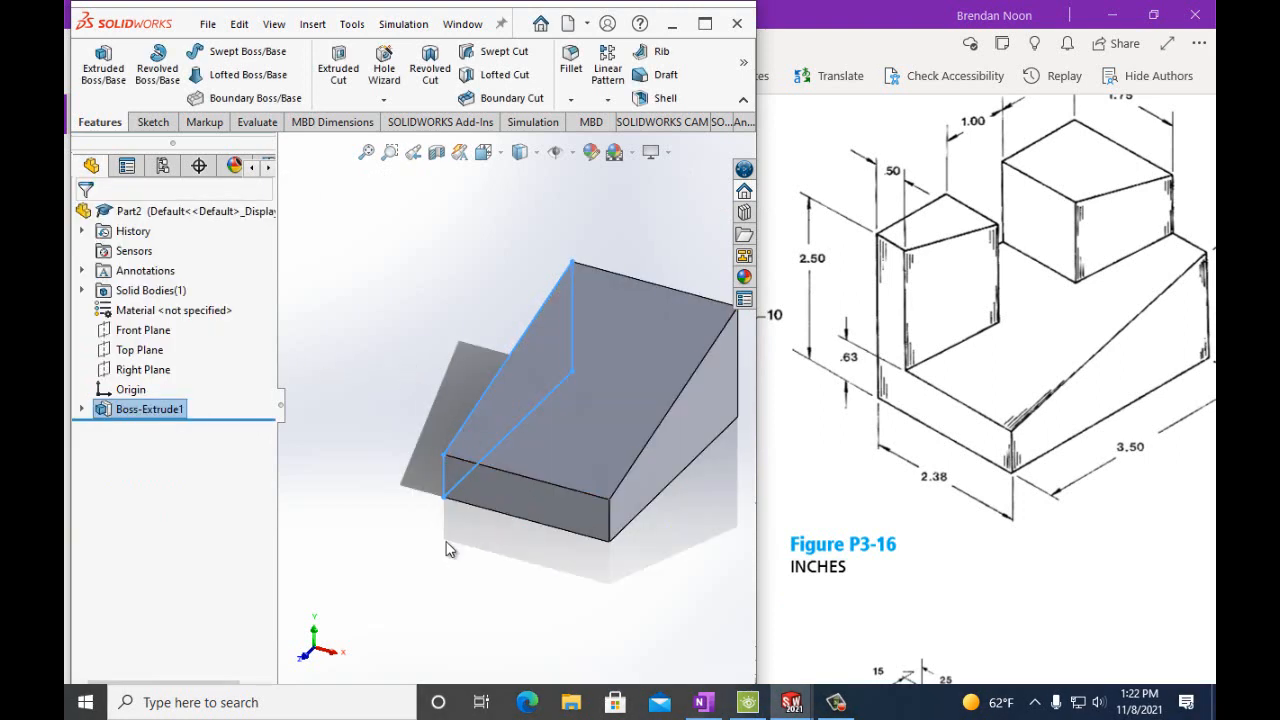
Examine the wedge body from below, in the Bottom view, and tilted back toward its front face
{"action": "left_click", "coordinate": [471, 588]}
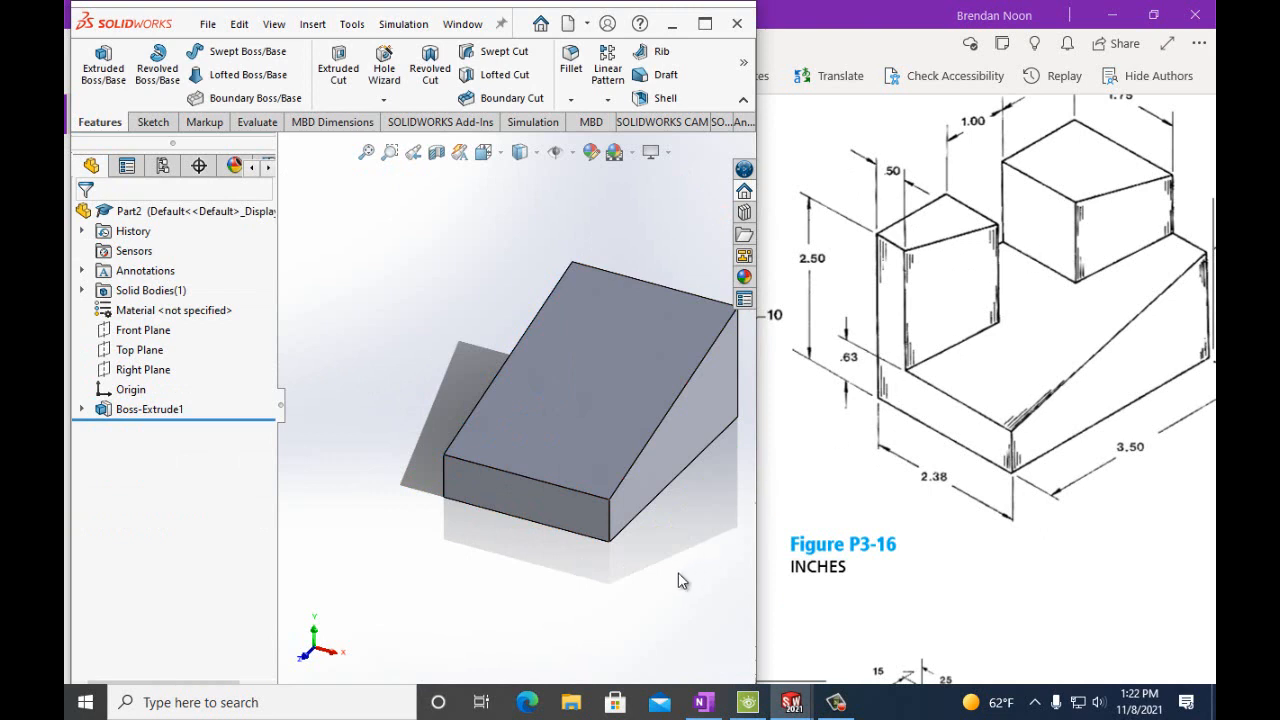
{"action": "key", "text": "Up"}
{"action": "key", "text": "Up"}
{"action": "key", "text": "Up"}
{"action": "key", "text": "Up"}
{"action": "key", "text": "Up"}
{"action": "key", "text": "Up"}
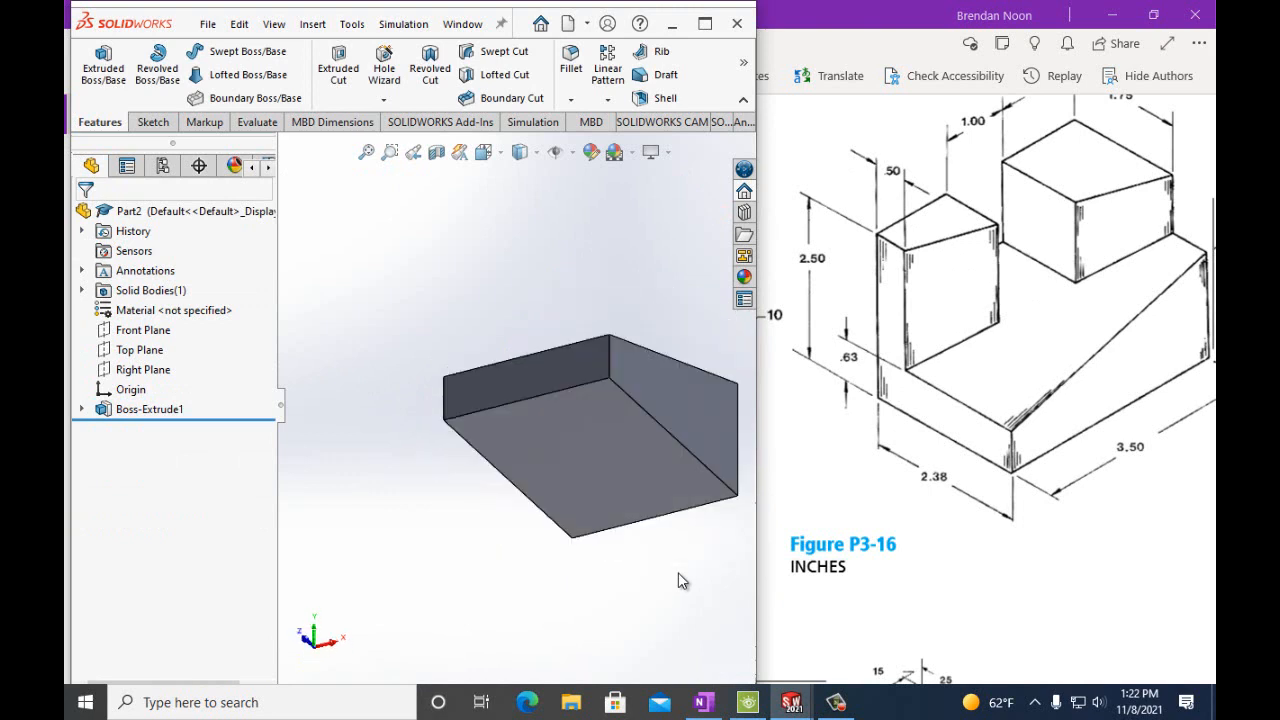
{"action": "left_click", "coordinate": [501, 154]}
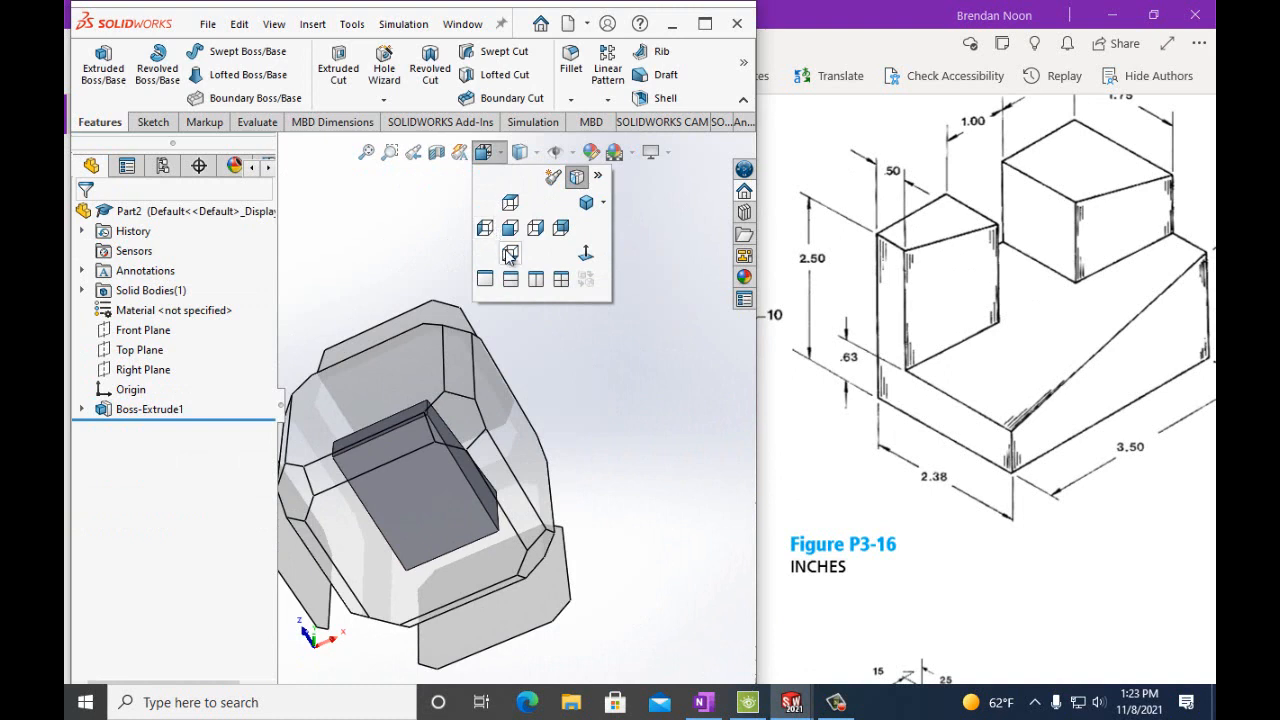
{"action": "left_click", "coordinate": [507, 251]}
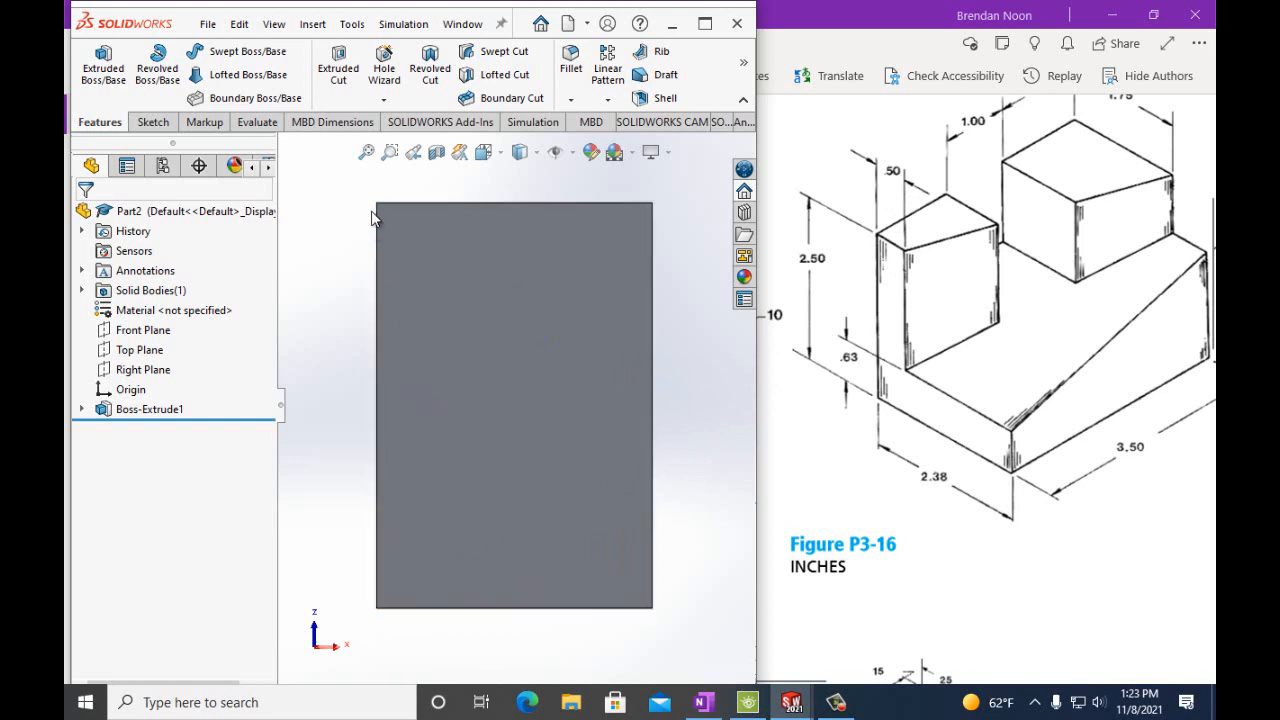
{"action": "key", "text": "Down"}
{"action": "key", "text": "Down"}
{"action": "key", "text": "Down"}
{"action": "key", "text": "Down"}
{"action": "key", "text": "Down"}
{"action": "key", "text": "Down"}
{"action": "key", "text": "Down"}
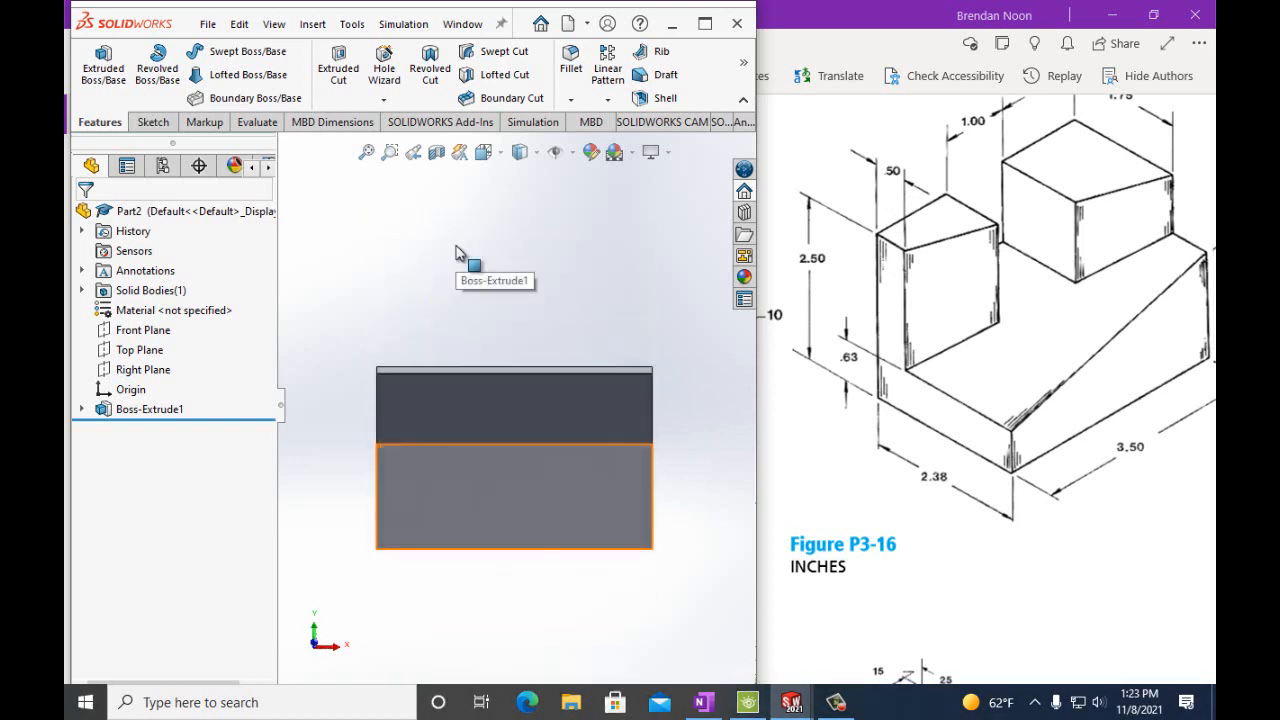
Turn the wedge to show its underside and start a sketch on the flat bottom face
{"action": "key", "text": "Up"}
{"action": "key", "text": "Up"}
{"action": "key", "text": "Up"}
{"action": "key", "text": "Up"}
{"action": "key", "text": "Up"}
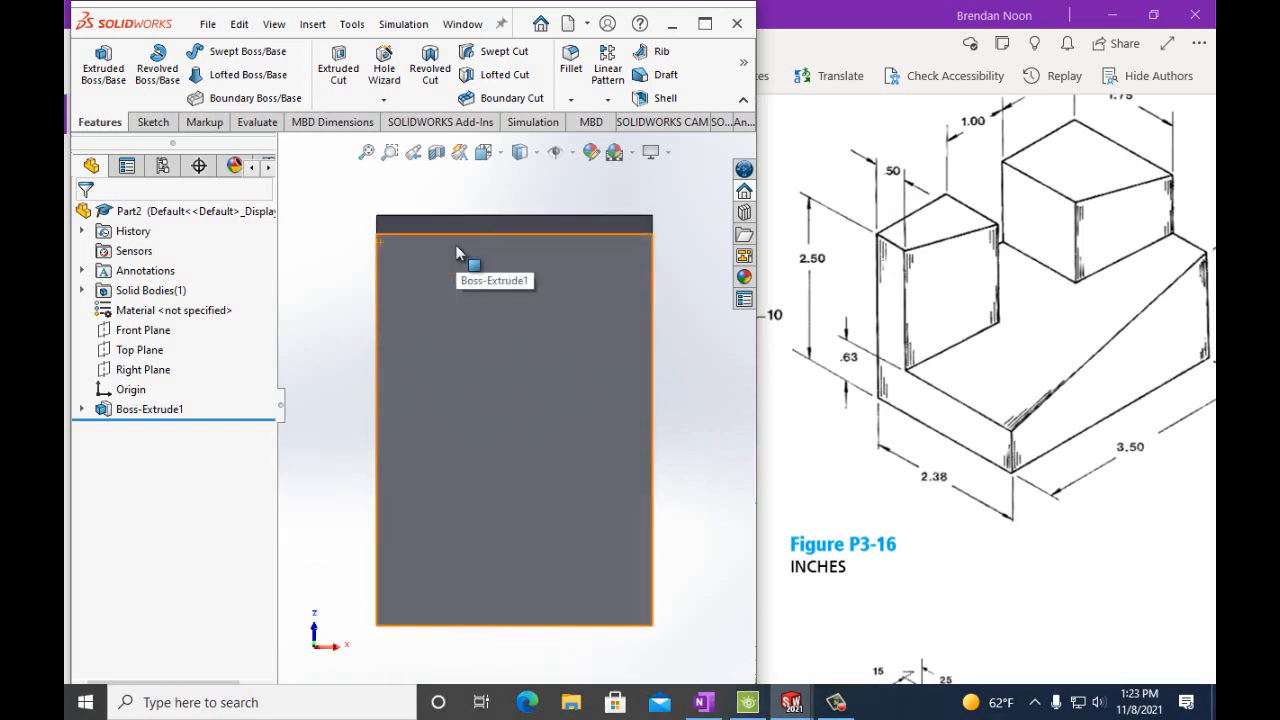
{"action": "key", "text": "Up"}
{"action": "key", "text": "Up"}
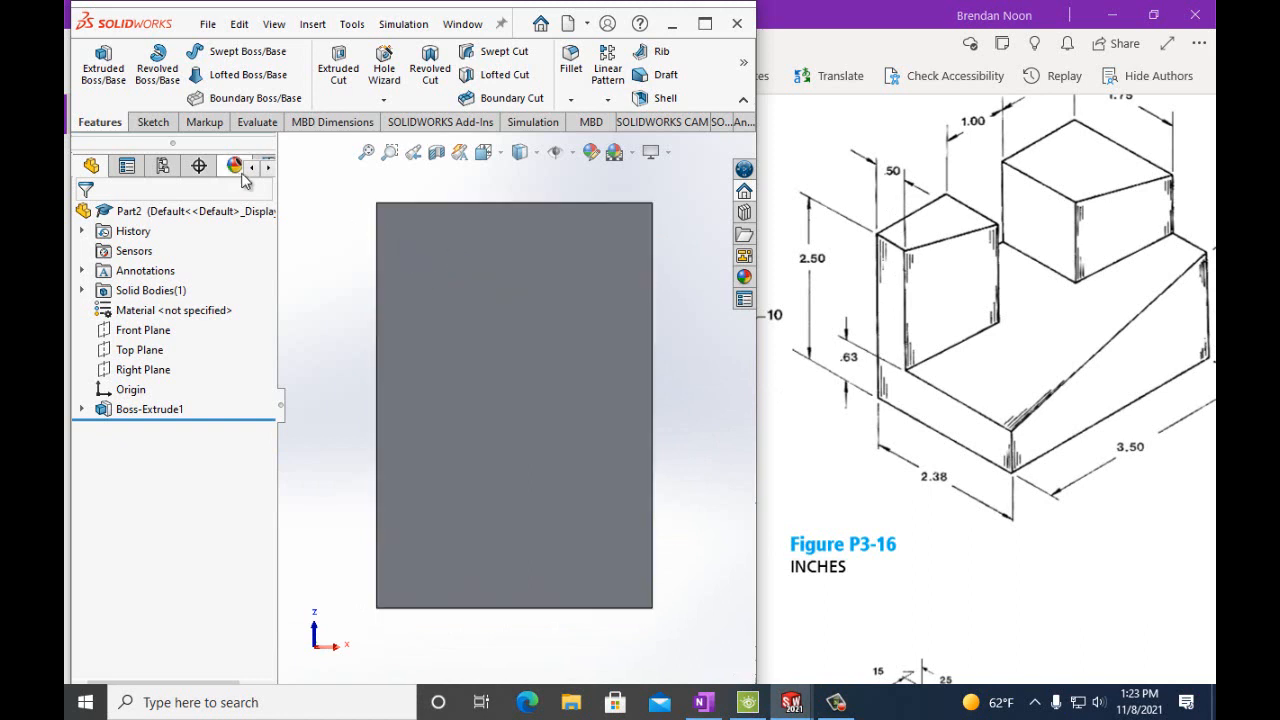
{"action": "left_click", "coordinate": [162, 126]}
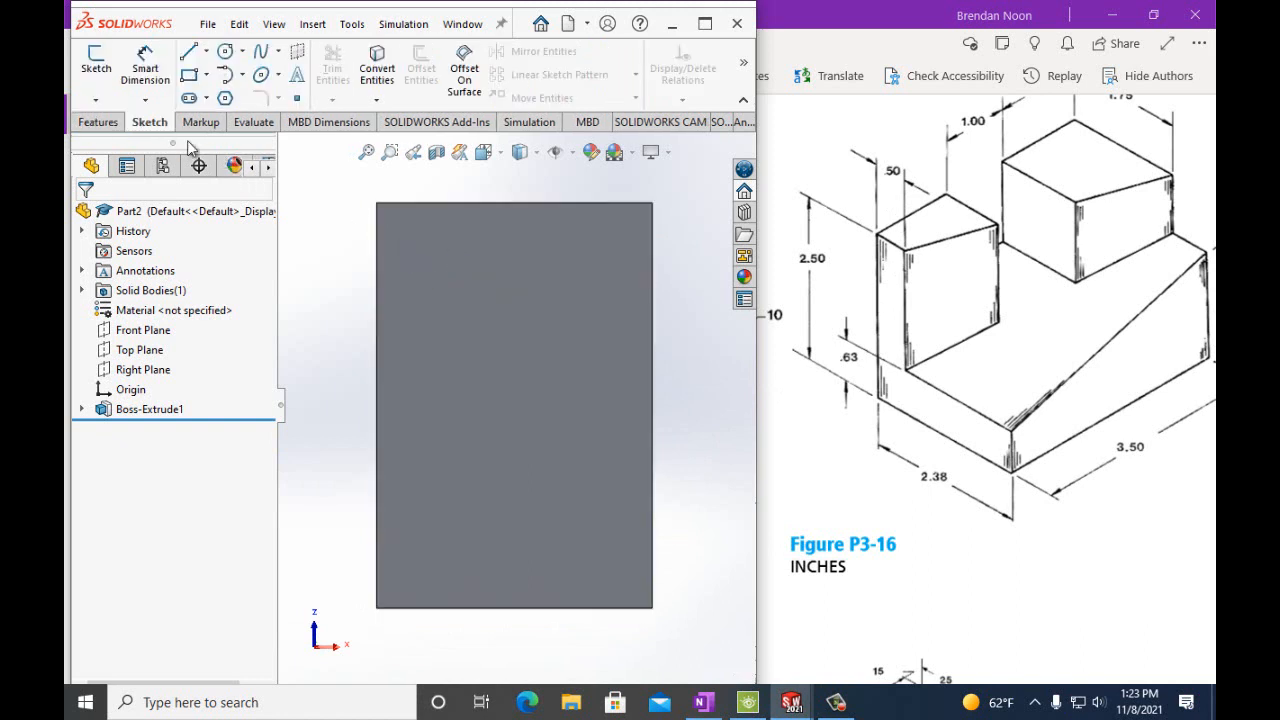
{"action": "left_click", "coordinate": [514, 326]}
{"action": "left_click", "coordinate": [96, 60]}
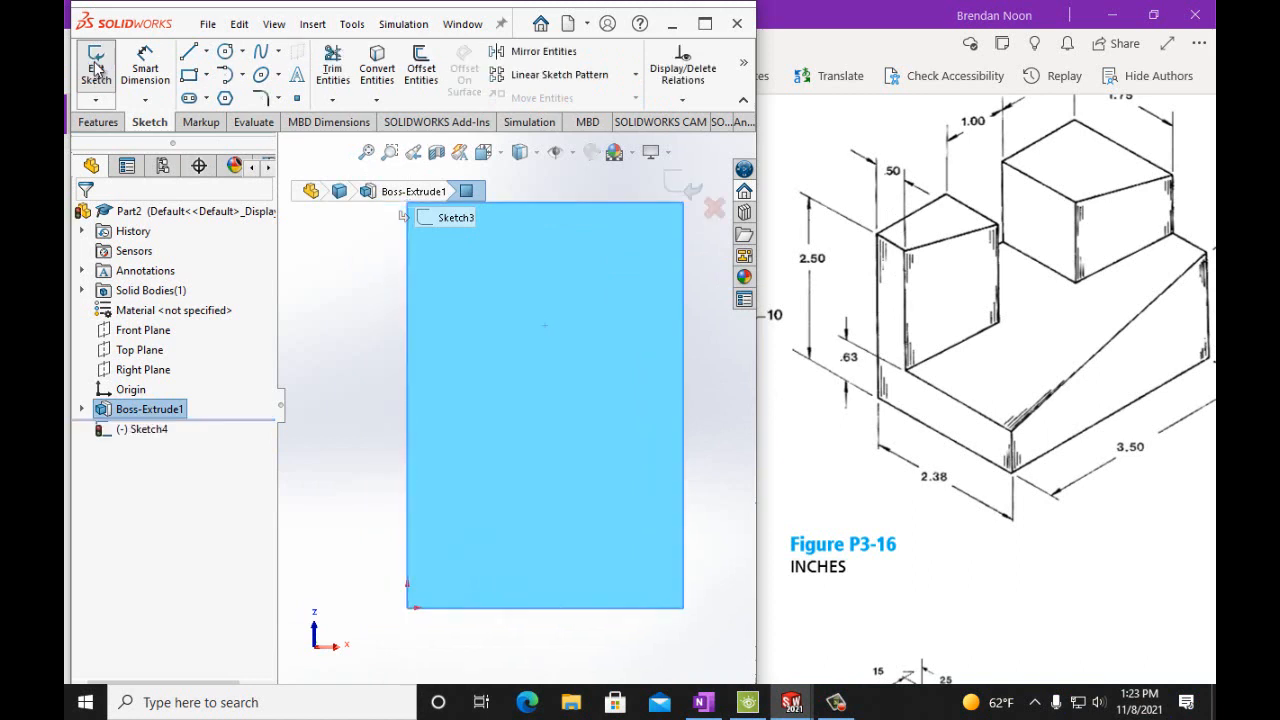
Sketch lines about 0.52 in along the bottom face's front edge and 1.55 in along its rear edge from the origin, joined along the side edge
{"action": "left_click", "coordinate": [189, 55]}
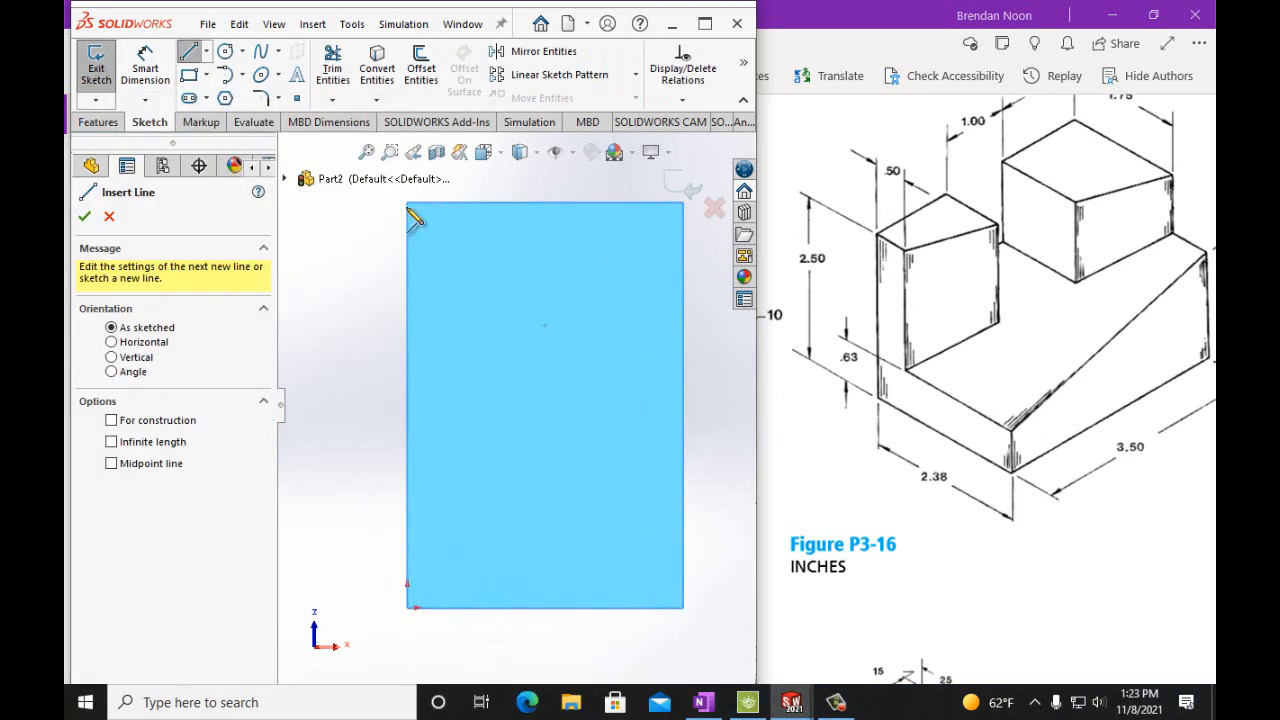
{"action": "left_click", "coordinate": [407, 203]}
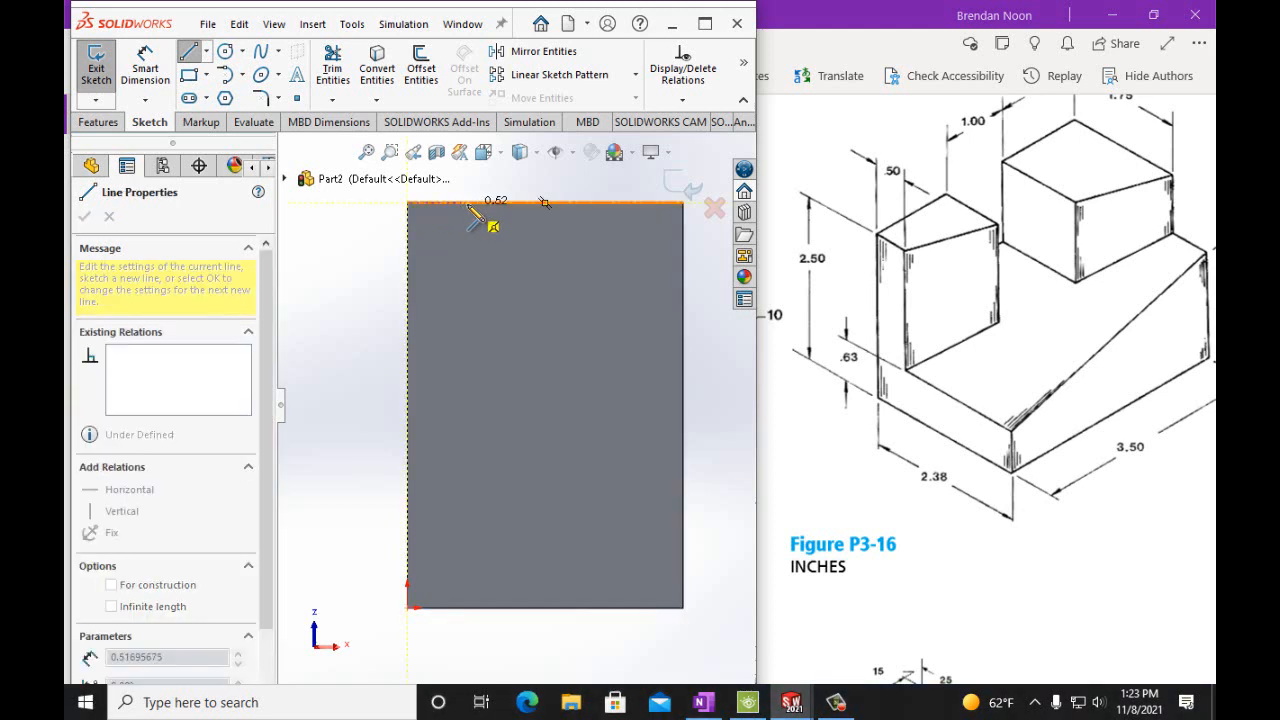
{"action": "double_click", "coordinate": [468, 203]}
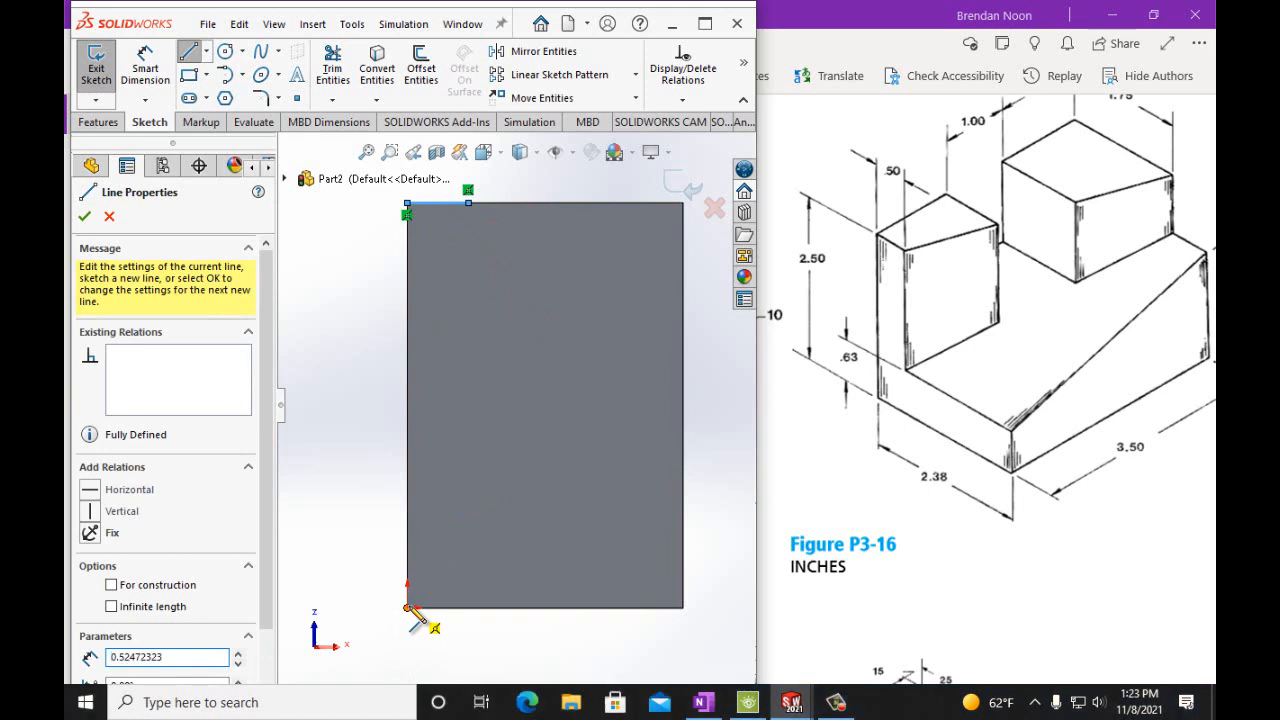
{"action": "left_click", "coordinate": [407, 606]}
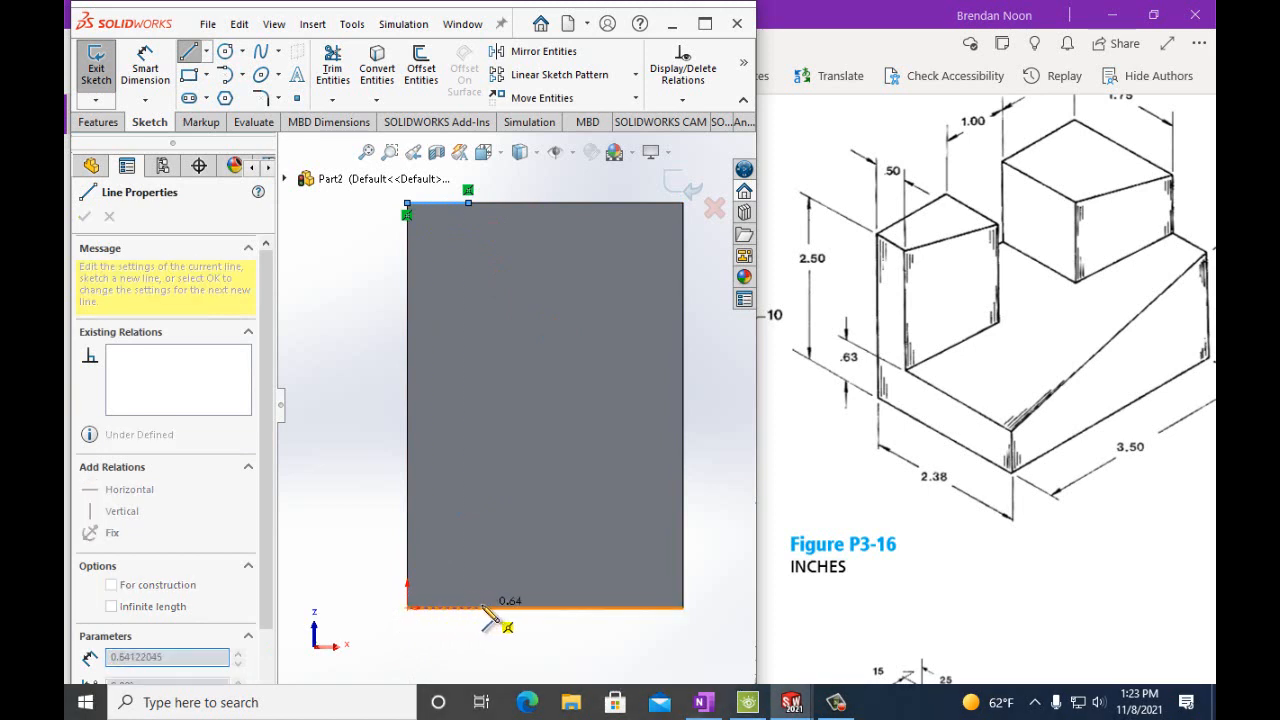
{"action": "double_click", "coordinate": [587, 607]}
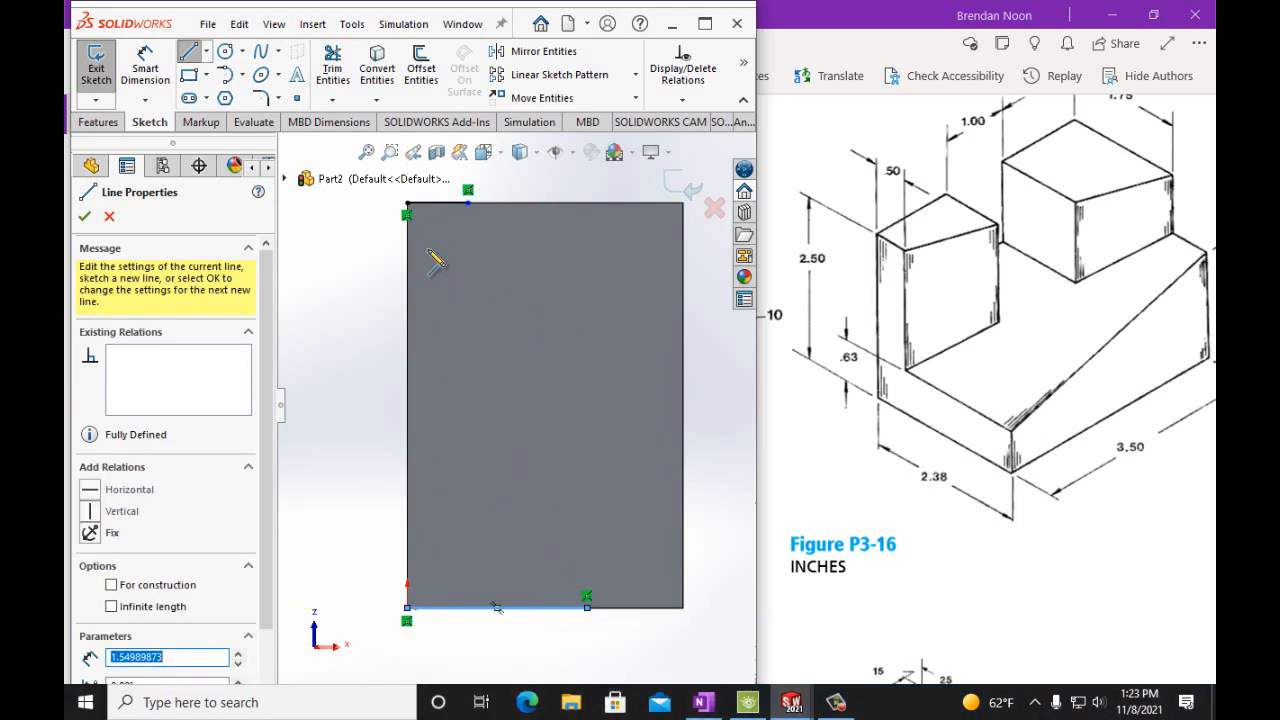
{"action": "left_click", "coordinate": [408, 205]}
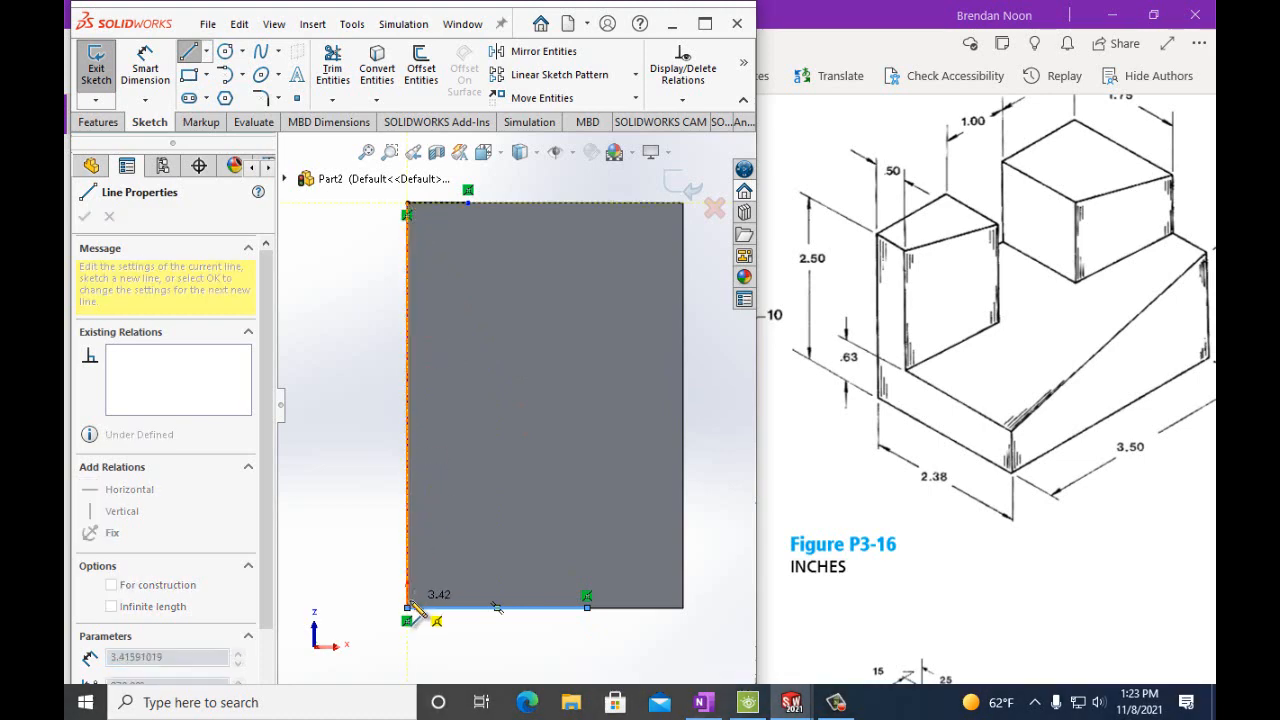
{"action": "double_click", "coordinate": [408, 607]}
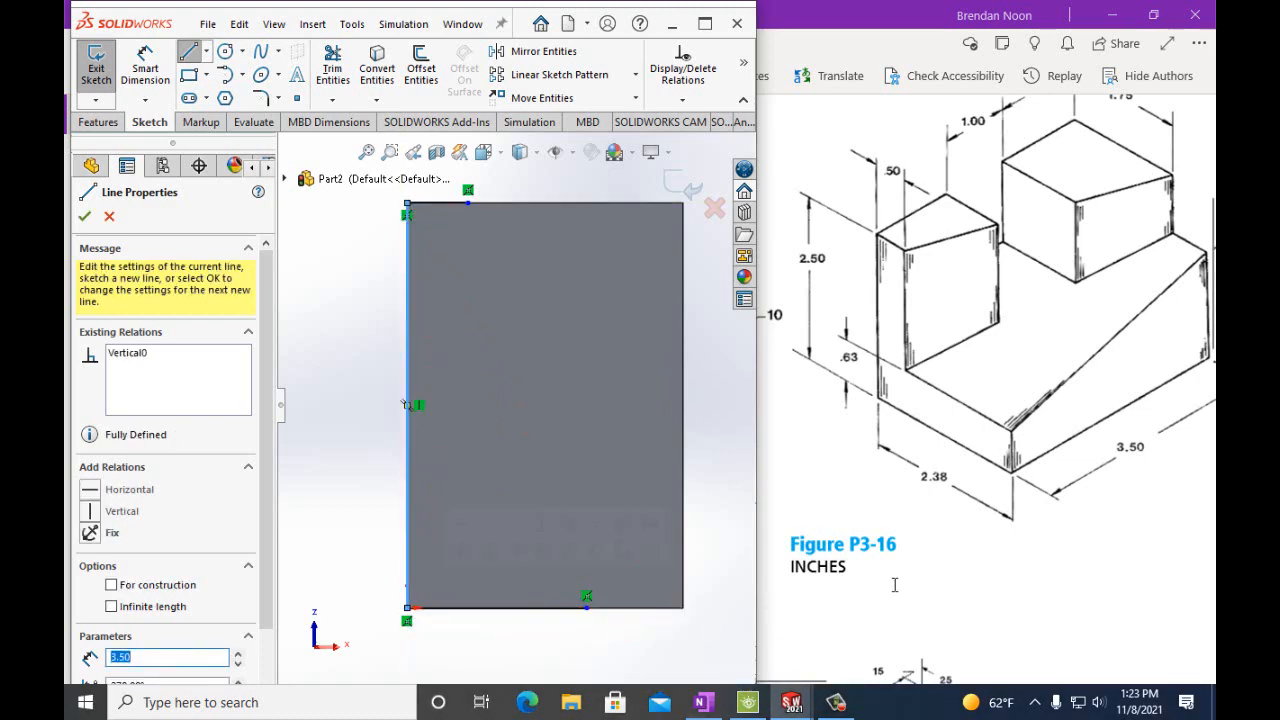
Shift the OneNote page to show the upper dimensions of Figure P3-16, and return to SOLIDWORKS
{"action": "left_click", "coordinate": [975, 555]}
{"action": "scroll", "coordinate": [975, 570], "scroll_direction": "up", "scroll_amount": 2}
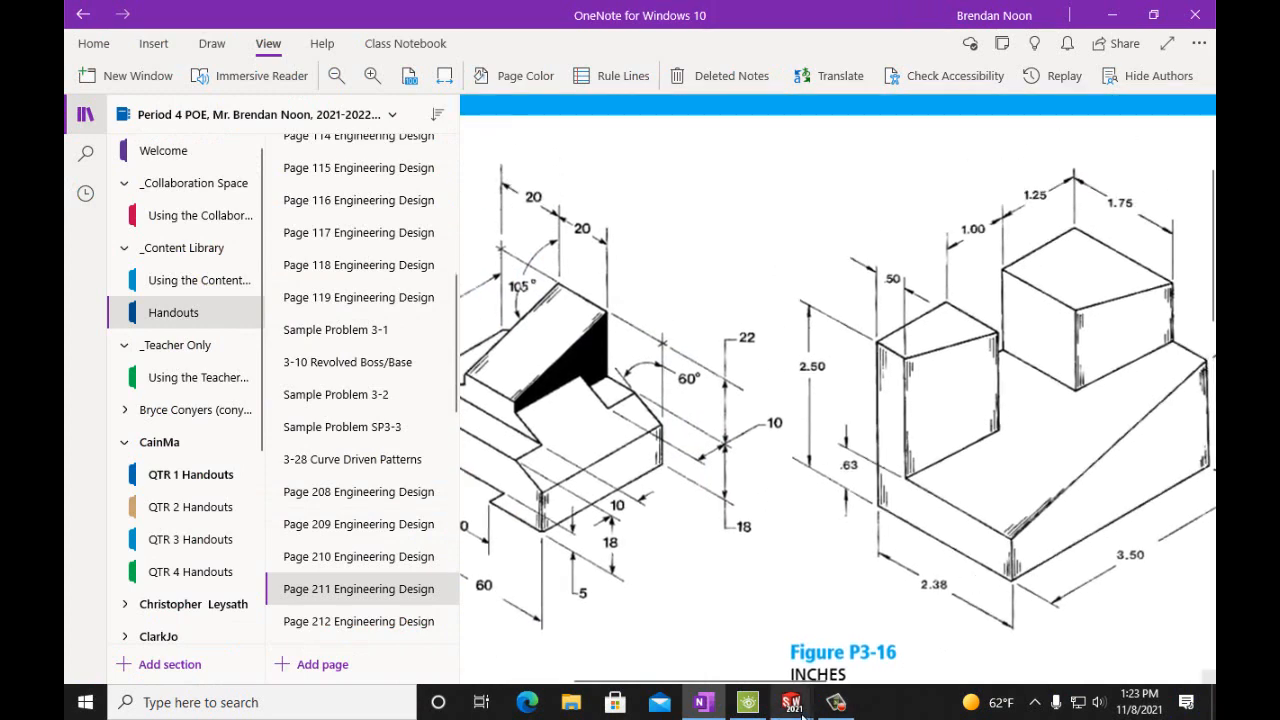
{"action": "mouse_move", "coordinate": [792, 703]}
{"action": "left_click", "coordinate": [829, 647]}
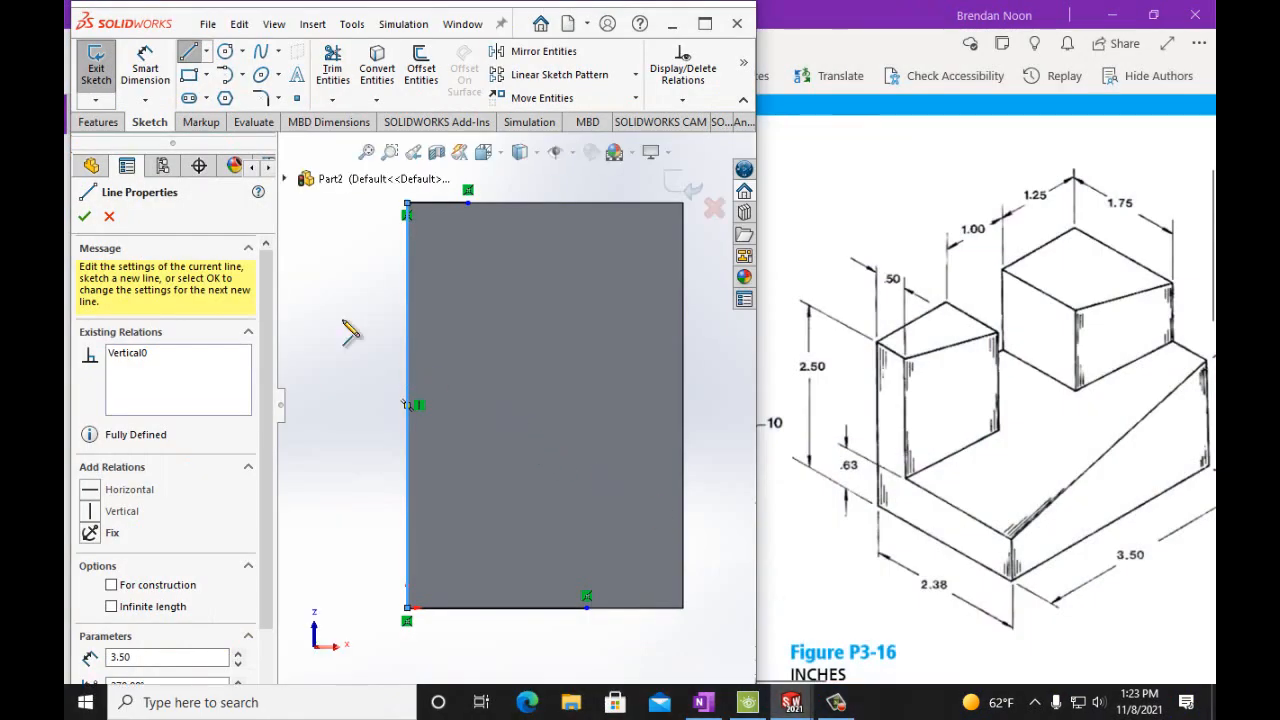
Dimension the short line on the front edge of the bottom face to 0.5 in
{"action": "left_click", "coordinate": [145, 68]}
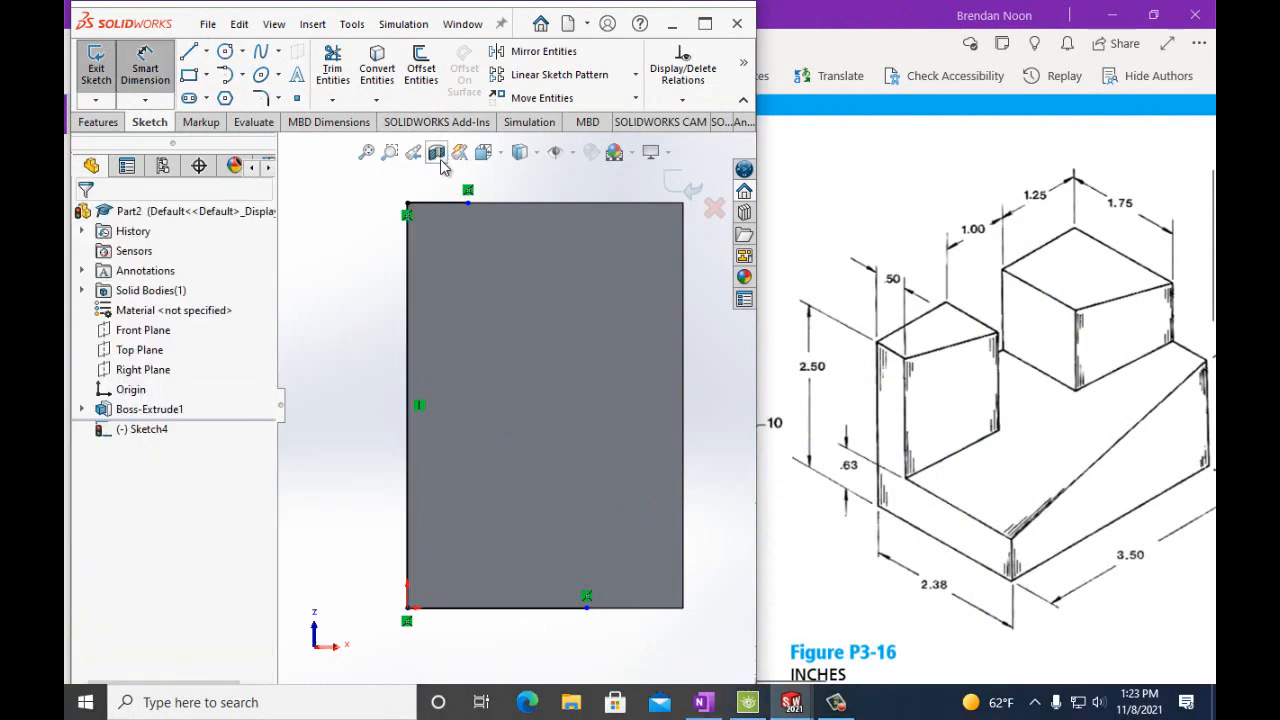
{"action": "left_click", "coordinate": [426, 197]}
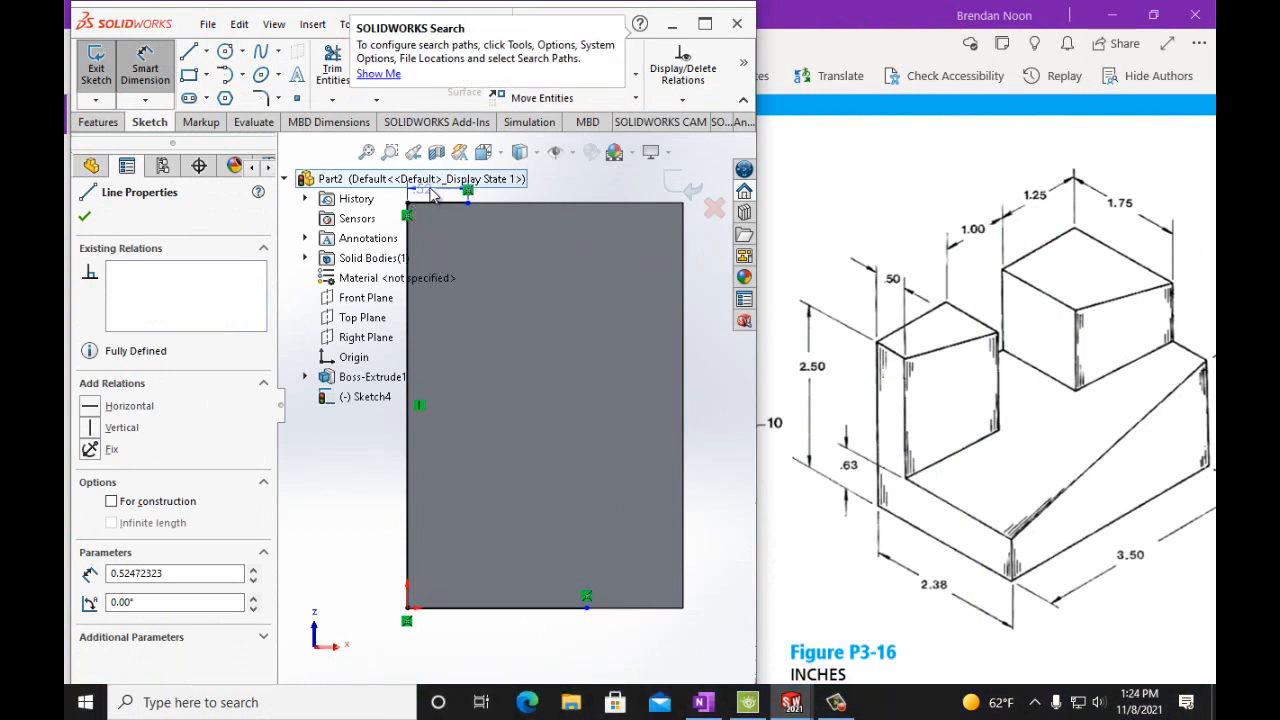
{"action": "scroll", "coordinate": [457, 237], "scroll_direction": "up", "scroll_amount": 3}
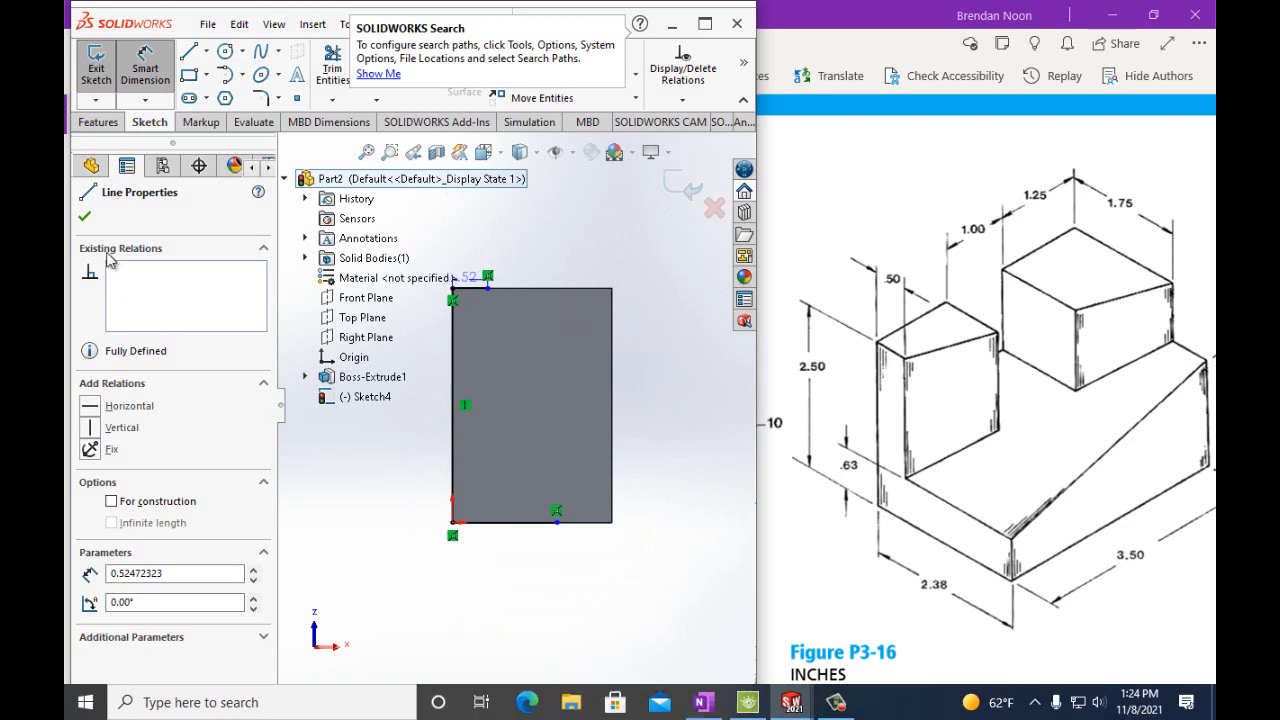
{"action": "left_click", "coordinate": [86, 219]}
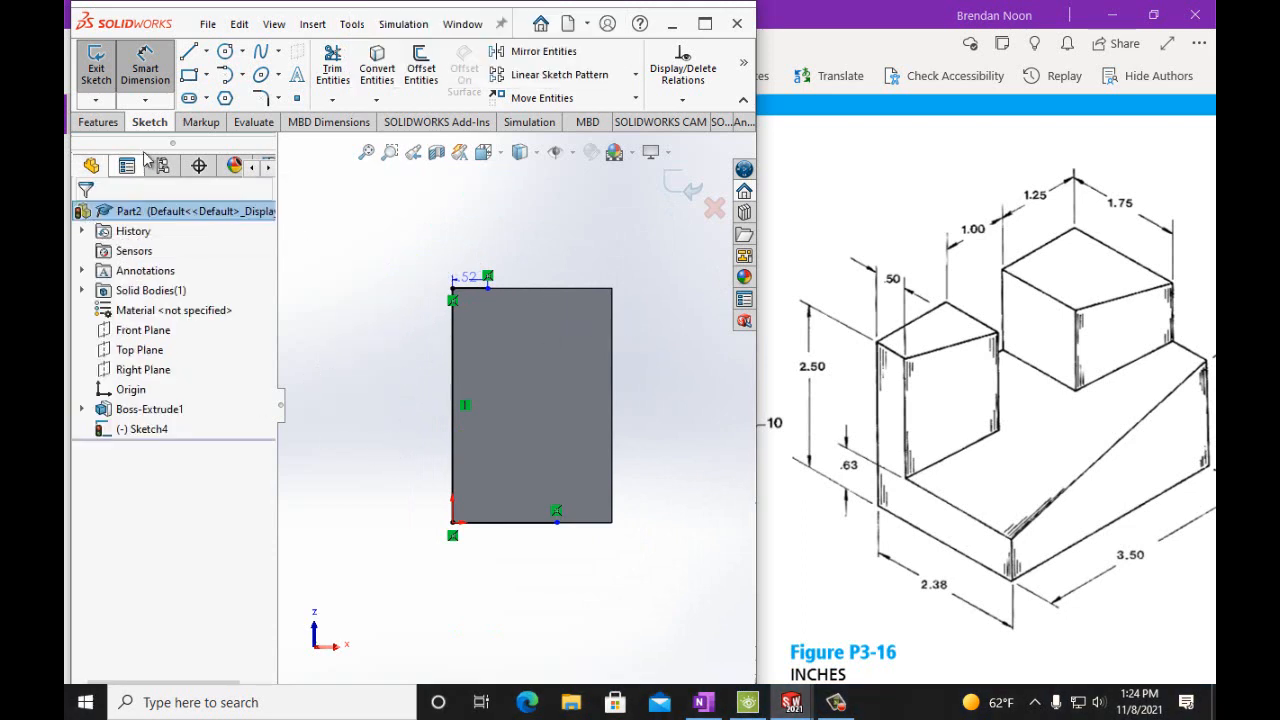
{"action": "left_click", "coordinate": [524, 252]}
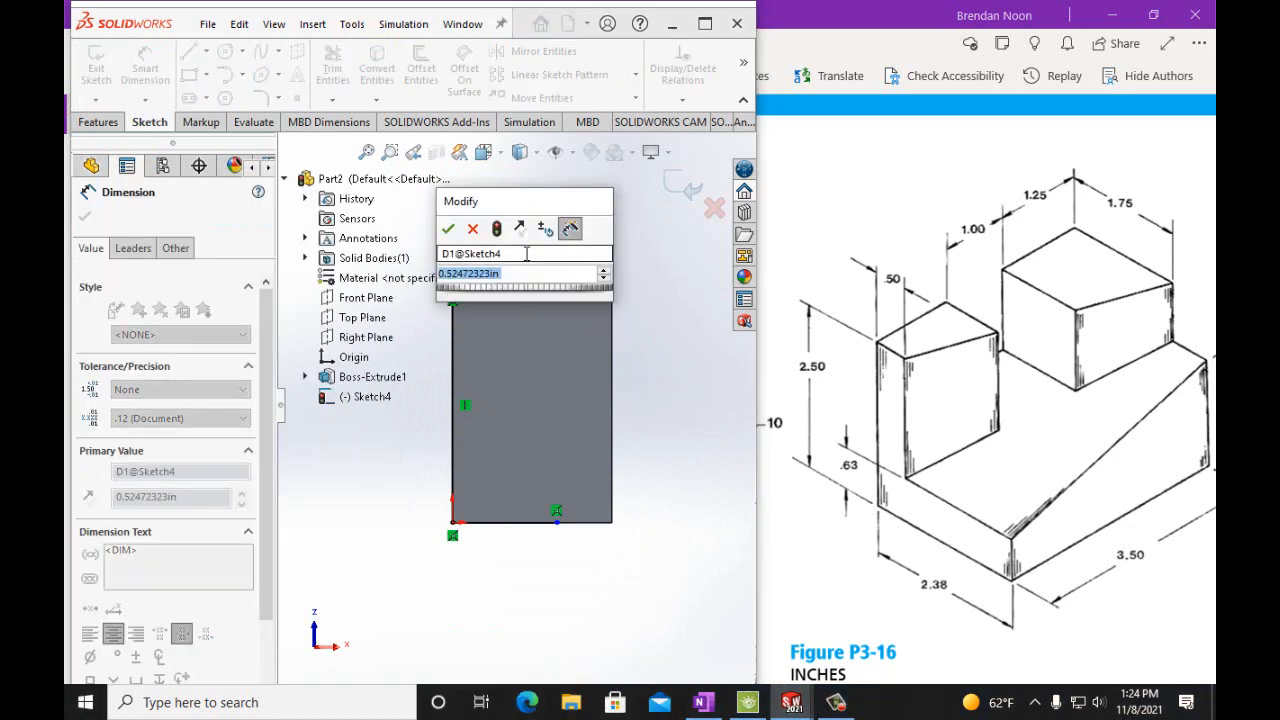
{"action": "type", "text": "0.5"}
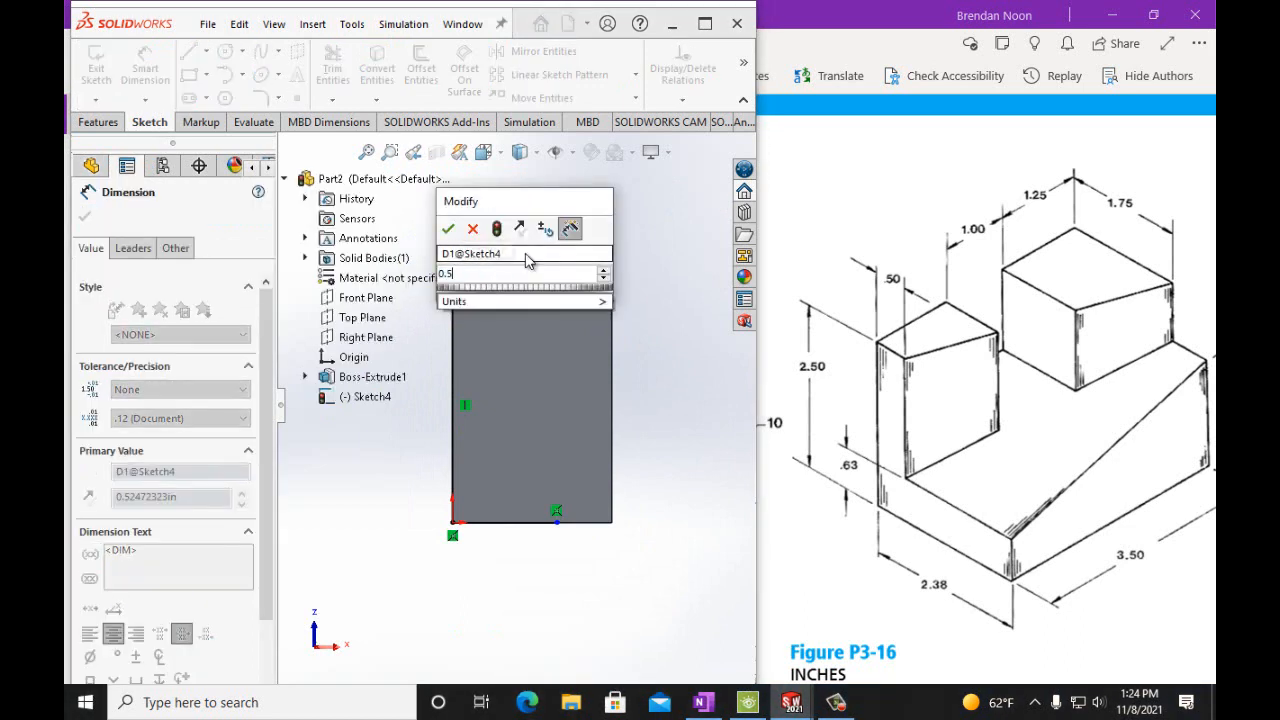
{"action": "type", "text": "in"}
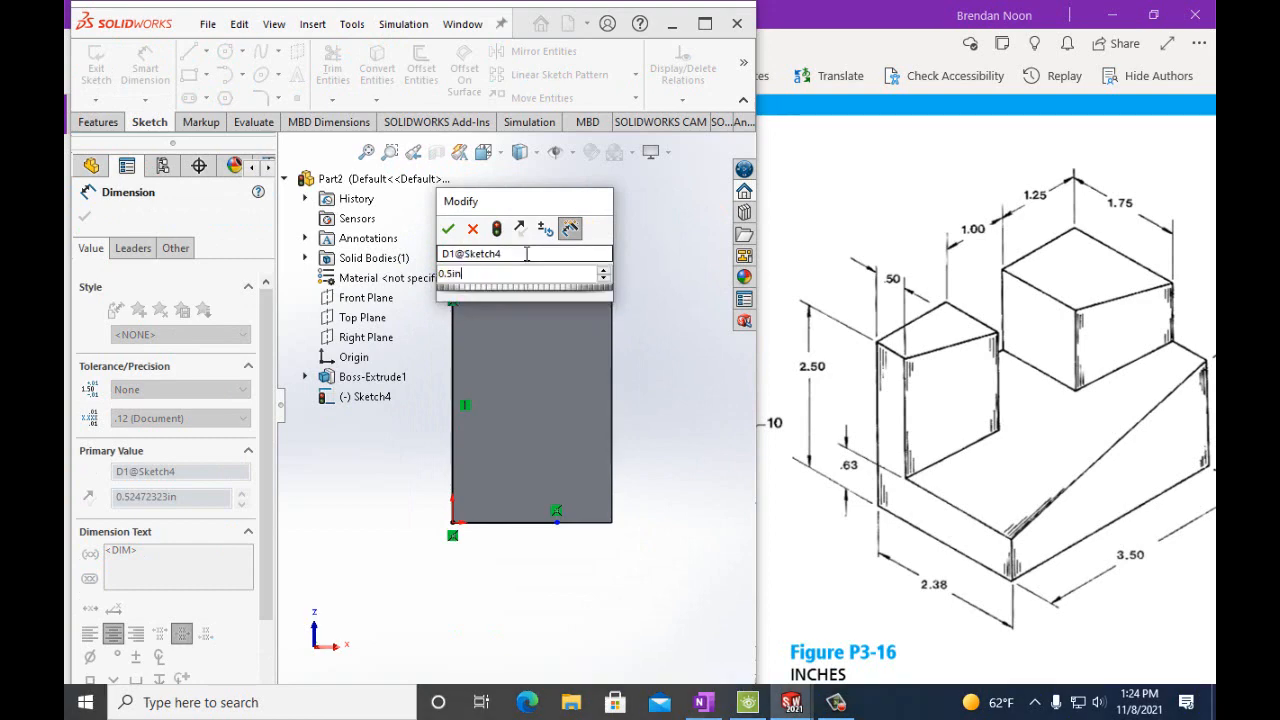
{"action": "left_click", "coordinate": [450, 230]}
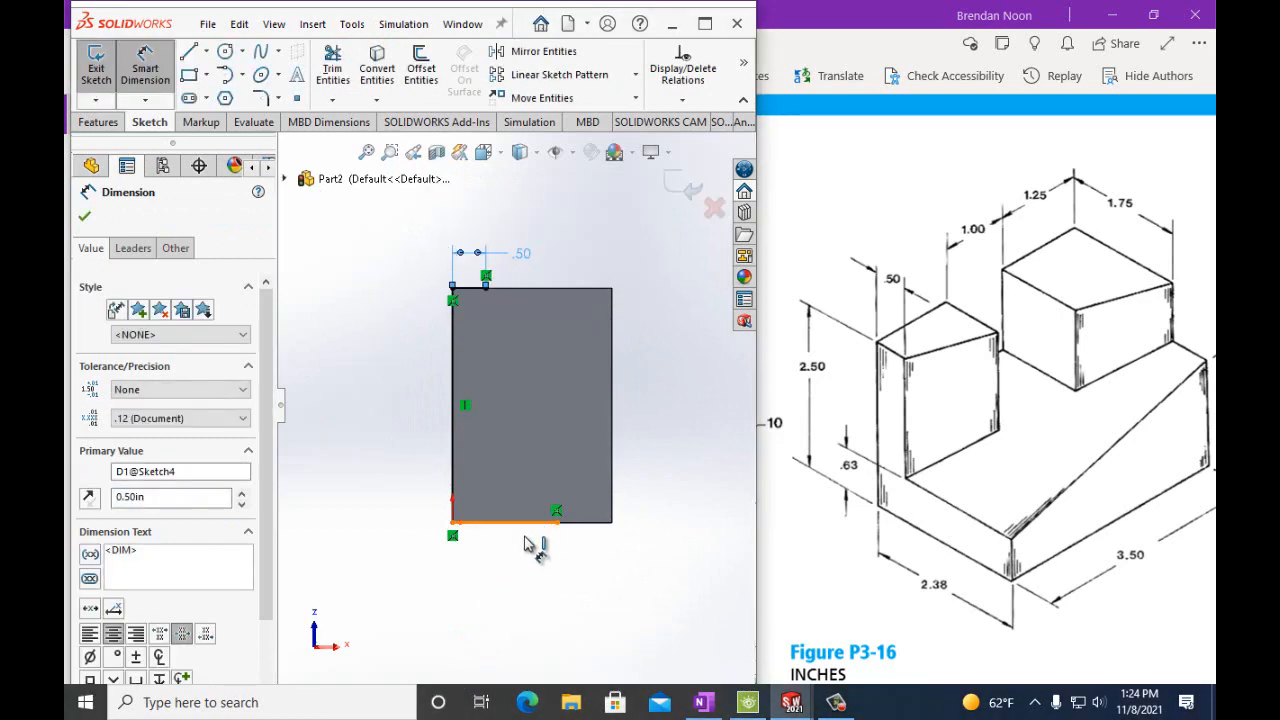
Dimension the line running from the origin along the rear edge to 1.75 in
{"action": "left_click", "coordinate": [525, 538]}
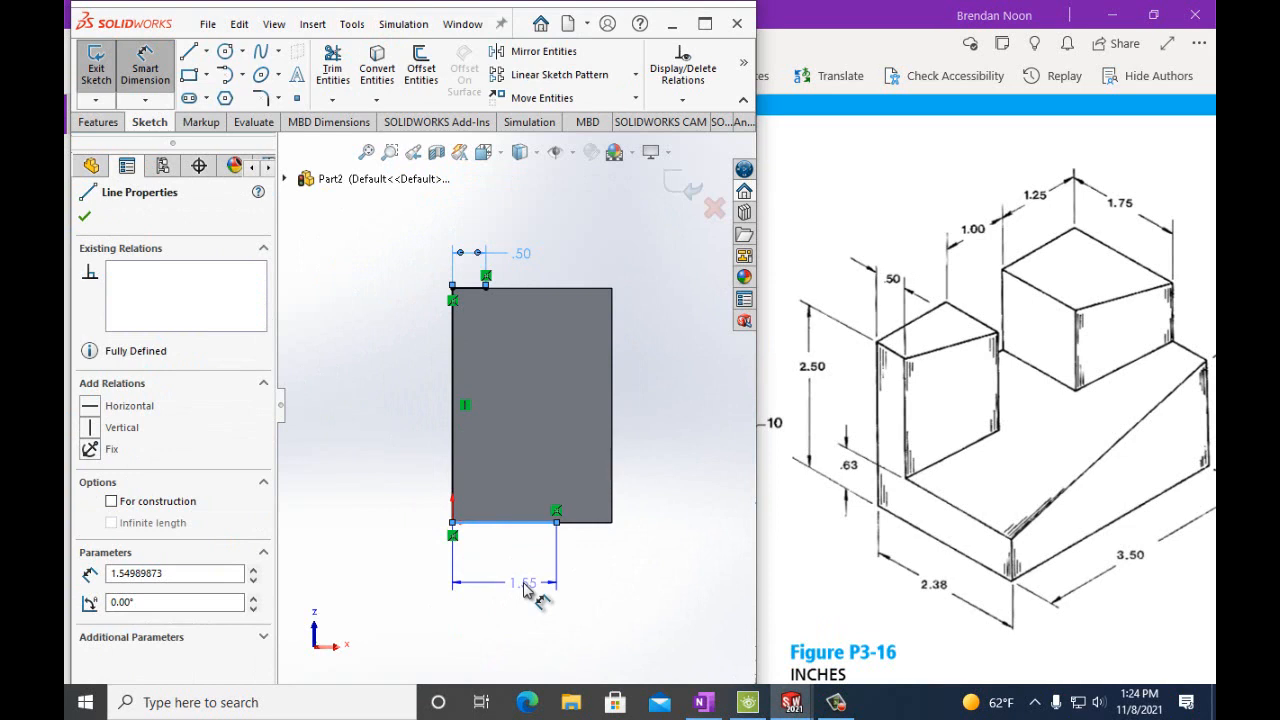
{"action": "left_click", "coordinate": [523, 590]}
{"action": "type", "text": "1"}
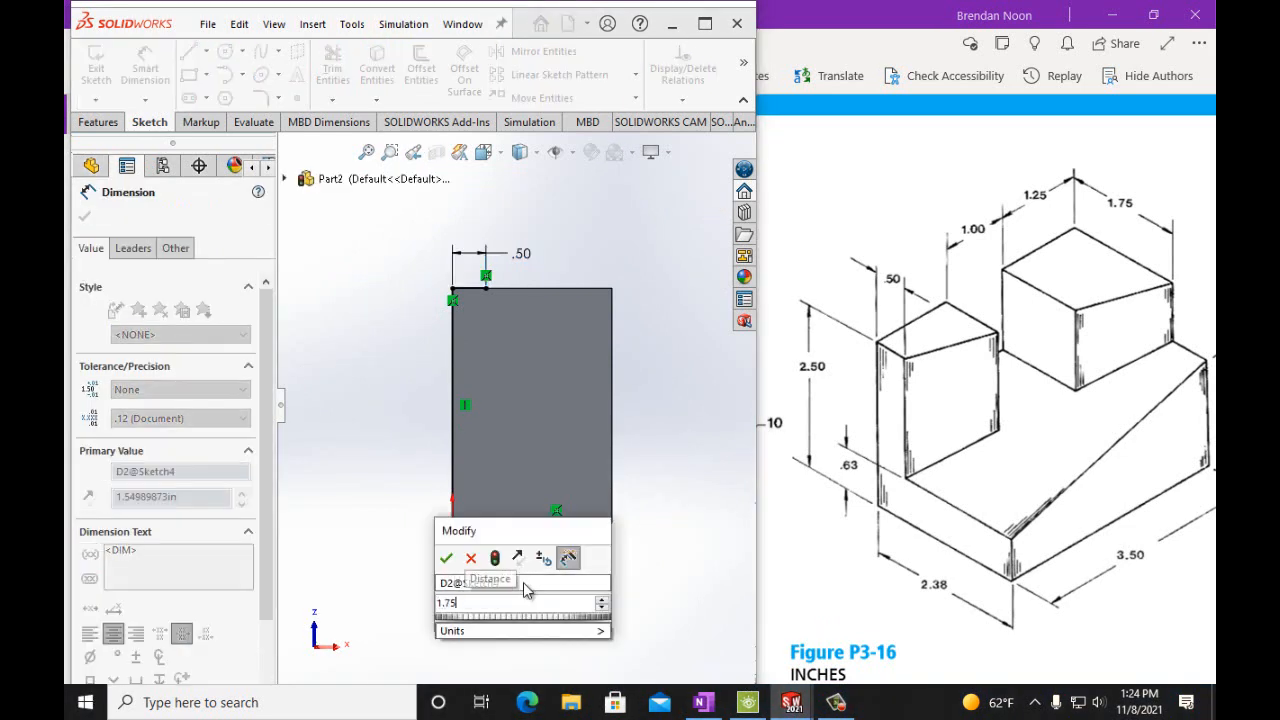
{"action": "type", "text": ".75"}
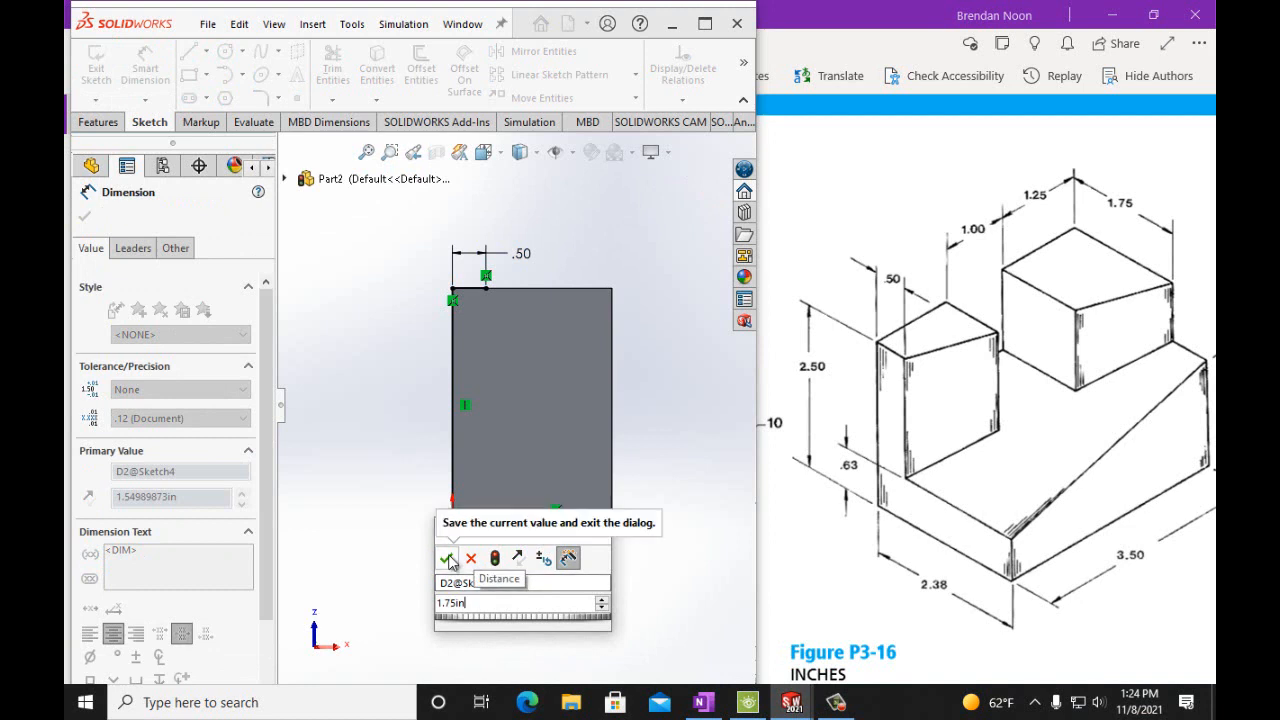
{"action": "left_click", "coordinate": [447, 558]}
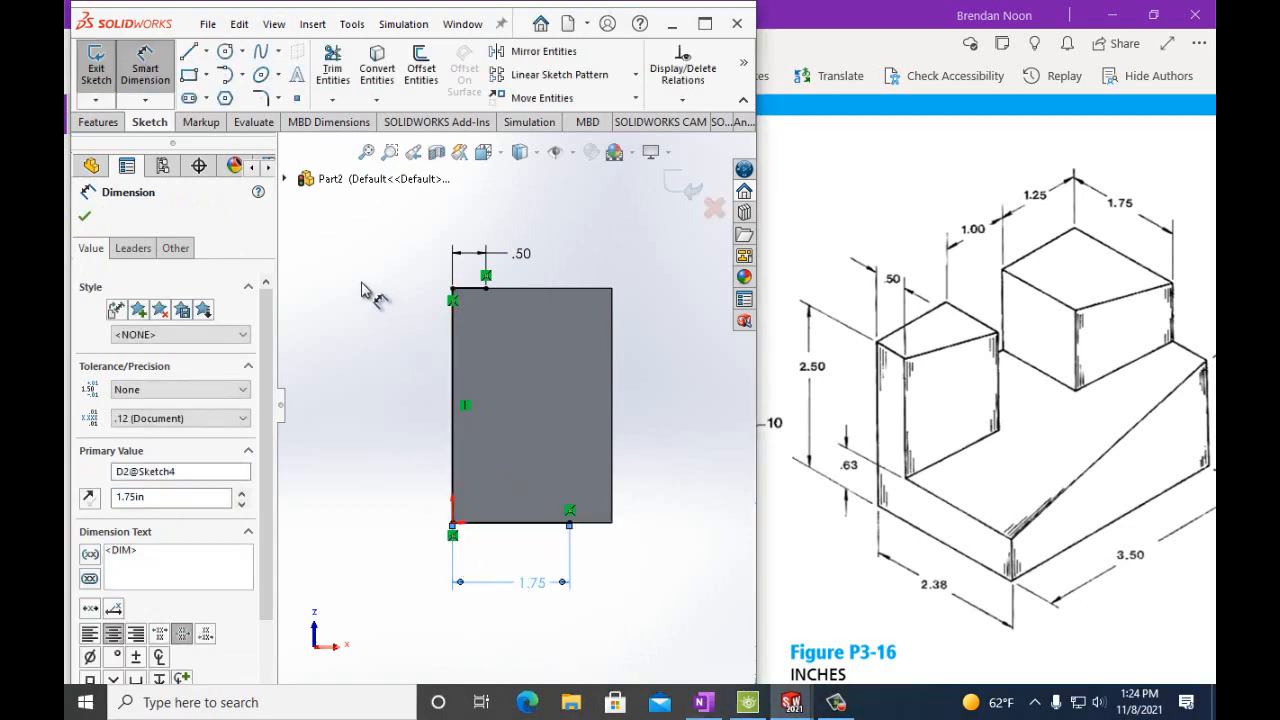
Close the profile with a slanted line joining the free ends of the 1.75 in and 0.50 in lines
{"action": "left_click", "coordinate": [188, 51]}
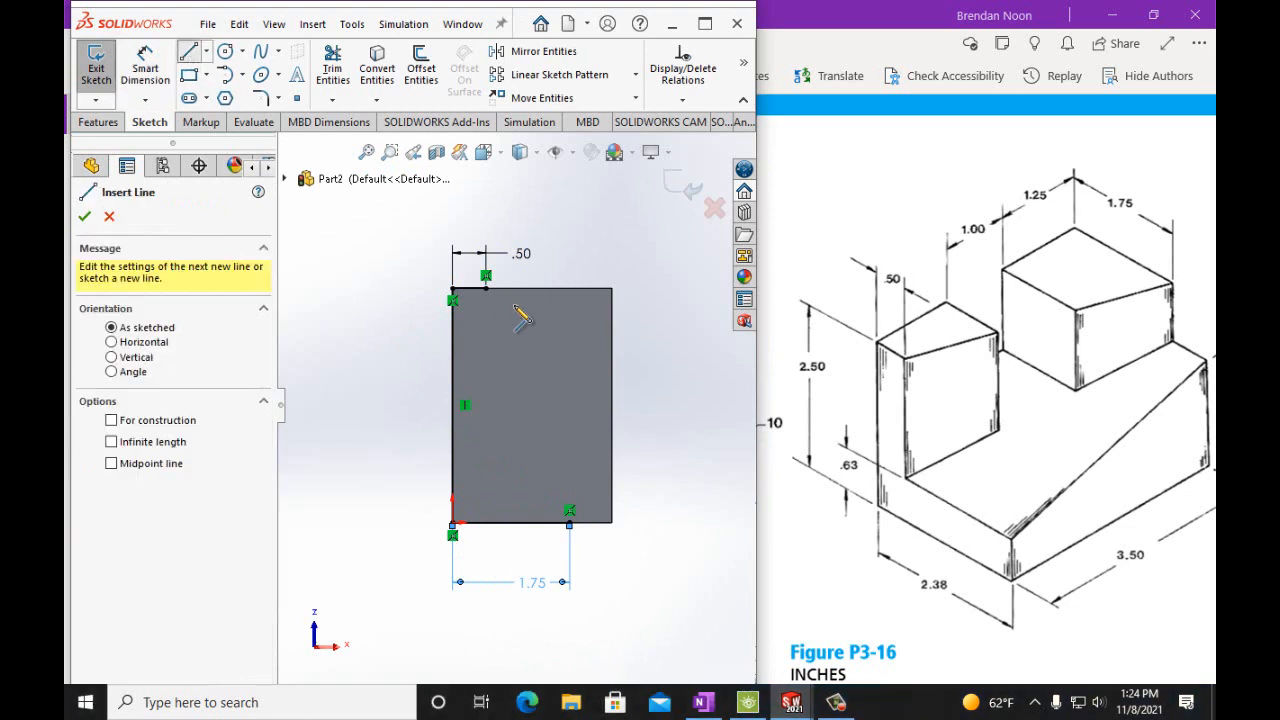
{"action": "left_click", "coordinate": [569, 511]}
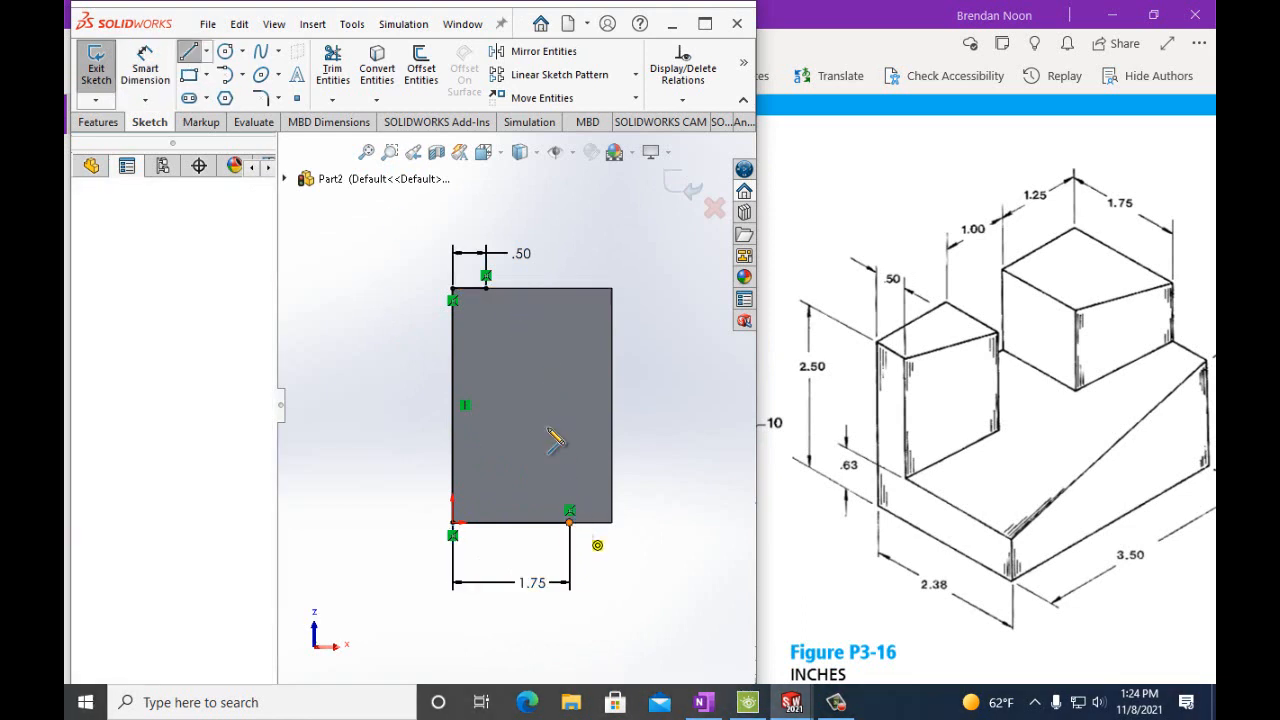
{"action": "left_click", "coordinate": [486, 289]}
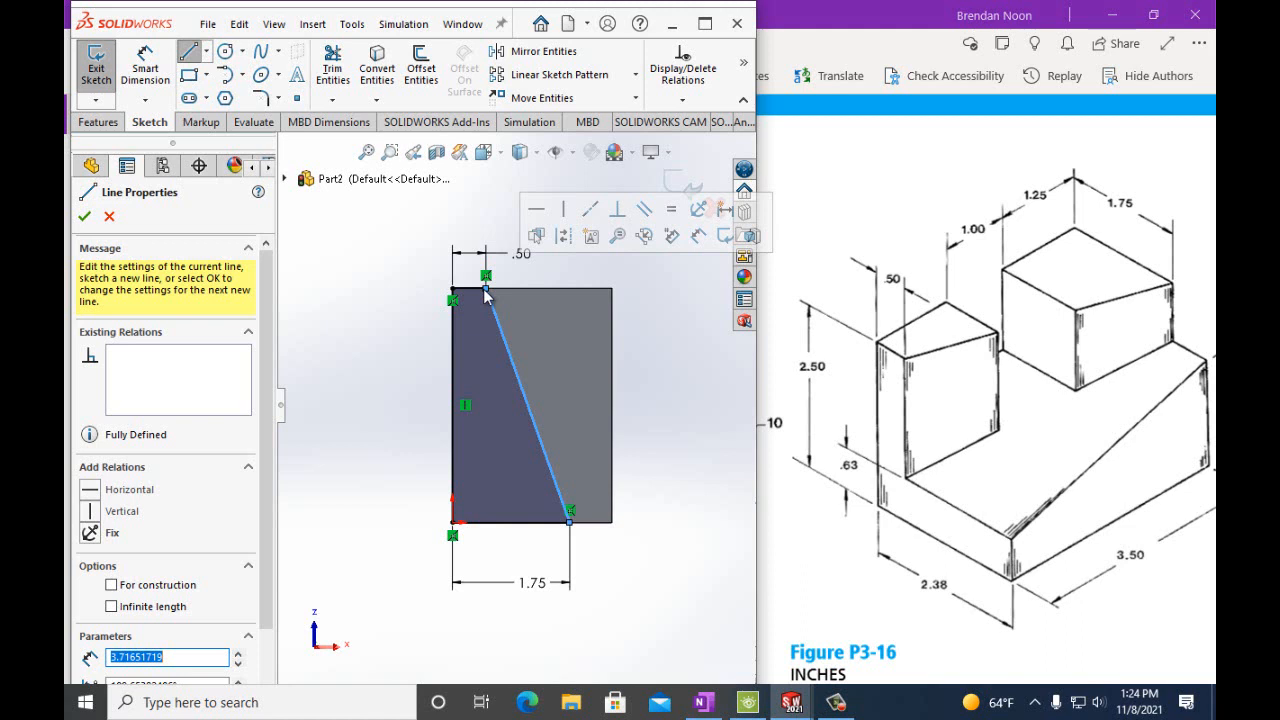
{"action": "left_click", "coordinate": [84, 218]}
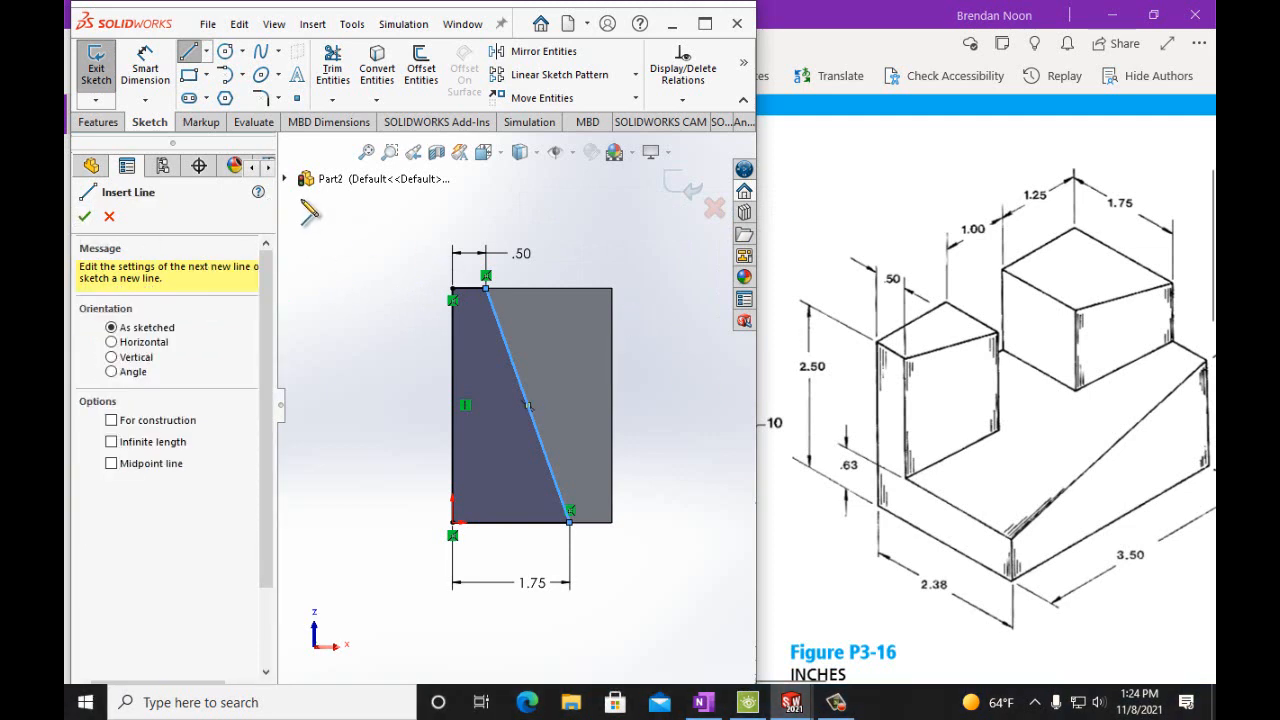
Extrude the four-sided profile upward through the wedge to a blind depth of 2.5 in, merging the result
{"action": "left_click", "coordinate": [106, 122]}
{"action": "left_click", "coordinate": [105, 84]}
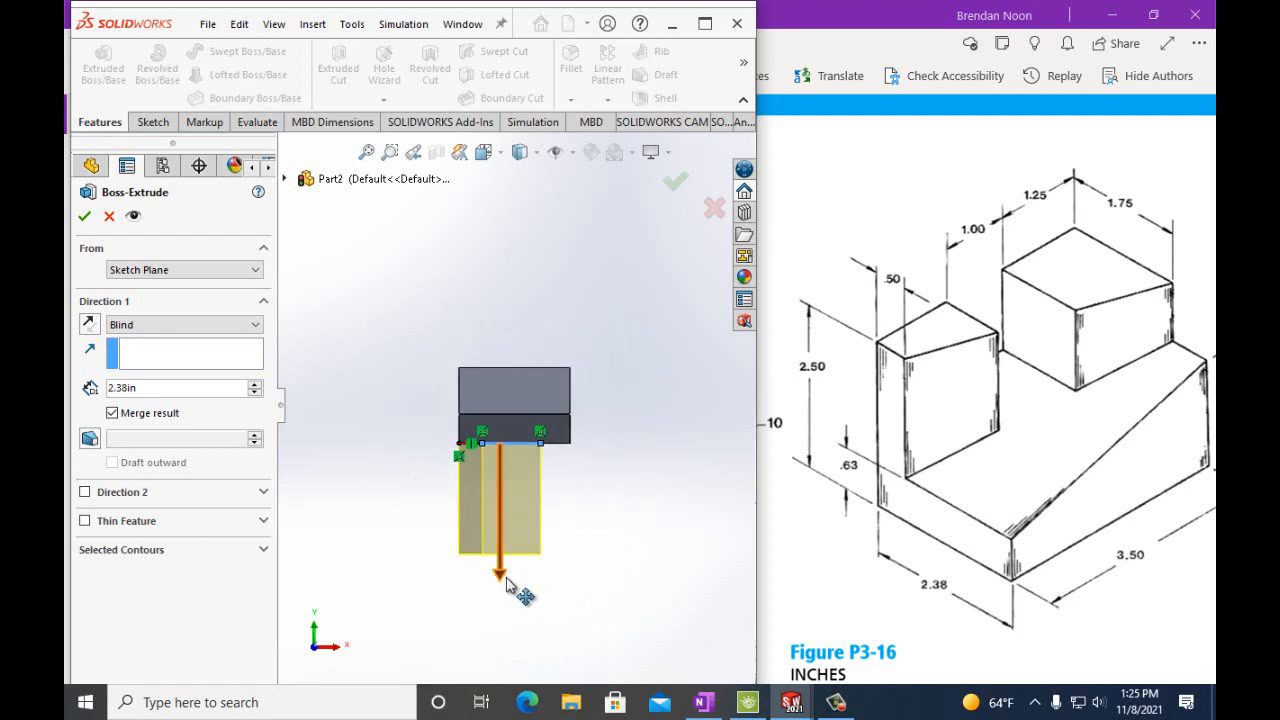
{"action": "left_click_drag", "start_coordinate": [510, 585], "coordinate": [499, 290]}
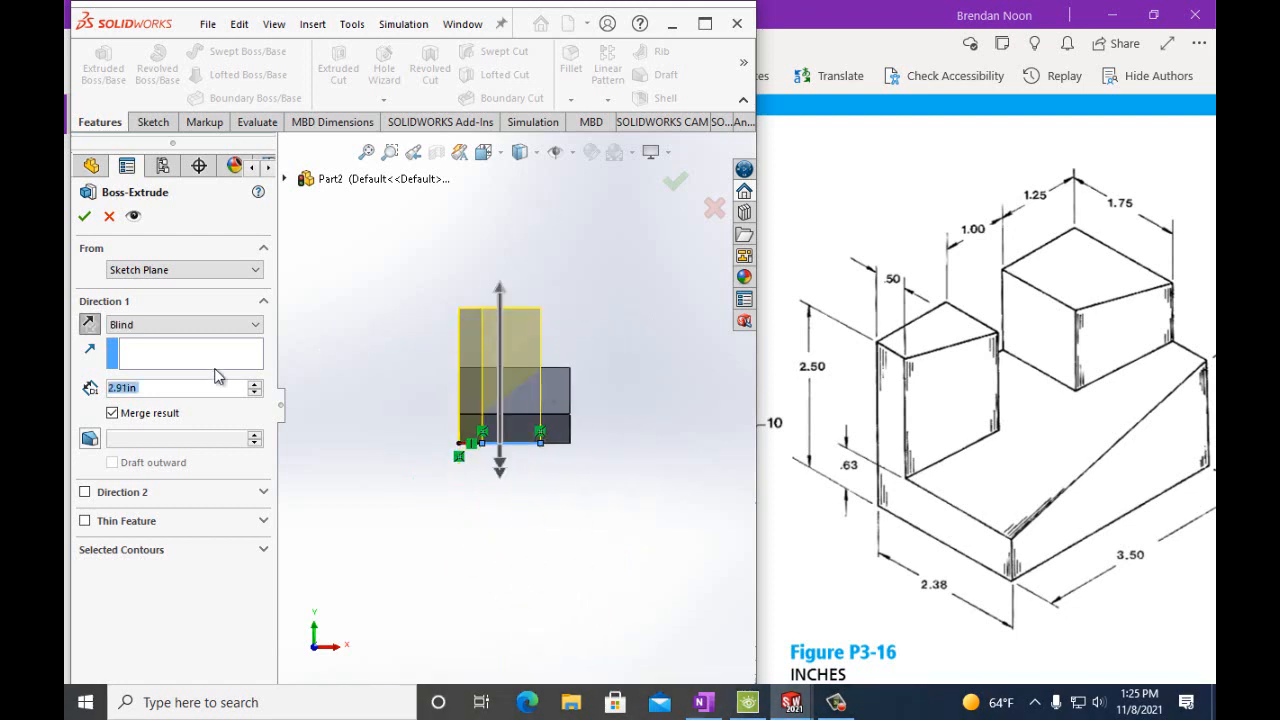
{"action": "left_click", "coordinate": [143, 389]}
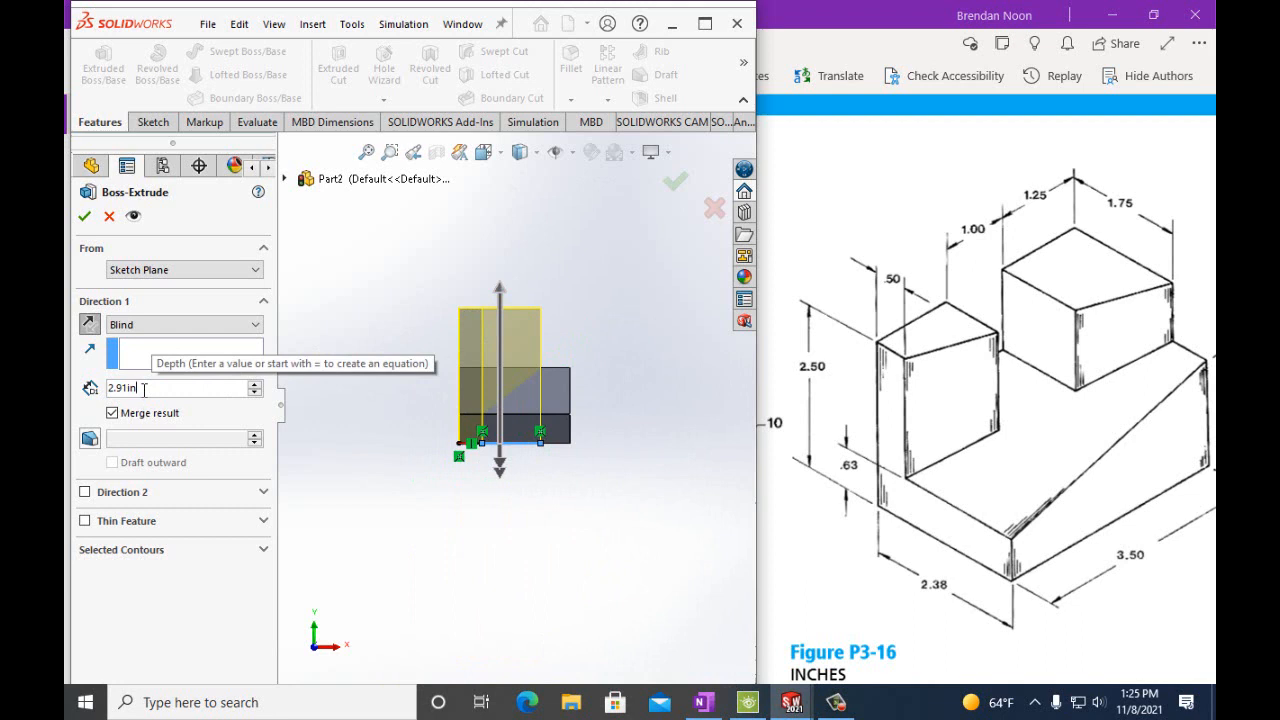
{"action": "key", "text": "BackSpace"}
{"action": "key", "text": "BackSpace"}
{"action": "key", "text": "BackSpace"}
{"action": "key", "text": "BackSpace"}
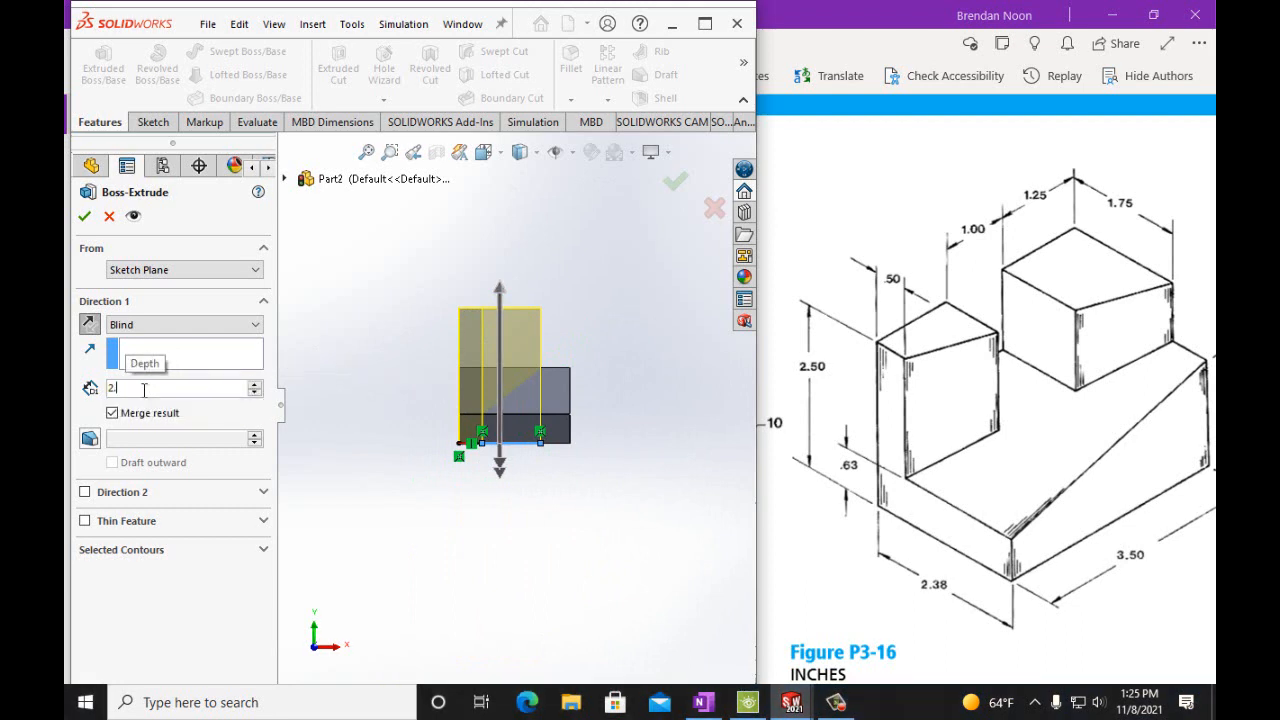
{"action": "type", "text": "5"}
{"action": "key", "text": "Return"}
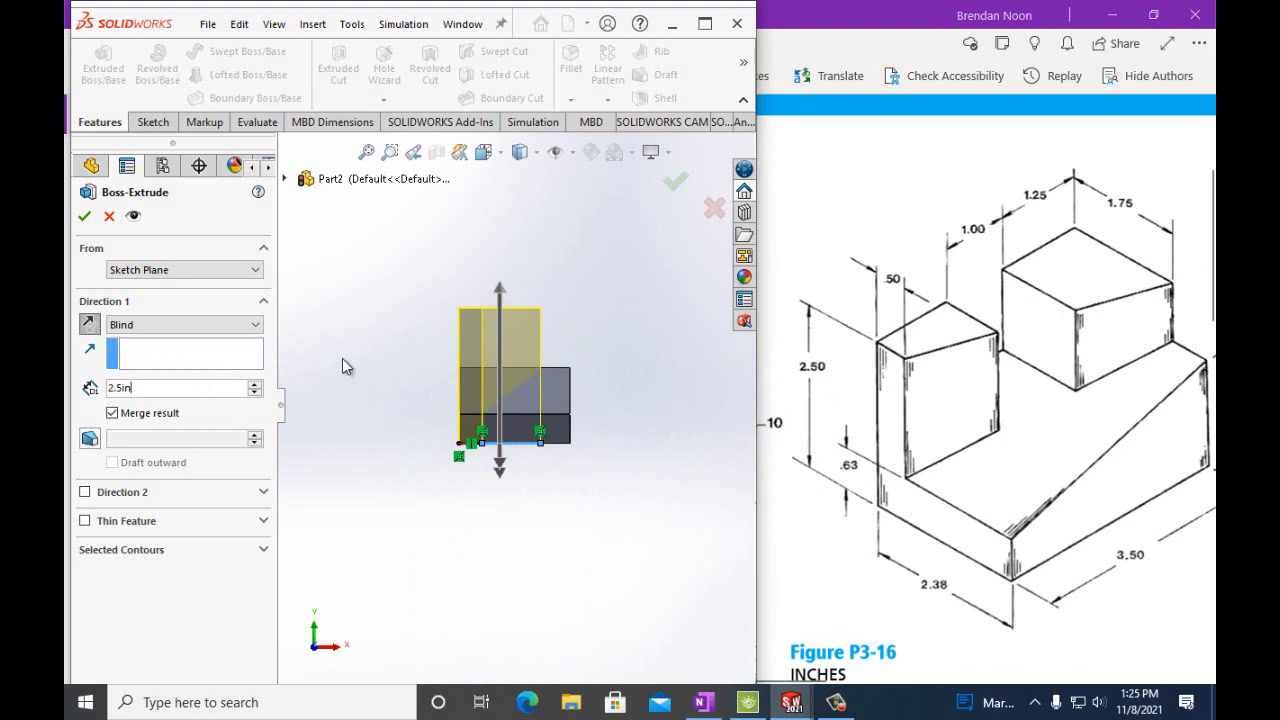
{"action": "left_click", "coordinate": [84, 216]}
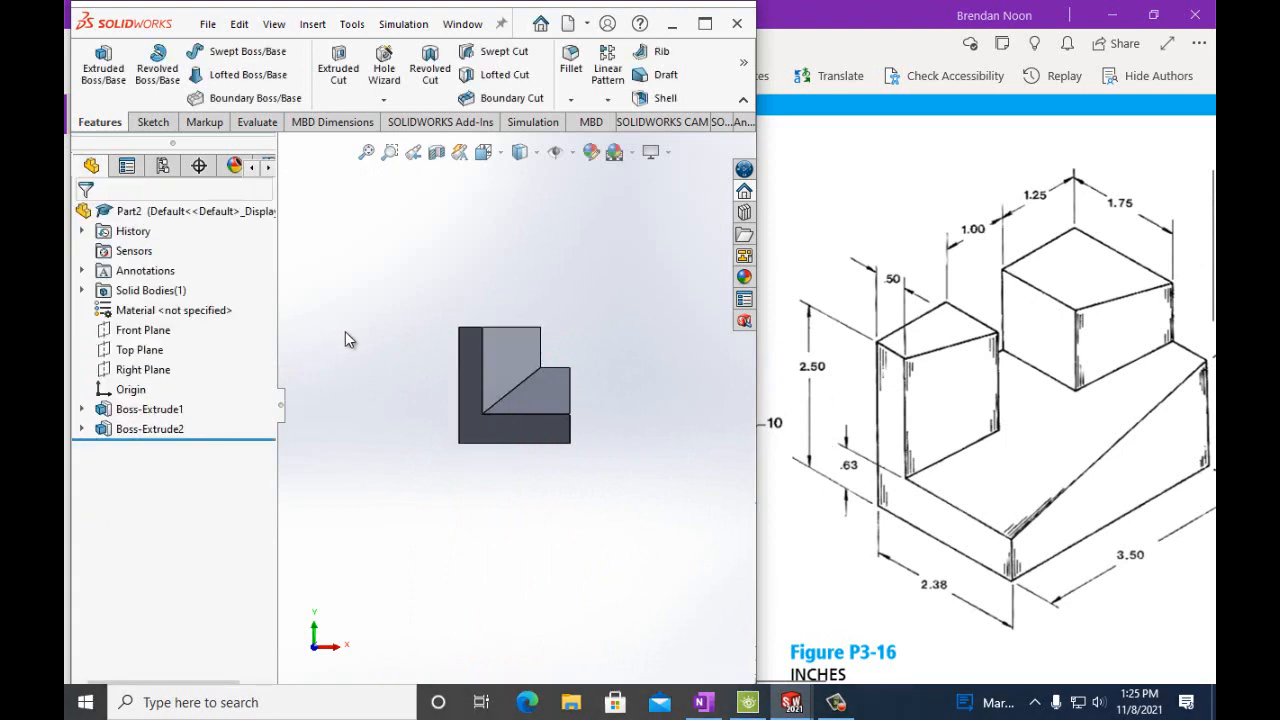
Examine the wedge base and raised block from the front, from above and from the side against the reference figure
{"action": "middle_click_drag", "start_coordinate": [345, 331], "coordinate": [437, 412]}
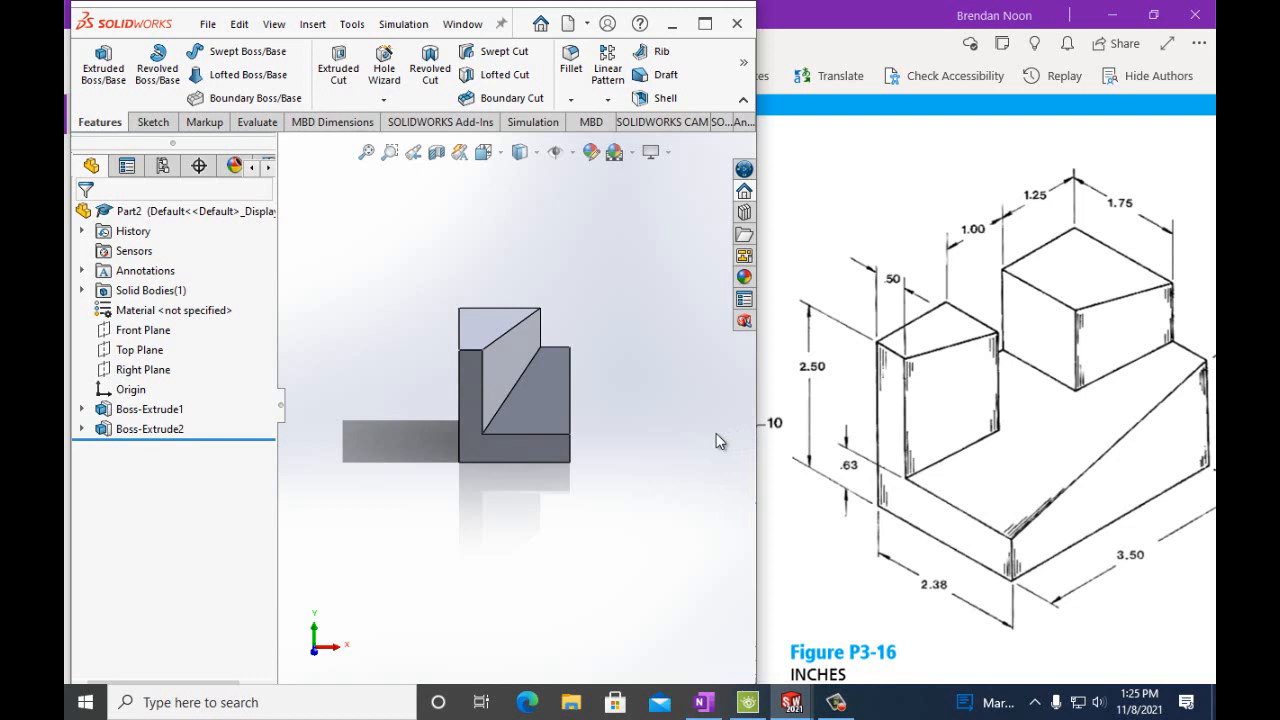
{"action": "key", "text": "Down"}
{"action": "key", "text": "Down"}
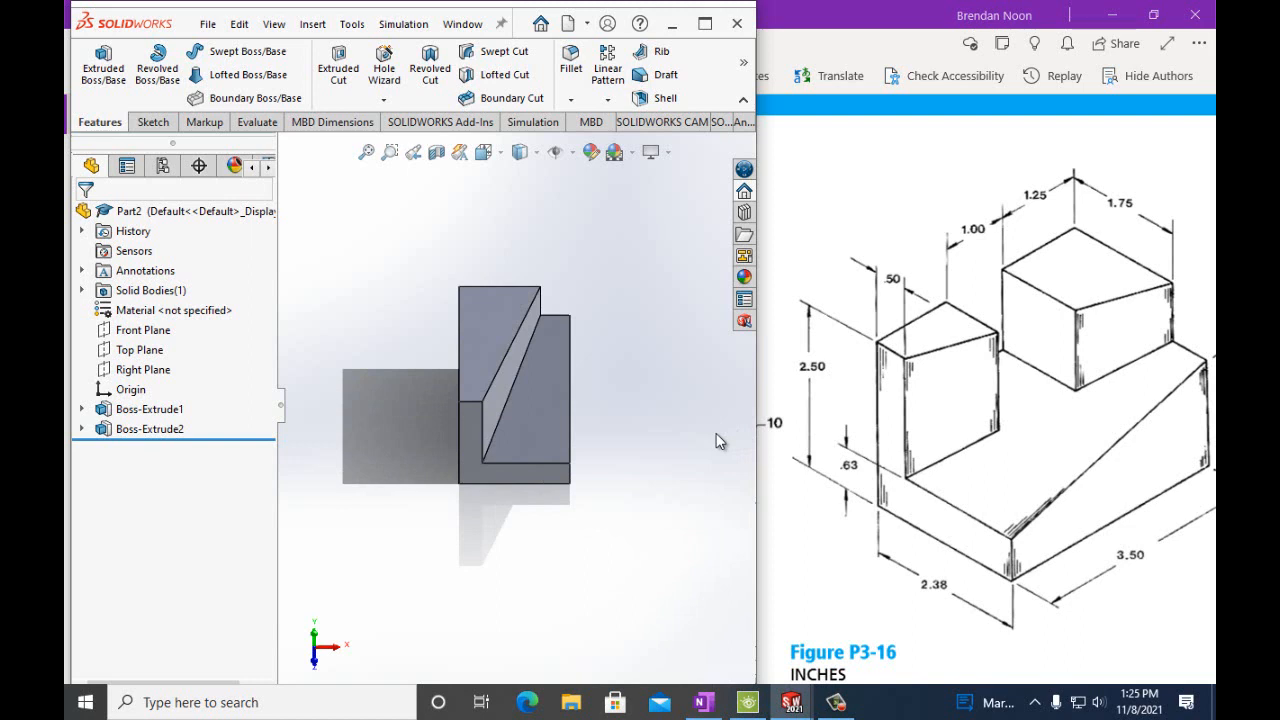
{"action": "key", "text": "Up"}
{"action": "key", "text": "Up"}
{"action": "key", "text": "Up"}
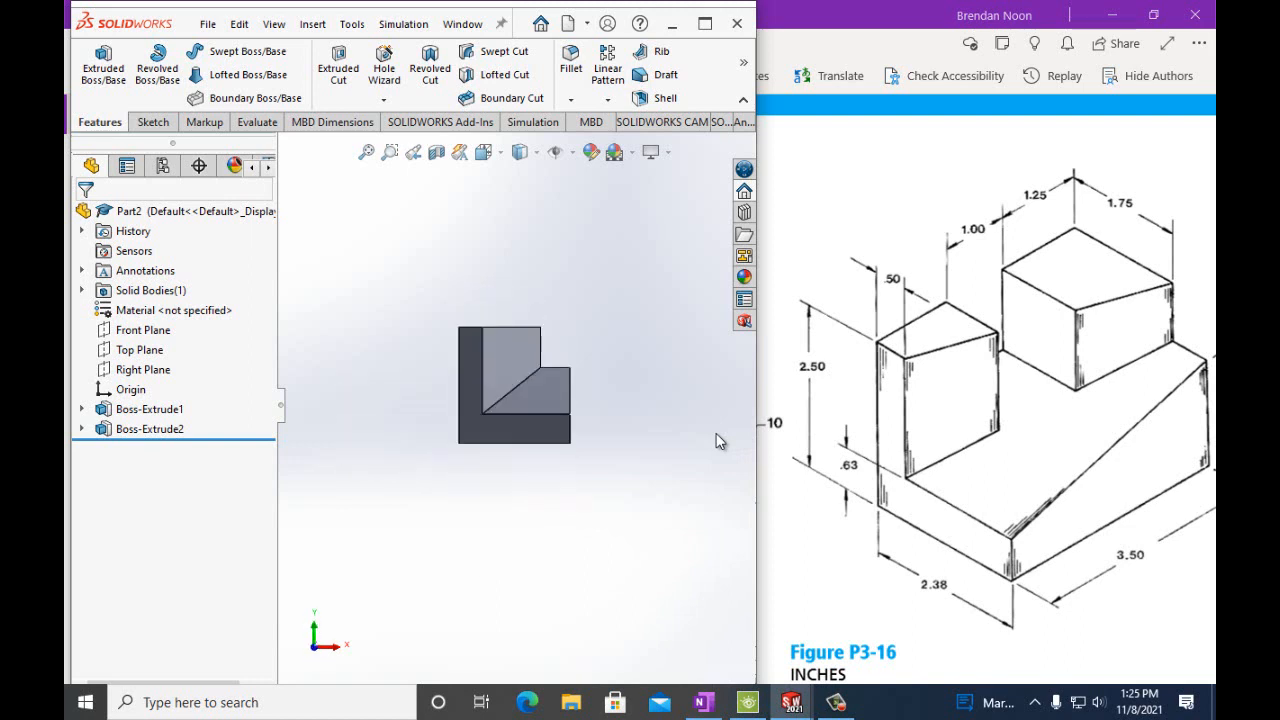
{"action": "key", "text": "Left"}
{"action": "key", "text": "Left"}
{"action": "key", "text": "Left"}
{"action": "key", "text": "Left"}
{"action": "key", "text": "Left"}
{"action": "key", "text": "Left"}
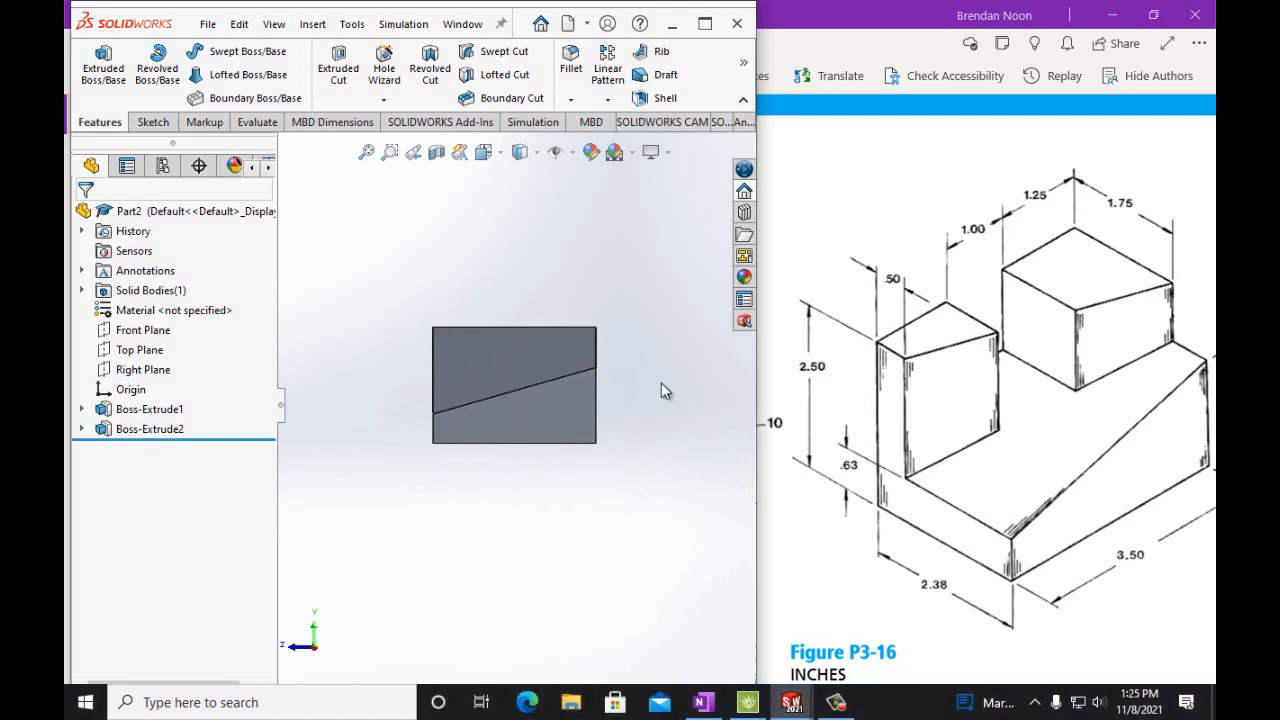
Start a sketch on the flat 3.50 by 2.50 in rectangular face behind the raised angled block
{"action": "key", "text": "Right"}
{"action": "key", "text": "Right"}
{"action": "key", "text": "Right"}
{"action": "key", "text": "Right"}
{"action": "key", "text": "Right"}
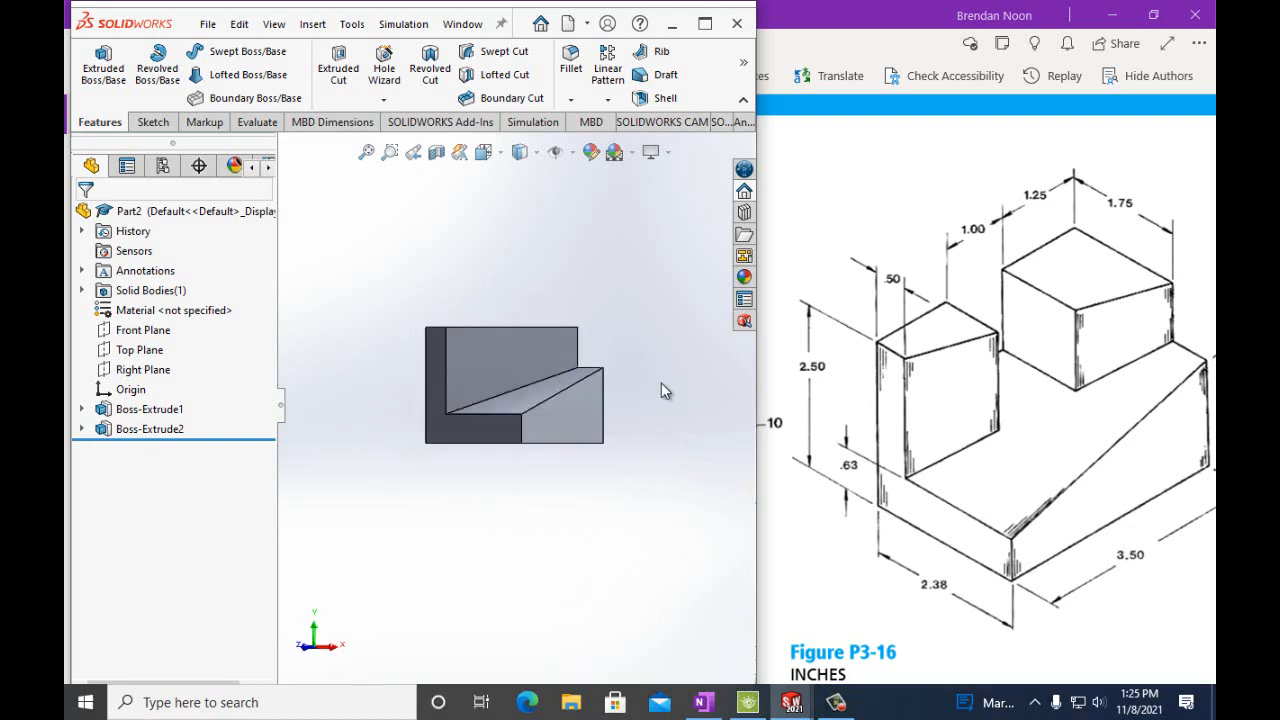
{"action": "key", "text": "Right"}
{"action": "key", "text": "Right"}
{"action": "key", "text": "Right"}
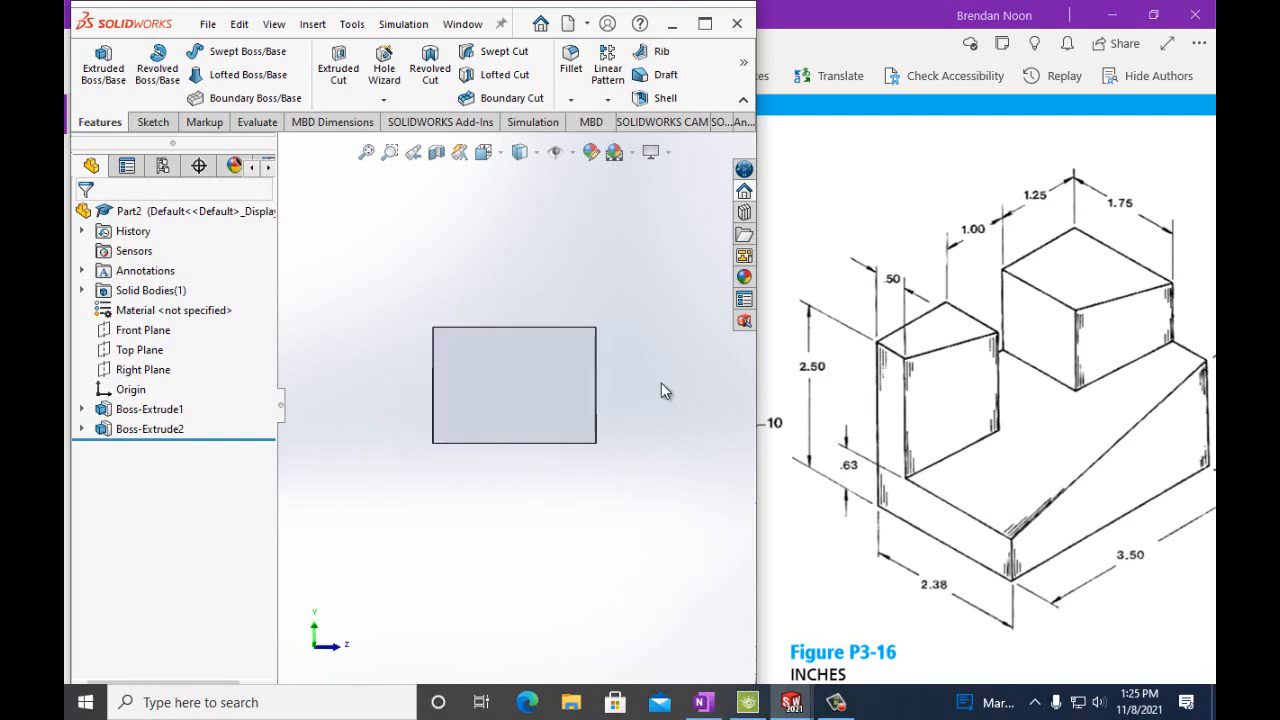
{"action": "left_click", "coordinate": [521, 362]}
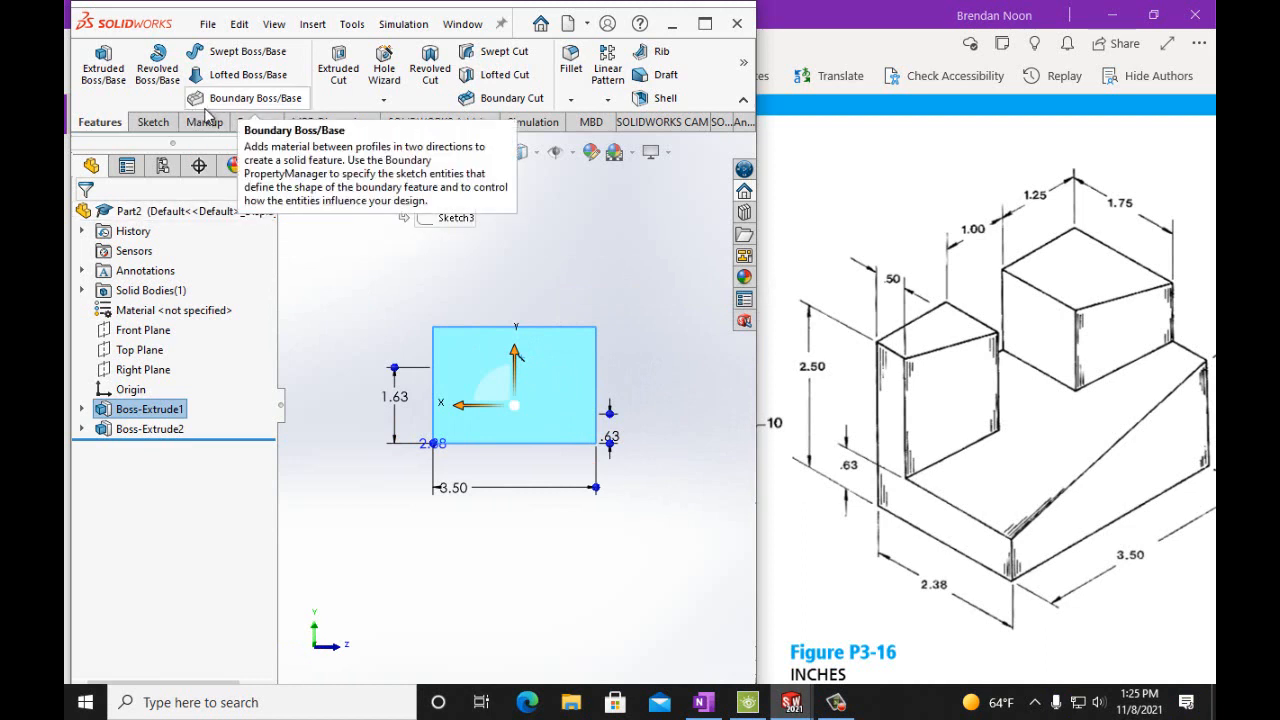
{"action": "left_click", "coordinate": [152, 122]}
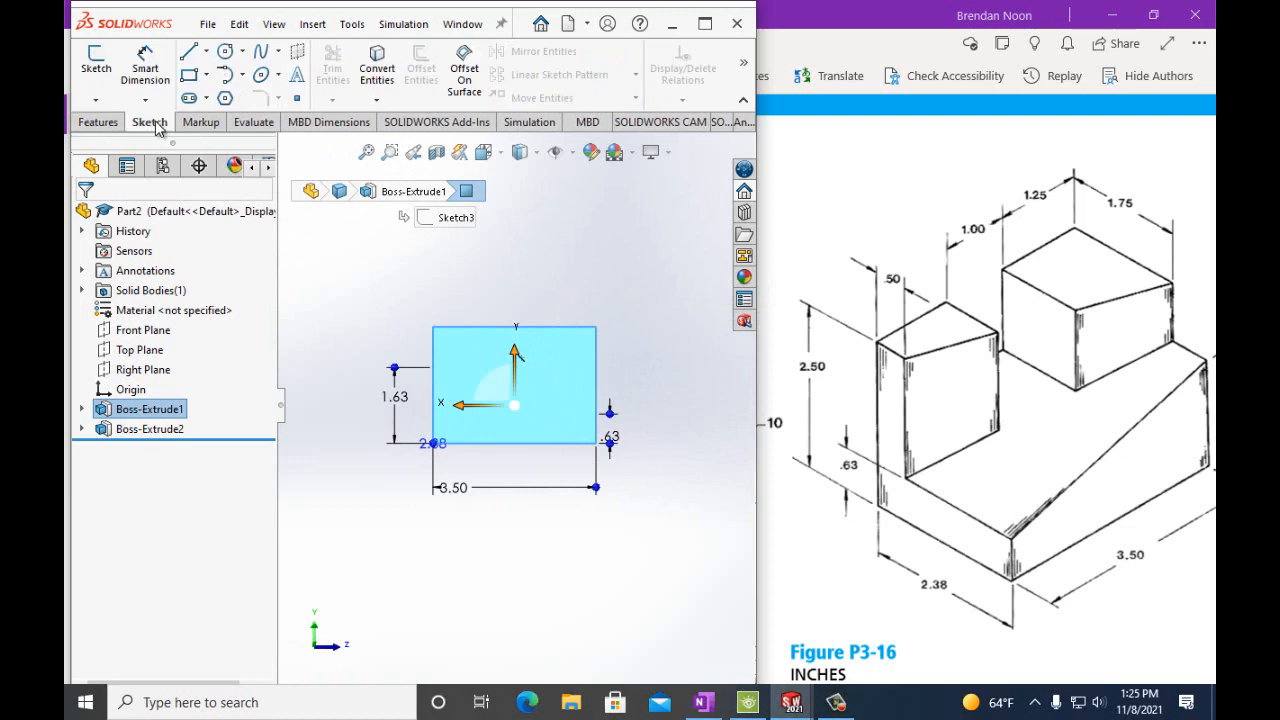
{"action": "left_click", "coordinate": [96, 62]}
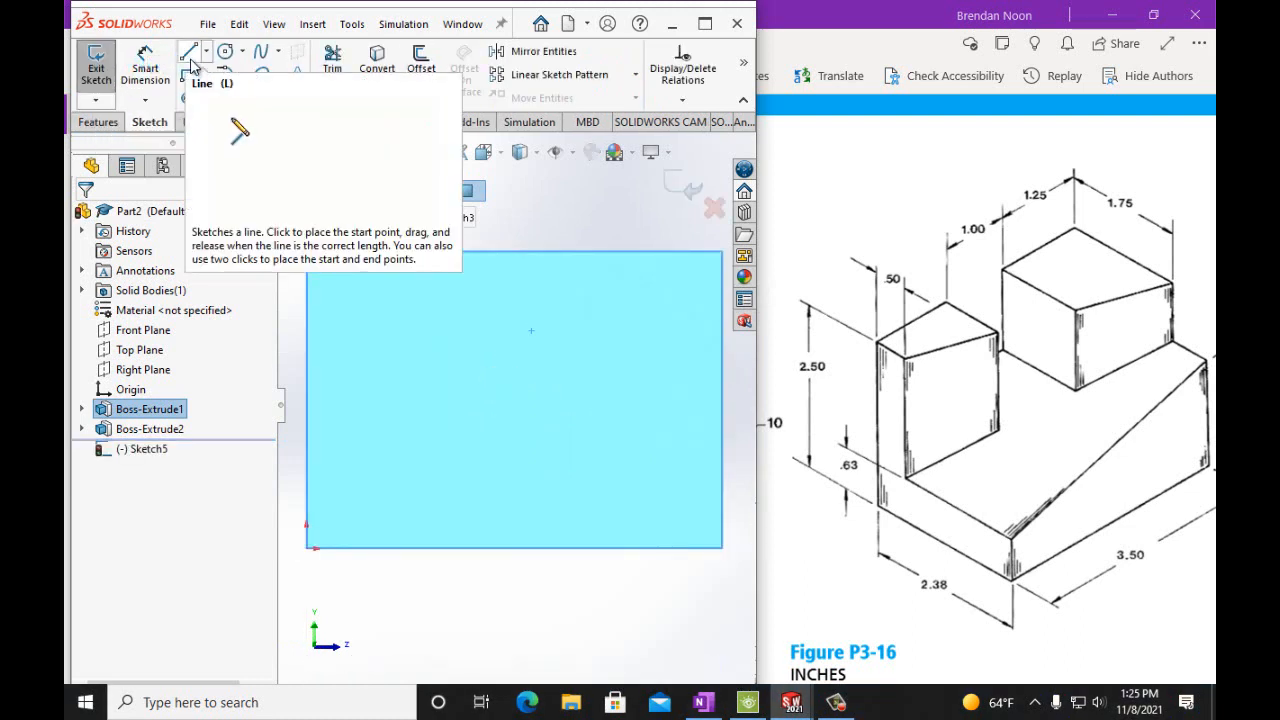
Sketch a line about 0.98 in long on the top edge of the rectangular face, near its middle
{"action": "left_click", "coordinate": [190, 62]}
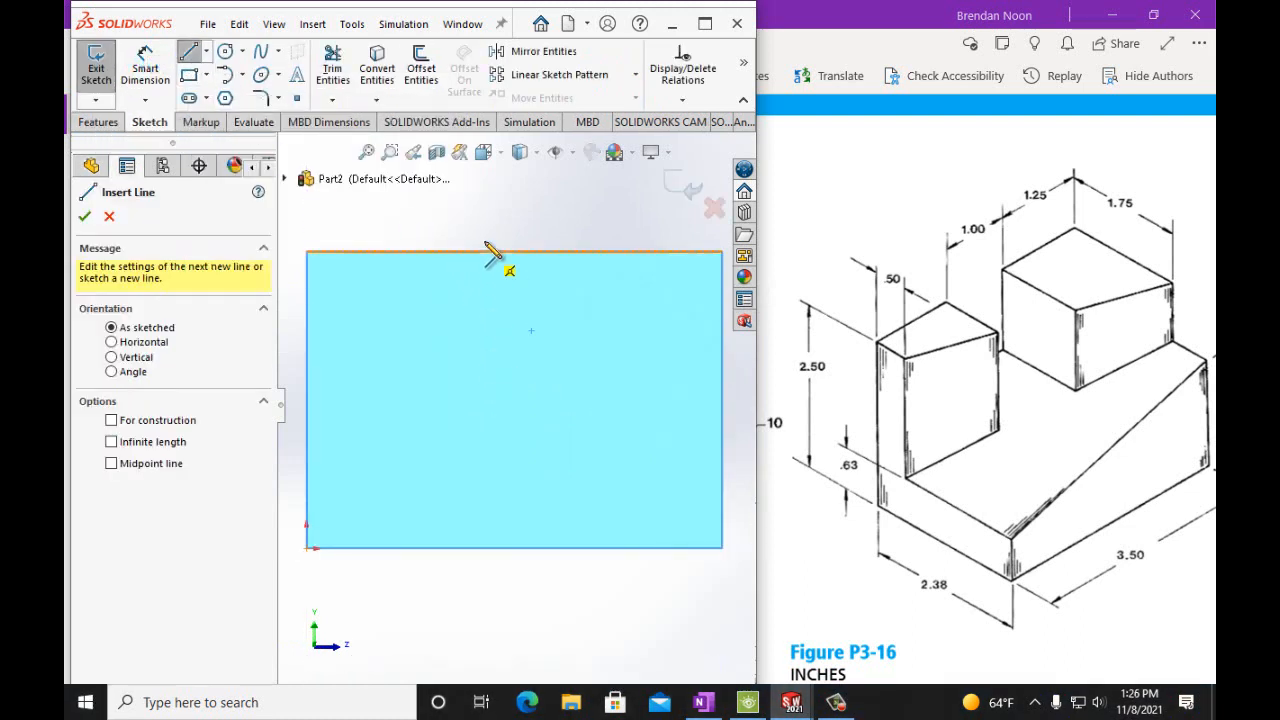
{"action": "key", "text": "Down"}
{"action": "key", "text": "Down"}
{"action": "key", "text": "Down"}
{"action": "key", "text": "Down"}
{"action": "key", "text": "Down"}
{"action": "key", "text": "Up"}
{"action": "key", "text": "Up"}
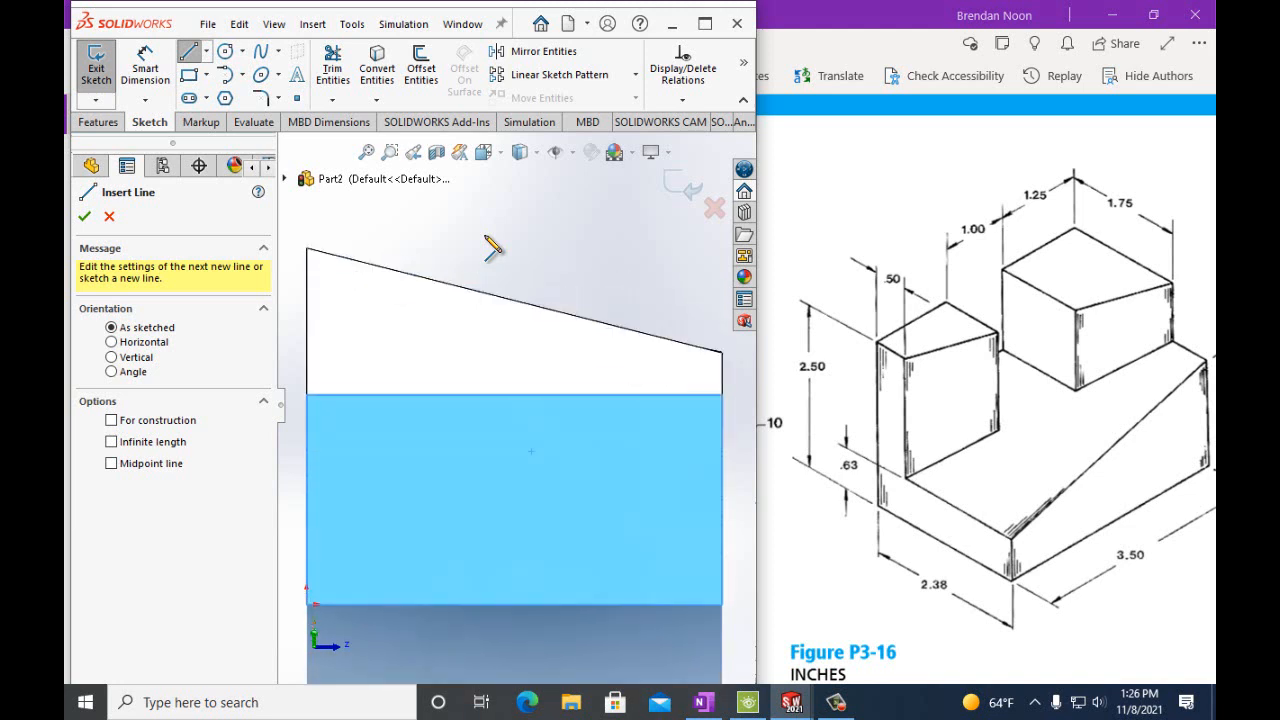
{"action": "key", "text": "Up"}
{"action": "key", "text": "Up"}
{"action": "key", "text": "Up"}
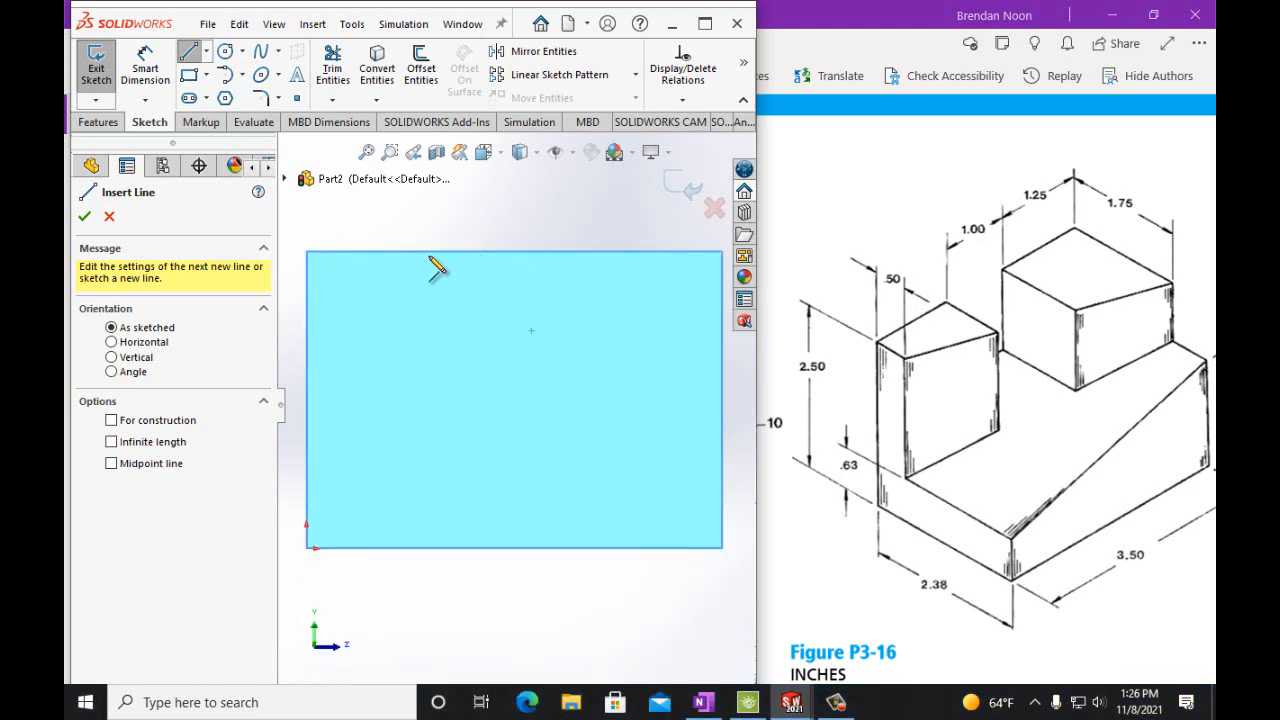
{"action": "left_click", "coordinate": [512, 250]}
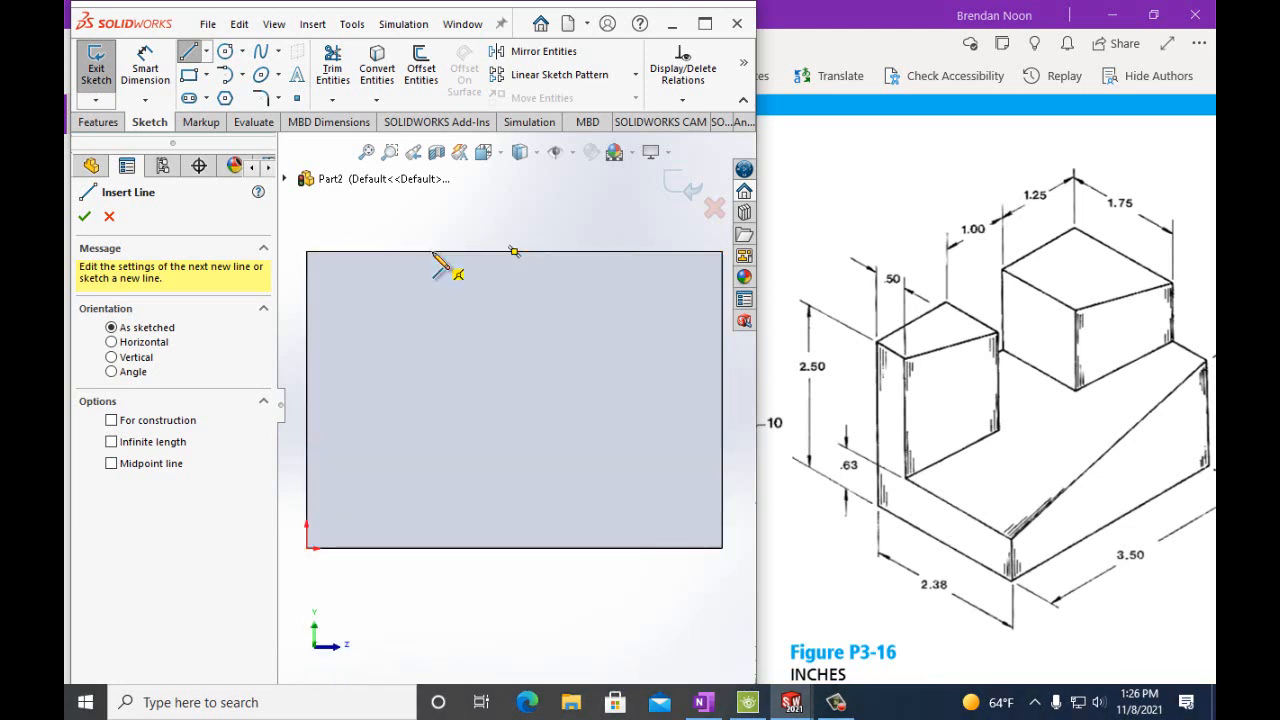
{"action": "double_click", "coordinate": [549, 252]}
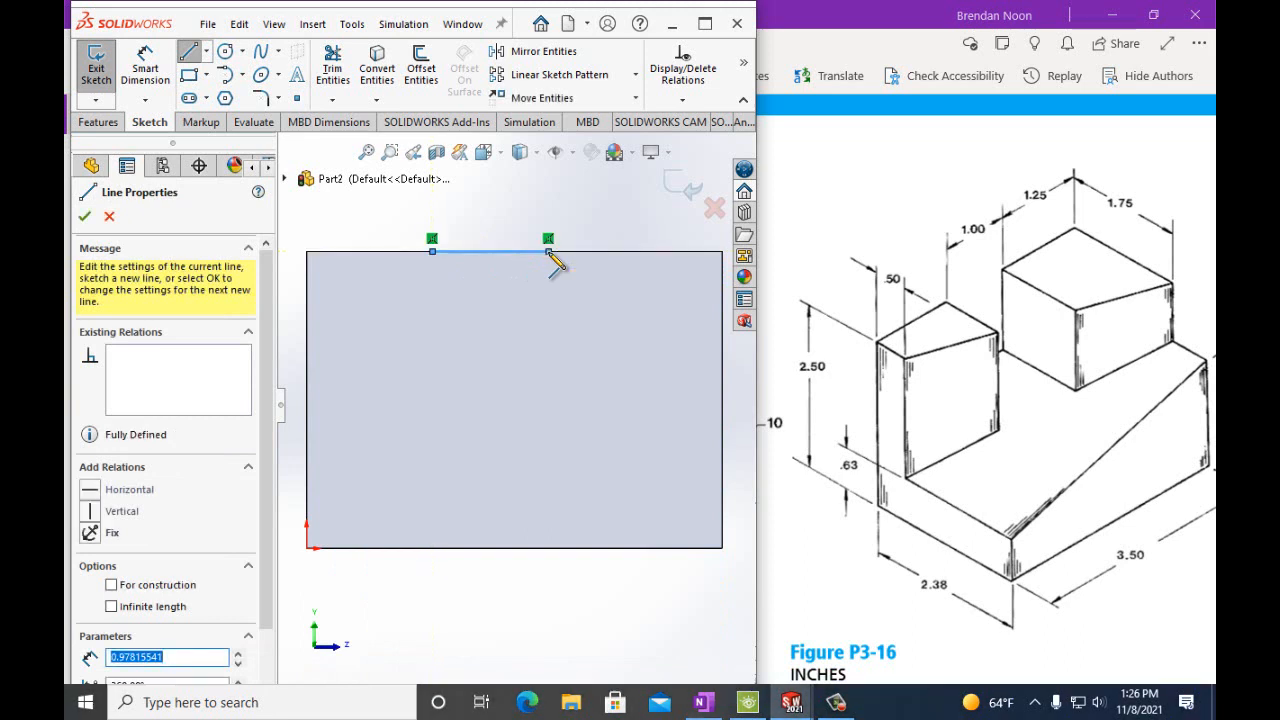
Sketch vertical lines down from both ends of the top-edge line, about 1.26 in and 0.97 in long
{"action": "left_click", "coordinate": [549, 252]}
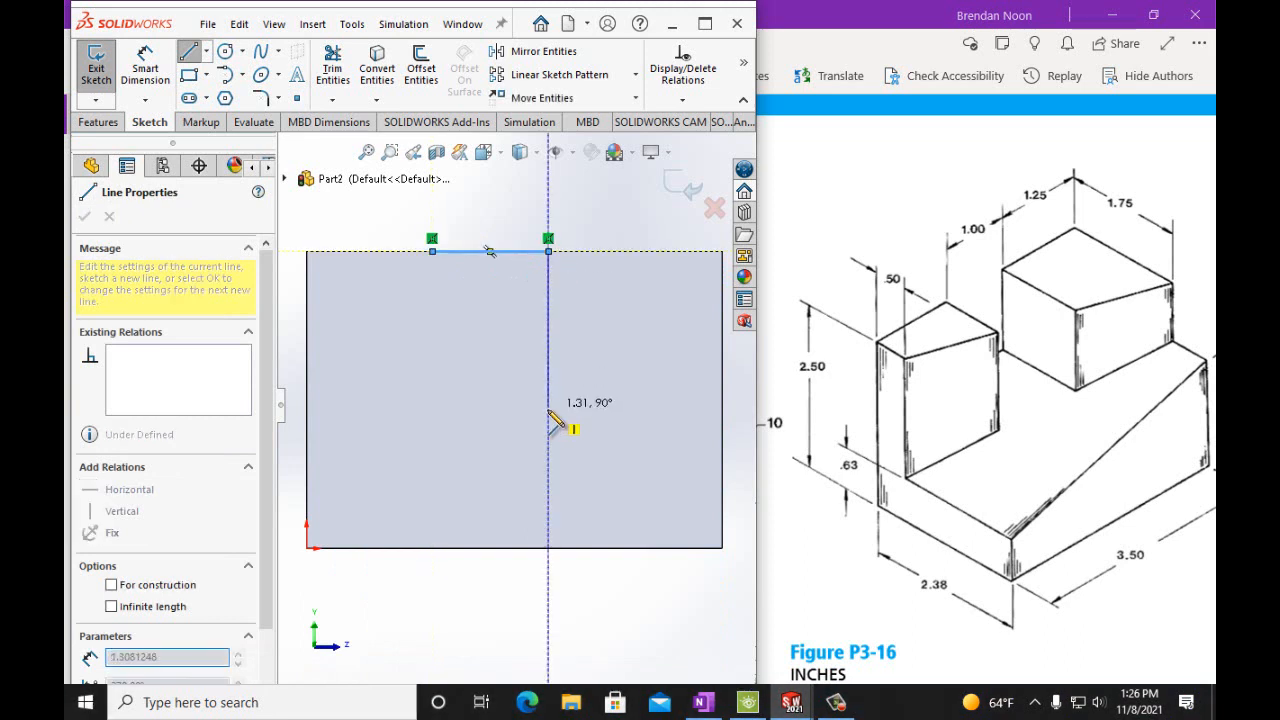
{"action": "double_click", "coordinate": [548, 400]}
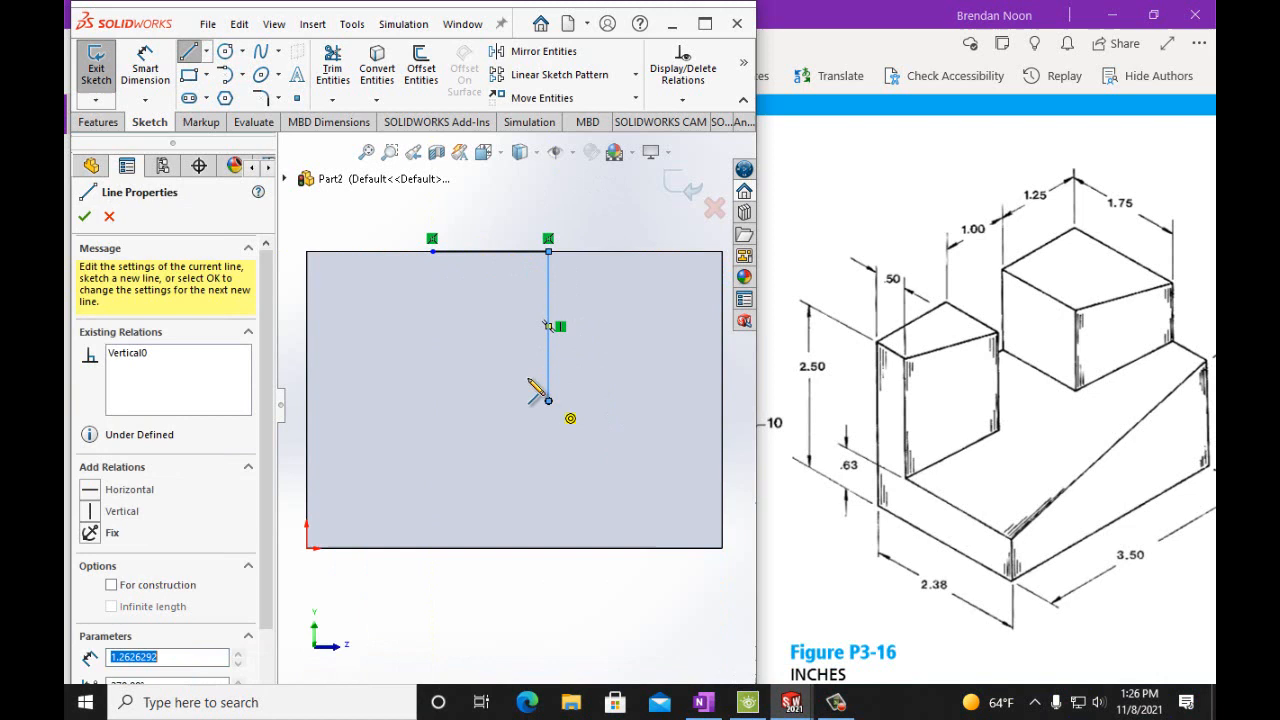
{"action": "left_click", "coordinate": [433, 252]}
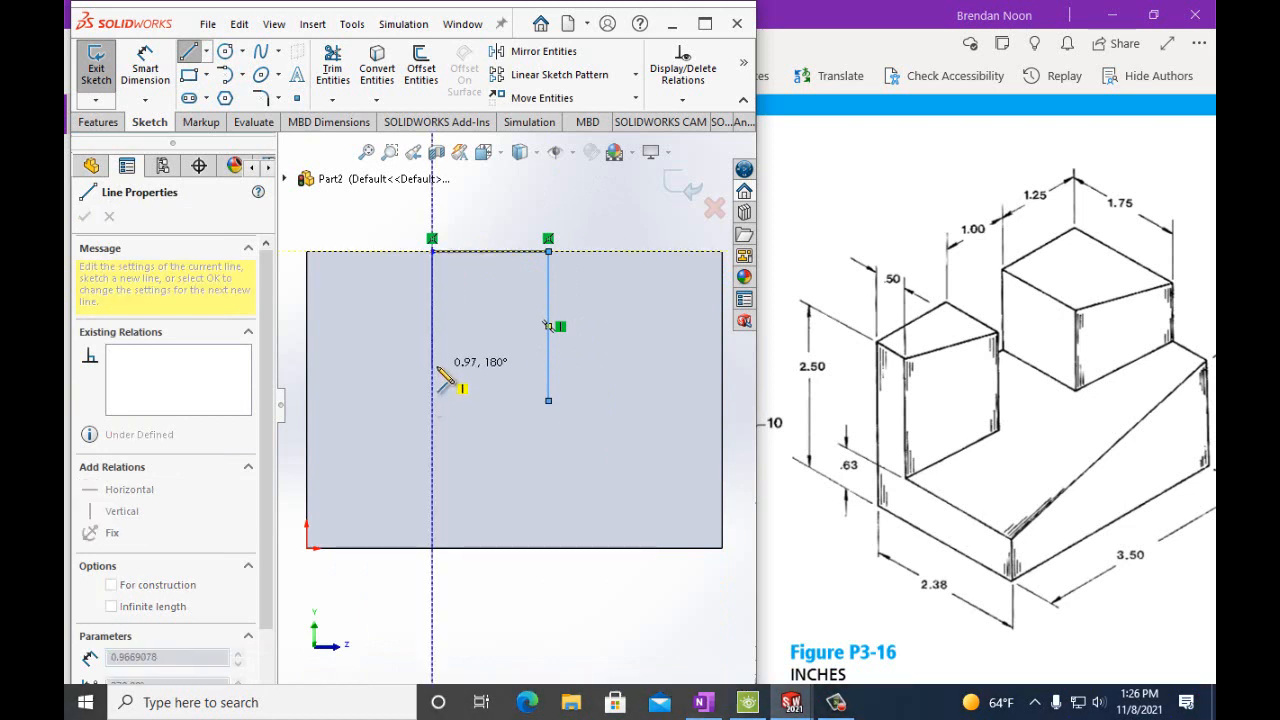
{"action": "double_click", "coordinate": [436, 366]}
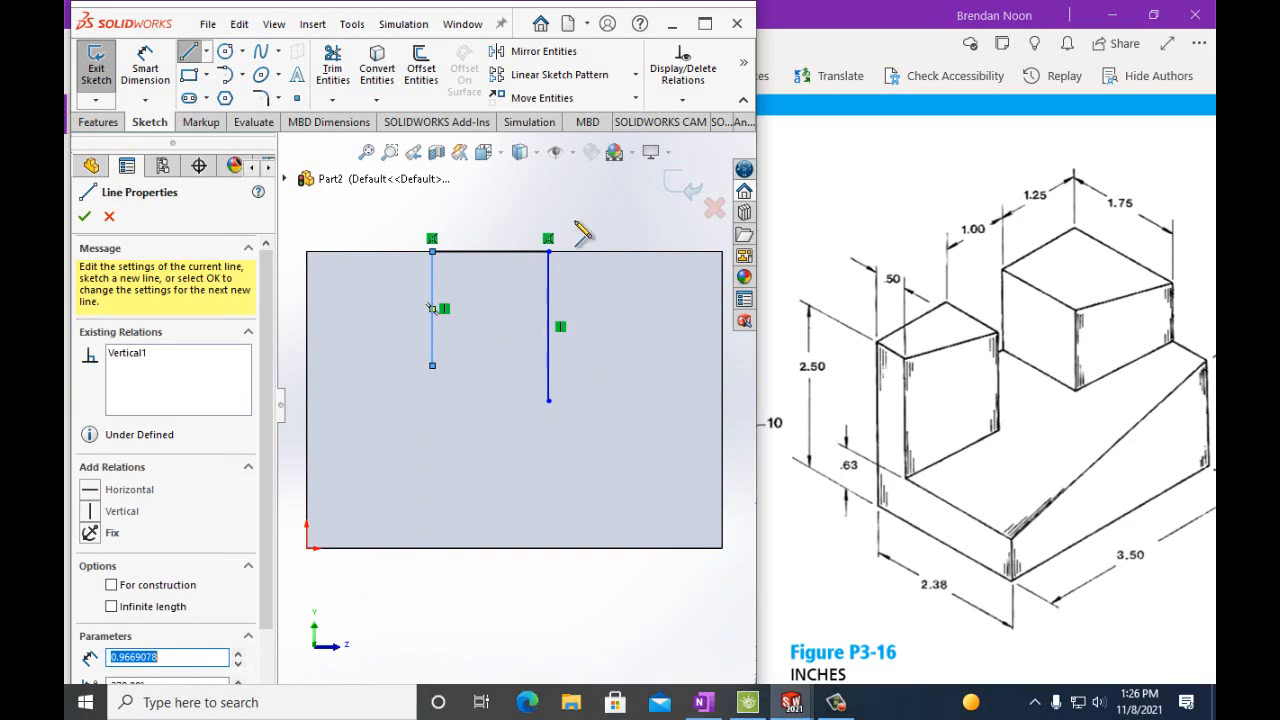
Dimension the sketched line on the top edge to 1 in, viewing the part from the wedge side
{"action": "key", "text": "ctrl+1"}
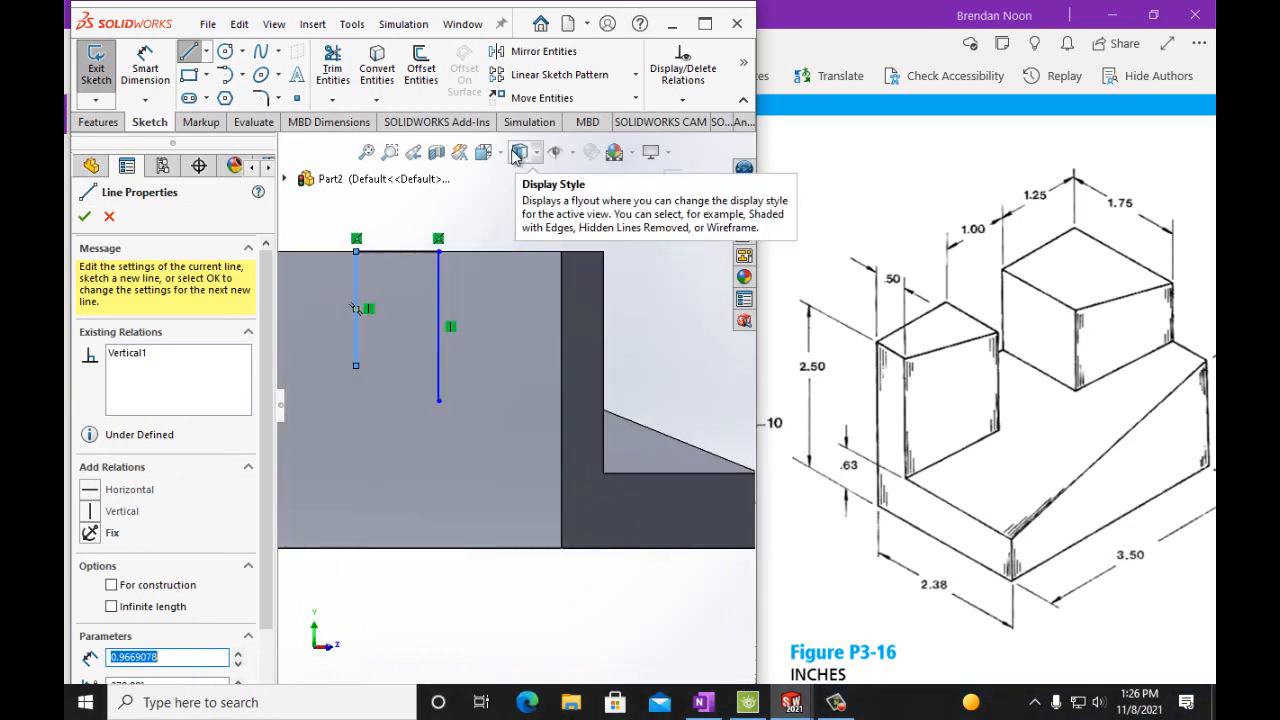
{"action": "key", "text": "Left"}
{"action": "key", "text": "Left"}
{"action": "key", "text": "Left"}
{"action": "key", "text": "Left"}
{"action": "key", "text": "Left"}
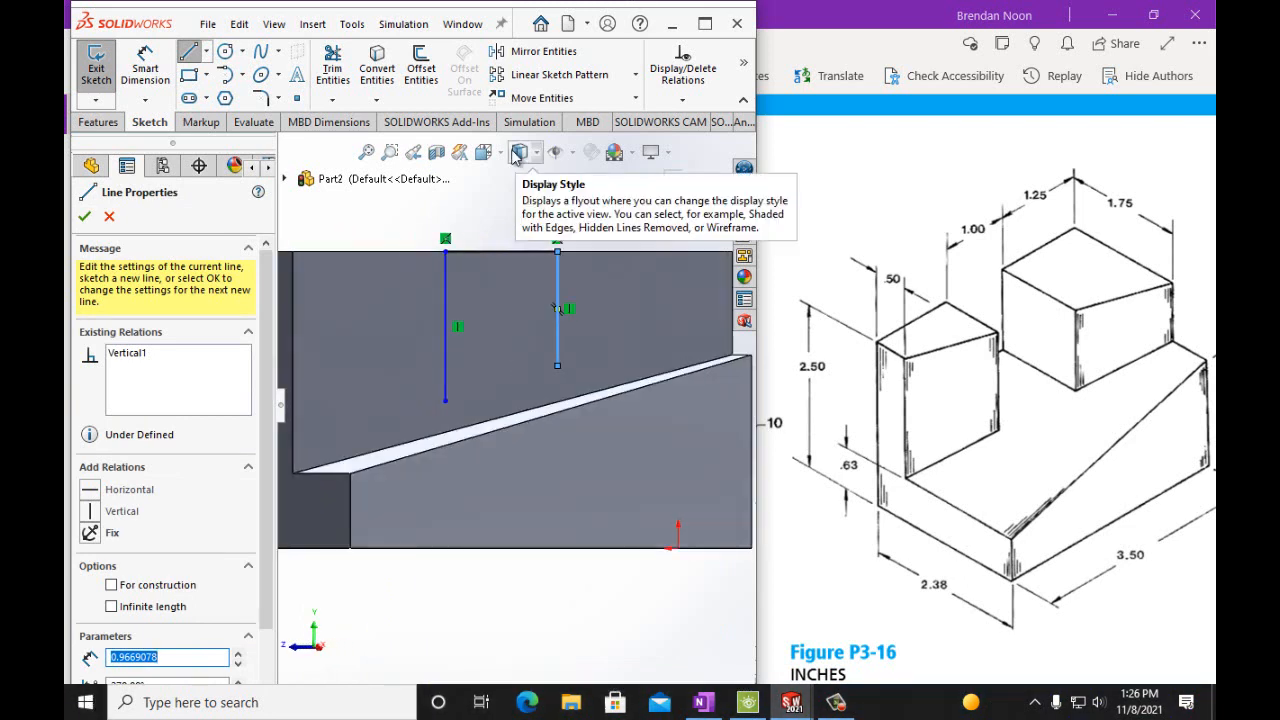
{"action": "key", "text": "Left"}
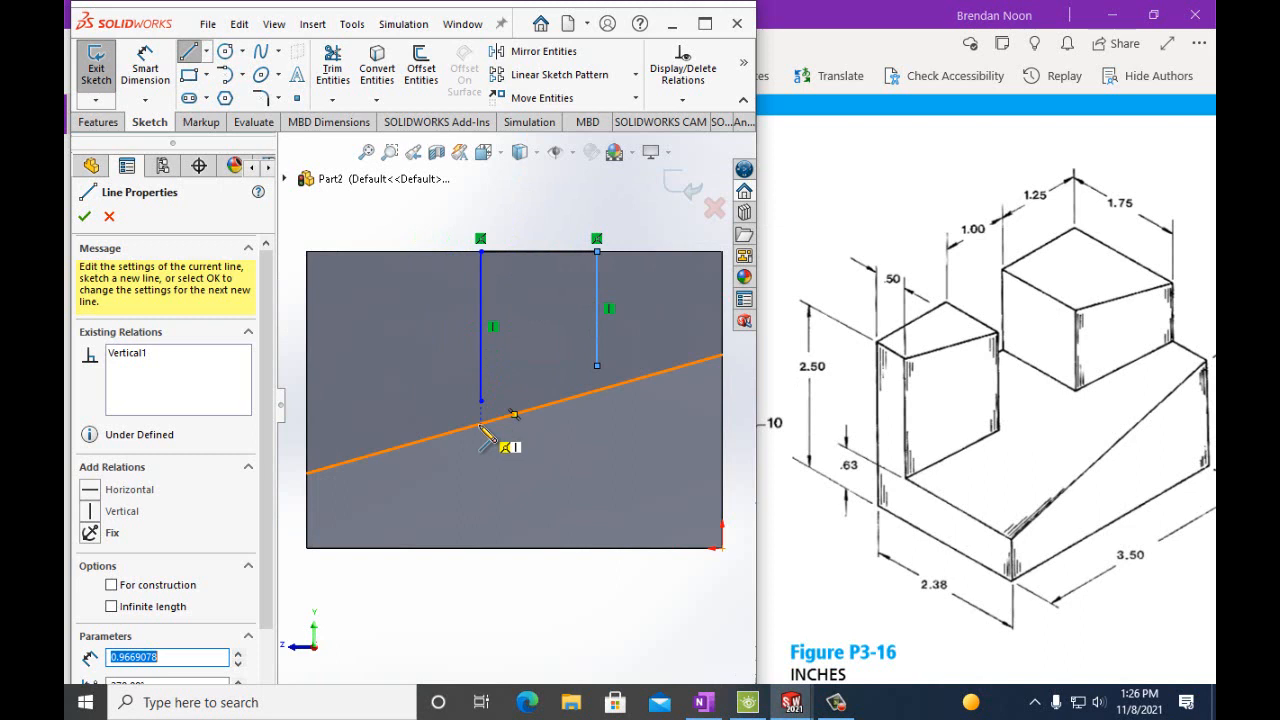
{"action": "left_click", "coordinate": [157, 72]}
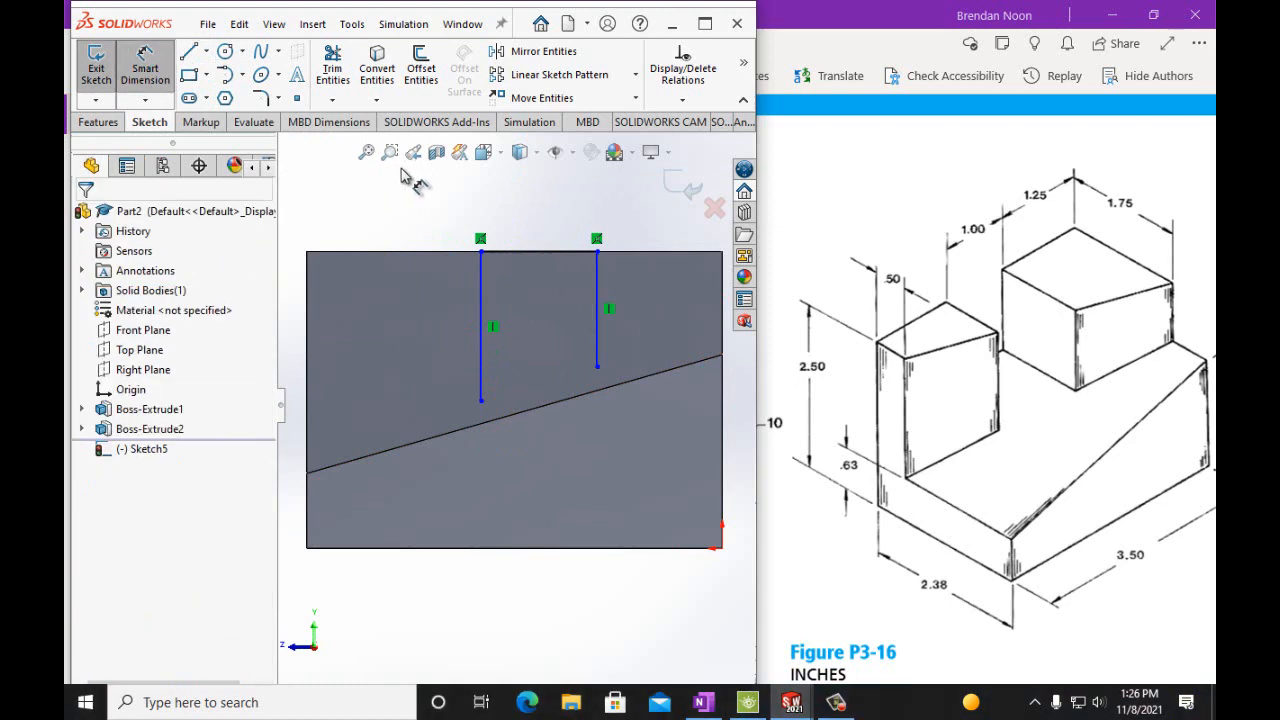
{"action": "left_click", "coordinate": [514, 251]}
{"action": "left_click", "coordinate": [514, 208]}
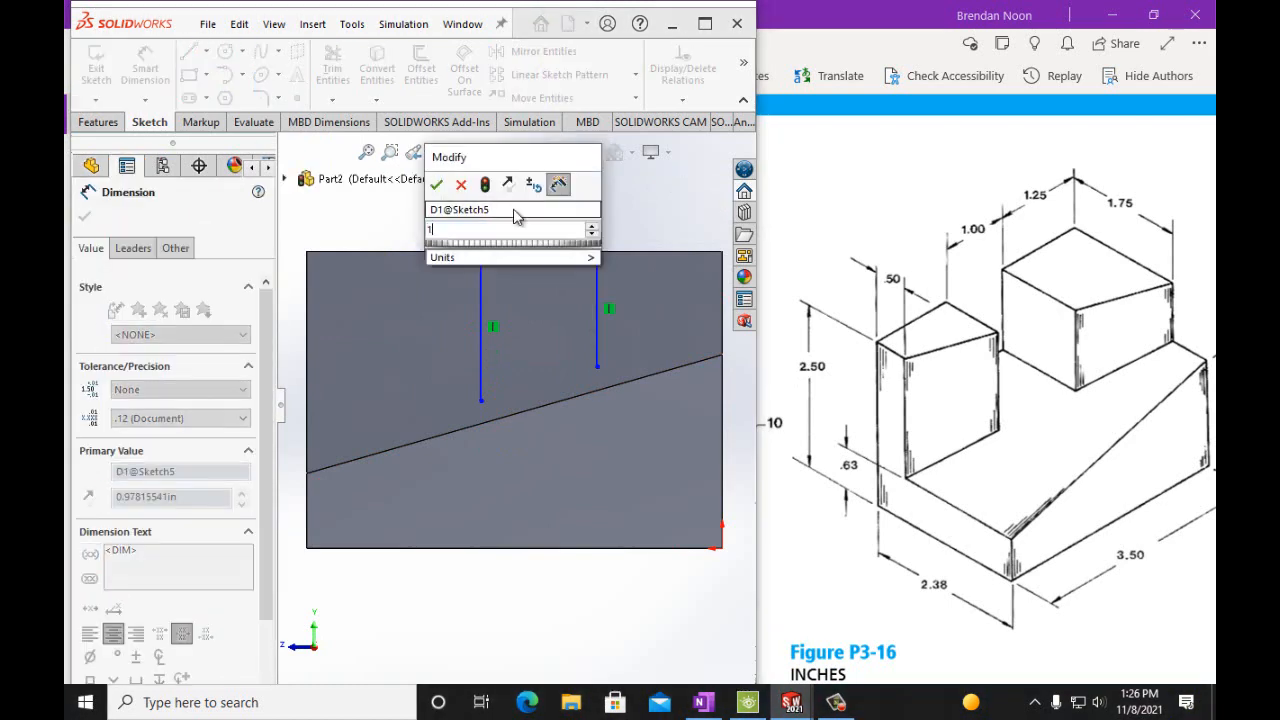
{"action": "type", "text": "1in"}
{"action": "key", "text": "Return"}
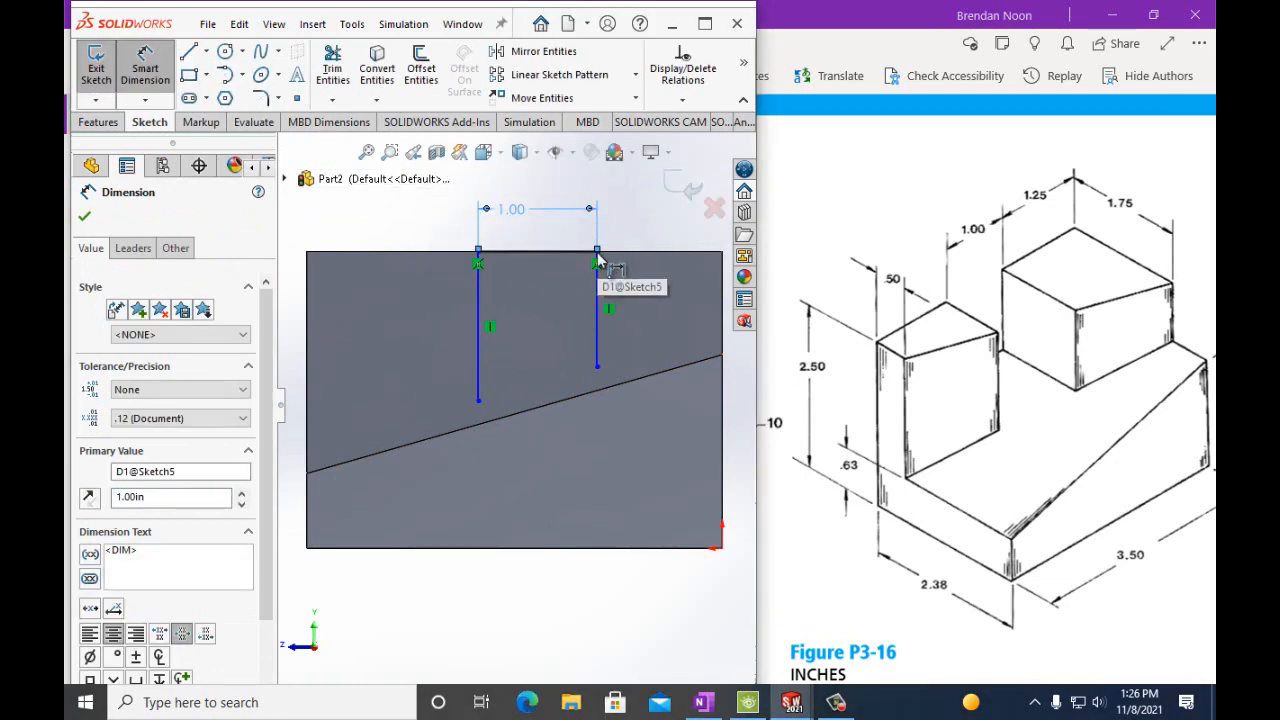
Dimension the distance from the top-edge line's nearer end to the part's top corner above the origin as 1.25 in
{"action": "scroll", "coordinate": [594, 277], "scroll_direction": "down", "scroll_amount": 3}
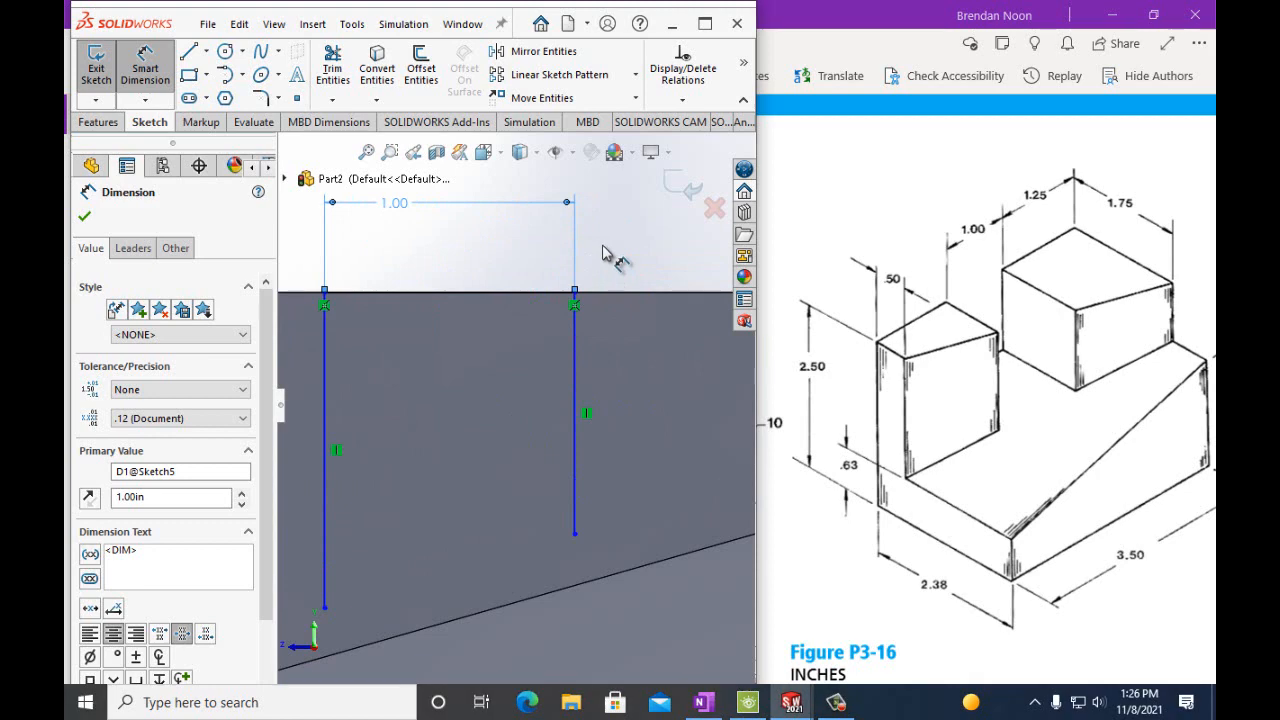
{"action": "key", "text": "Down"}
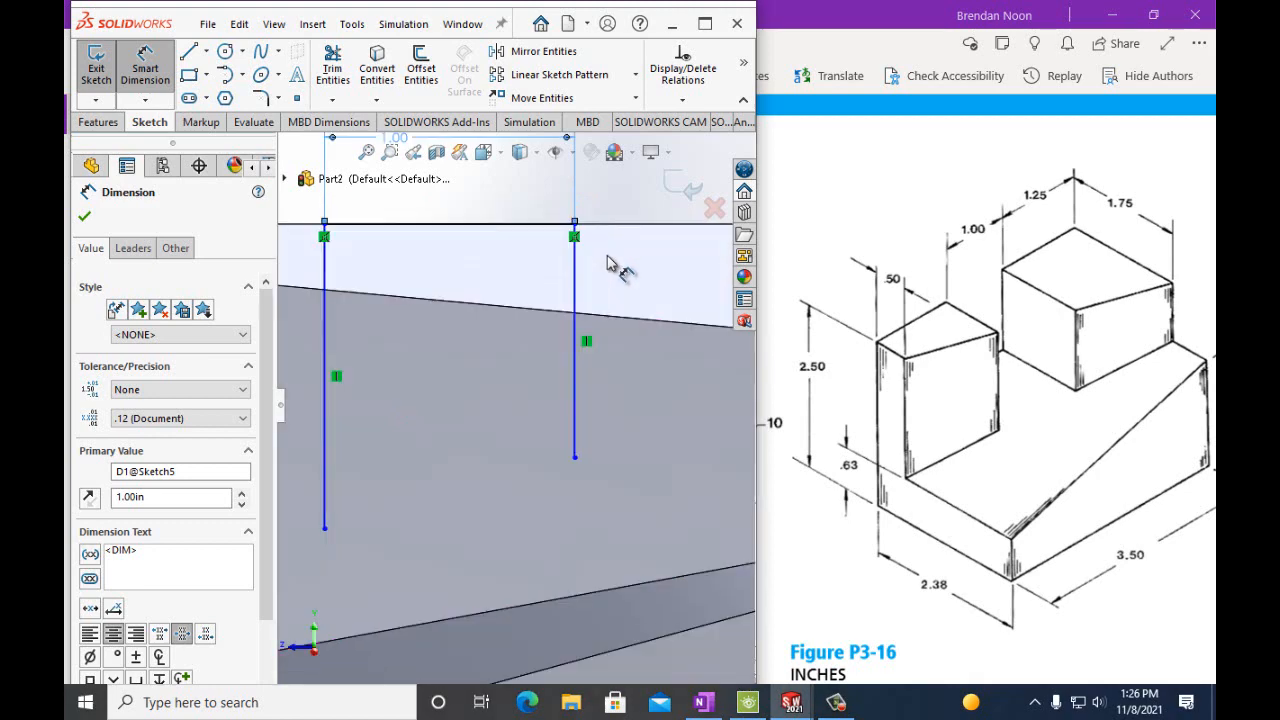
{"action": "left_click", "coordinate": [575, 223]}
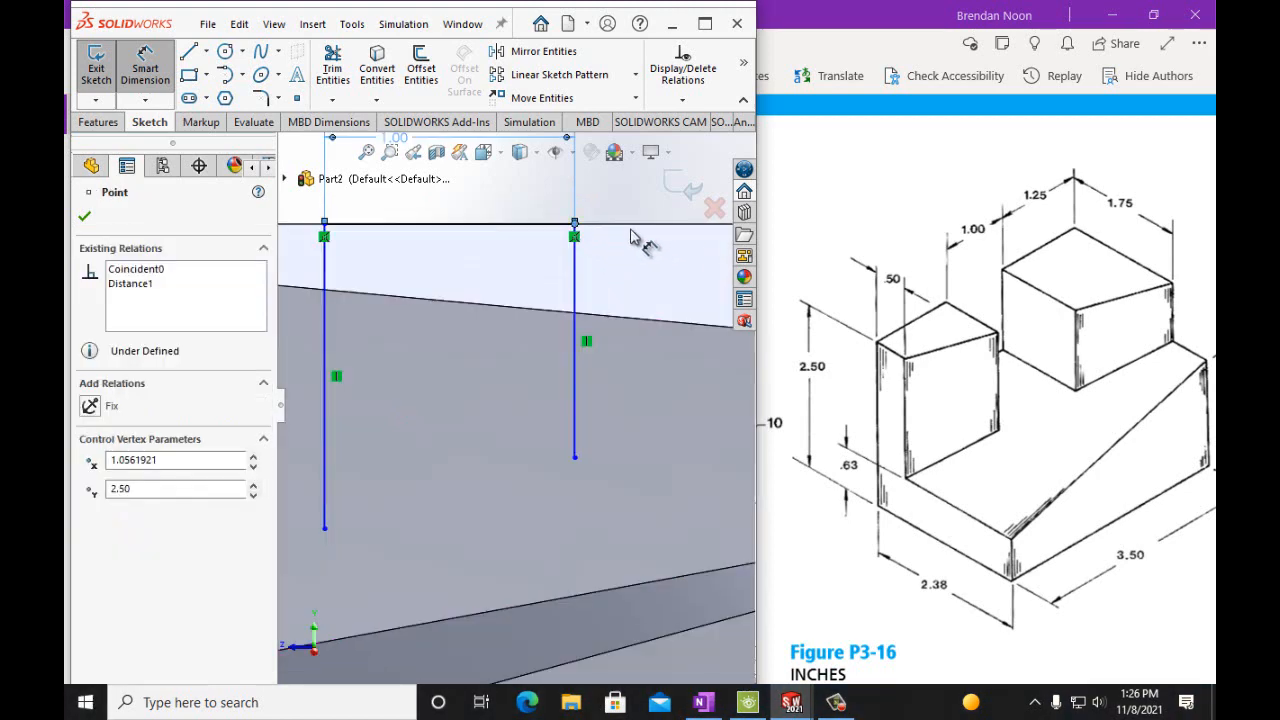
{"action": "scroll", "coordinate": [630, 240], "scroll_direction": "up", "scroll_amount": 2}
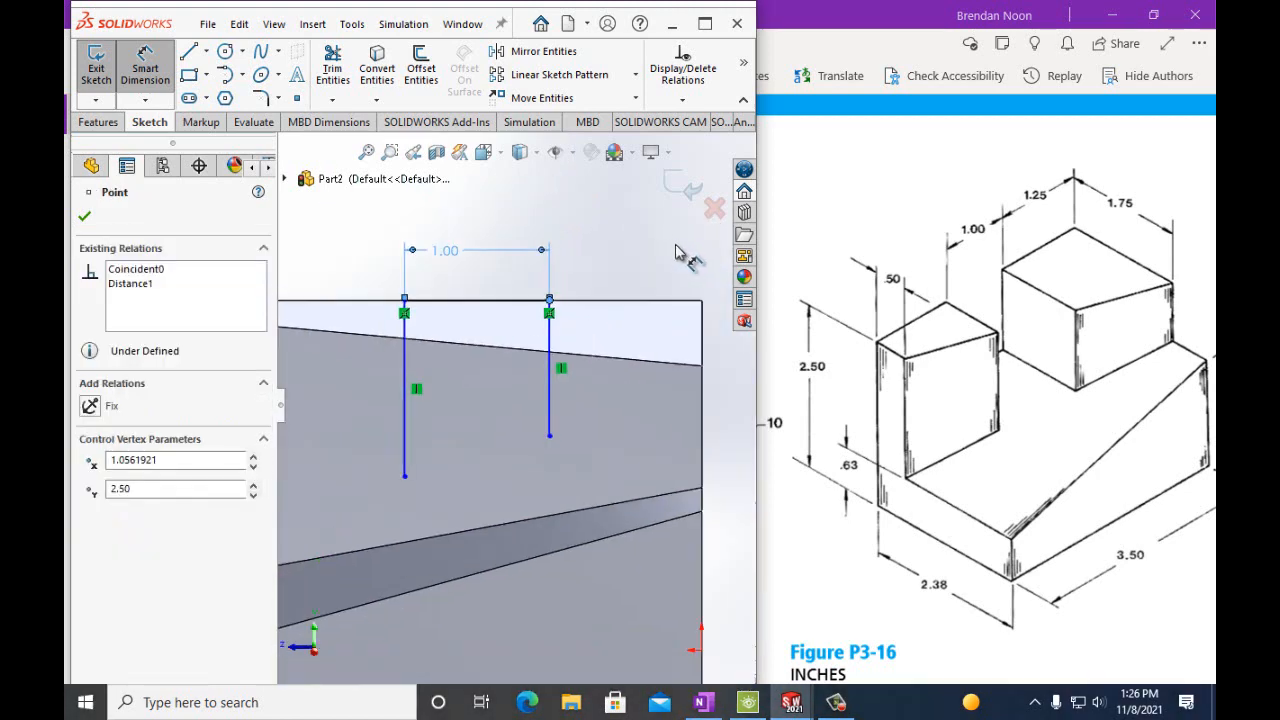
{"action": "left_click", "coordinate": [702, 300]}
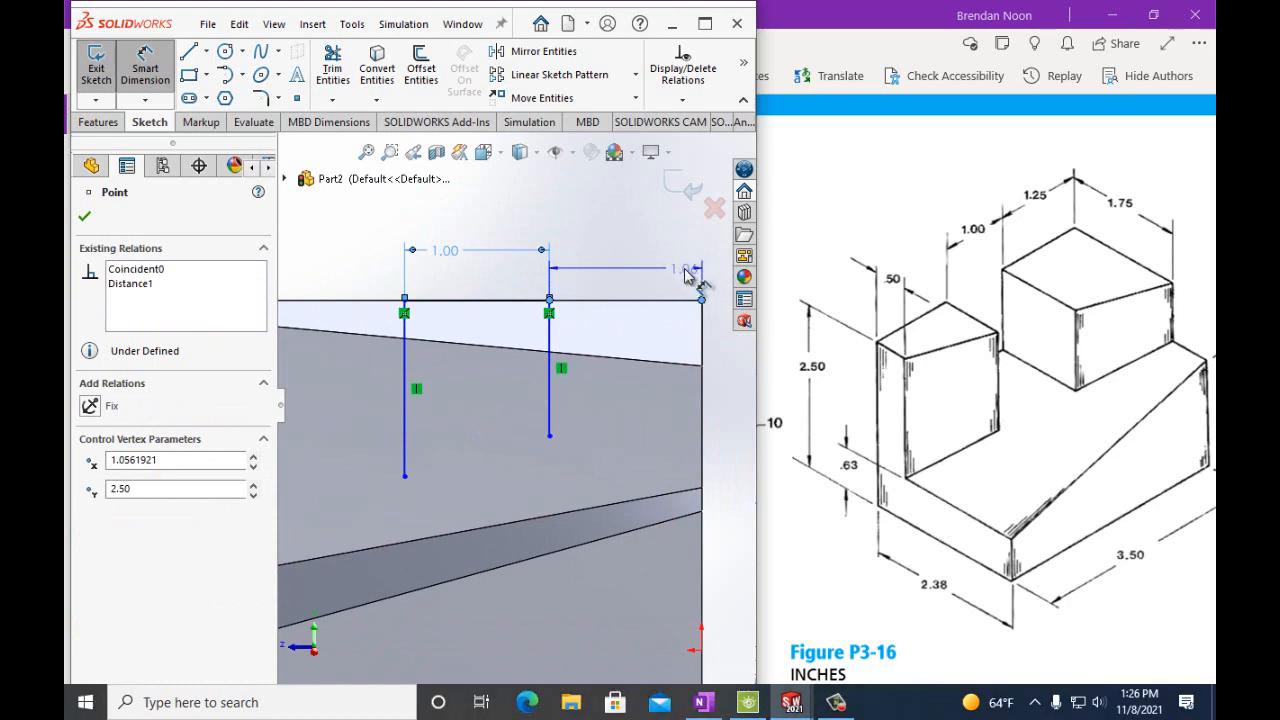
{"action": "left_click", "coordinate": [690, 272]}
{"action": "type", "text": "1."}
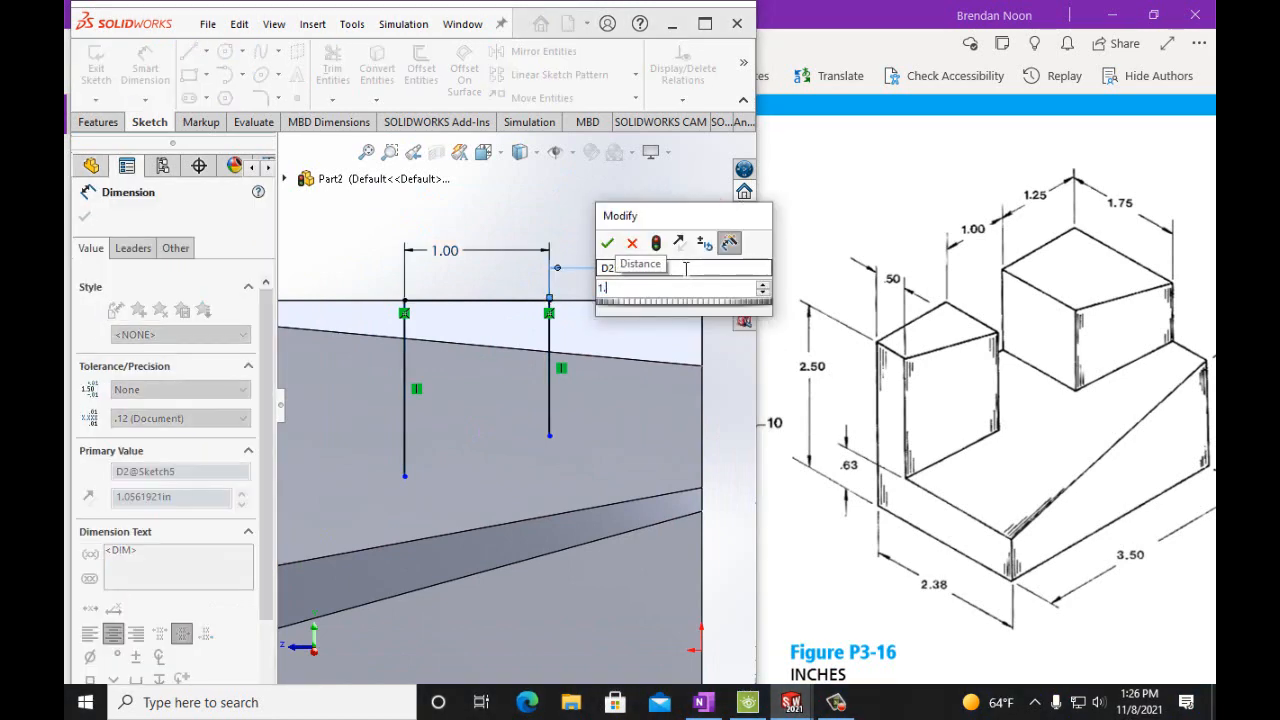
{"action": "type", "text": "25in"}
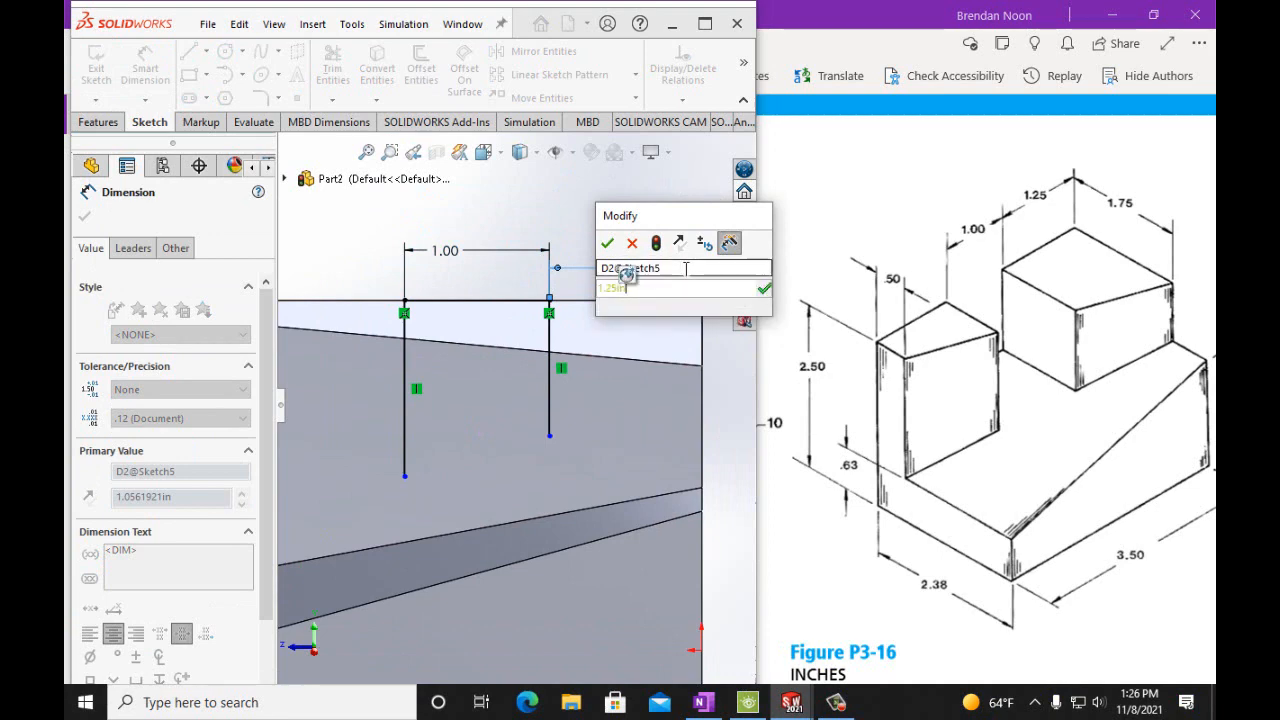
{"action": "left_click", "coordinate": [607, 243]}
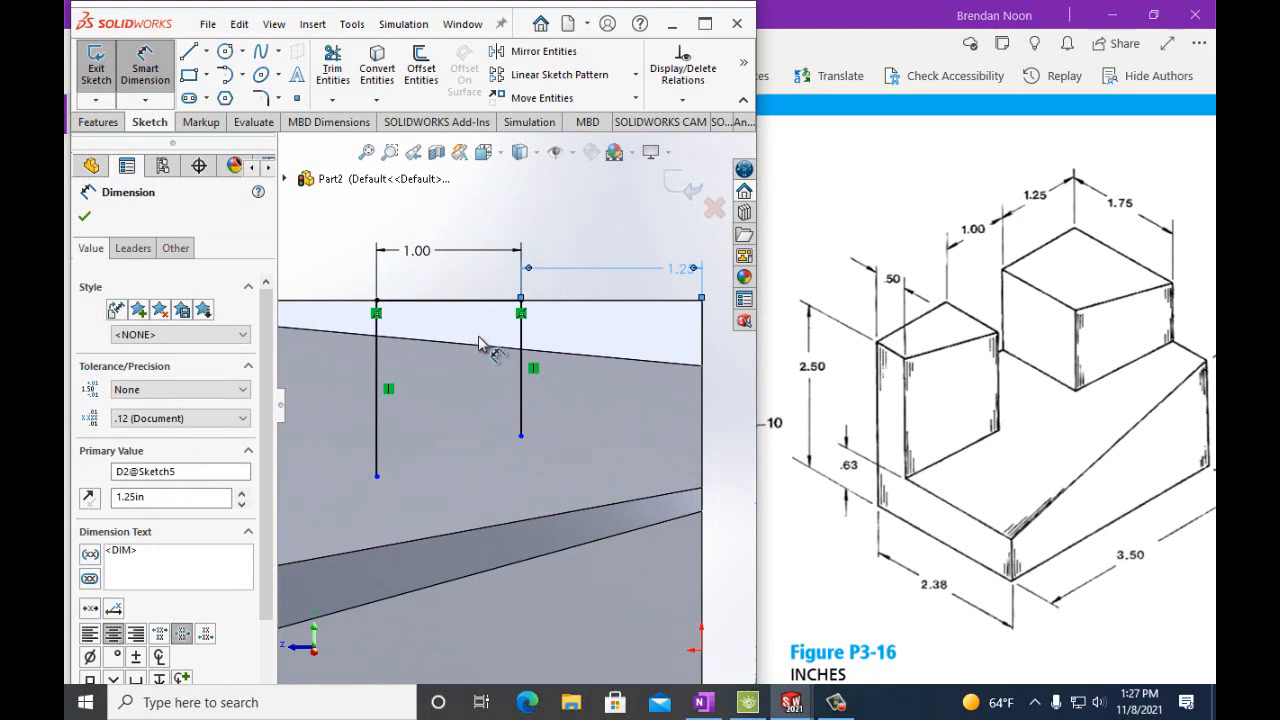
{"action": "key", "text": "Up"}
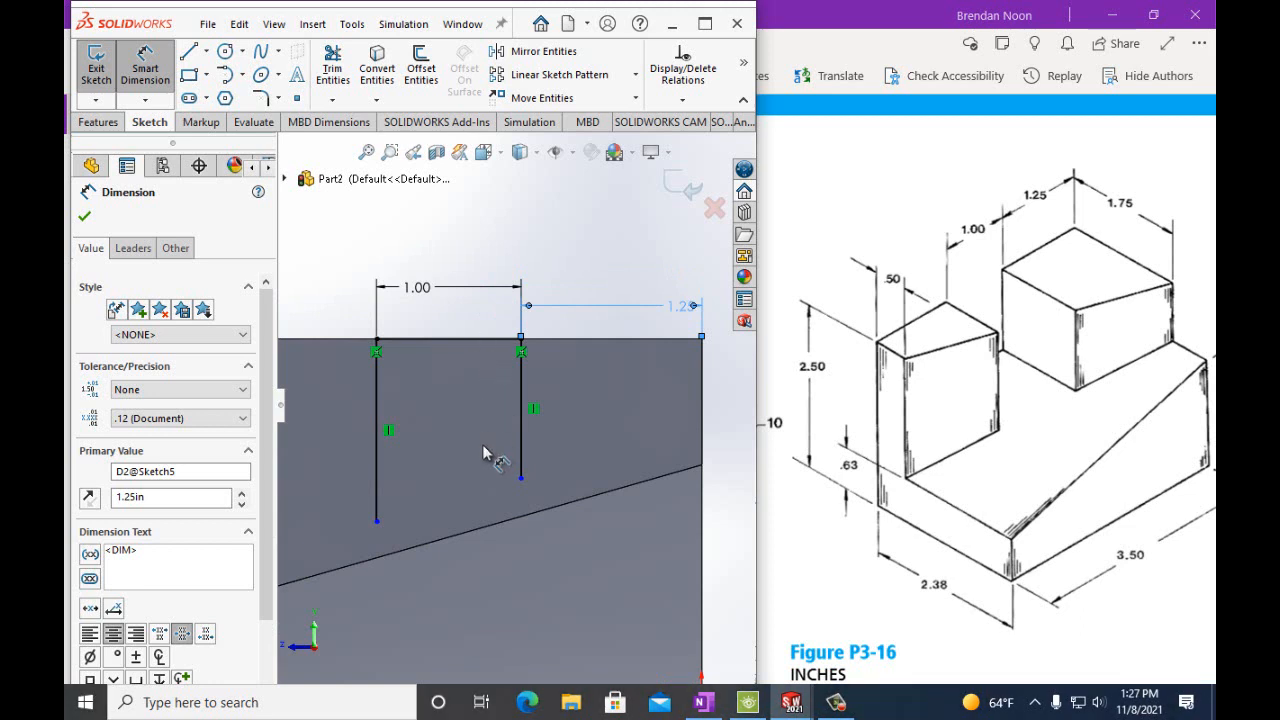
{"action": "scroll", "coordinate": [482, 444], "scroll_direction": "down", "scroll_amount": 1}
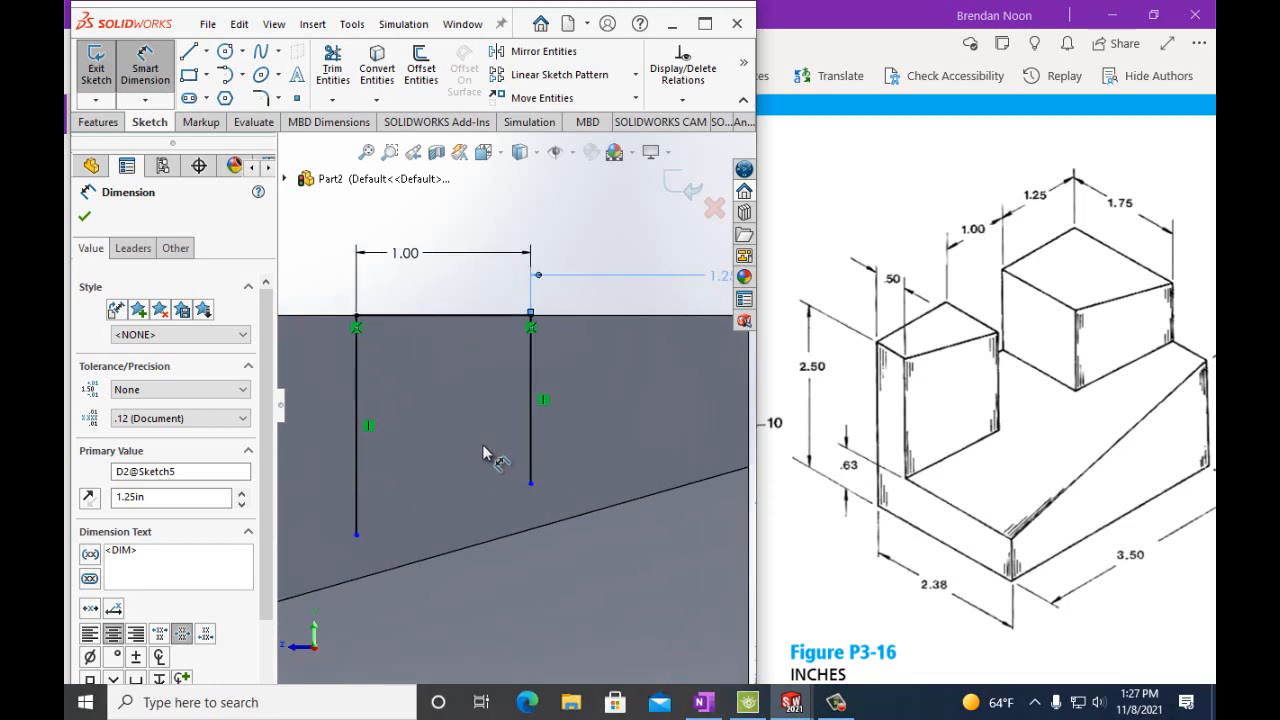
{"action": "scroll", "coordinate": [482, 444], "scroll_direction": "up", "scroll_amount": 3}
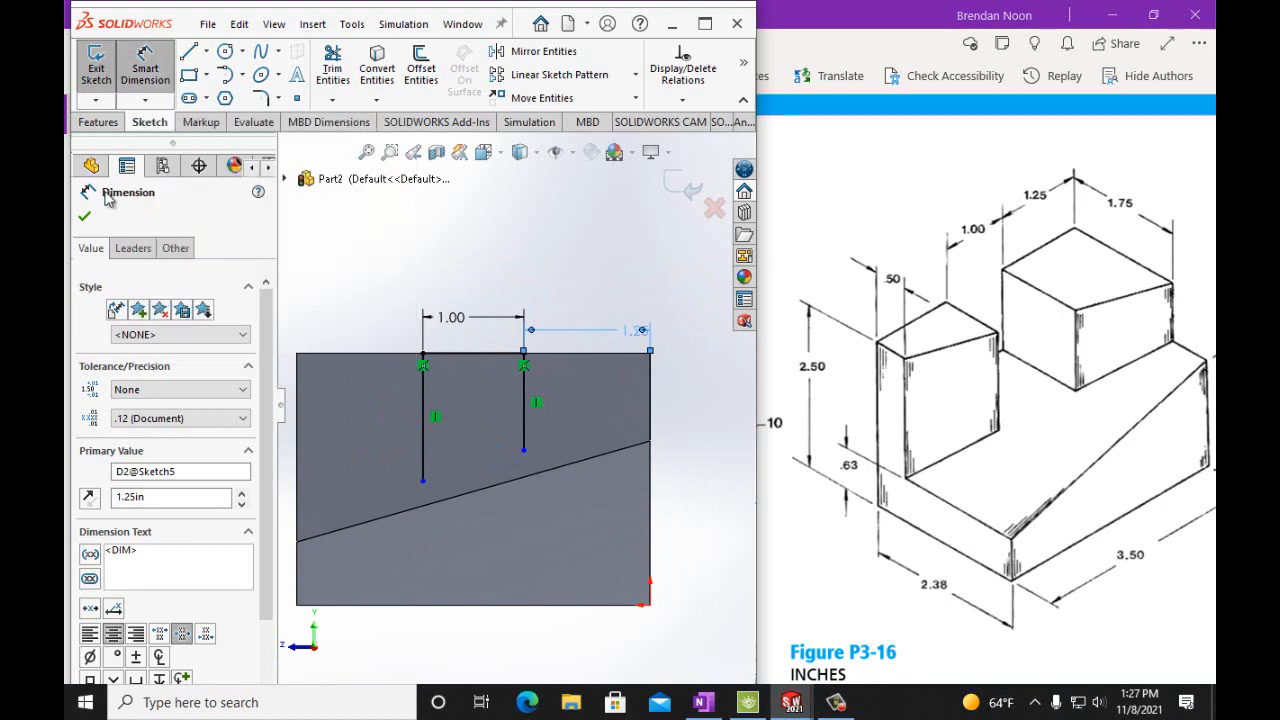
Close the notch profile with a line along the sloped edge and short vertical lines, about 0.26 in and 0.25 in, joining the existing verticals
{"action": "left_click", "coordinate": [85, 216]}
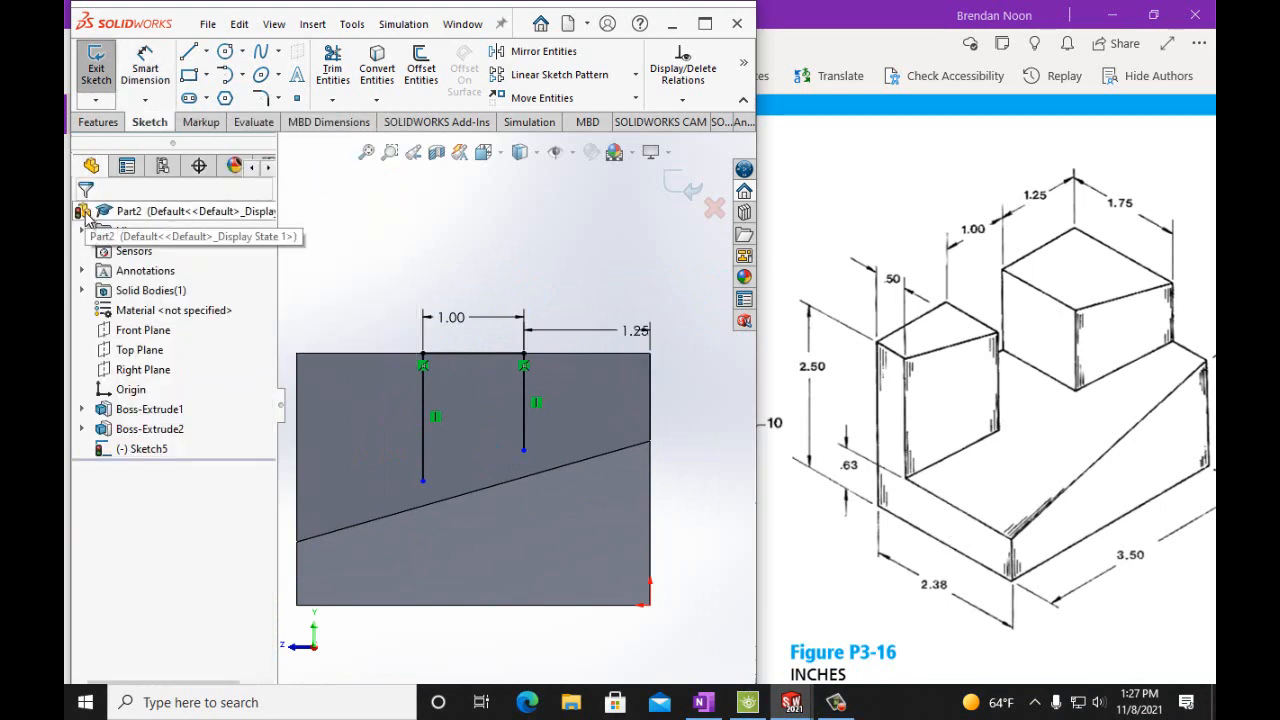
{"action": "left_click", "coordinate": [188, 51]}
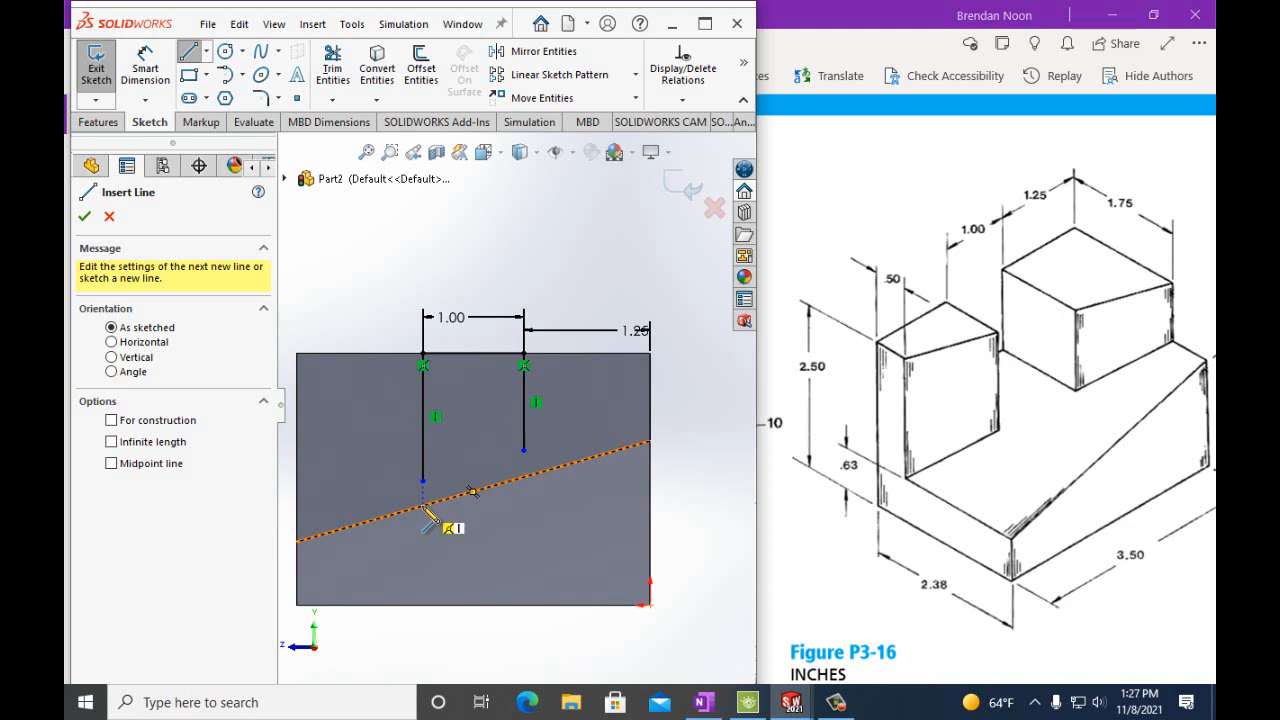
{"action": "left_click", "coordinate": [423, 506]}
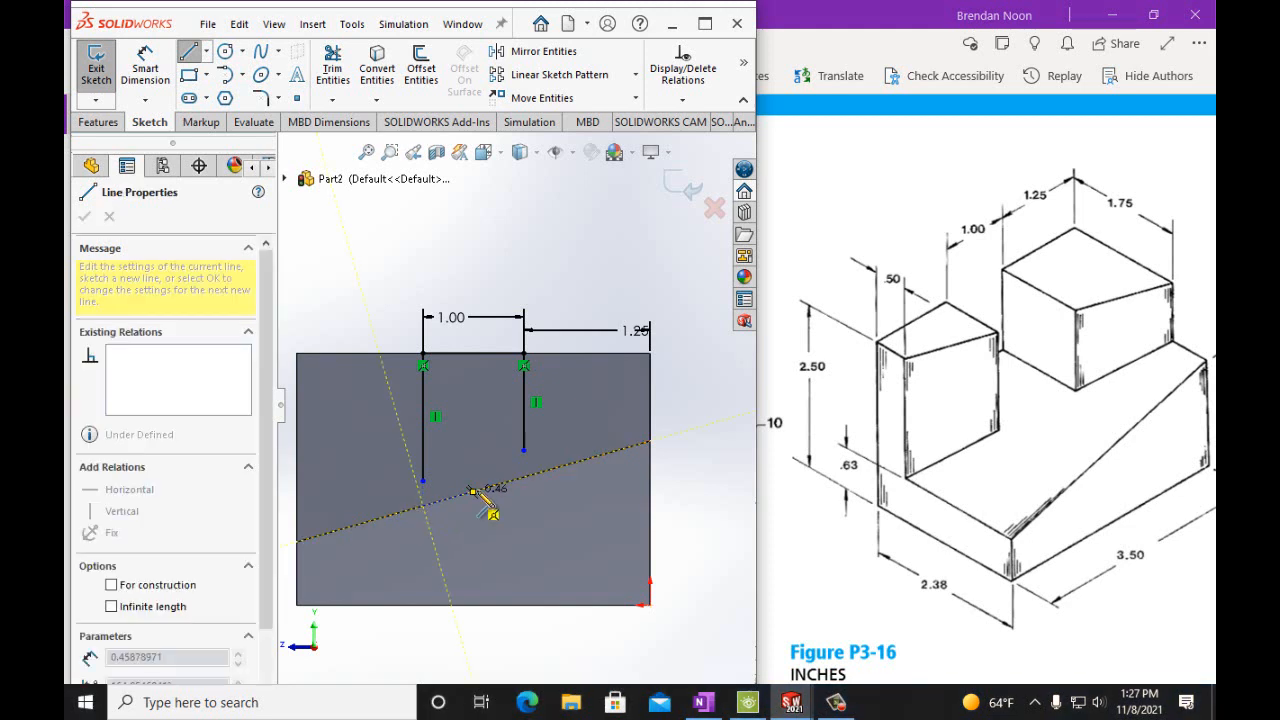
{"action": "left_click", "coordinate": [524, 478]}
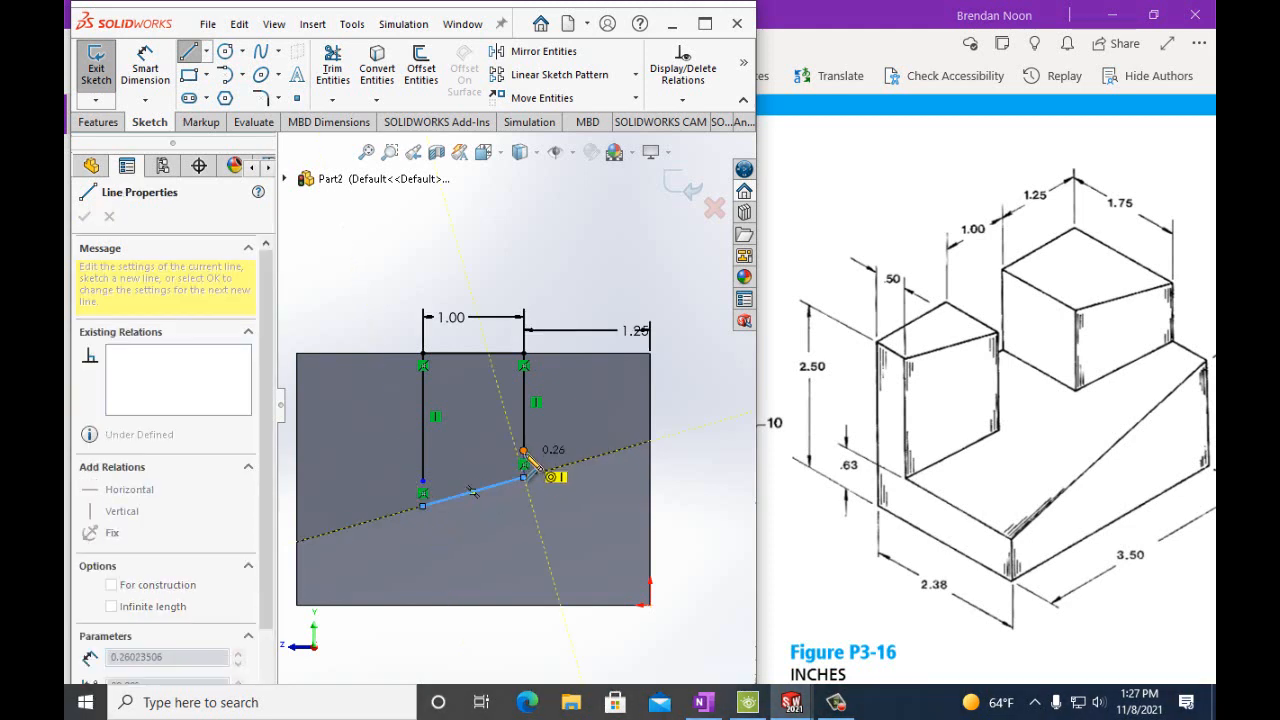
{"action": "double_click", "coordinate": [524, 451]}
{"action": "left_click", "coordinate": [426, 508]}
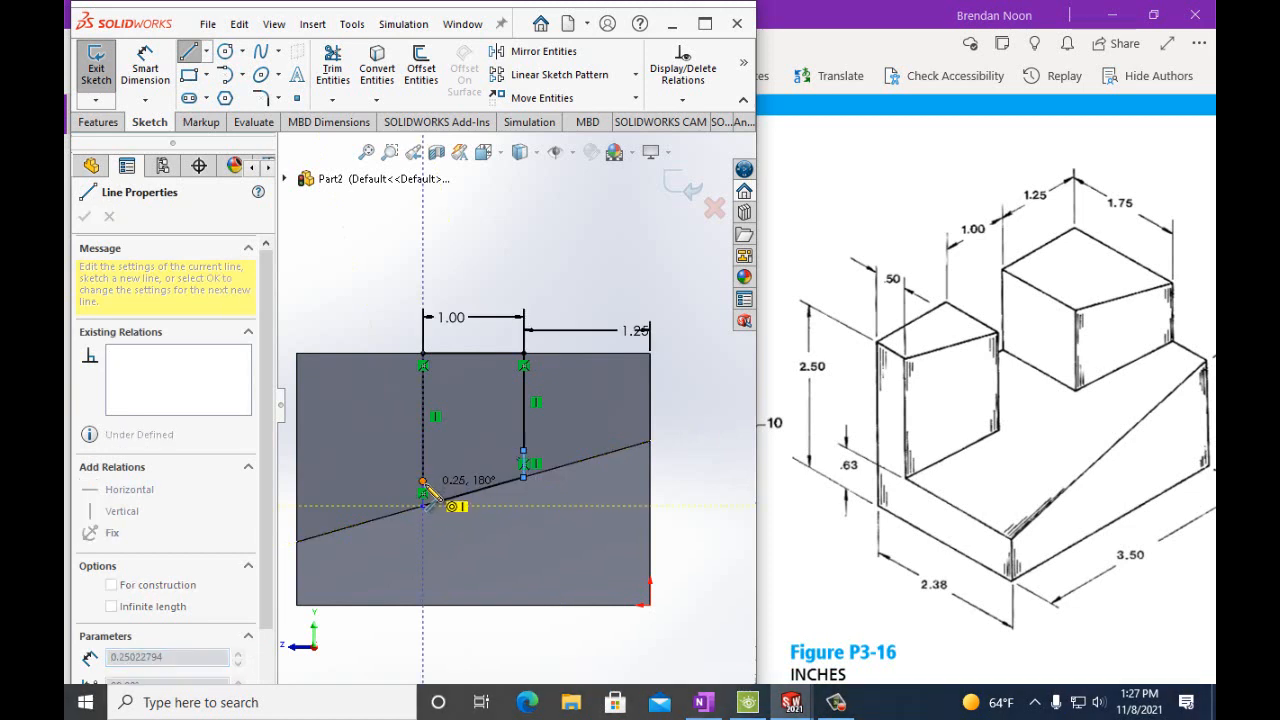
{"action": "double_click", "coordinate": [423, 503]}
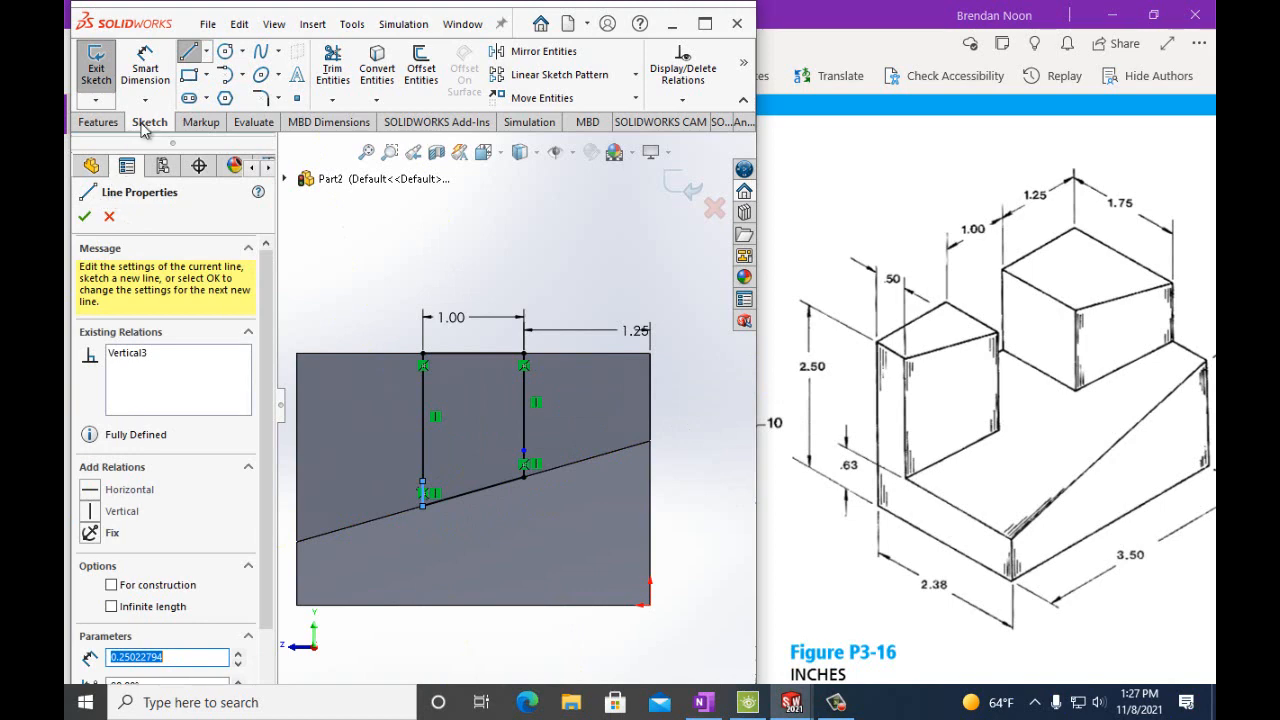
Cut the closed notch profile with an Extruded Cut set to Through All, separating the two raised blocks
{"action": "left_click", "coordinate": [98, 121]}
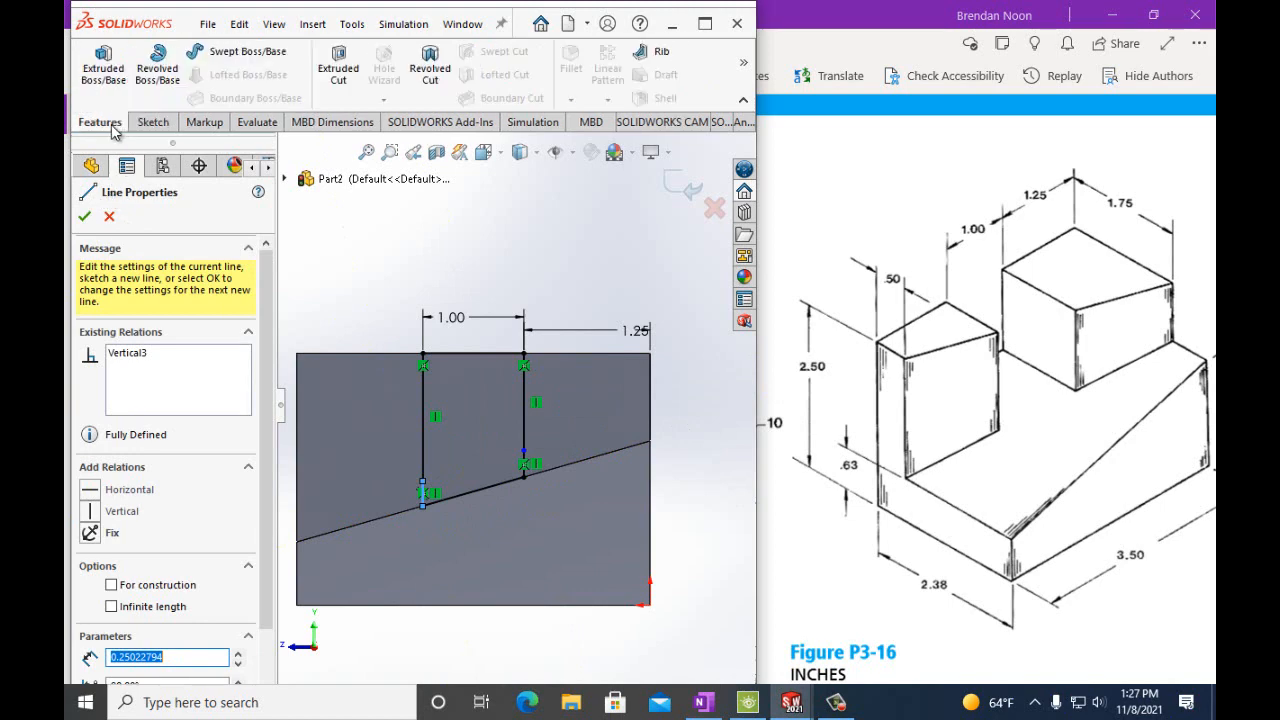
{"action": "left_click", "coordinate": [338, 72]}
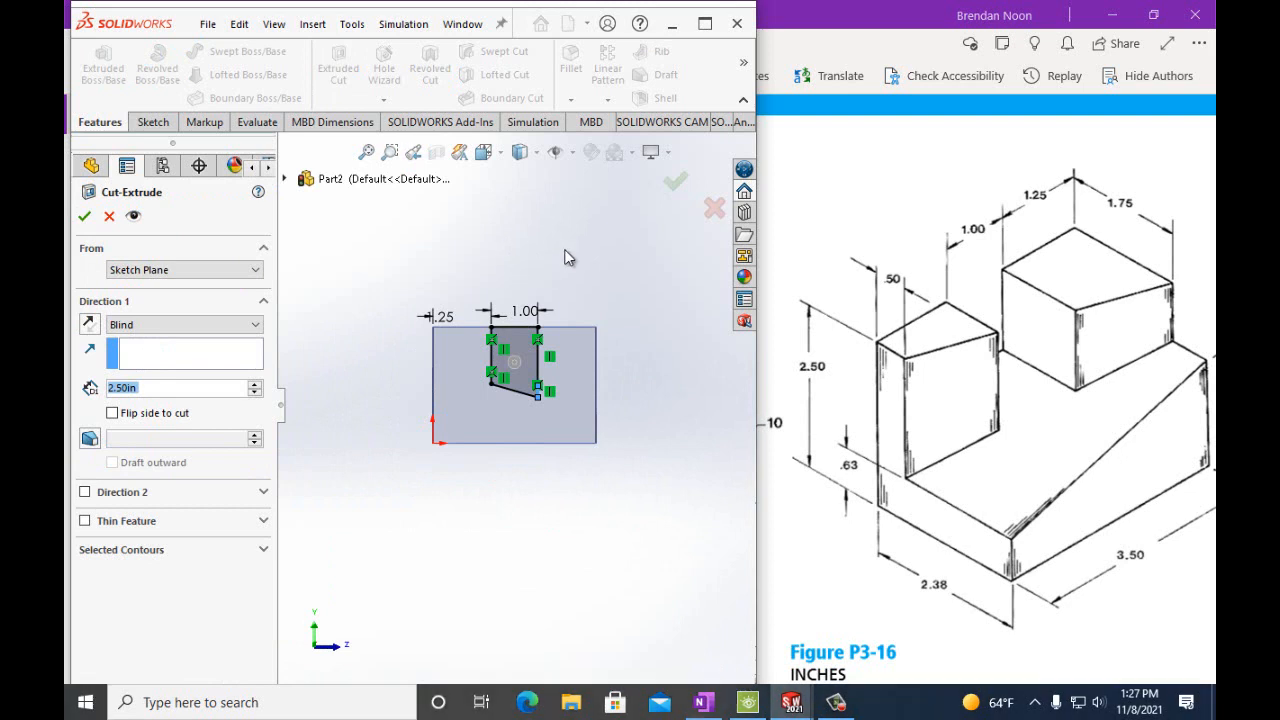
{"action": "left_click", "coordinate": [256, 326]}
{"action": "left_click", "coordinate": [236, 353]}
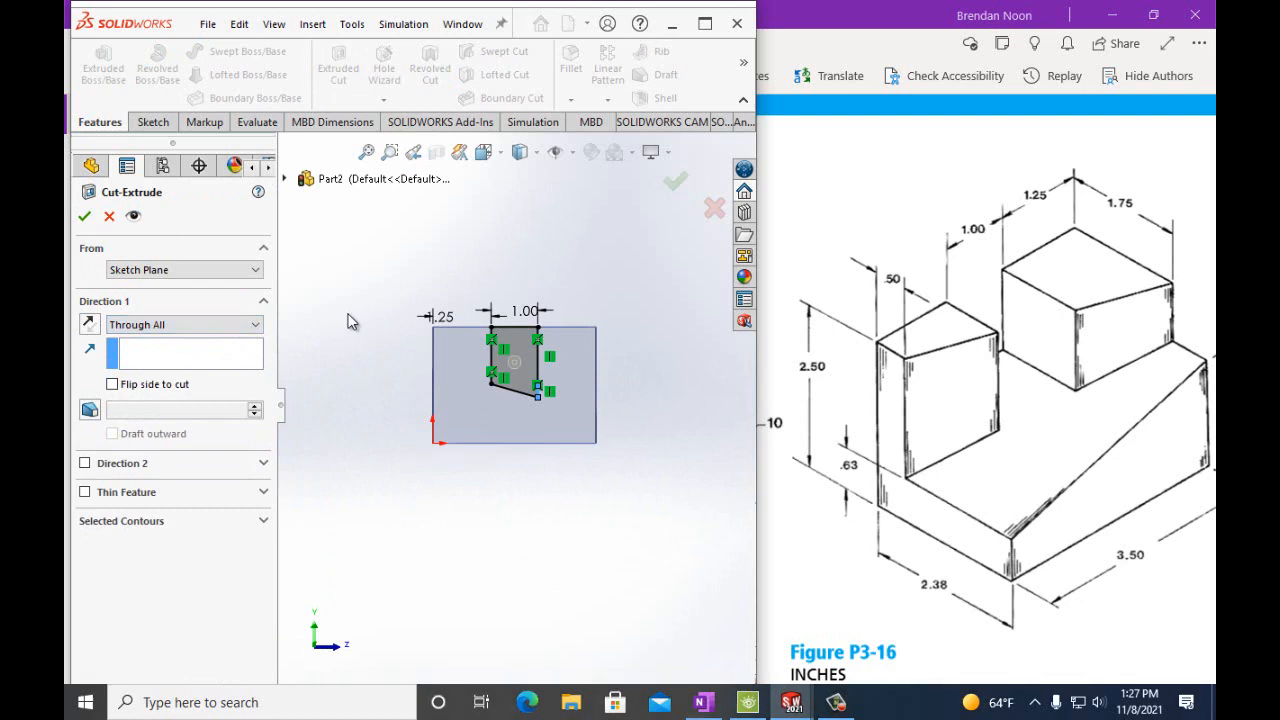
{"action": "key", "text": "Right"}
{"action": "key", "text": "Right"}
{"action": "key", "text": "Right"}
{"action": "key", "text": "Right"}
{"action": "key", "text": "Right"}
{"action": "key", "text": "Right"}
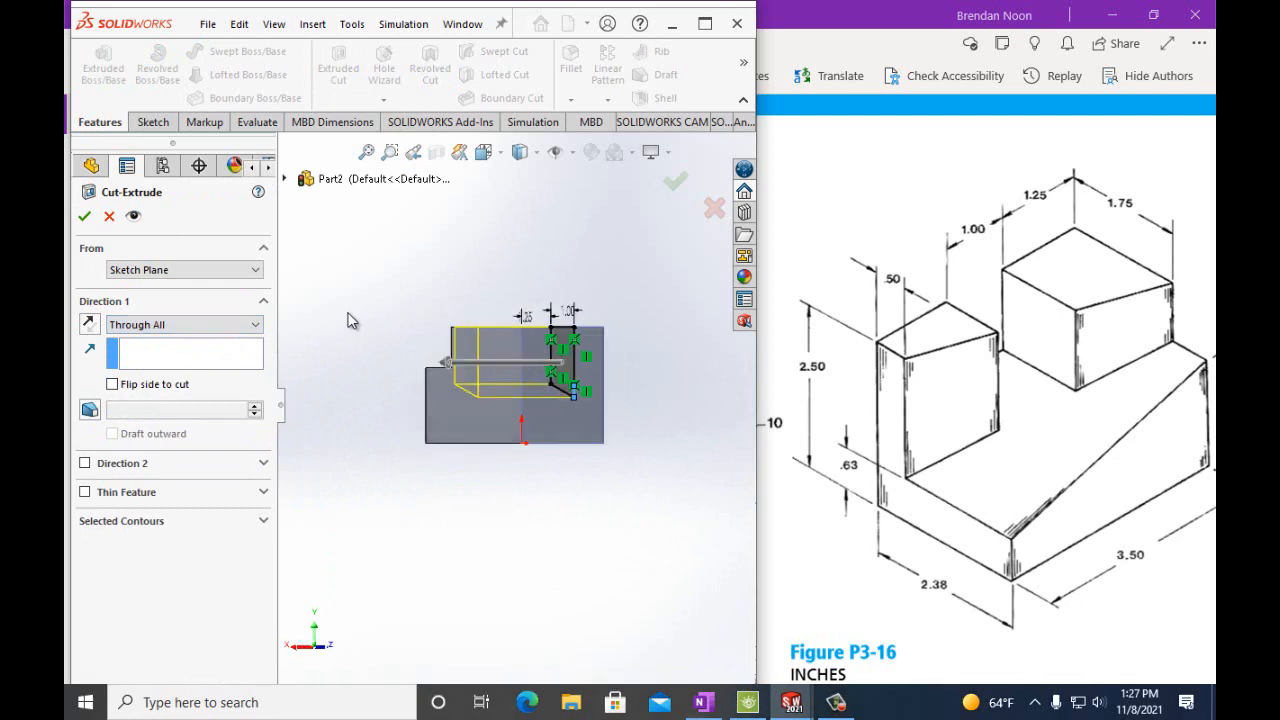
{"action": "key", "text": "Right"}
{"action": "key", "text": "Right"}
{"action": "key", "text": "Right"}
{"action": "key", "text": "Right"}
{"action": "key", "text": "Right"}
{"action": "key", "text": "Right"}
{"action": "key", "text": "Right"}
{"action": "key", "text": "Right"}
{"action": "key", "text": "Right"}
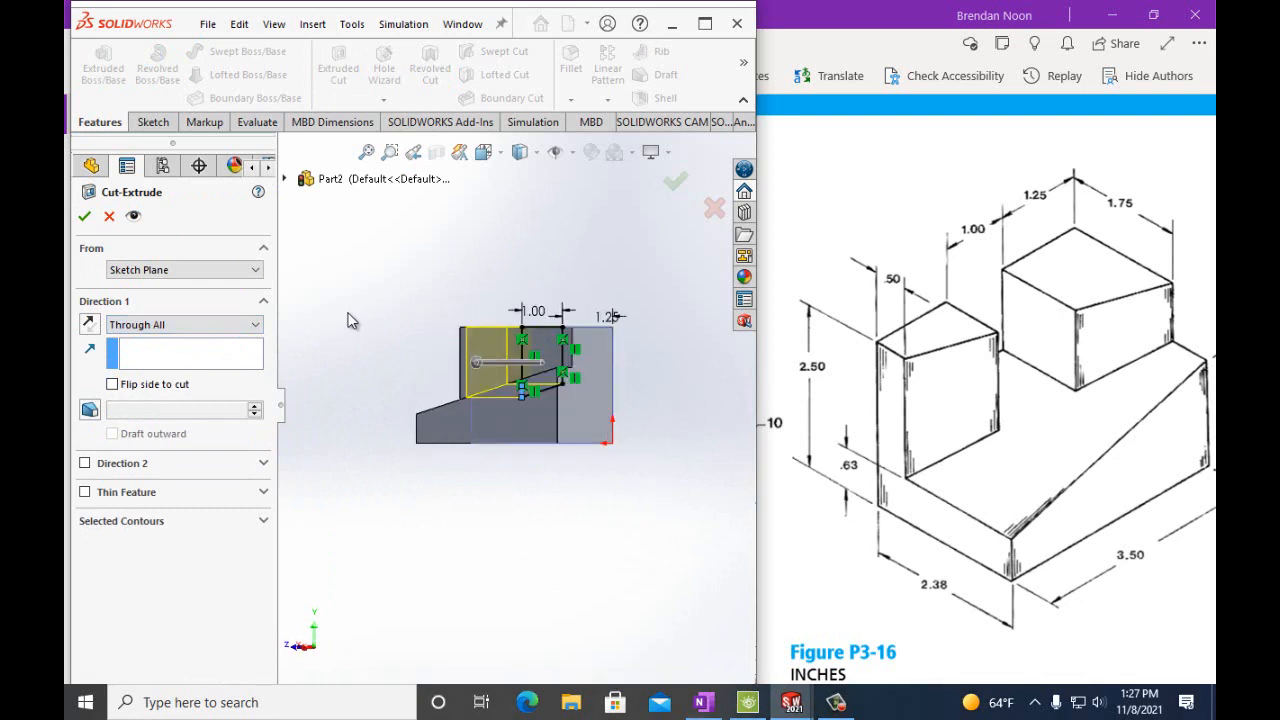
{"action": "key", "text": "Right"}
{"action": "key", "text": "Right"}
{"action": "key", "text": "Right"}
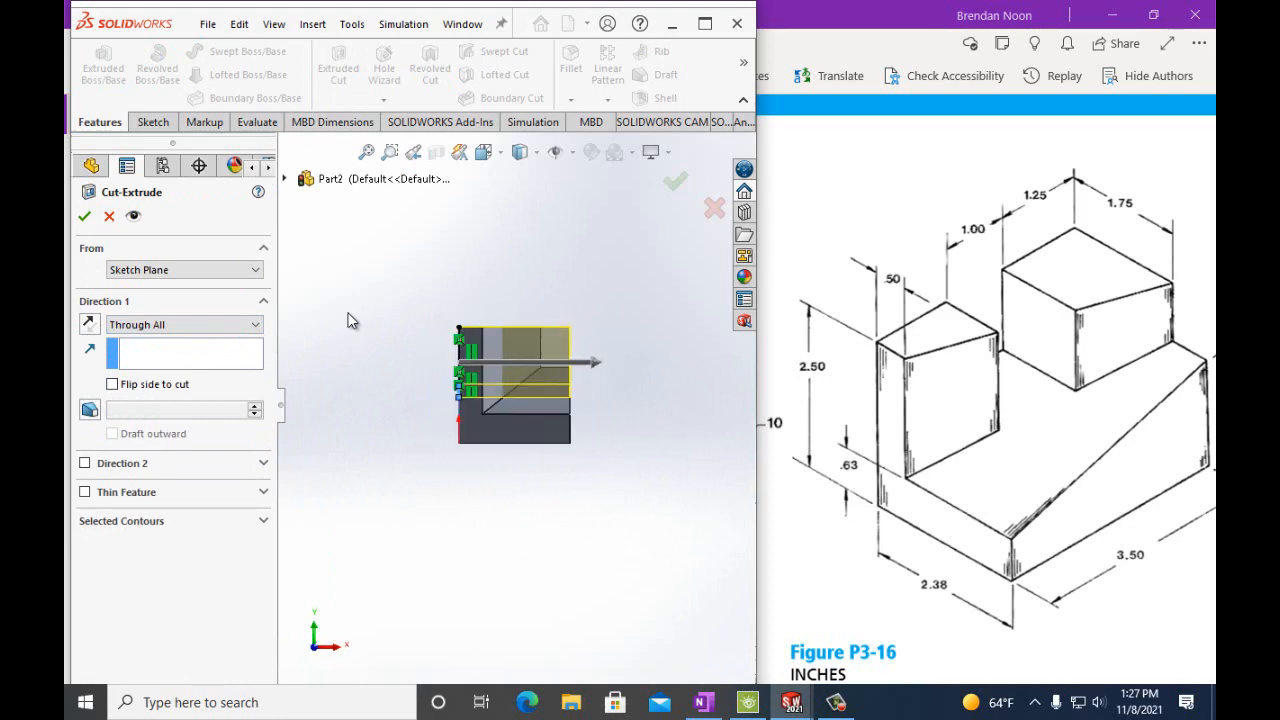
{"action": "left_click", "coordinate": [84, 216]}
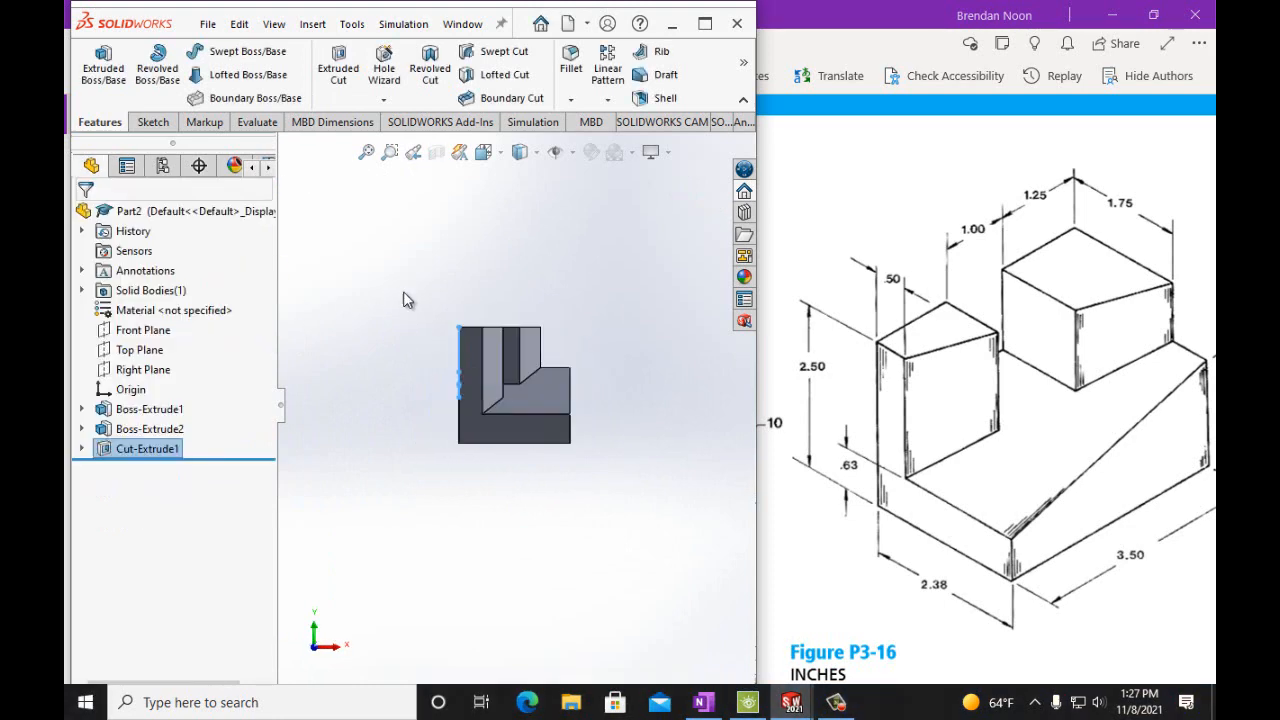
Save the finished part under the file name PartP3-16
{"action": "key", "text": "ctrl+7"}
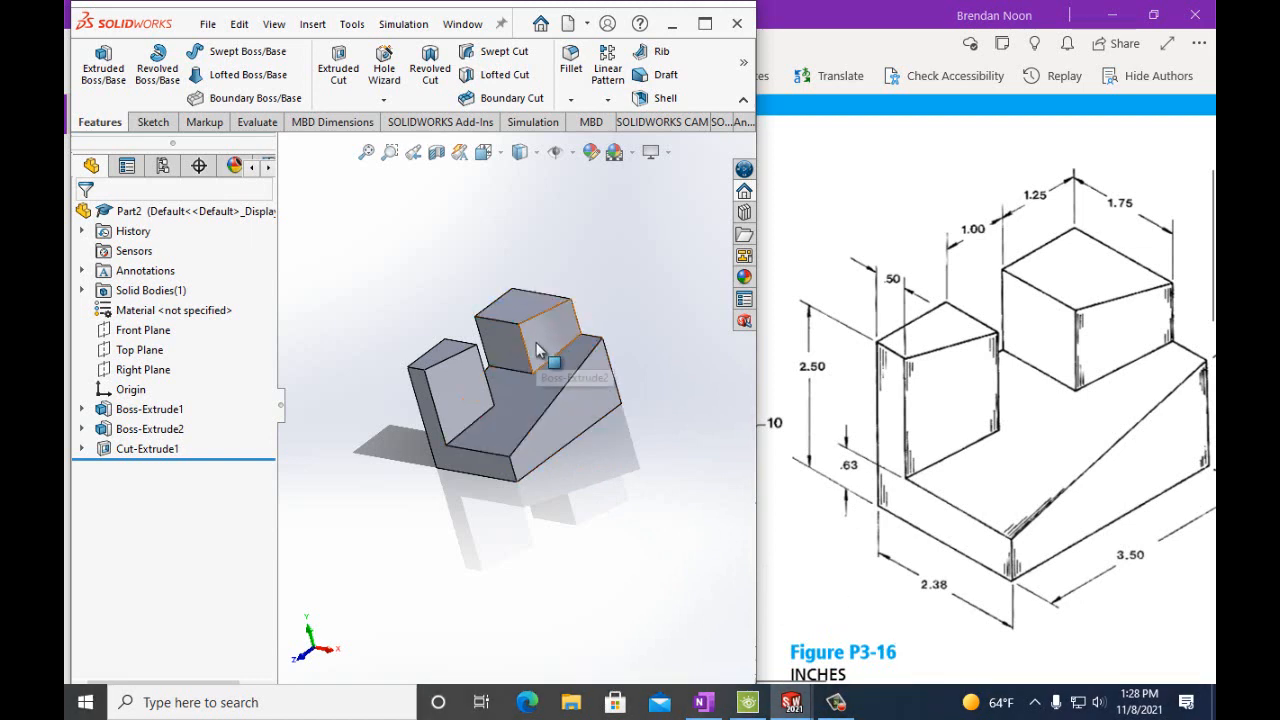
{"action": "key", "text": "Up"}
{"action": "key", "text": "Up"}
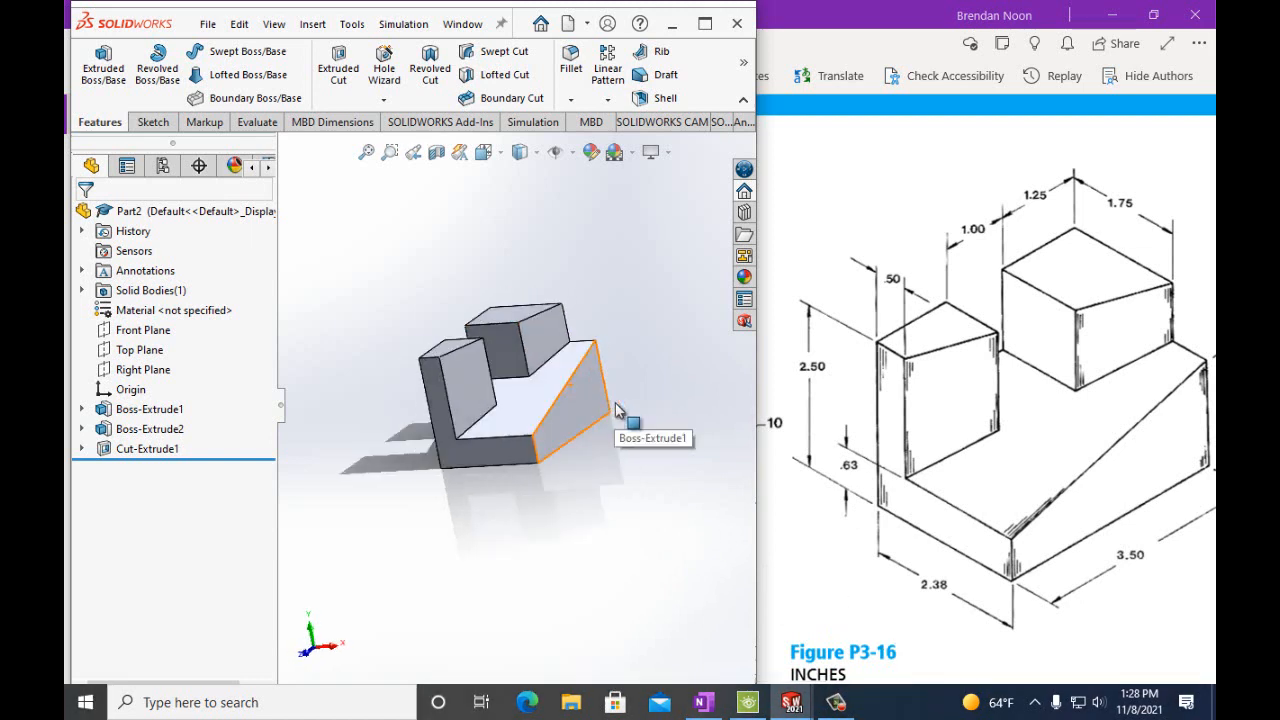
{"action": "left_click", "coordinate": [483, 152]}
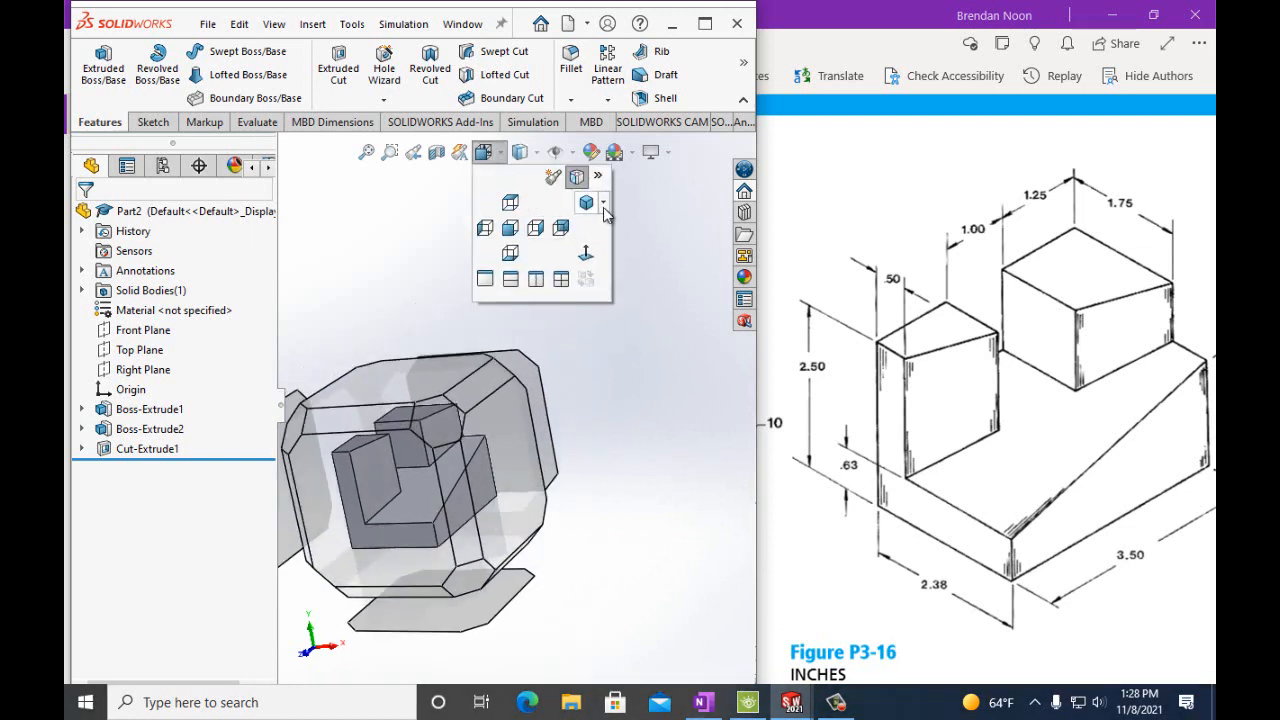
{"action": "left_click", "coordinate": [603, 220]}
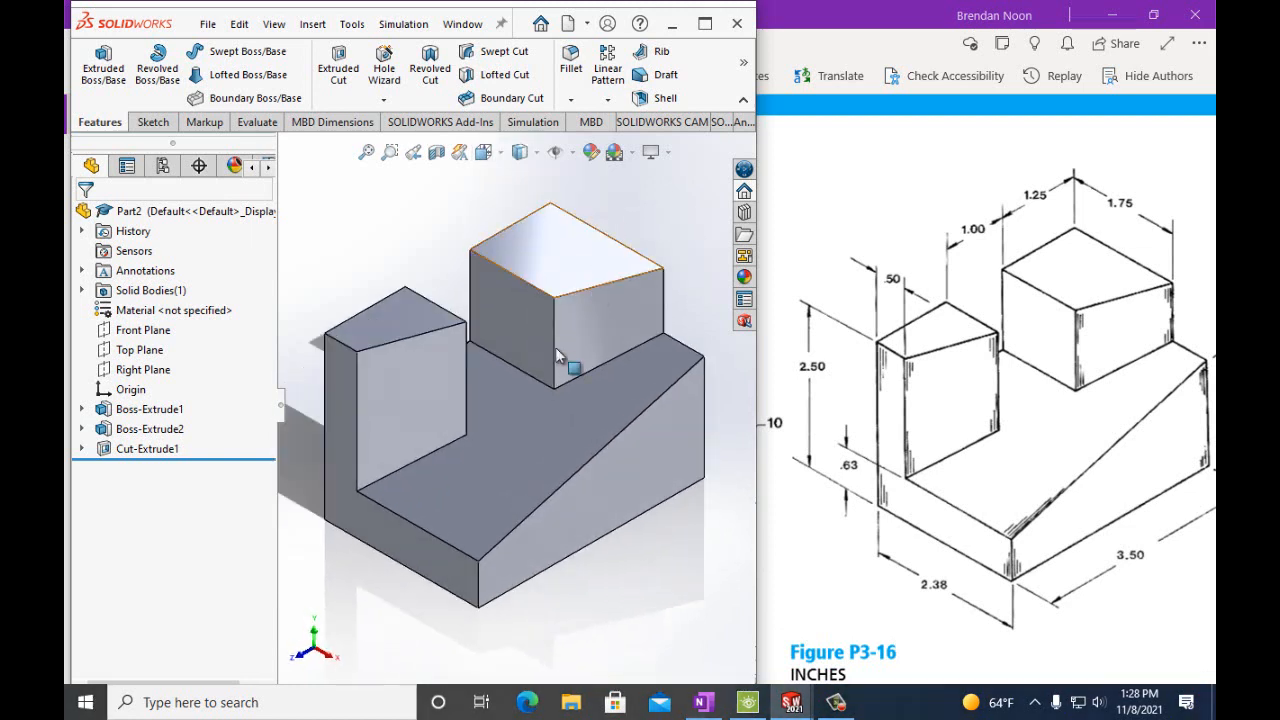
{"action": "left_click", "coordinate": [207, 23]}
{"action": "left_click", "coordinate": [246, 245]}
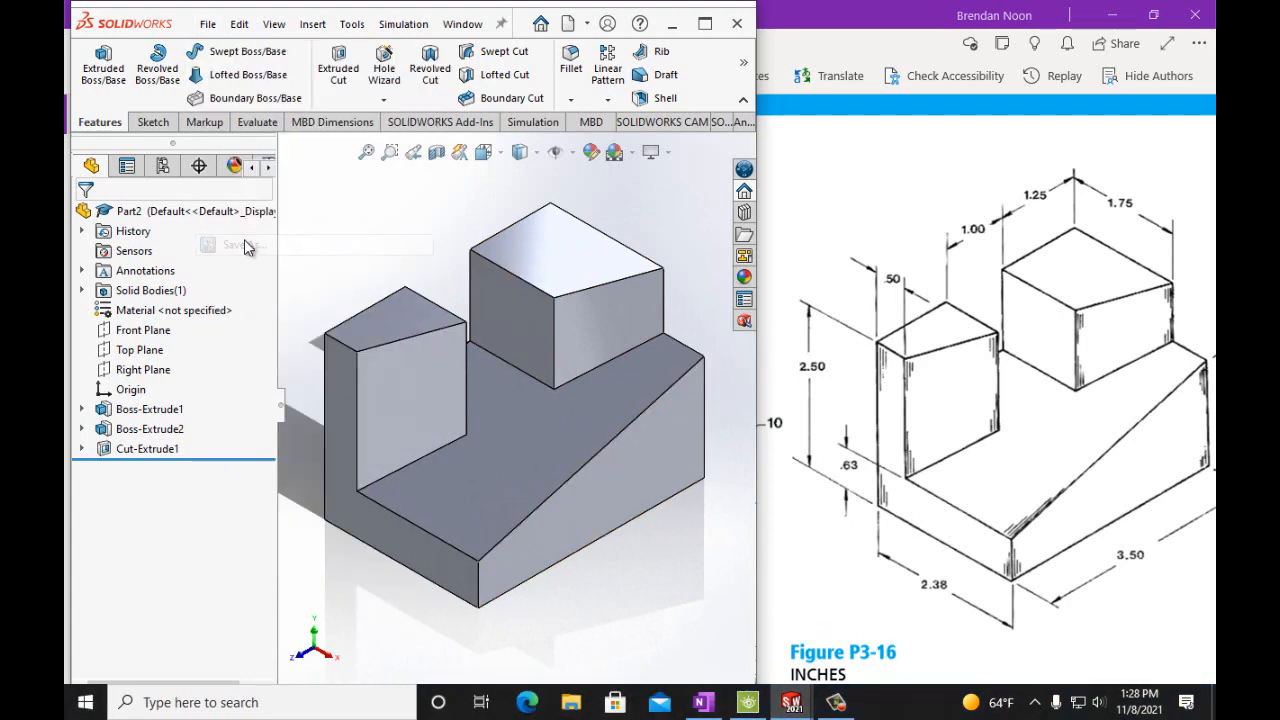
{"action": "left_click", "coordinate": [524, 484]}
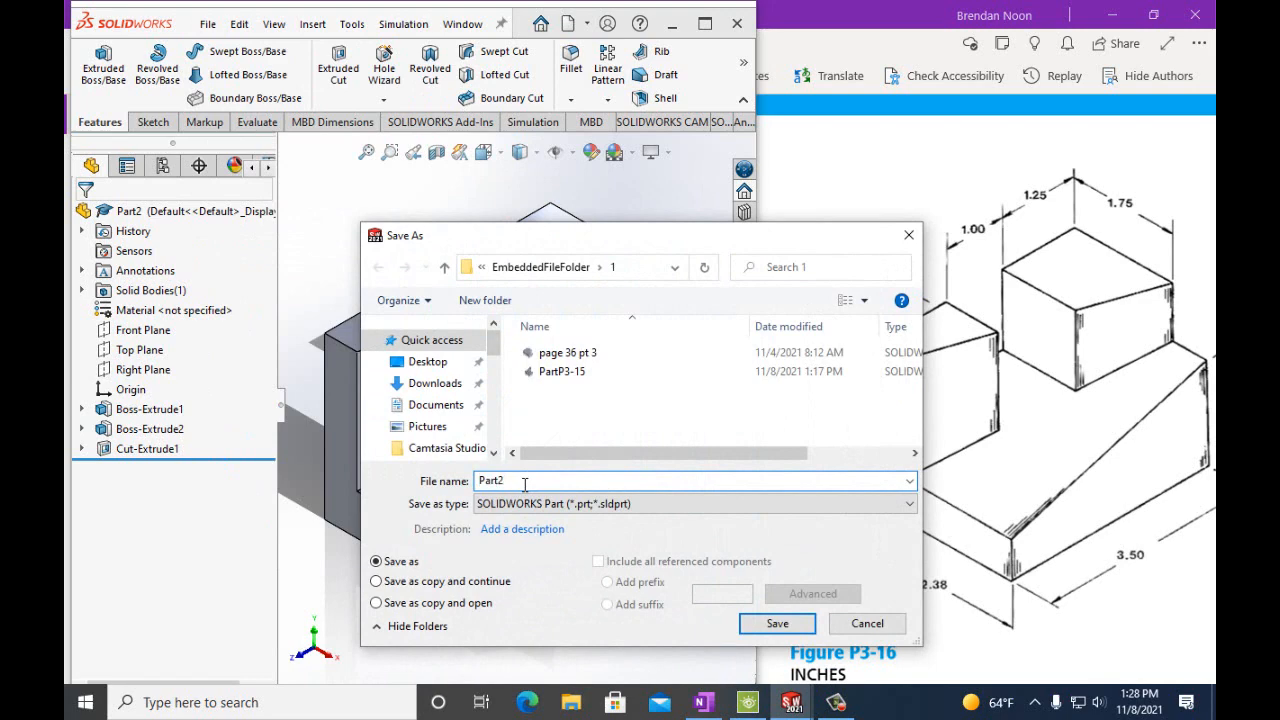
{"action": "key", "text": "BackSpace"}
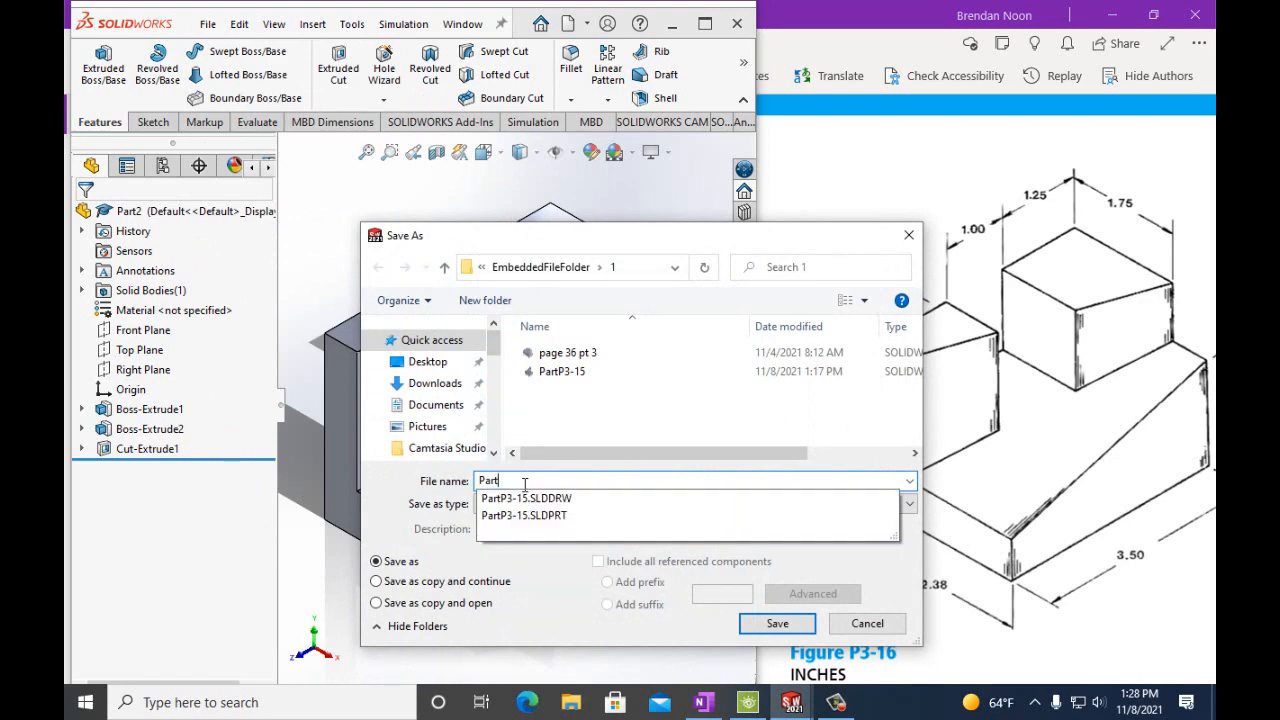
{"action": "type", "text": "P3-16"}
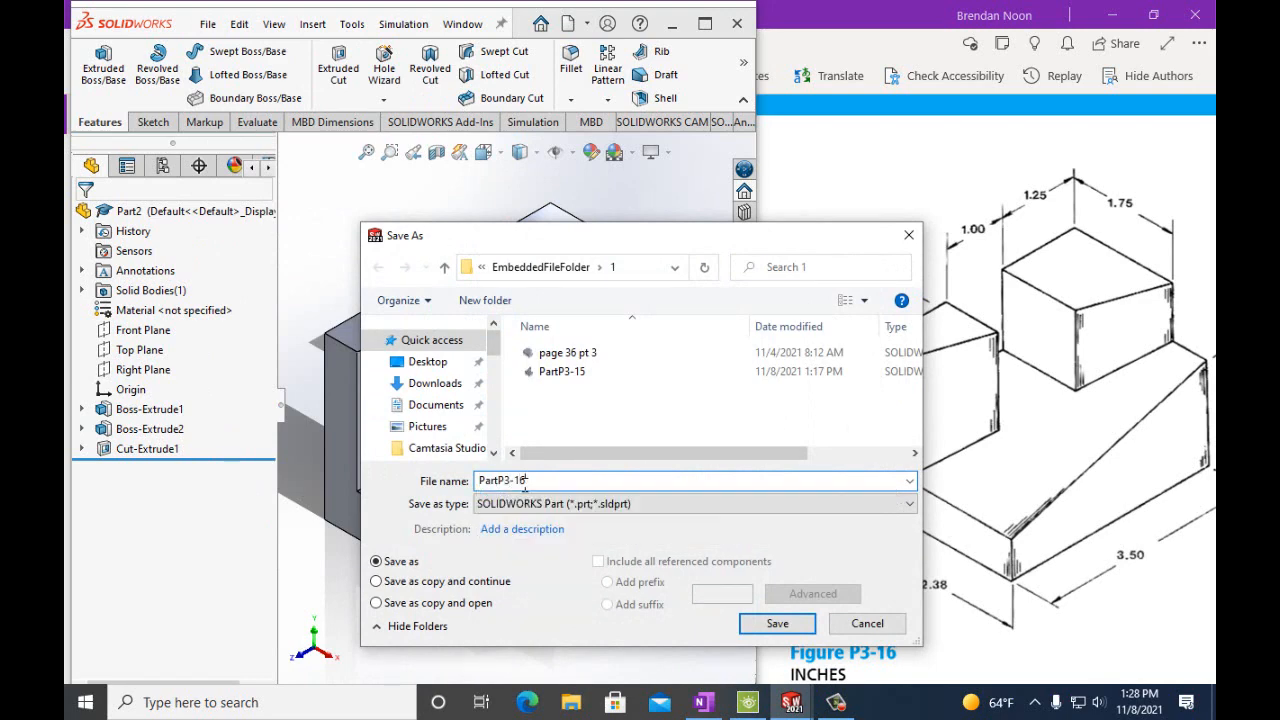
{"action": "left_click", "coordinate": [778, 624]}
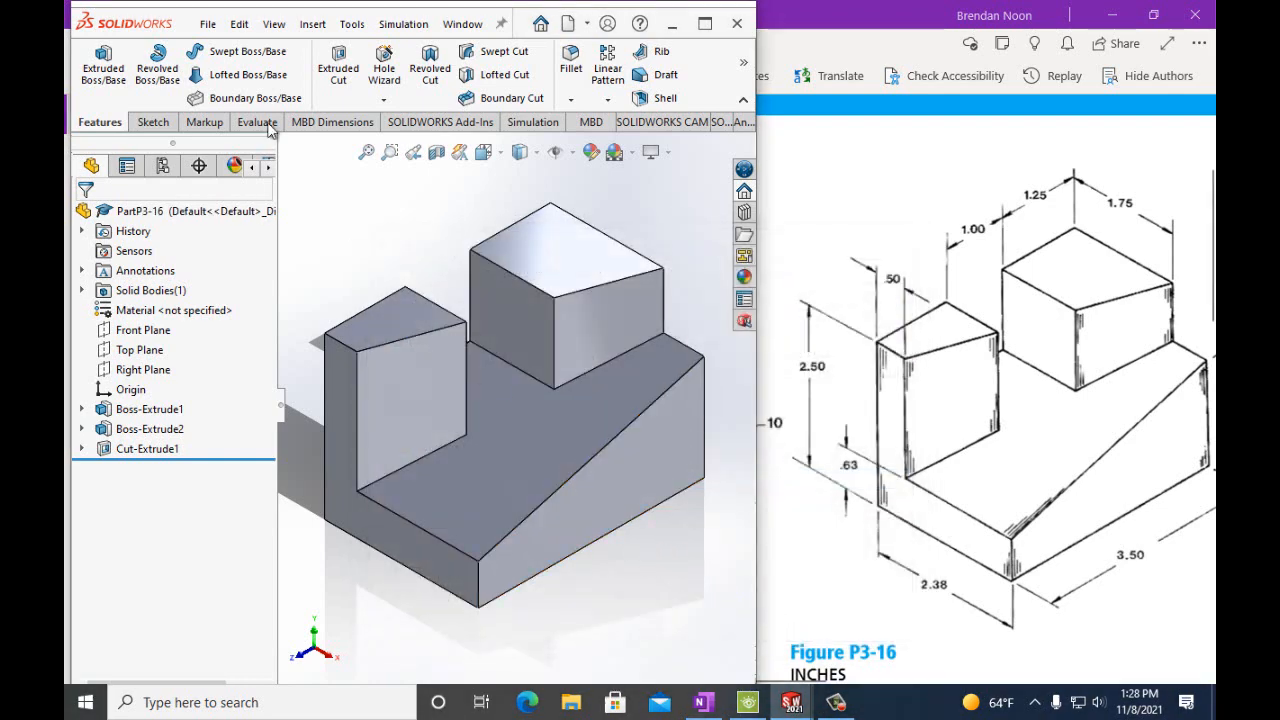
Create a drawing from the part on an A (ANSI) Landscape sheet in a maximized window
{"action": "left_click", "coordinate": [208, 23]}
{"action": "left_click", "coordinate": [229, 163]}
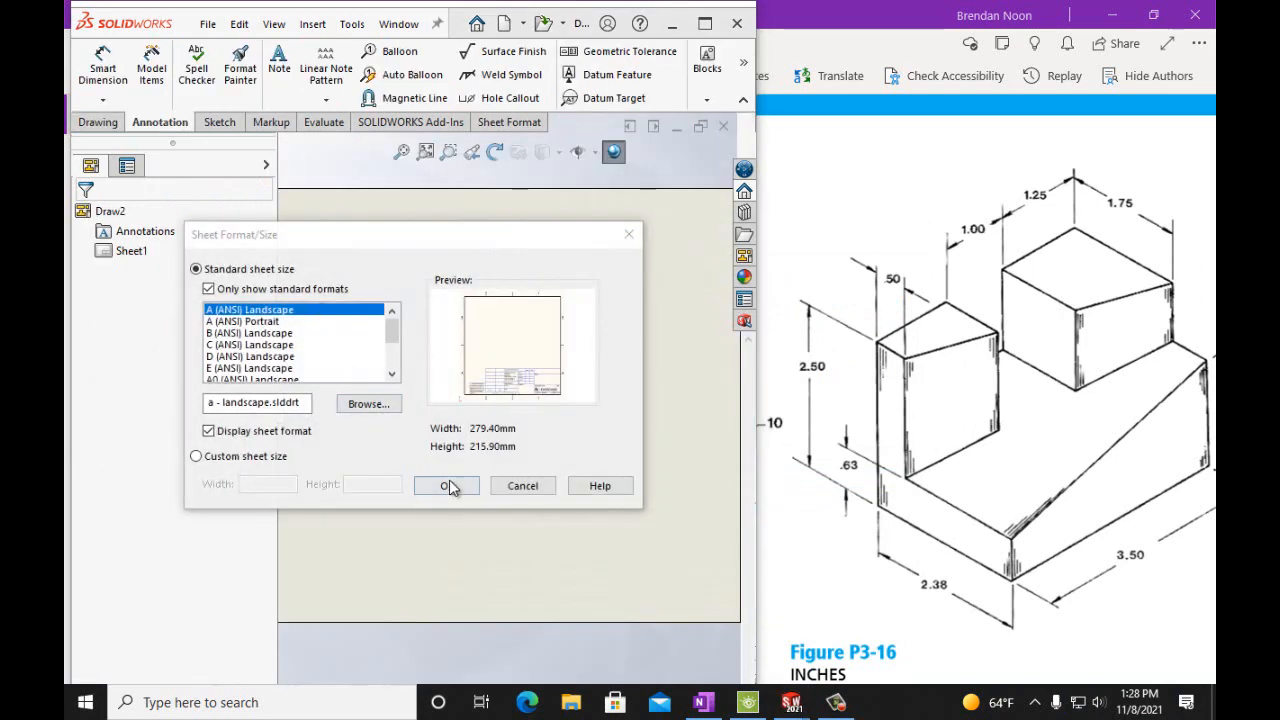
{"action": "left_click", "coordinate": [447, 486]}
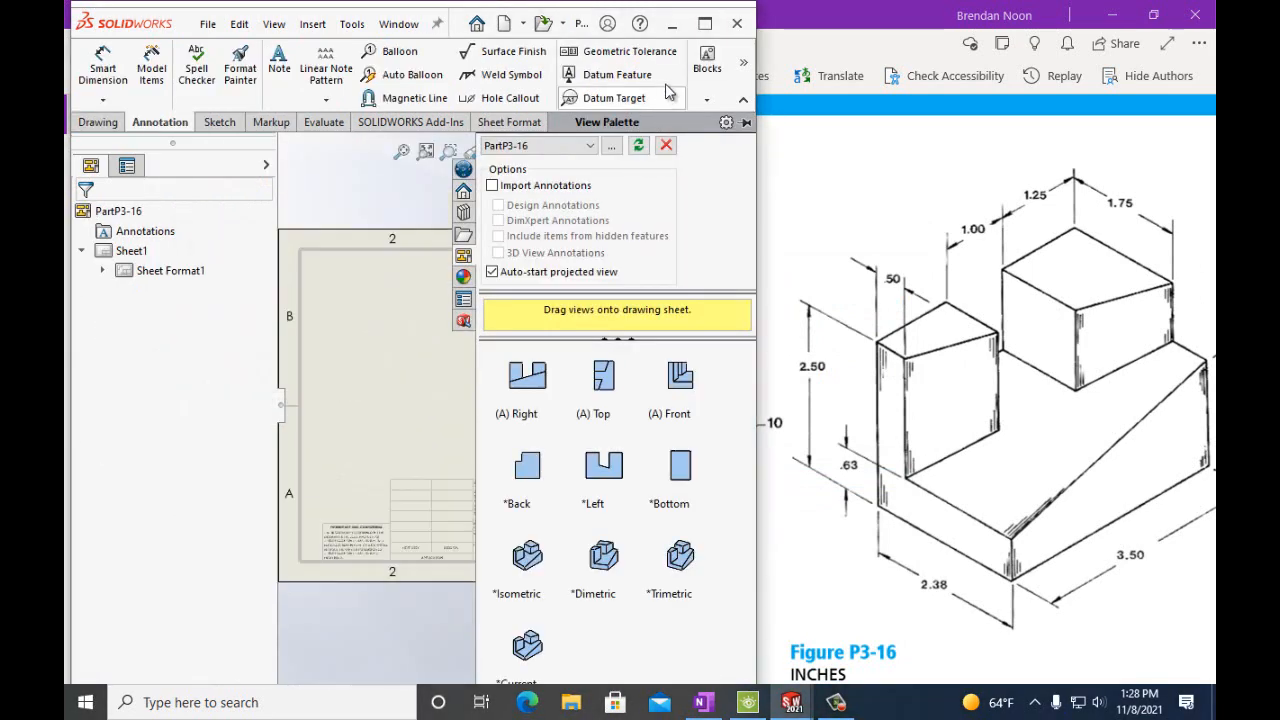
{"action": "left_click", "coordinate": [705, 23]}
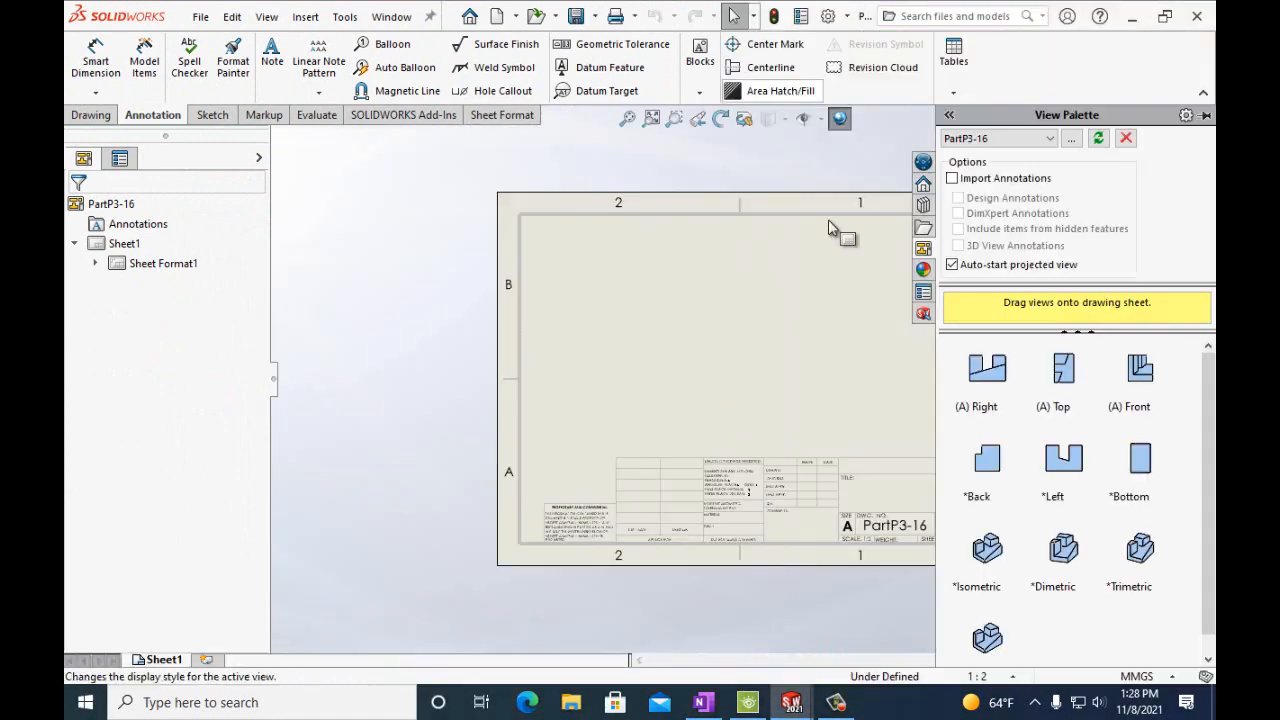
Place the part's isometric view mid-sheet, displayed shaded with edges at a custom scale of 1:1
{"action": "left_click_drag", "start_coordinate": [988, 549], "coordinate": [743, 358]}
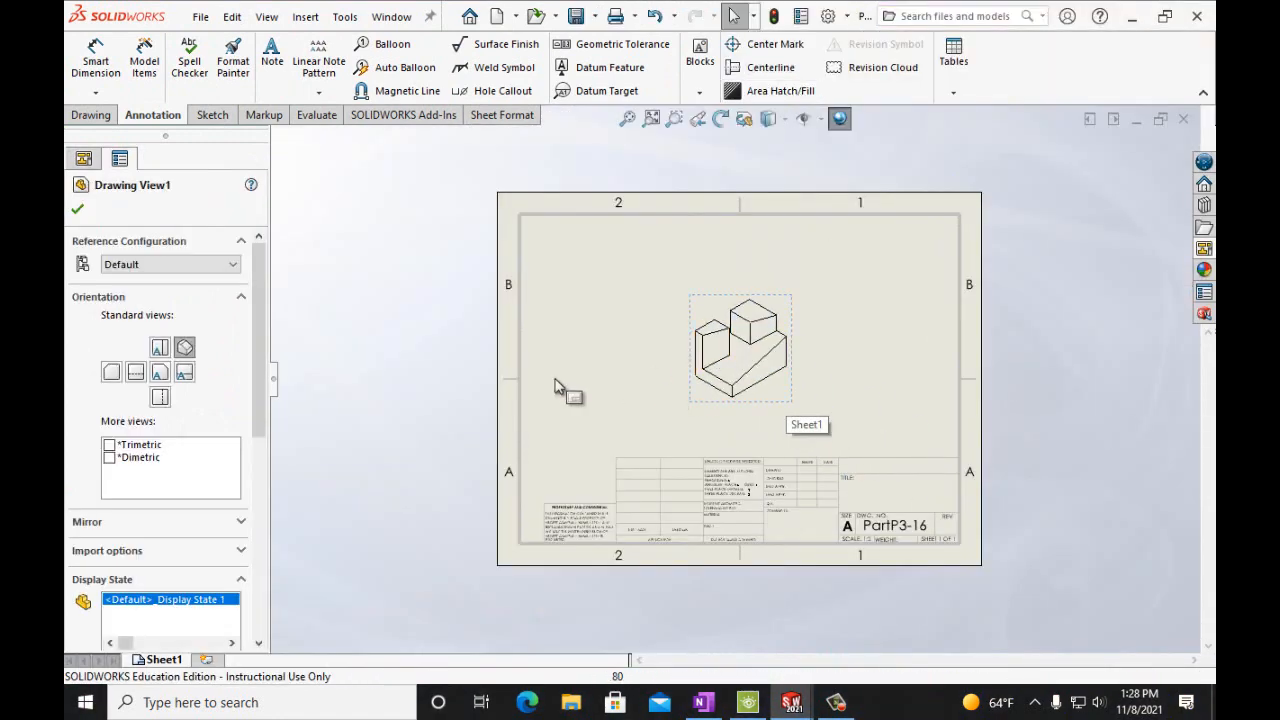
{"action": "left_click_drag", "start_coordinate": [260, 392], "coordinate": [259, 543]}
{"action": "left_click", "coordinate": [181, 492]}
{"action": "left_click", "coordinate": [107, 500]}
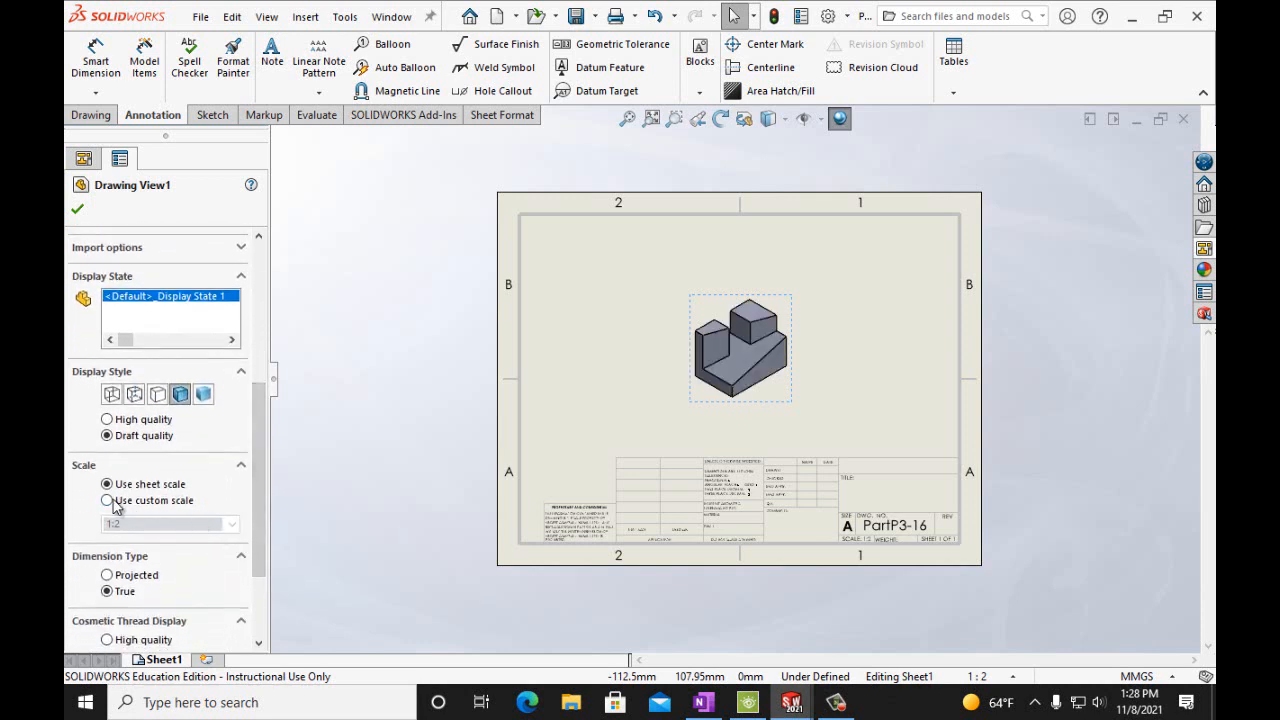
{"action": "left_click", "coordinate": [231, 523]}
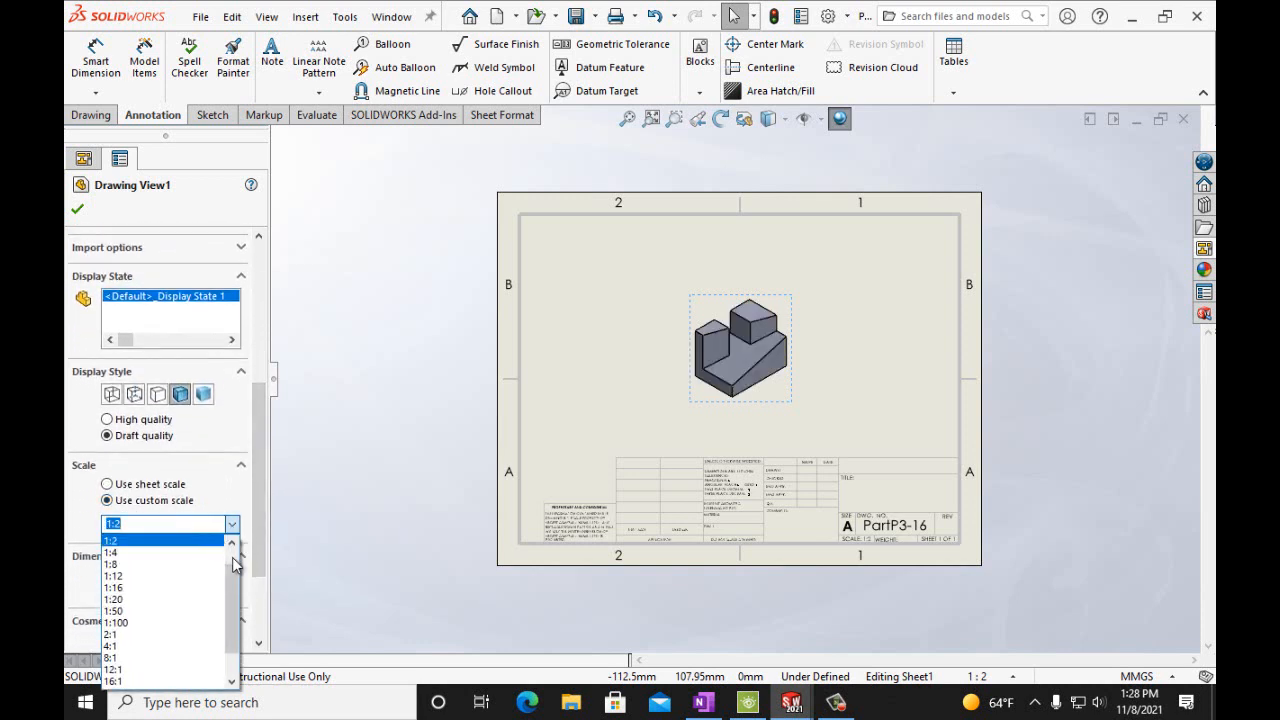
{"action": "left_click", "coordinate": [220, 552]}
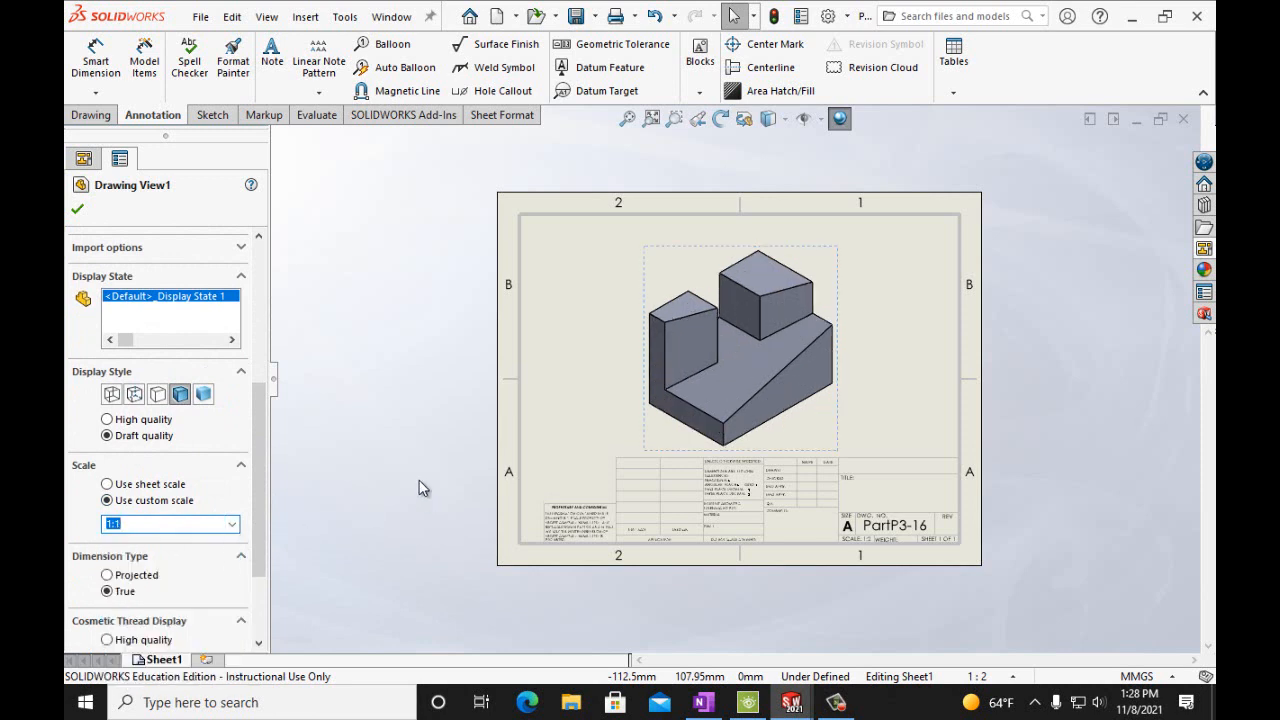
{"action": "left_click", "coordinate": [77, 208]}
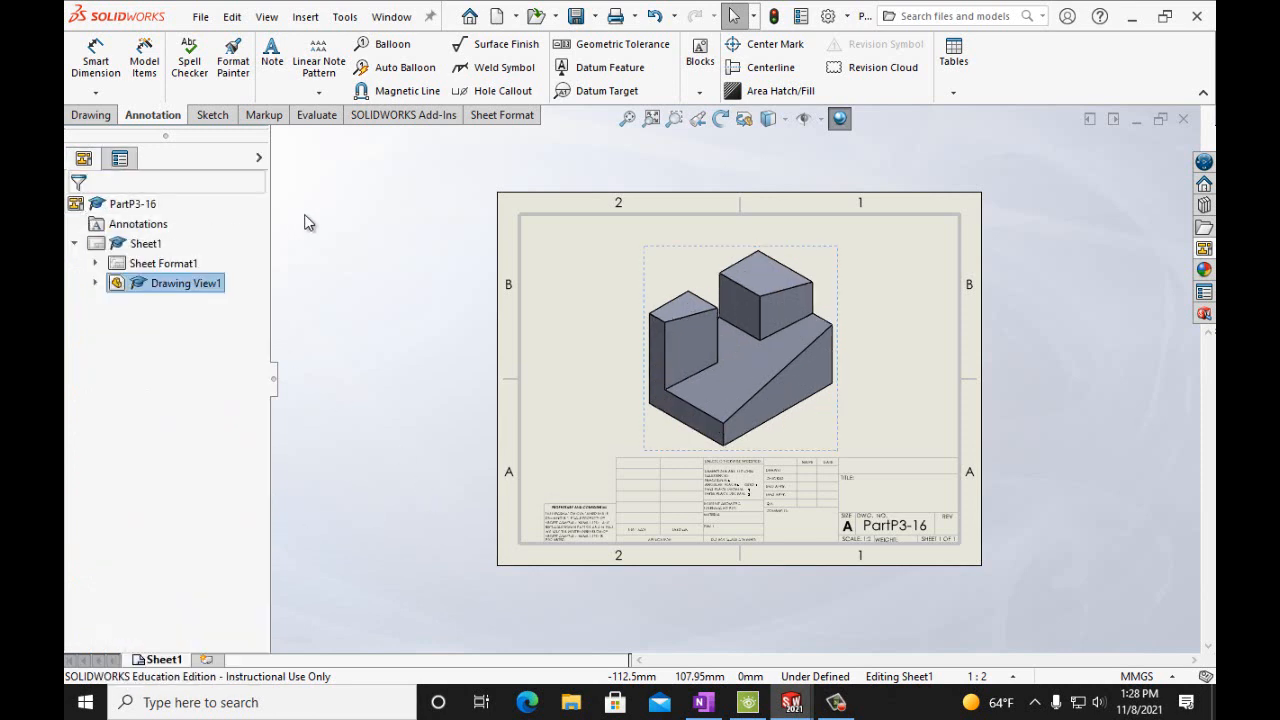
Add a note with the author's name just above the title block's title field, in bold 24-point text
{"action": "left_click", "coordinate": [281, 76]}
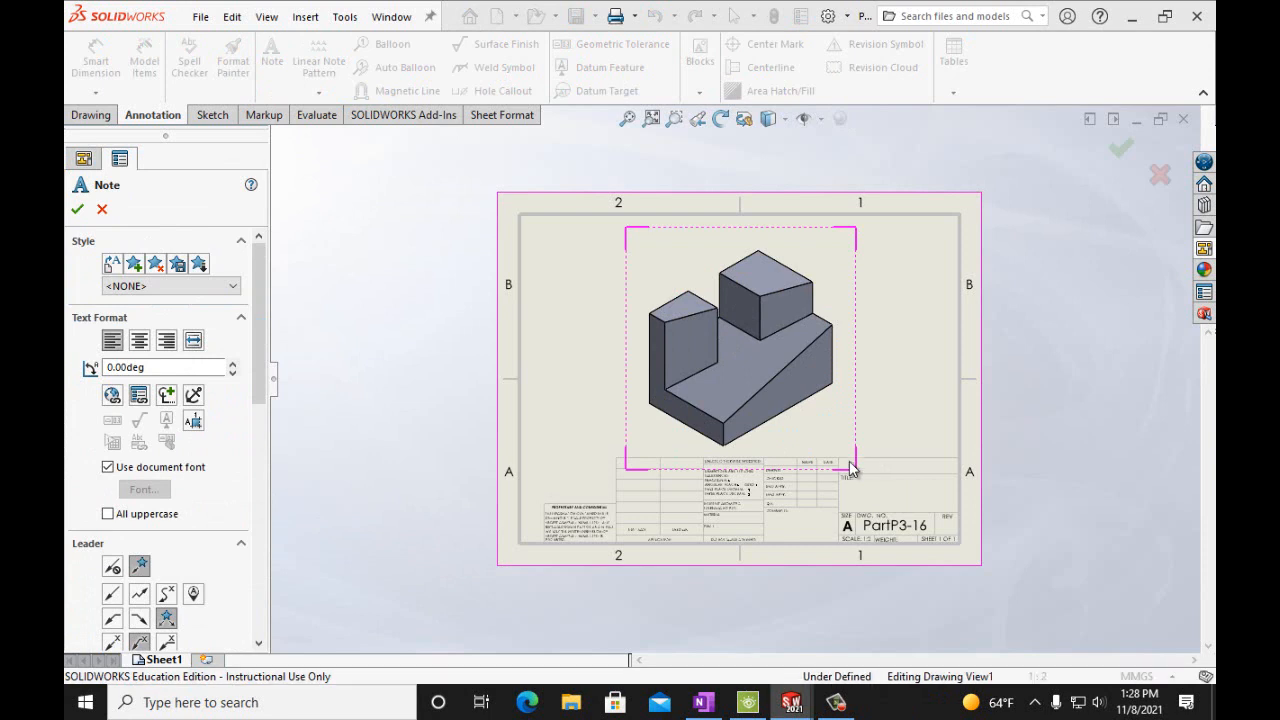
{"action": "left_click", "coordinate": [852, 466]}
{"action": "type", "text": "Mr.Noori"}
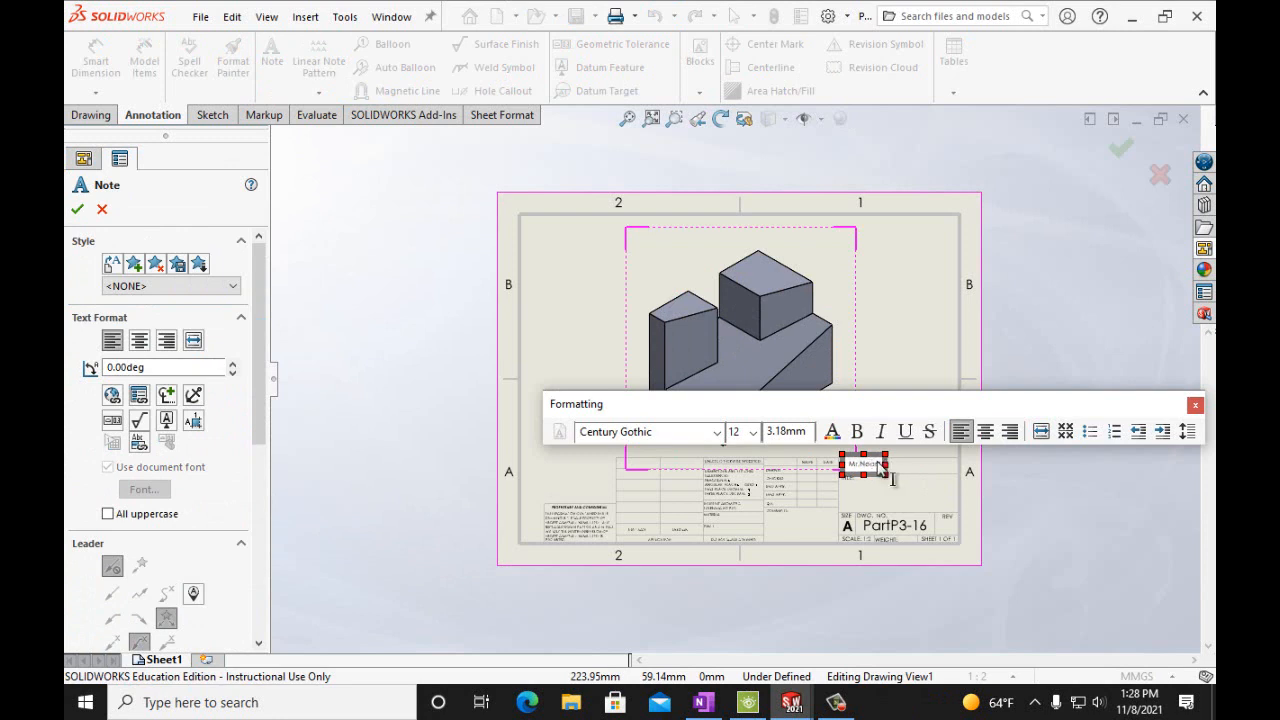
{"action": "left_click_drag", "start_coordinate": [882, 466], "coordinate": [838, 466]}
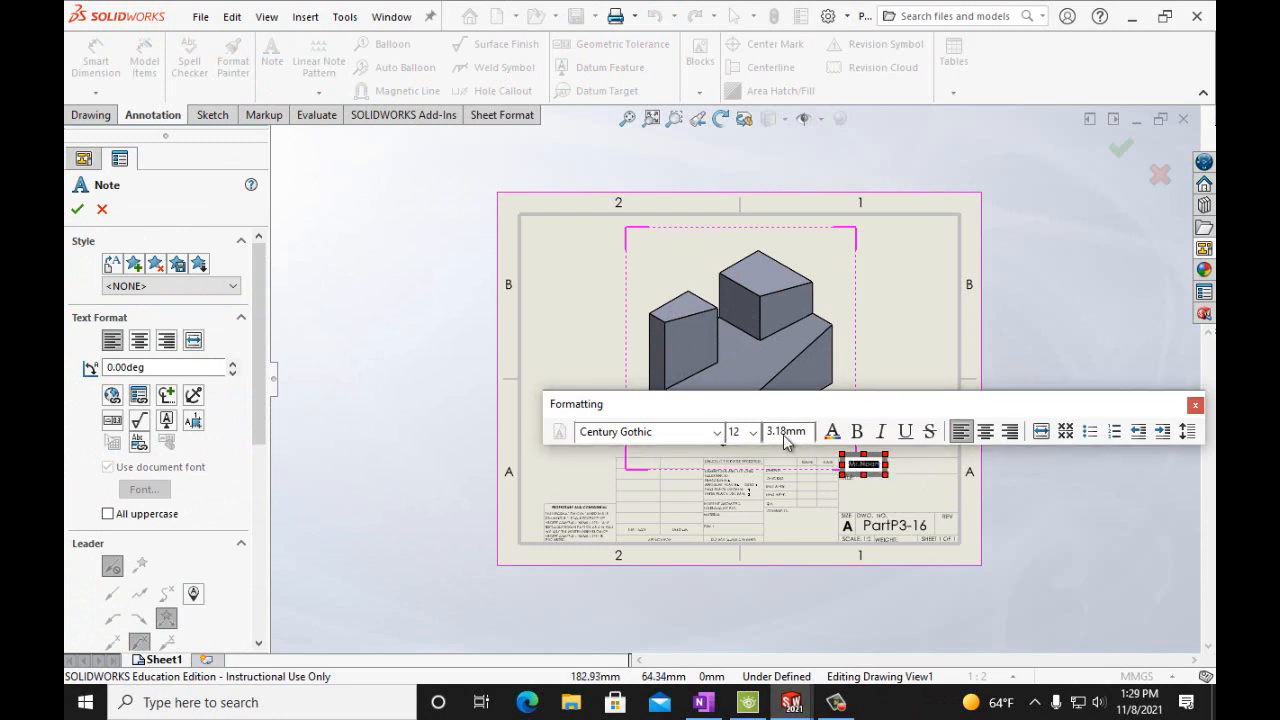
{"action": "left_click", "coordinate": [754, 436]}
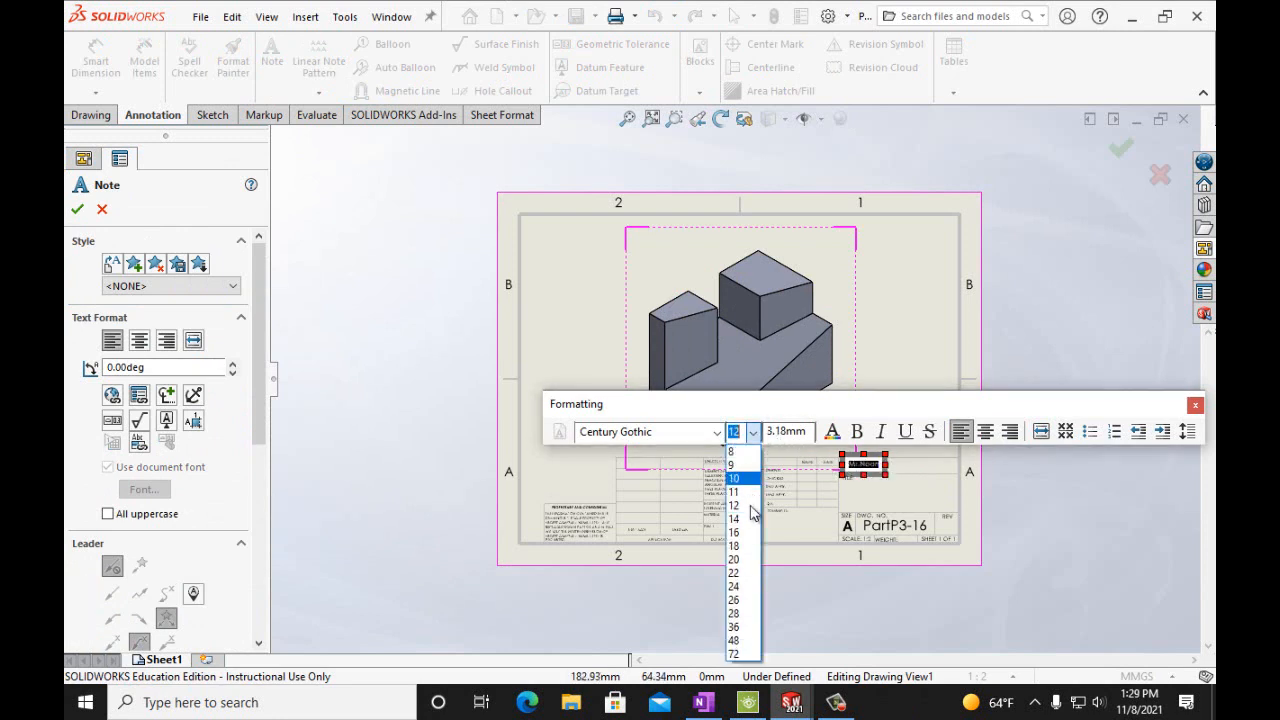
{"action": "left_click", "coordinate": [745, 594]}
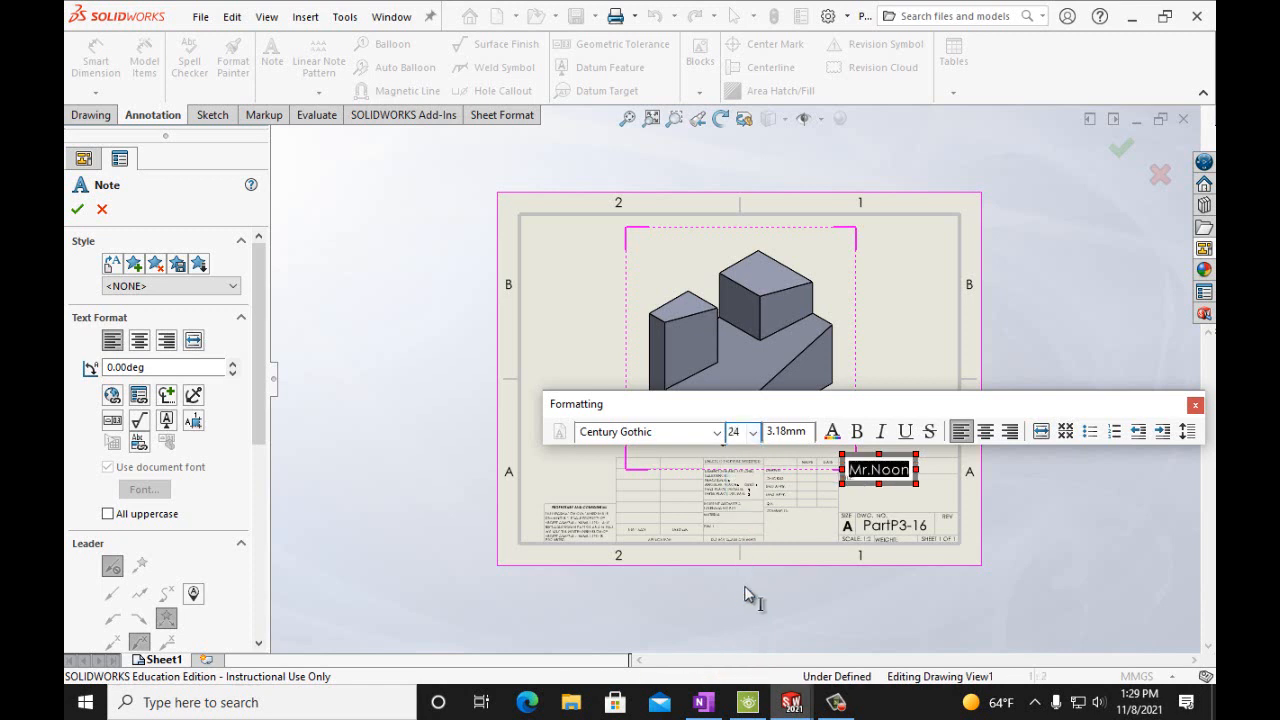
{"action": "left_click", "coordinate": [856, 431]}
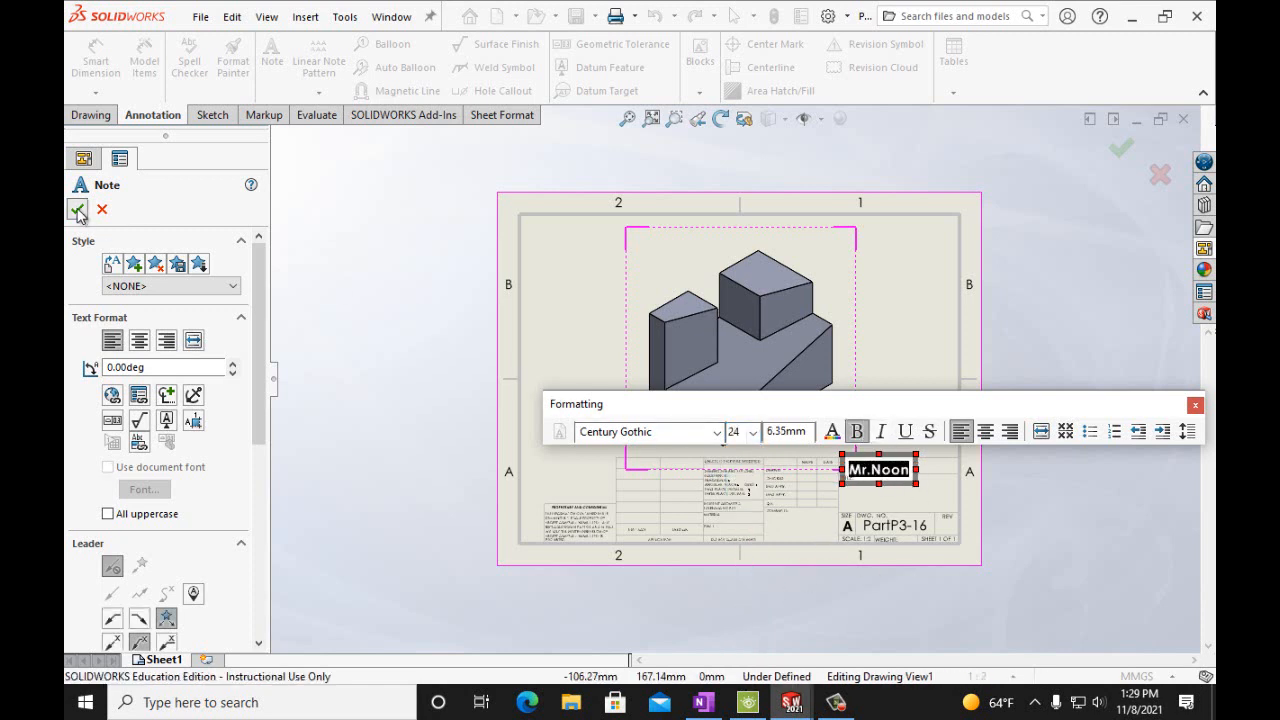
{"action": "left_click", "coordinate": [77, 209]}
Save the drawing under the file name PartP3-16 as a SOLIDWORKS Drawing
{"action": "left_click", "coordinate": [200, 17]}
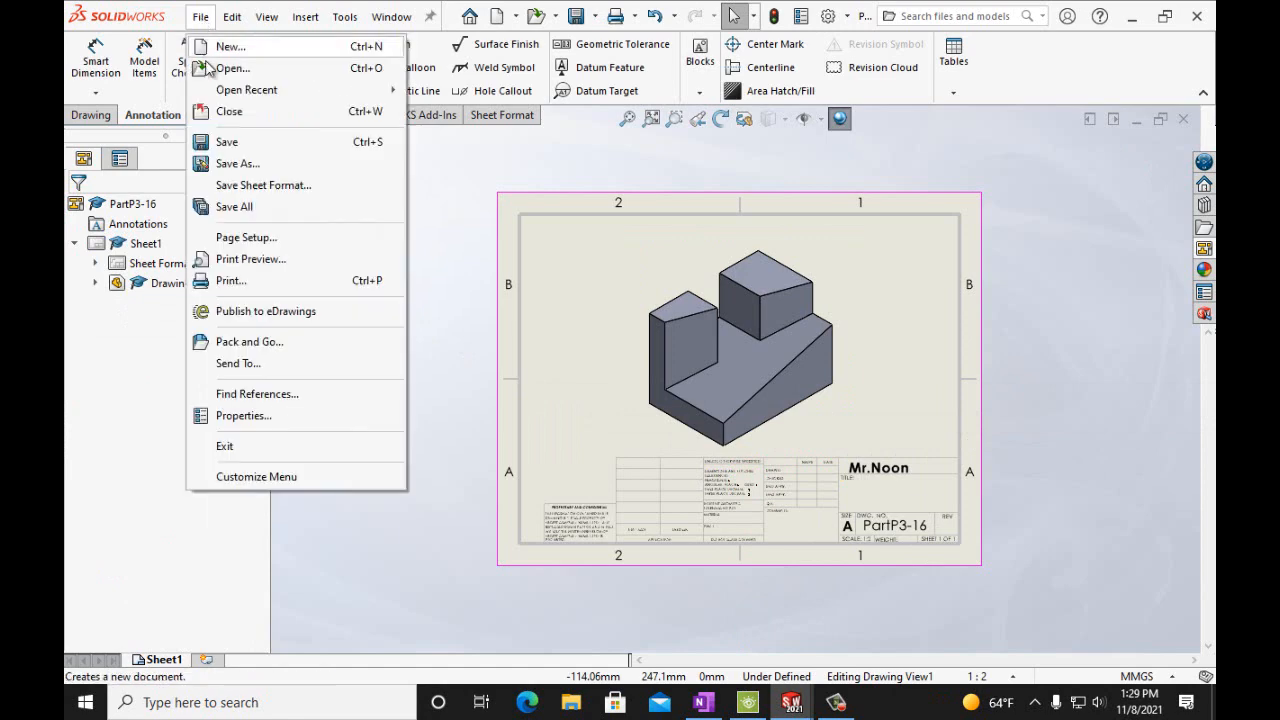
{"action": "left_click", "coordinate": [226, 143]}
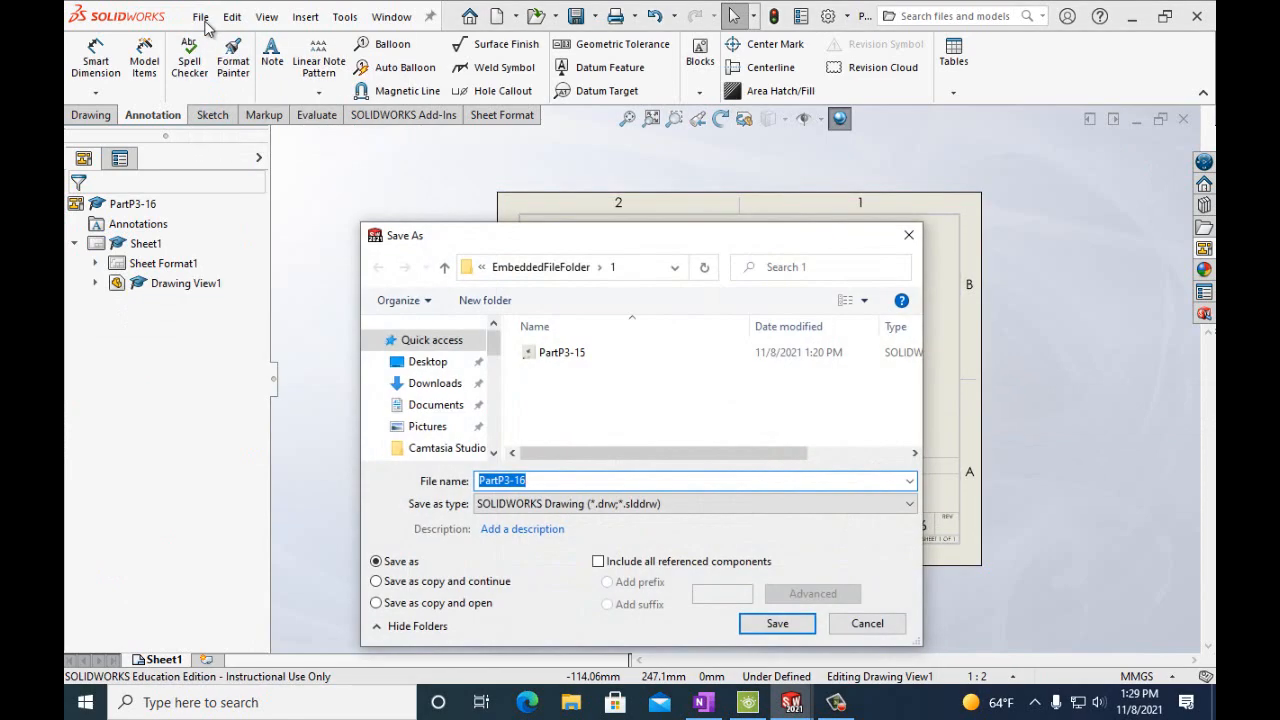
{"action": "left_click", "coordinate": [777, 623]}
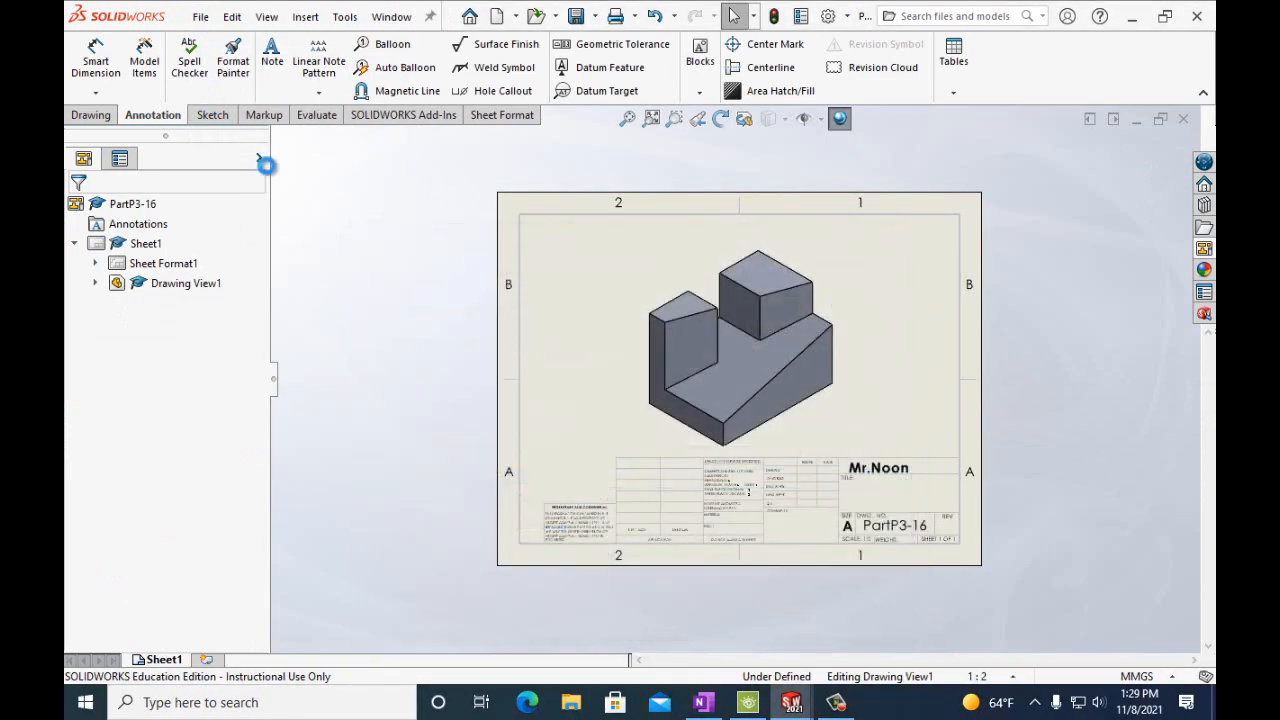
Print the current drawing sheet to OneNote for Windows 10, inserting the printout into the current Handouts section
{"action": "left_click", "coordinate": [201, 18]}
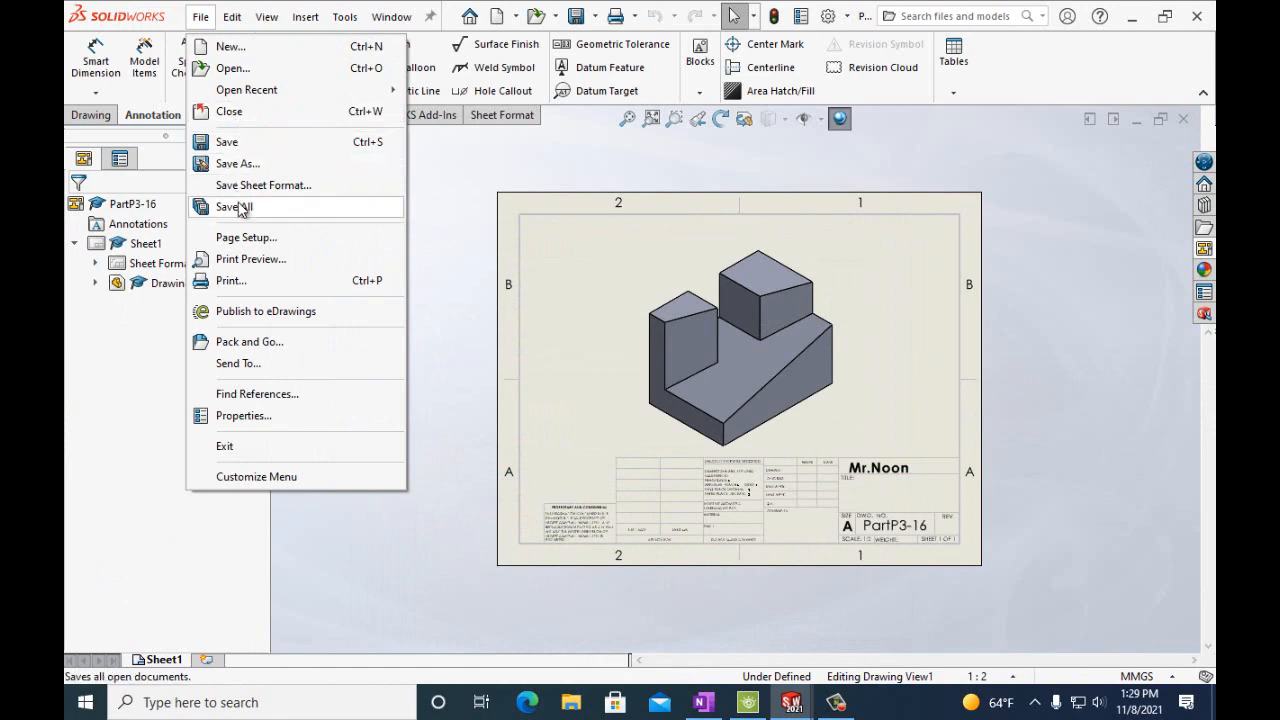
{"action": "left_click", "coordinate": [240, 281]}
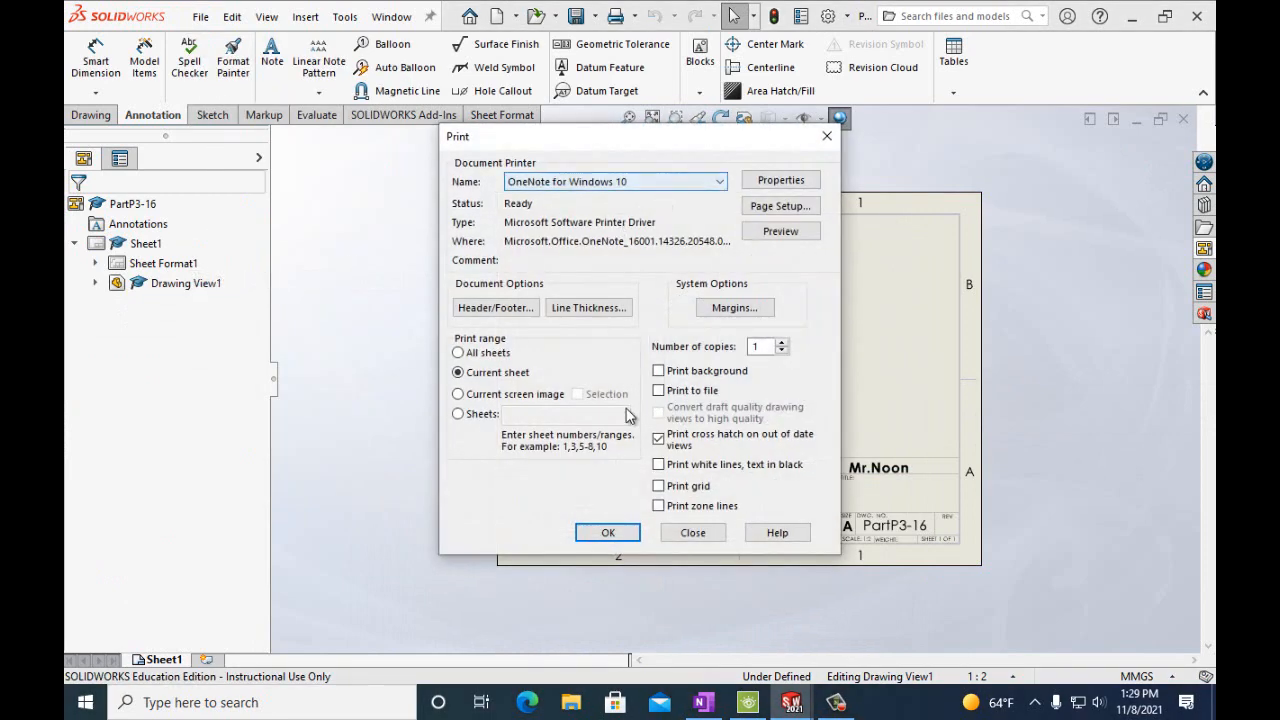
{"action": "left_click", "coordinate": [608, 532]}
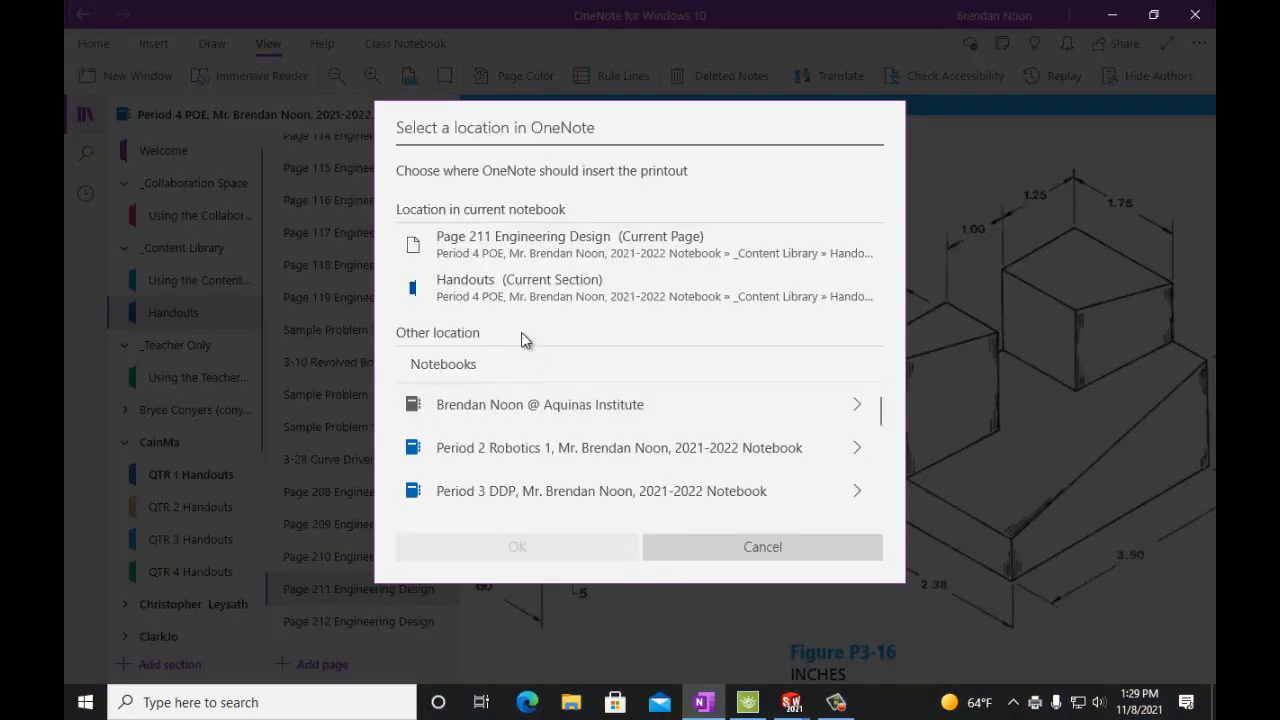
{"action": "left_click", "coordinate": [586, 290]}
{"action": "left_click", "coordinate": [586, 548]}
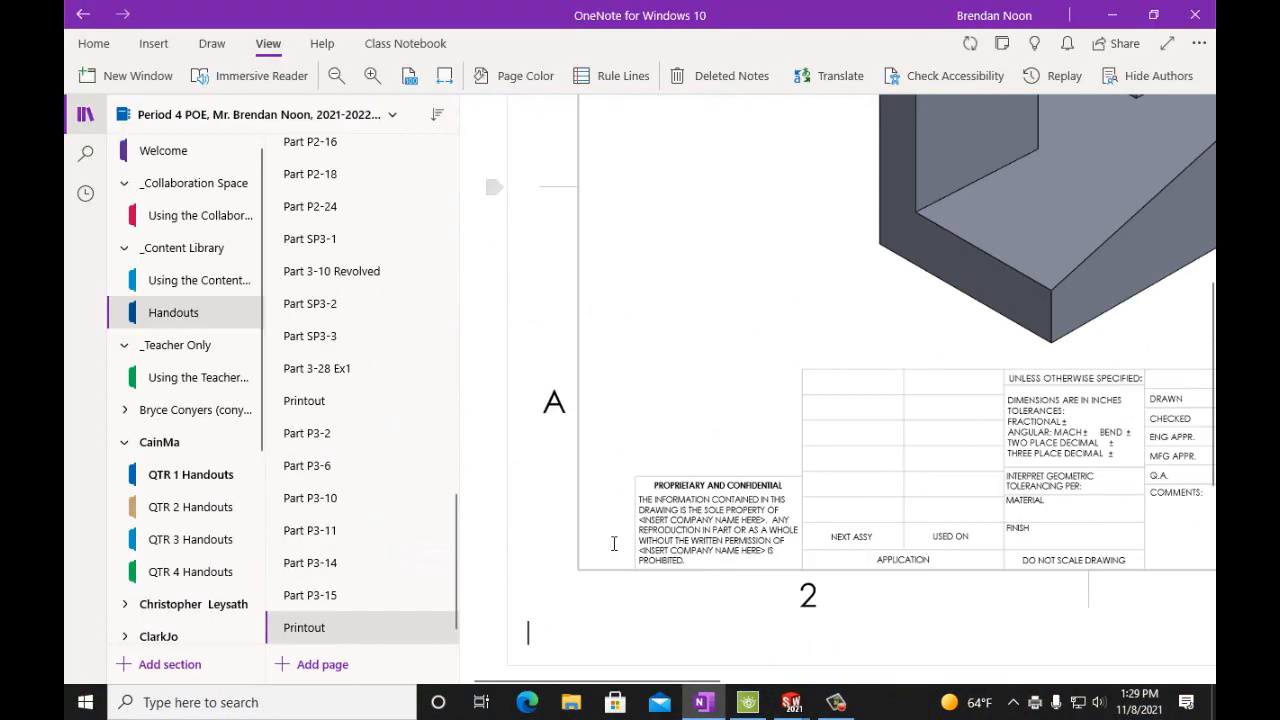
Rename the new printout page in the Handouts section as Part P3-16
{"action": "scroll", "coordinate": [620, 550], "scroll_direction": "up", "scroll_amount": 5}
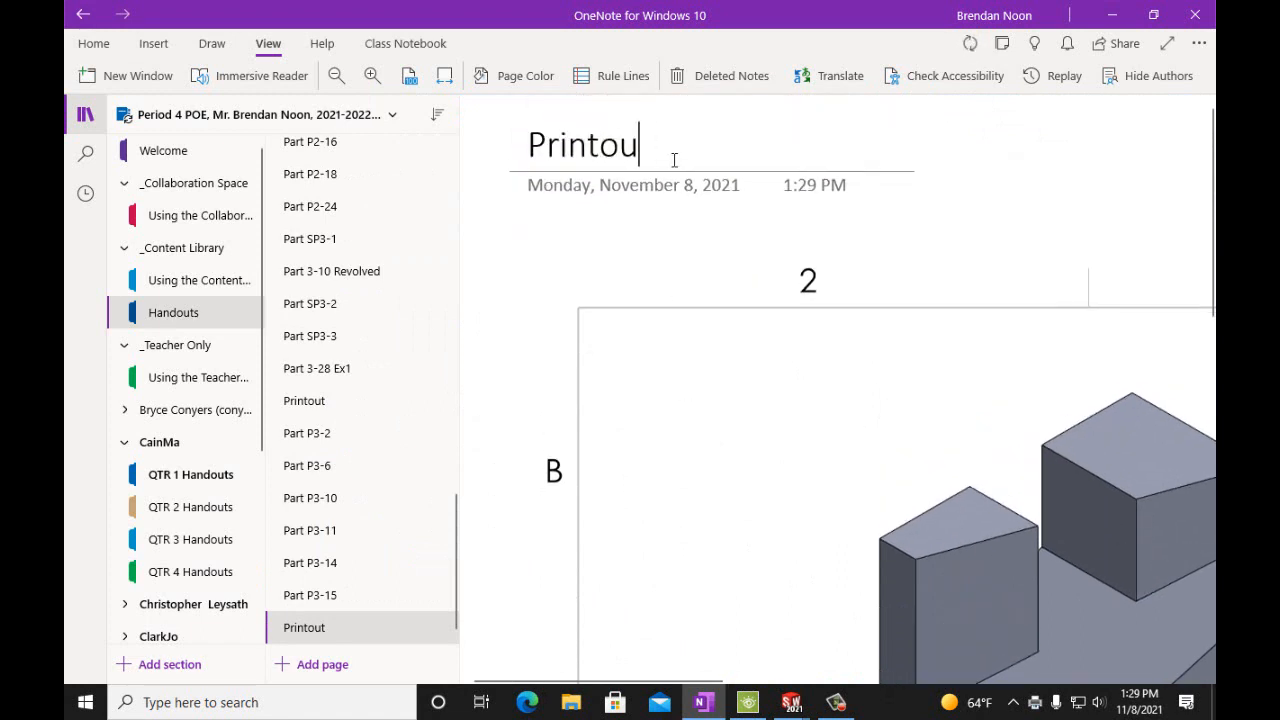
{"action": "key", "text": "BackSpace"}
{"action": "key", "text": "BackSpace"}
{"action": "key", "text": "BackSpace"}
{"action": "key", "text": "BackSpace"}
{"action": "key", "text": "BackSpace"}
{"action": "type", "text": "art"}
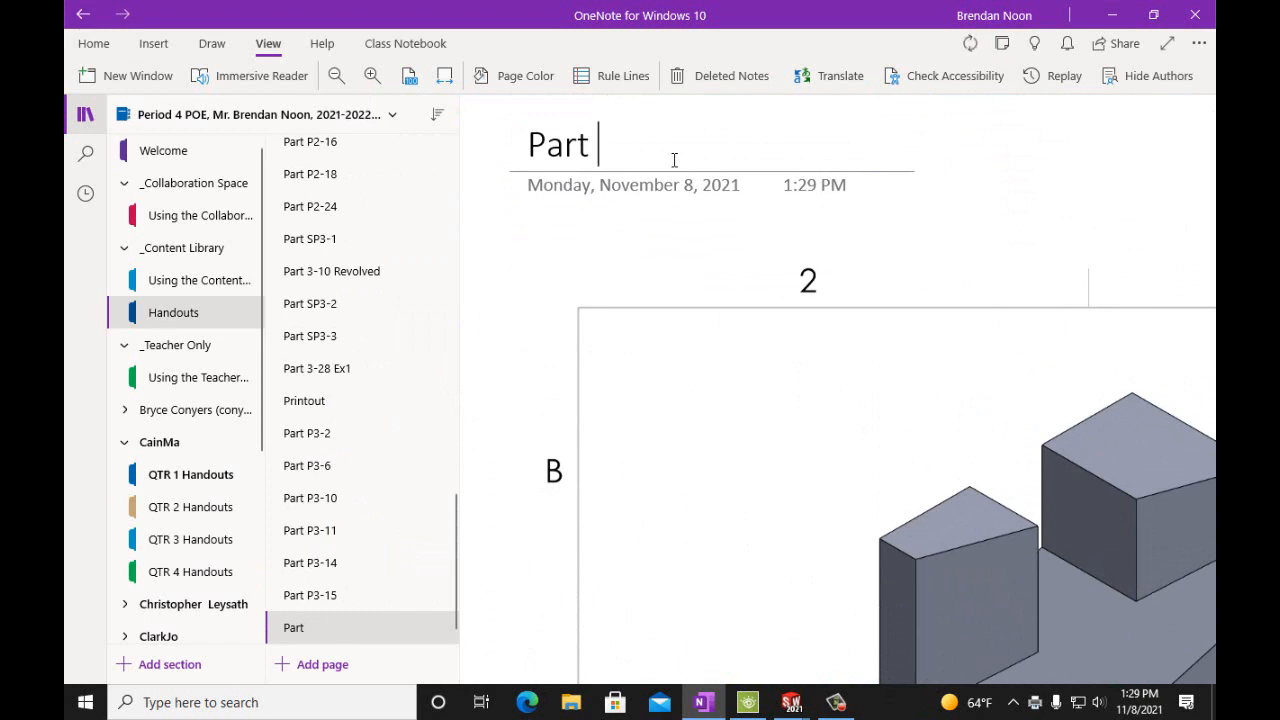
{"action": "type", "text": " p3-16"}
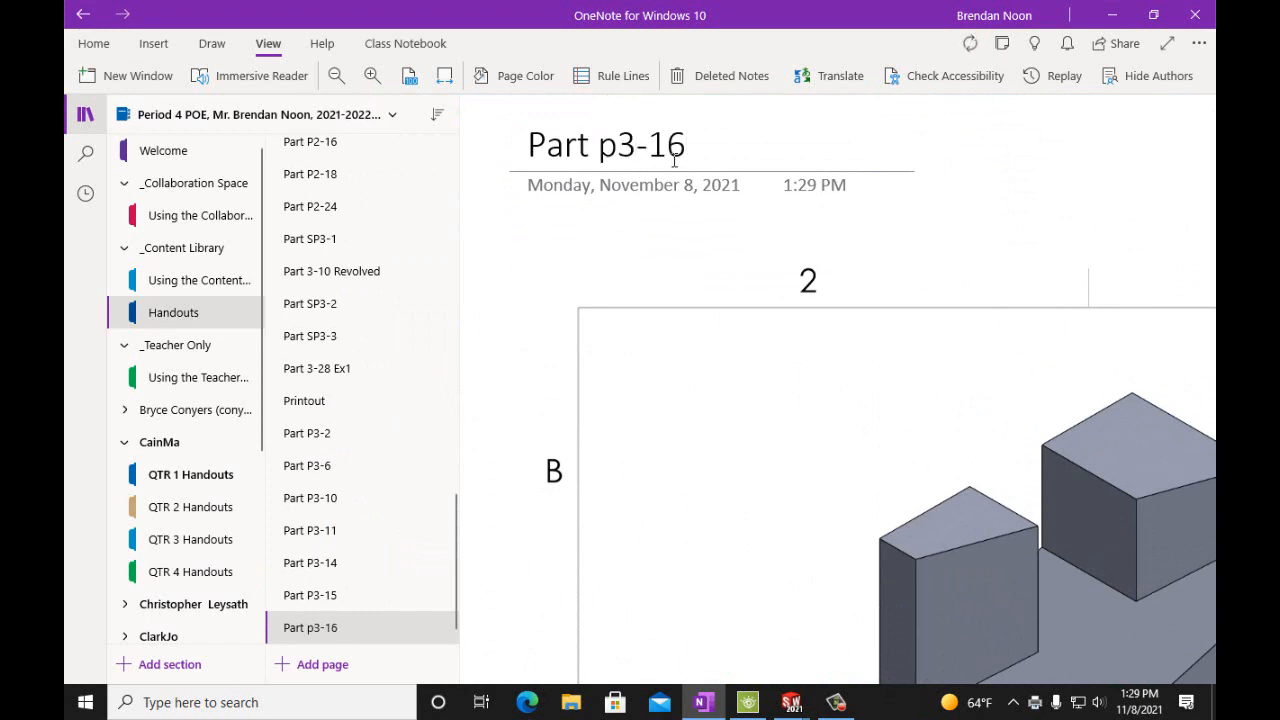
{"action": "left_click", "coordinate": [624, 150]}
{"action": "key", "text": "BackSpace"}
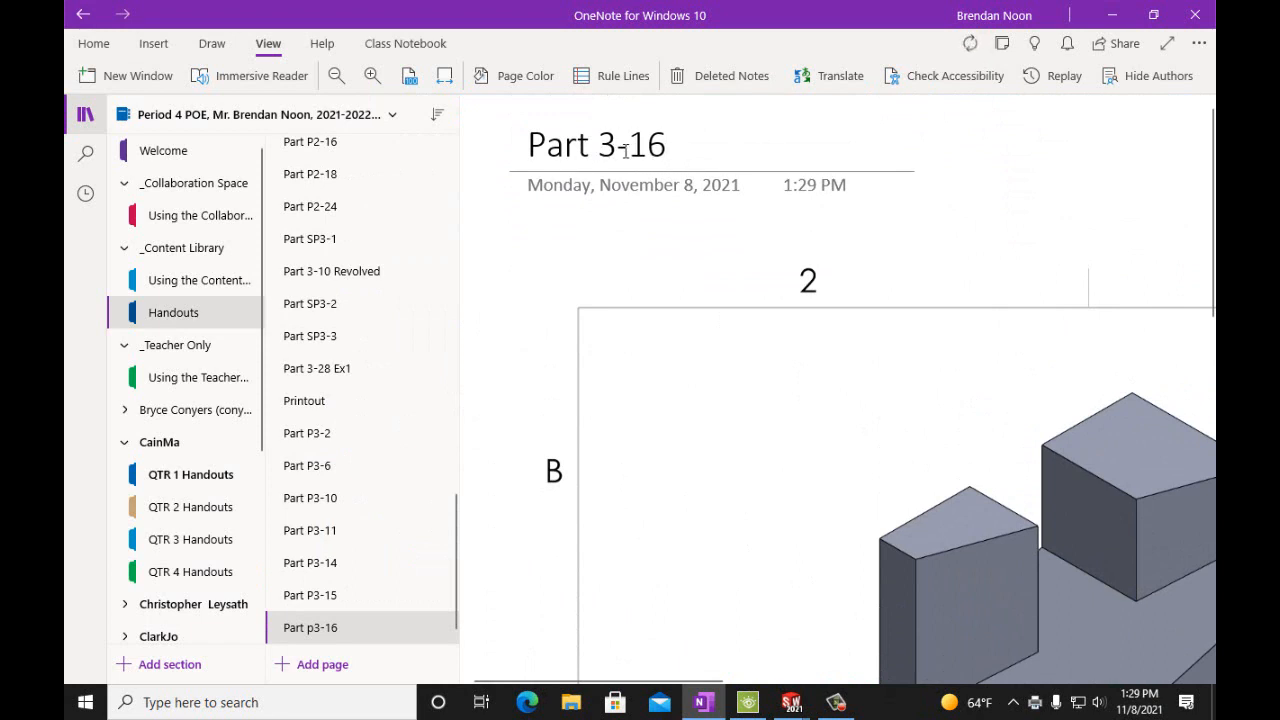
{"action": "type", "text": "P"}
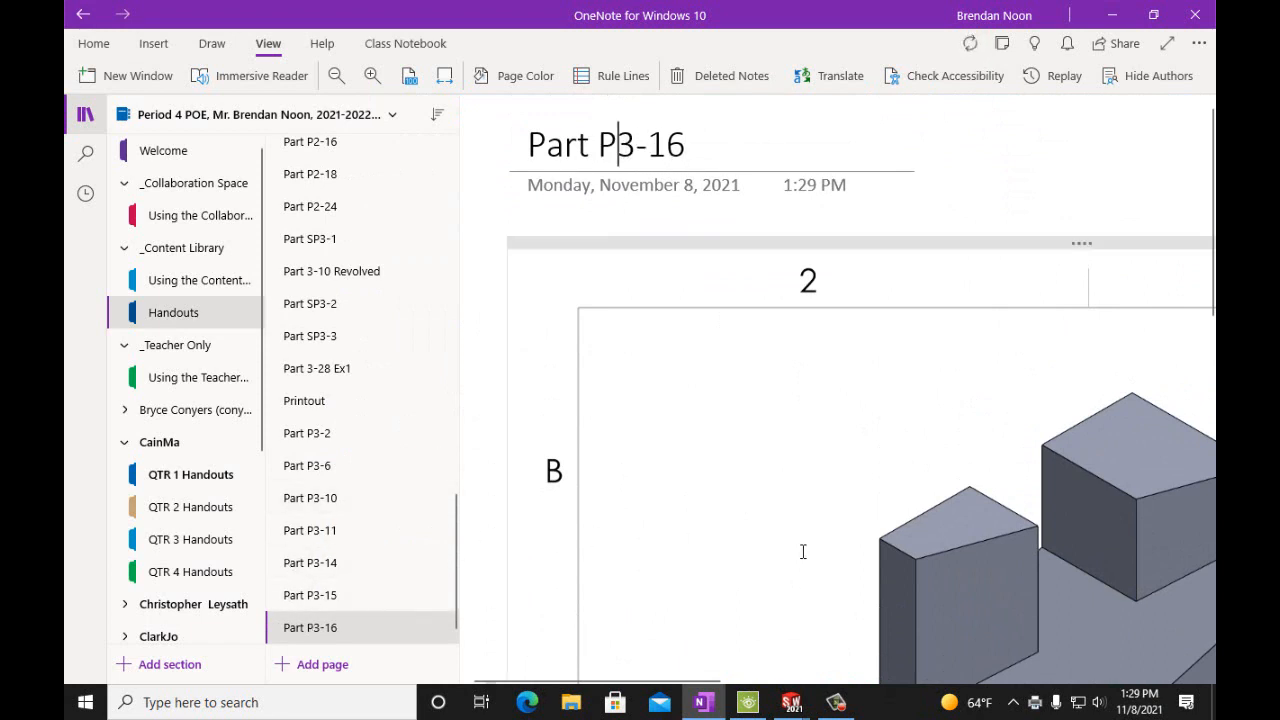
Return to the Page 211 Engineering Design handout and examine its full set of figures, P3-15 through P3-18
{"action": "scroll", "coordinate": [864, 548], "scroll_direction": "down", "scroll_amount": 5}
{"action": "scroll", "coordinate": [533, 460], "scroll_direction": "up", "scroll_amount": 5}
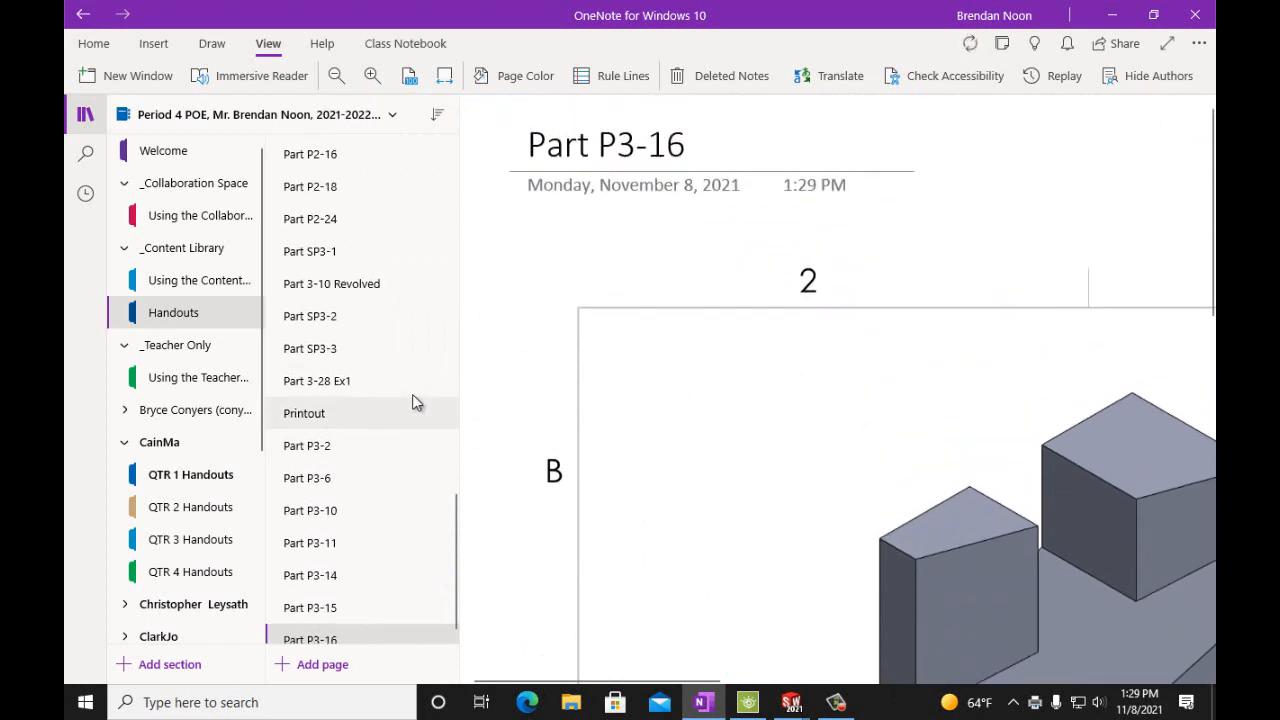
{"action": "scroll", "coordinate": [412, 394], "scroll_direction": "up", "scroll_amount": 3}
{"action": "scroll", "coordinate": [385, 392], "scroll_direction": "up", "scroll_amount": 5}
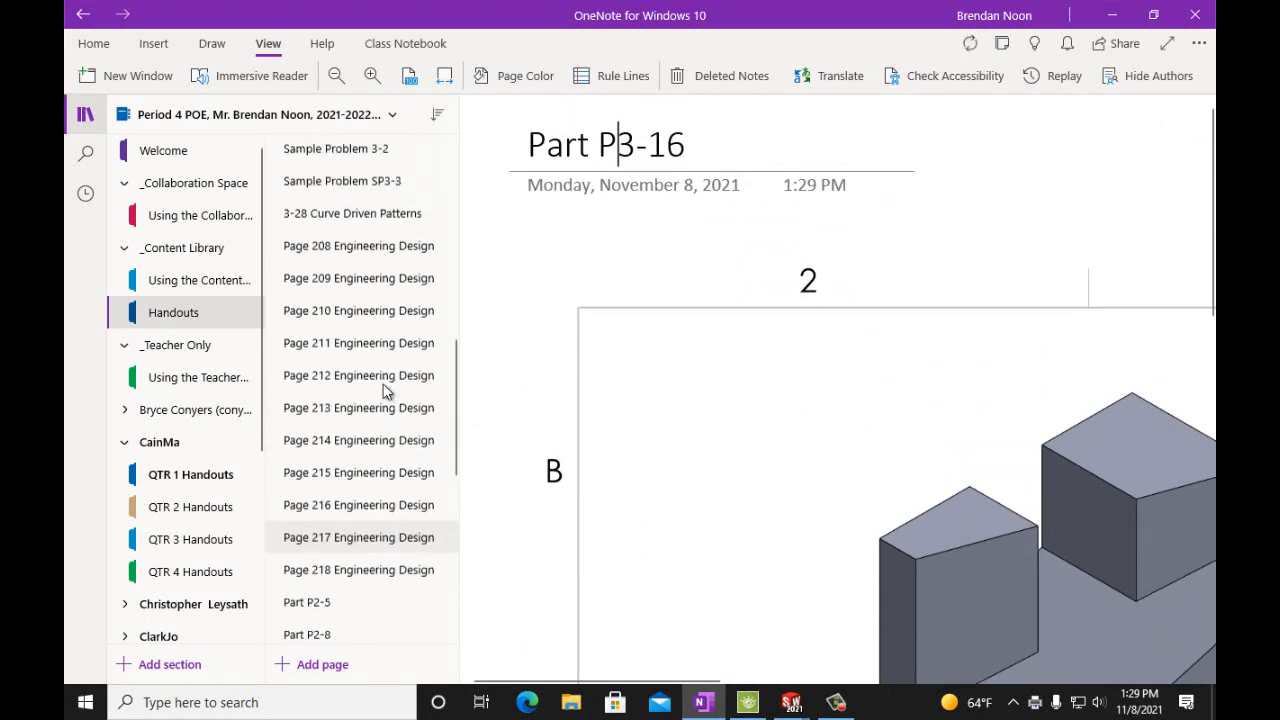
{"action": "left_click", "coordinate": [368, 302]}
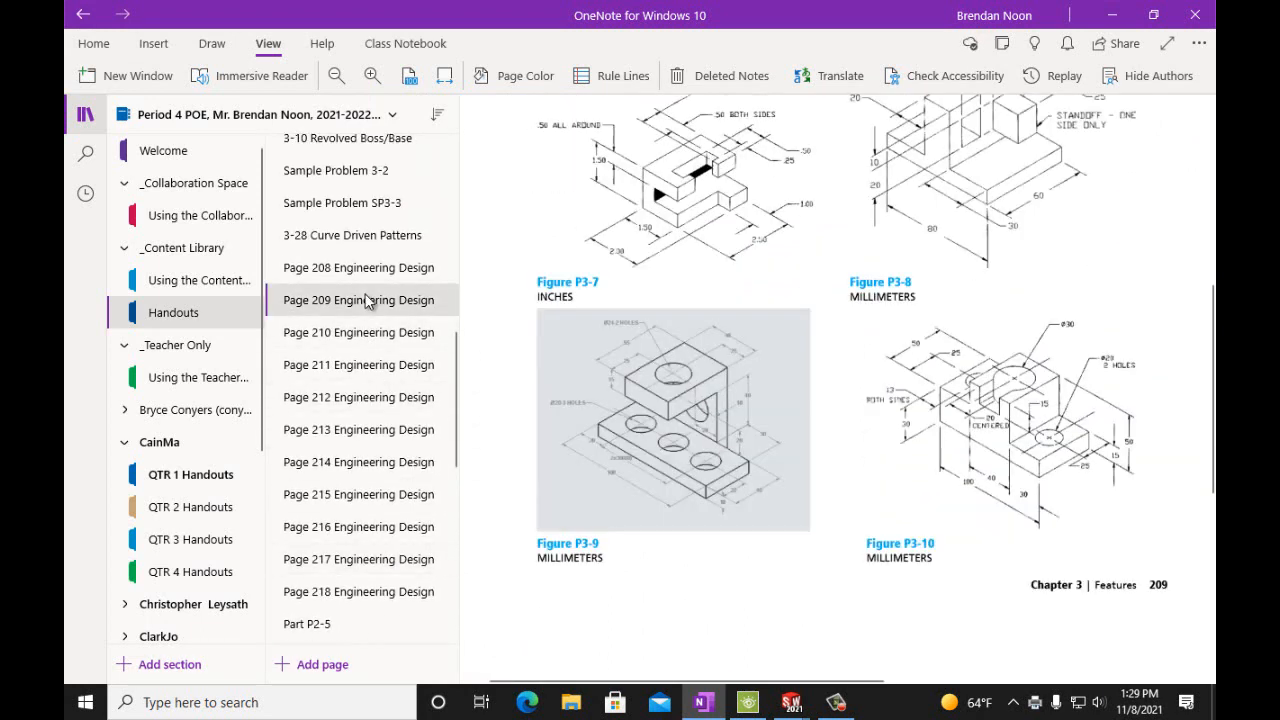
{"action": "left_click", "coordinate": [368, 333]}
{"action": "left_click", "coordinate": [372, 365]}
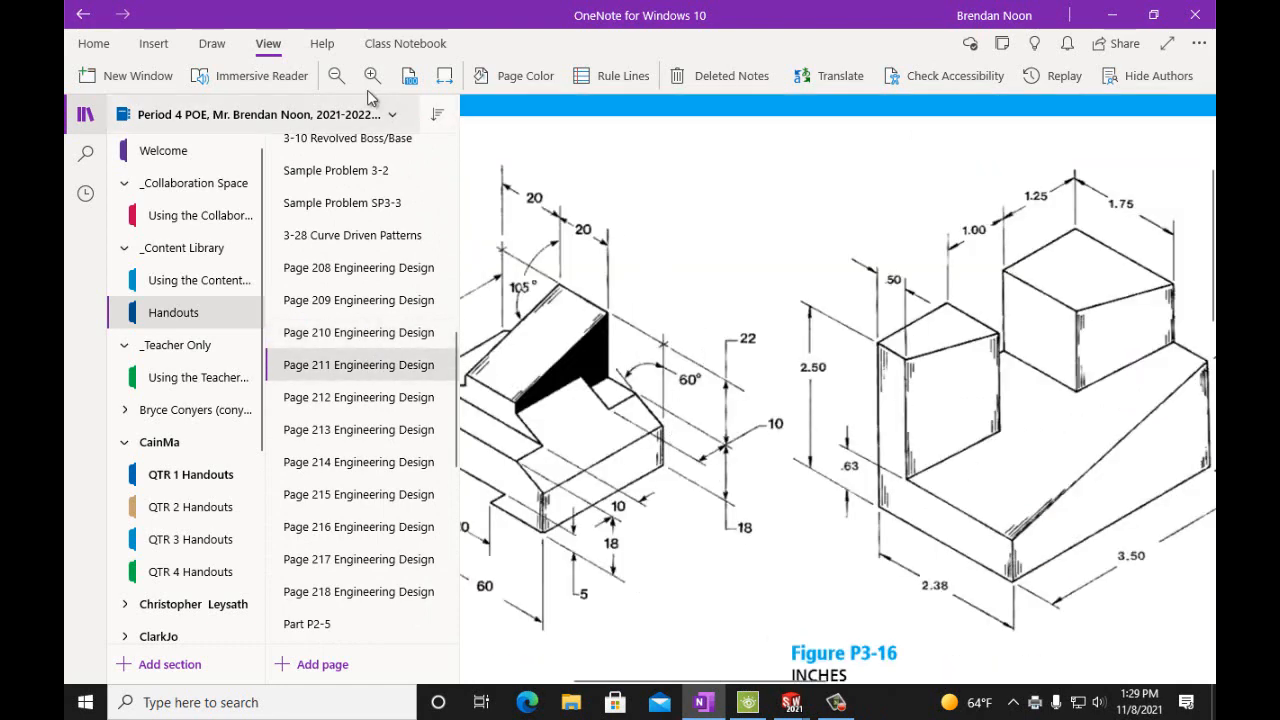
{"action": "left_click", "coordinate": [337, 76]}
{"action": "left_click", "coordinate": [337, 76]}
{"action": "left_click", "coordinate": [337, 76]}
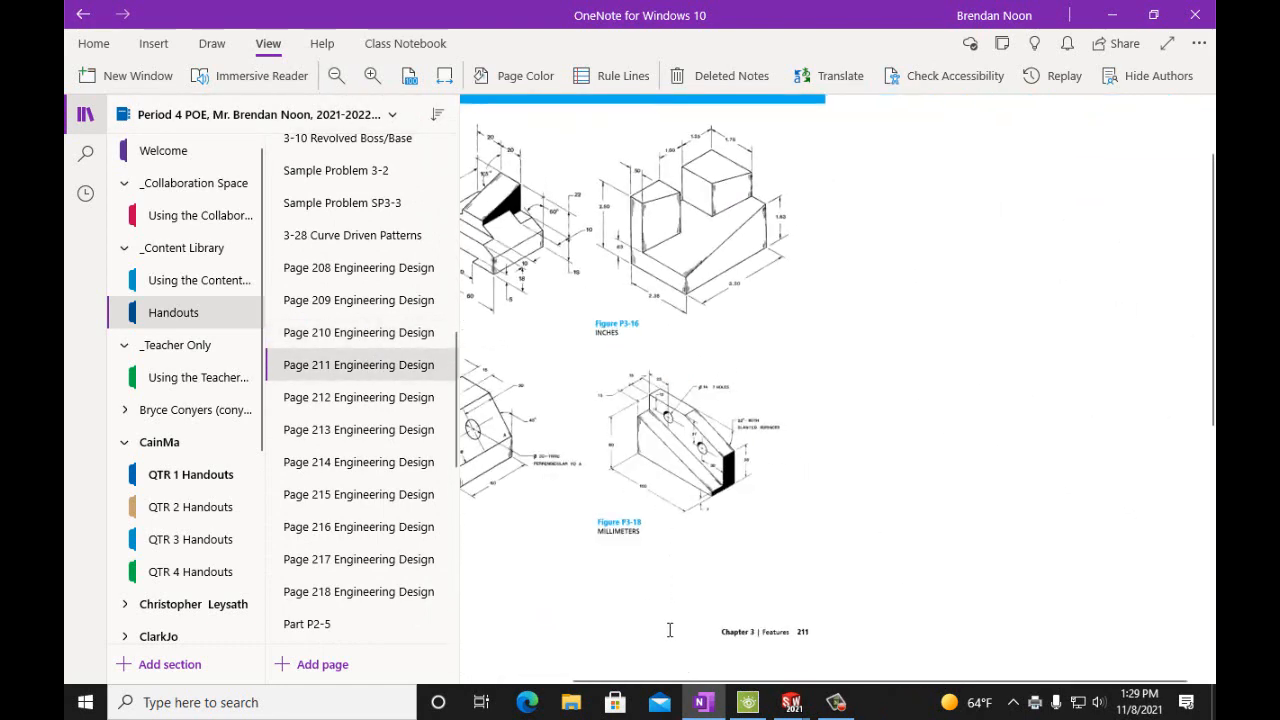
{"action": "left_click_drag", "start_coordinate": [662, 678], "coordinate": [564, 678]}
{"action": "scroll", "coordinate": [603, 595], "scroll_direction": "up", "scroll_amount": 2}
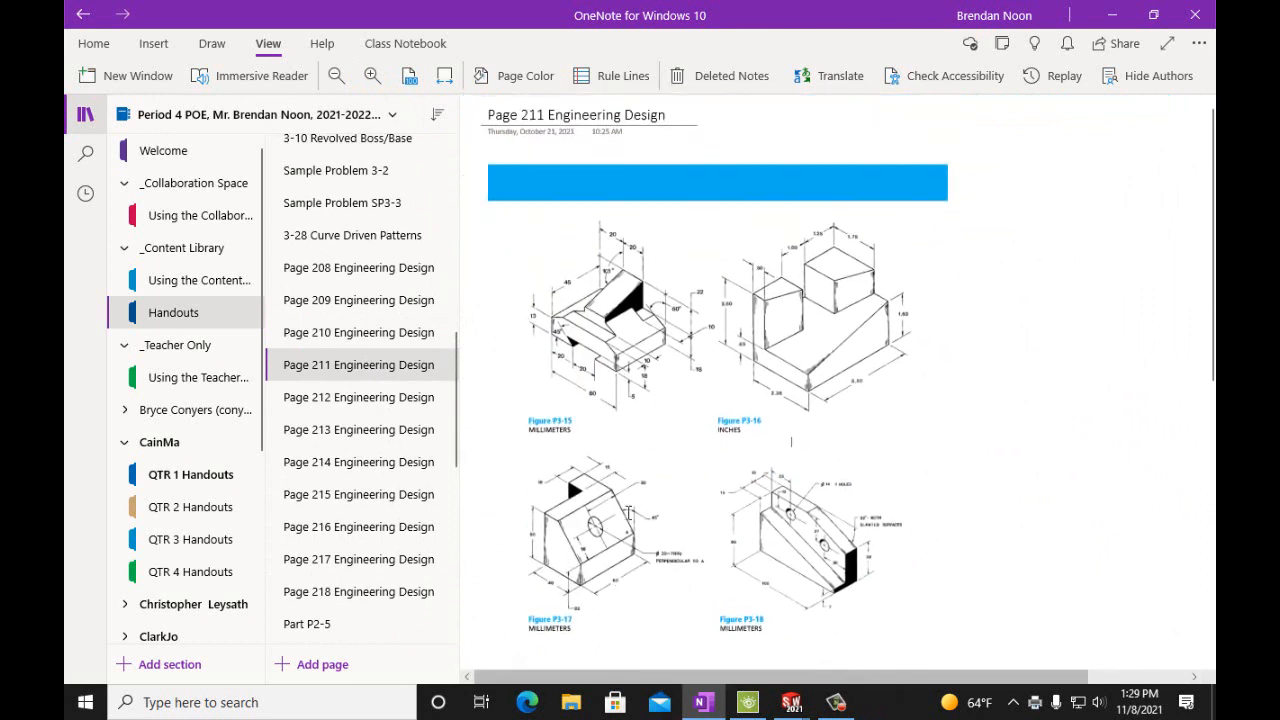